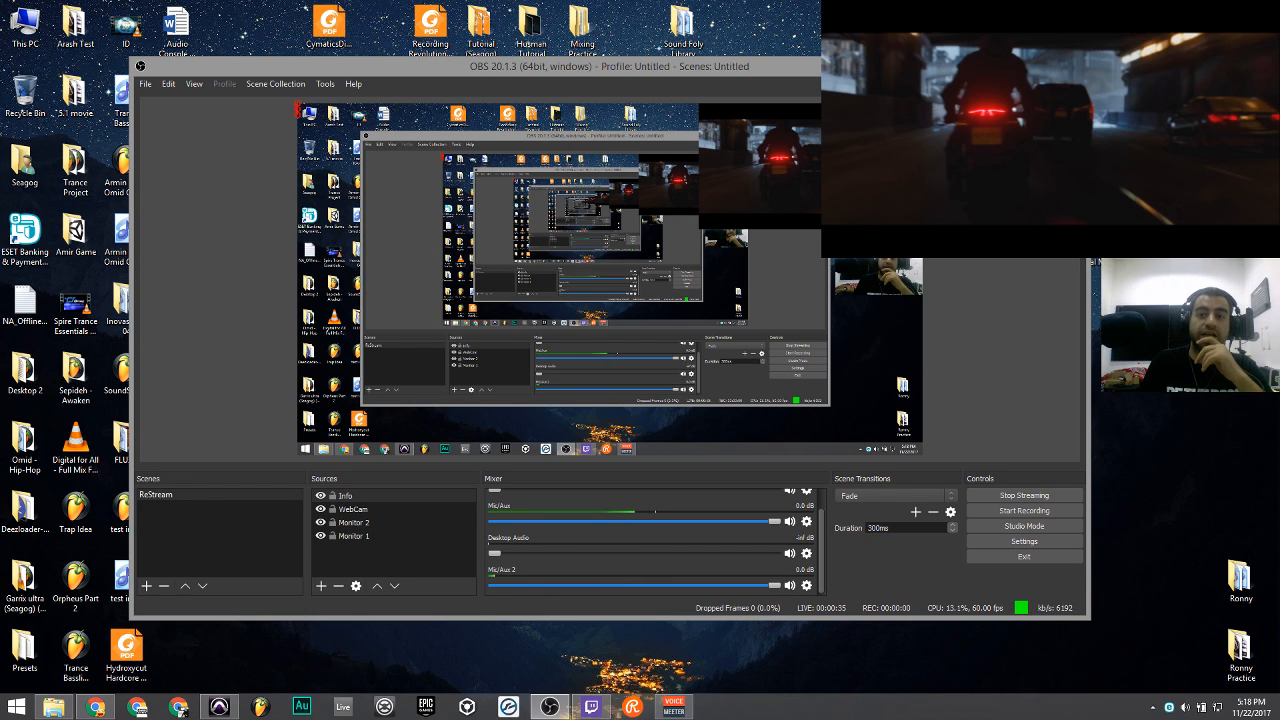
Minimize the OBS window and switch to the Pro Tools session of the Deadpool highway scene.
key(super+Down)
key(super+Down)
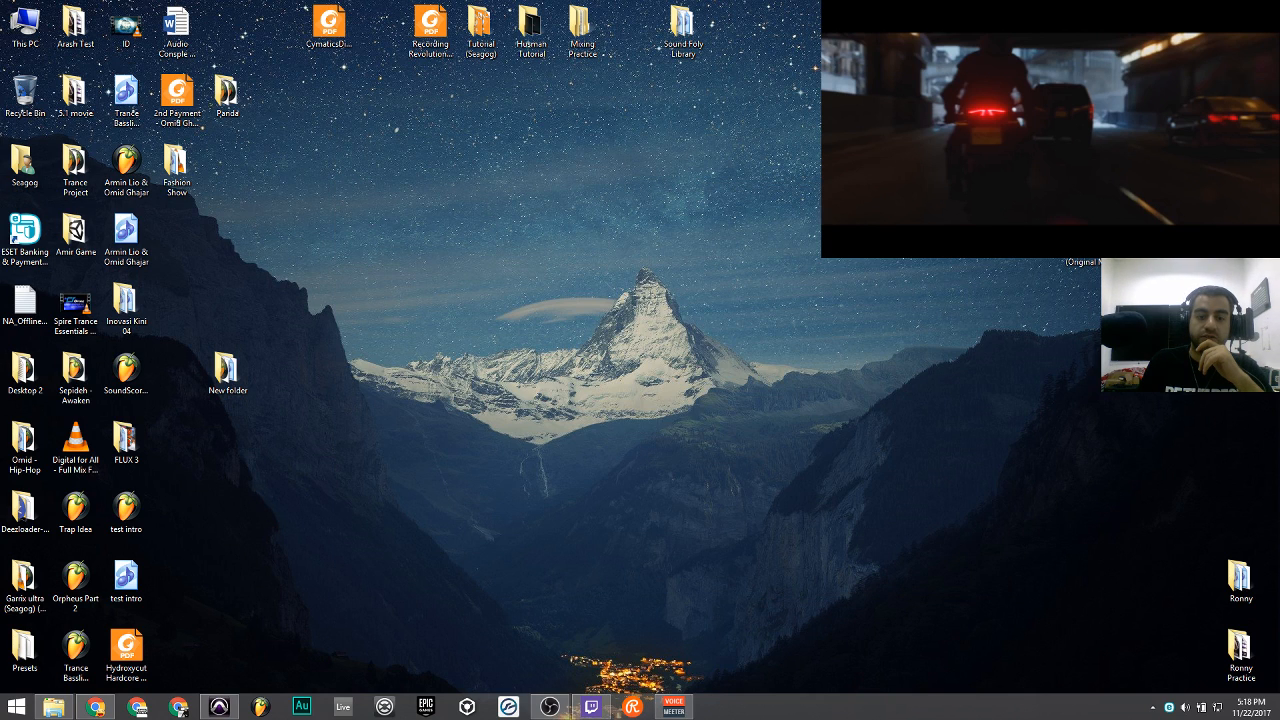
click(222, 706)
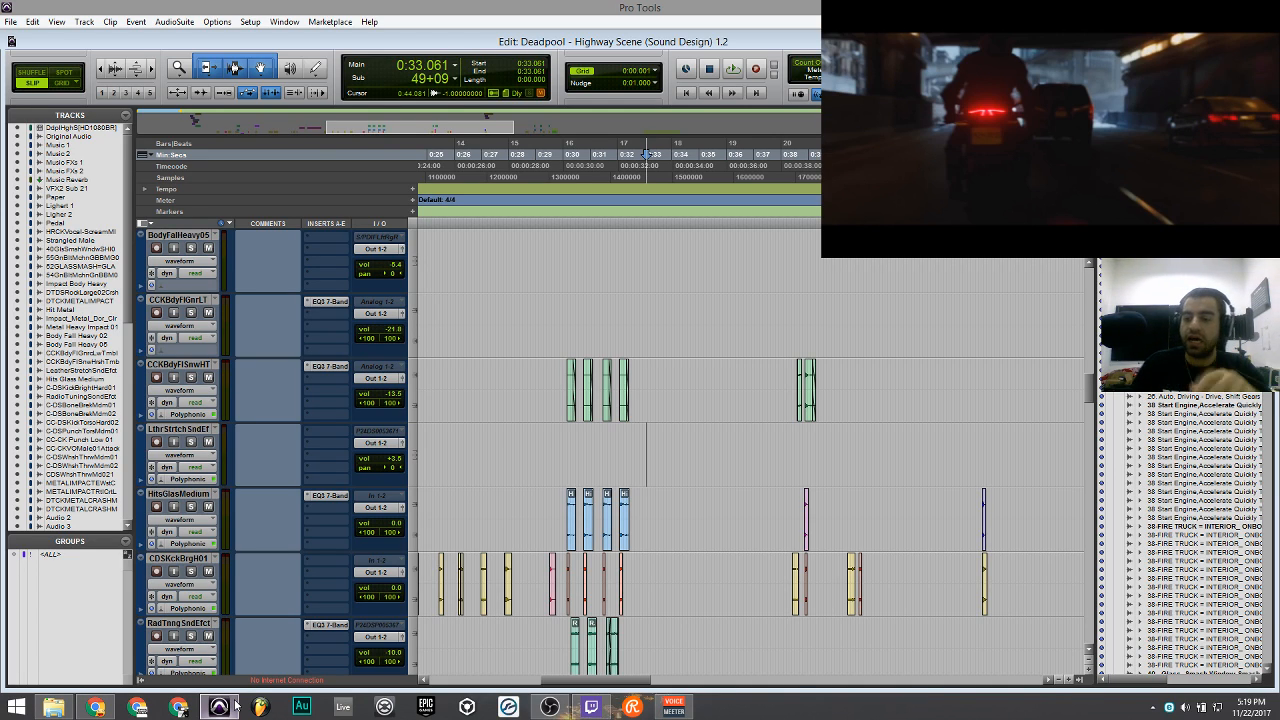
Bring up the stream chat window, view the Pro Tools version information and close it again.
click(591, 706)
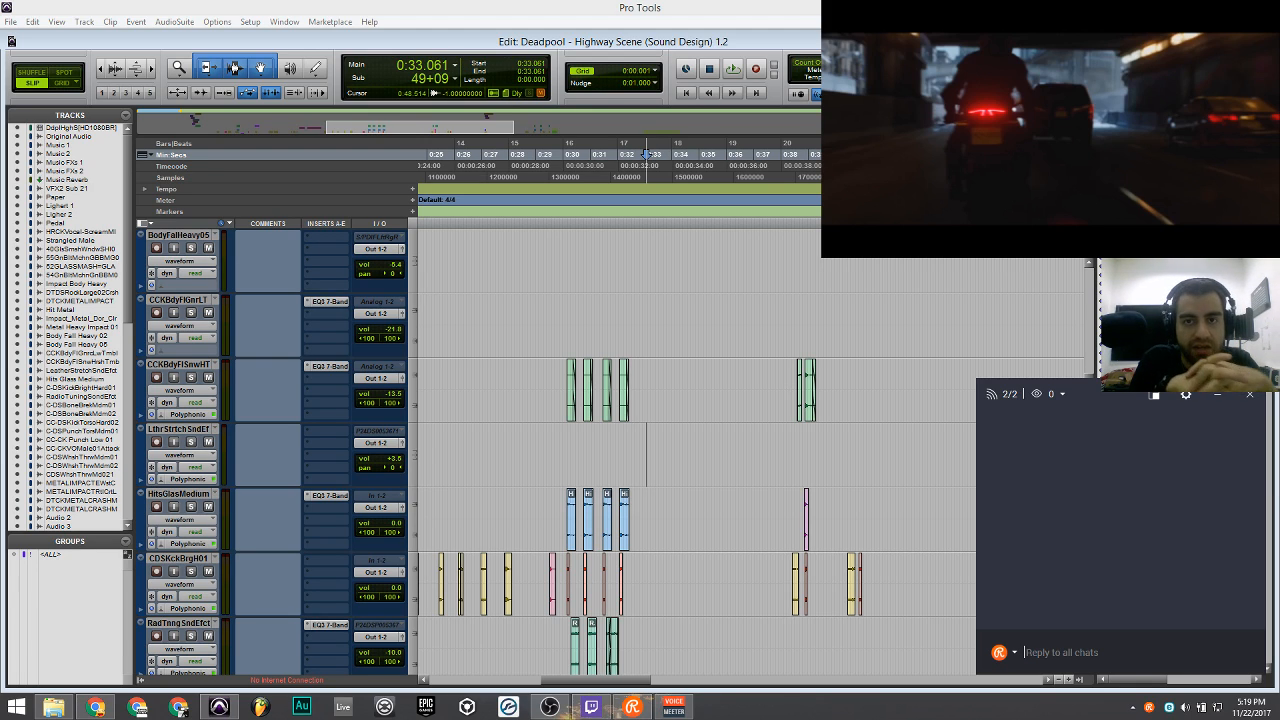
click(369, 21)
click(400, 141)
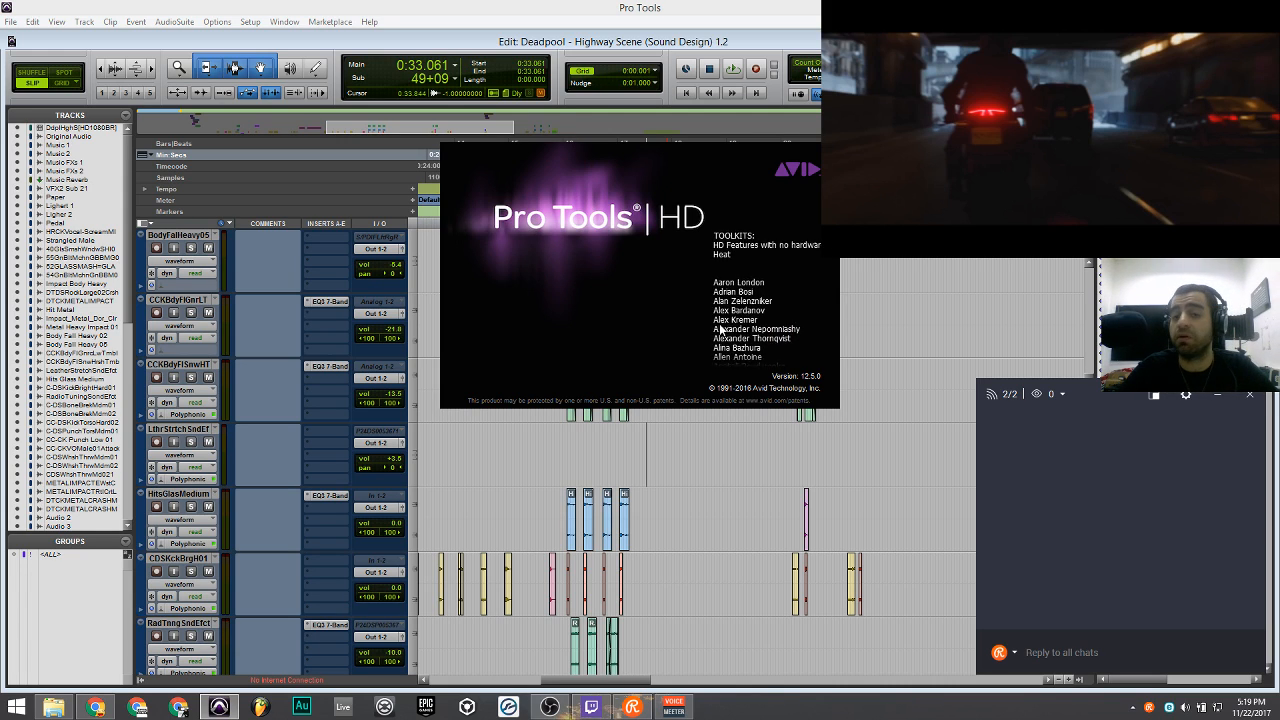
click(618, 295)
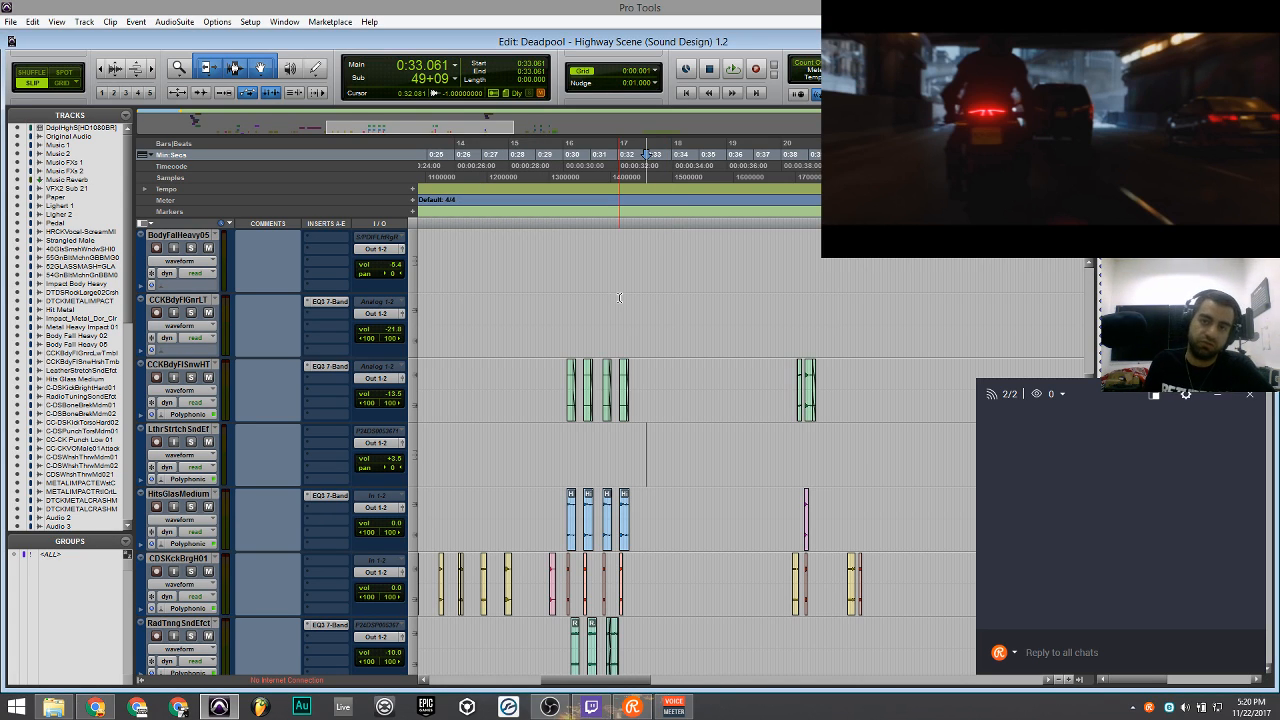
Minimize the stream chat window and return the playhead to the start of the session.
scroll(680, 331, down, 3)
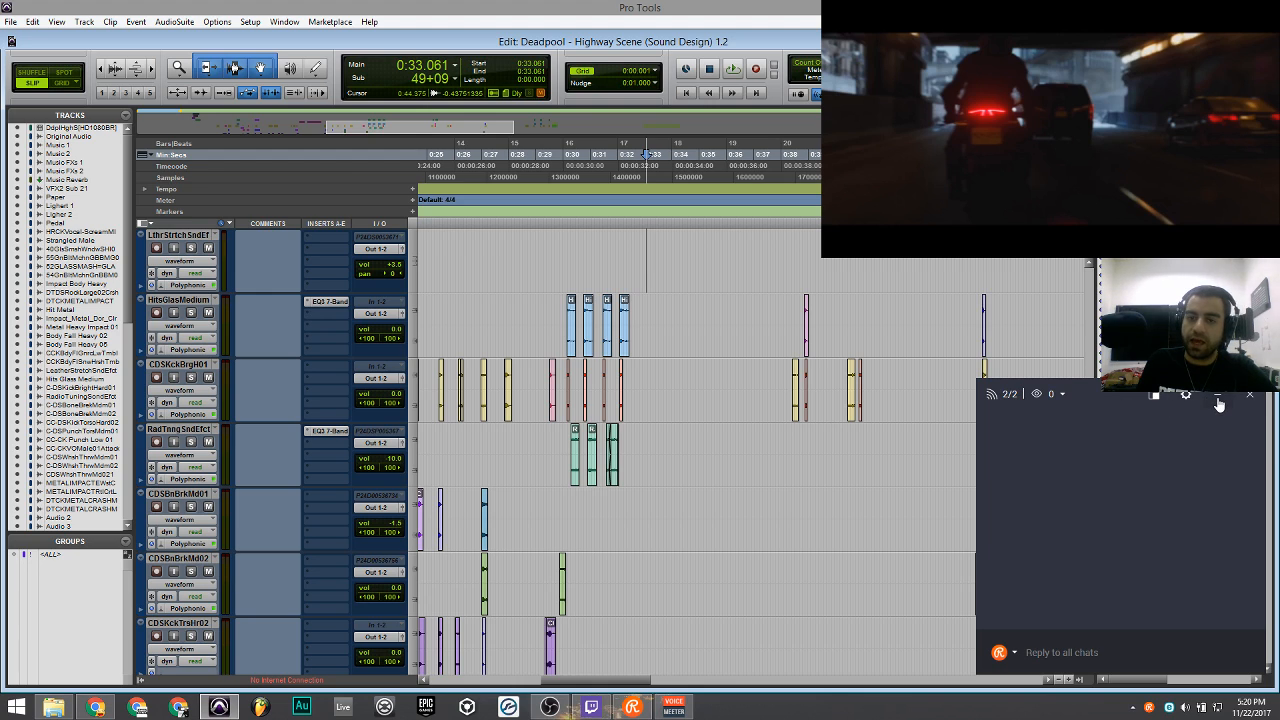
click(1157, 396)
scroll(700, 450, down, 3)
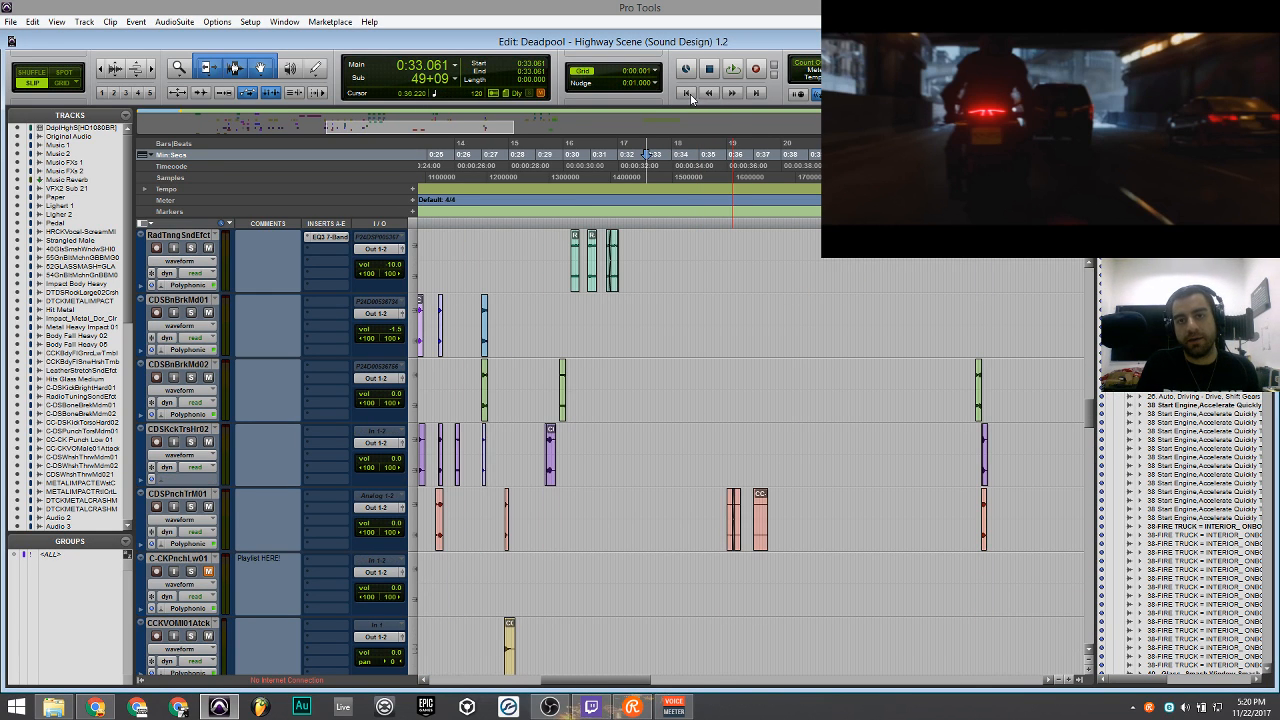
key(Return)
Survey the whole track stack at a zoomed-out timeline, from the metal impacts and vehicle effects back to the video track.
scroll(586, 405, down, 10)
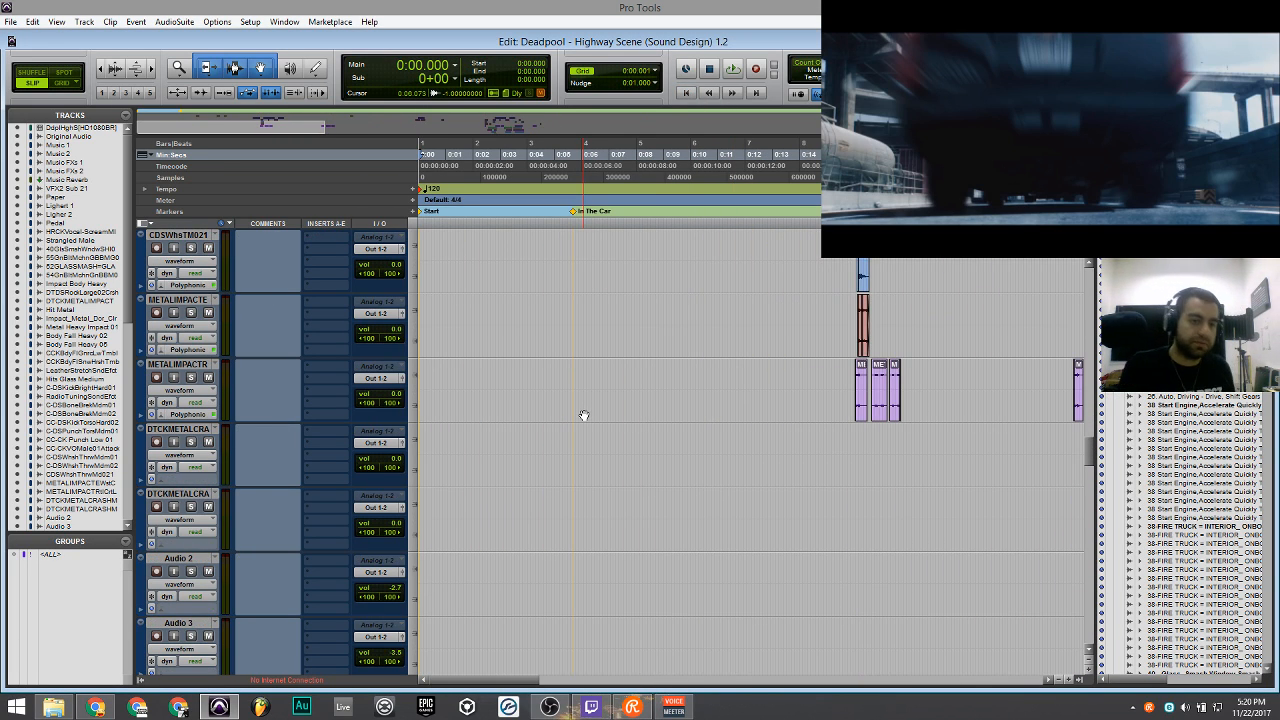
scroll(584, 415, down, 6)
key(r)
key(r)
key(r)
key(r)
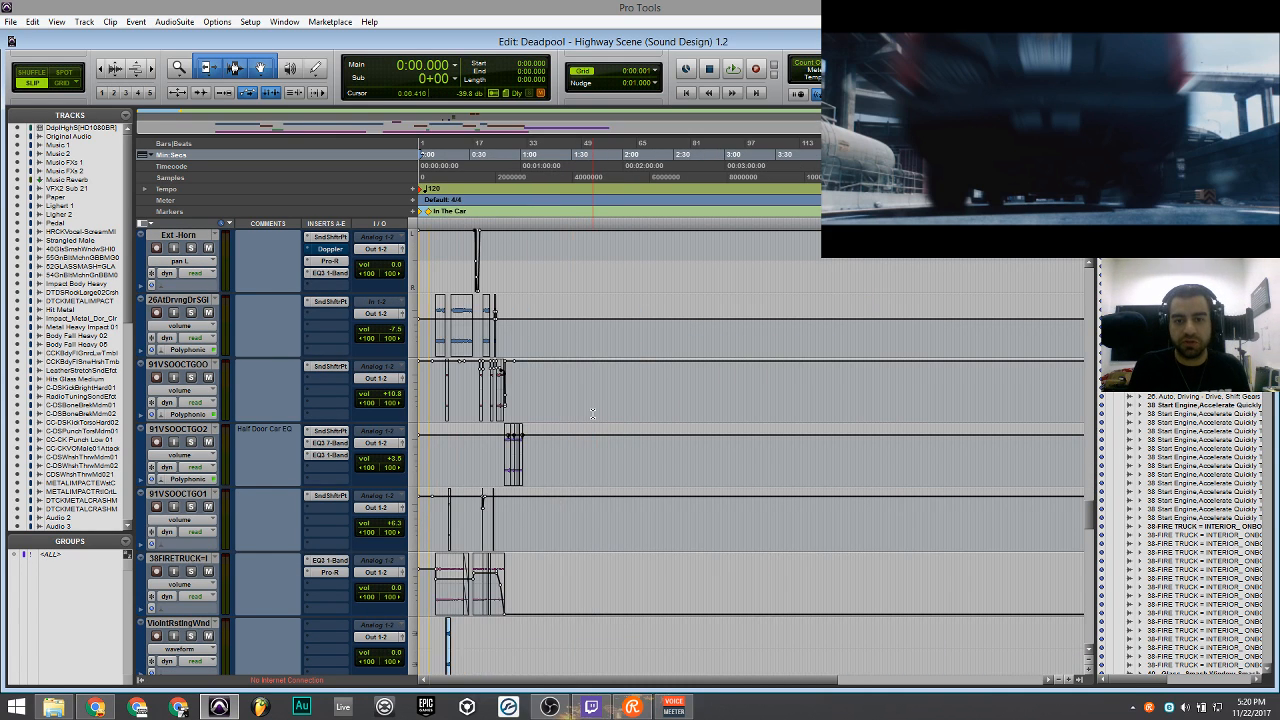
scroll(593, 412, down, 8)
scroll(596, 410, up, 20)
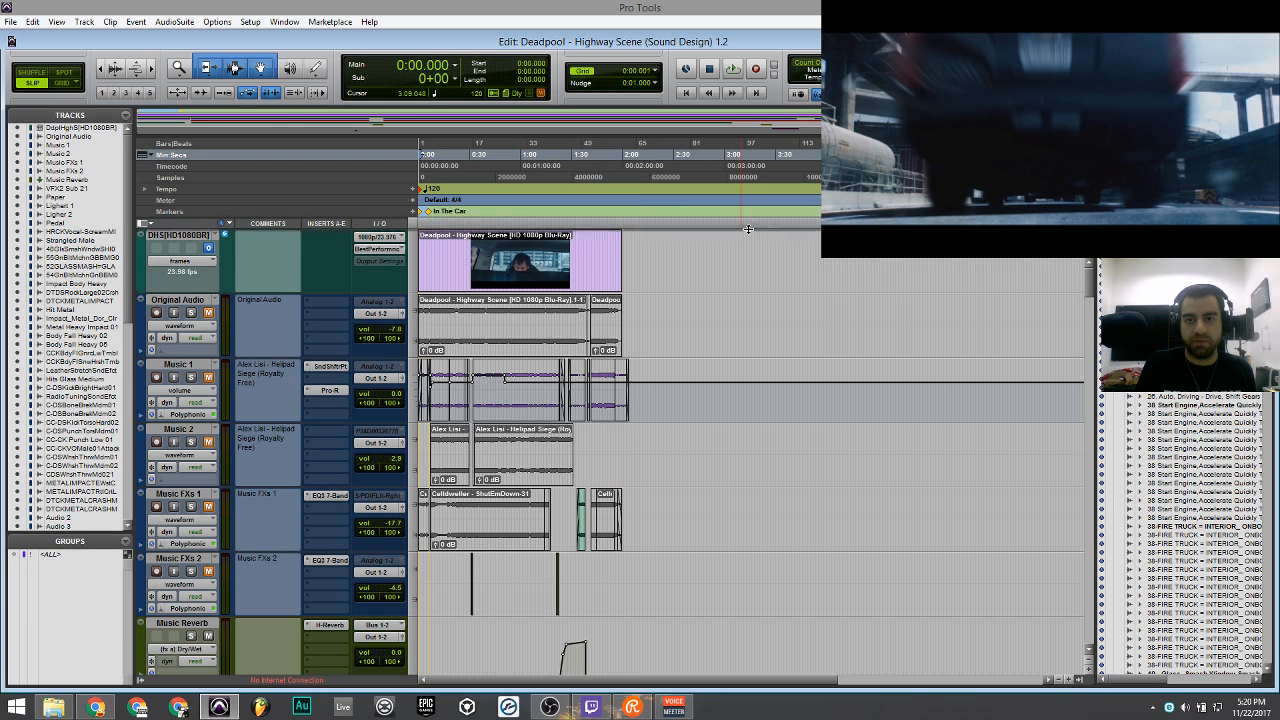
Enlarge the Universe view and look through the track layout down to the Master 1 track.
drag(441, 132, 441, 188)
scroll(266, 187, down, 20)
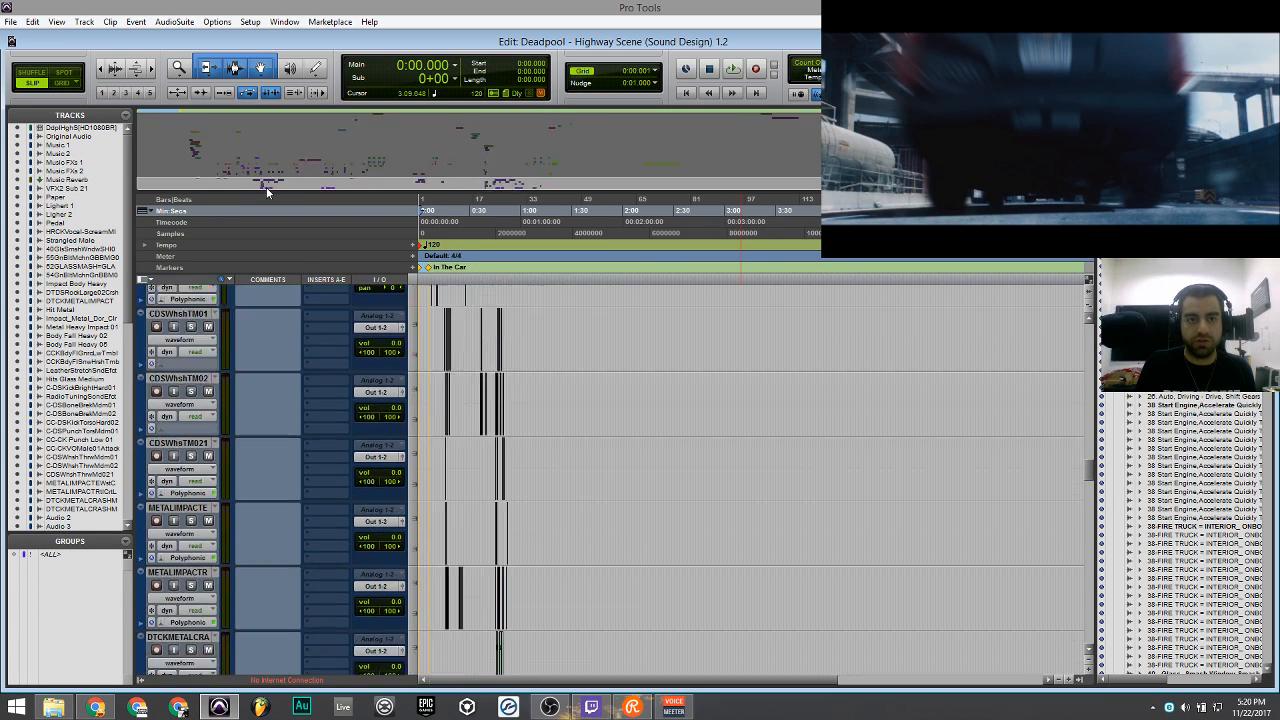
scroll(274, 208, down, 15)
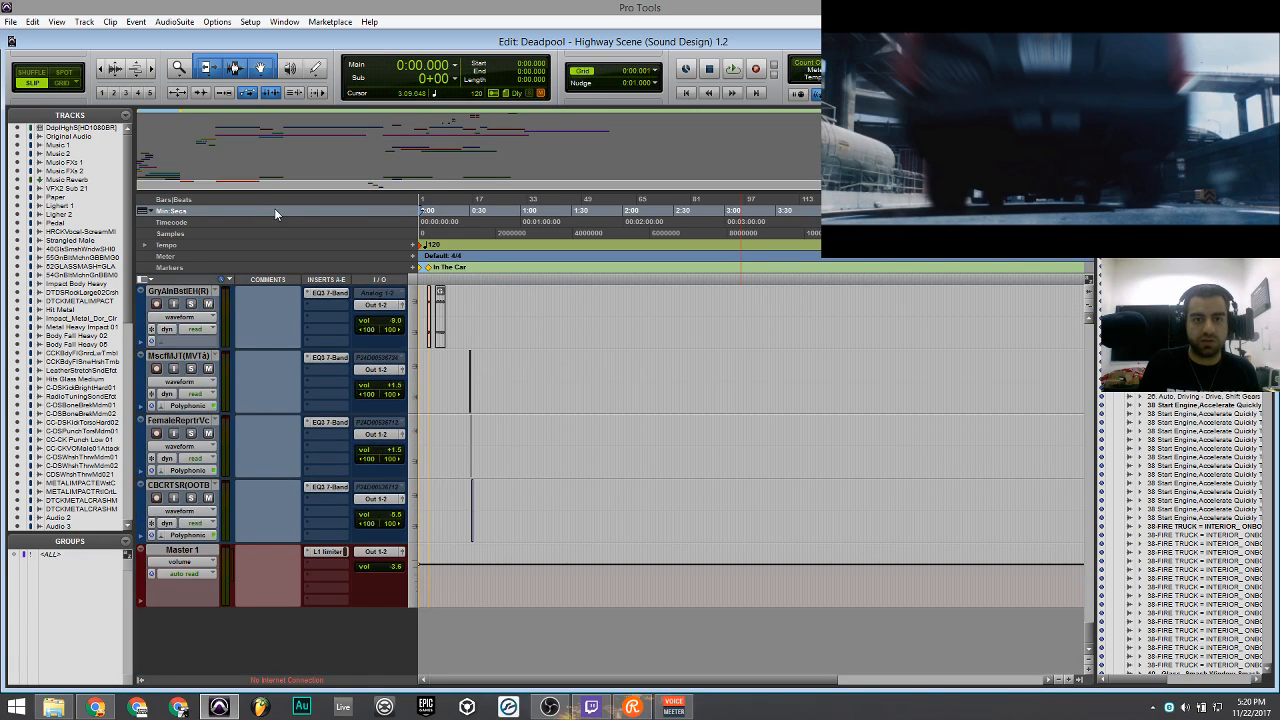
scroll(271, 201, up, 20)
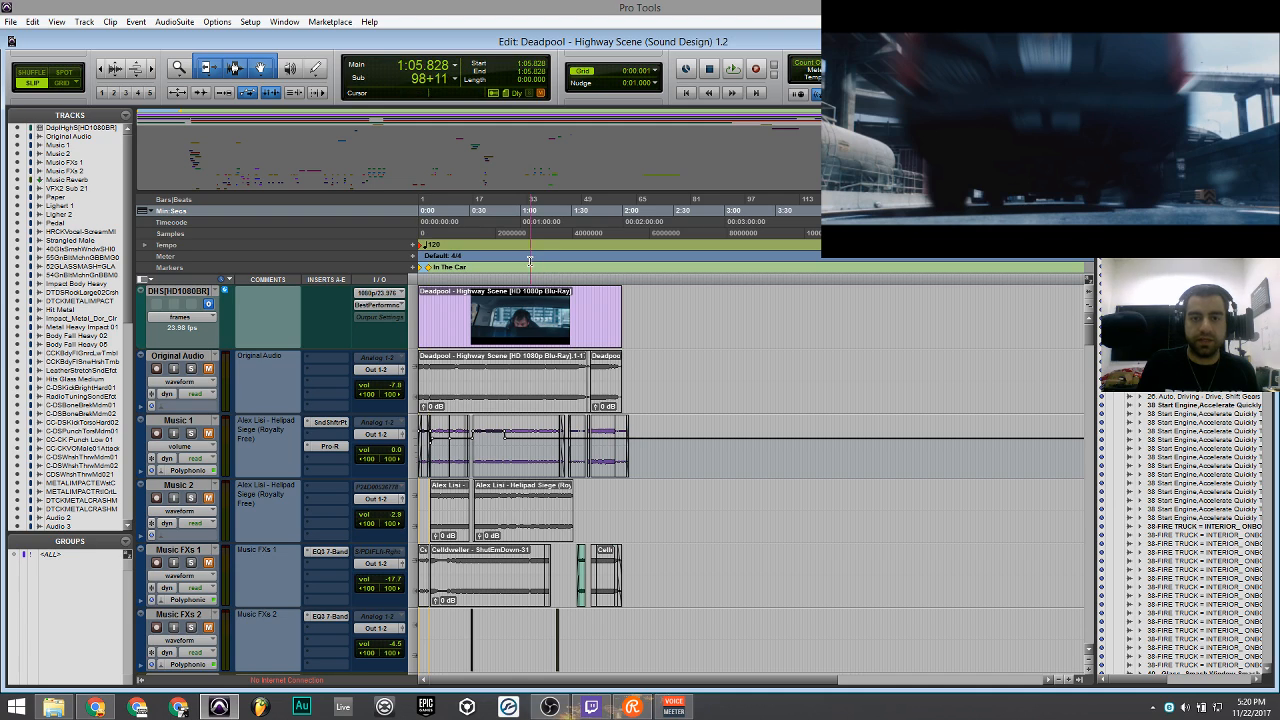
Examine the Deadpool - Highway Scene video clip and the music clips beneath it along the full timeline.
click(548, 340)
key(alt+f)
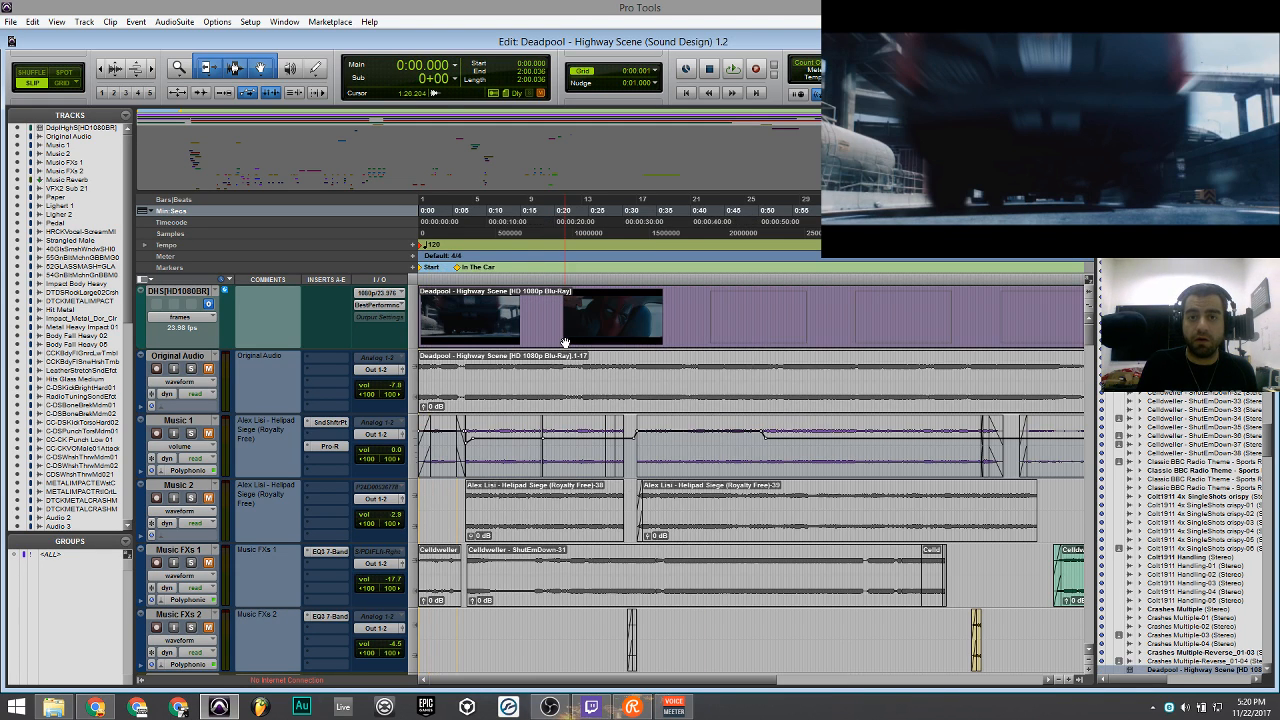
click(678, 300)
scroll(707, 300, down, 1)
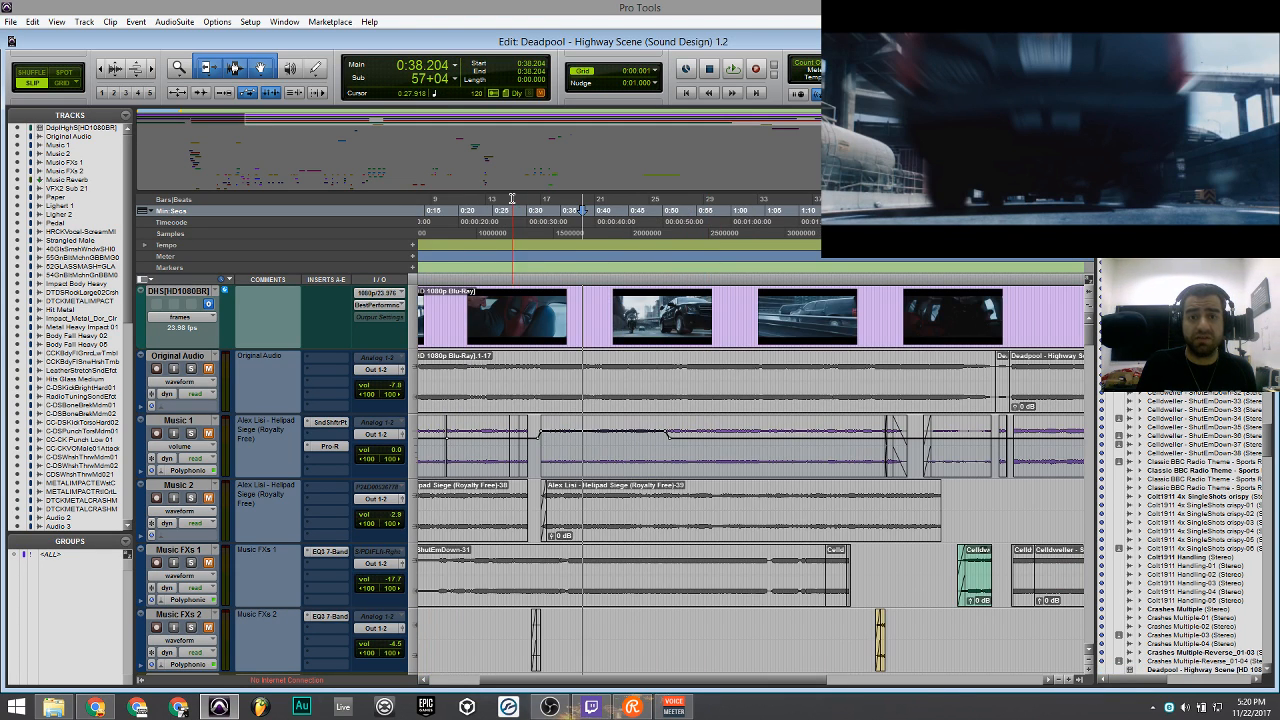
click(582, 305)
scroll(683, 308, up, 1)
click(705, 330)
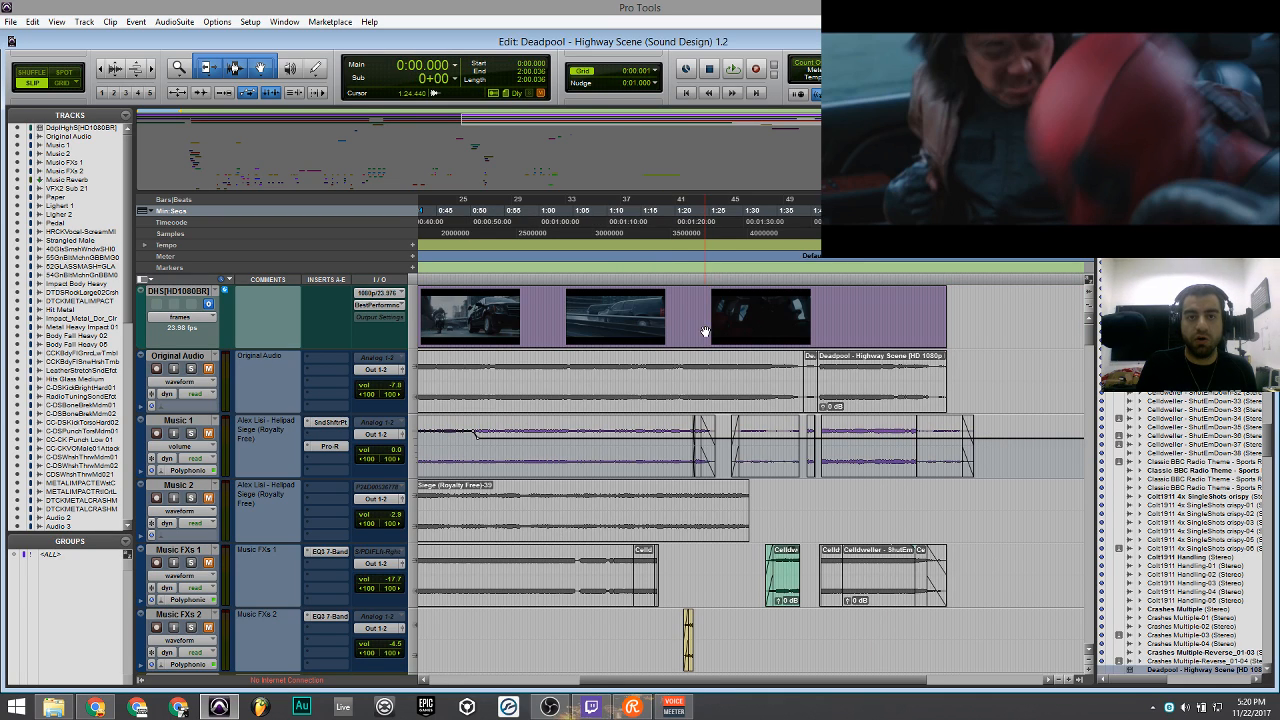
scroll(706, 322, left, 5)
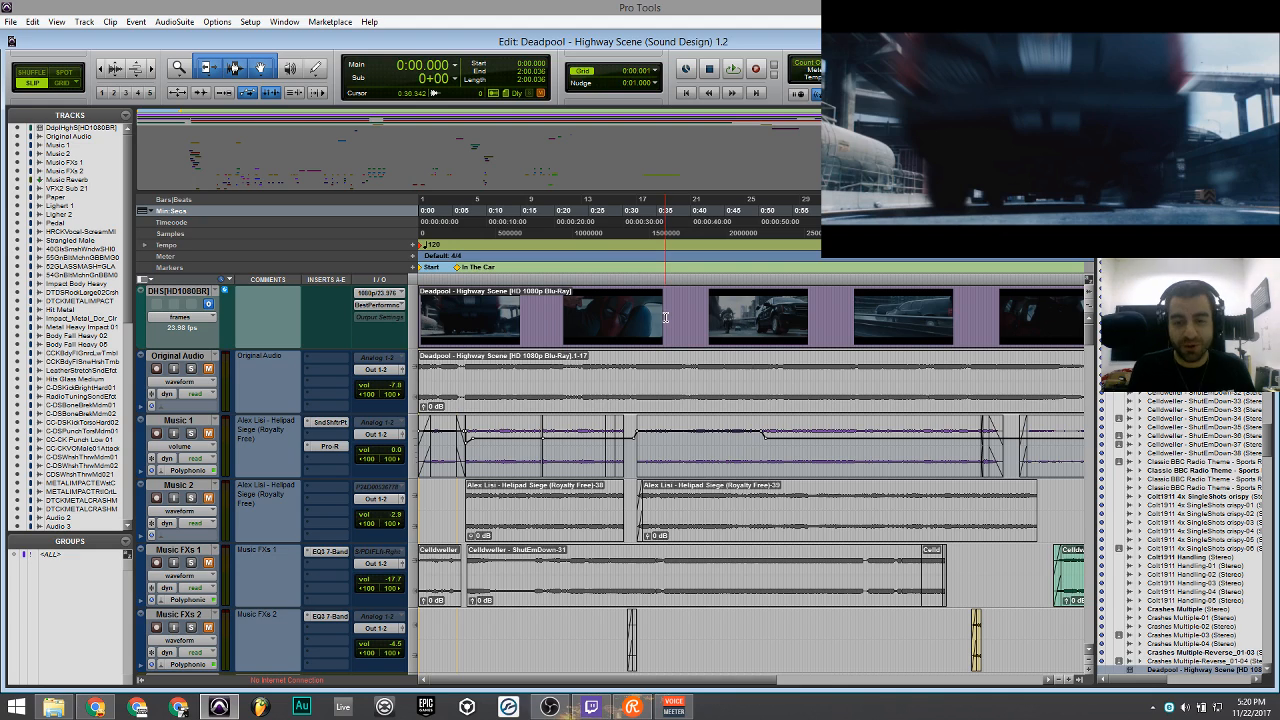
scroll(666, 318, down, 1)
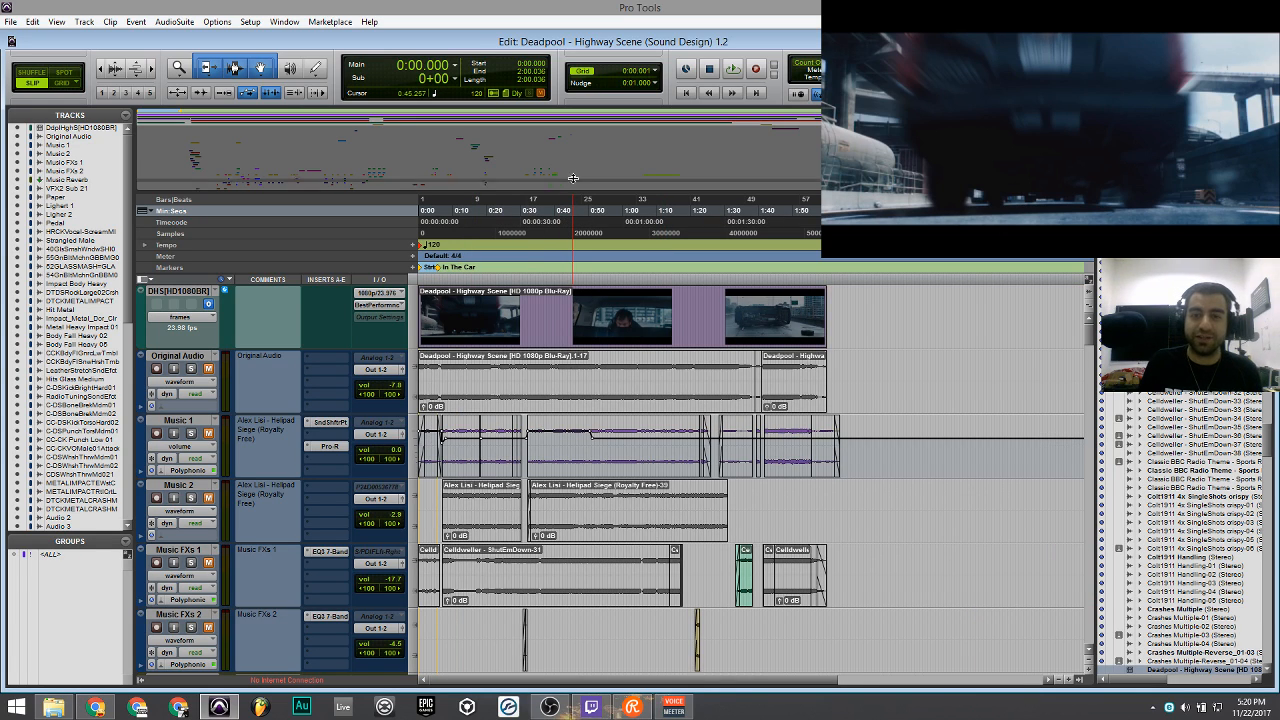
Reduce the height of the Universe view and inspect the reverb, paper, lighter and pedal tracks at several zoom levels.
drag(577, 151, 572, 150)
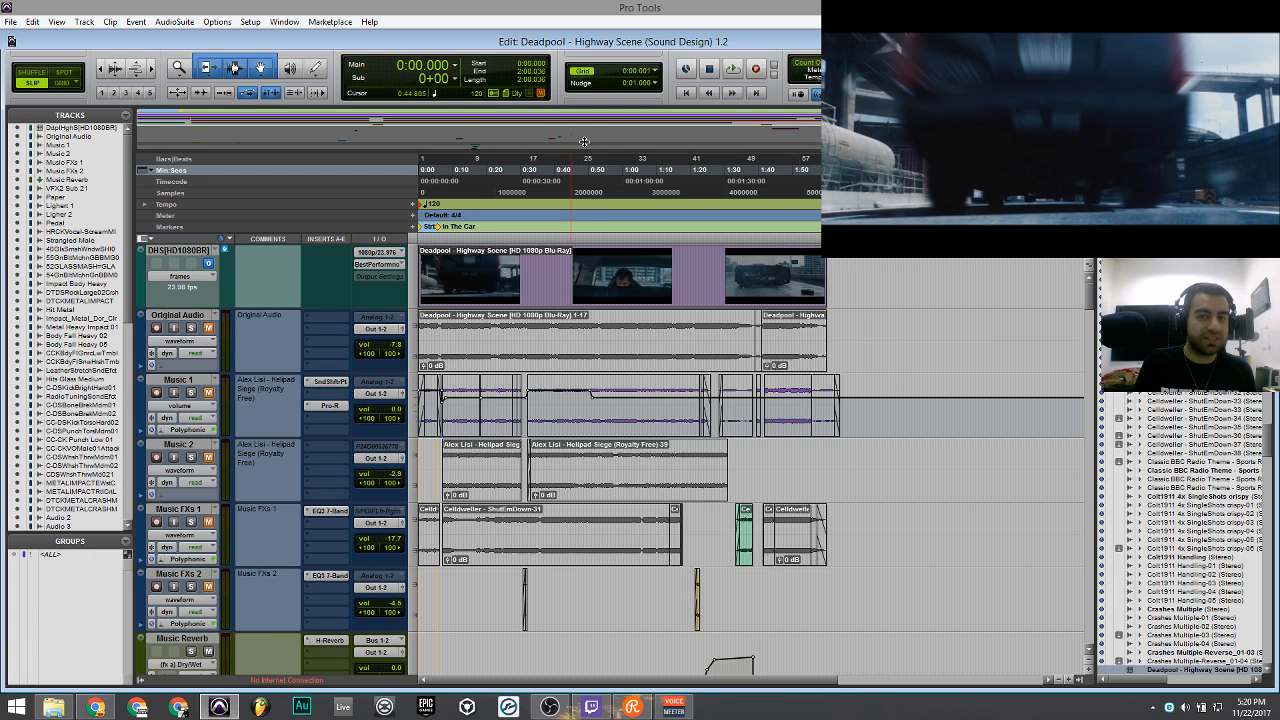
scroll(514, 337, down, 6)
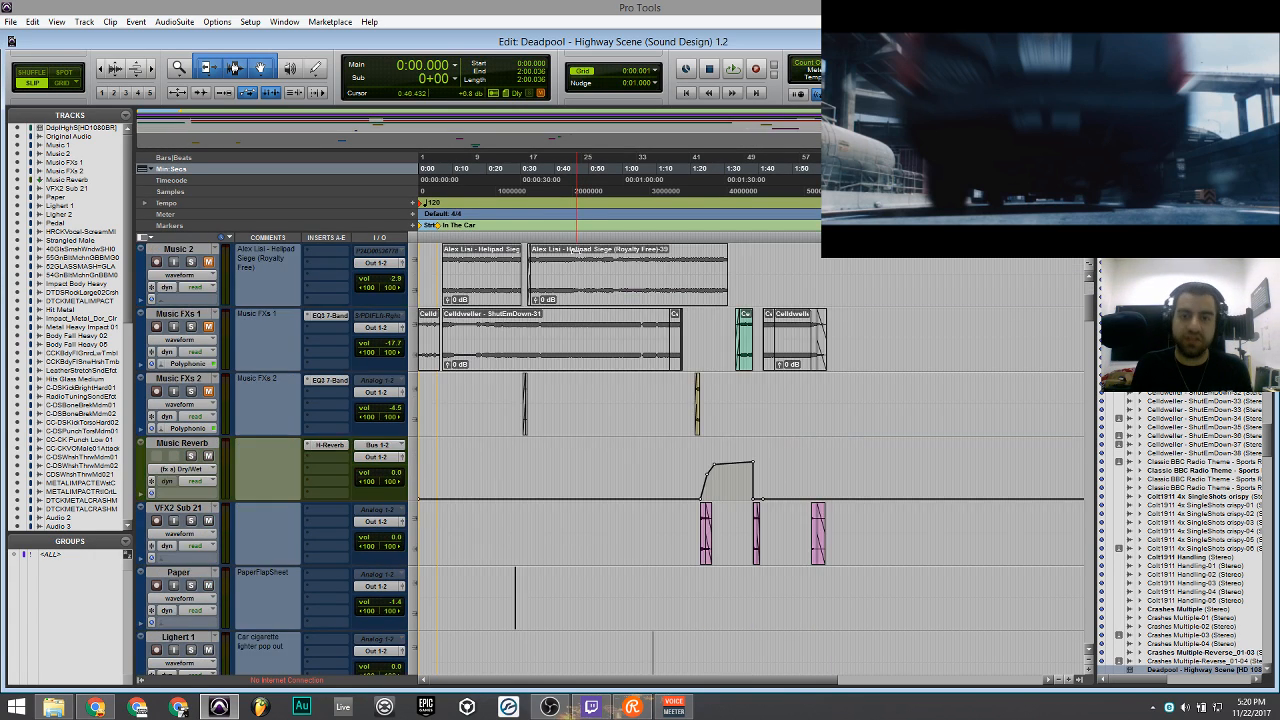
key(ctrl+bracketright)
key(ctrl+bracketright)
key(ctrl+bracketright)
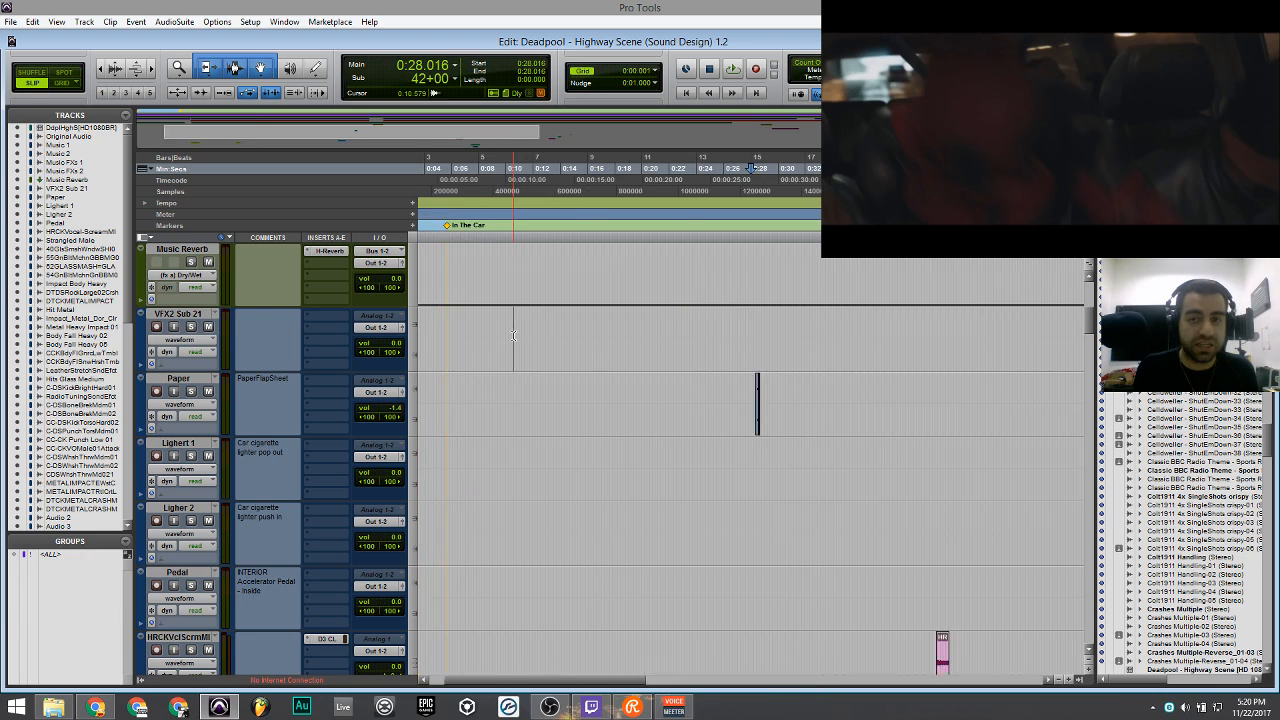
key(ctrl+bracketleft)
key(ctrl+bracketleft)
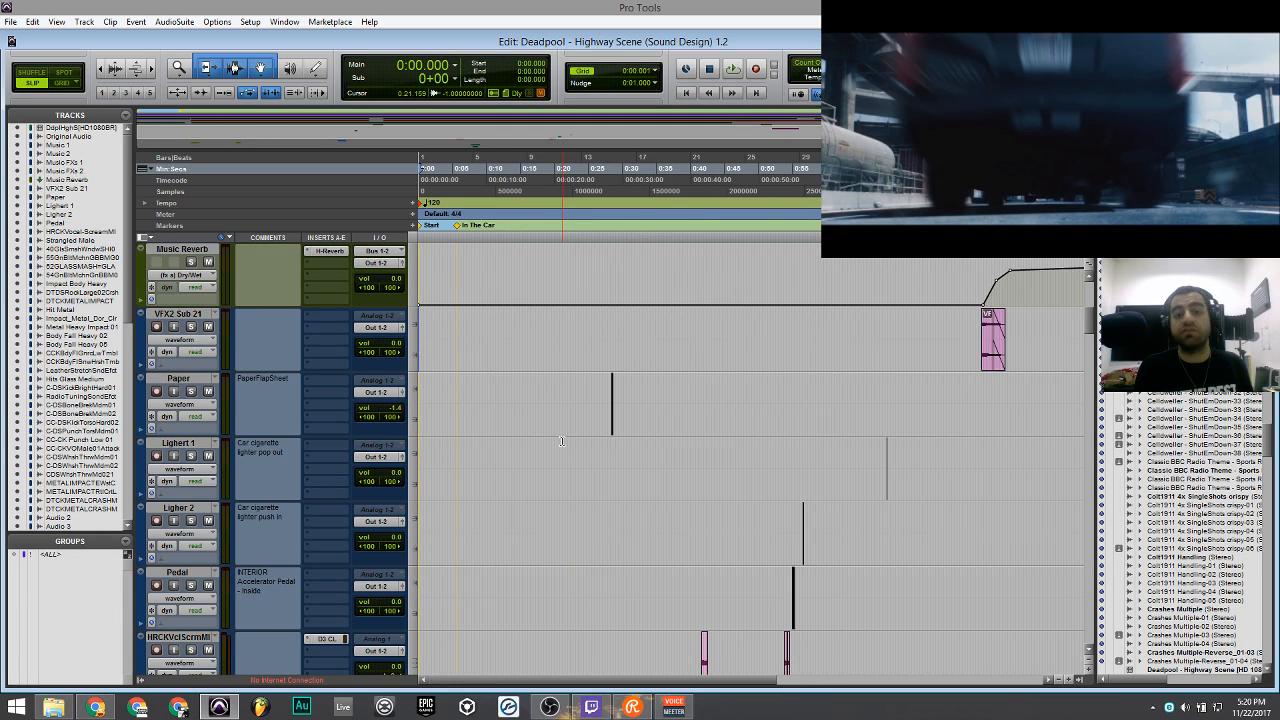
key(ctrl+bracketleft)
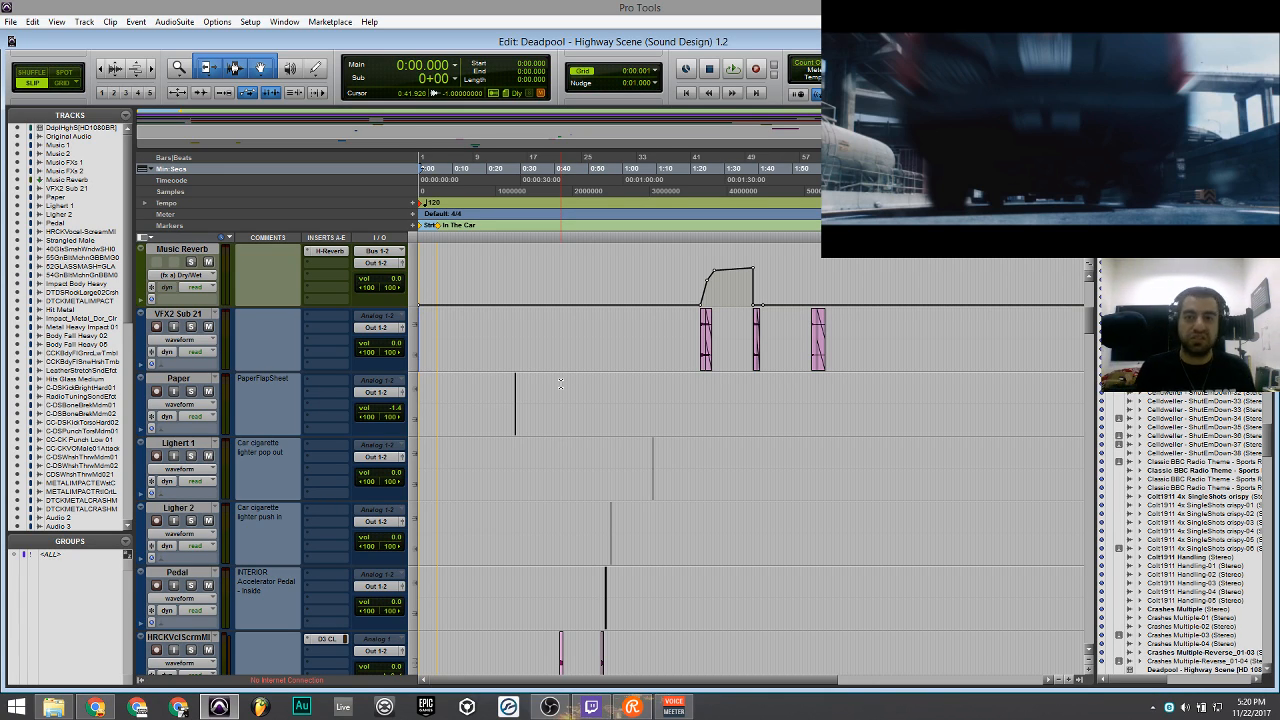
key(ctrl+])
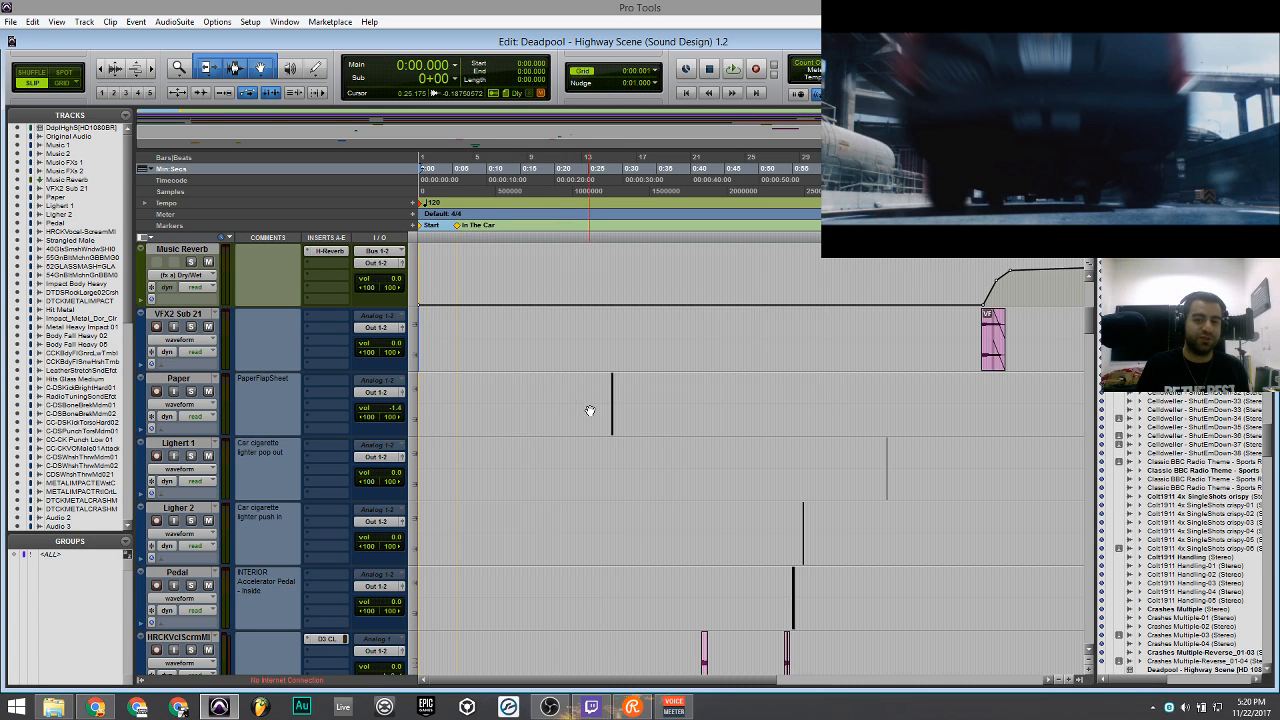
Look through the kick, punch, whoosh and vehicle tracks, ending back at the video track.
scroll(590, 412, down, 10)
scroll(591, 411, down, 10)
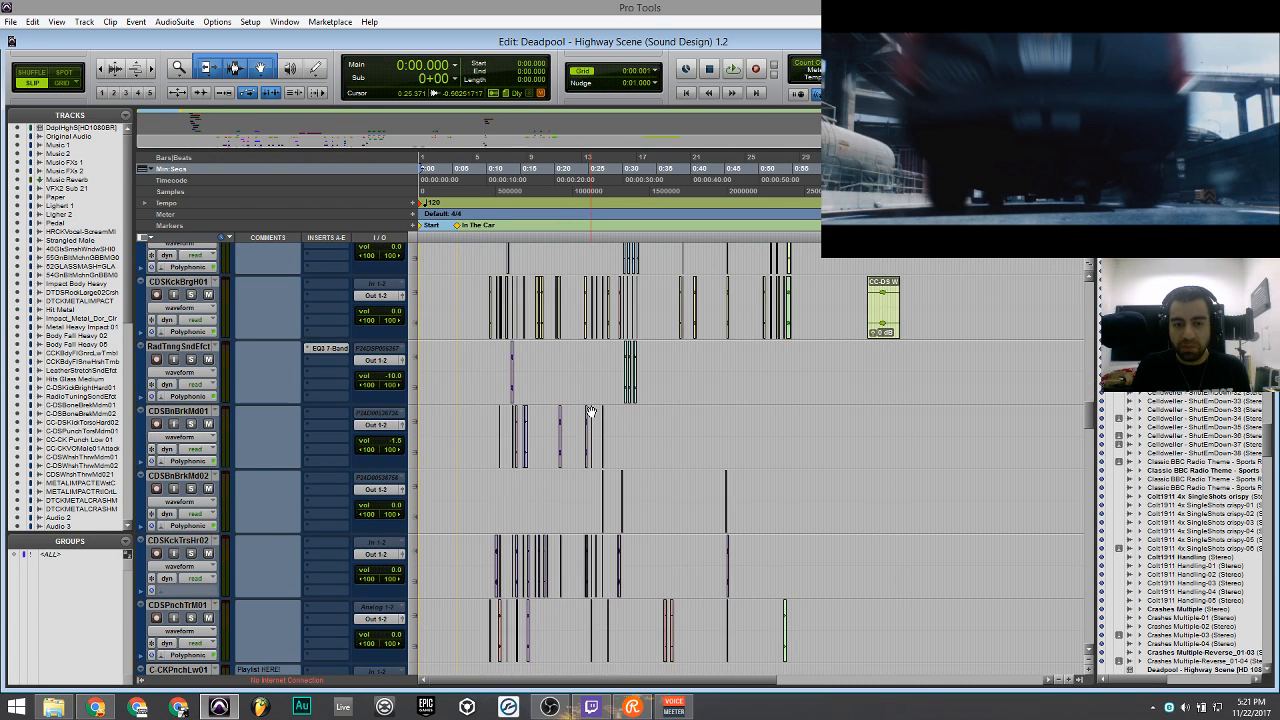
scroll(591, 411, down, 5)
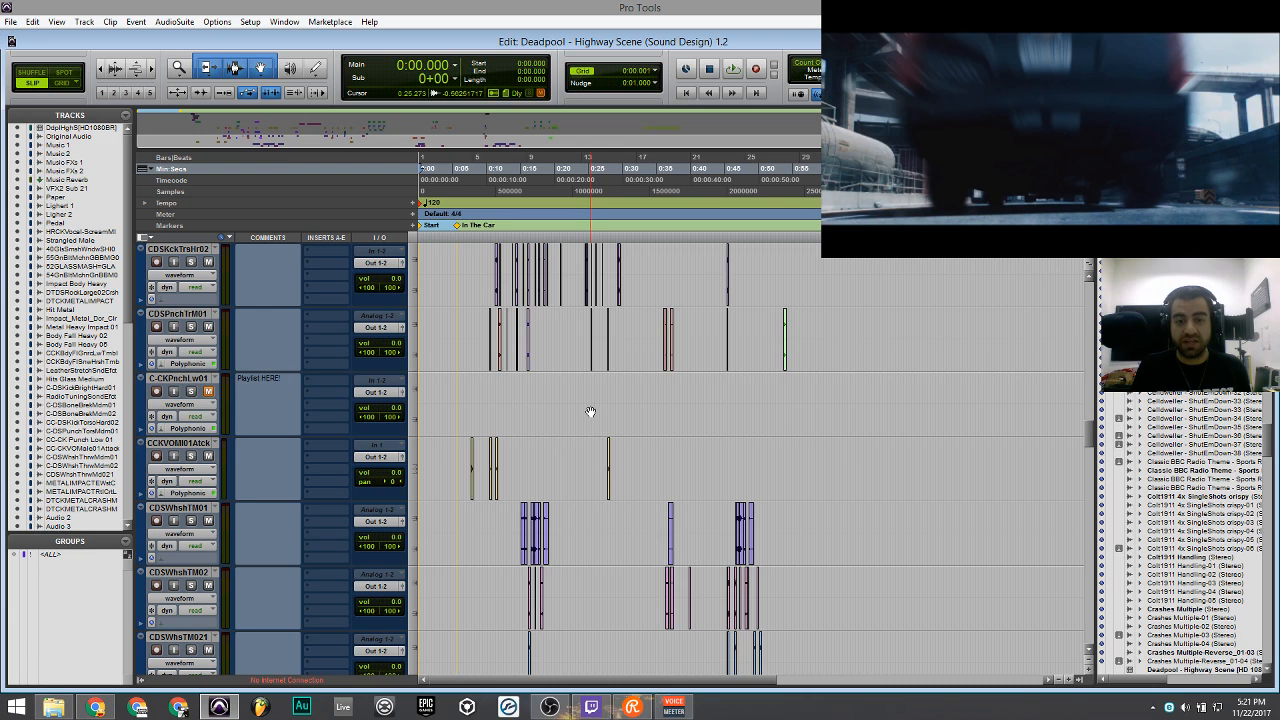
scroll(528, 418, down, 4)
scroll(532, 418, up, 10)
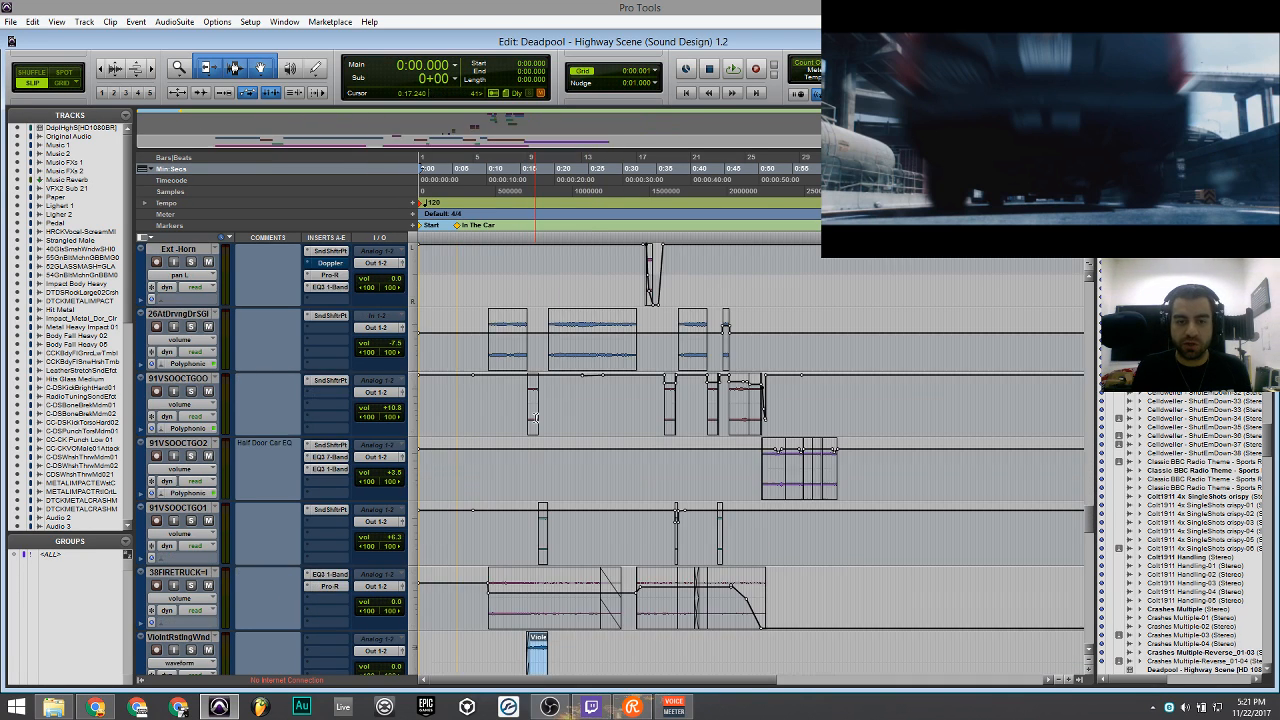
scroll(535, 424, up, 15)
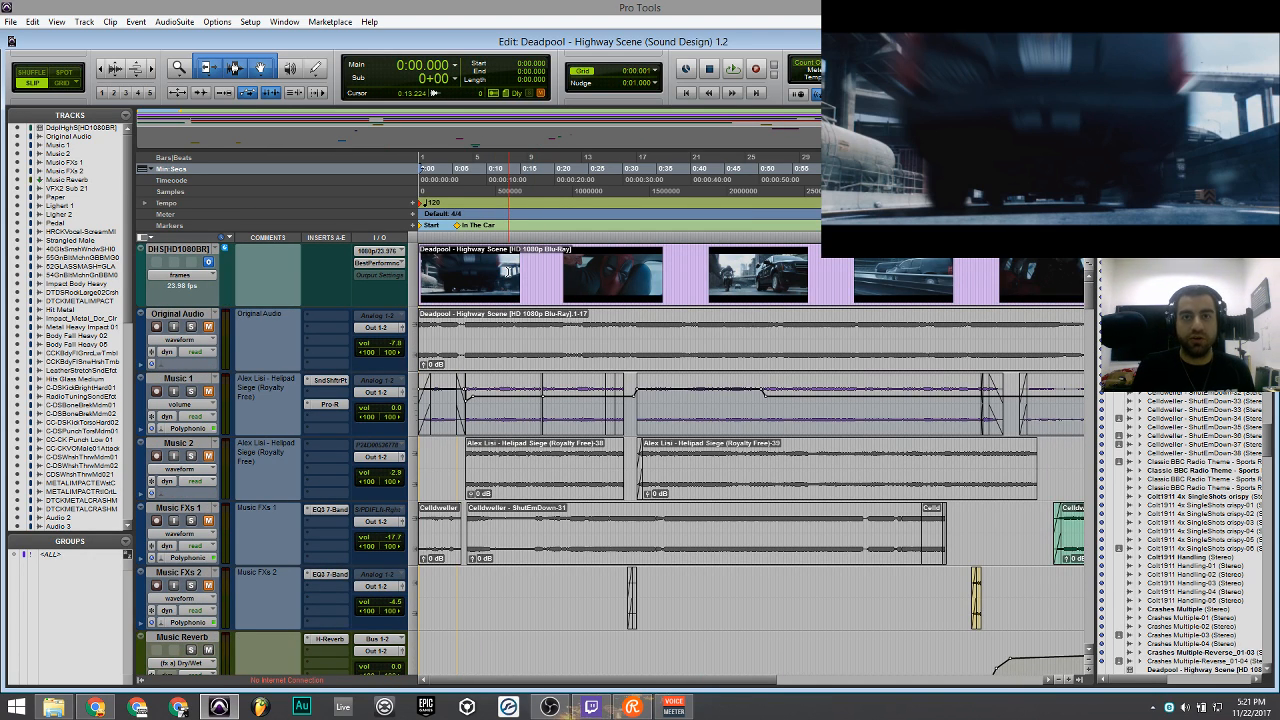
Zoom in on the opening of the scene around the music tracks and play the session from the start.
scroll(538, 288, up, 1)
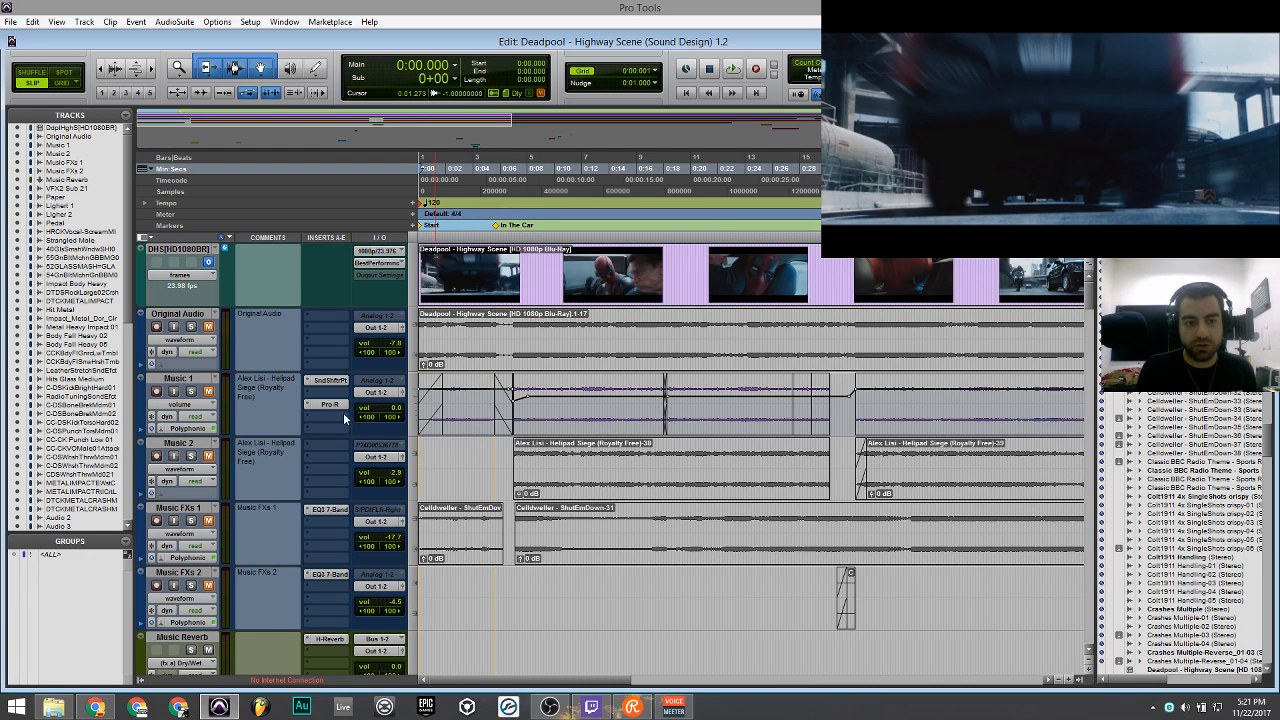
scroll(205, 460, down, 1)
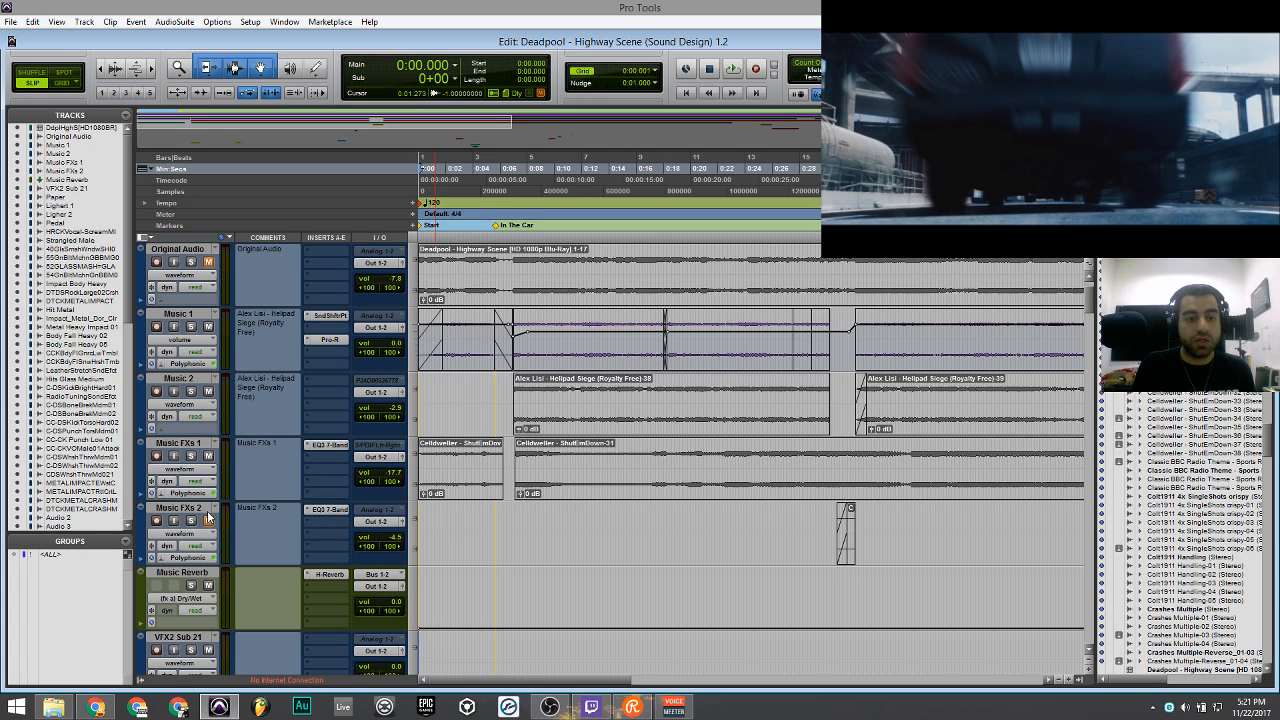
scroll(208, 521, up, 1)
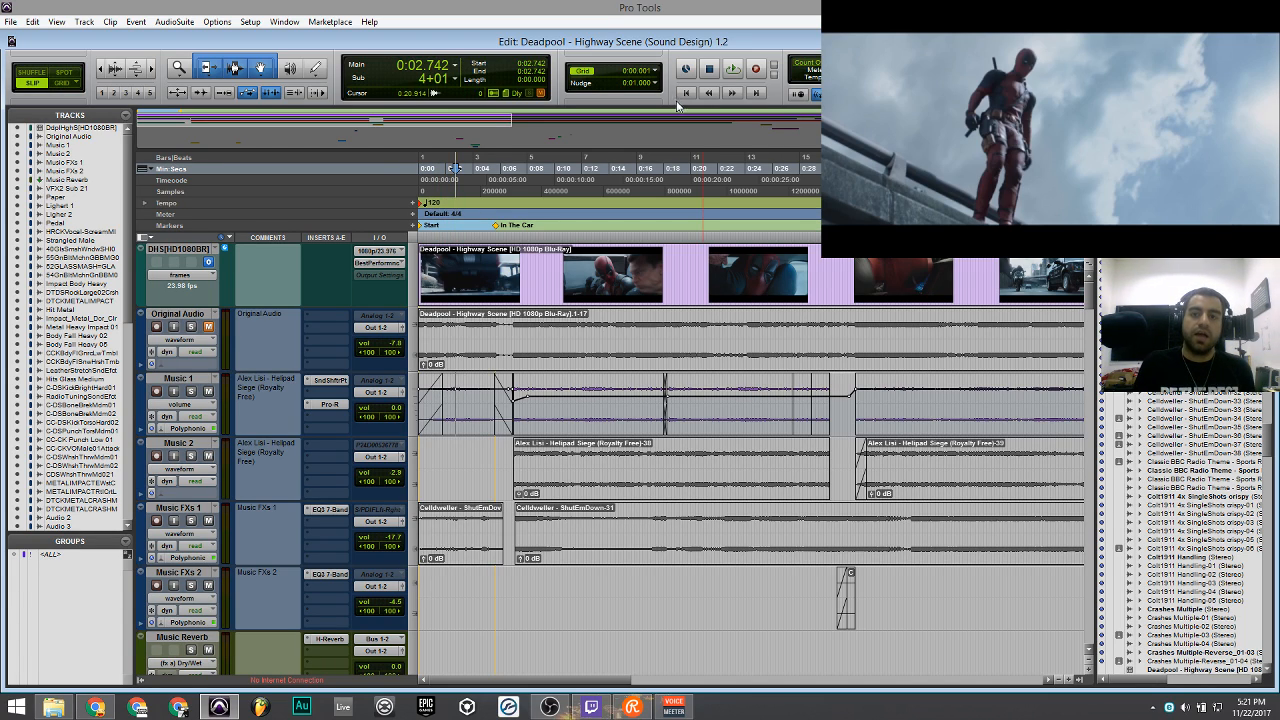
key(Return)
key(space)
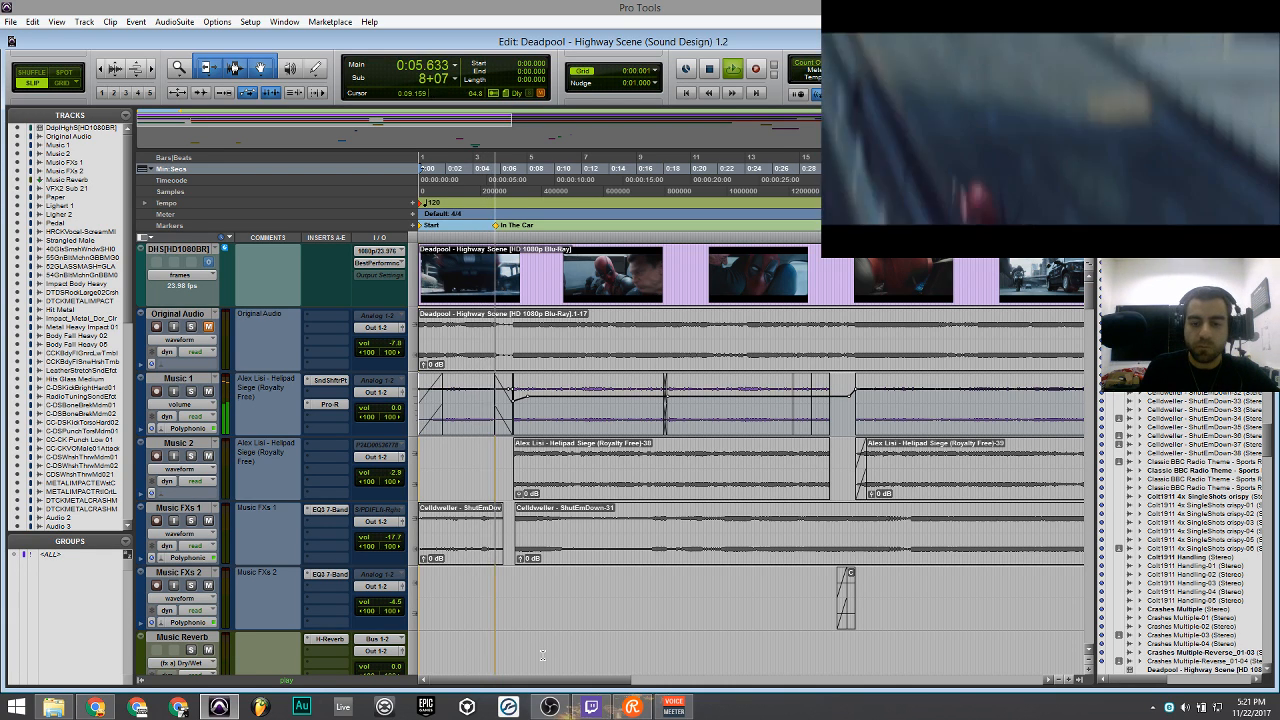
Check the live stream on the Twitch channel page in Chrome and return to Pro Tools.
mouse_move(591, 707)
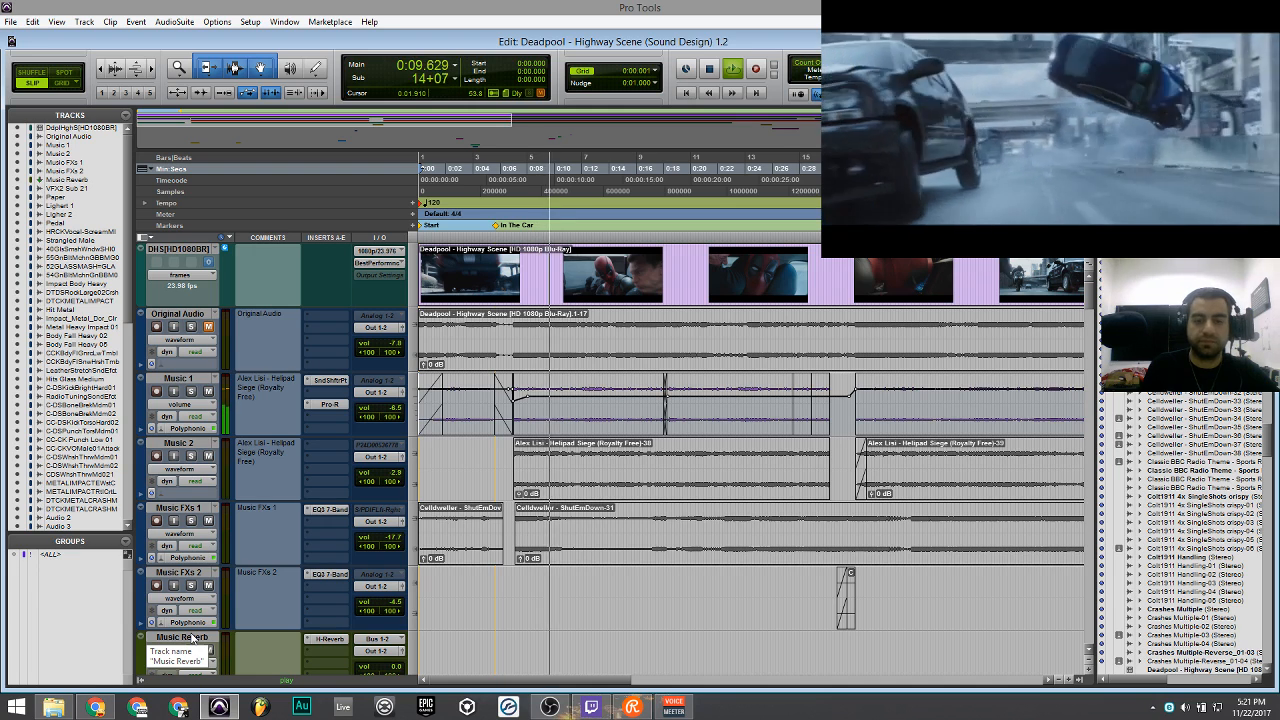
click(97, 706)
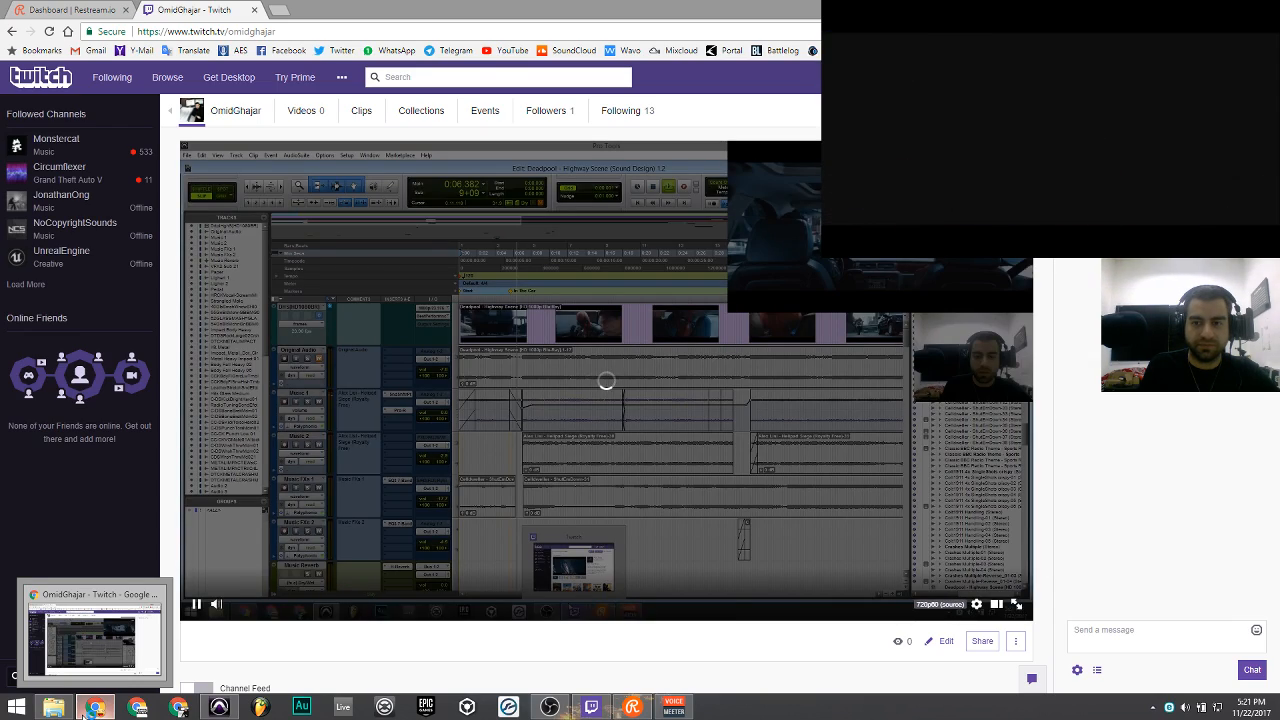
click(92, 708)
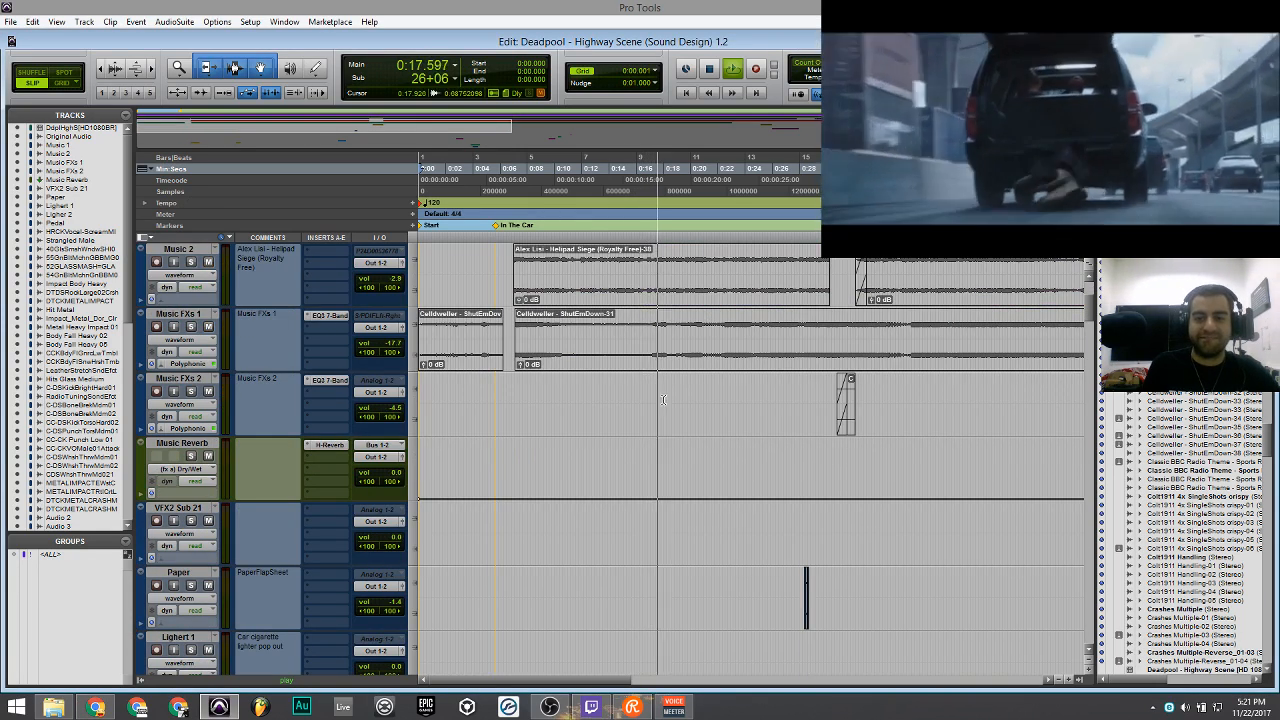
Close the Twitch channel page in Chrome and return to the Pro Tools session.
scroll(662, 400, up, 3)
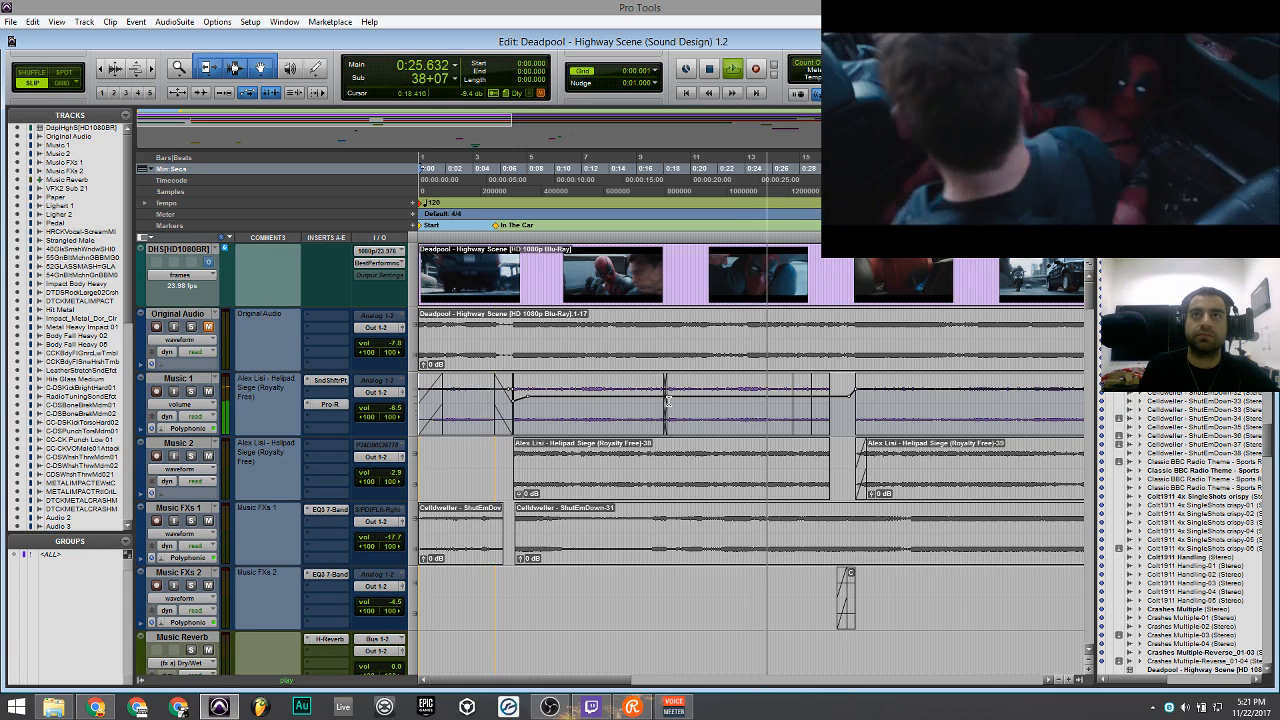
click(108, 710)
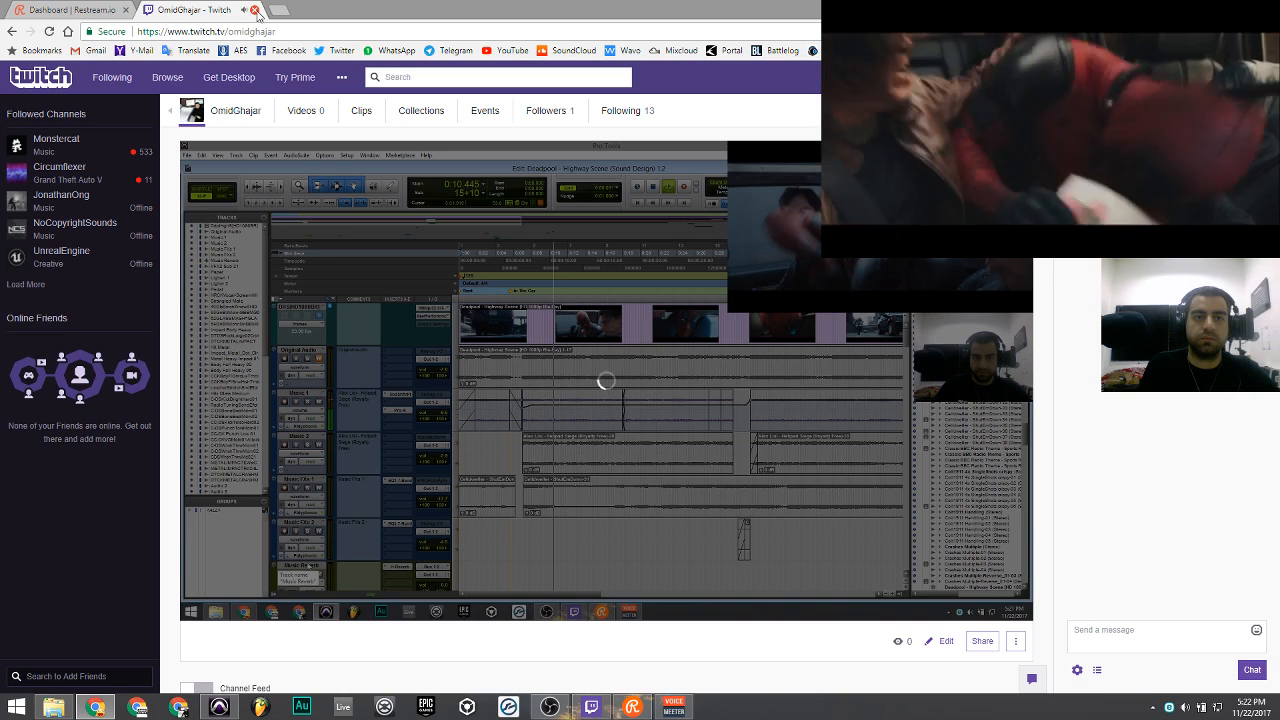
click(255, 10)
key(alt+Tab)
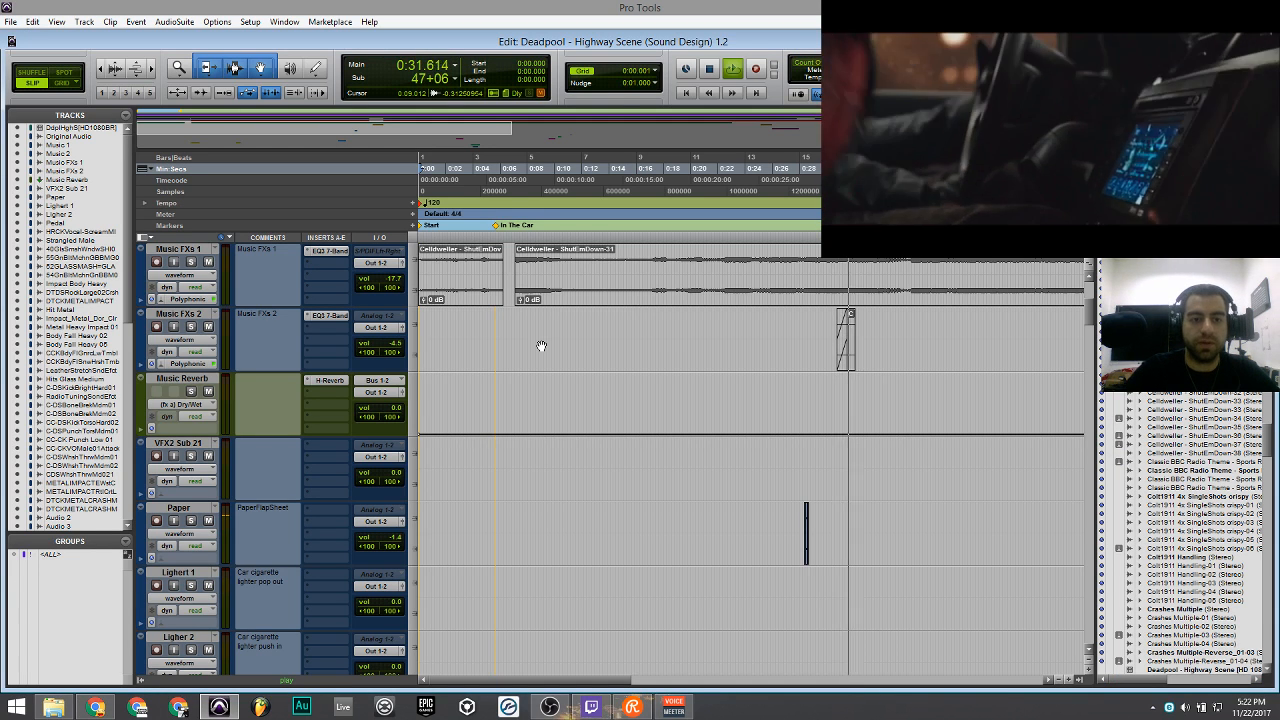
Look over the paper, lighter and pedal tracks during playback, then stop and return to the video track.
scroll(649, 372, down, 3)
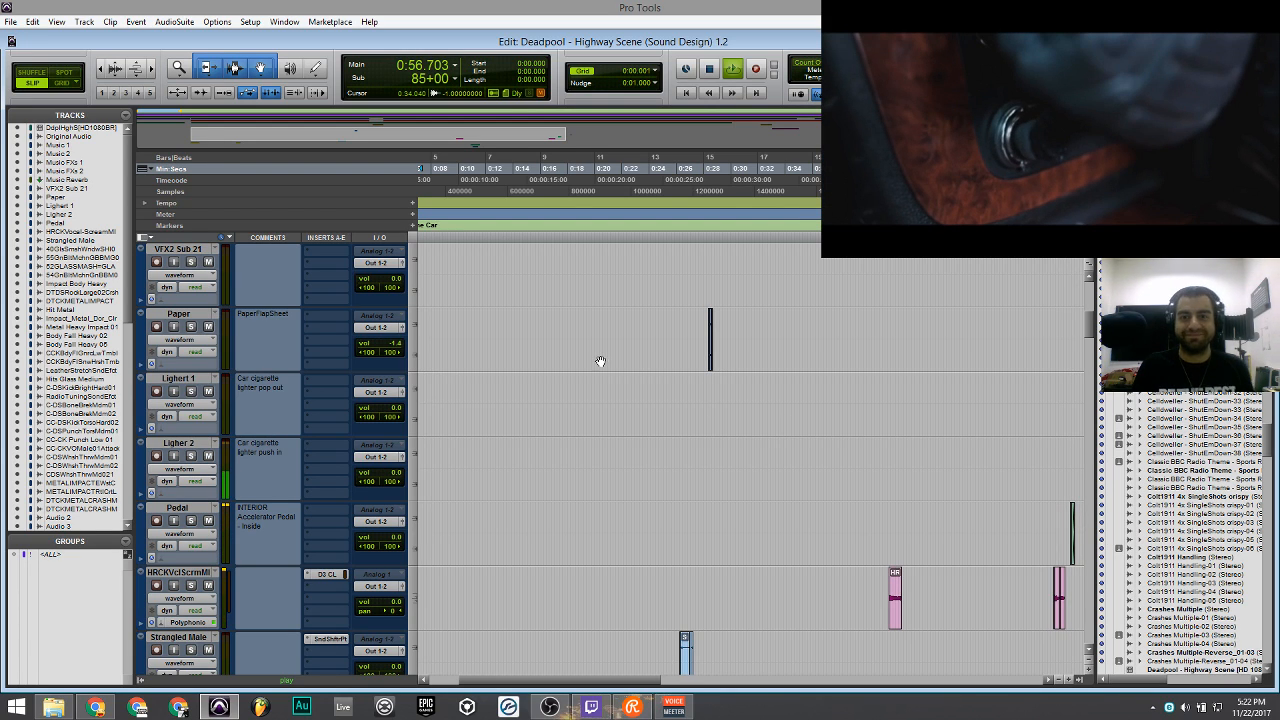
key(space)
scroll(603, 363, up, 15)
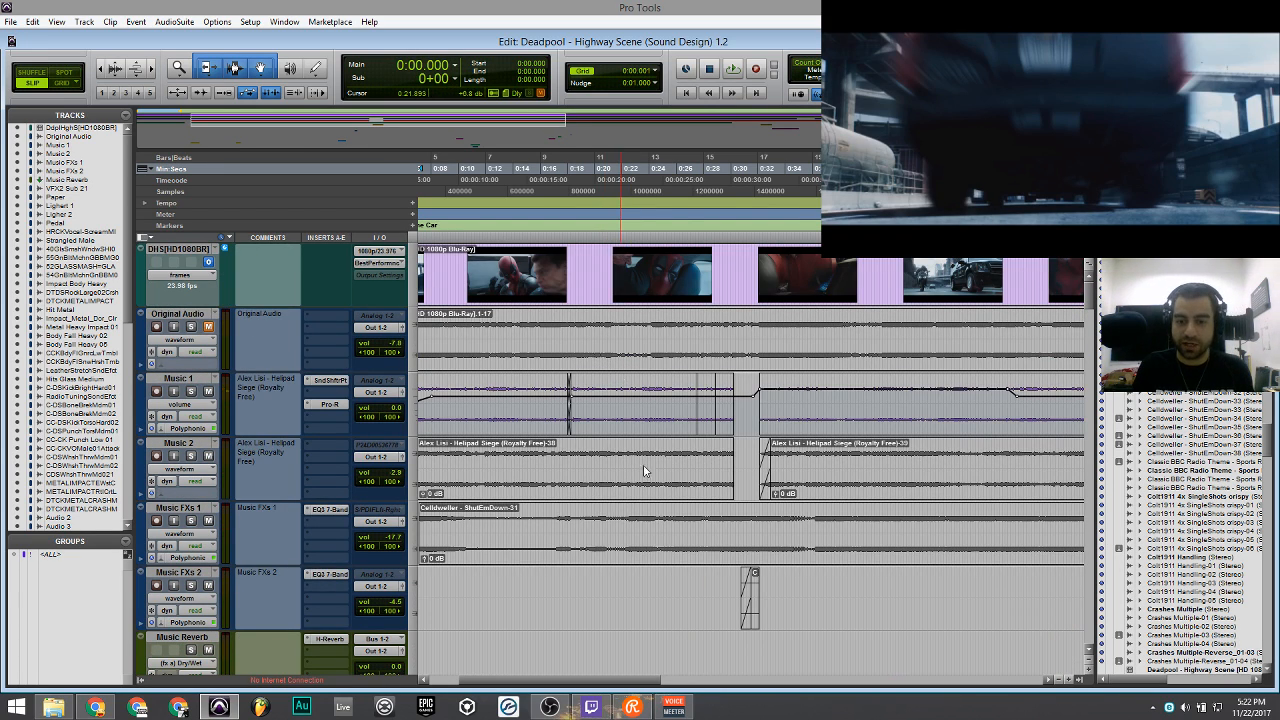
Check the viewers of each connected channel in the Restream chat window, then hide the chat.
click(636, 709)
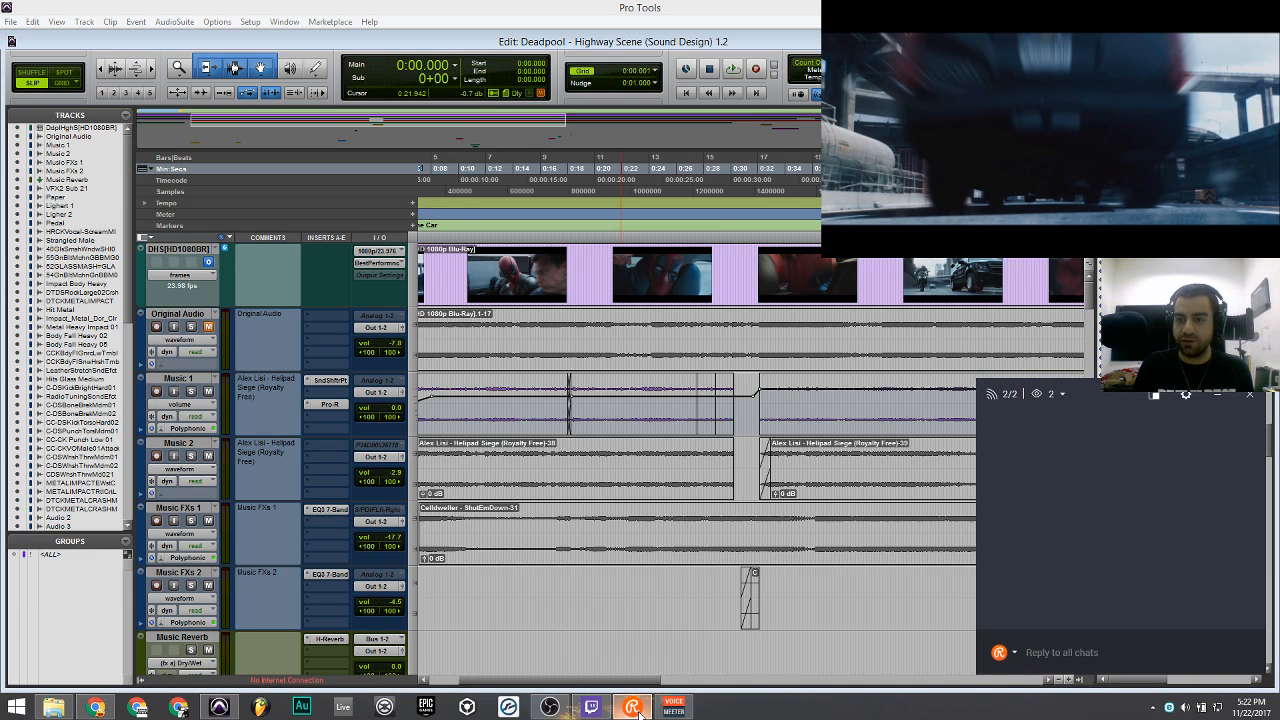
click(1052, 392)
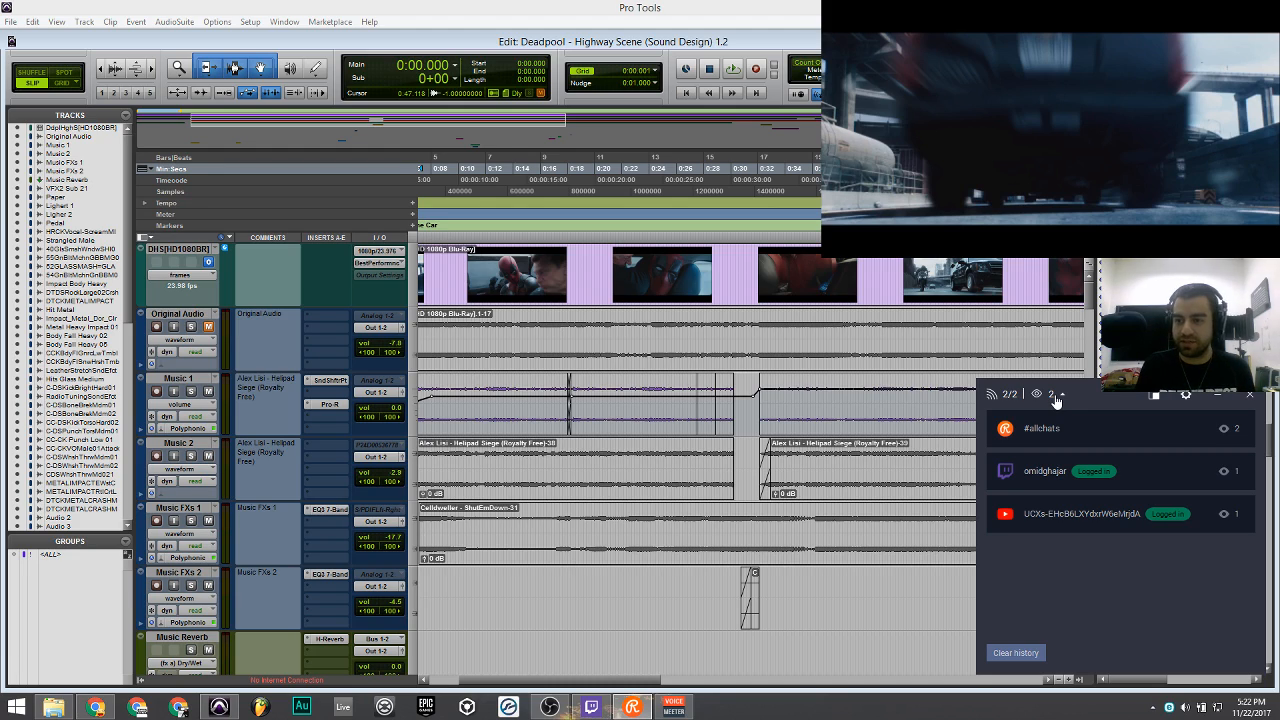
click(1012, 404)
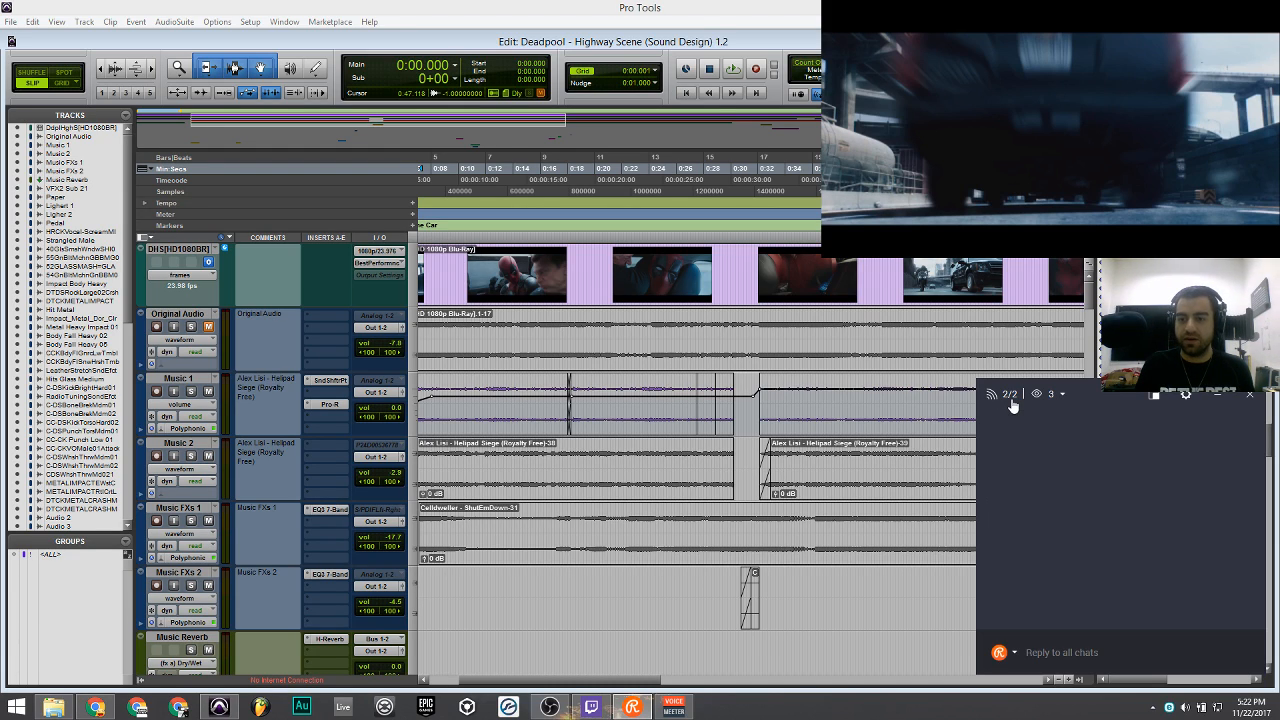
click(545, 280)
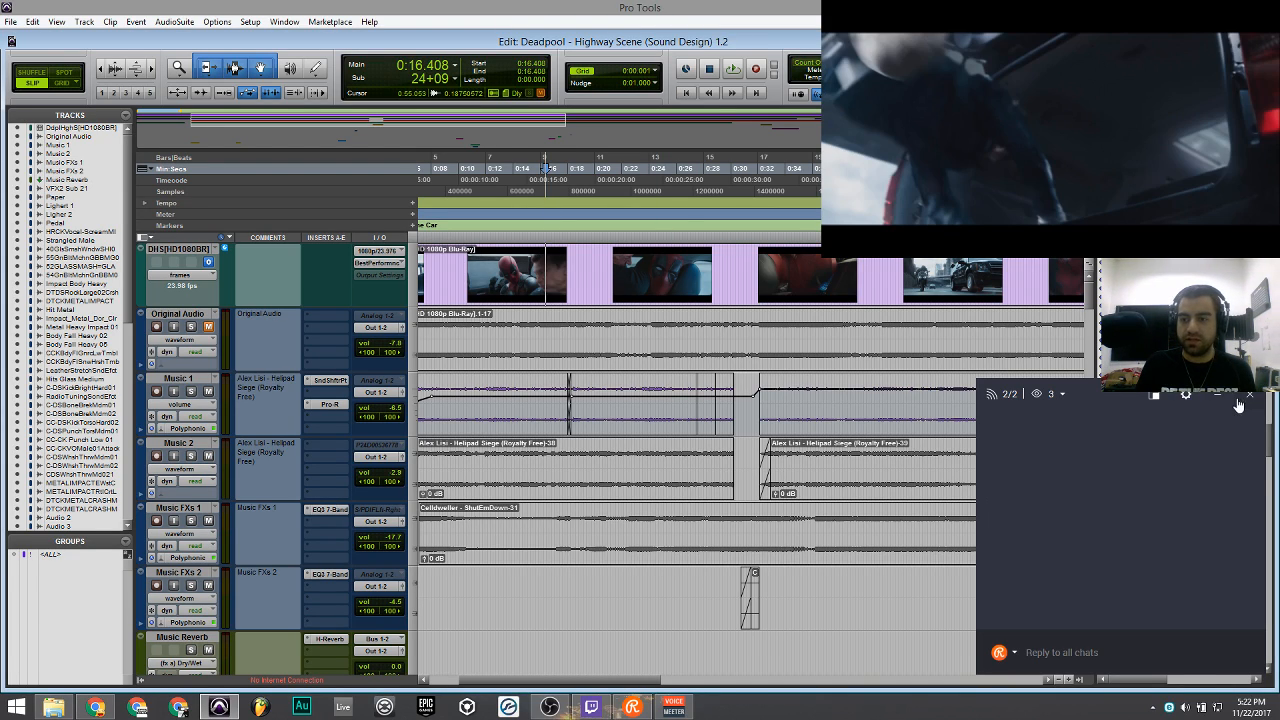
click(1239, 404)
Inspect the music tracks at several zoom levels, then play the session from its start.
scroll(538, 408, down, 2)
scroll(538, 408, down, 4)
scroll(538, 408, down, 3)
scroll(538, 408, up, 8)
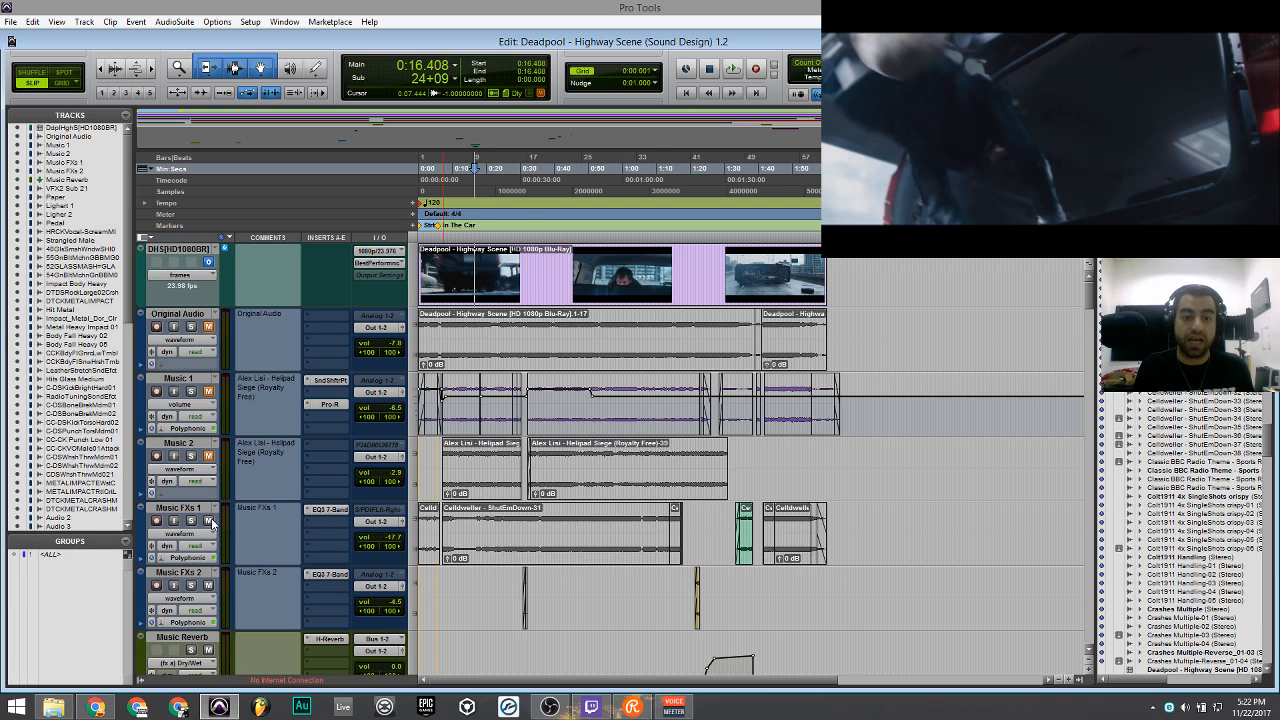
scroll(552, 432, up, 2)
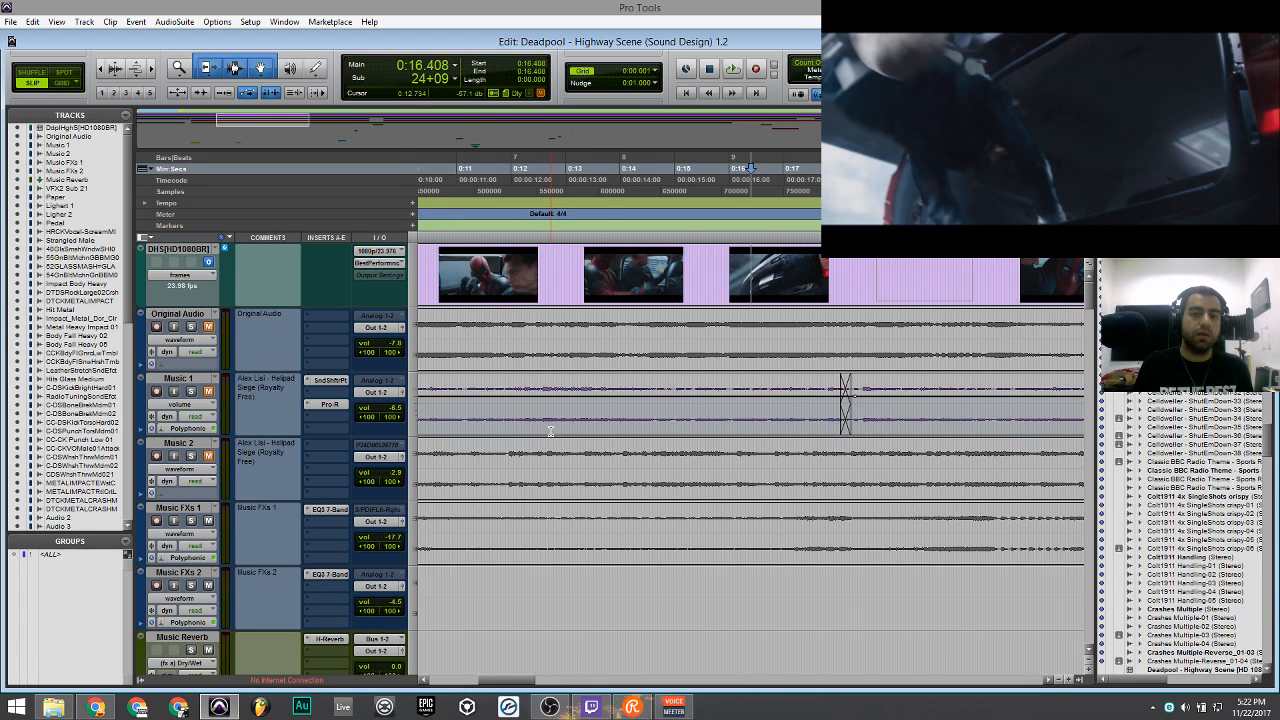
scroll(543, 432, up, 1)
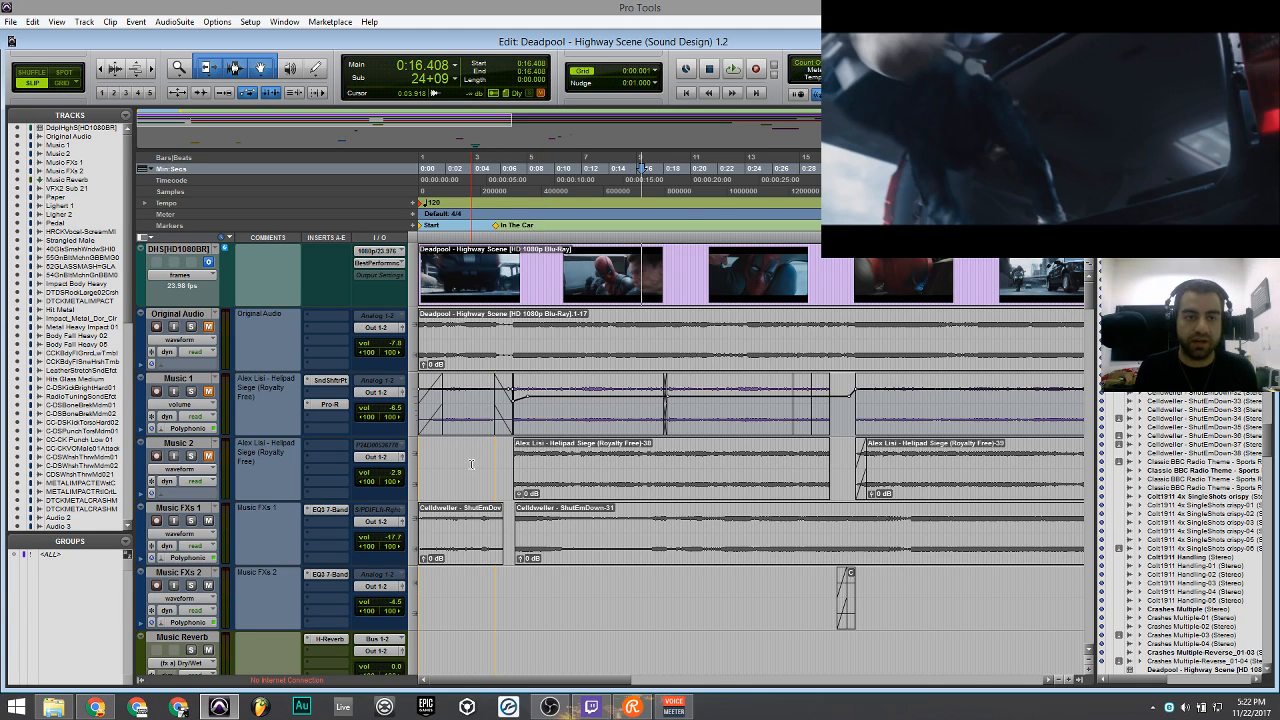
click(694, 92)
key(space)
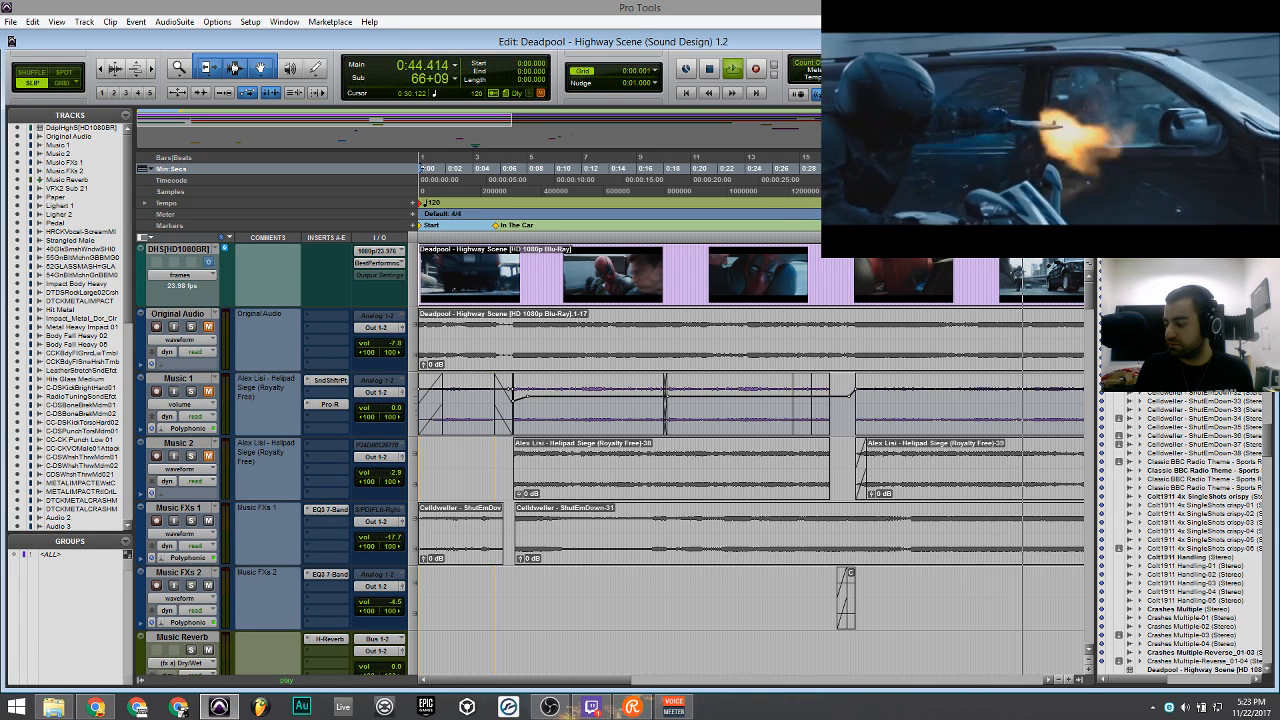
Switch to VoiceMeeter and turn on mono for Hardware Input 1.
mouse_move(608, 700)
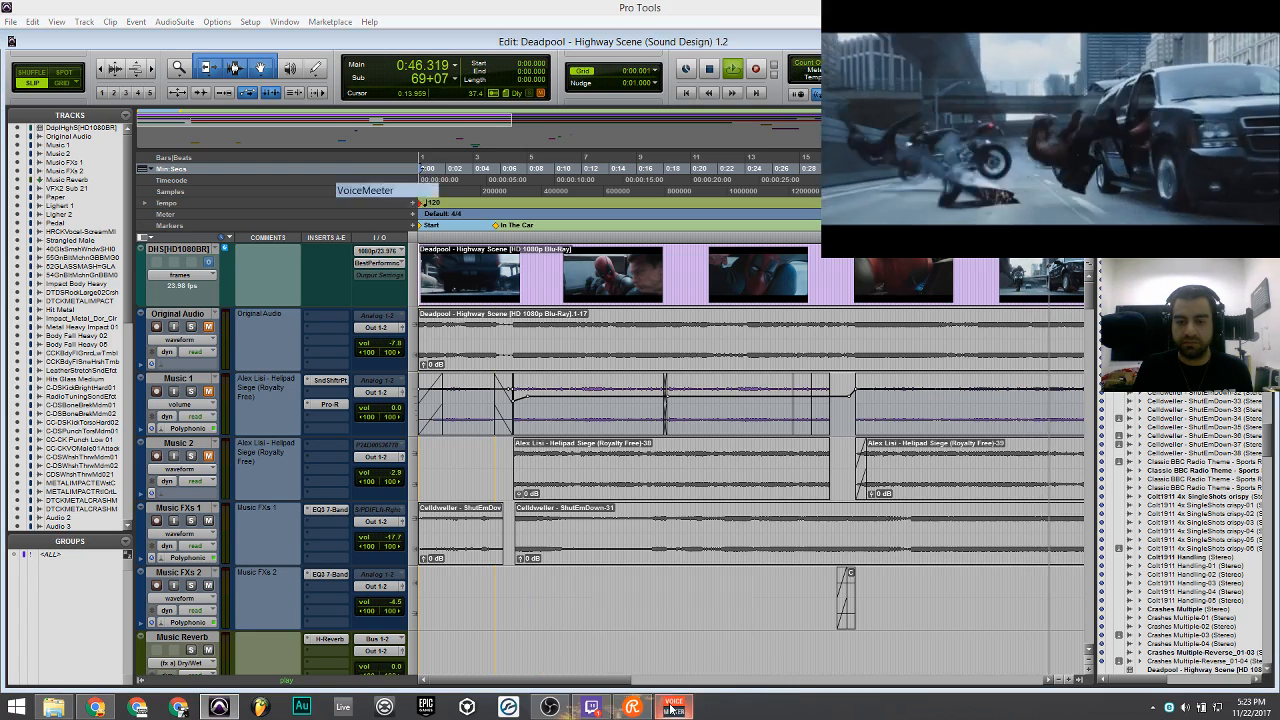
click(673, 706)
click(418, 528)
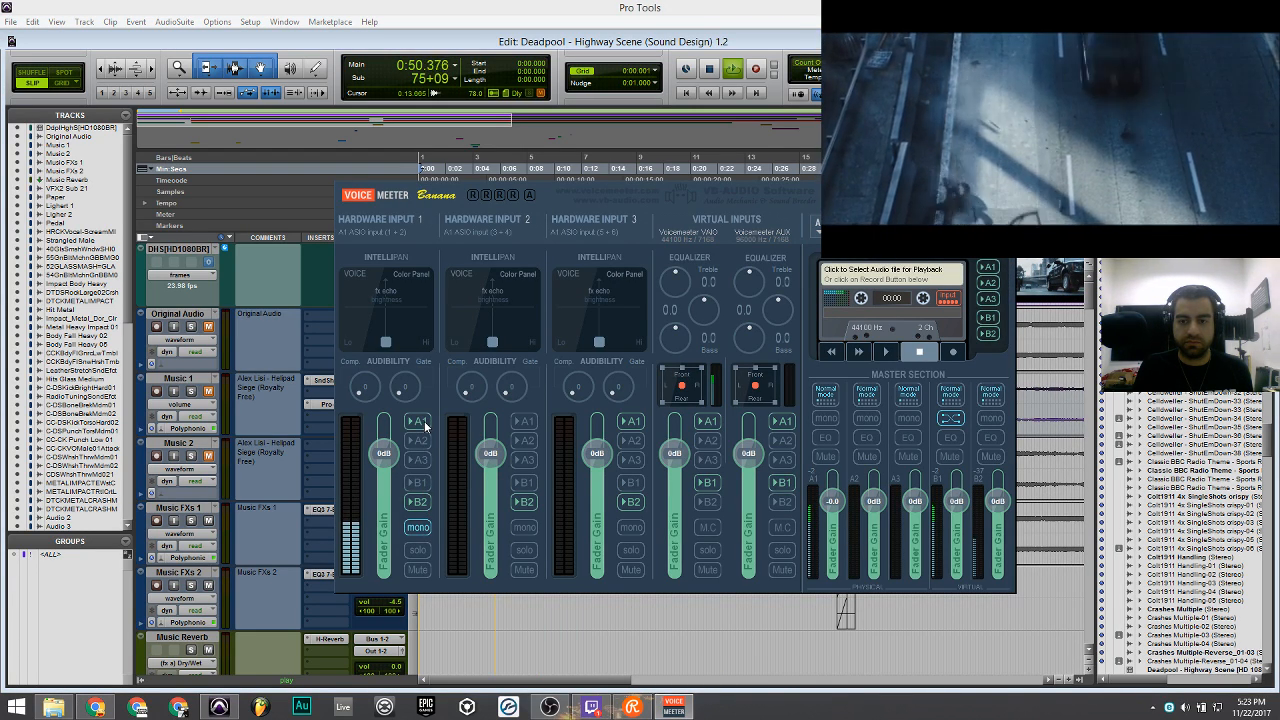
In OBS, set the Mic/Aux source's device to VoiceMeeter Output (VB-Audio VoiceMeeter VAIO) and return to Pro Tools.
click(552, 706)
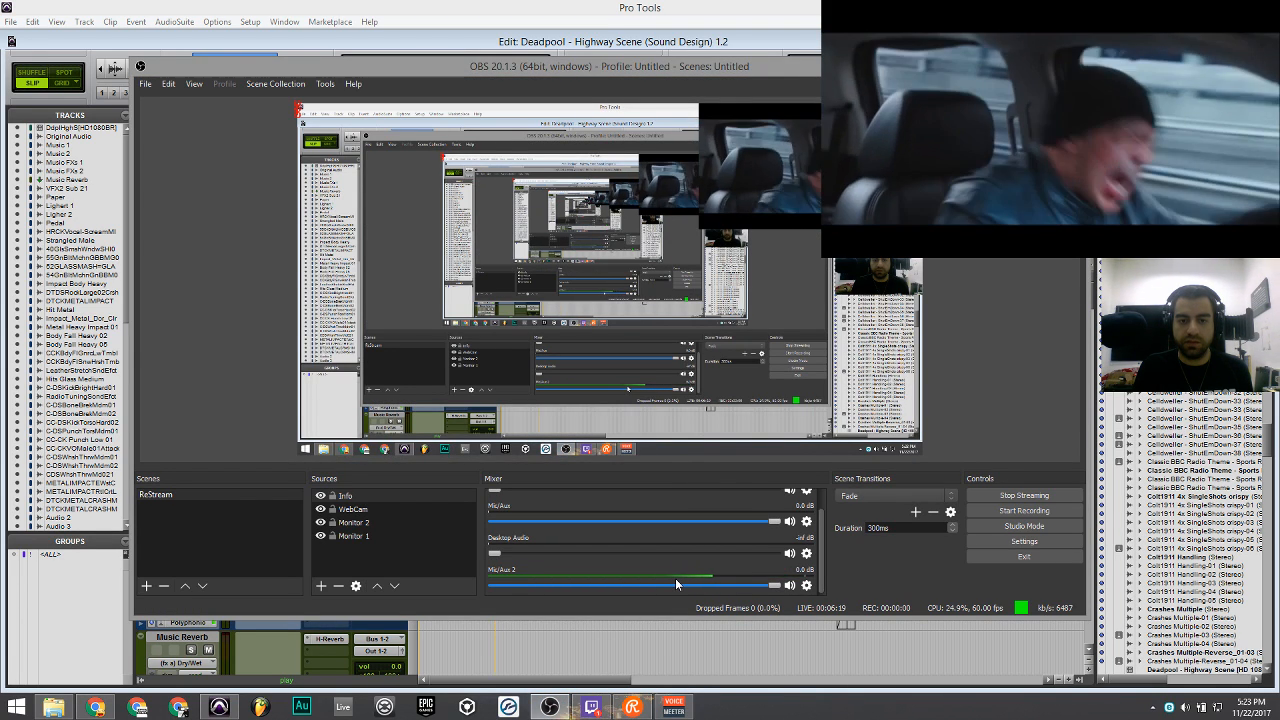
click(808, 521)
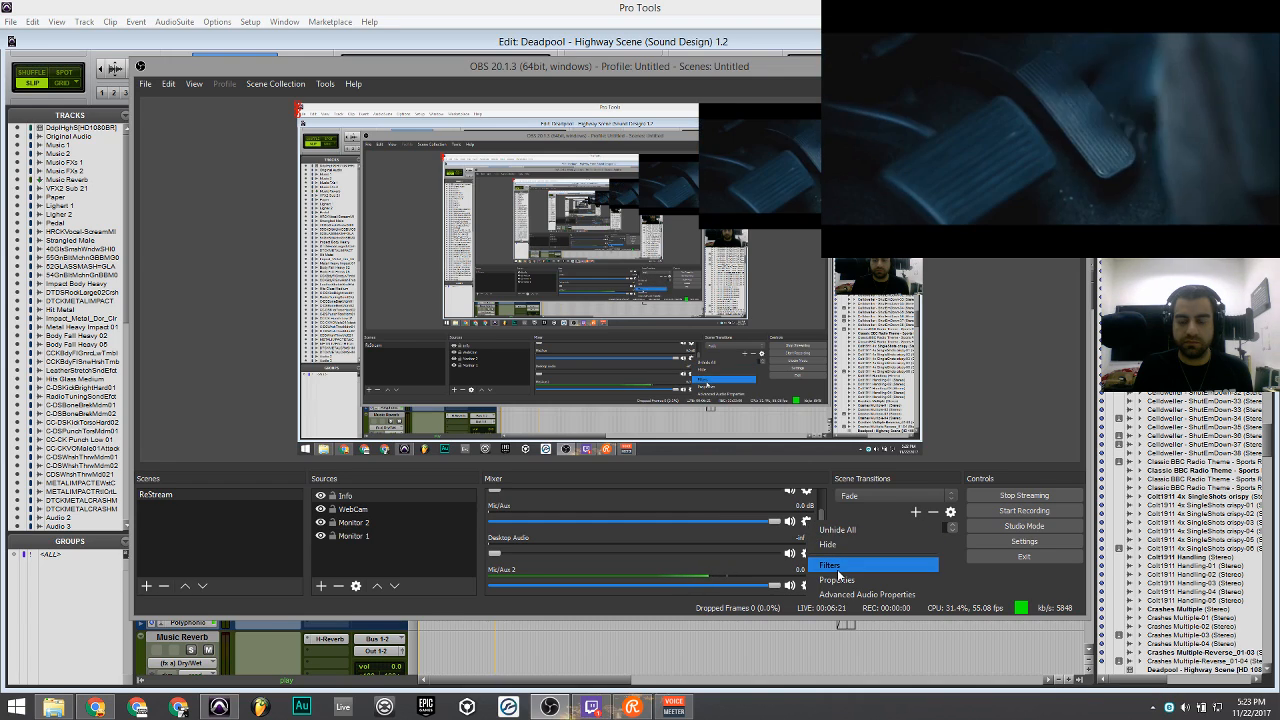
click(838, 579)
click(494, 428)
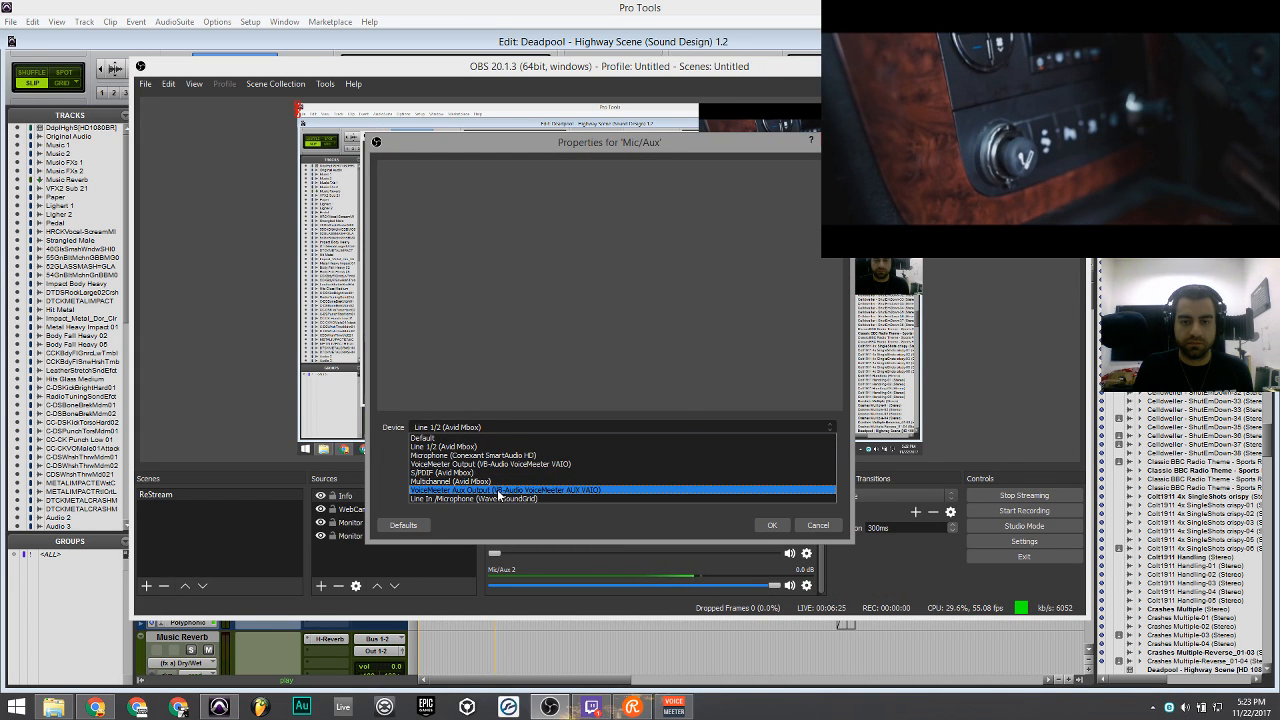
click(511, 464)
click(772, 526)
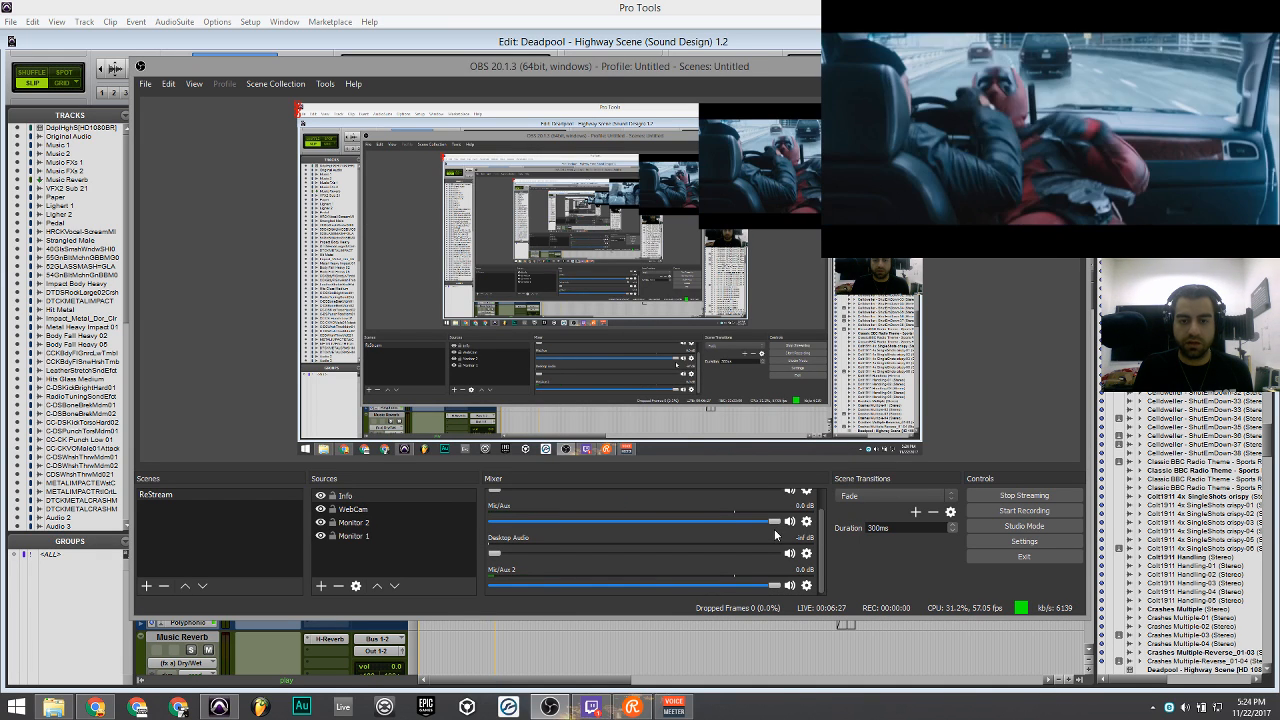
key(alt+Tab)
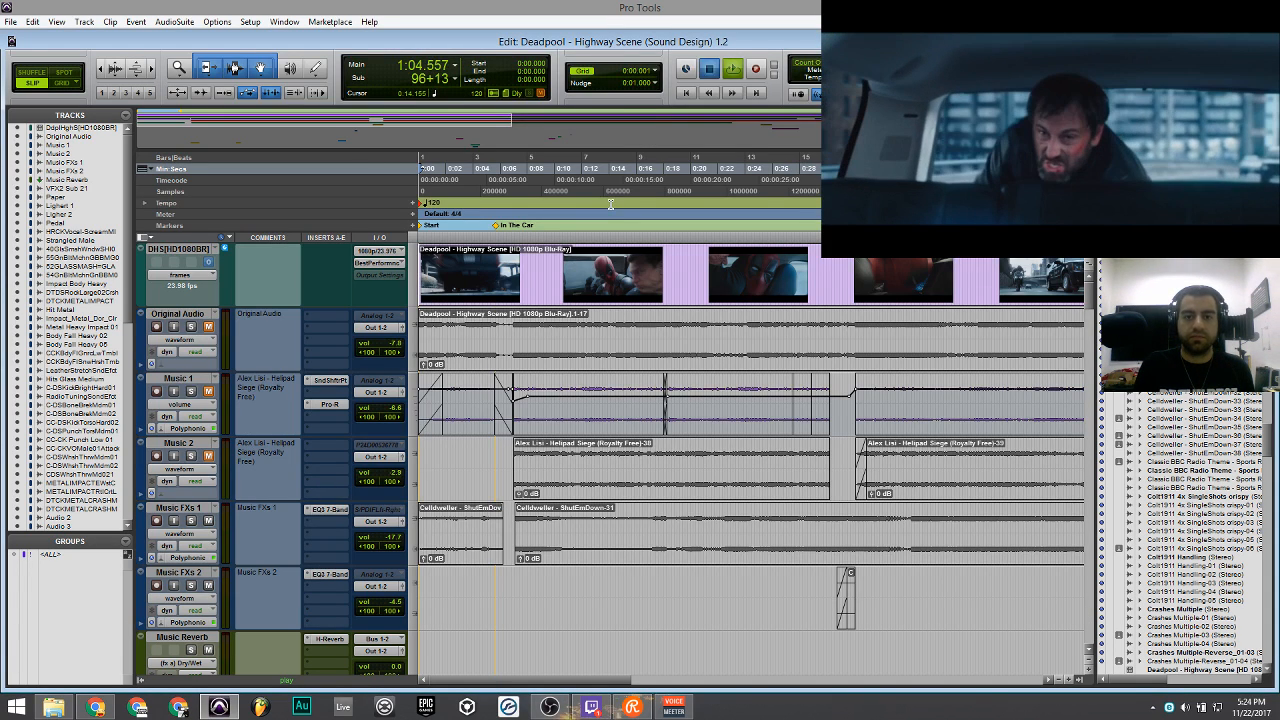
In VoiceMeeter, turn off the A1 output of Hardware Input 1, then zoom in on the session's opening in Pro Tools.
click(673, 706)
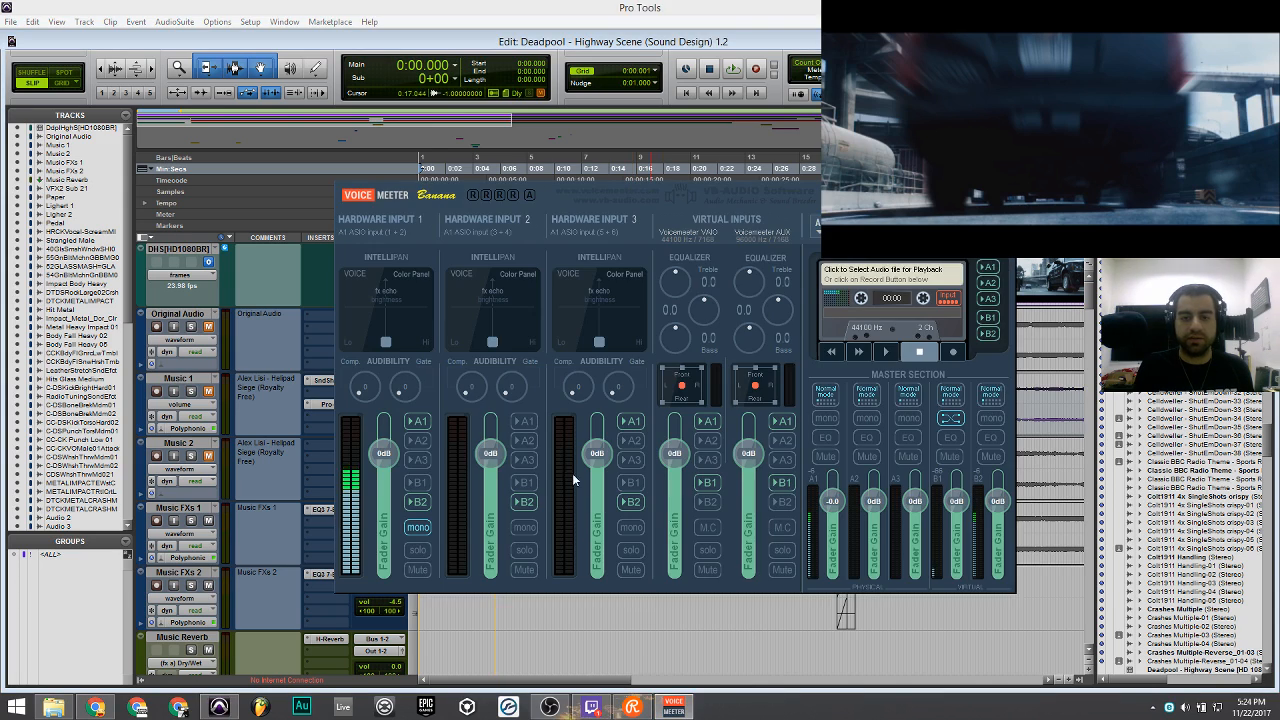
key(alt+Tab)
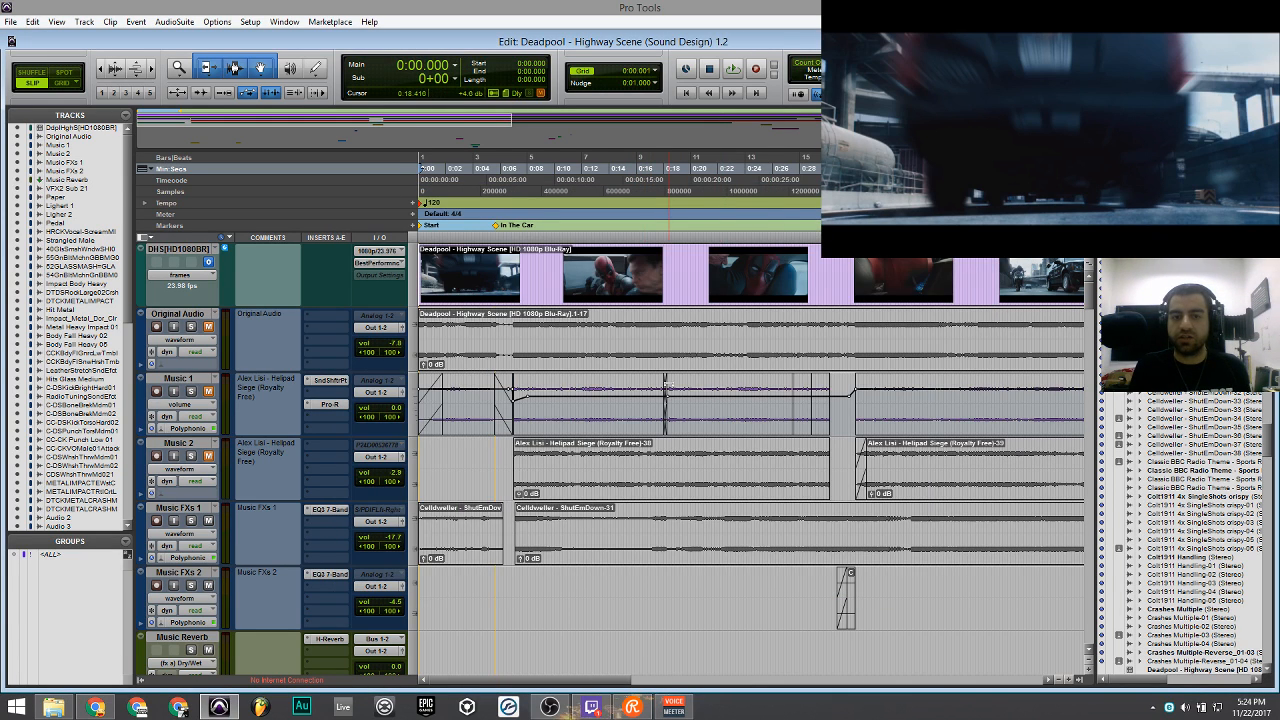
scroll(665, 385, down, 2)
click(673, 706)
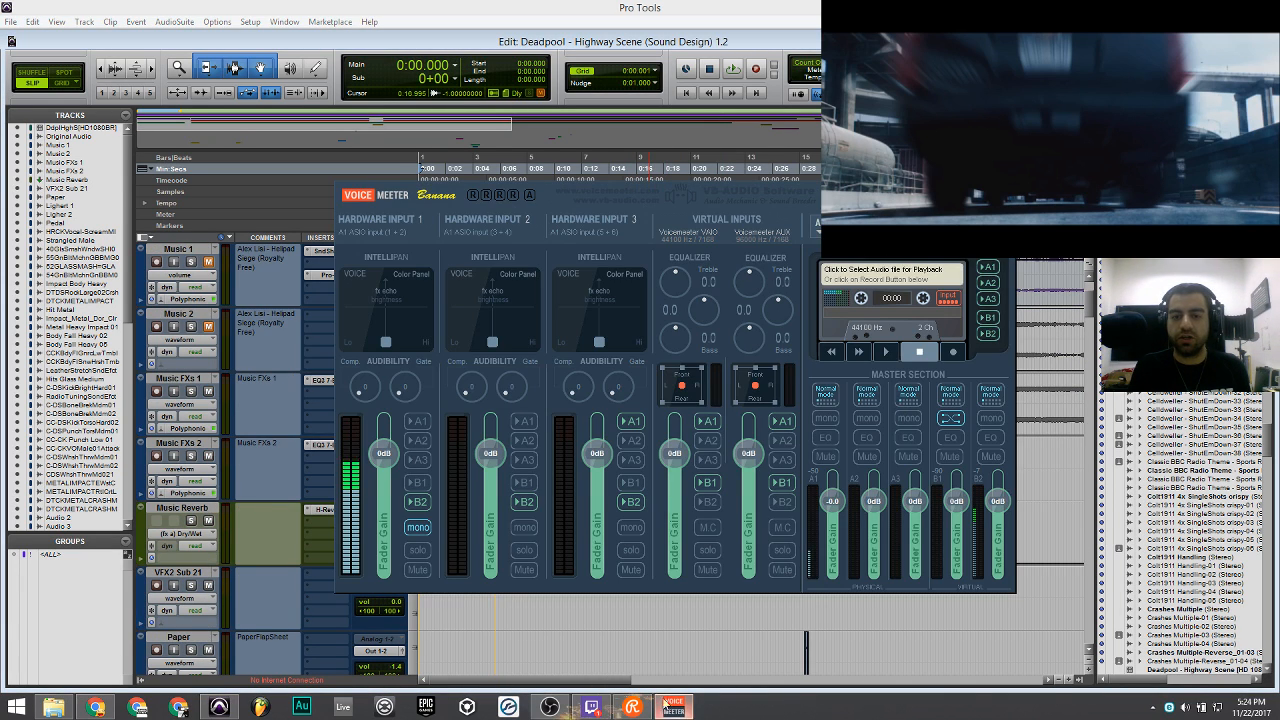
click(736, 49)
key(ctrl+])
key(ctrl+])
Check the Twitch app, then turn on the B1 output of Hardware Input 1 in VoiceMeeter.
click(592, 706)
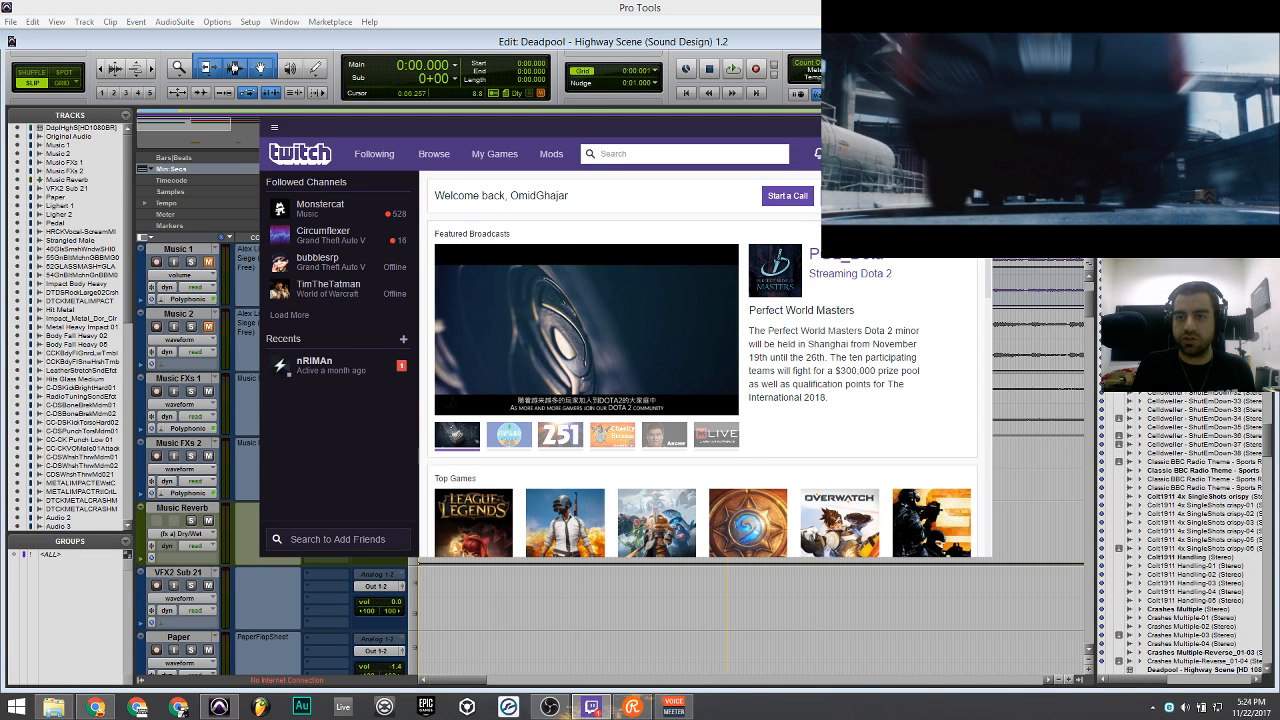
click(590, 706)
click(670, 707)
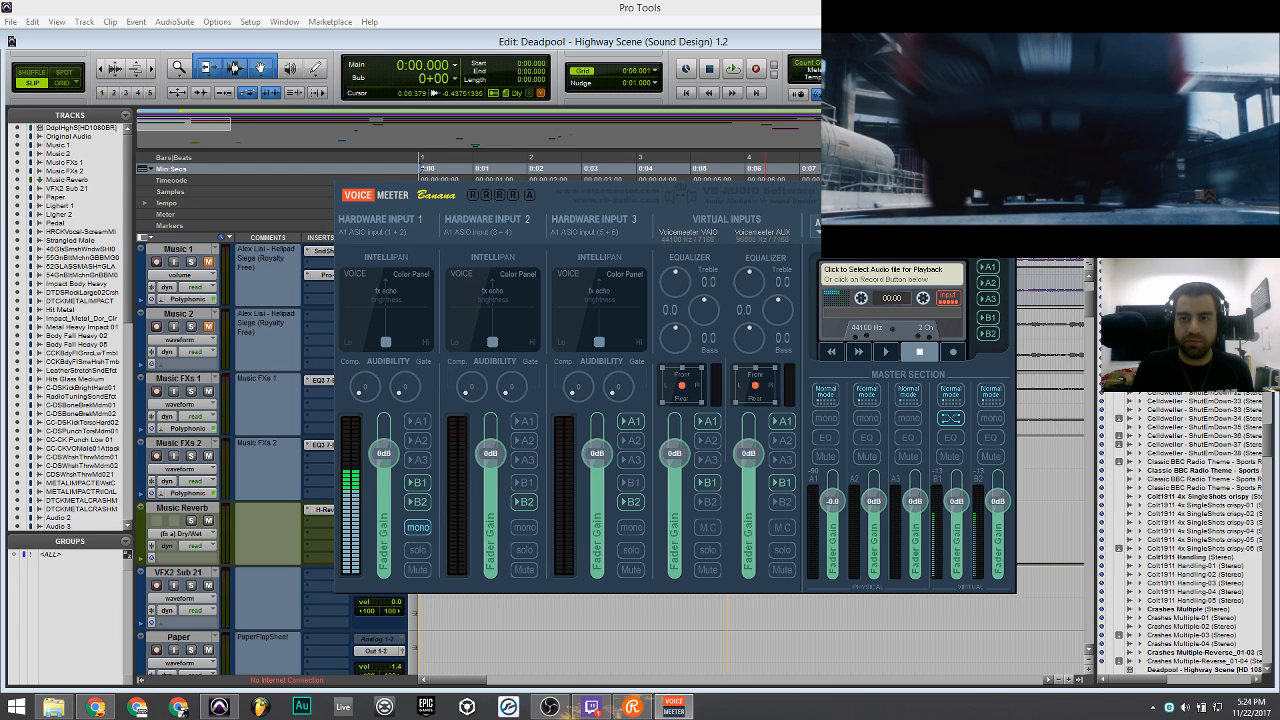
click(673, 707)
Open the Restream chat beside Pro Tools and return the session's playback position to the start.
click(632, 707)
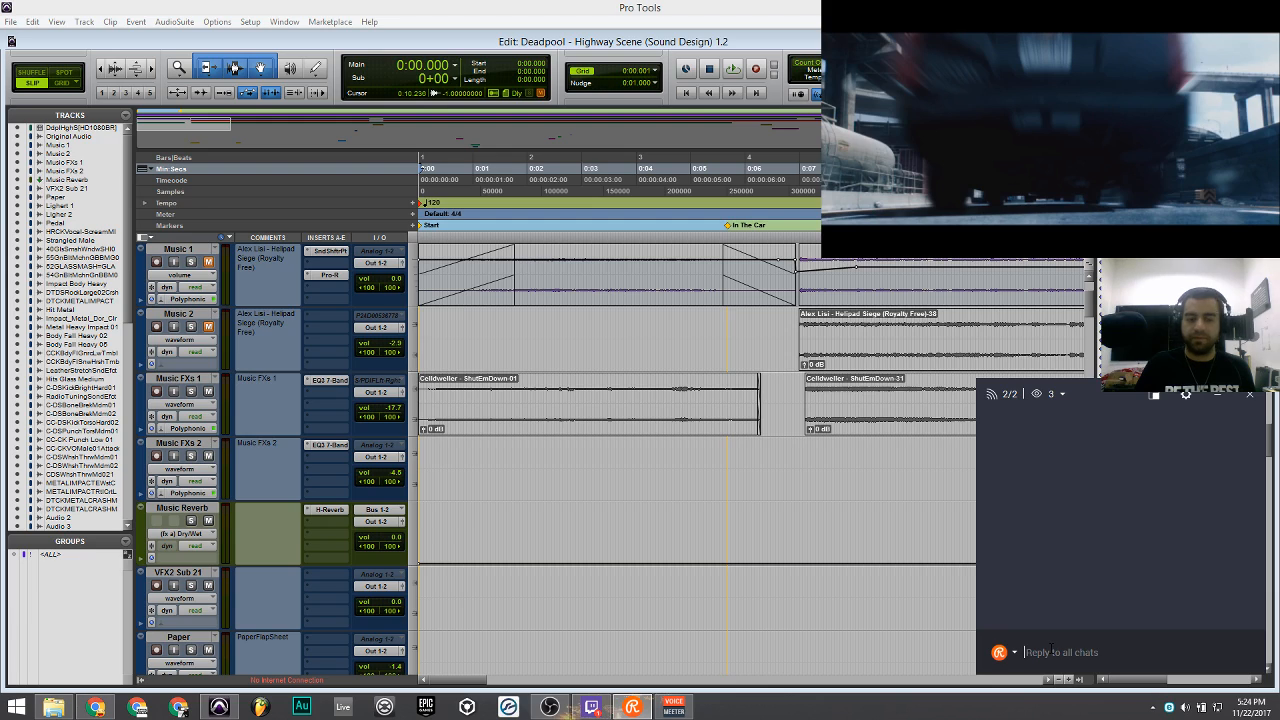
click(487, 202)
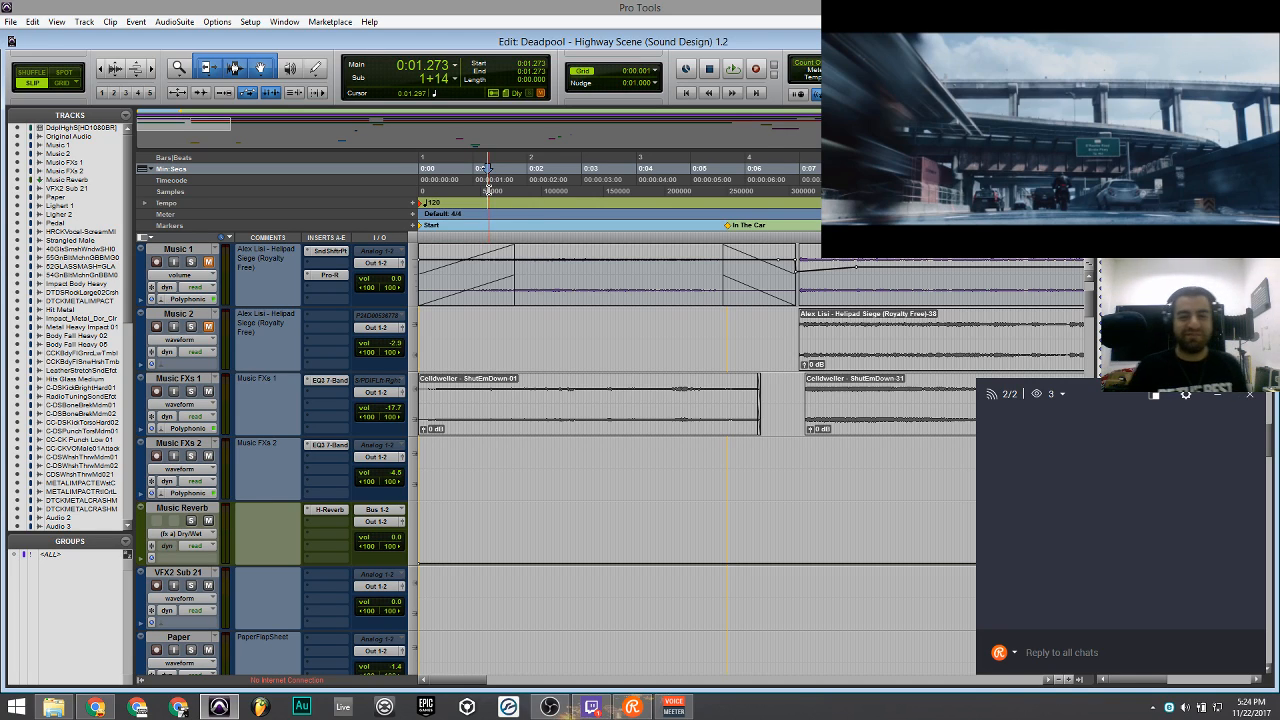
click(686, 93)
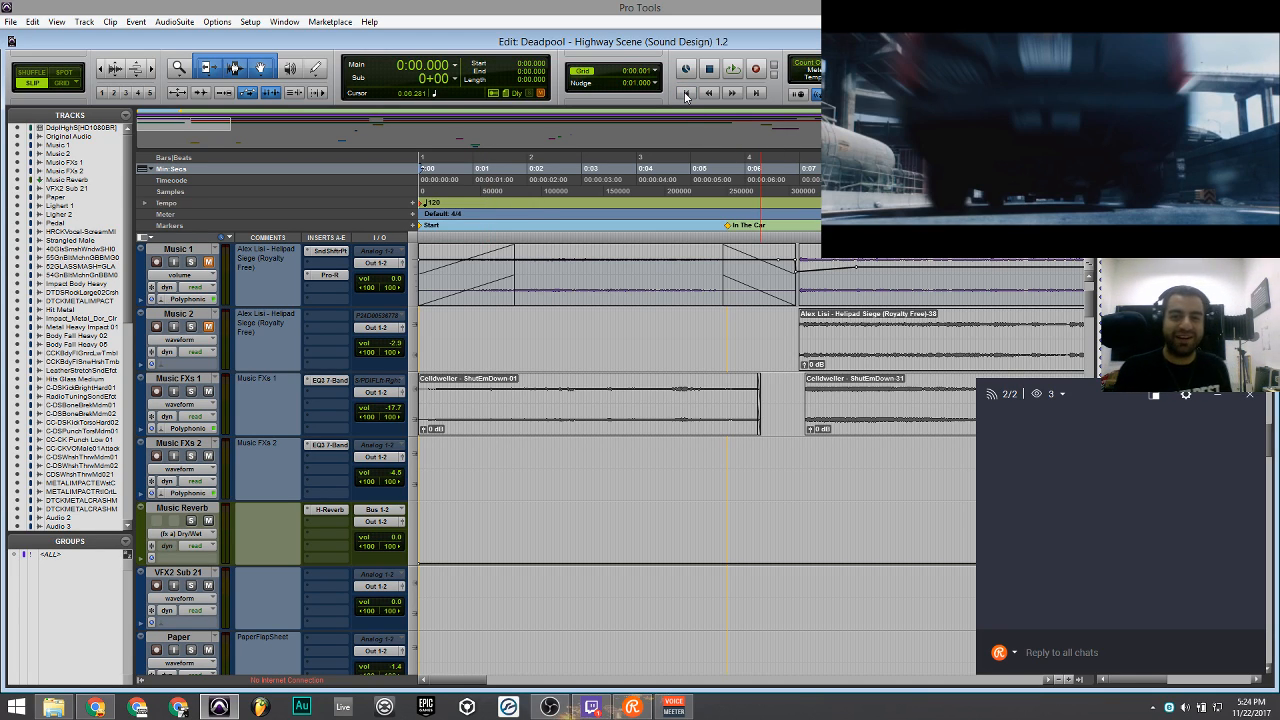
key(ctrl+bracketleft)
key(ctrl+bracketleft)
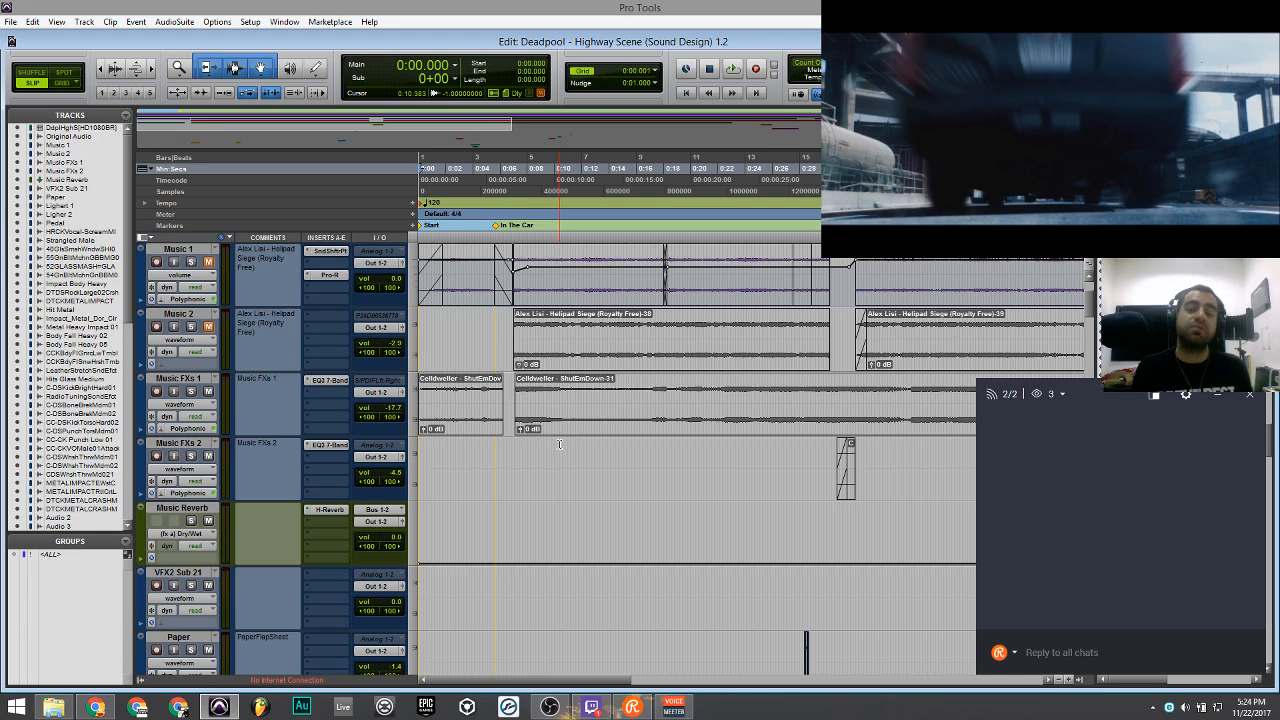
Place the edit cursor on the Music 2 track at about 0:03.5 to show that moment of the scene.
click(486, 327)
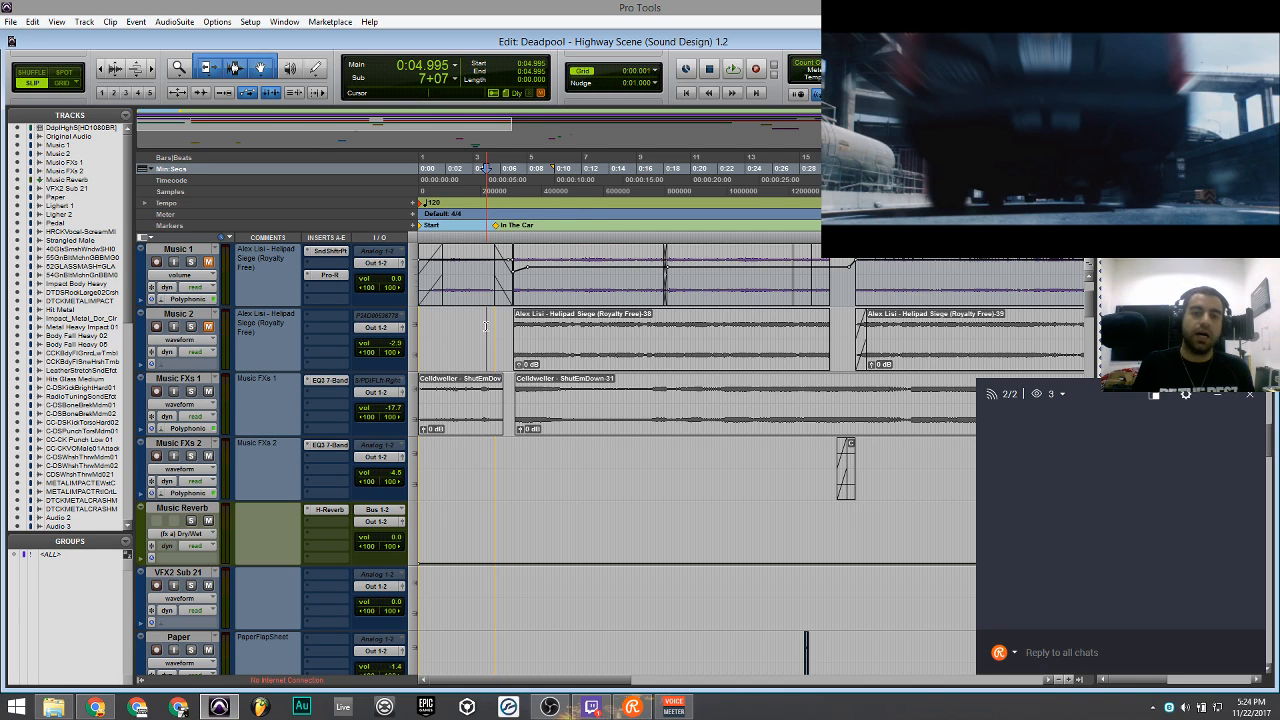
key(ctrl+bracketright)
click(508, 331)
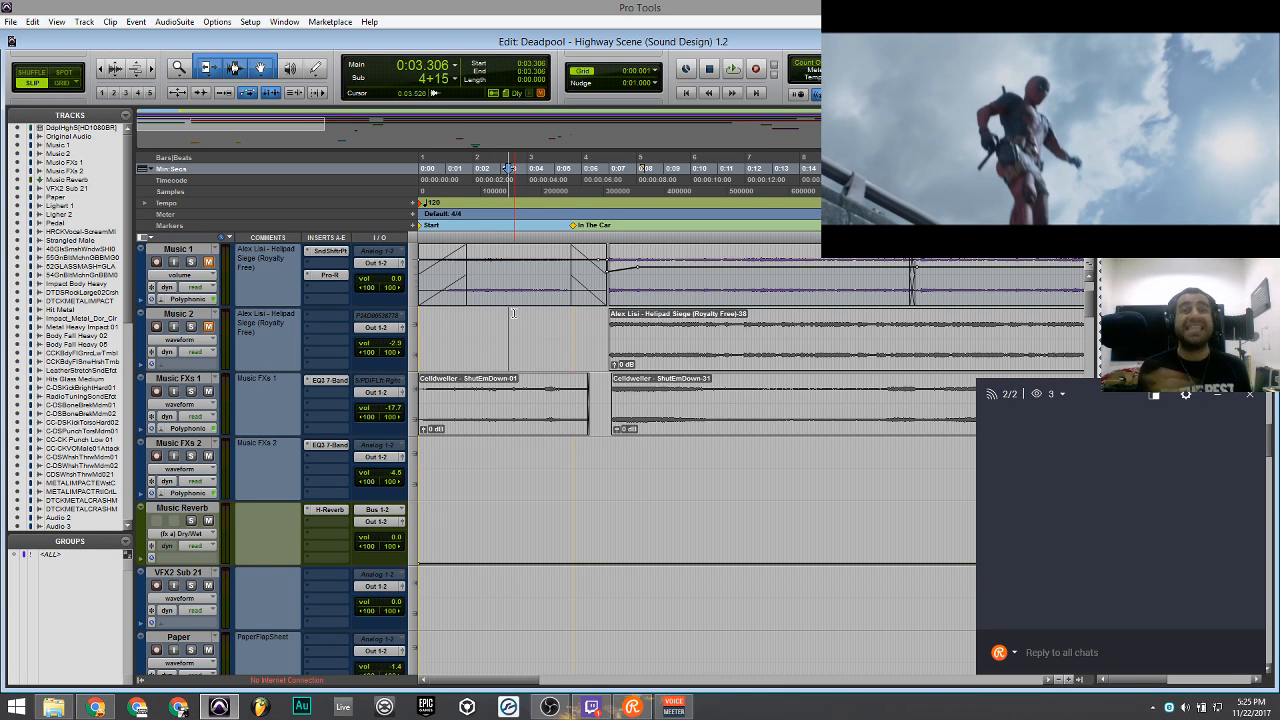
click(513, 313)
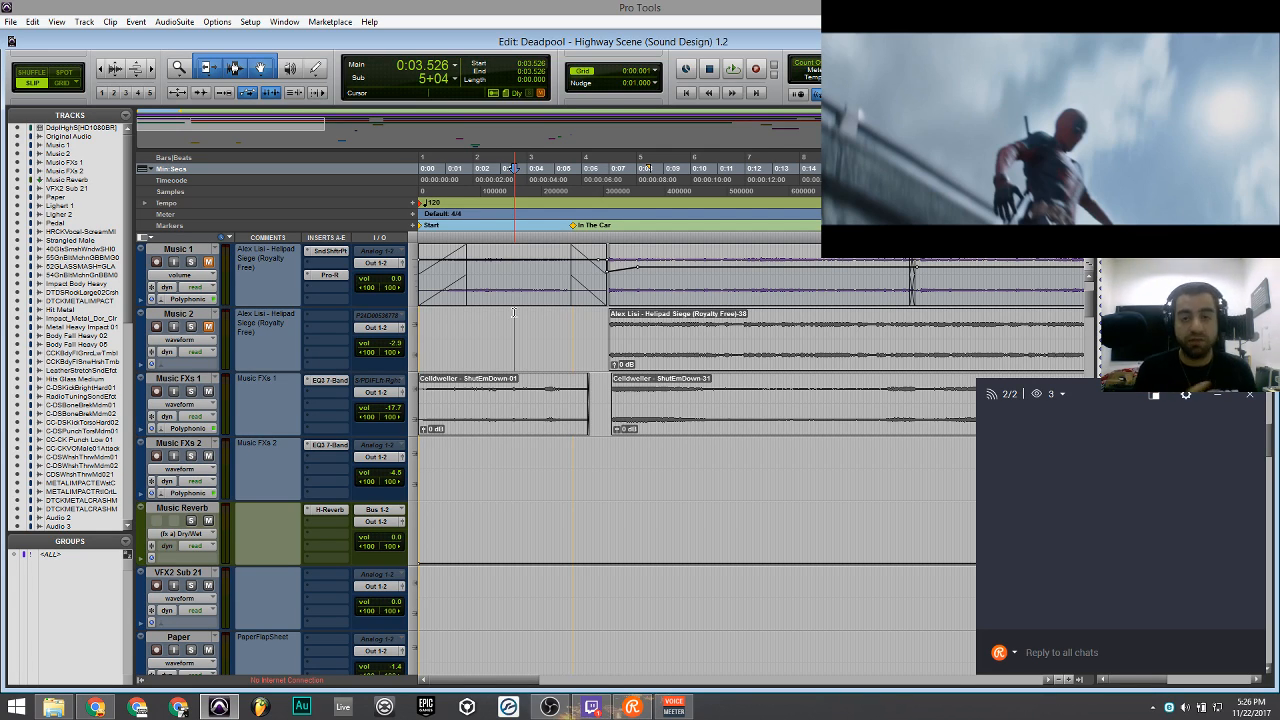
Bring the video track back into view and look along the in-car part of the scene.
key(ctrl+bracketleft)
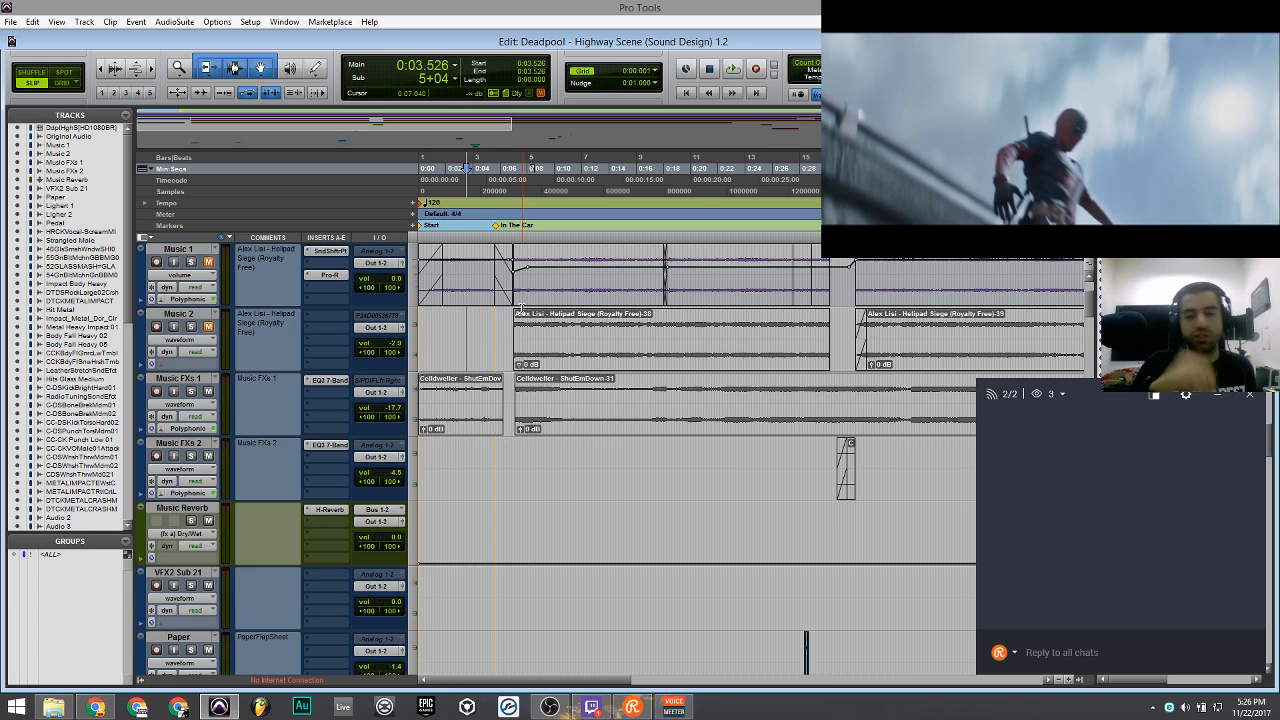
key(ctrl+bracketright)
scroll(512, 312, up, 2)
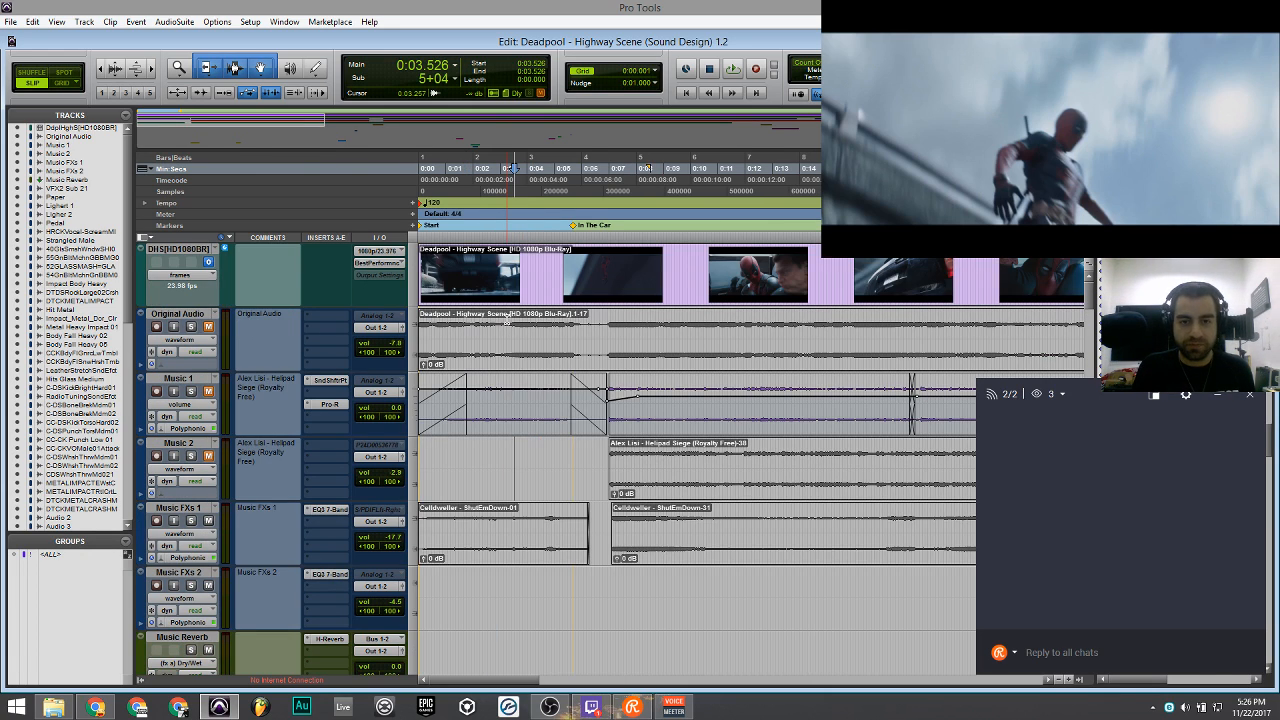
scroll(600, 285, right, 5)
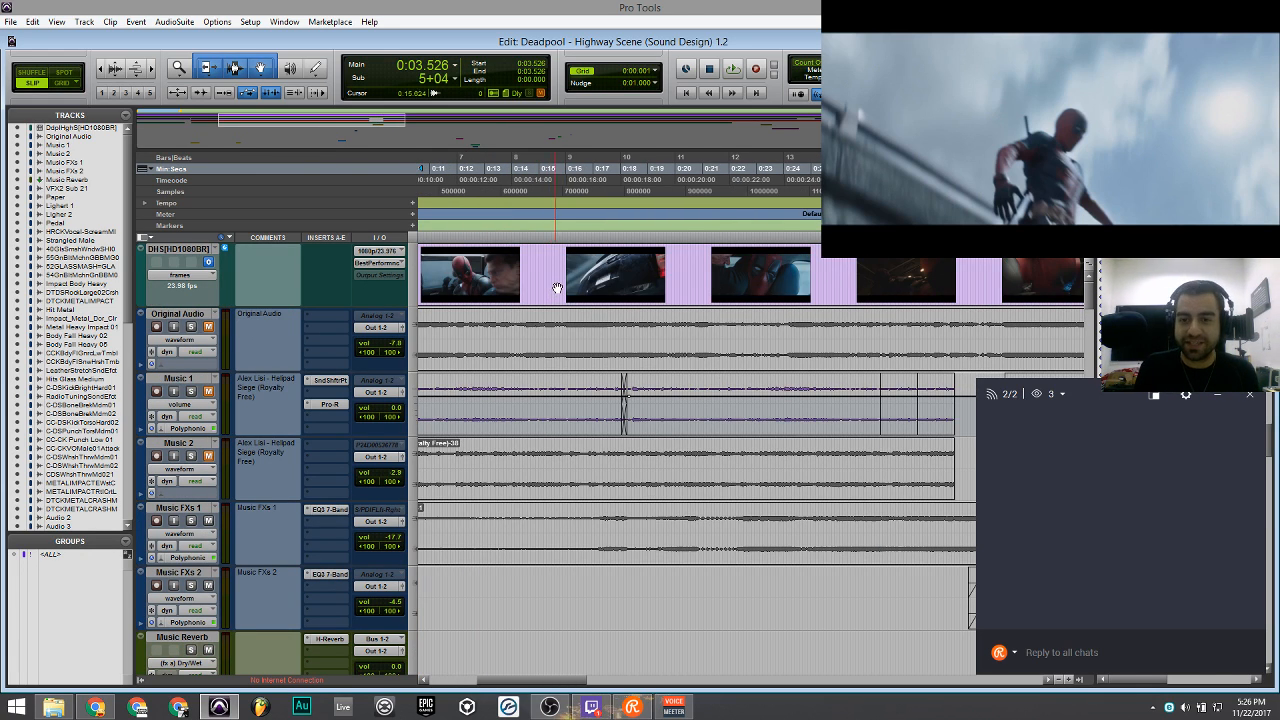
Place the edit cursor on the Original Audio track at about 0:23.07 to show that moment of the scene.
key(ctrl+bracketleft)
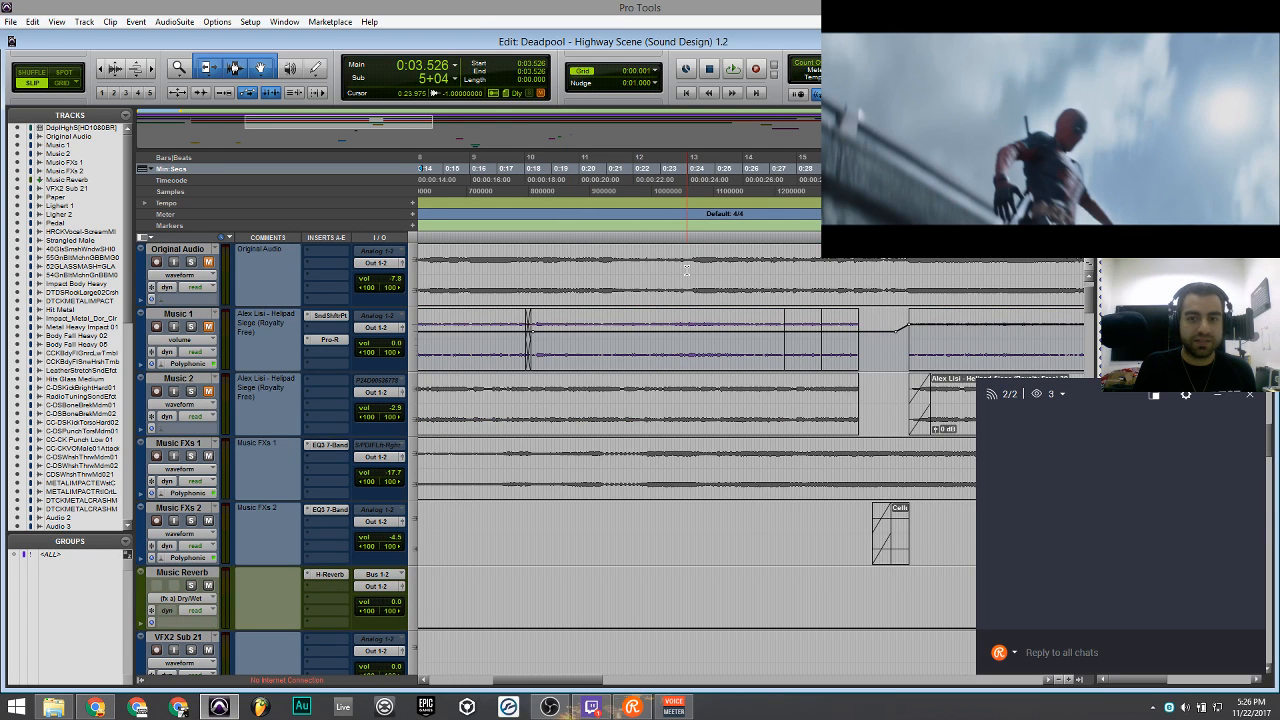
click(706, 270)
scroll(616, 279, left, 1)
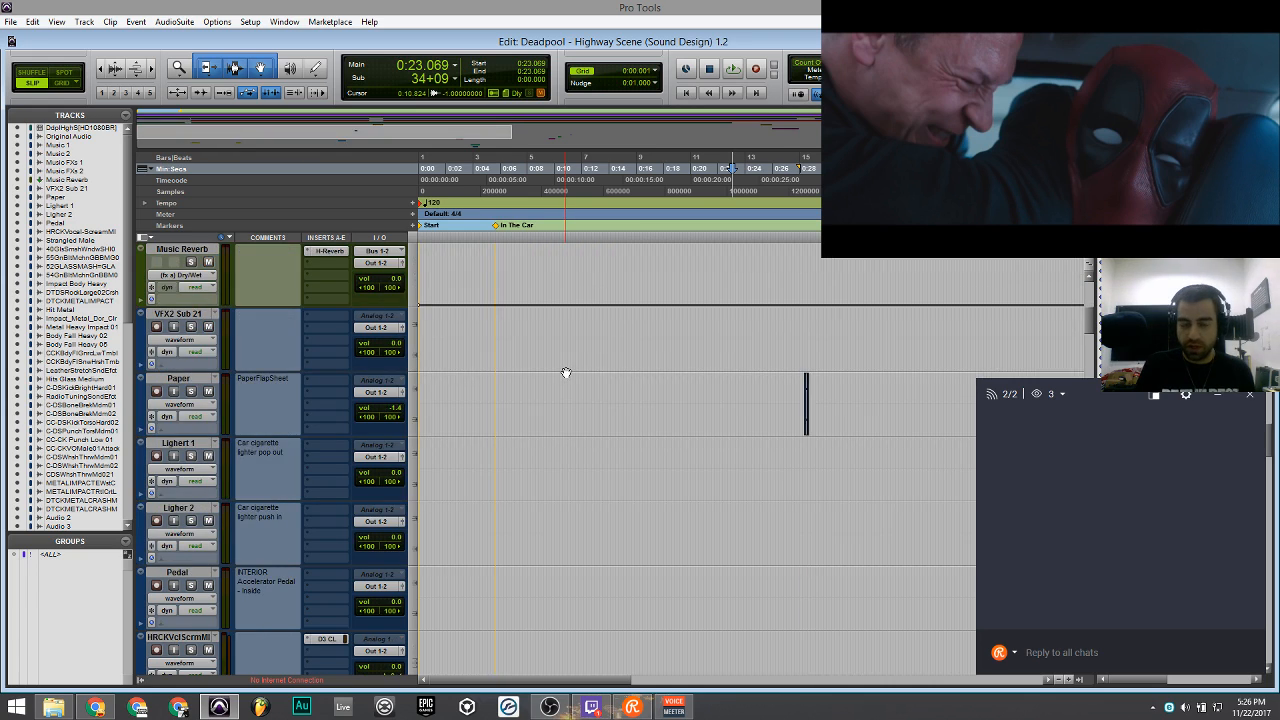
Examine how the music, reverb, paper, lighter and pedal tracks are laid out under the in-car part of the scene.
key(ctrl+bracketleft)
scroll(560, 372, down, 10)
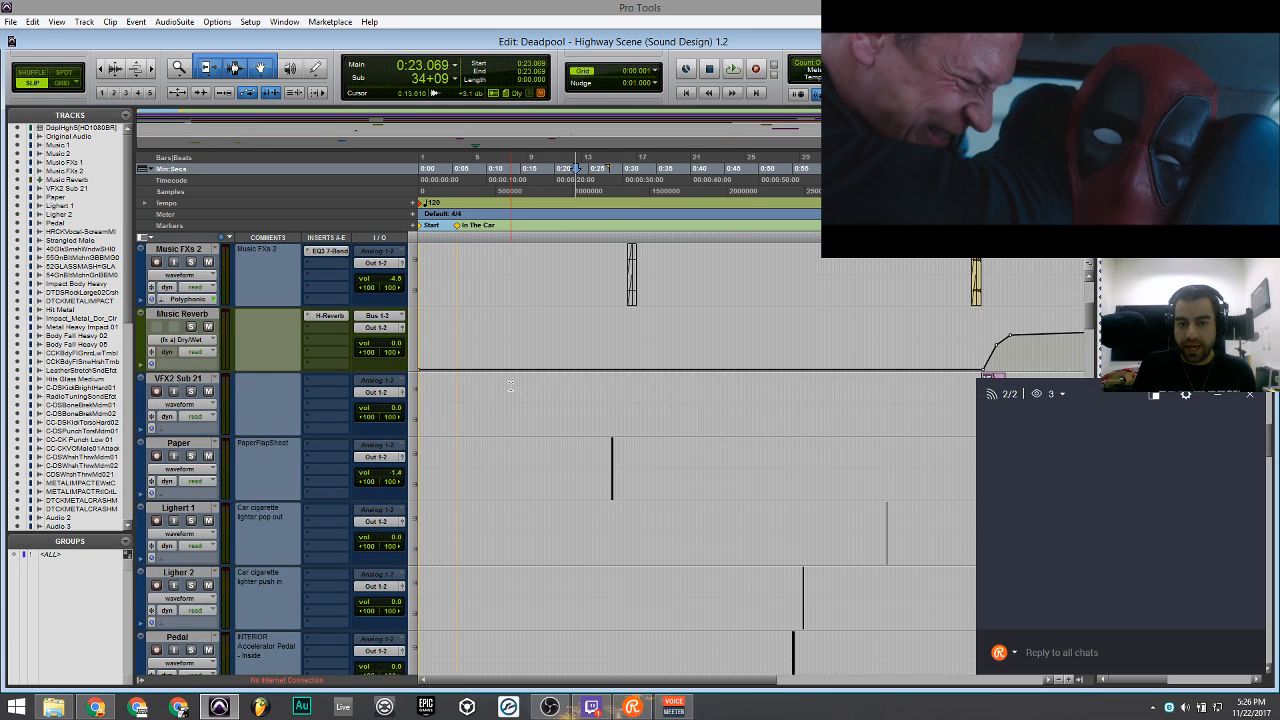
scroll(510, 385, up, 5)
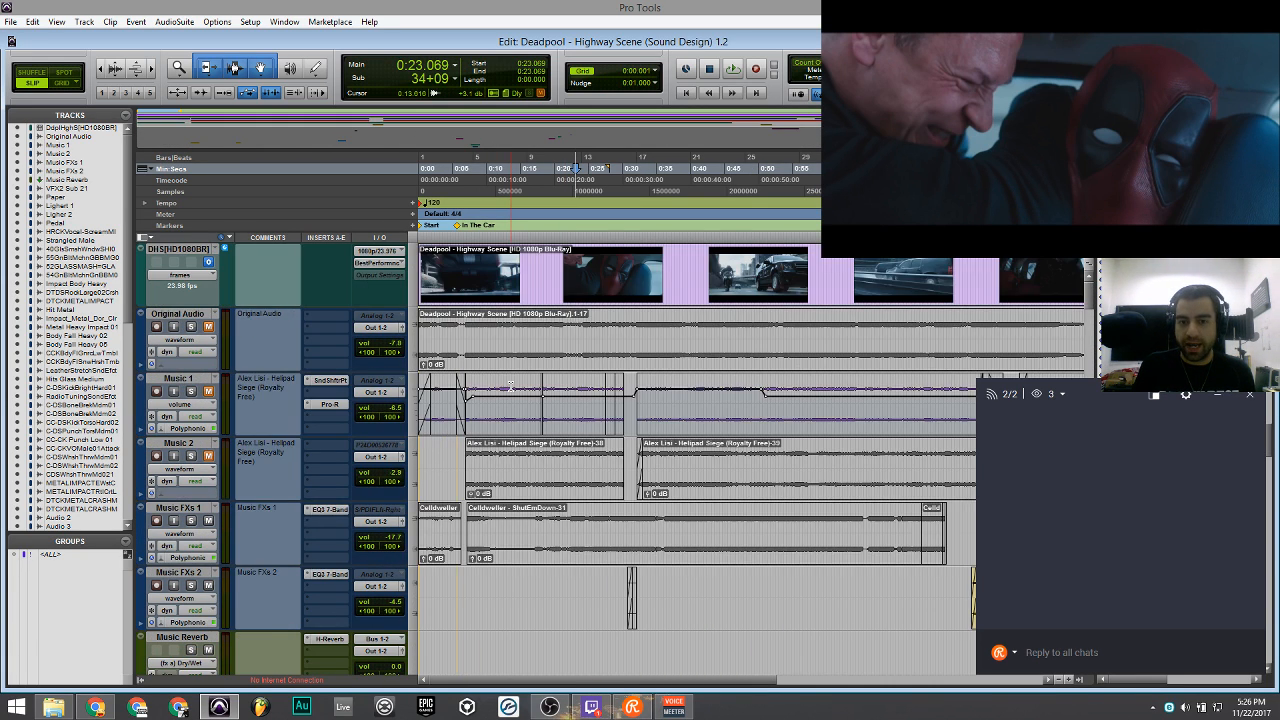
scroll(512, 385, up, 5)
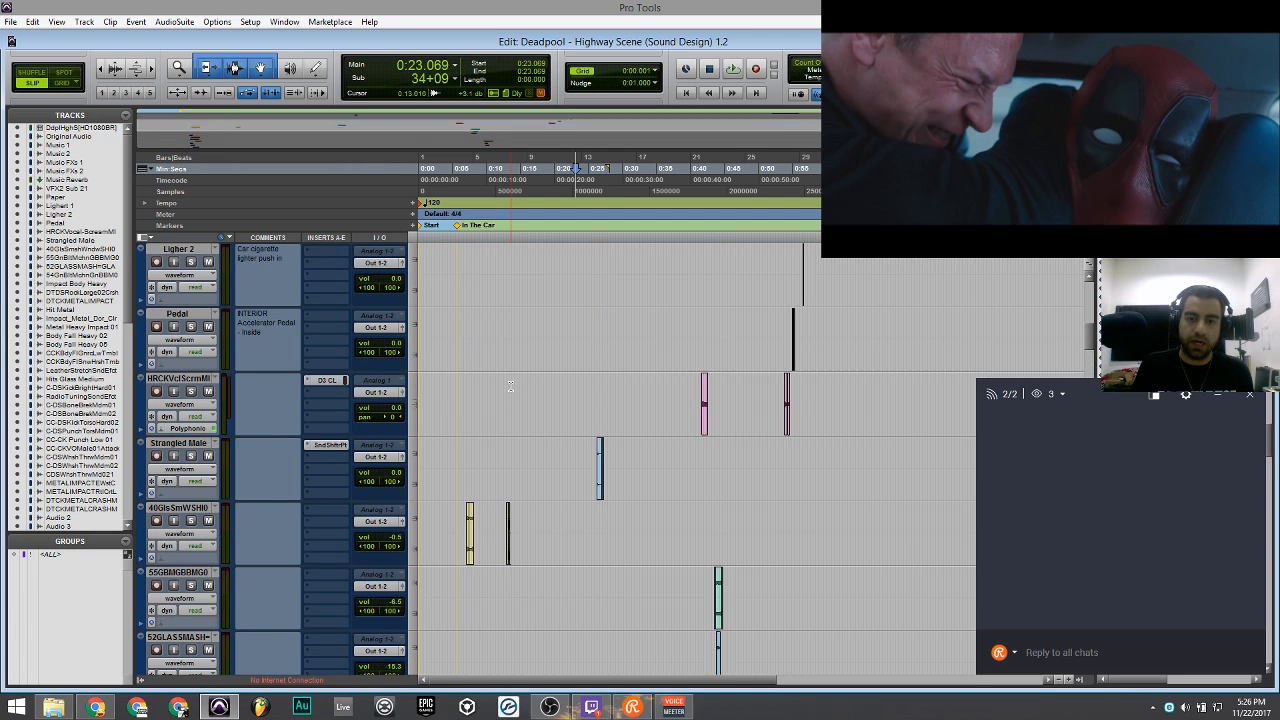
scroll(518, 385, down, 10)
scroll(600, 488, up, 5)
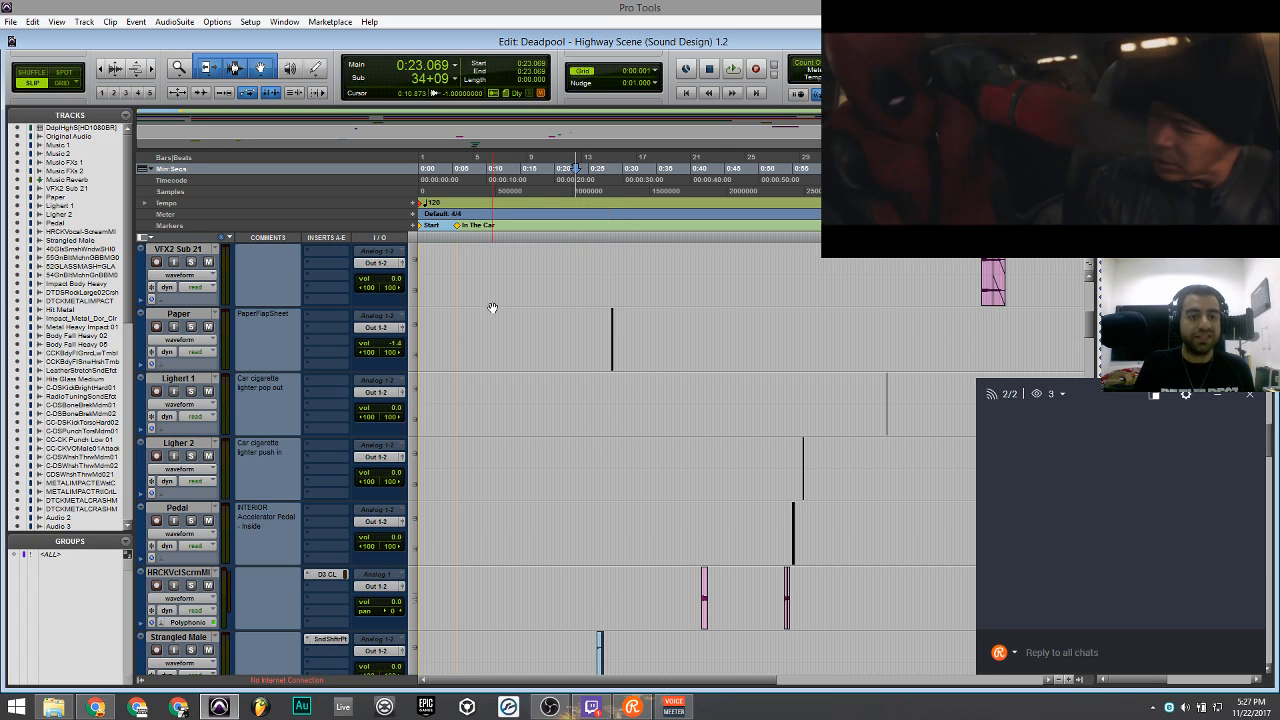
scroll(493, 309, up, 10)
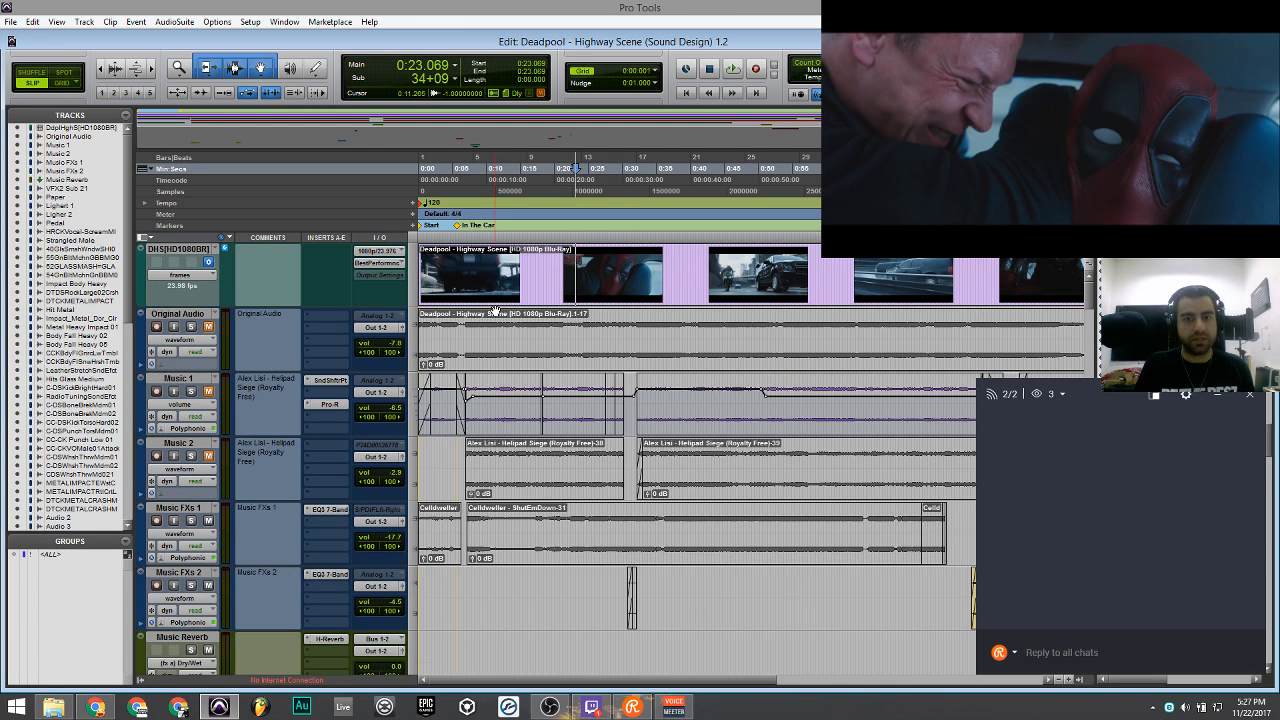
scroll(536, 330, up, 2)
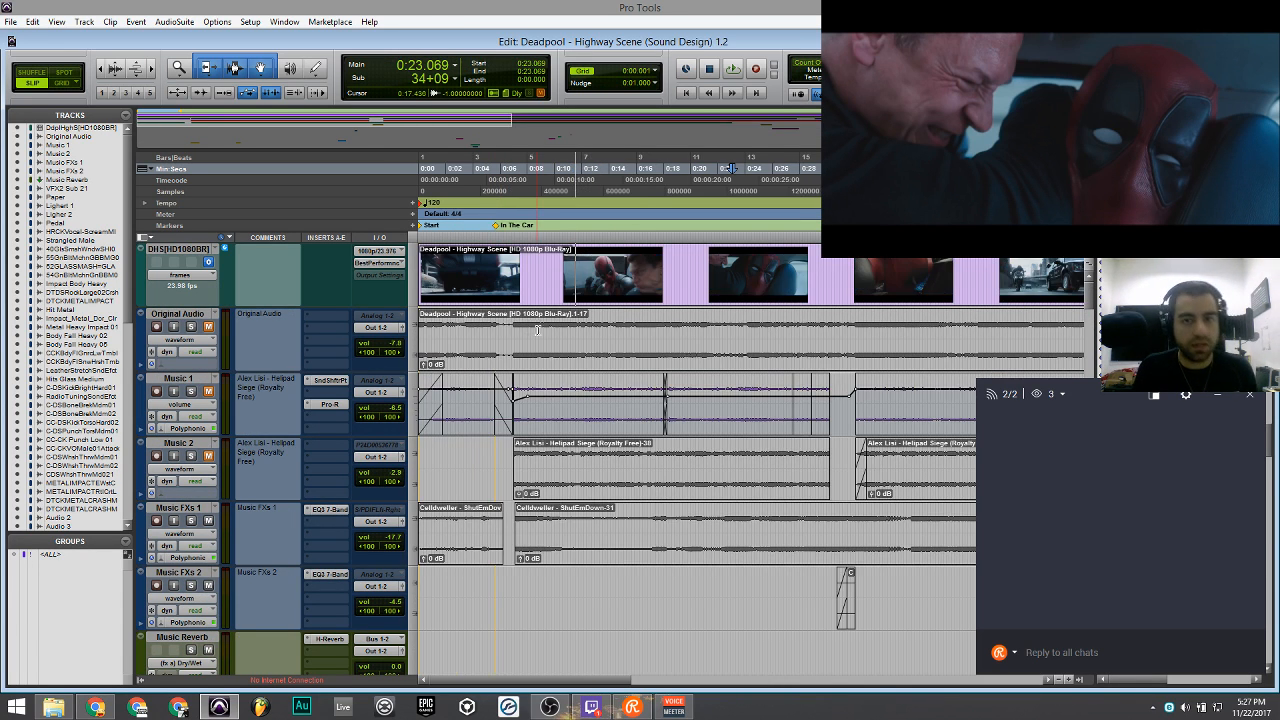
Return the playback position to the session start and review the metal impact and body fall tracks.
click(688, 92)
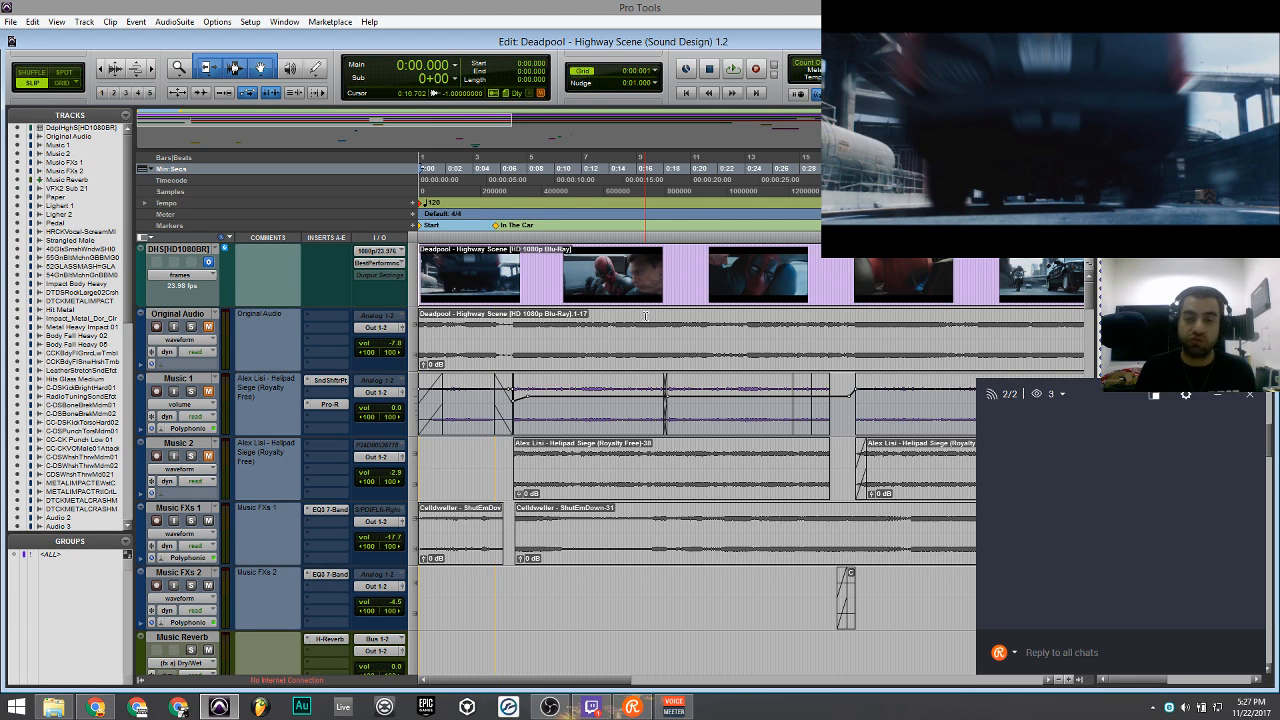
scroll(594, 551, down, 3)
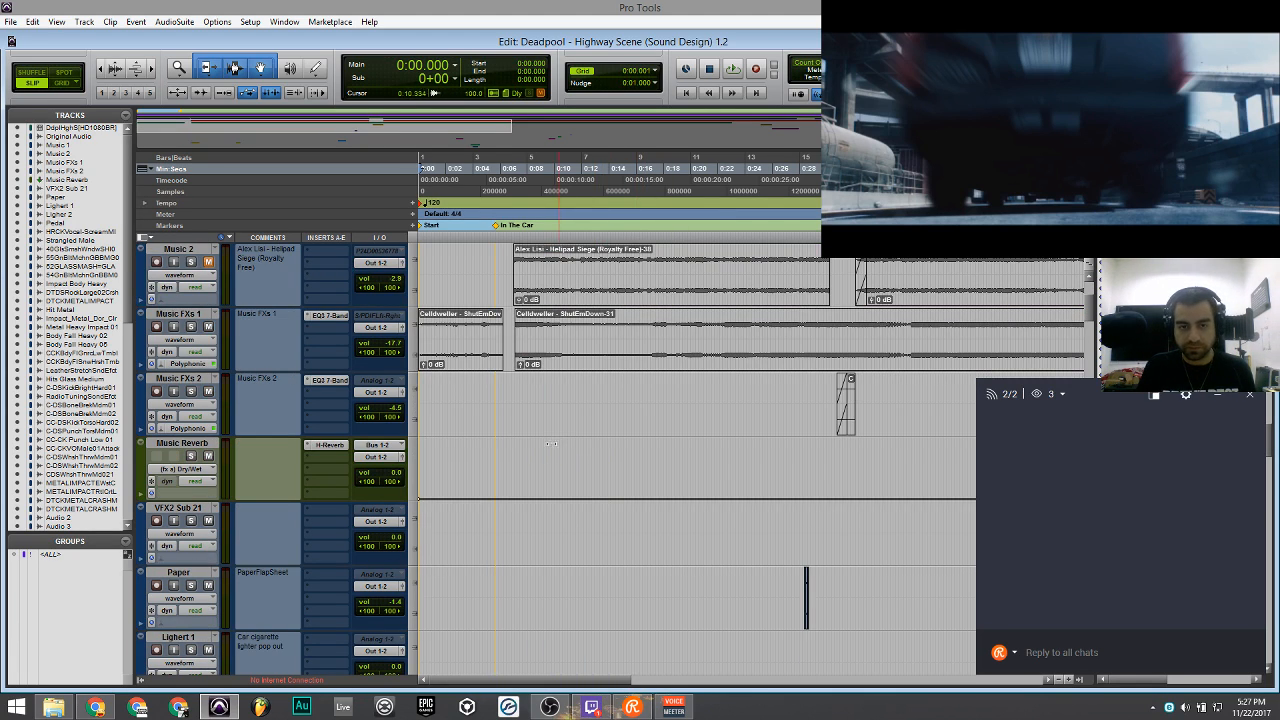
scroll(556, 437, down, 19)
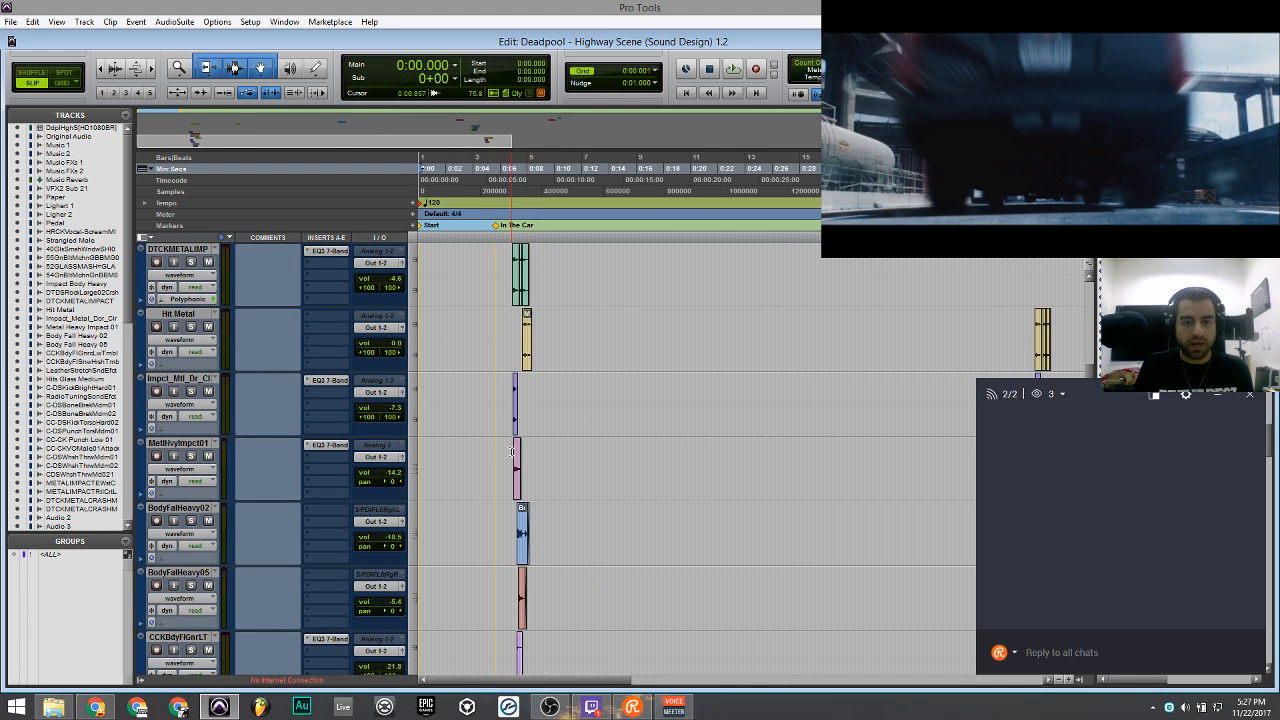
scroll(511, 452, up, 2)
scroll(511, 452, down, 6)
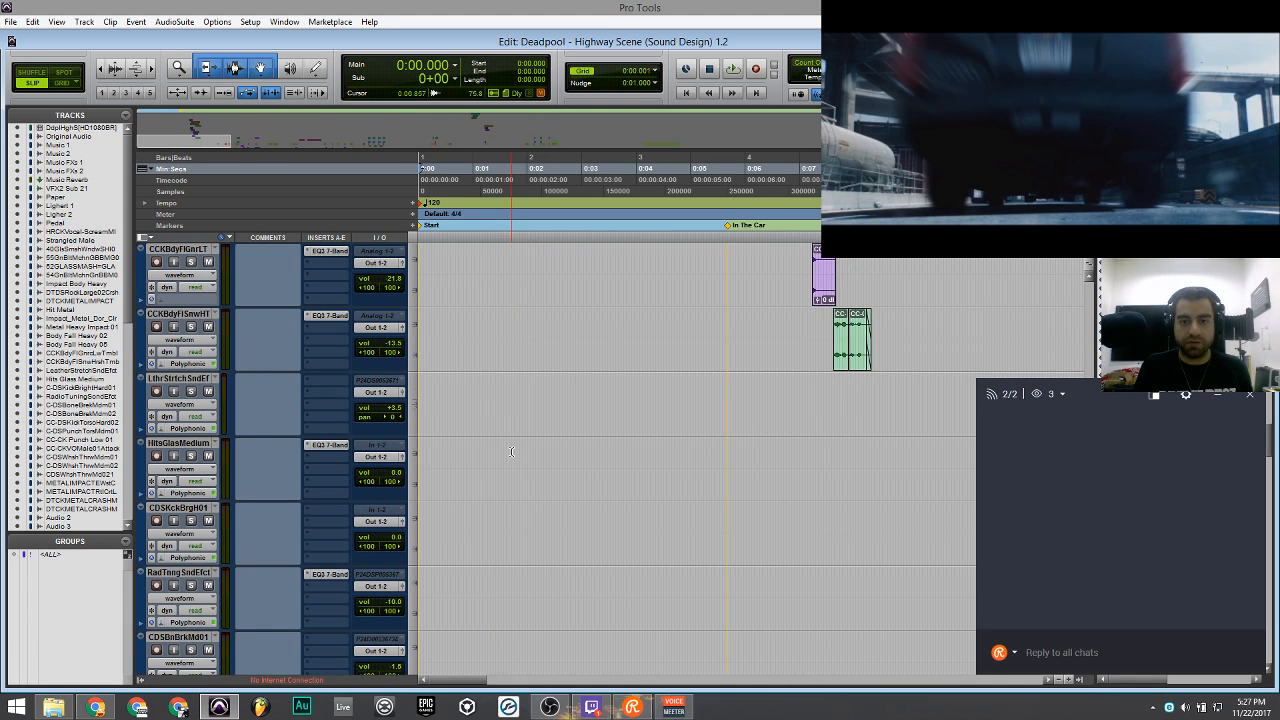
Review the car driving, fire truck and vehicle impact tracks across the first minute of the scene.
scroll(511, 452, down, 10)
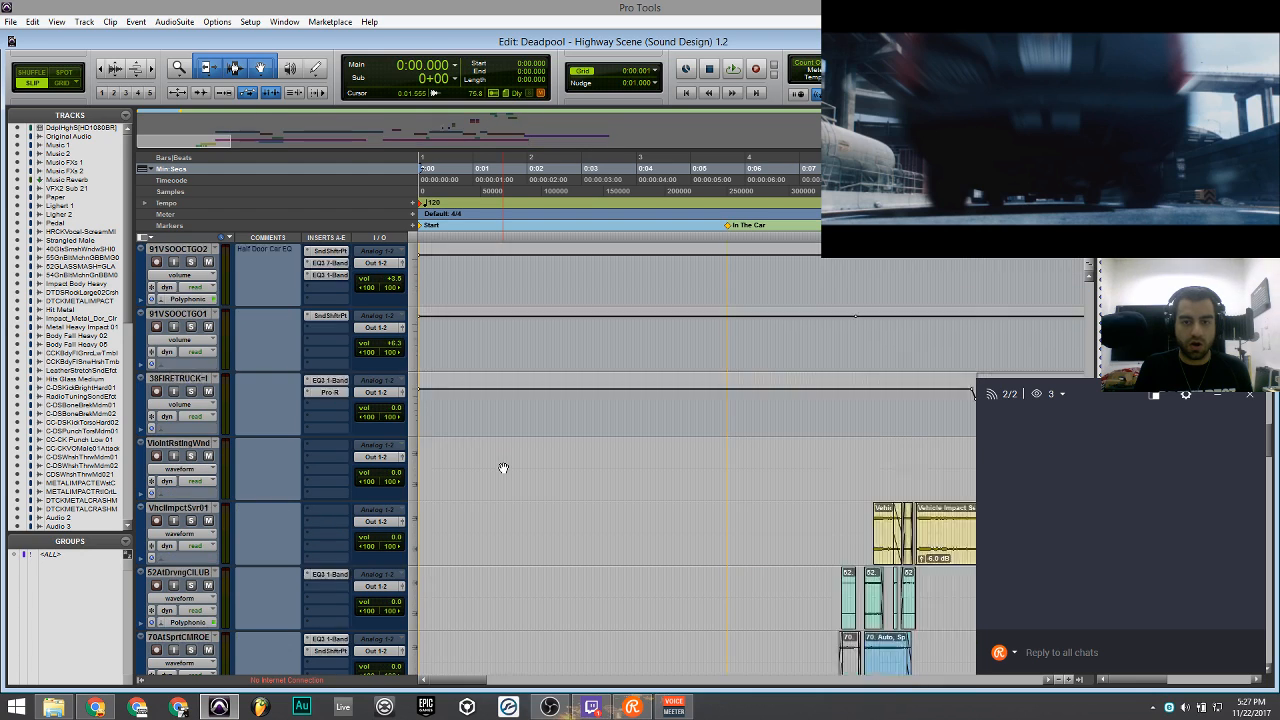
scroll(503, 468, down, 2)
scroll(502, 465, right, 3)
scroll(557, 463, left, 3)
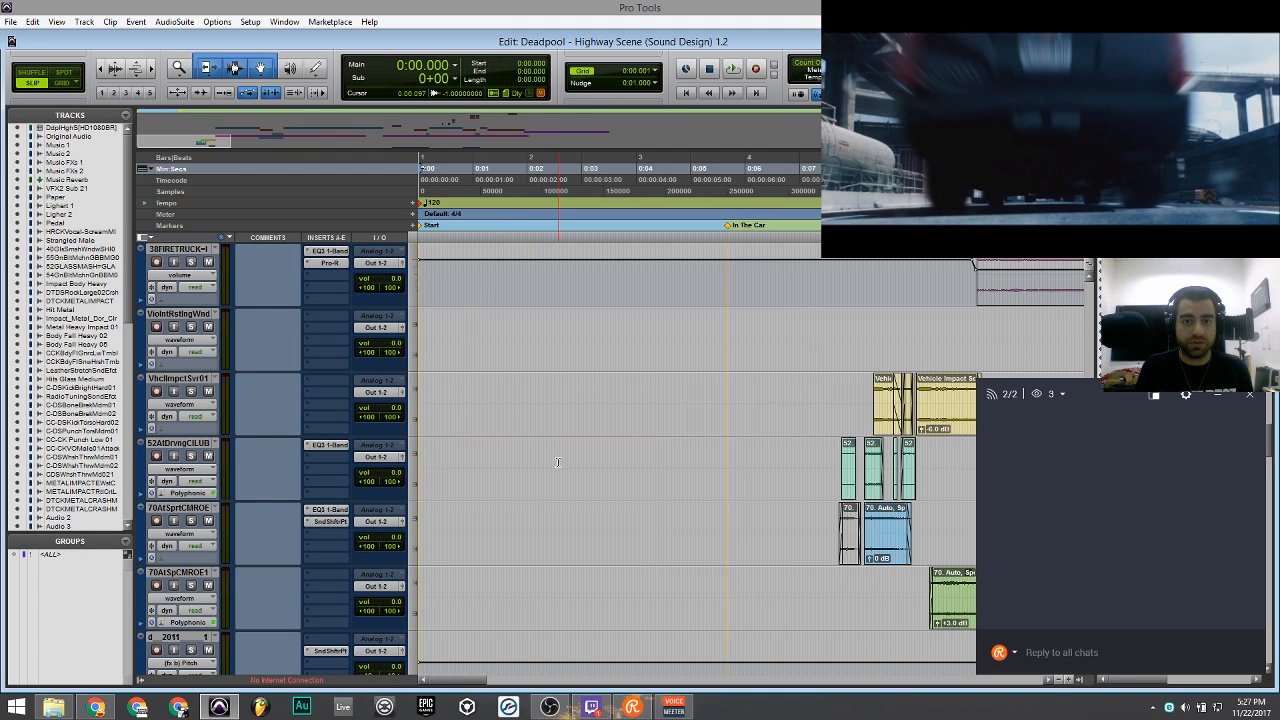
scroll(551, 463, down, 3)
scroll(530, 466, up, 5)
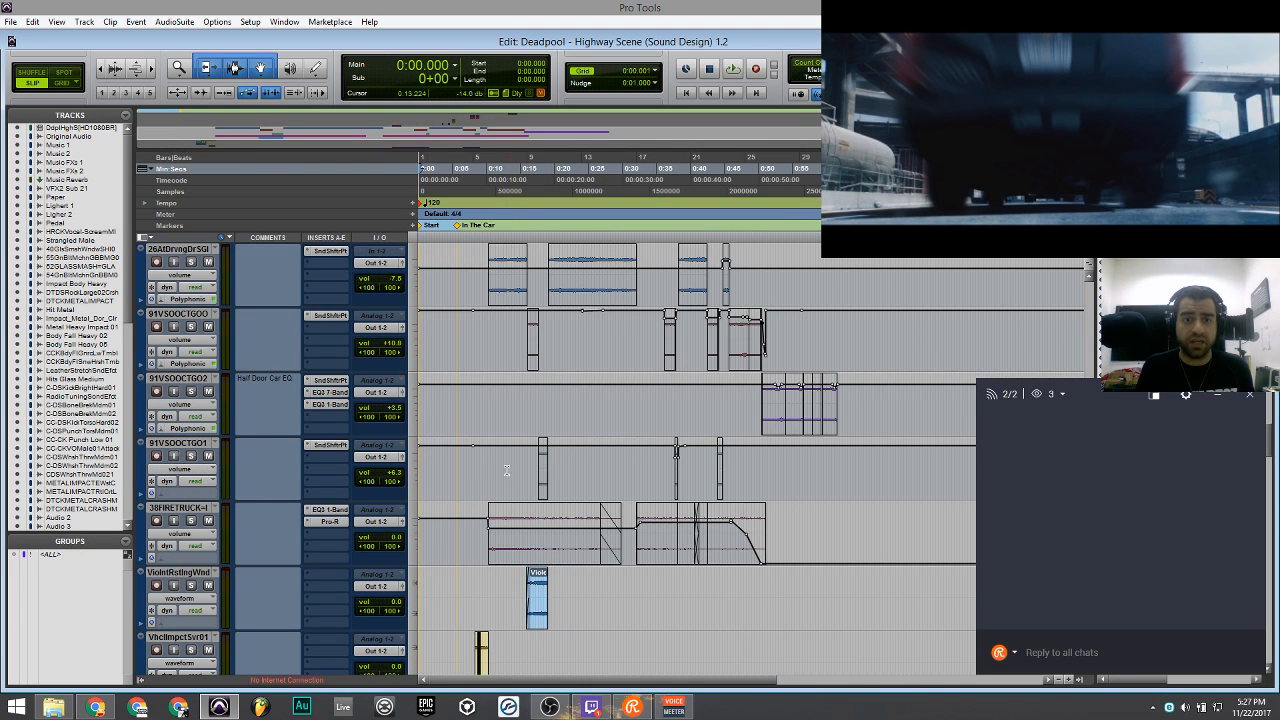
scroll(480, 455, up, 1)
Look over the whoosh, gun, kick, punch and bone break effect tracks, finishing at the music tracks.
scroll(480, 454, up, 10)
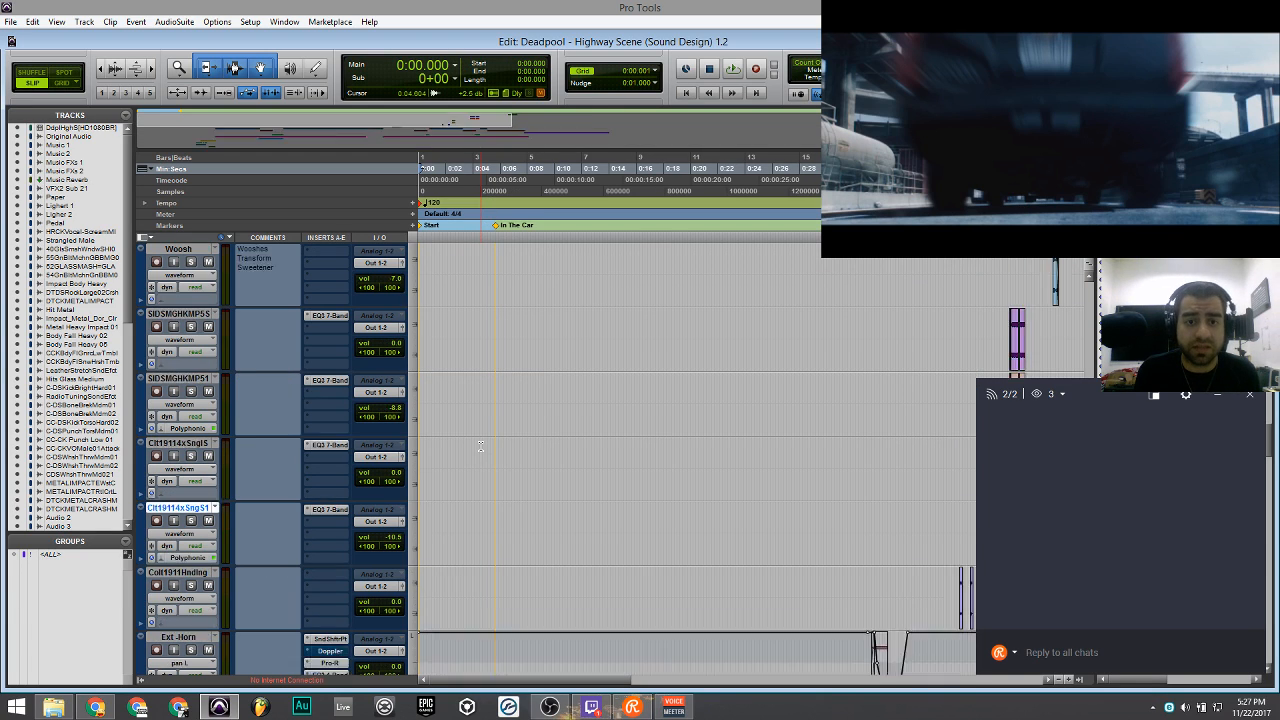
scroll(486, 438, down, 10)
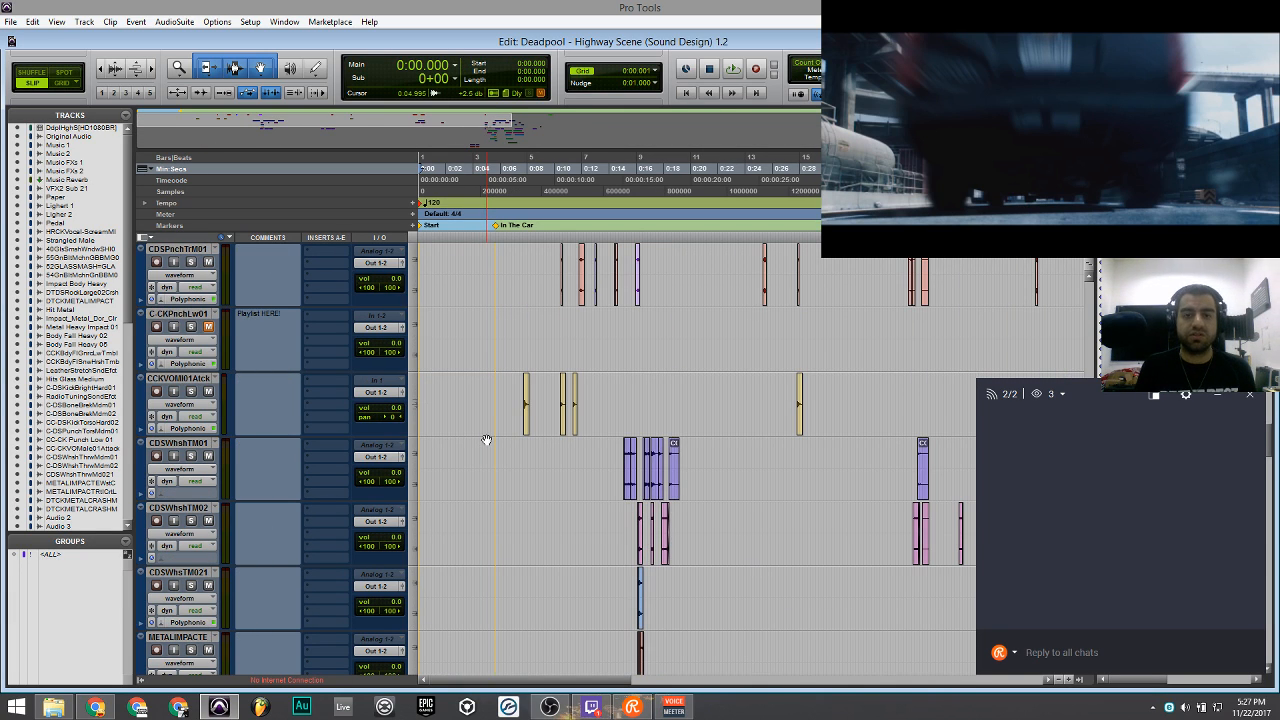
scroll(486, 430, up, 2)
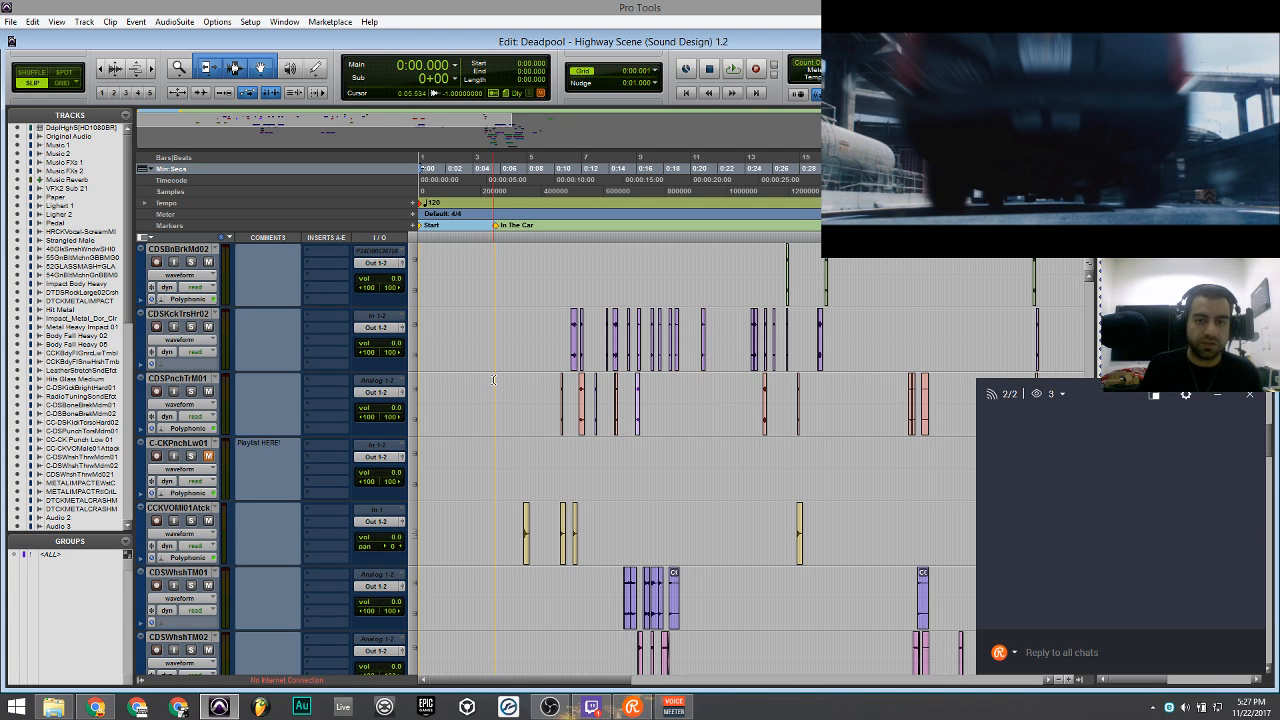
scroll(486, 410, up, 6)
scroll(487, 385, up, 20)
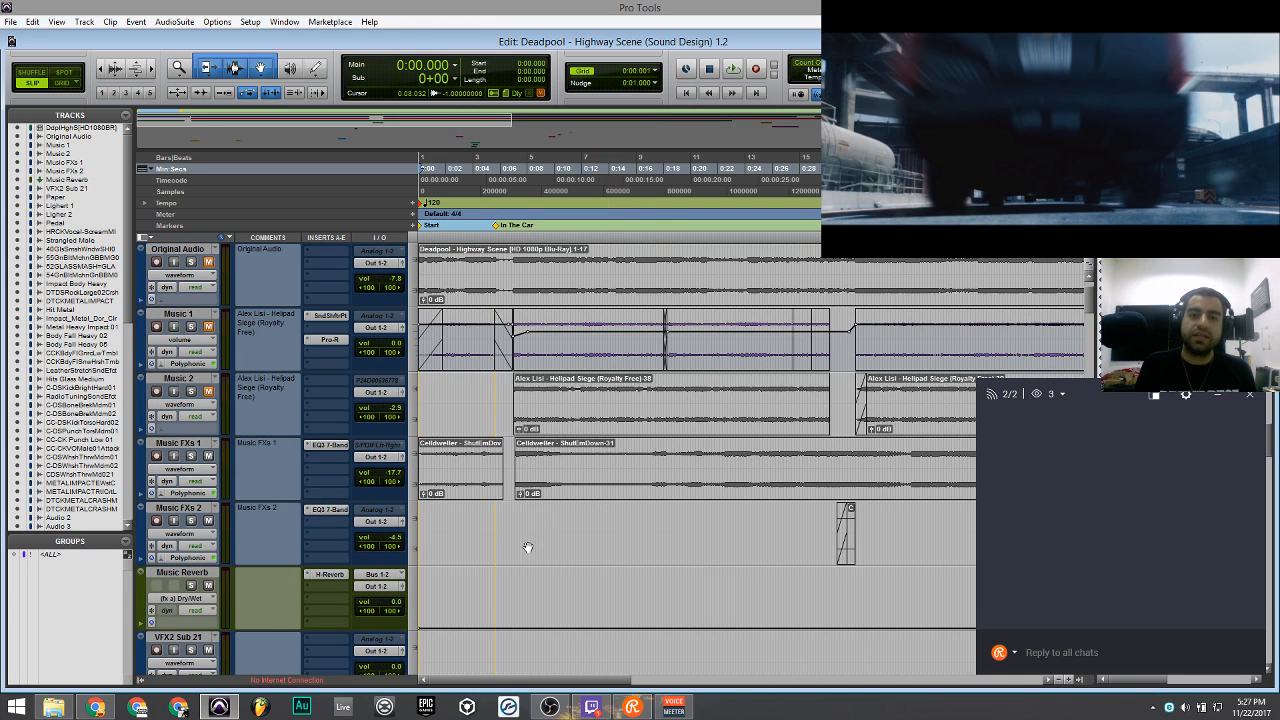
Play the opening seconds of the scene twice from the start with the glass hit, kick and bone break tracks in view.
scroll(526, 543, down, 20)
key(space)
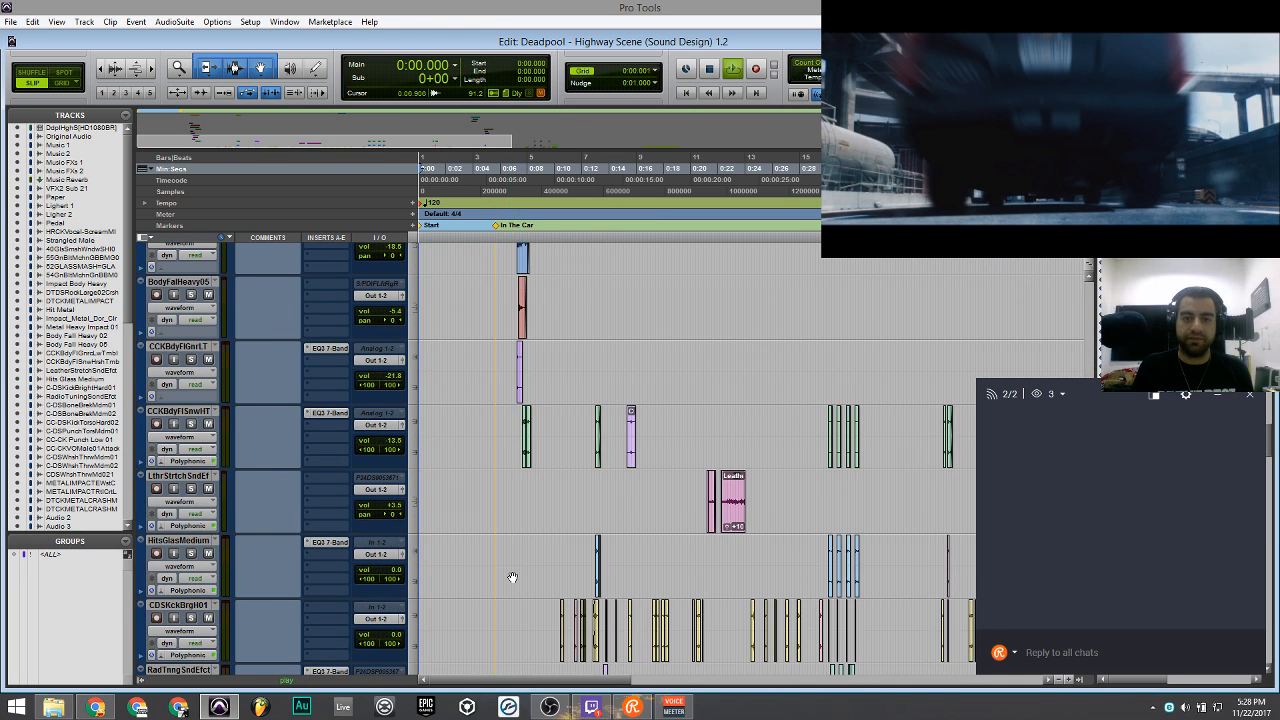
scroll(580, 517, down, 4)
scroll(569, 529, up, 1)
scroll(569, 529, up, 1)
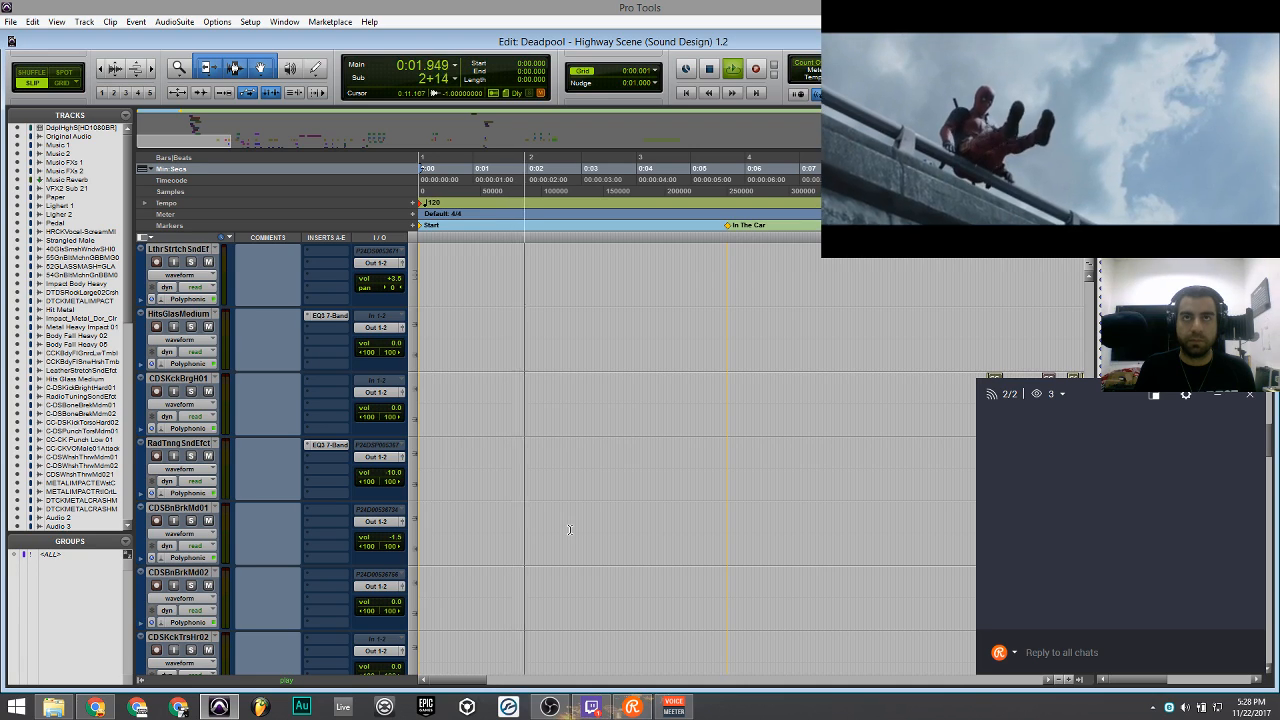
key(space)
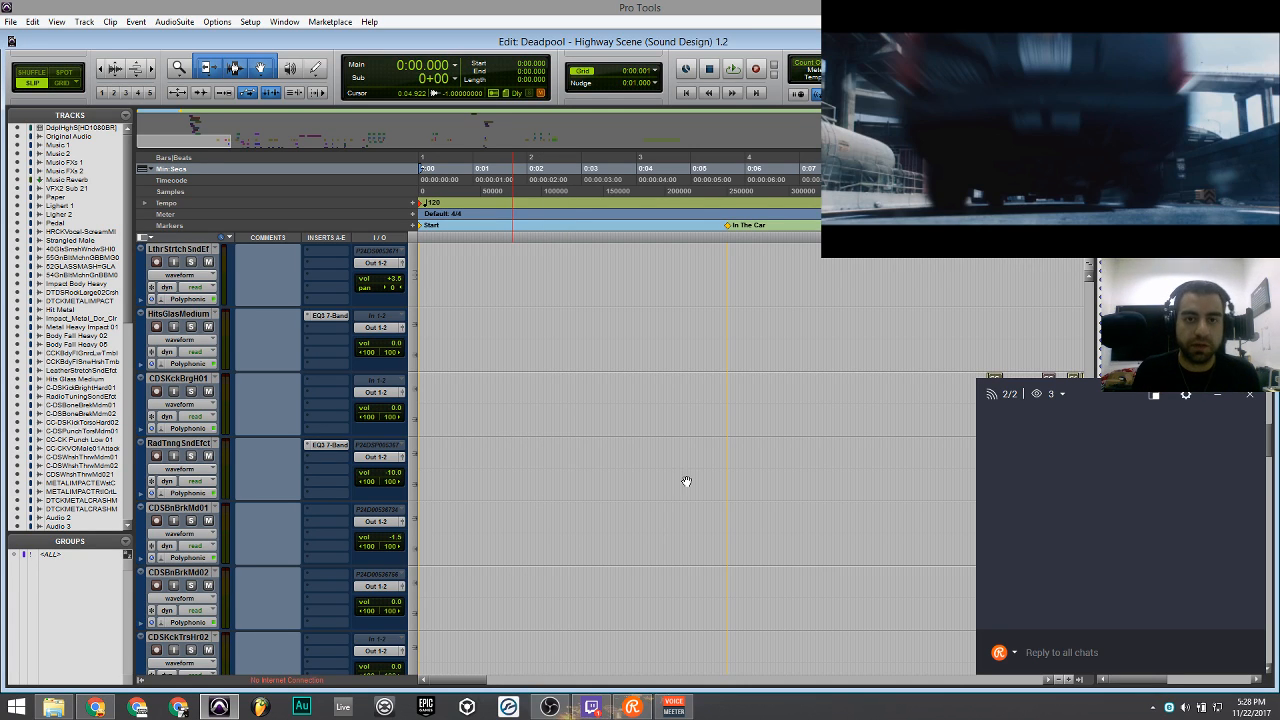
scroll(686, 480, down, 2)
key(space)
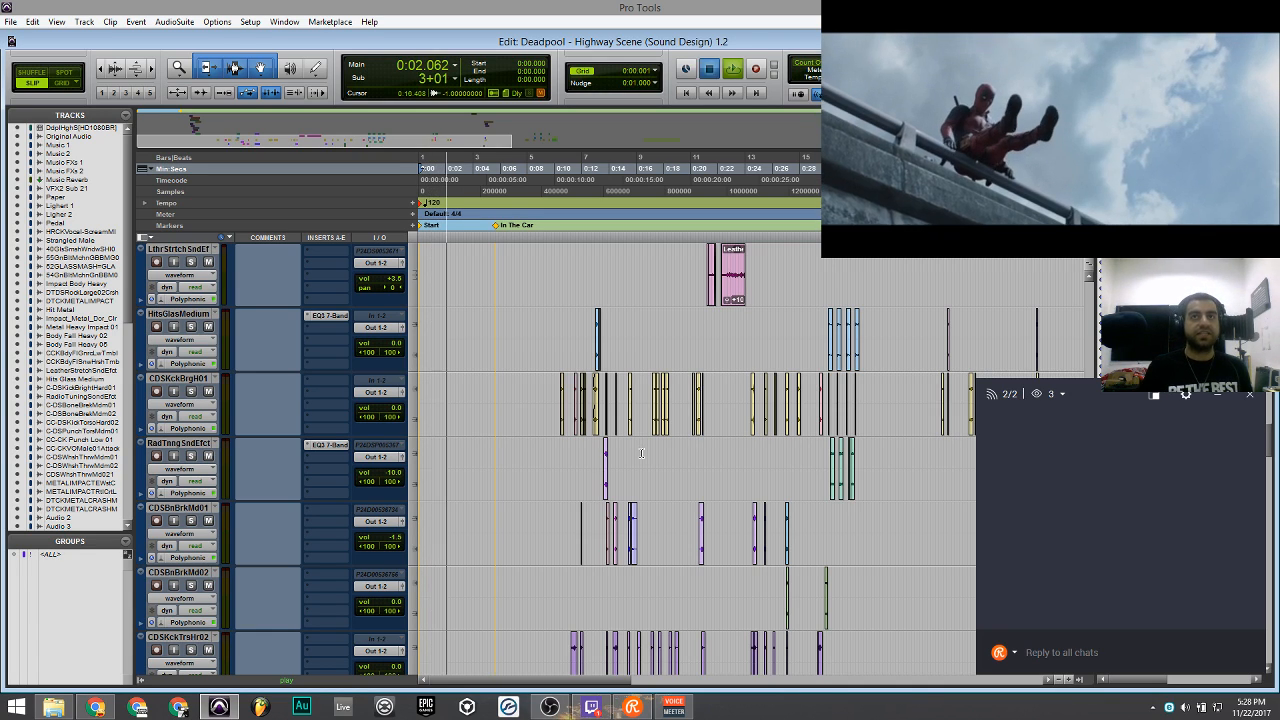
key(space)
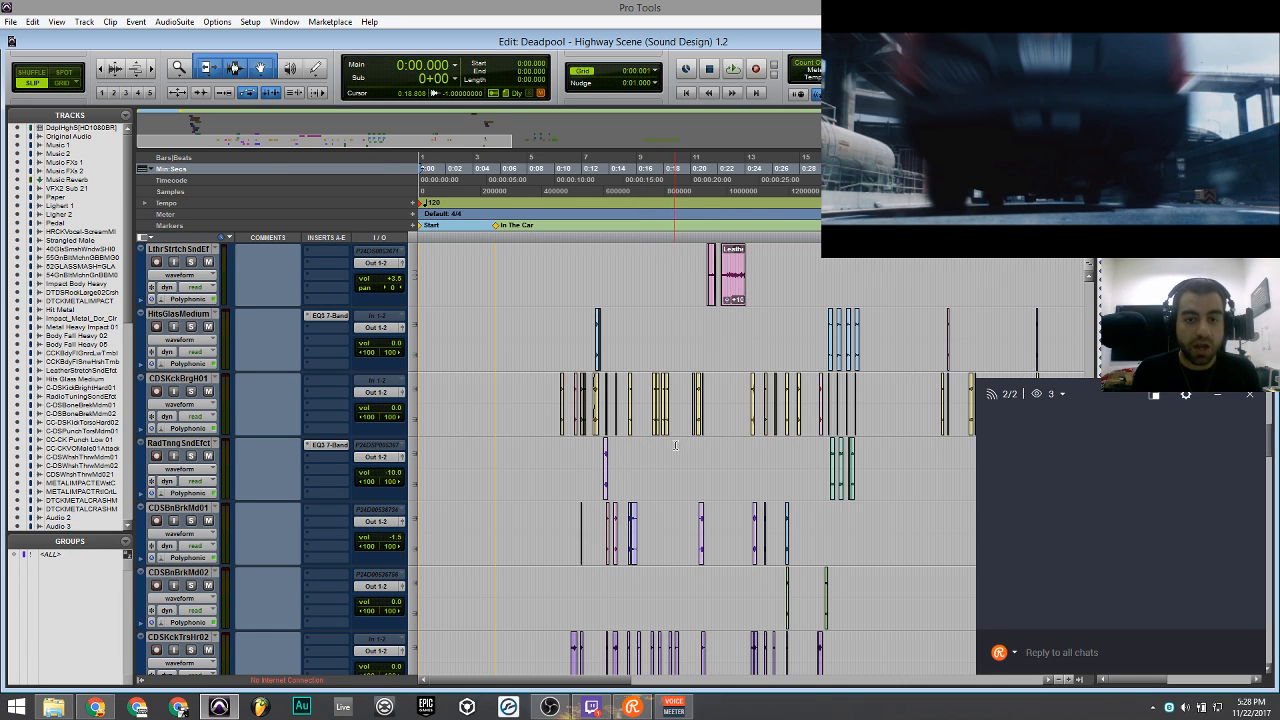
Find the motorcycle and car pass-by clips at the session start and place the edit cursor at 0:00.355 before the Ducati clip.
scroll(566, 381, up, 2)
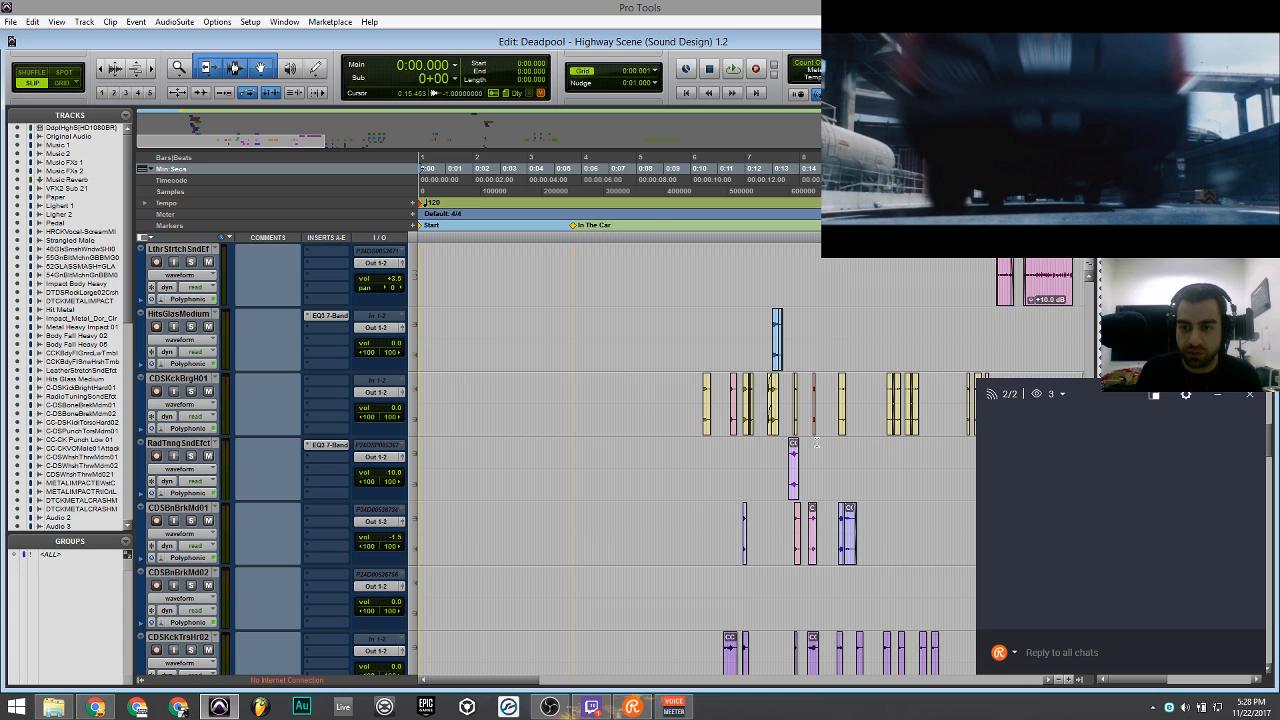
scroll(609, 451, down, 10)
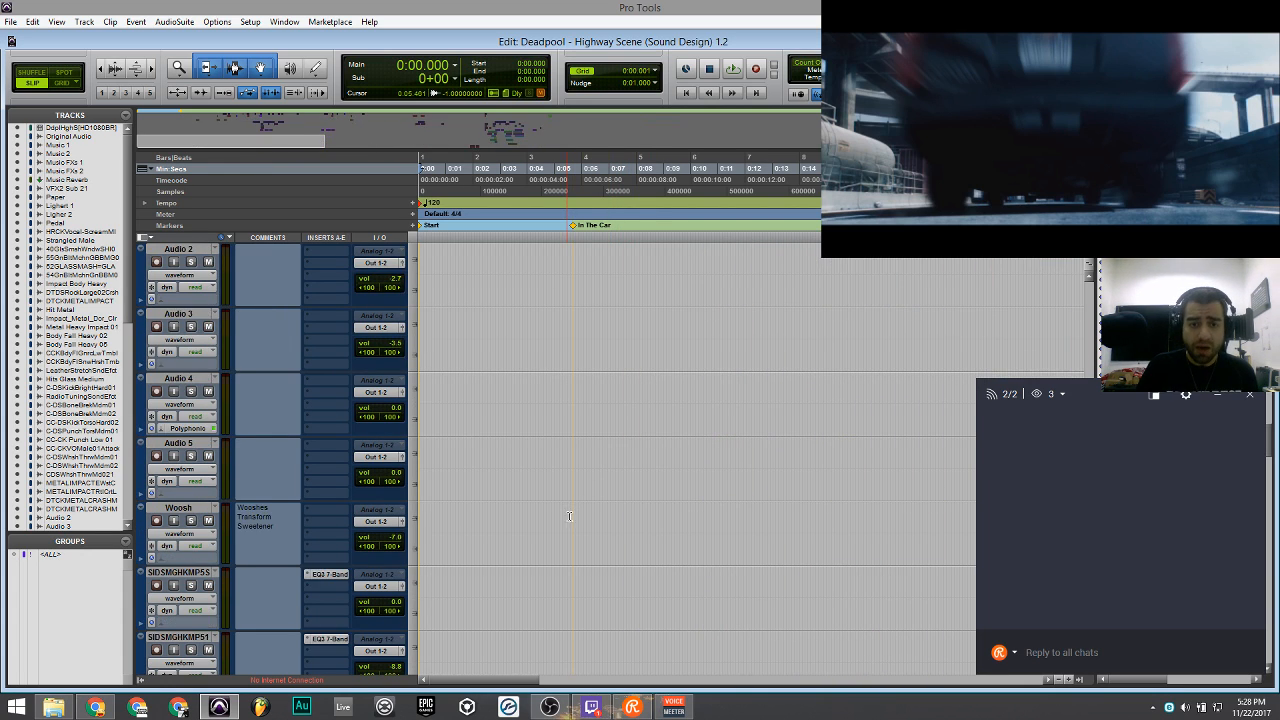
scroll(567, 515, down, 10)
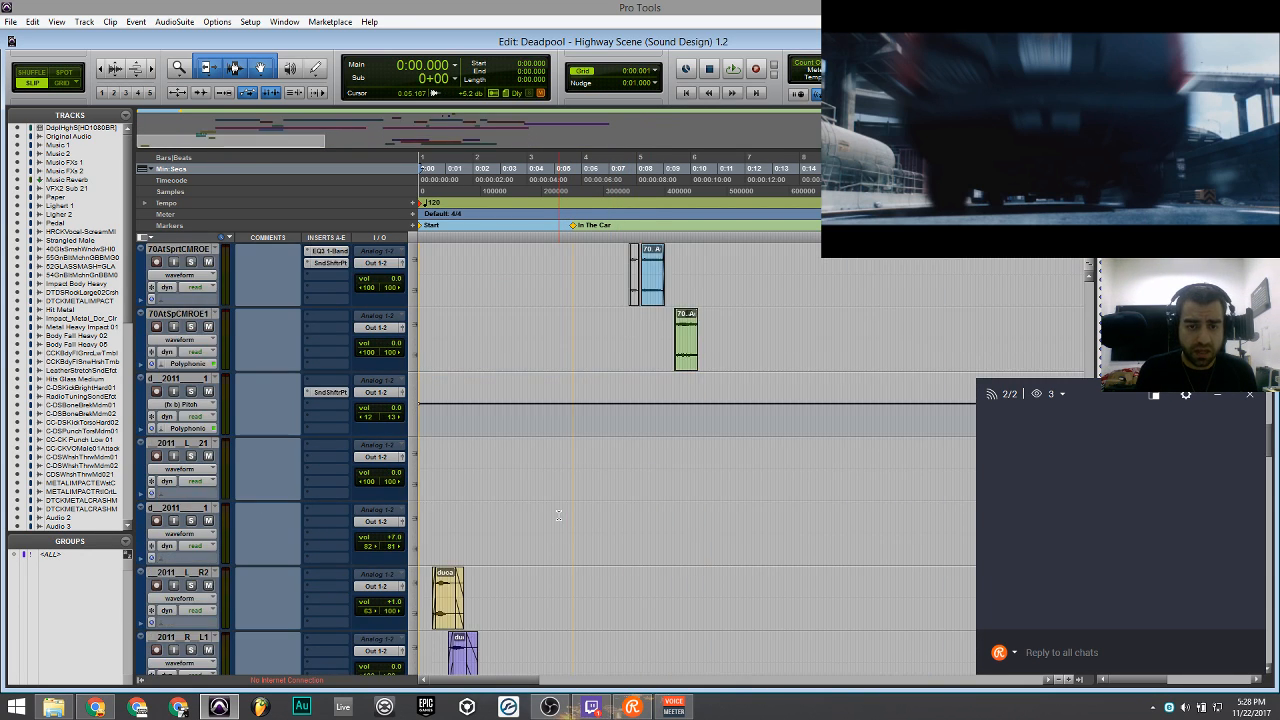
scroll(558, 515, down, 6)
scroll(508, 370, up, 5)
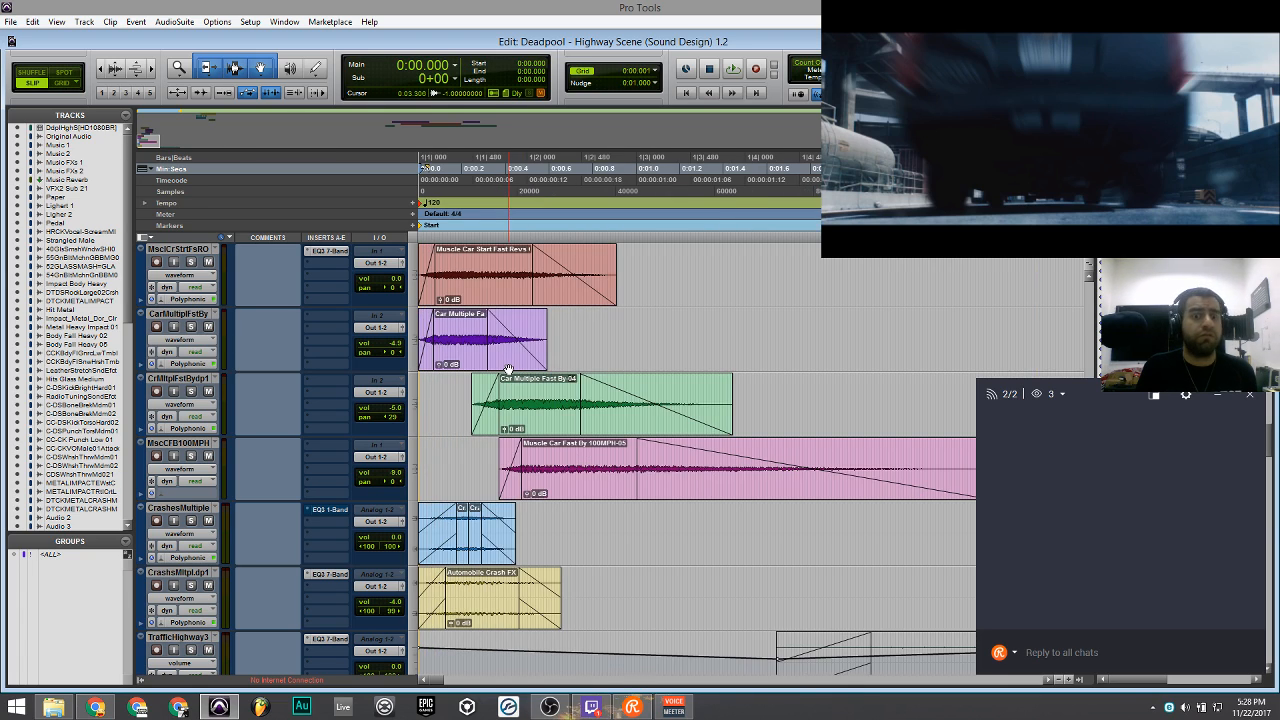
scroll(508, 370, up, 4)
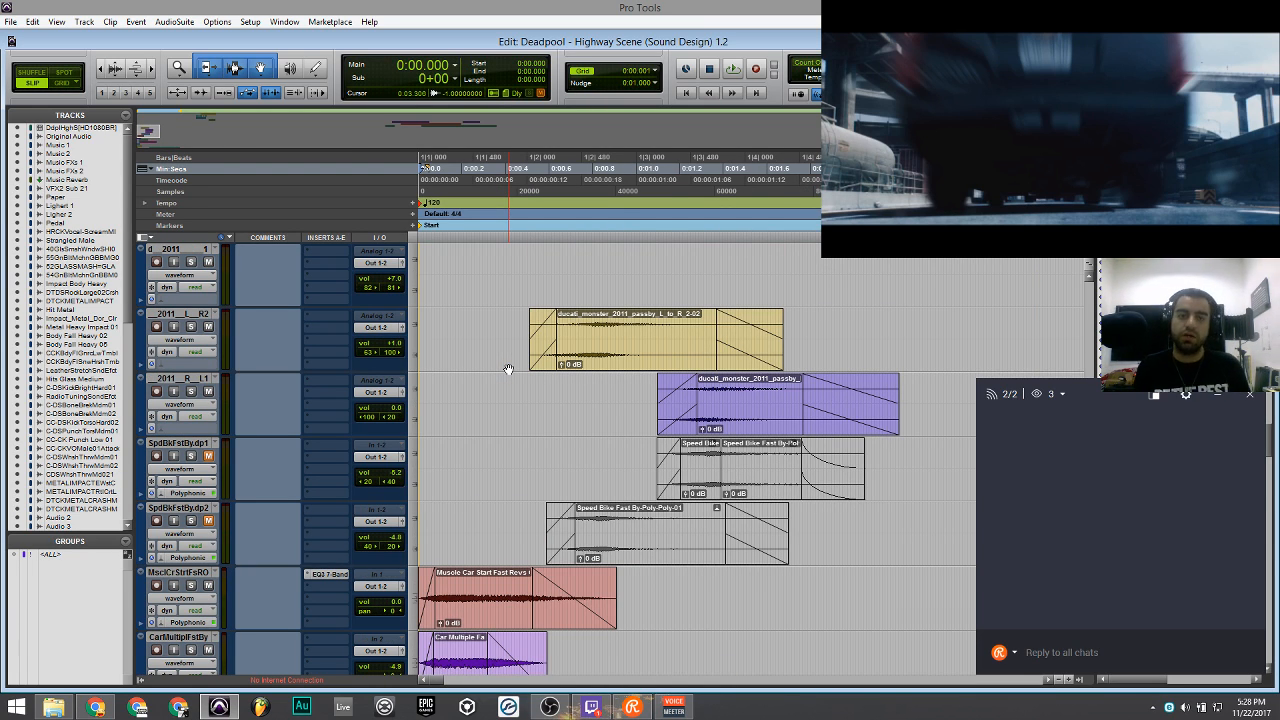
click(495, 323)
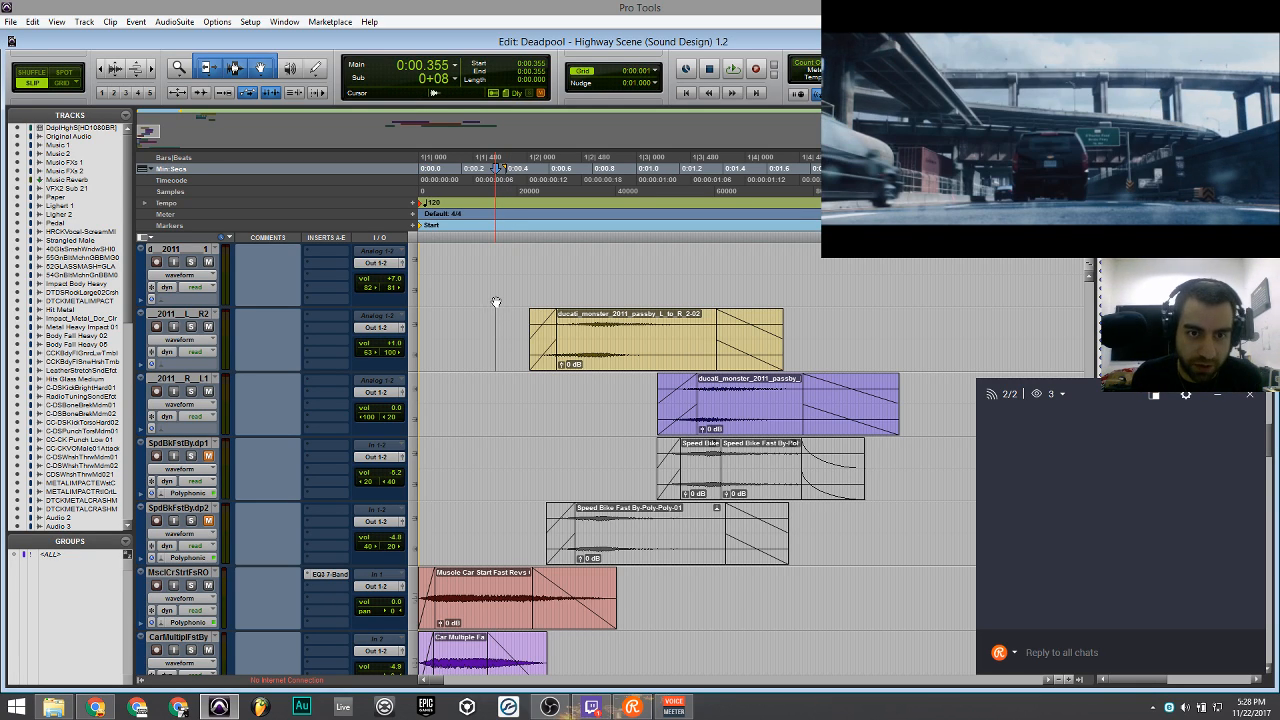
scroll(495, 312, down, 1)
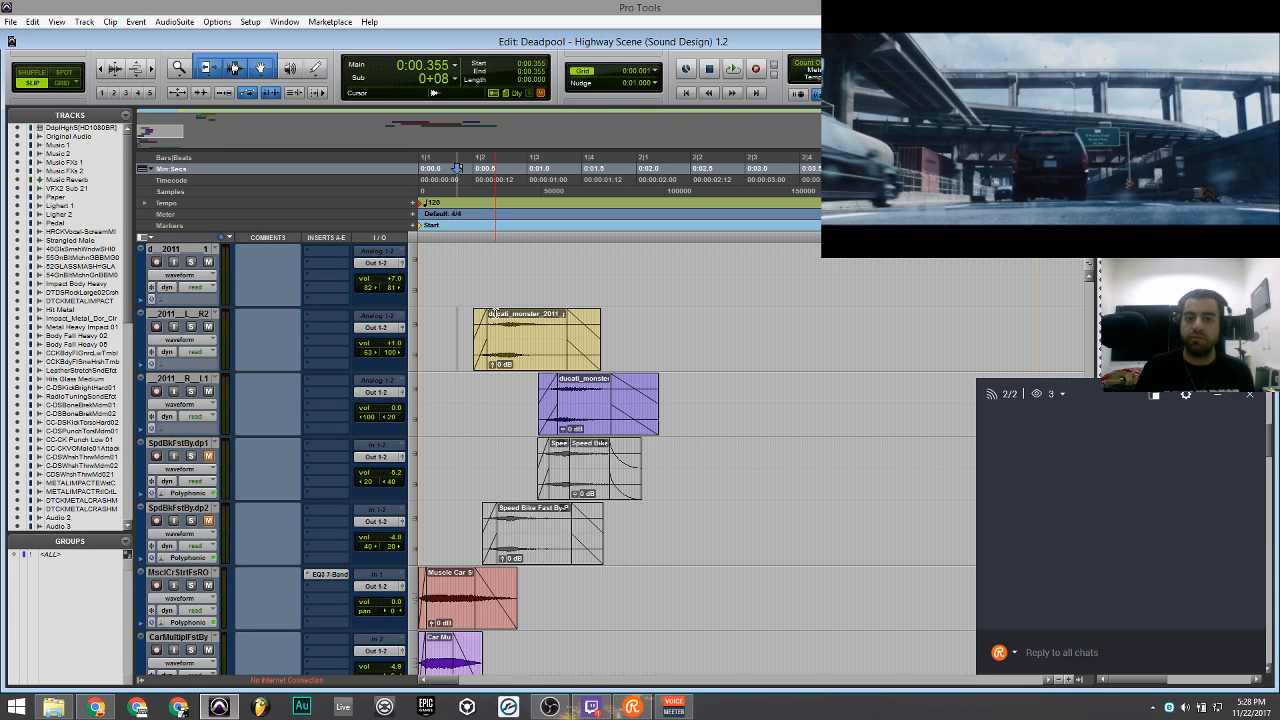
Play the opening from the session start while following the car pass-by, highway traffic, street ambience and truck horn tracks, and stop playback.
click(688, 93)
scroll(500, 440, down, 6)
scroll(500, 440, up, 2)
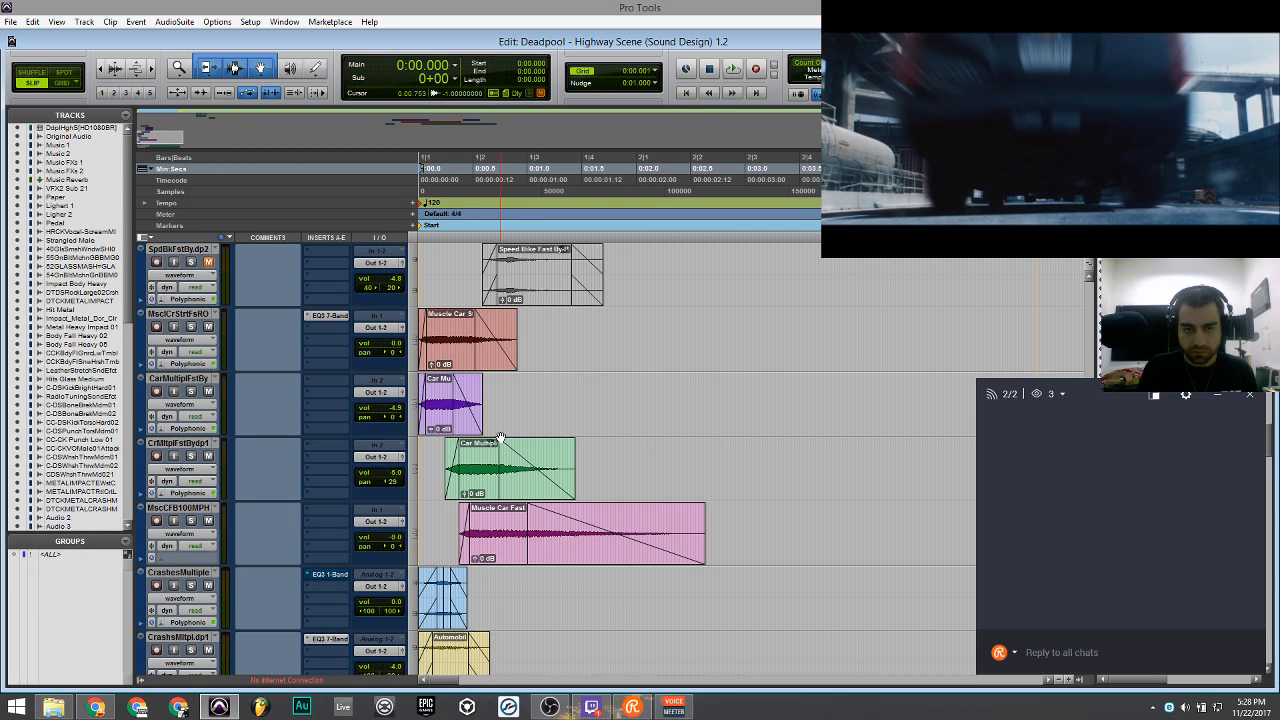
key(space)
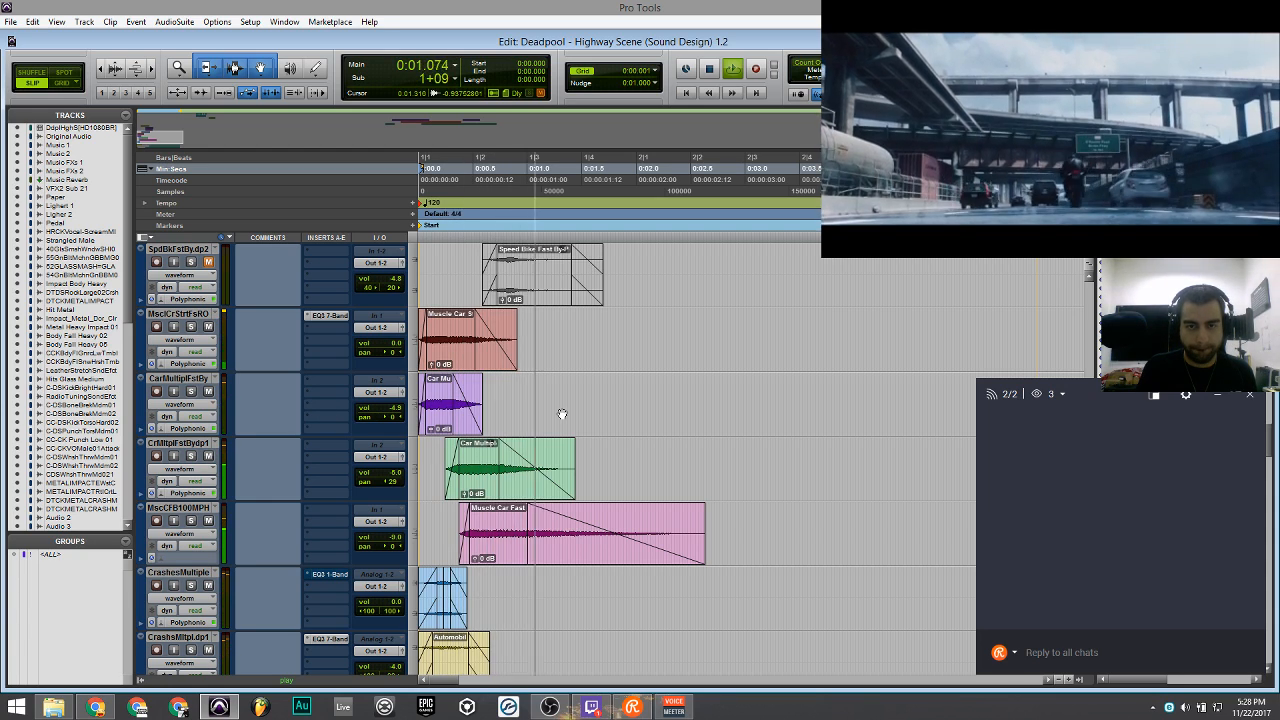
scroll(562, 414, down, 4)
scroll(562, 414, down, 2)
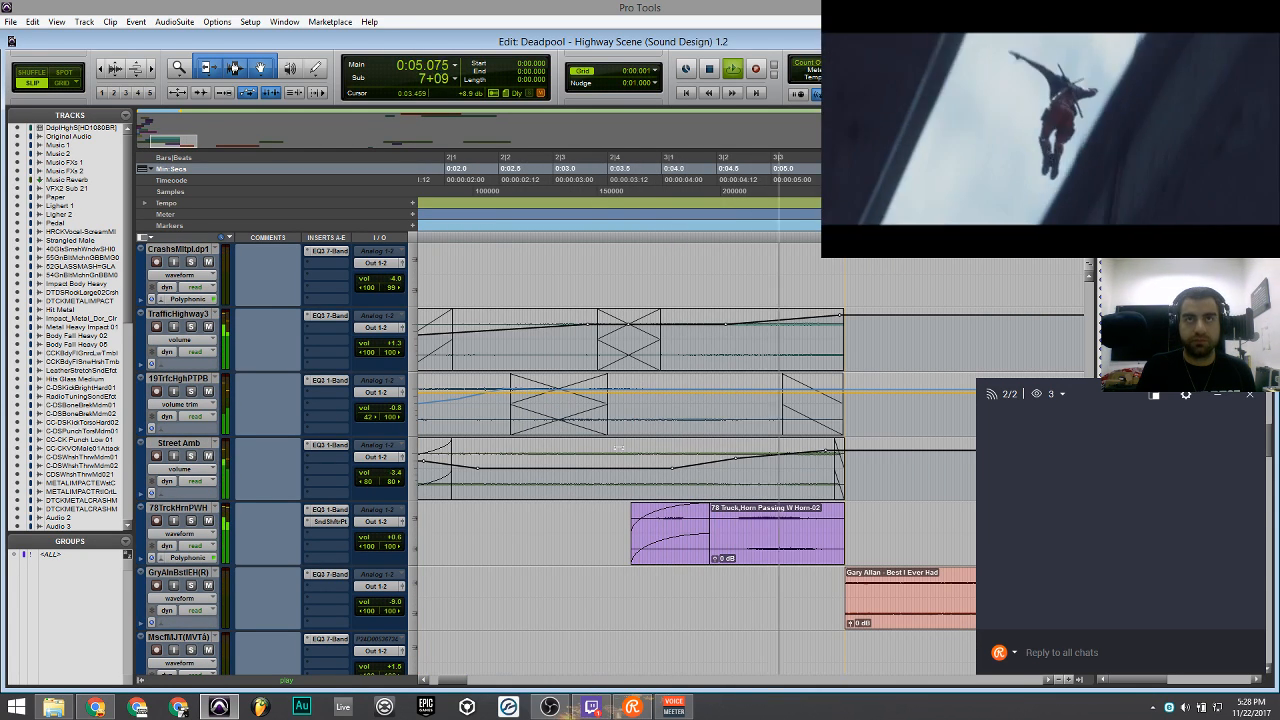
key(space)
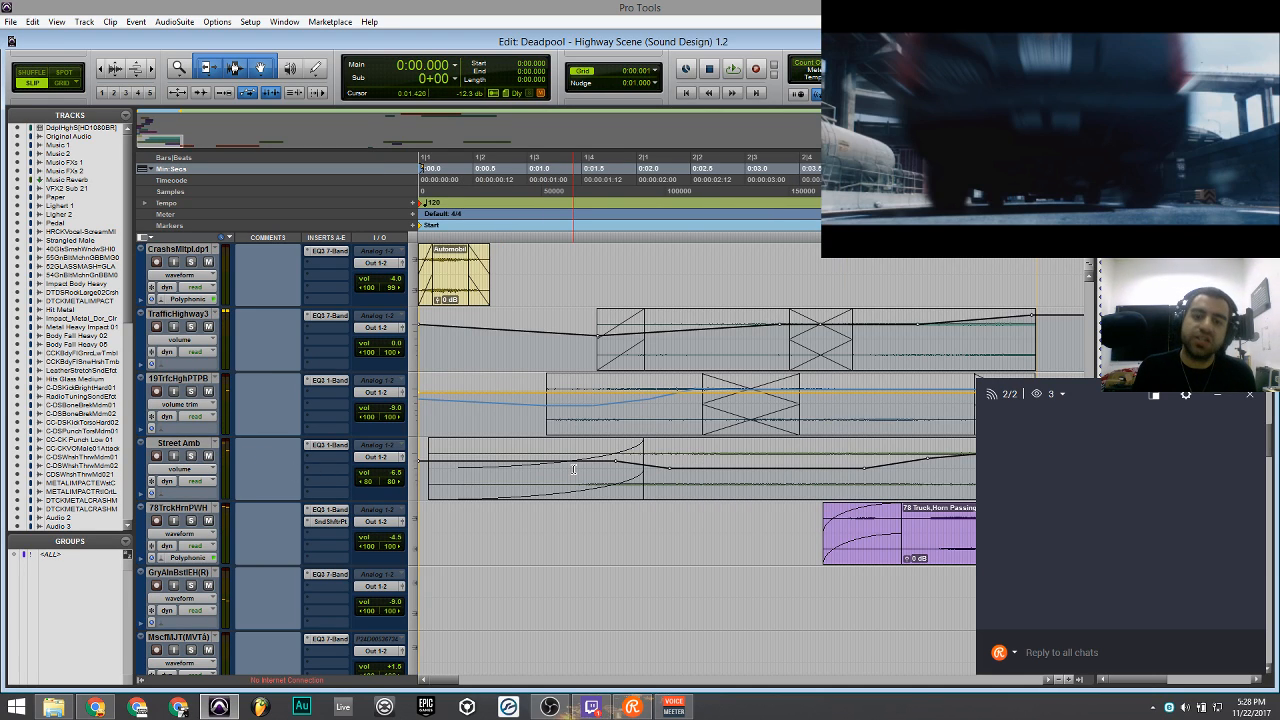
Solo the two highway traffic tracks, the street ambience and the truck horn, and play them together from 0:01.163.
click(191, 456)
click(191, 391)
scroll(570, 349, right, 2)
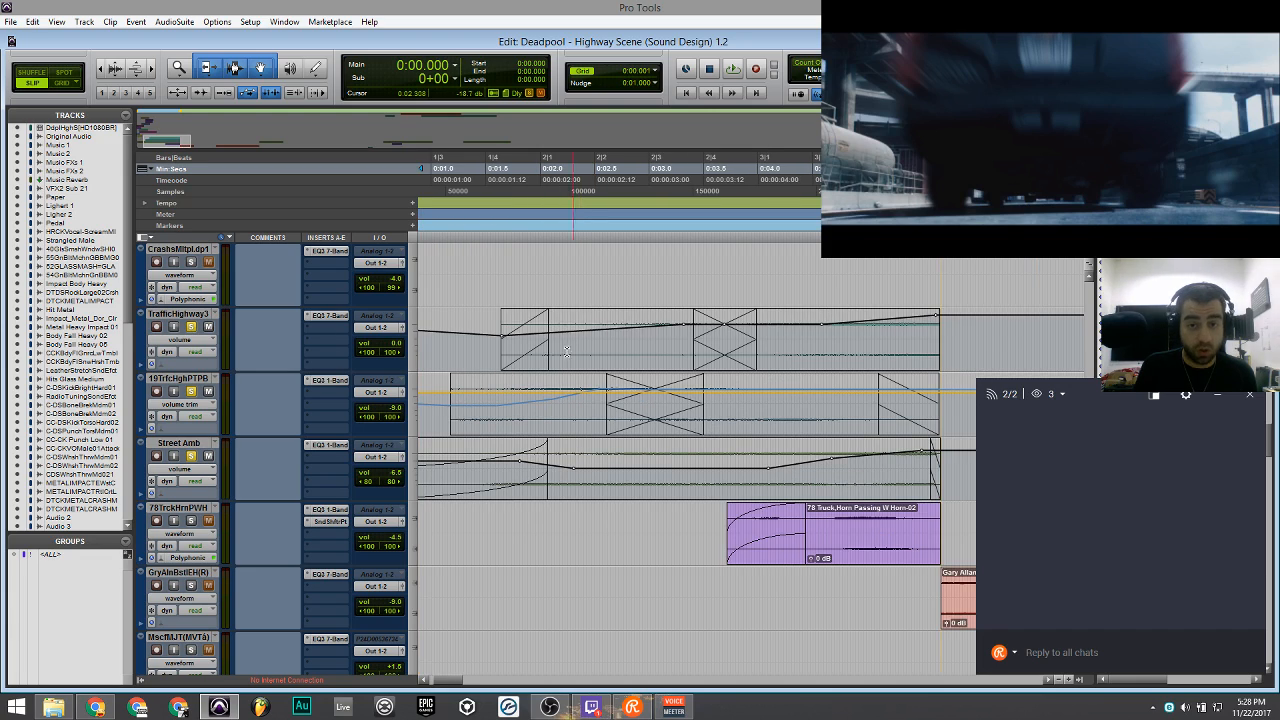
scroll(478, 476, down, 1)
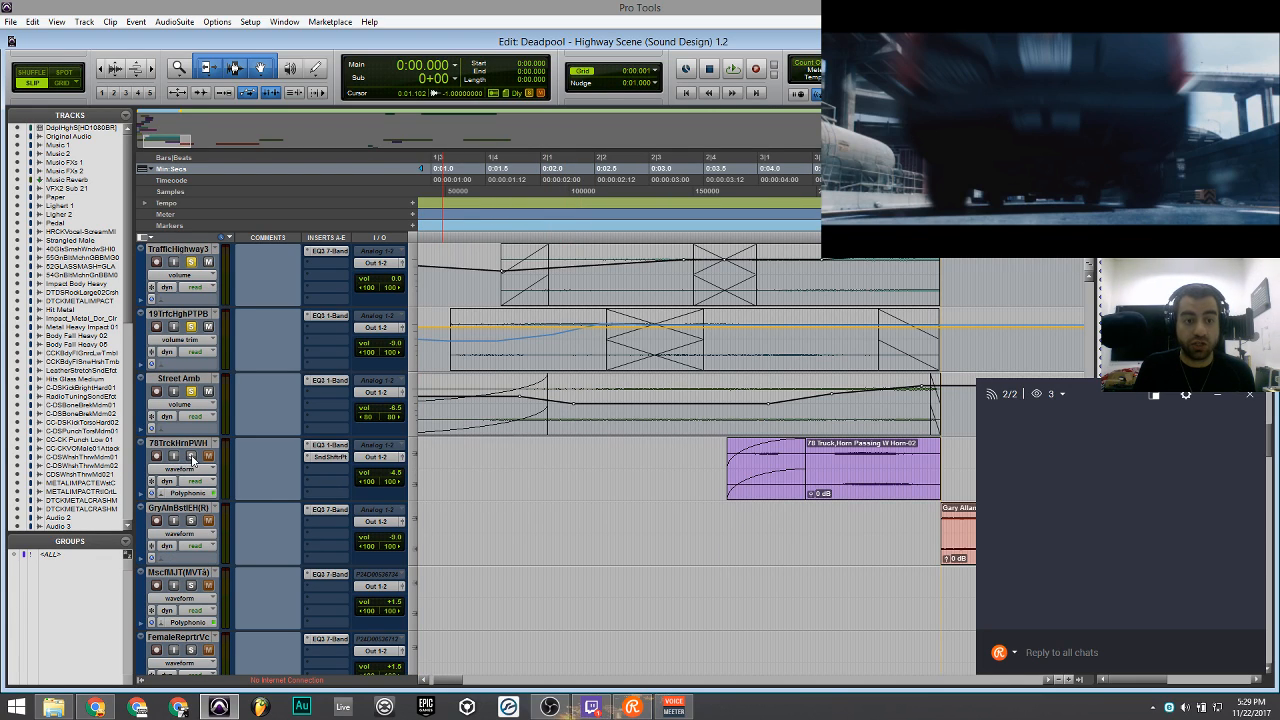
scroll(585, 470, right, 4)
key(ctrl+bracketleft)
key(space)
scroll(596, 400, up, 1)
key(ctrl+bracketright)
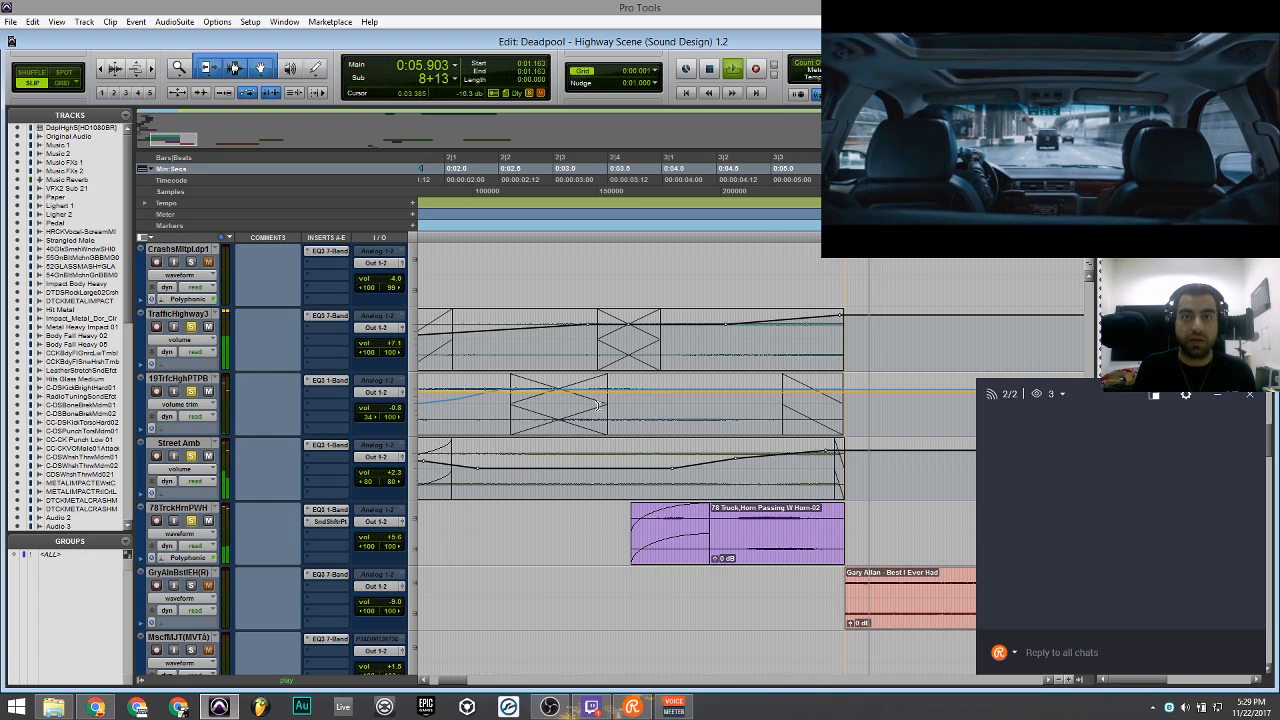
key(space)
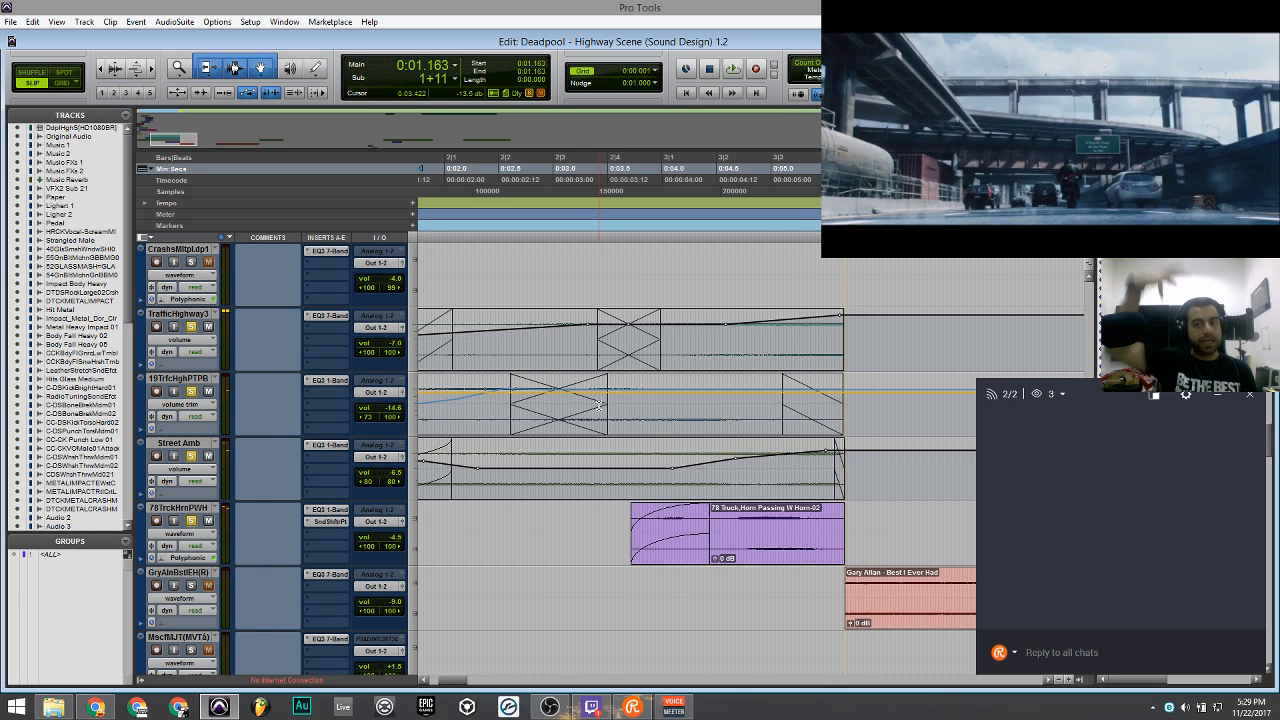
Play the Street Amb selection from 0:00.930 to 0:05.840, and place the edit cursor at 0:01.457.
scroll(650, 410, down, 1)
key(ctrl+bracketleft)
drag(470, 405, 730, 410)
key(space)
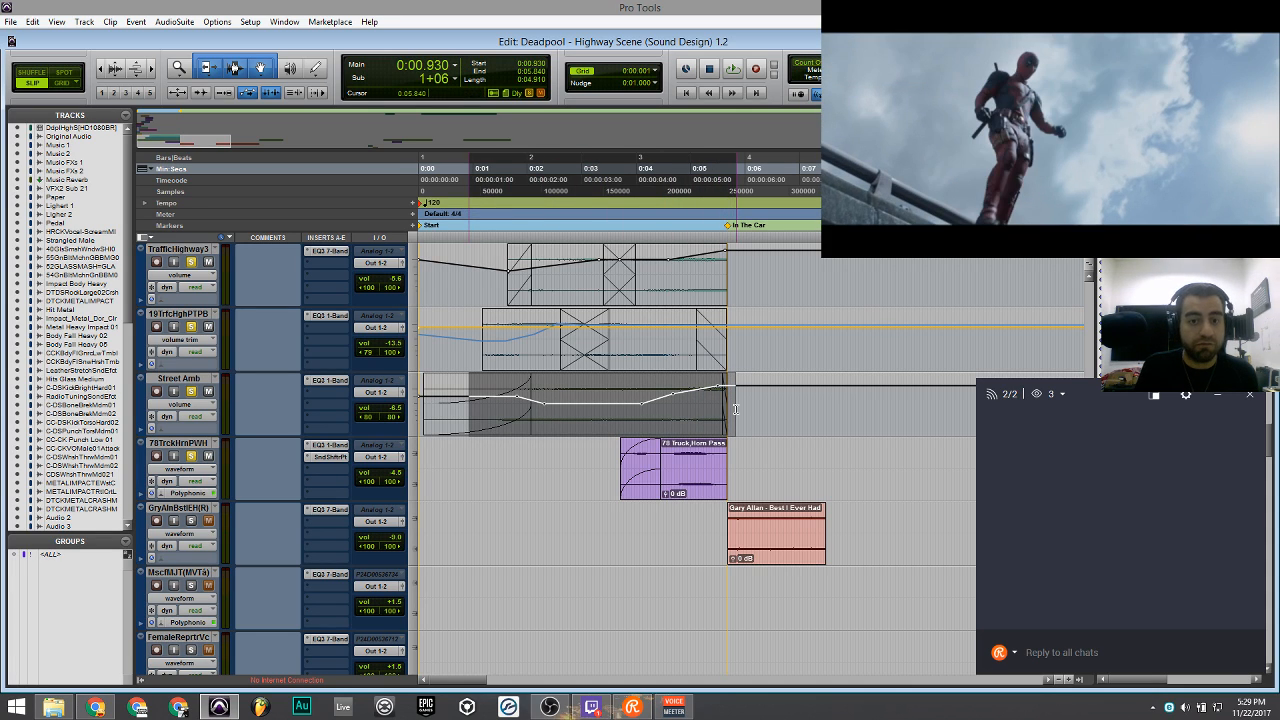
click(497, 409)
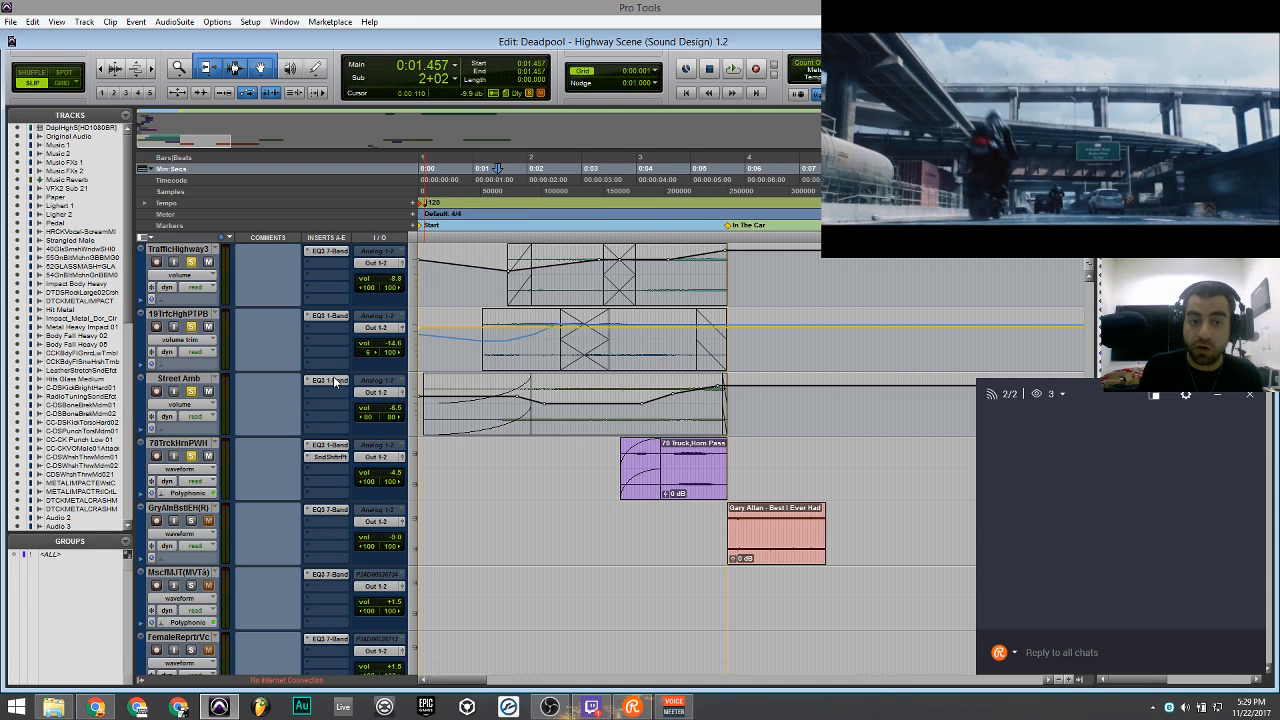
Show the EQ settings of the Street Amb track and the 7-band EQ of the Traffic Highway 3 track.
click(336, 380)
drag(536, 172, 868, 140)
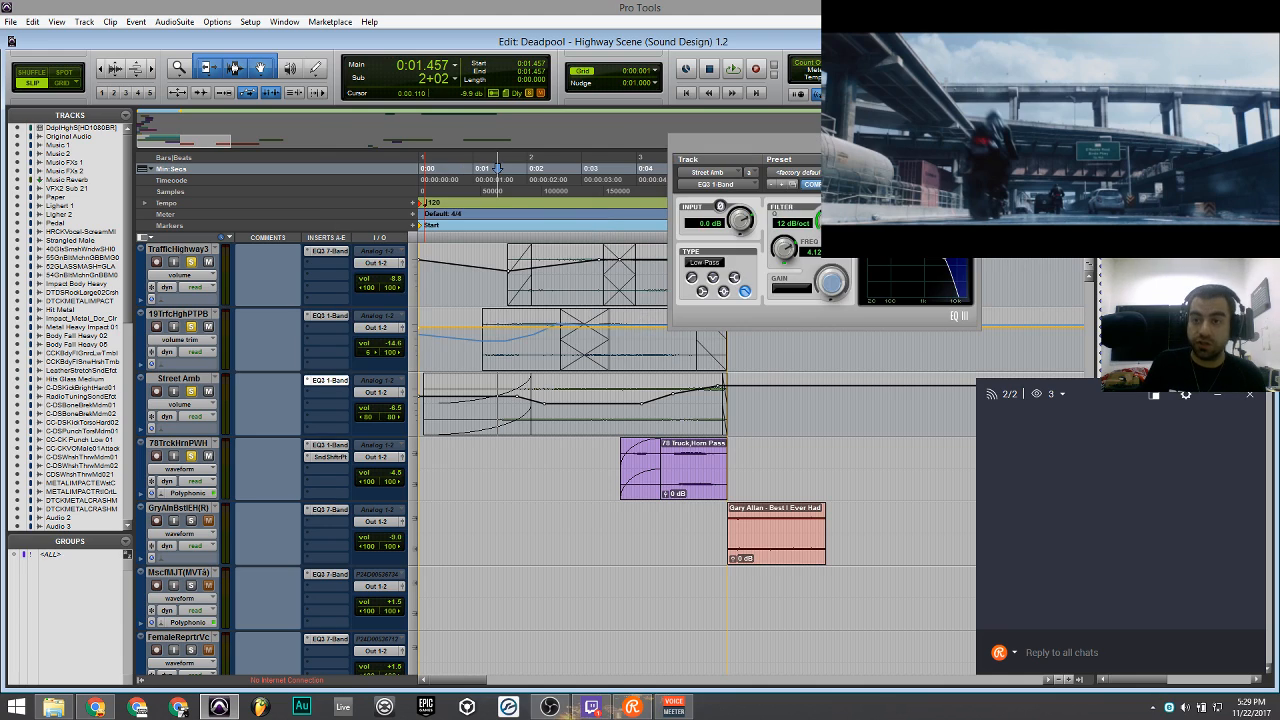
click(330, 315)
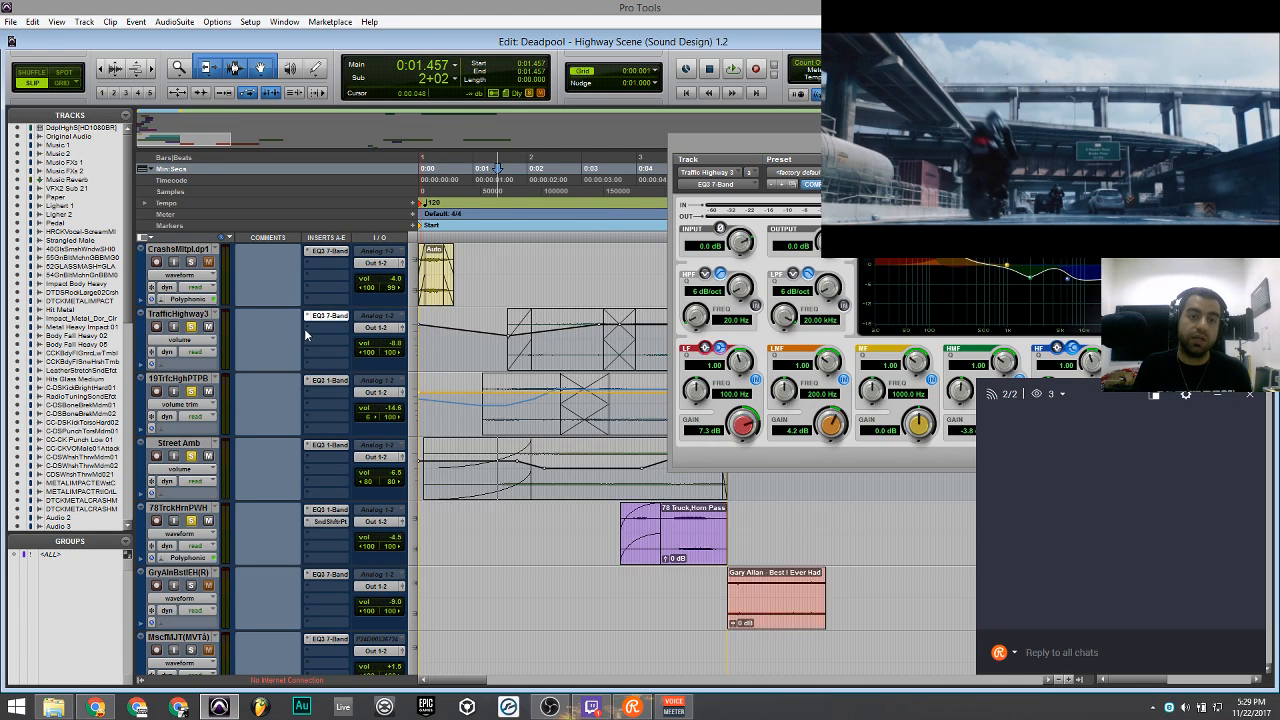
scroll(304, 328, up, 2)
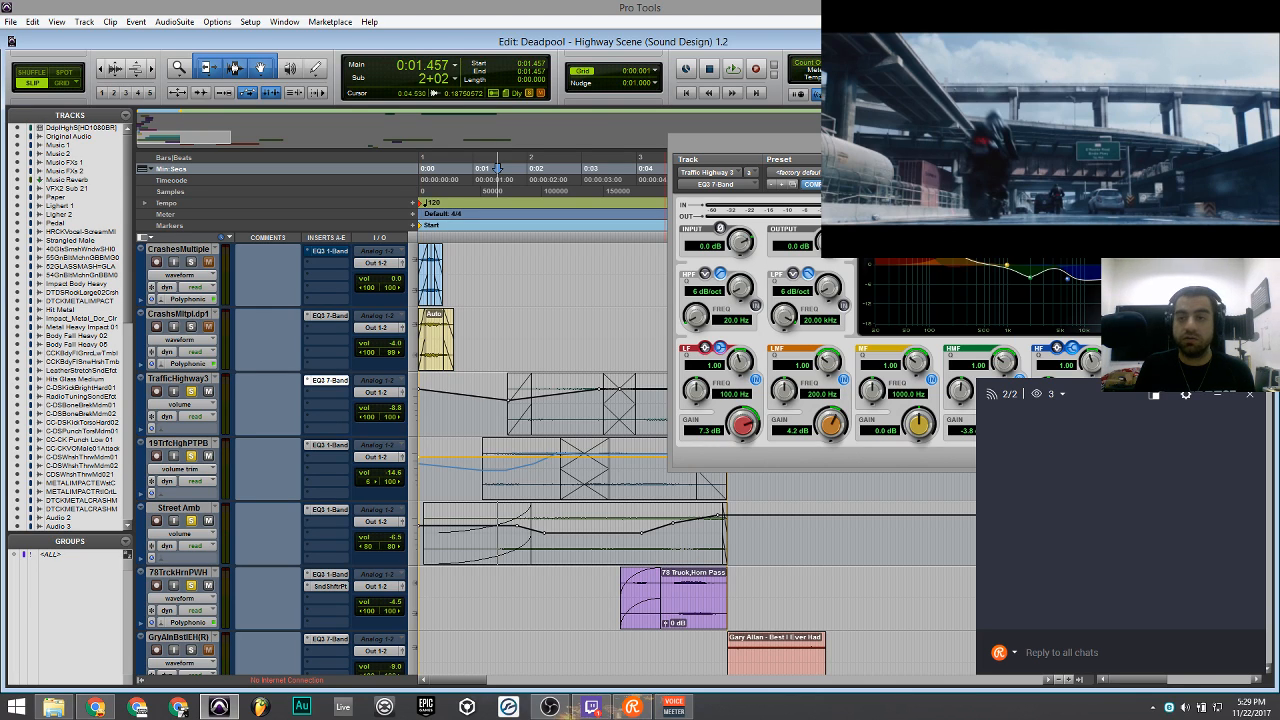
drag(868, 140, 798, 113)
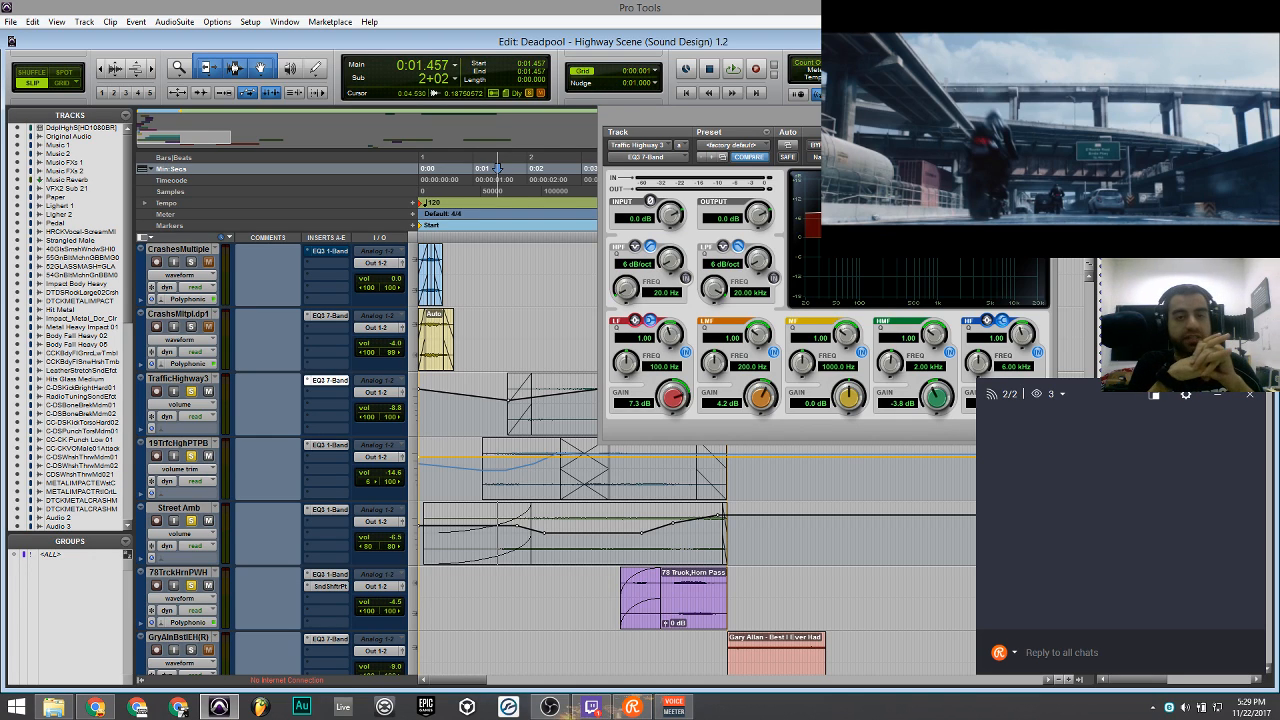
drag(798, 113, 806, 109)
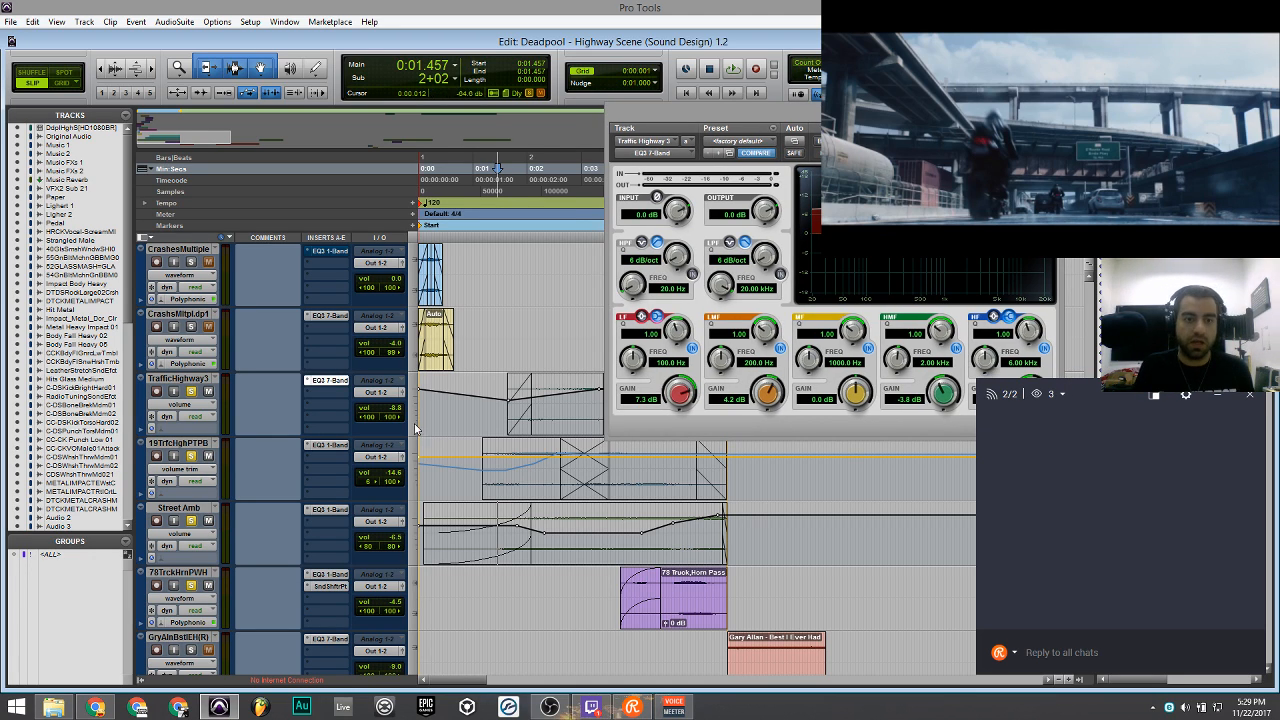
Look over the inserts of the vehicle, motorcycle and car pass-by tracks, ending back at the highway traffic tracks.
scroll(291, 373, up, 6)
scroll(315, 375, up, 10)
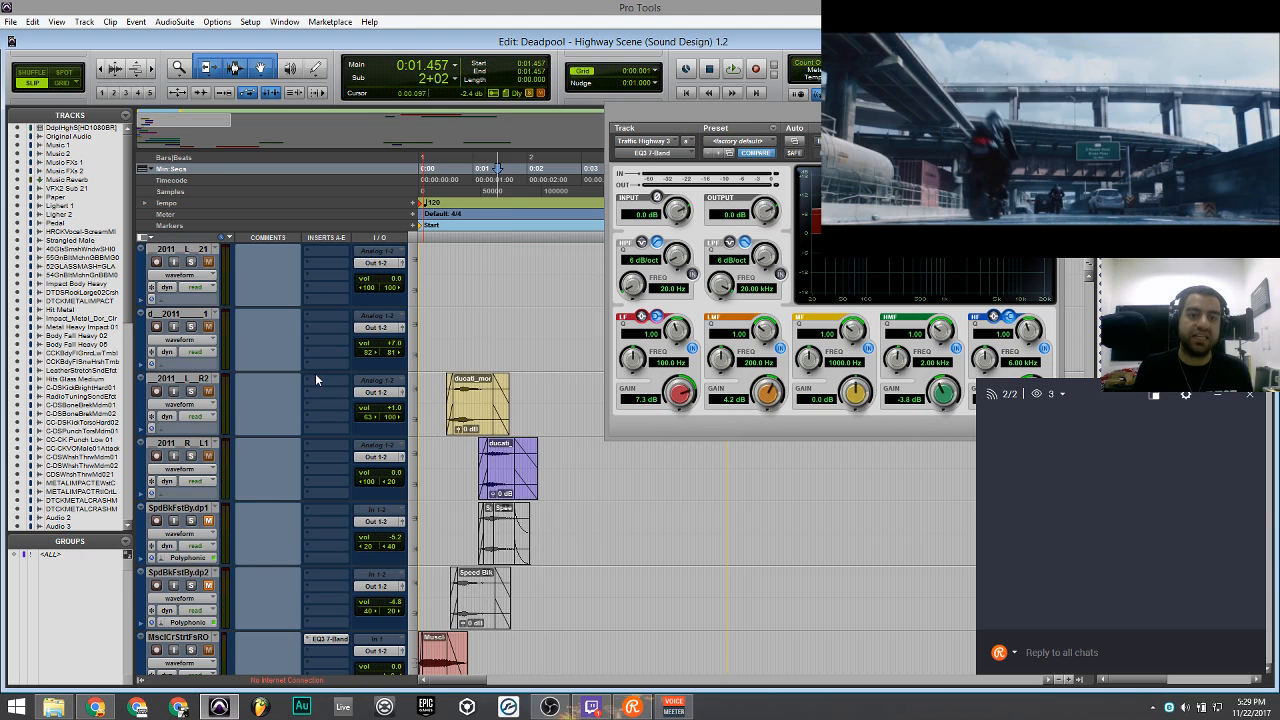
scroll(315, 338, up, 1)
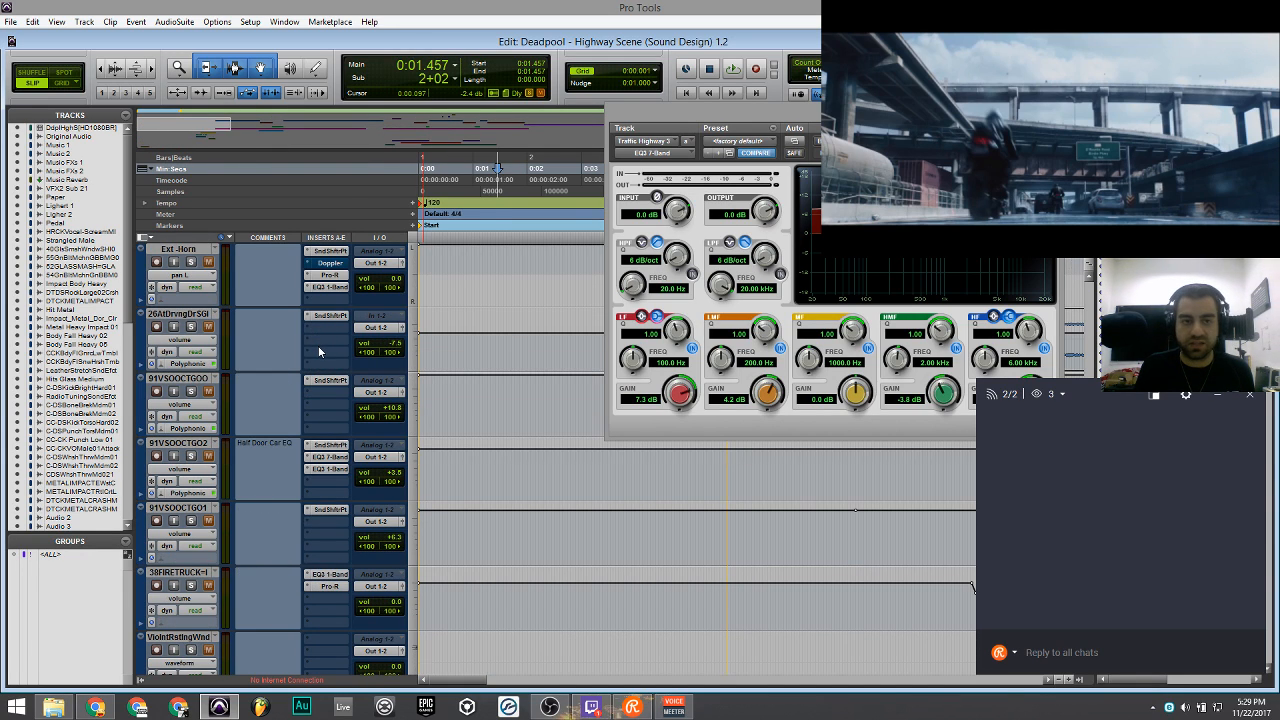
scroll(318, 345, down, 1)
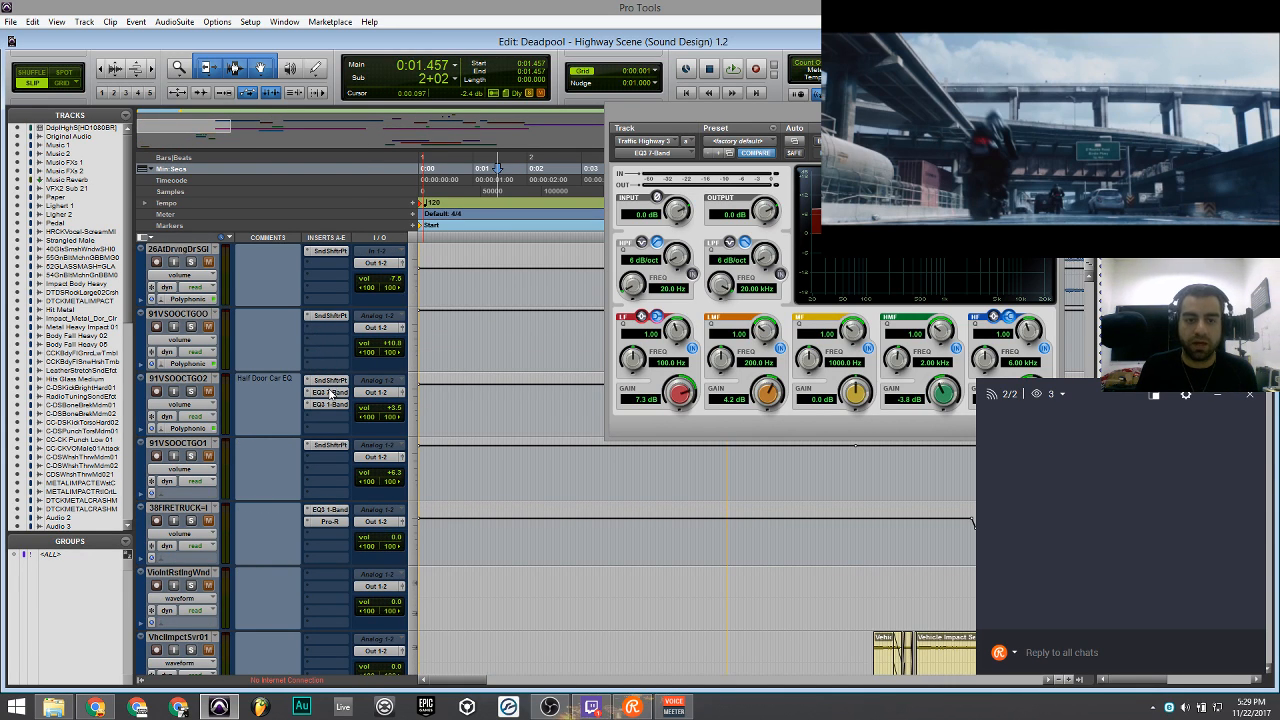
scroll(329, 395, down, 1)
scroll(328, 396, down, 3)
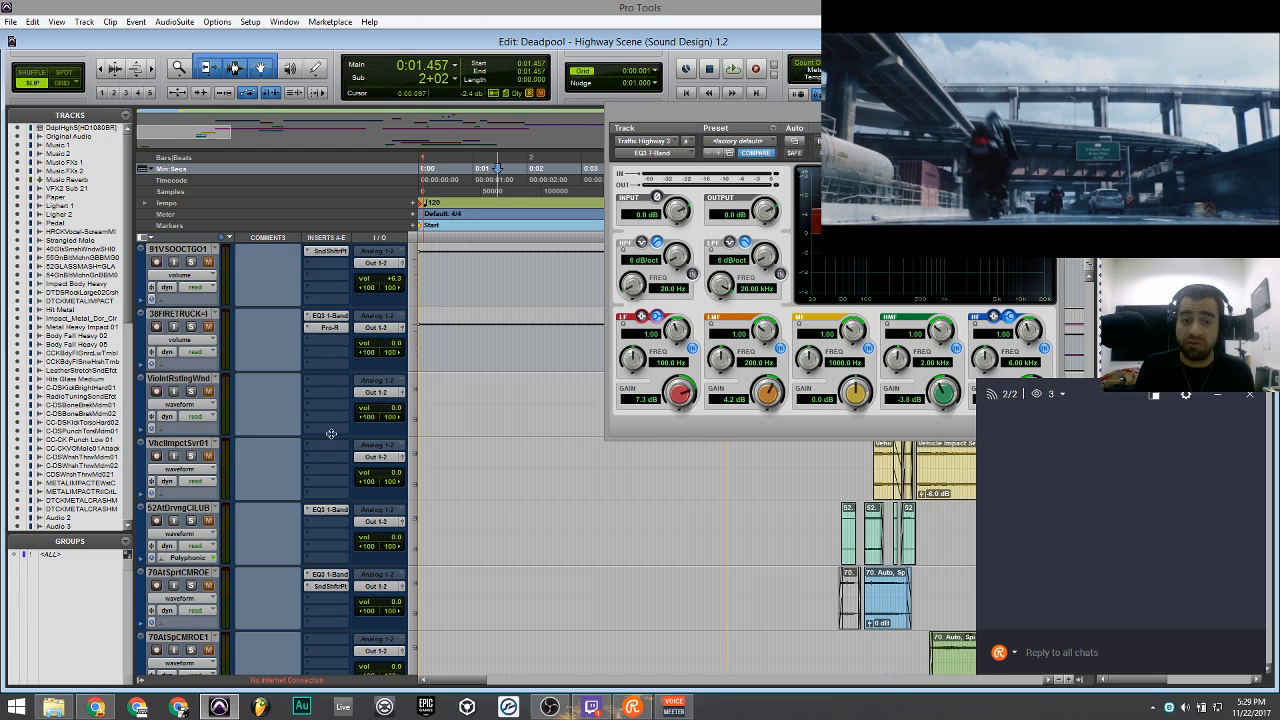
scroll(331, 432, down, 1)
scroll(332, 440, down, 3)
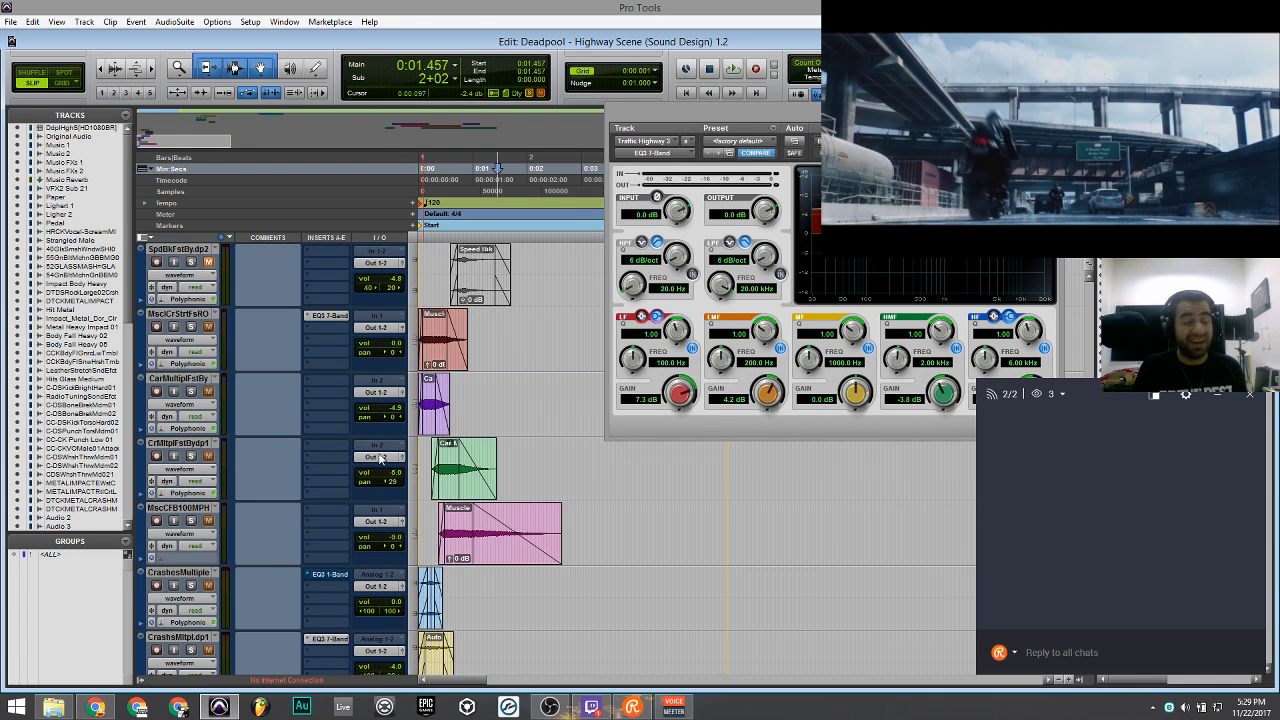
scroll(350, 454, down, 2)
scroll(565, 412, down, 3)
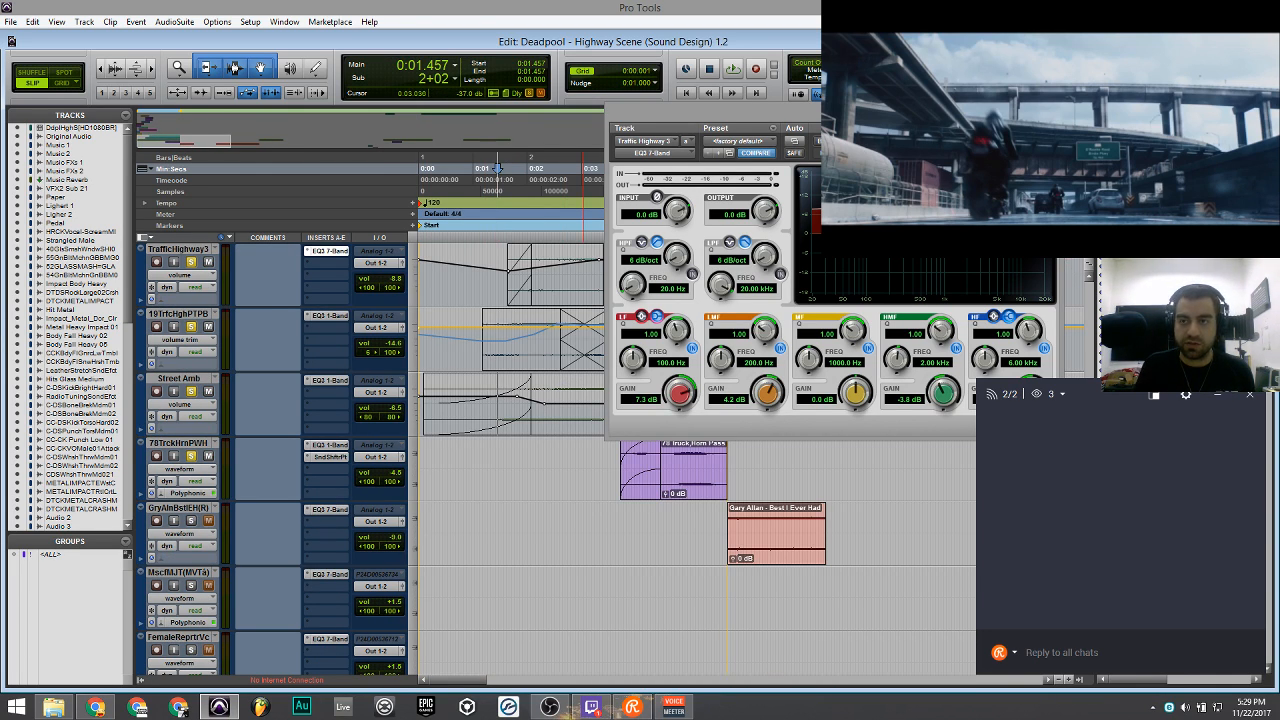
Bypass the inserts on the highway traffic, street ambience and truck horn tracks, and play them unprocessed from 0:01.102.
click(327, 250)
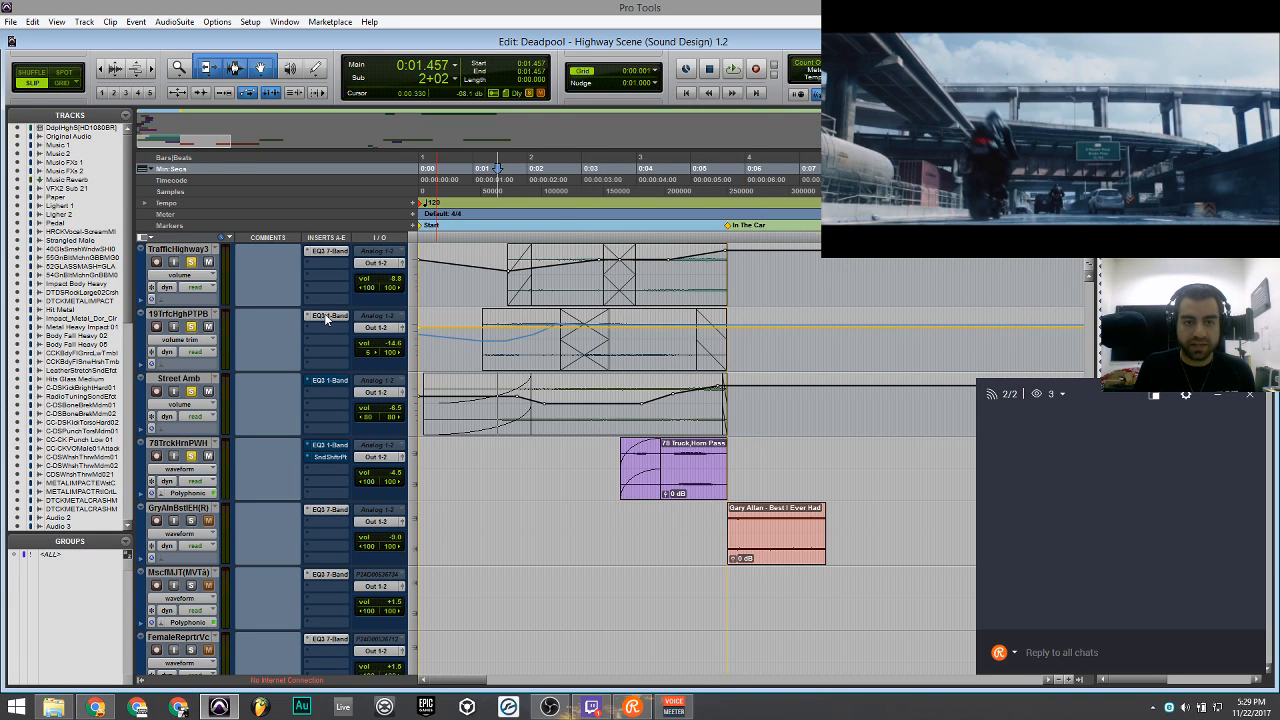
scroll(330, 260, up, 2)
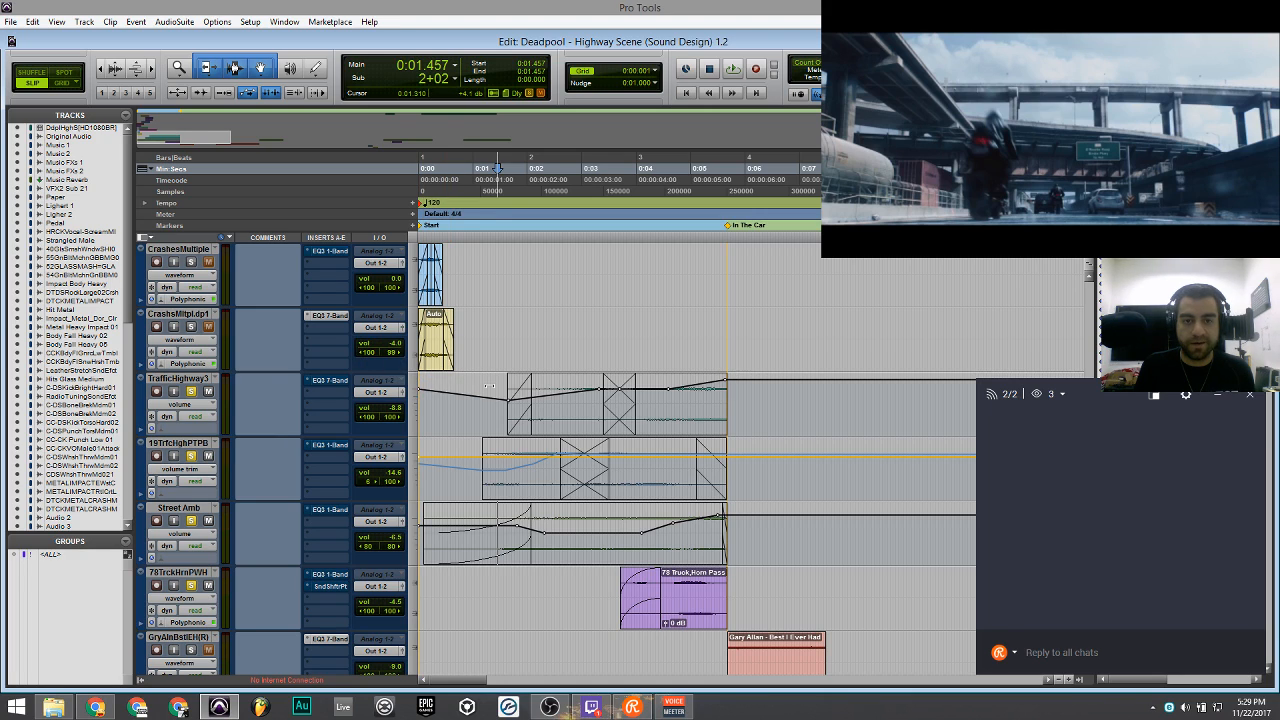
scroll(420, 385, down, 1)
click(478, 410)
key(space)
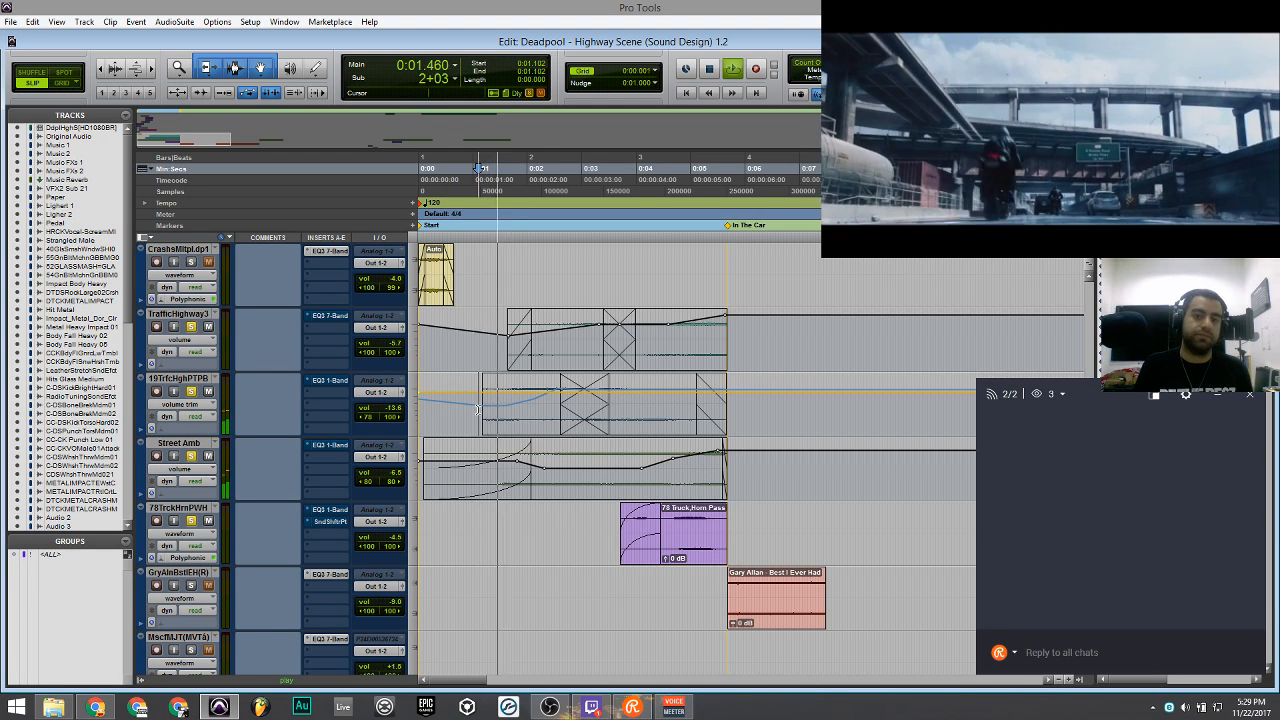
key(ctrl+bracketright)
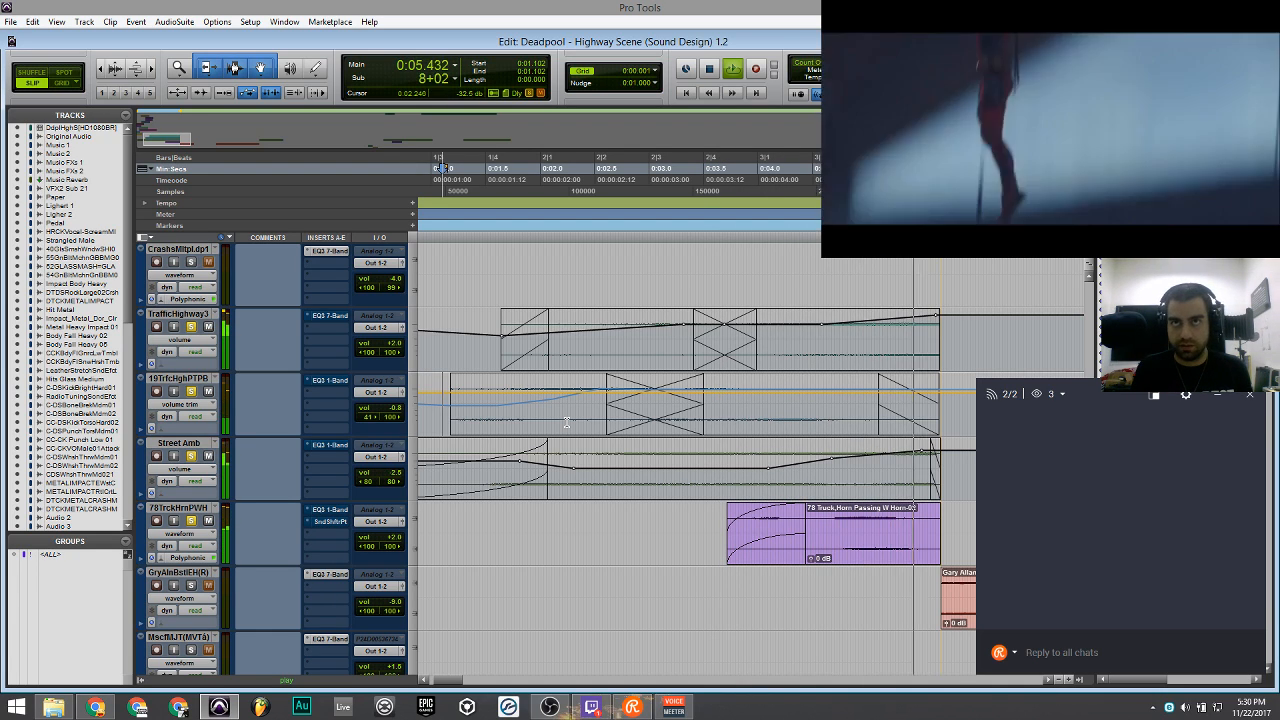
key(space)
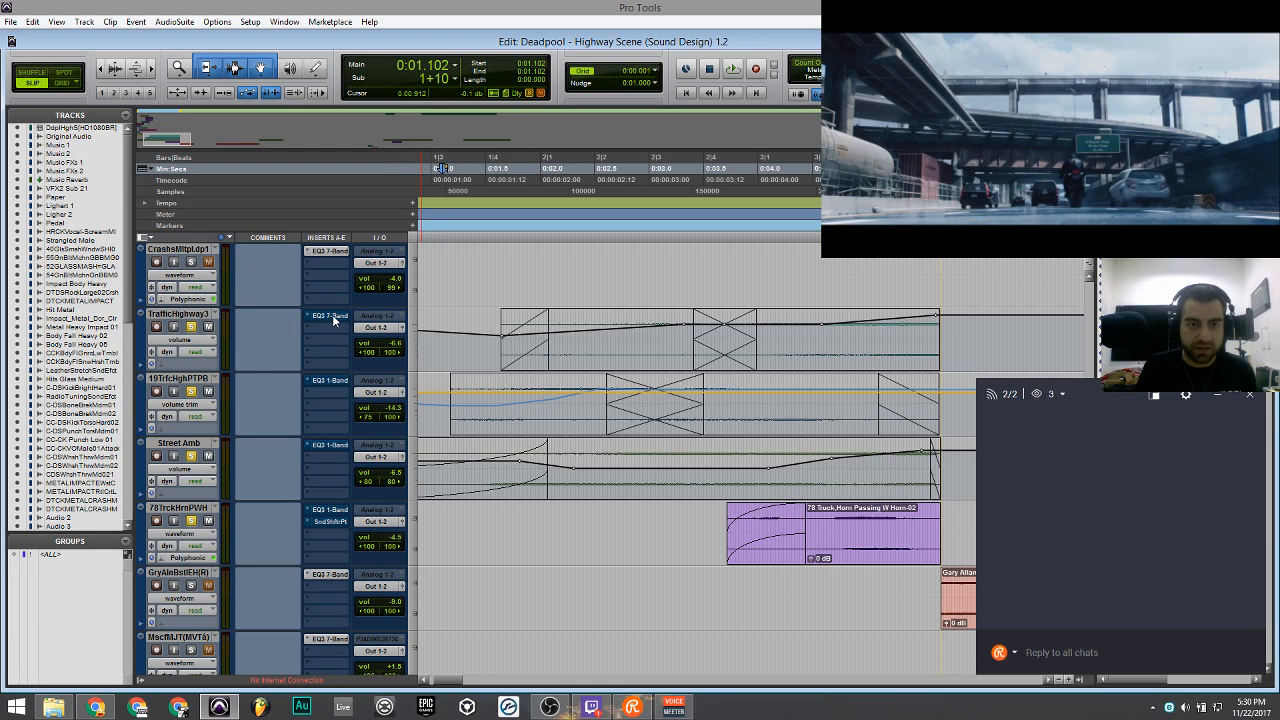
Re-enable the bypassed inserts and review the EQ settings of the highway traffic, street ambience and truck horn tracks.
ctrl+click(334, 516)
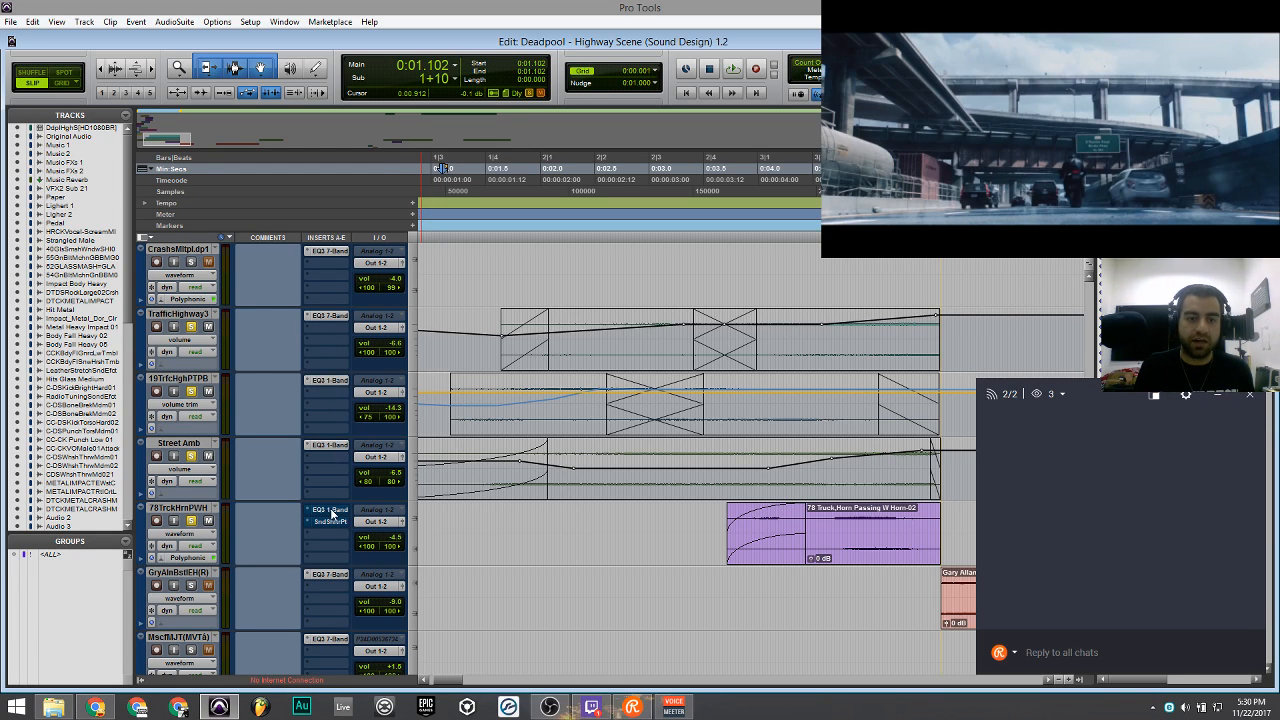
click(334, 315)
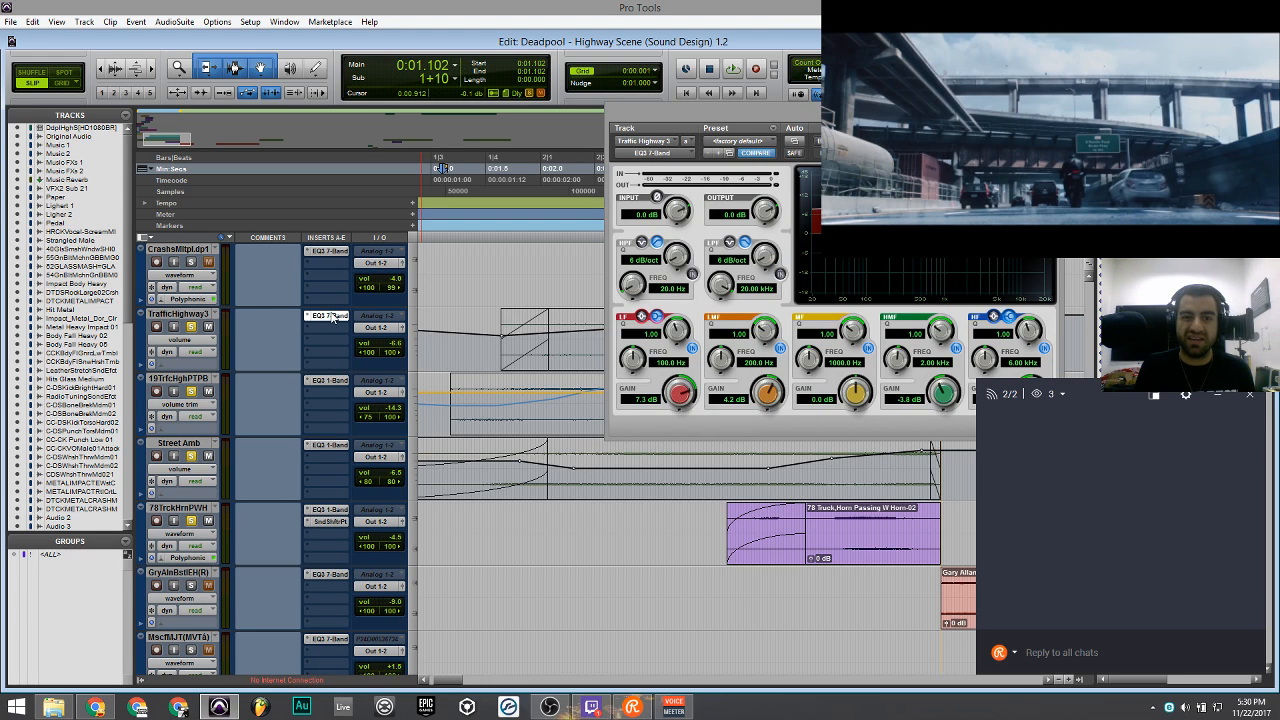
click(333, 381)
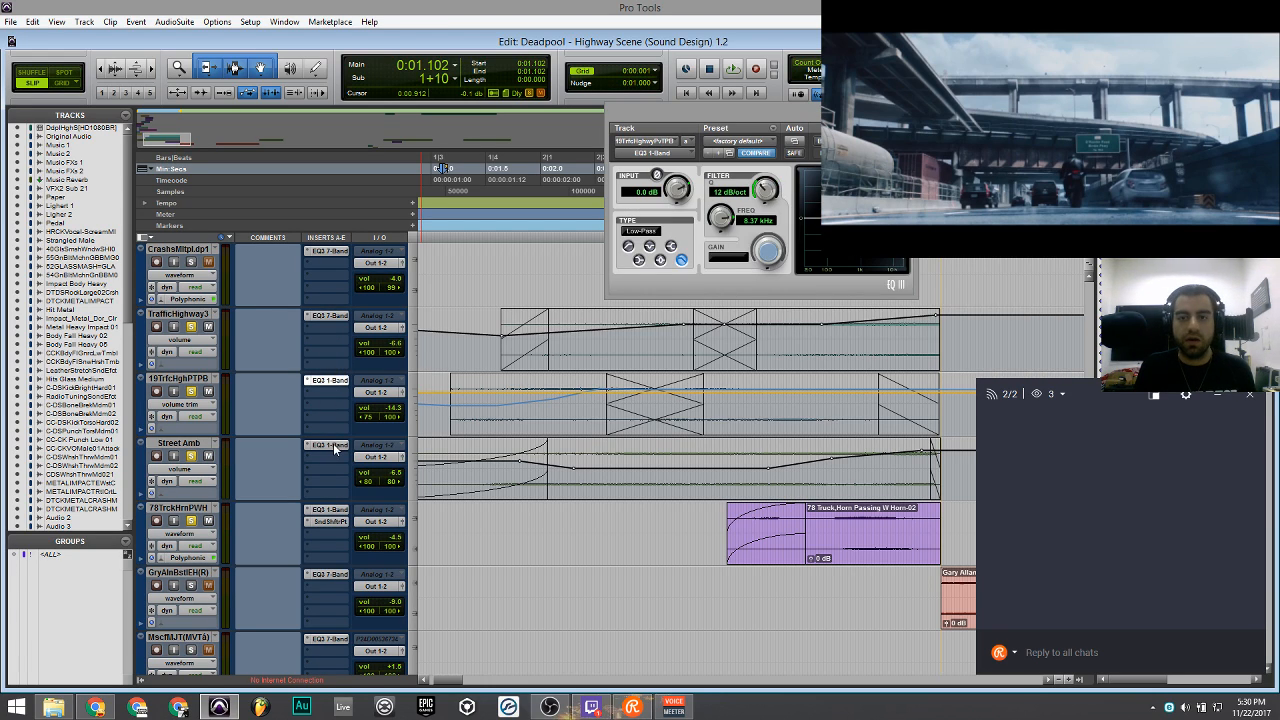
click(334, 445)
click(334, 509)
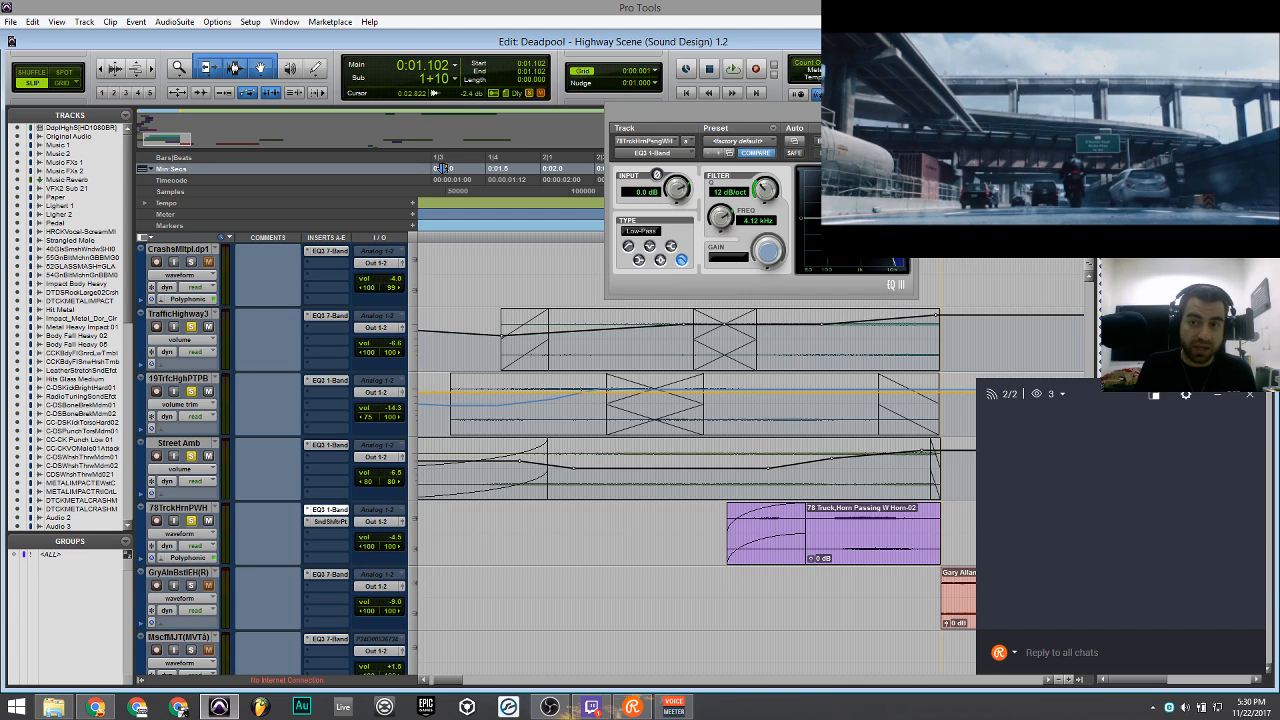
click(334, 509)
Play the highway traffic, street ambience and truck horn tracks with their EQs active from 0:01.120.
click(609, 344)
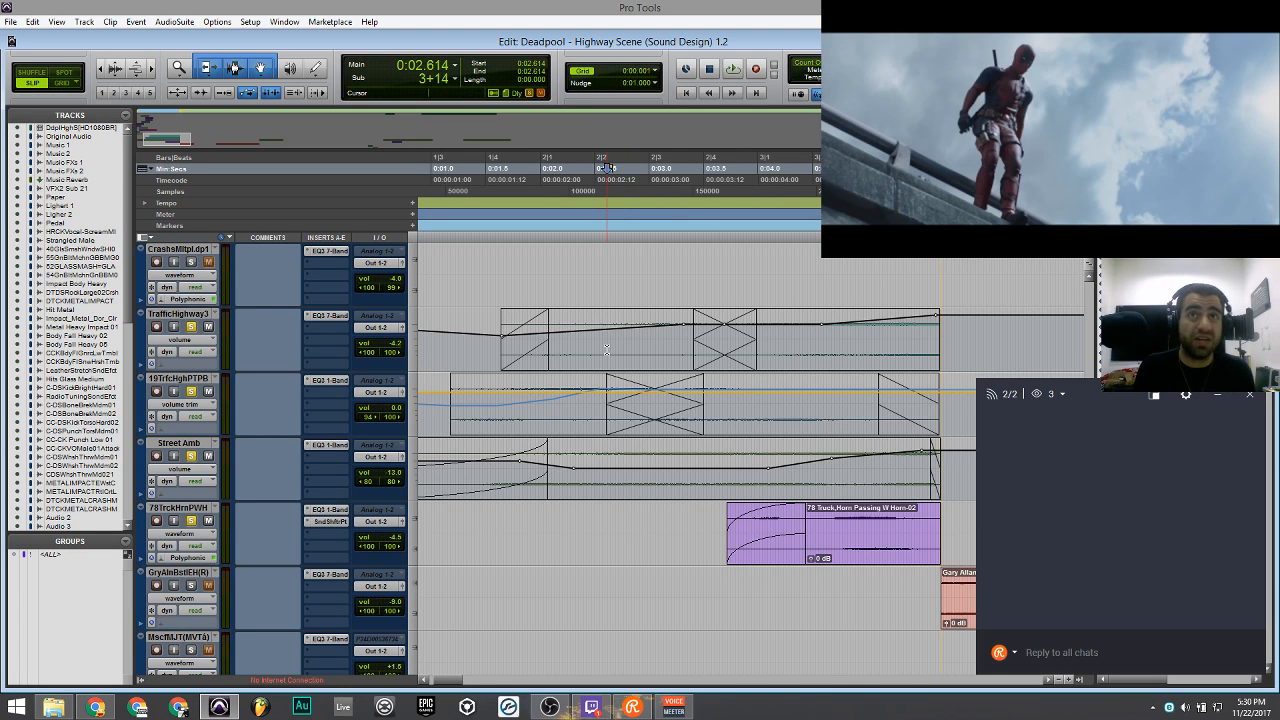
click(444, 407)
key(space)
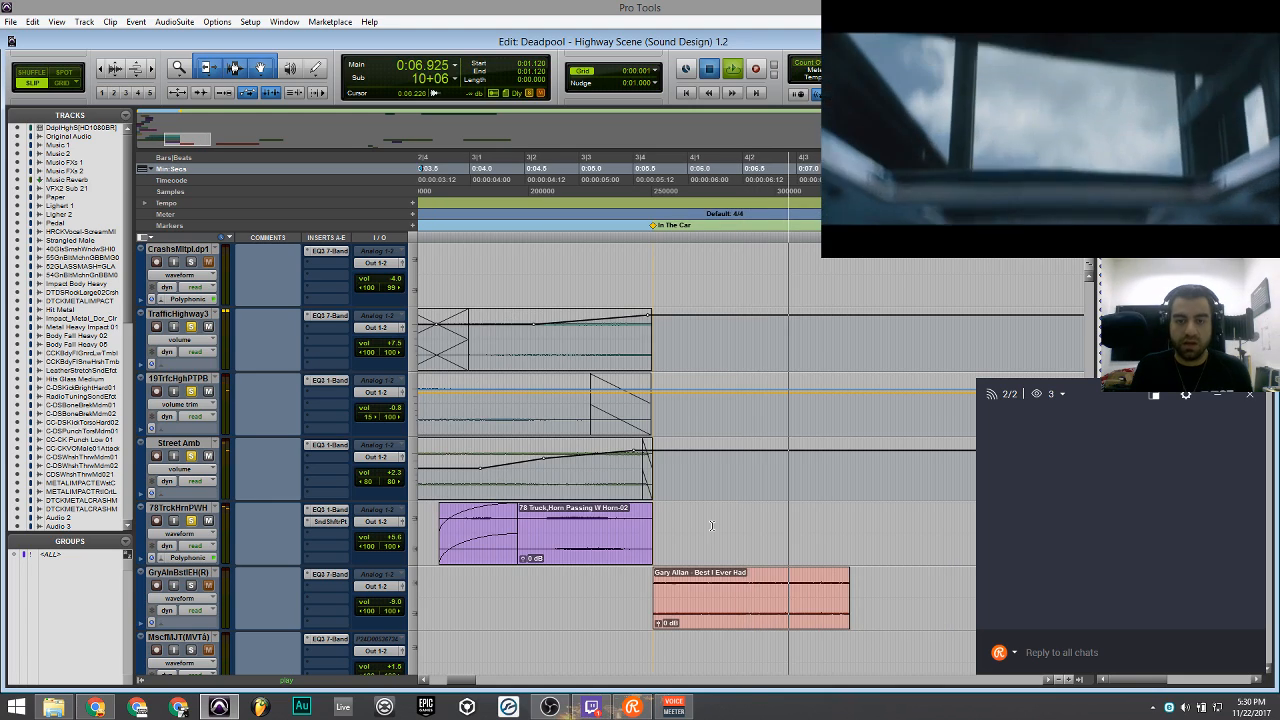
key(space)
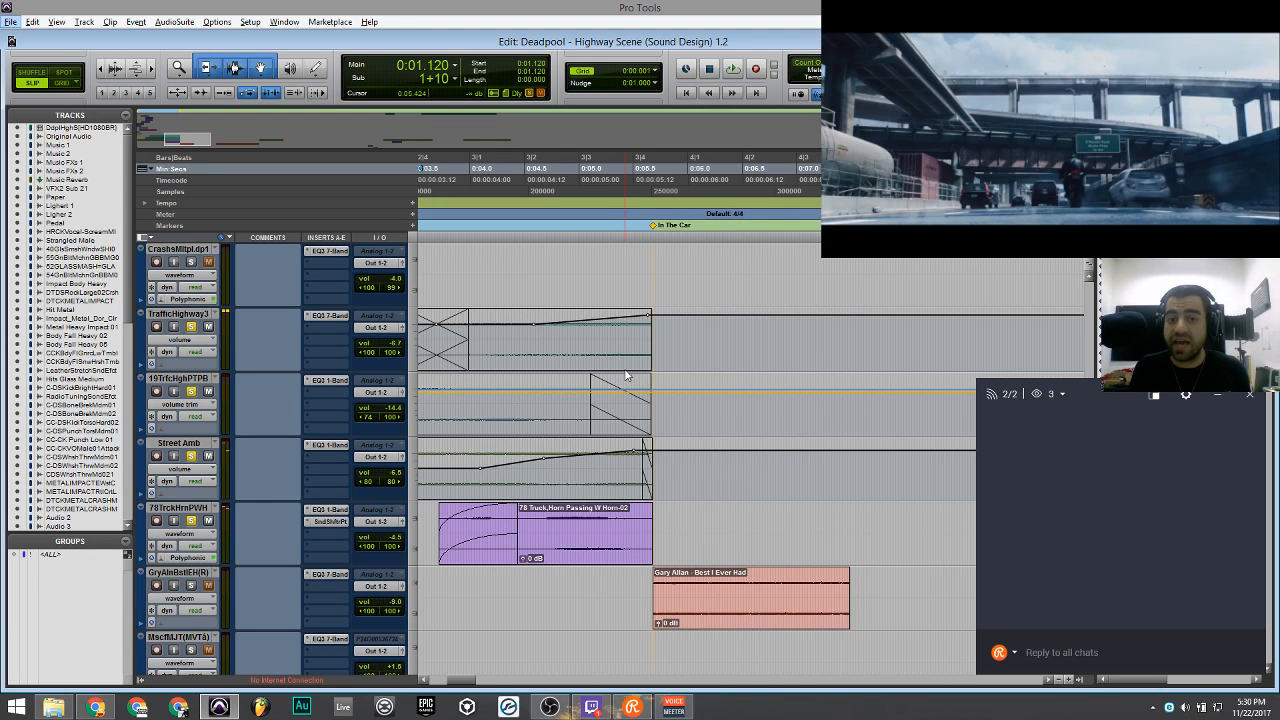
Leave only the Traffic Highway 3 track soloed and play it from 0:01.585, checking its full track name.
scroll(540, 355, left, 5)
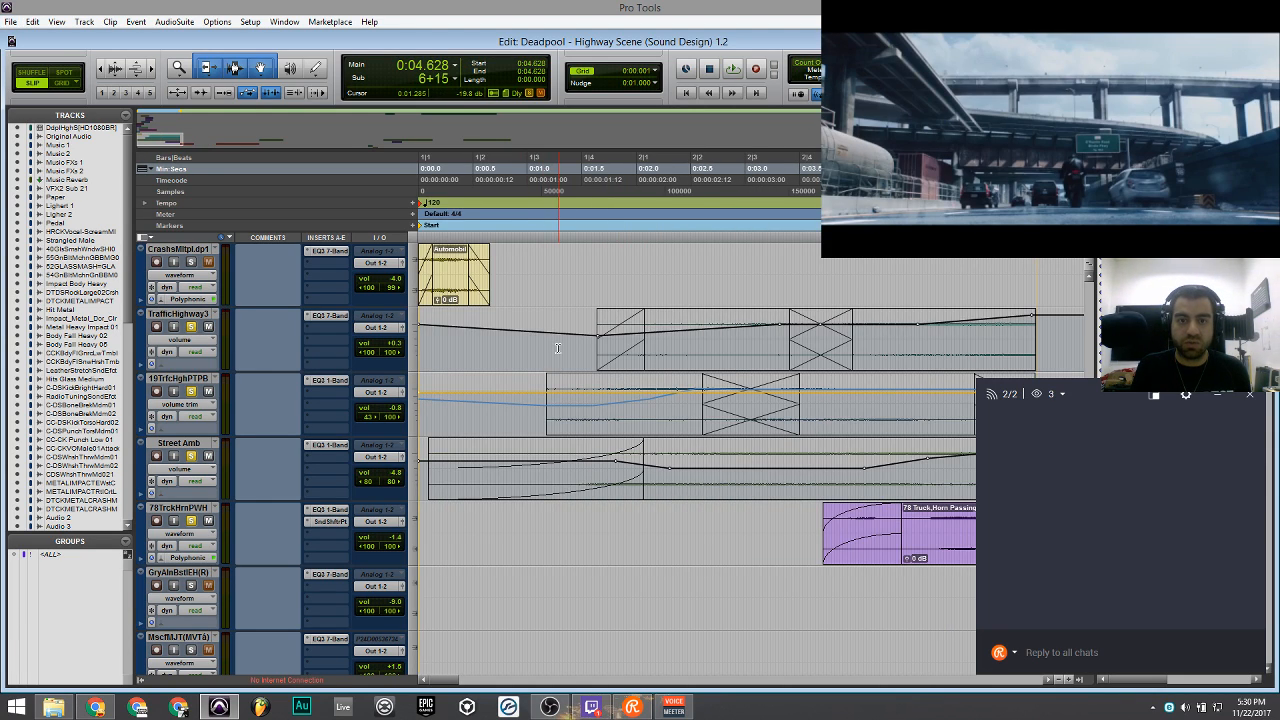
click(591, 344)
key(space)
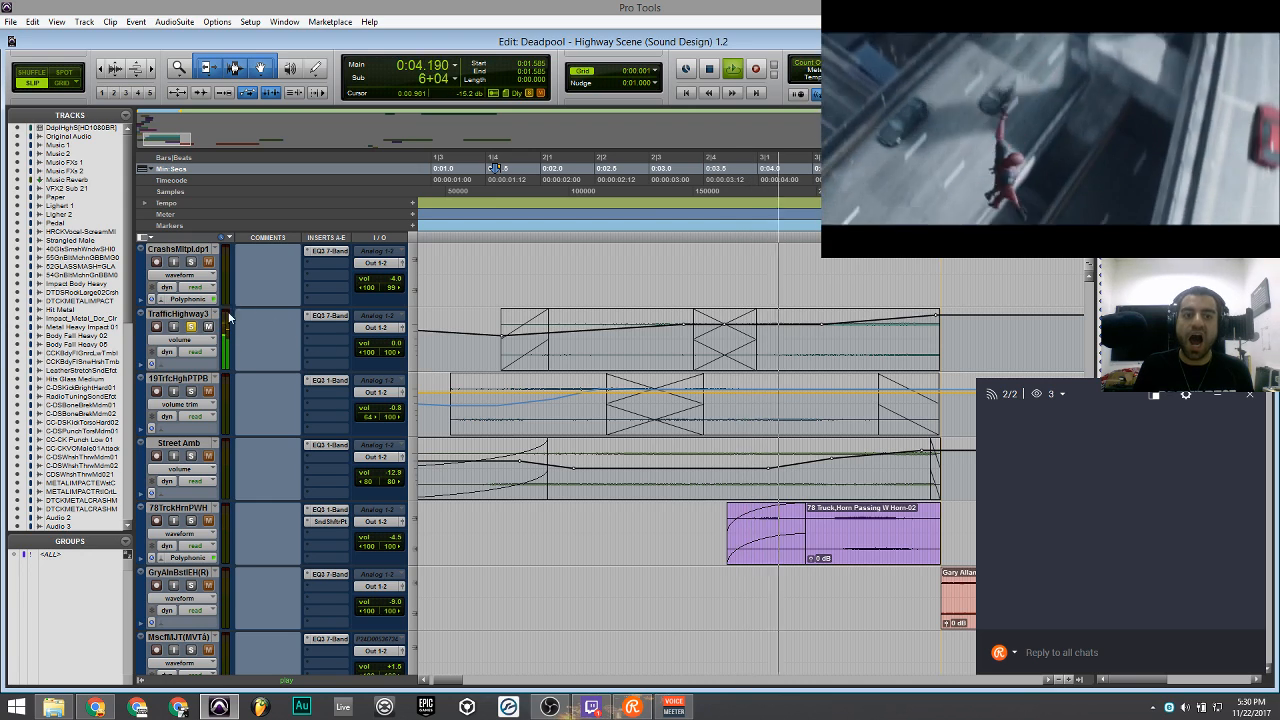
double_click(196, 316)
key(Return)
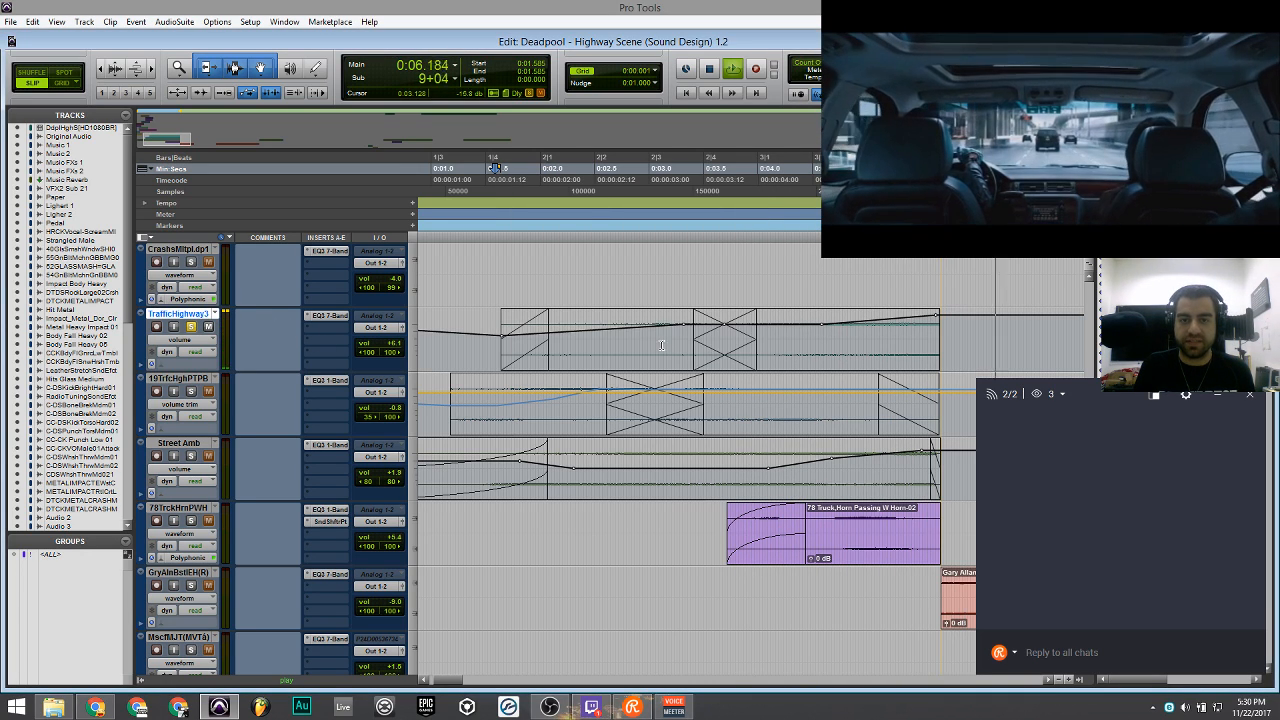
key(space)
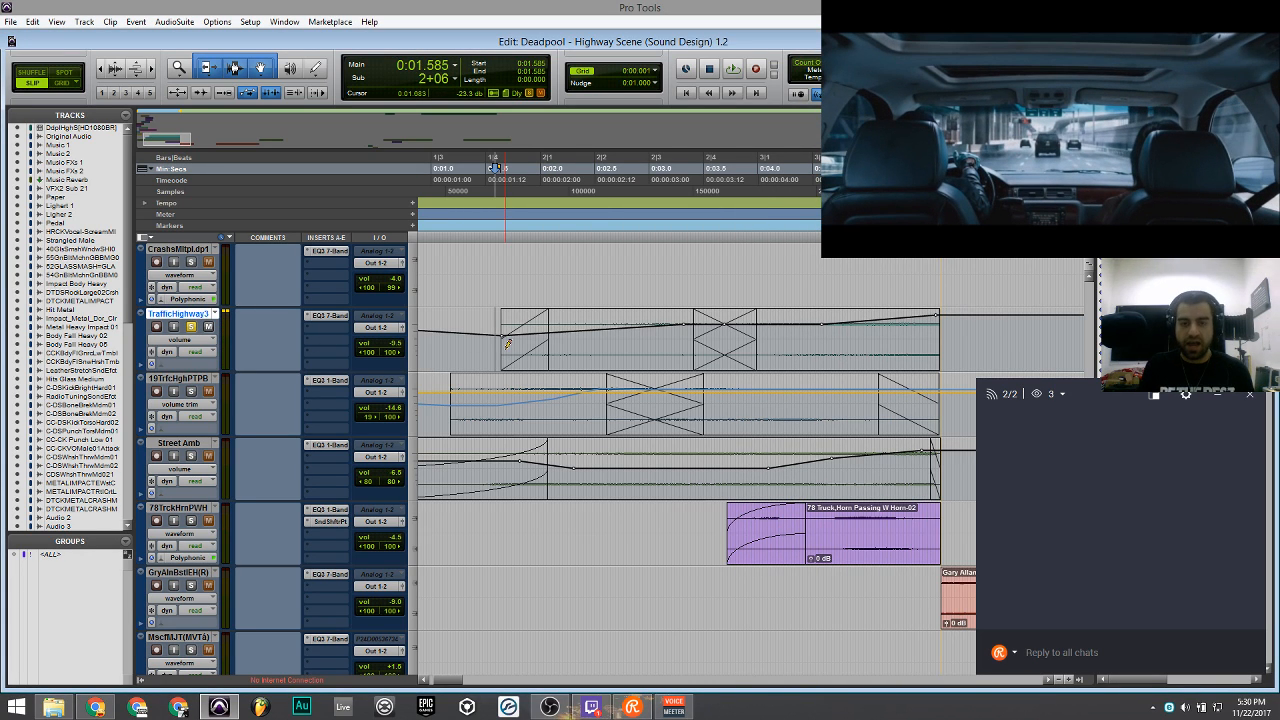
Switch the Traffic Highway 3 track to waveform view and check the name of its first clip without renaming it.
key(ctrl+minus)
click(614, 352)
double_click(614, 352)
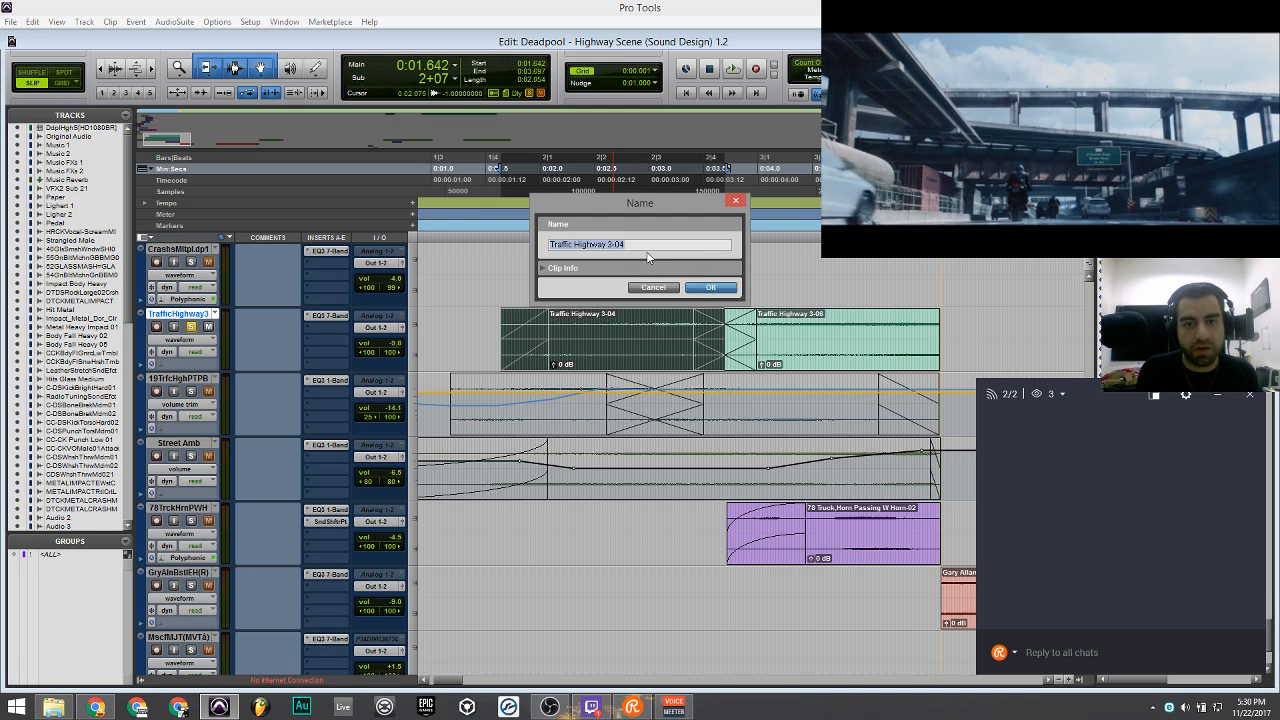
click(668, 291)
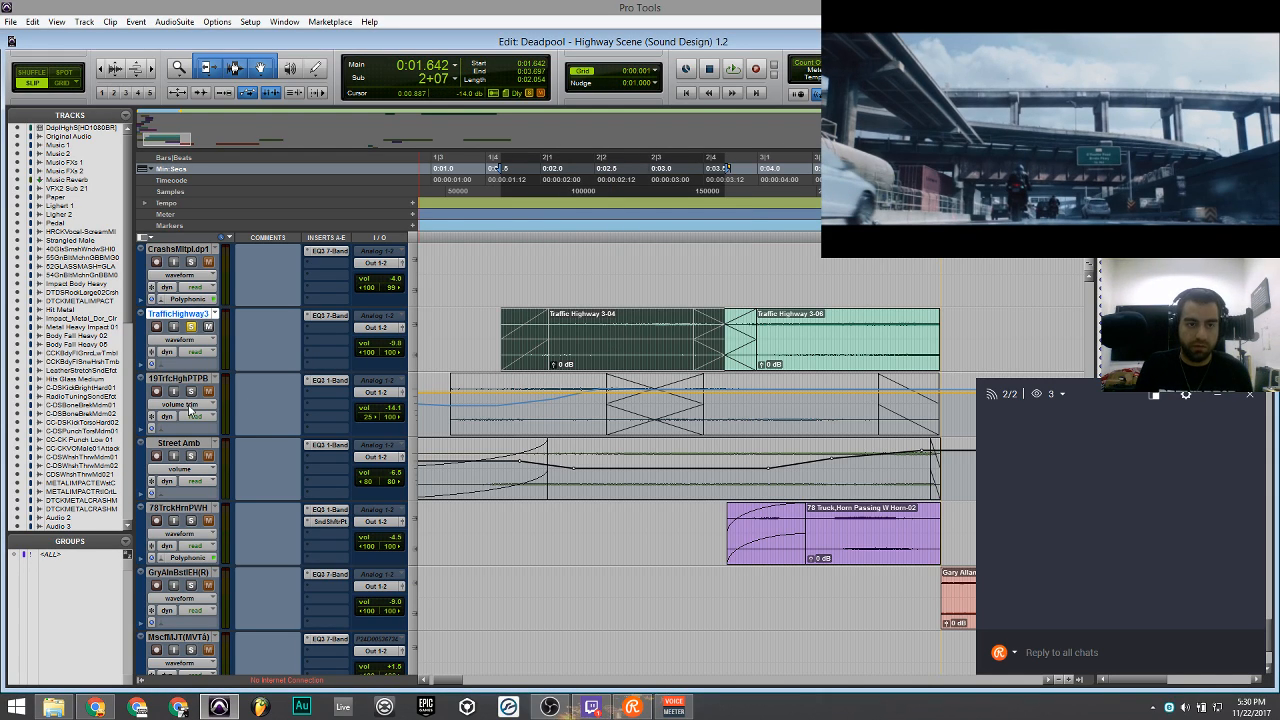
Solo only the 19 Traffic Highway track, play it from 0:01.108 and switch it to waveform view.
click(465, 413)
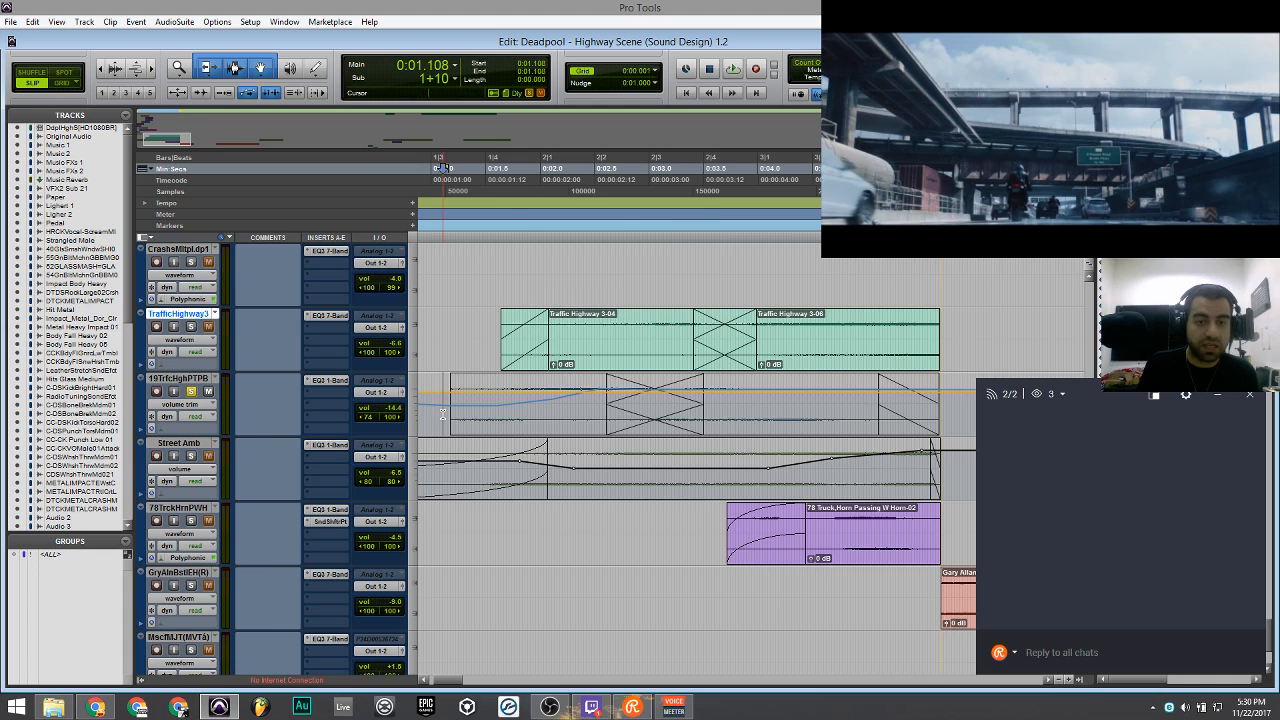
key(space)
key(ctrl+minus)
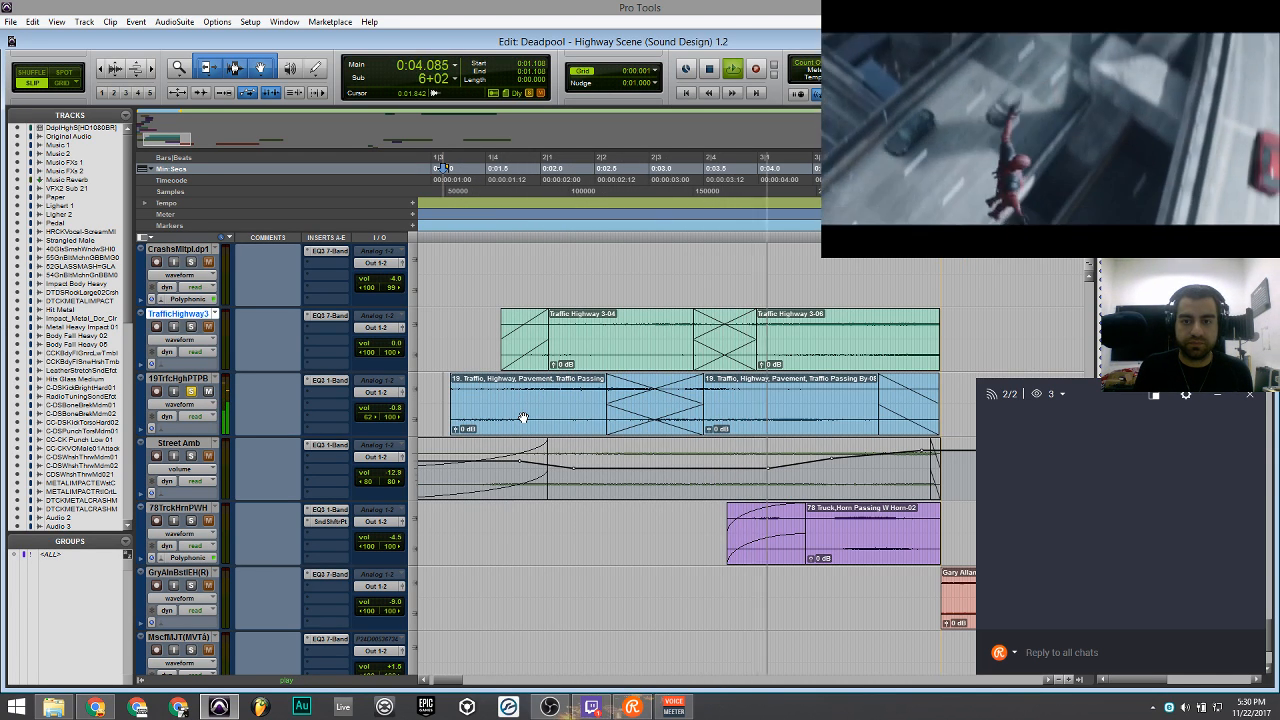
click(191, 391)
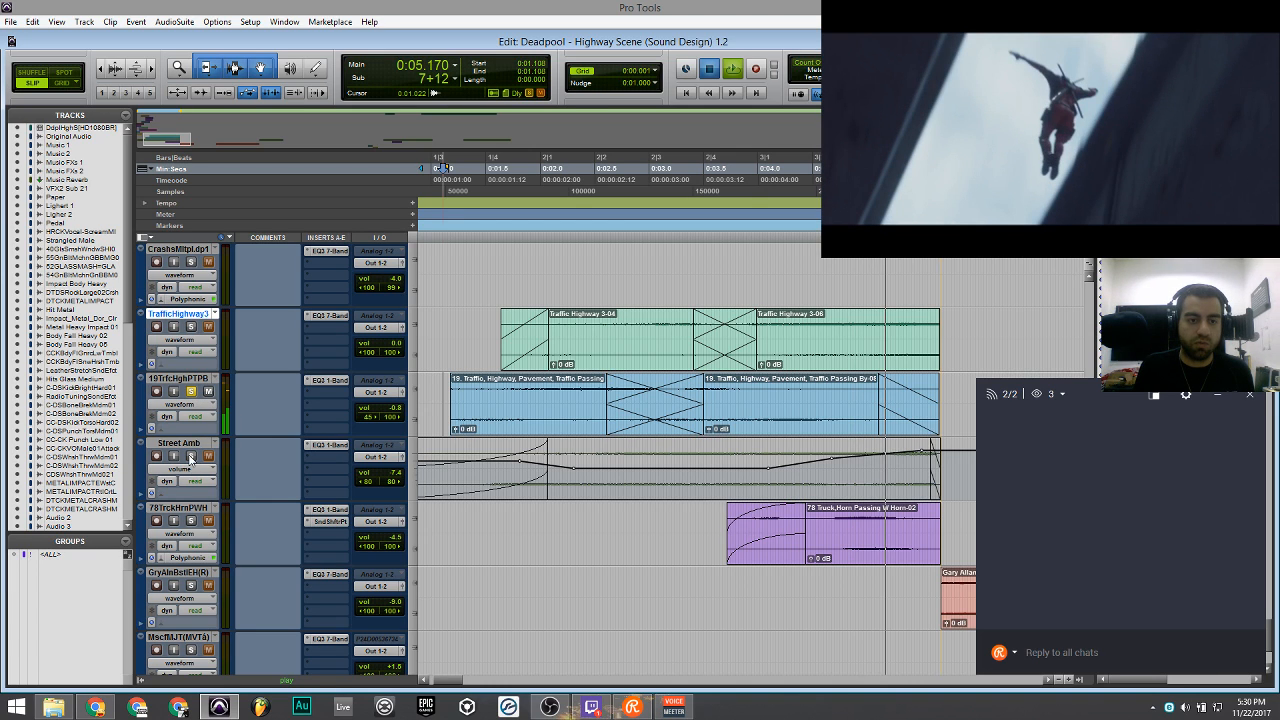
key(space)
Solo the Street Amb track on its own and play it from 0:01.108.
click(191, 456)
key(space)
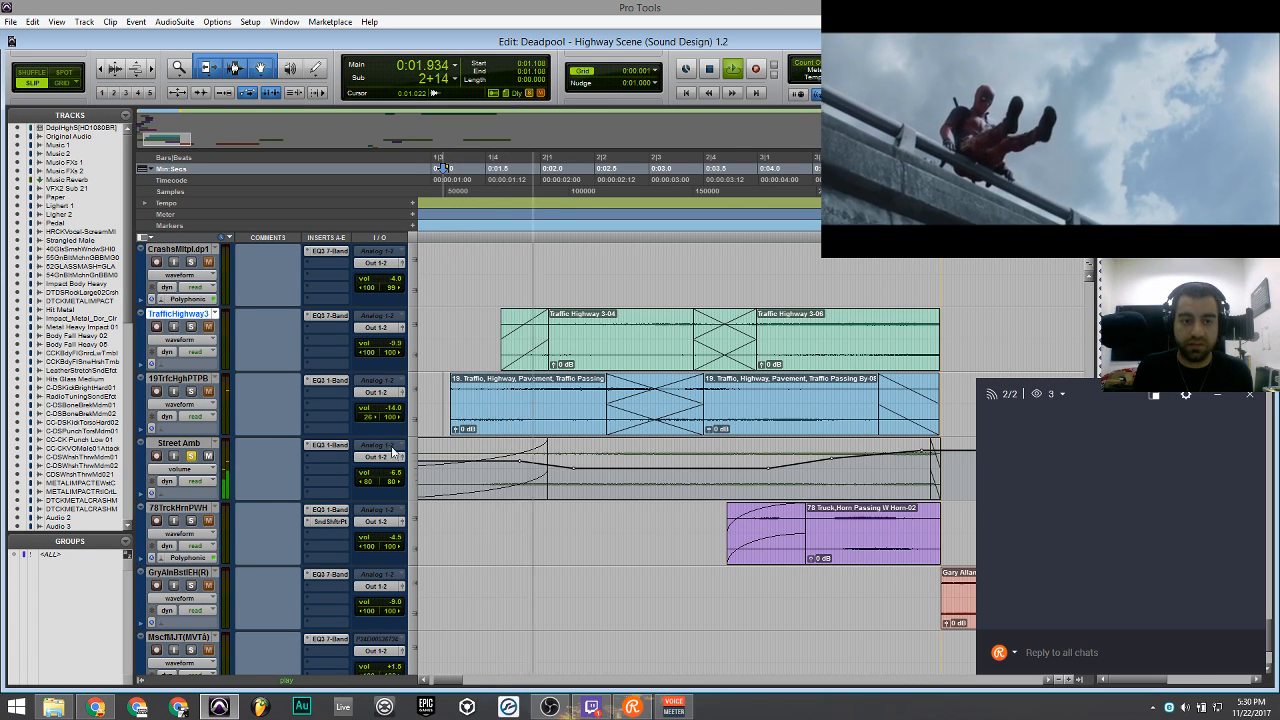
scroll(380, 449, down, 1)
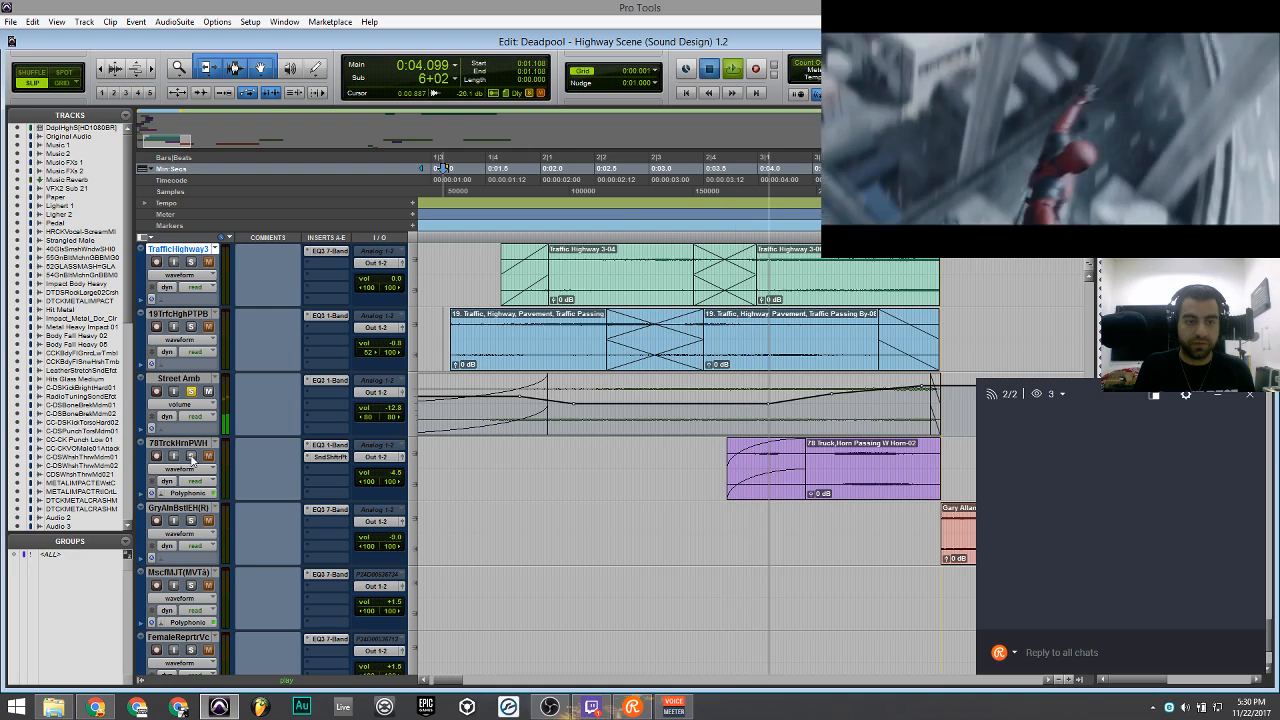
key(space)
Solo the truck horn track instead of Street Amb and play it from 0:03.569.
click(191, 391)
click(191, 456)
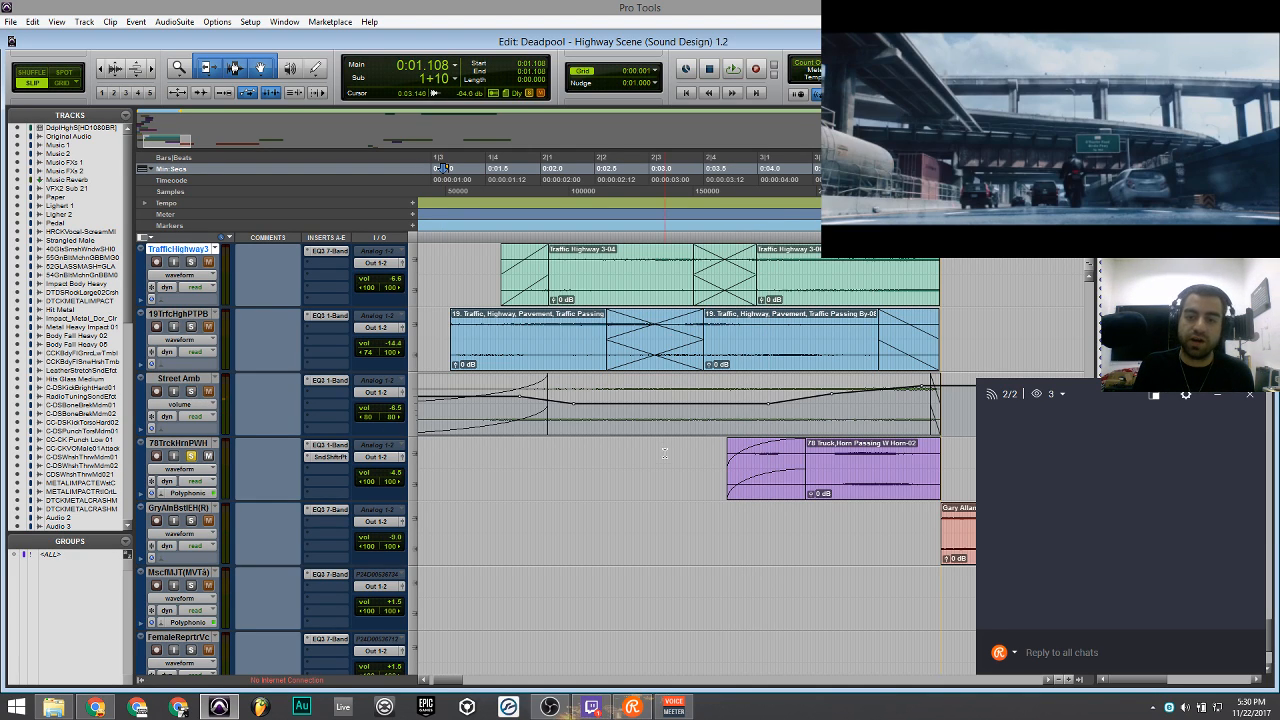
click(710, 463)
key(space)
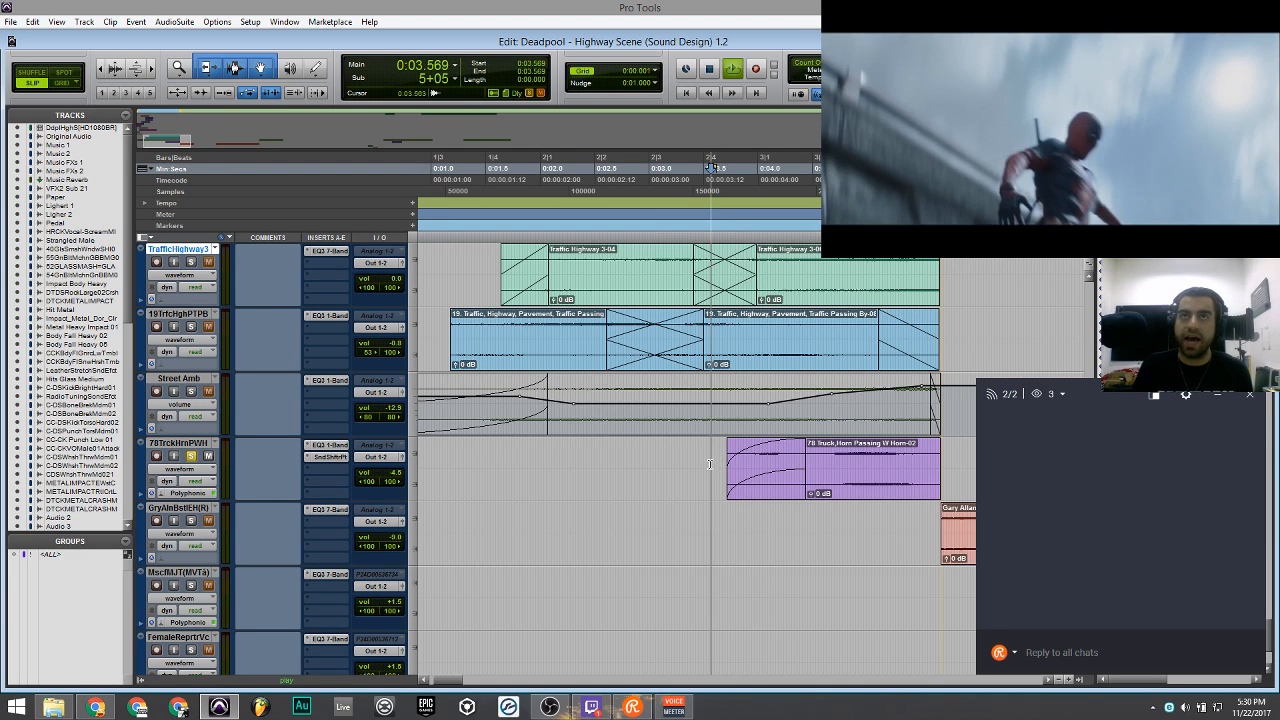
key(space)
key(space)
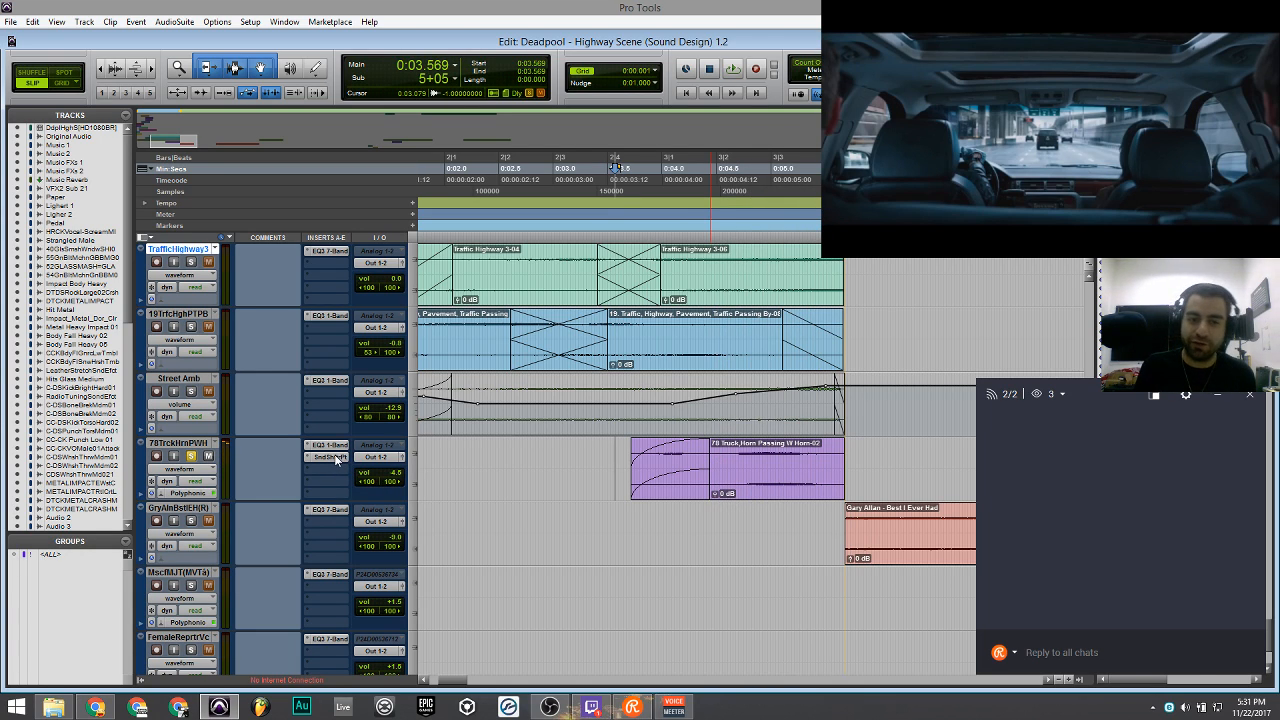
Bypass the truck horn track's SoundShifter and EQ3 1-Band inserts in turn, playing the track from 0:03.446 each time.
click(323, 458)
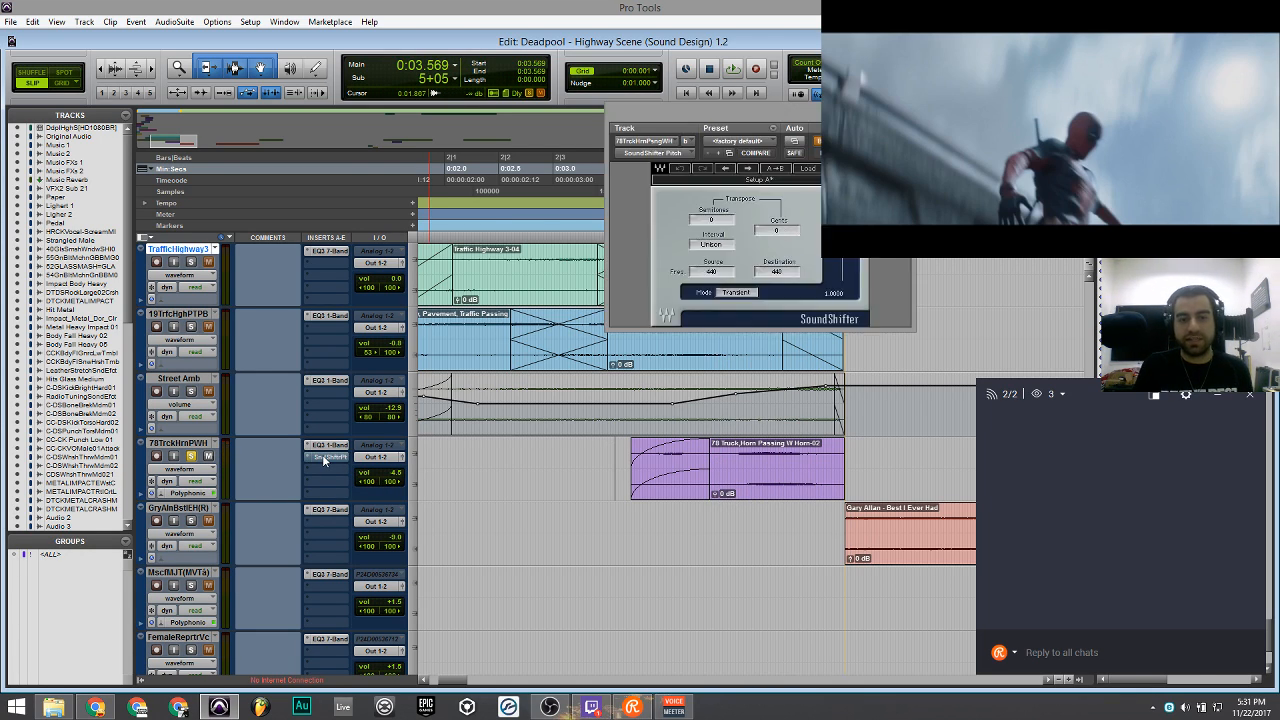
click(323, 458)
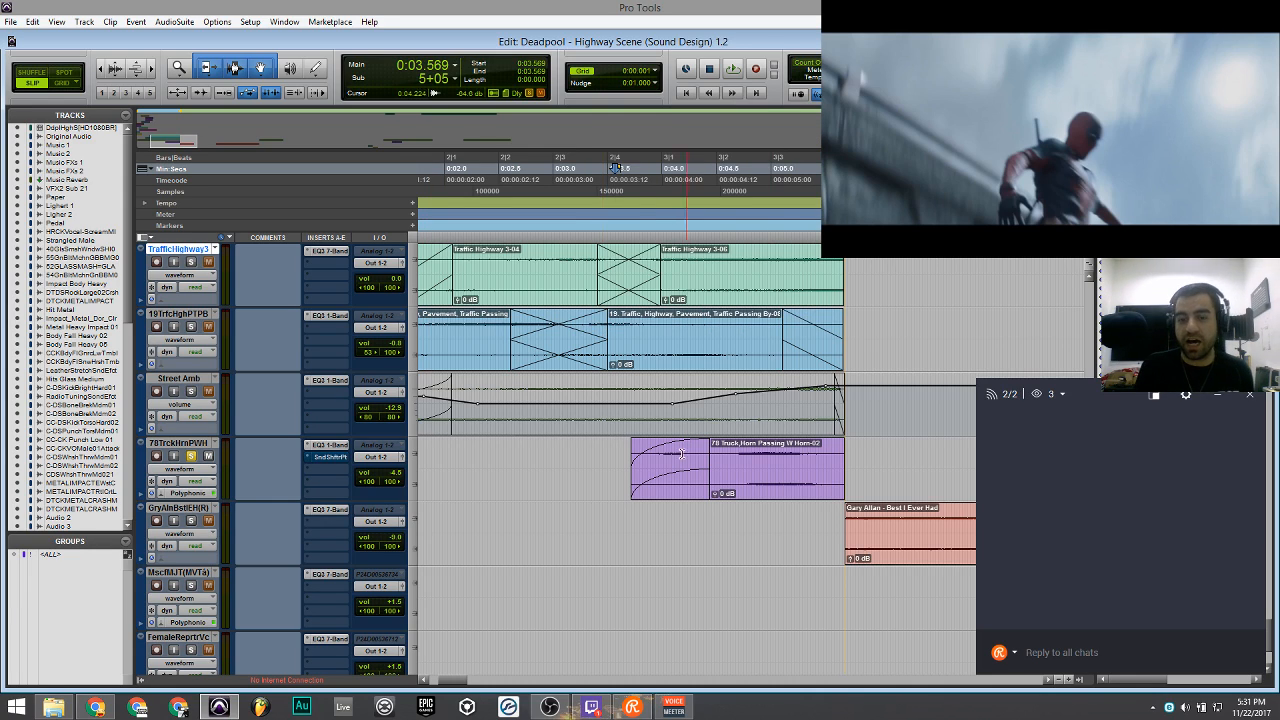
click(602, 465)
scroll(602, 465, right, 2)
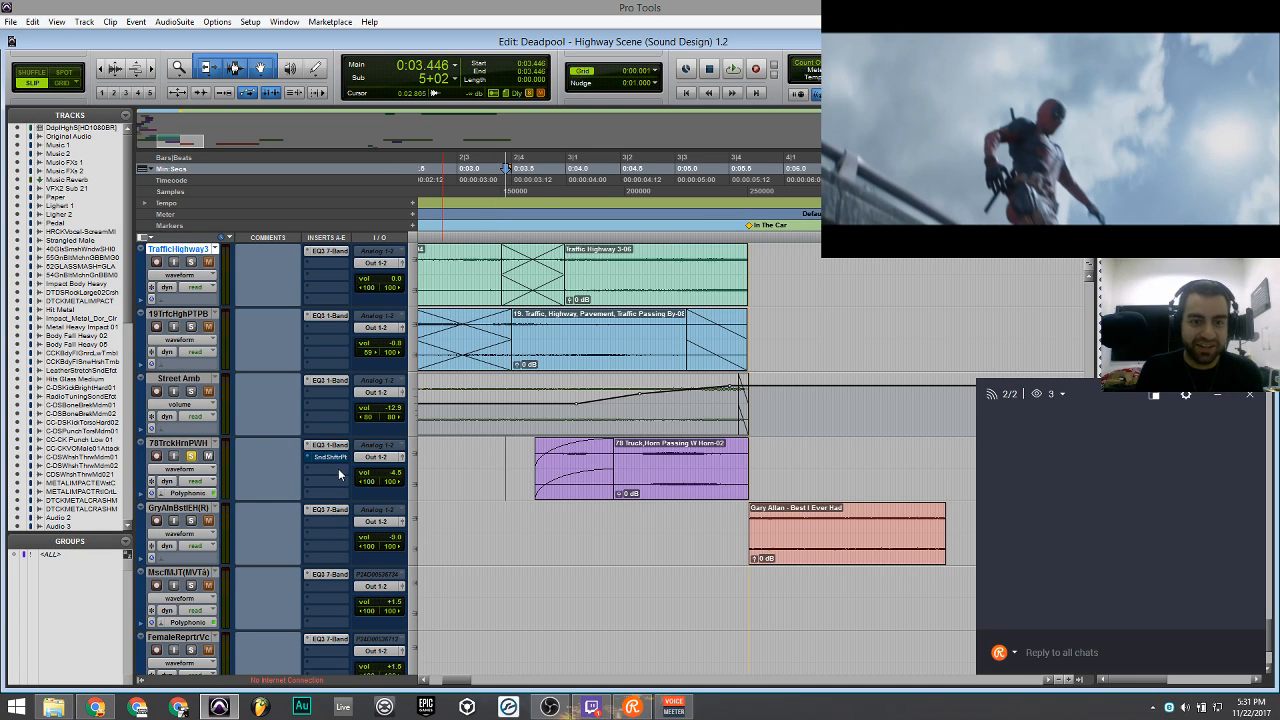
key(space)
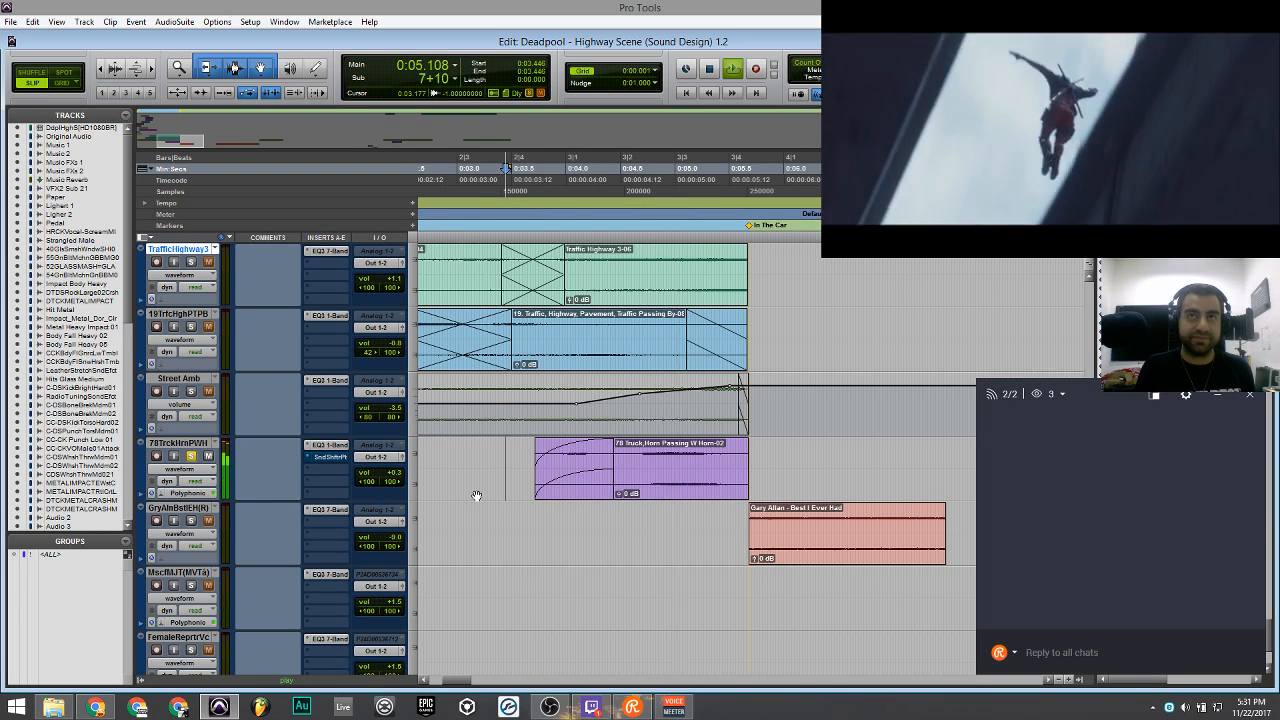
key(space)
key(space)
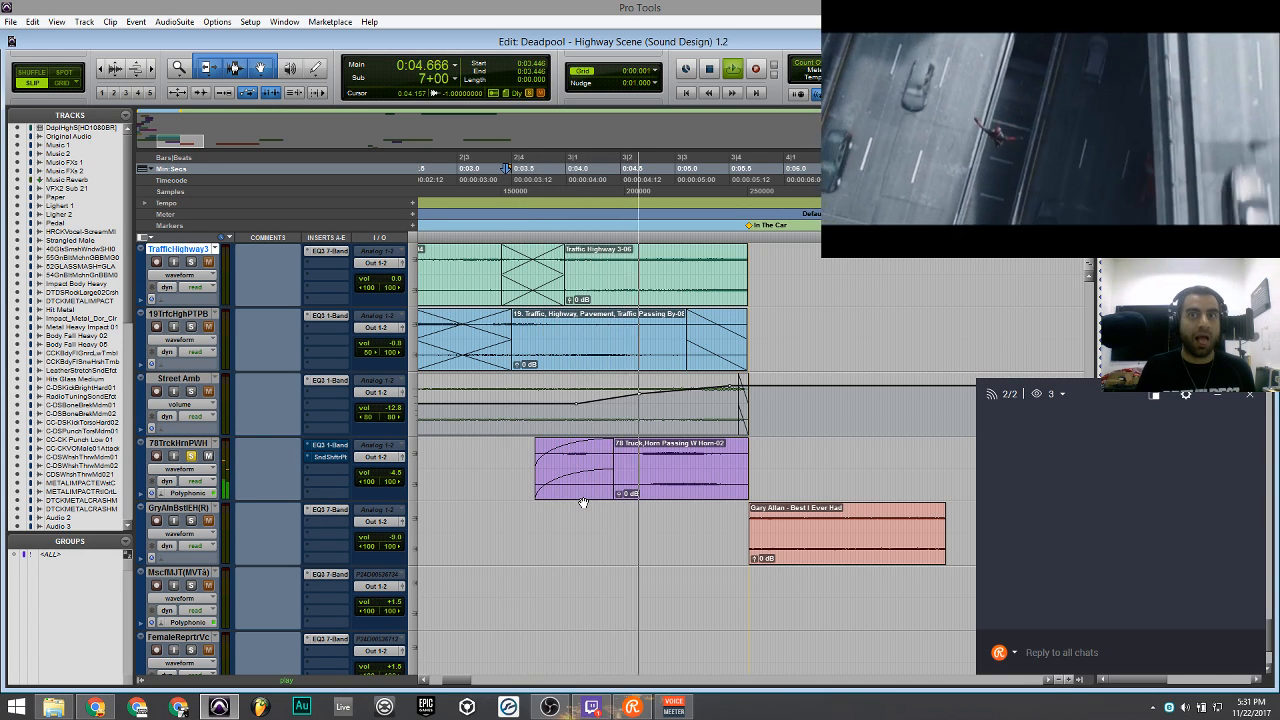
key(space)
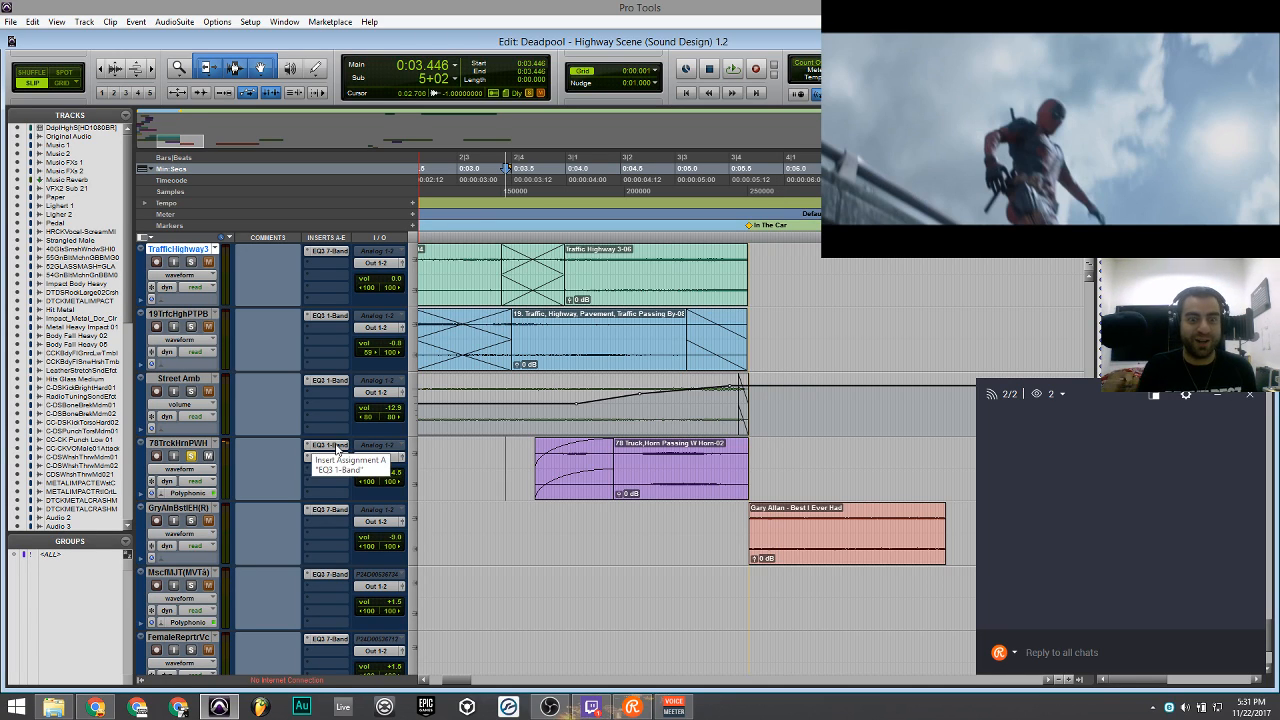
Re-enable the truck horn's inserts and play it with the SoundShifter window open to watch its pitch automation.
click(329, 457)
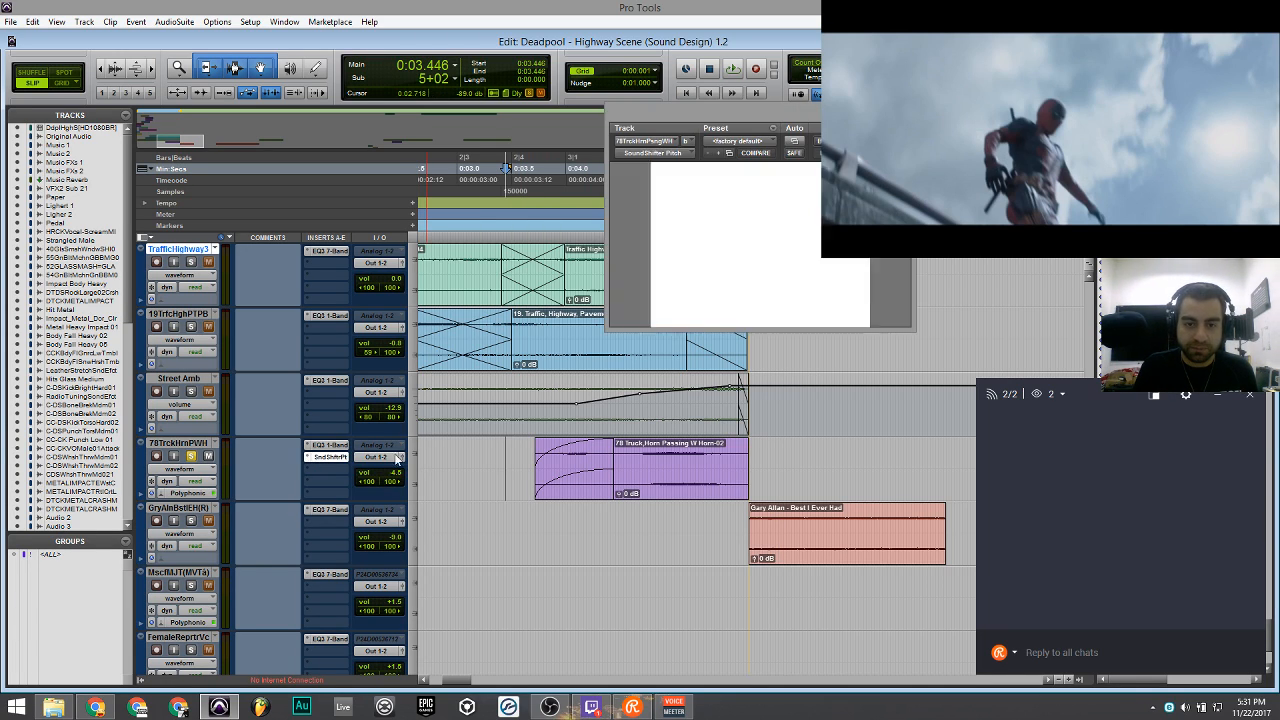
key(space)
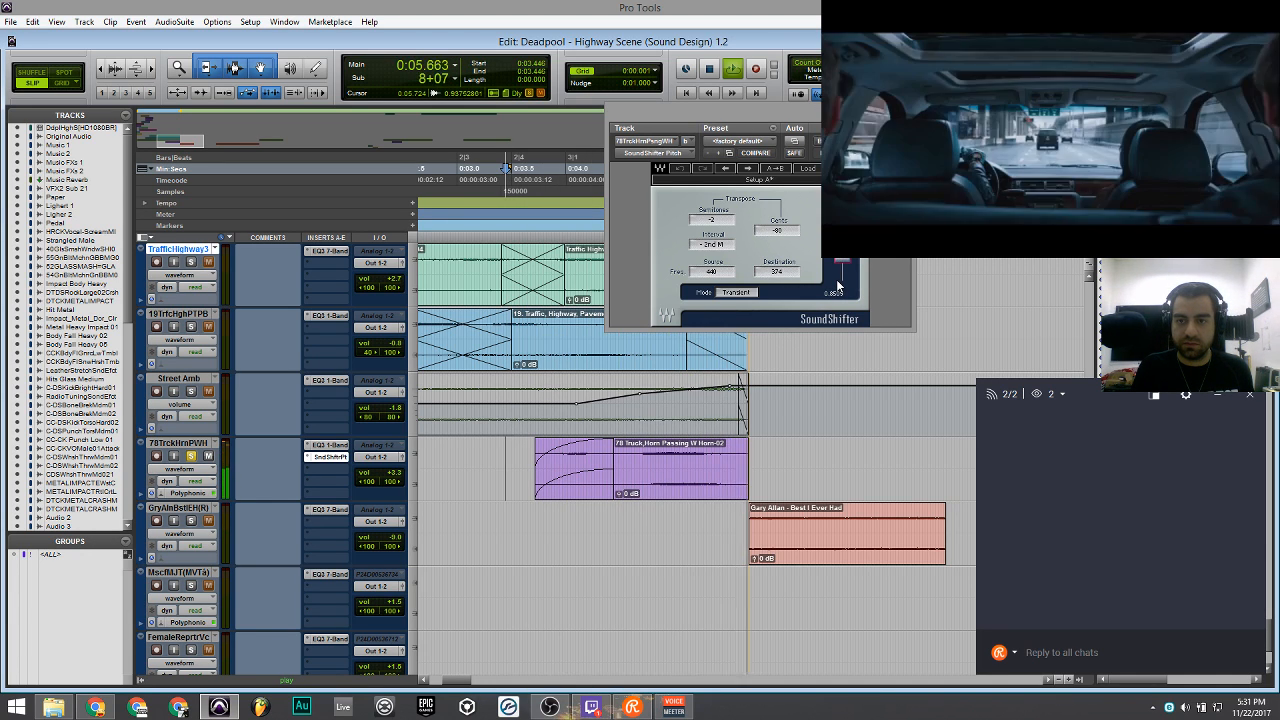
key(space)
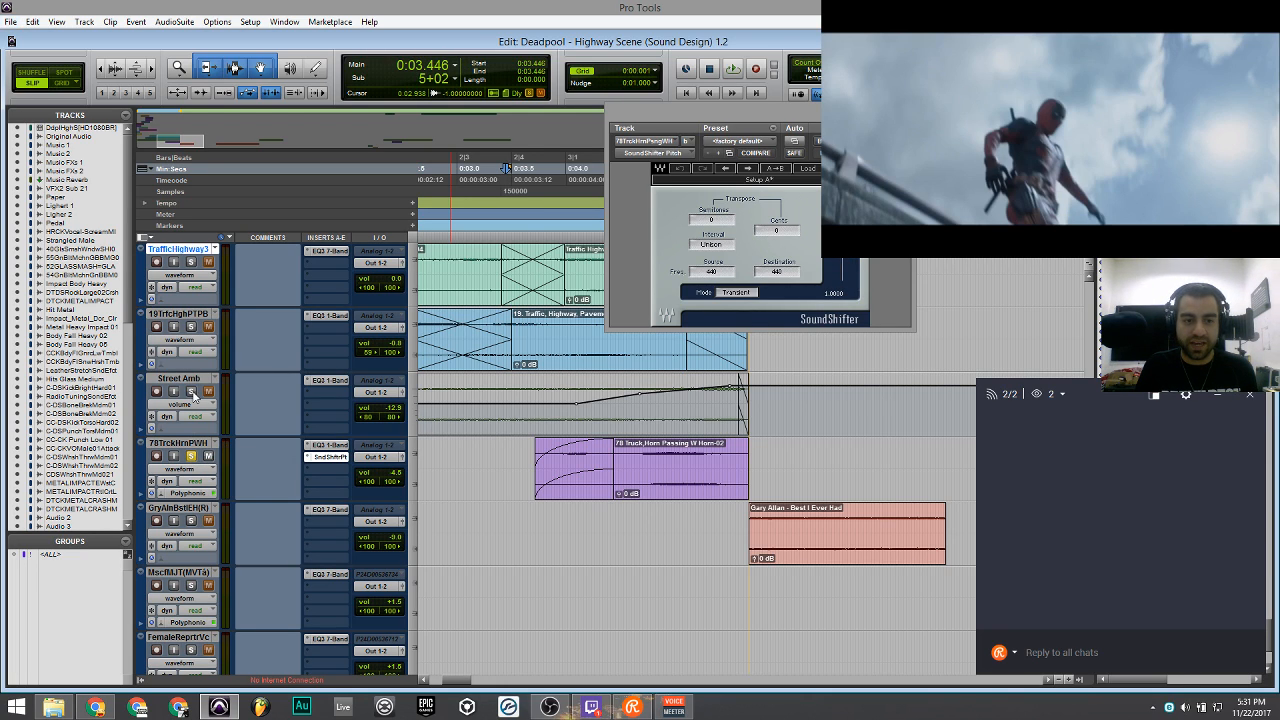
Add the Street Amb and both highway traffic tracks to the solo, play them with the truck horn, and close the SoundShifter.
click(191, 391)
click(191, 326)
click(191, 262)
key(space)
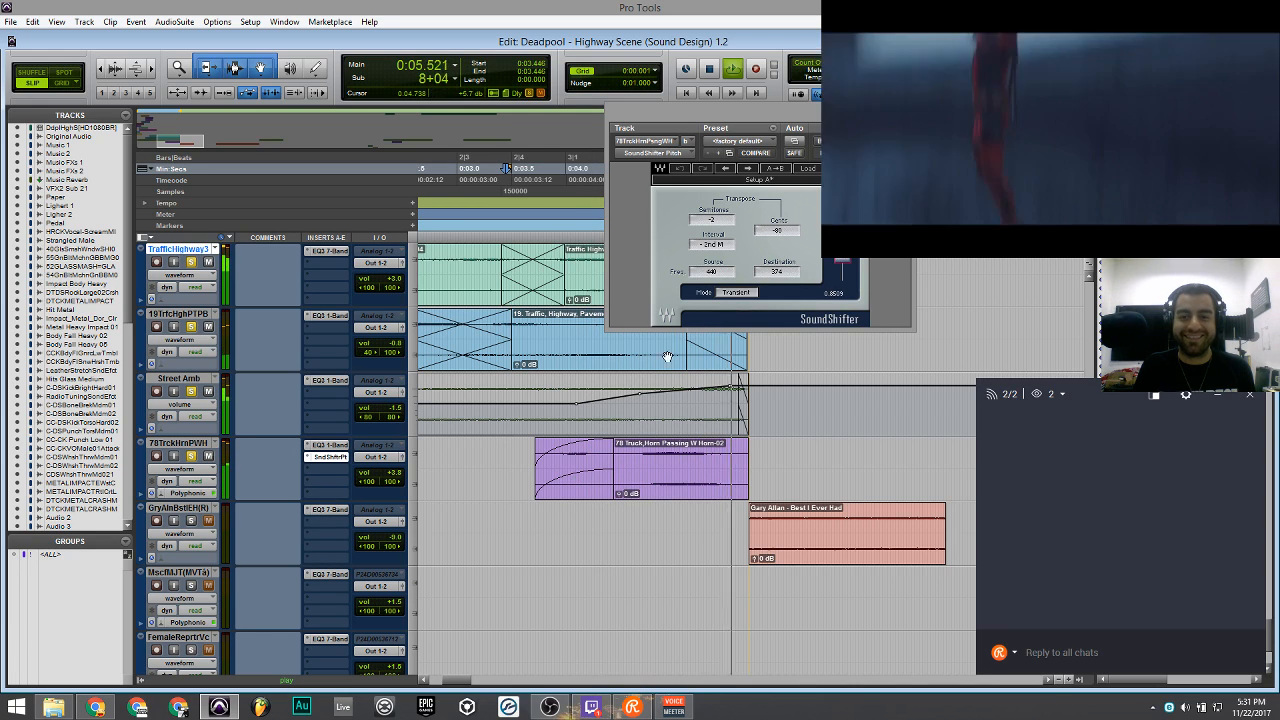
click(709, 68)
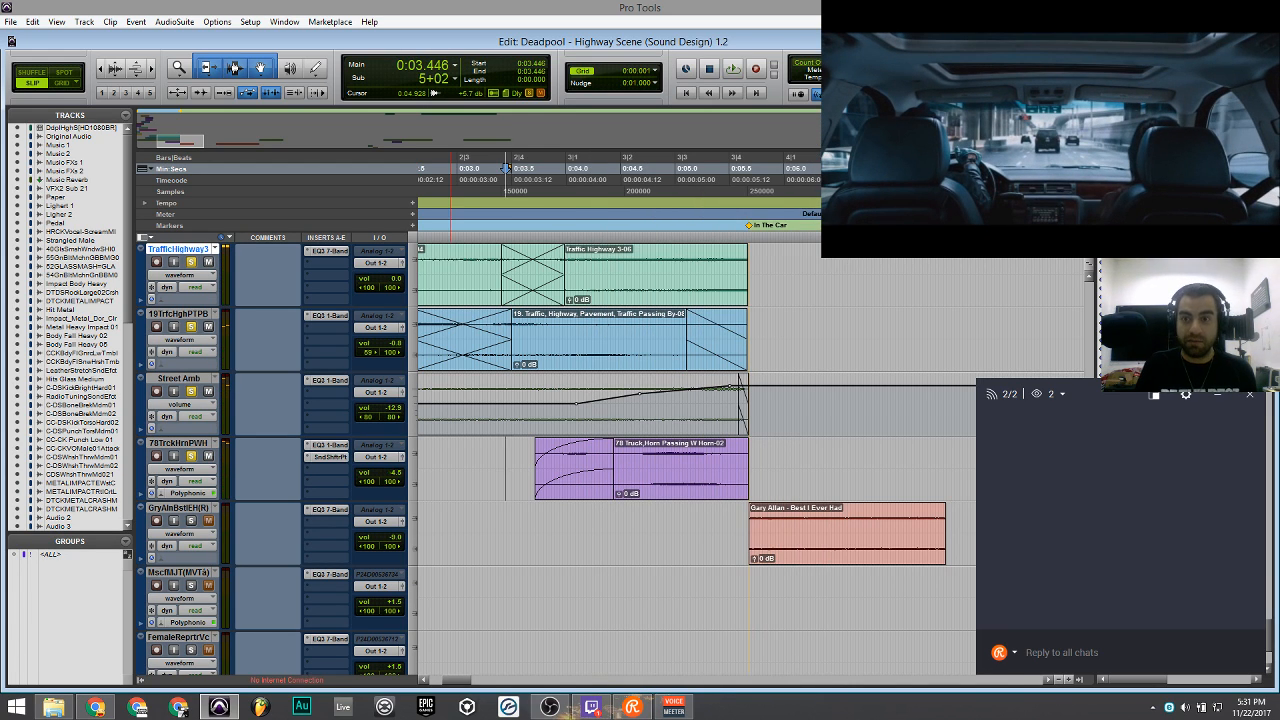
Switch the Traffic Highway 3 and 19 Traffic Highway tracks to volume automation view.
scroll(602, 370, up, 3)
click(593, 452)
key(ctrl+minus)
click(568, 520)
key(ctrl+minus)
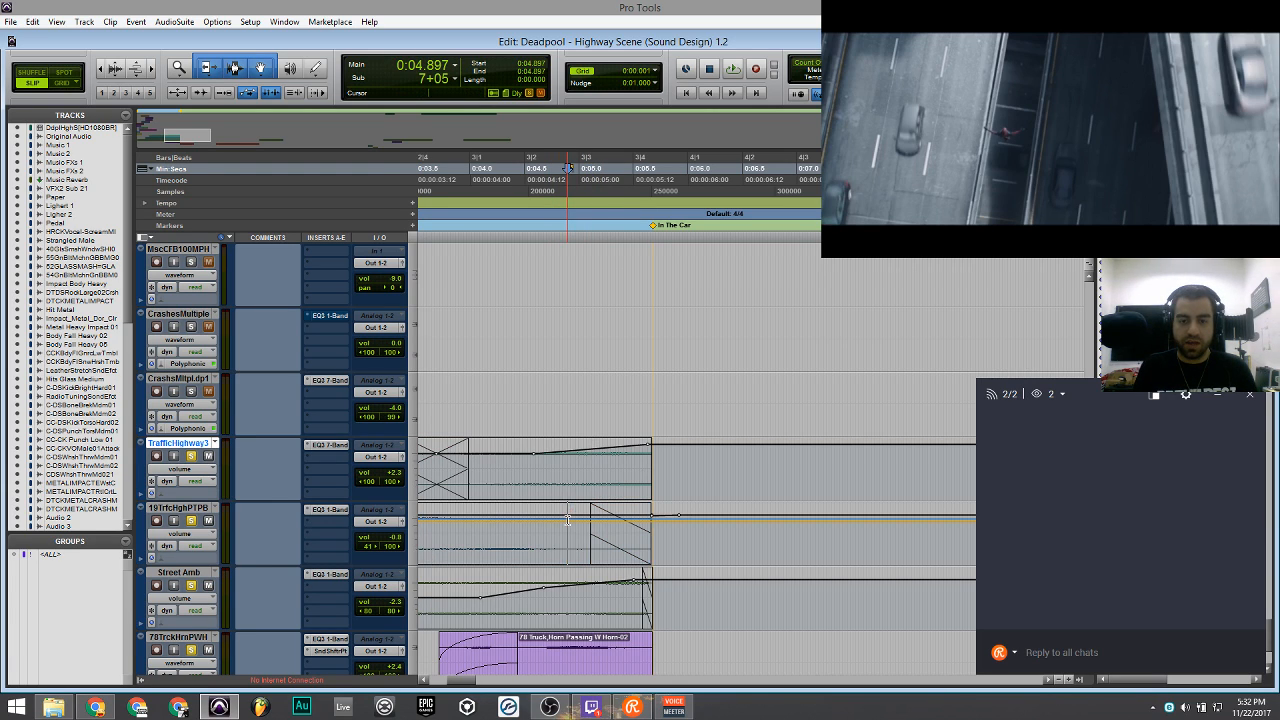
Highlight the Street Amb volume automation from 0:03.900 to 0:05.755 to examine its rise, then clear the selection.
scroll(568, 520, down, 2)
key(ctrl+bracketright)
key(ctrl+bracketleft)
key(ctrl+bracketleft)
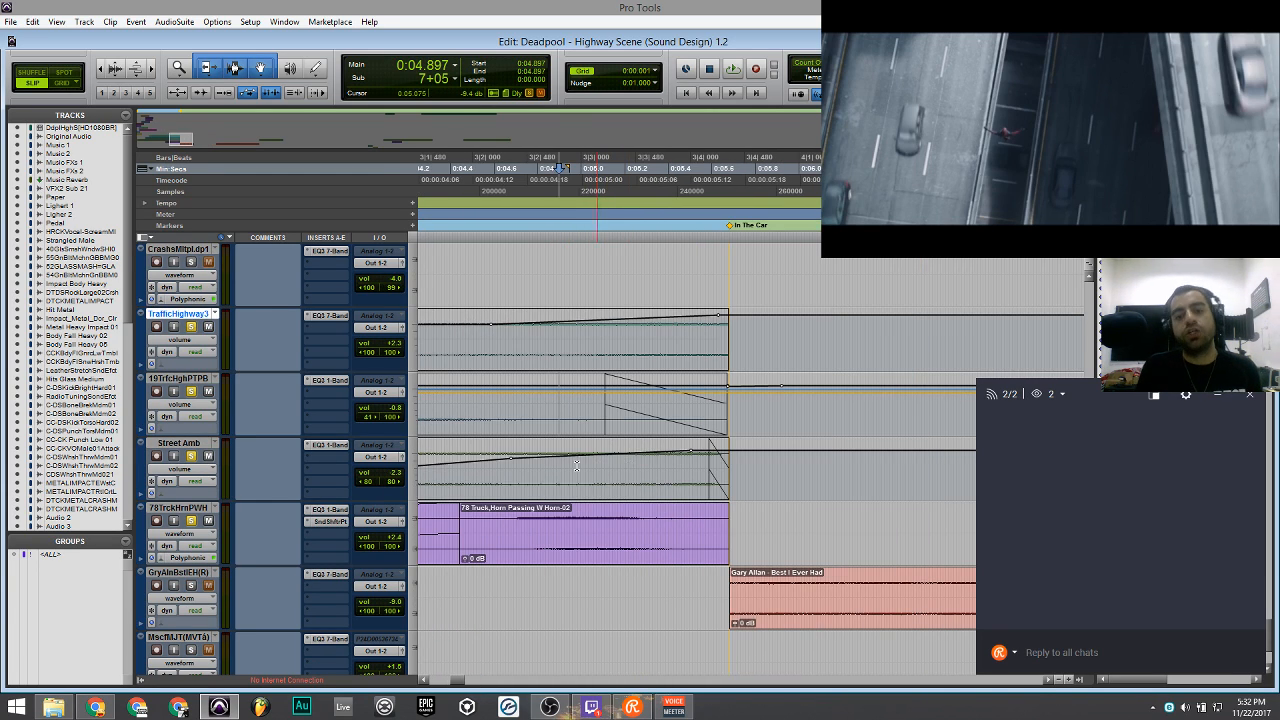
drag(548, 470, 735, 458)
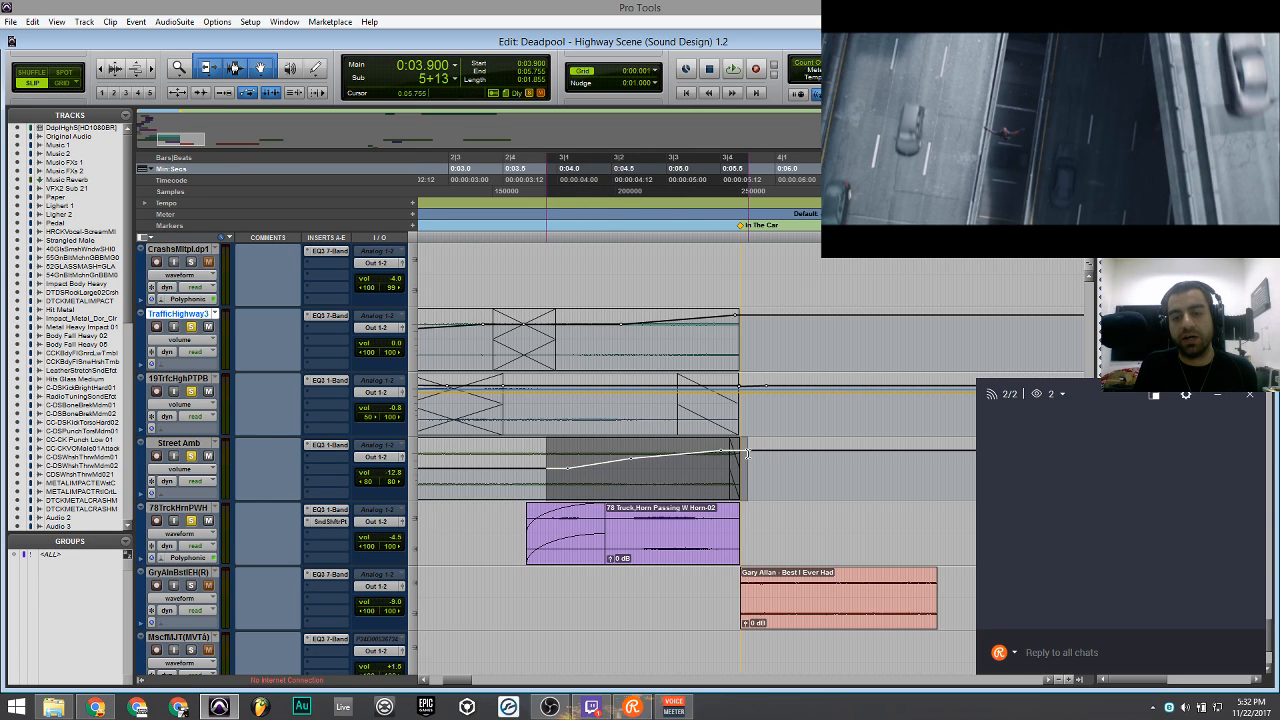
click(691, 462)
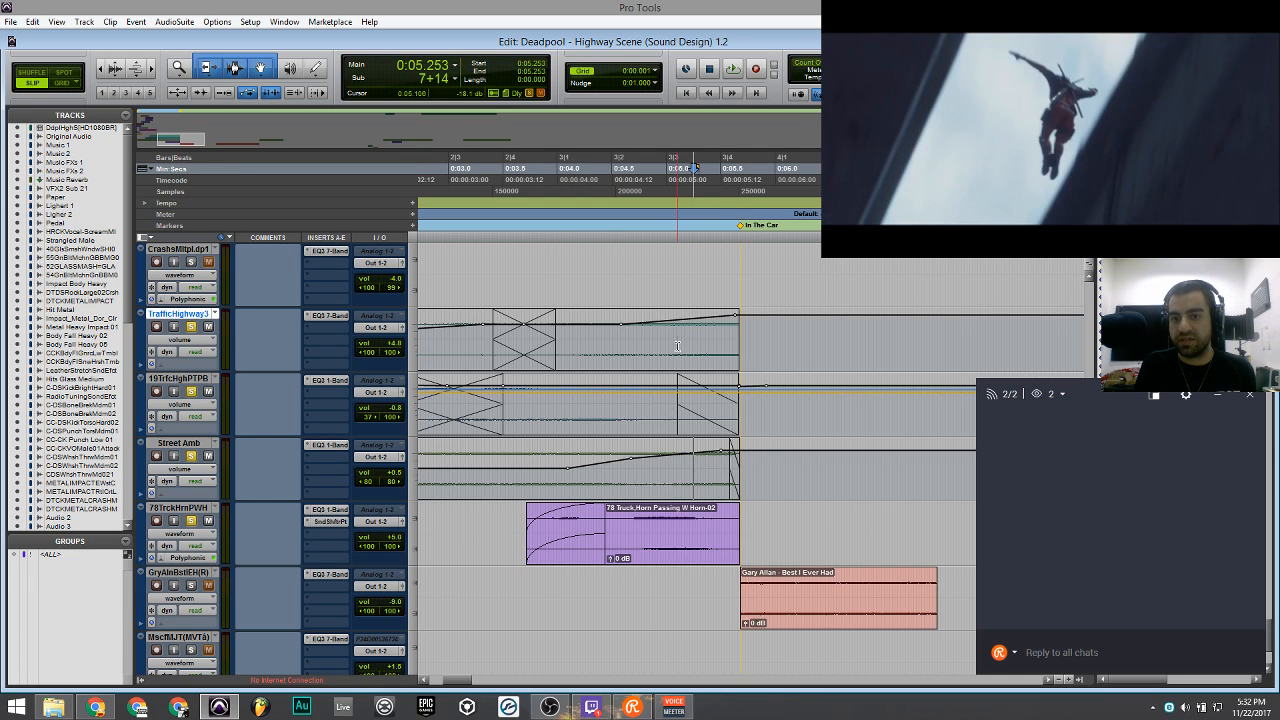
Examine the Traffic Highway 3 volume ramp and the matching picture frames around the In The Car marker.
click(715, 341)
mouse_move(715, 341)
mouse_down()
mouse_move(752, 341)
mouse_move(730, 340)
mouse_up()
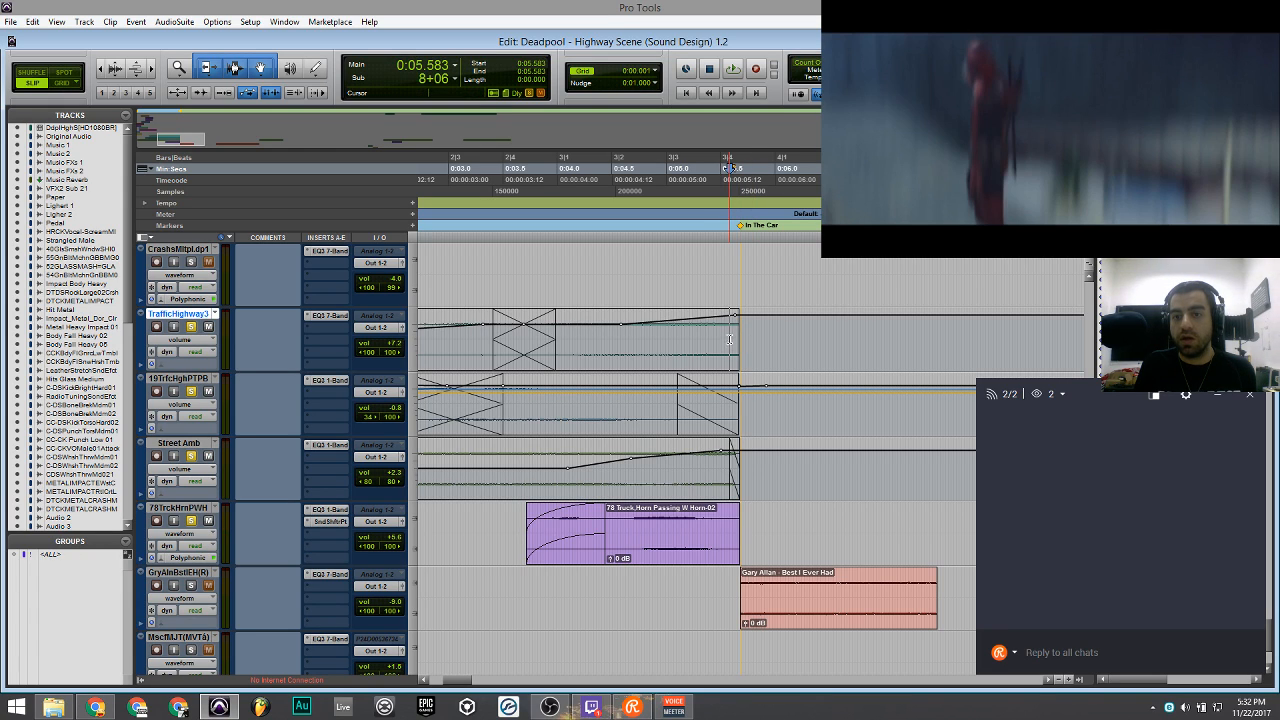
click(760, 296)
mouse_move(720, 267)
mouse_down()
mouse_move(760, 265)
mouse_move(698, 261)
mouse_move(774, 260)
mouse_move(695, 262)
mouse_up()
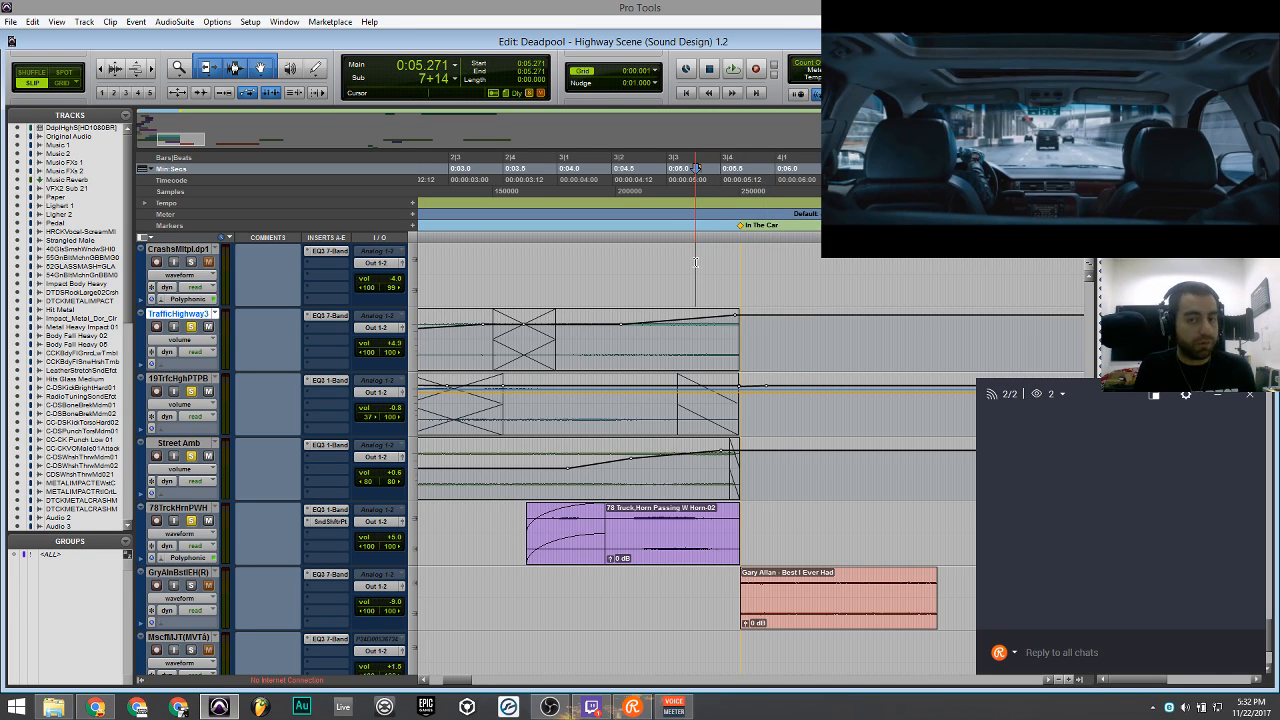
scroll(695, 262, right, 2)
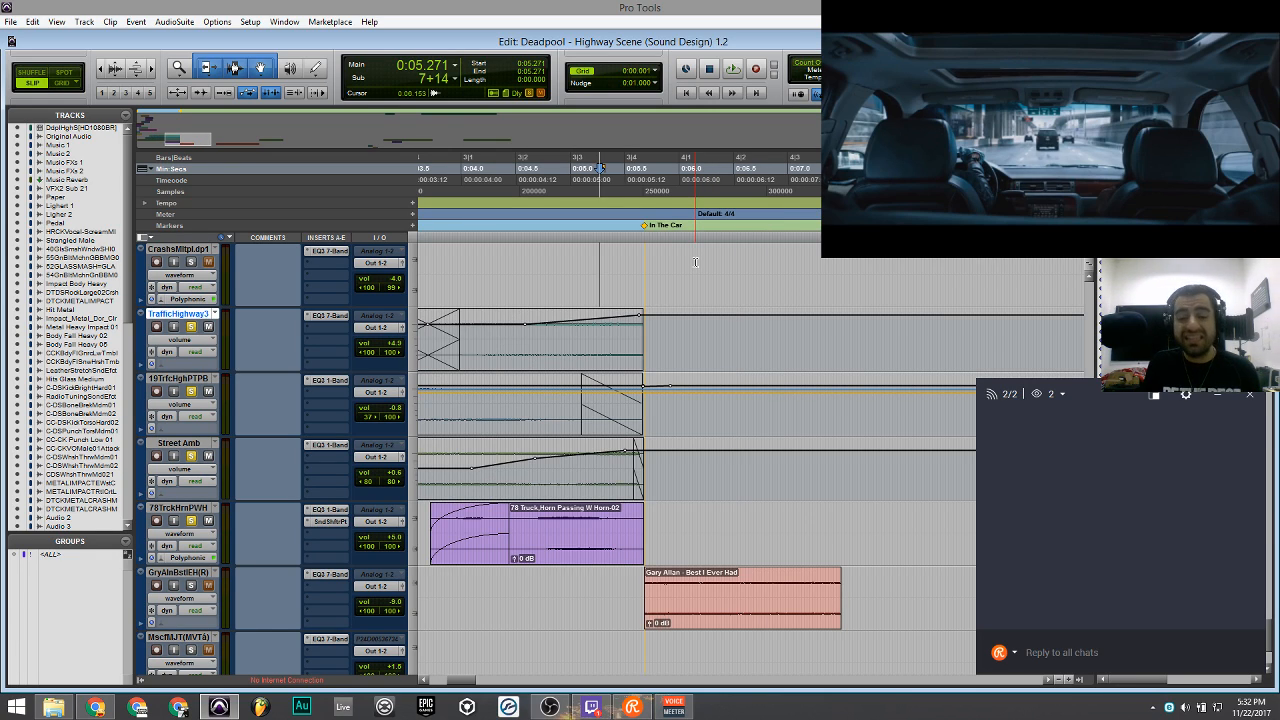
click(536, 249)
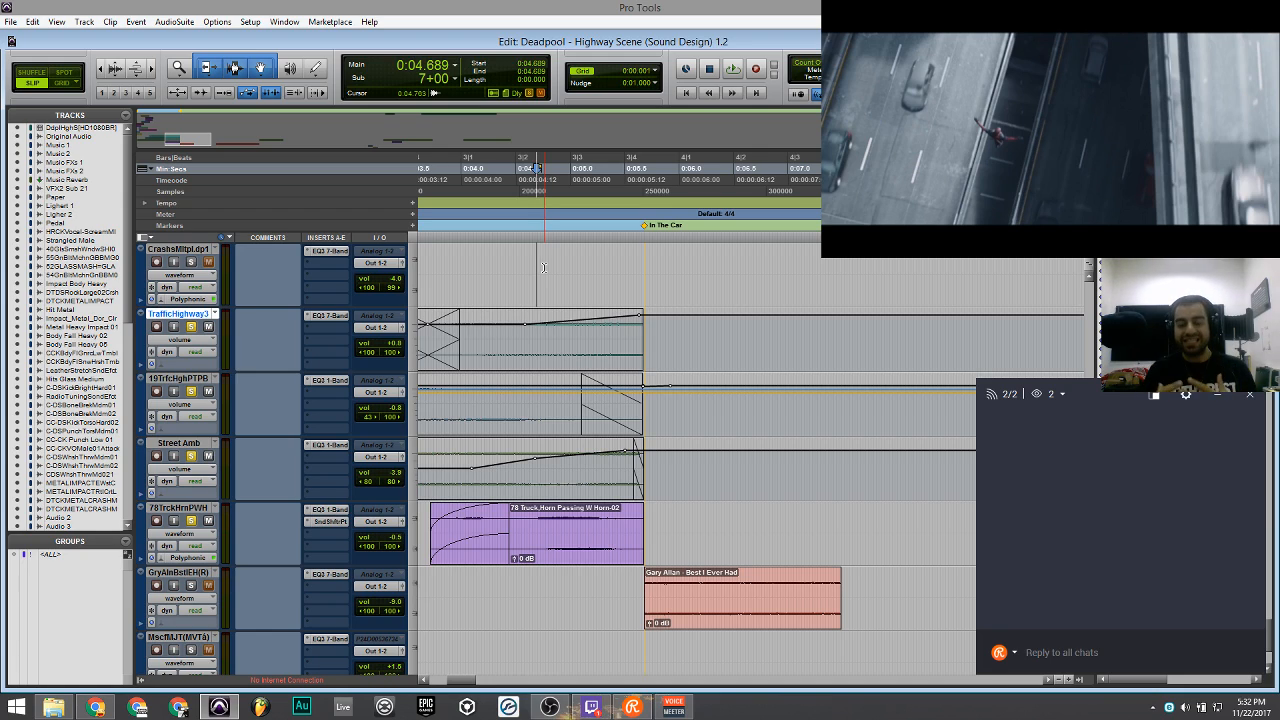
Clear the ambience and truck horn solos, solo the MsclCrStrtFsRO track and play it from the session start.
click(514, 330)
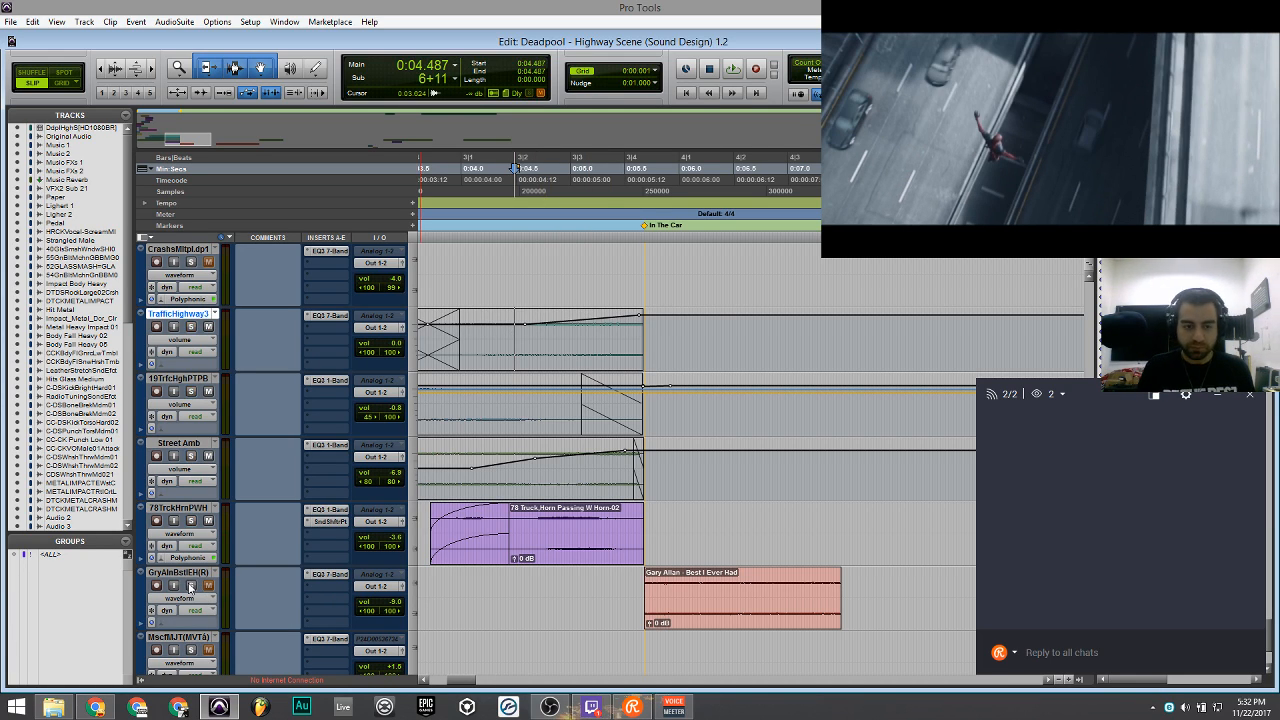
scroll(623, 455, down, 10)
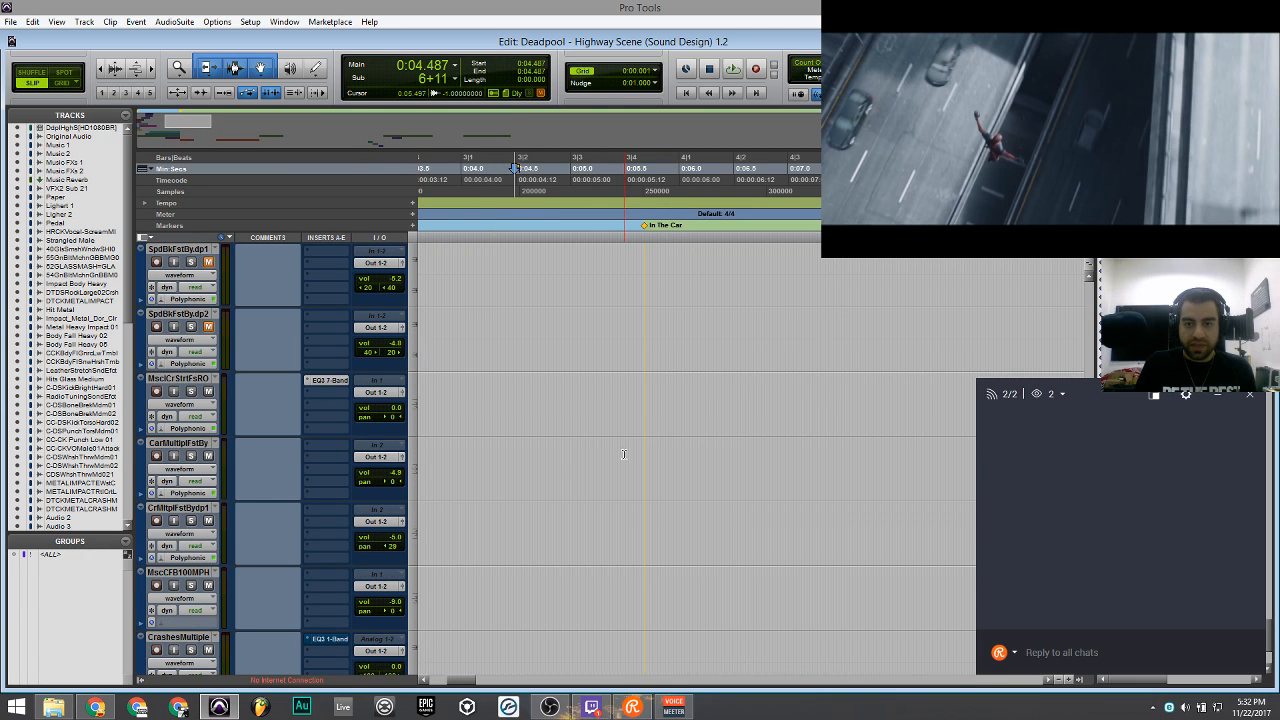
scroll(512, 420, left, 6)
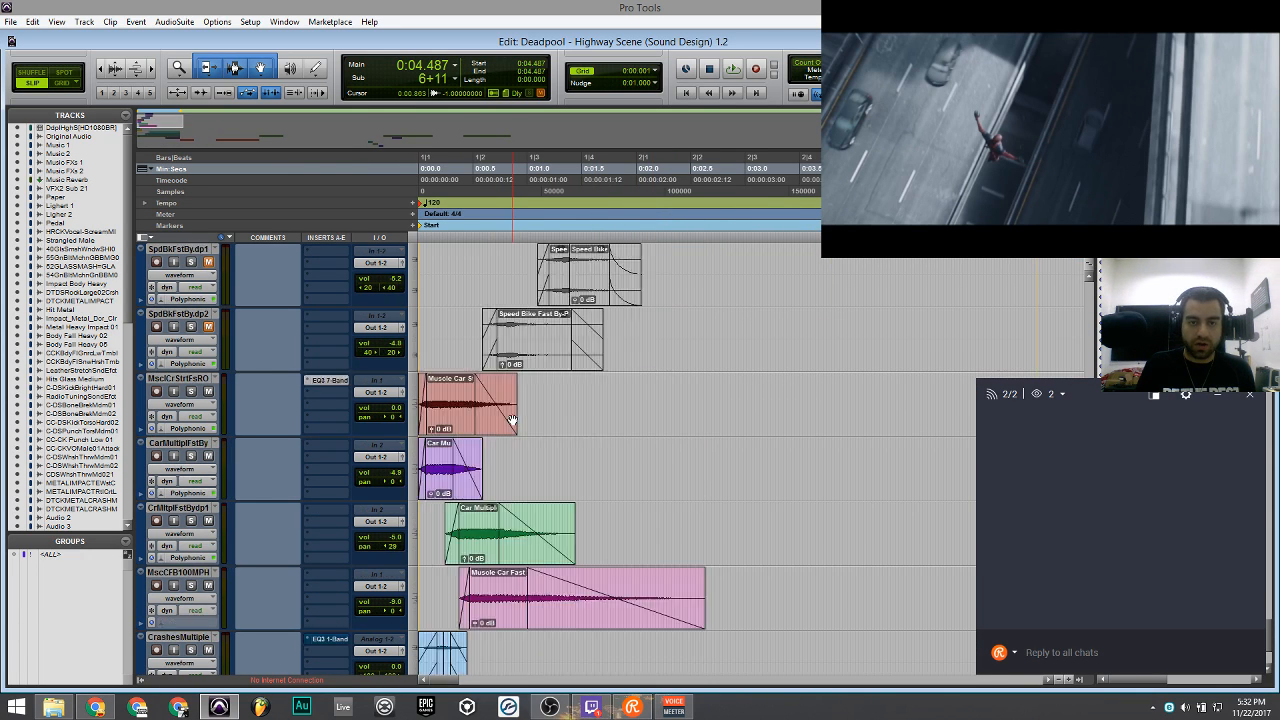
scroll(512, 420, up, 1)
key(space)
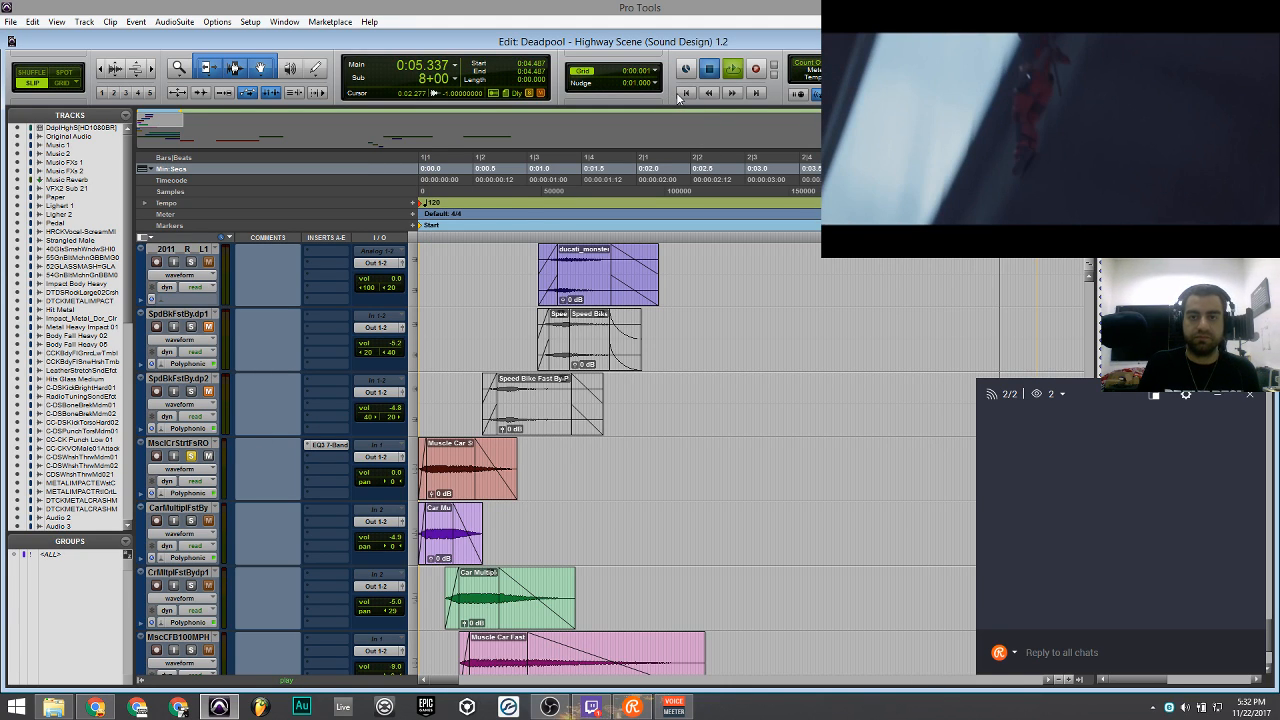
key(space)
click(685, 92)
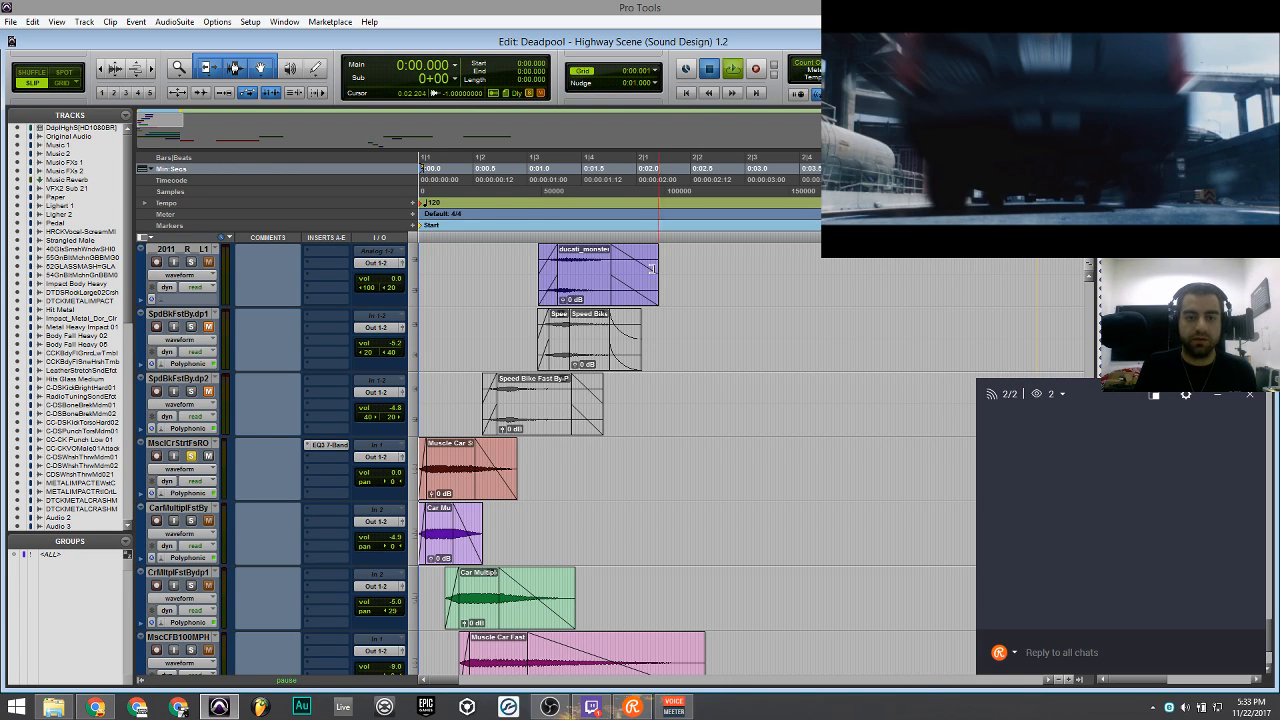
key(space)
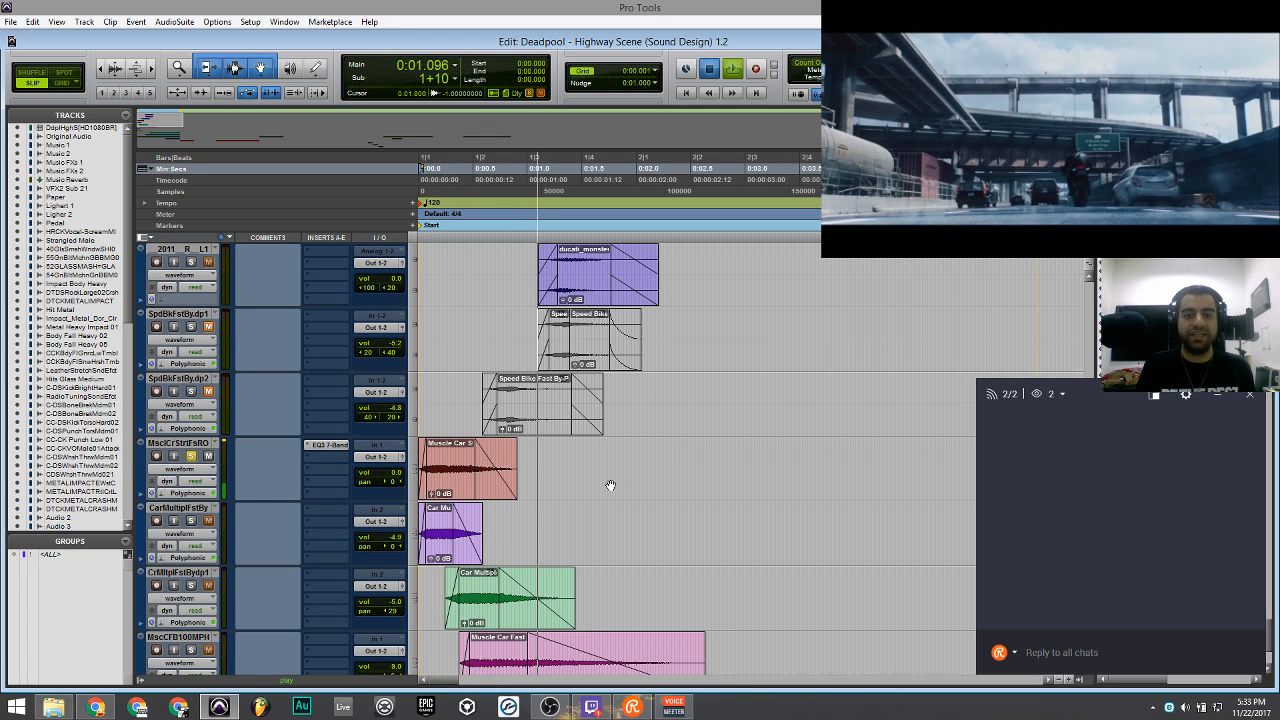
key(space)
Zoom in on the car clips, solo CarMultiplFstBy instead of MsclCrStrtFsRO and play it from the start.
key(ctrl+])
key(ctrl+])
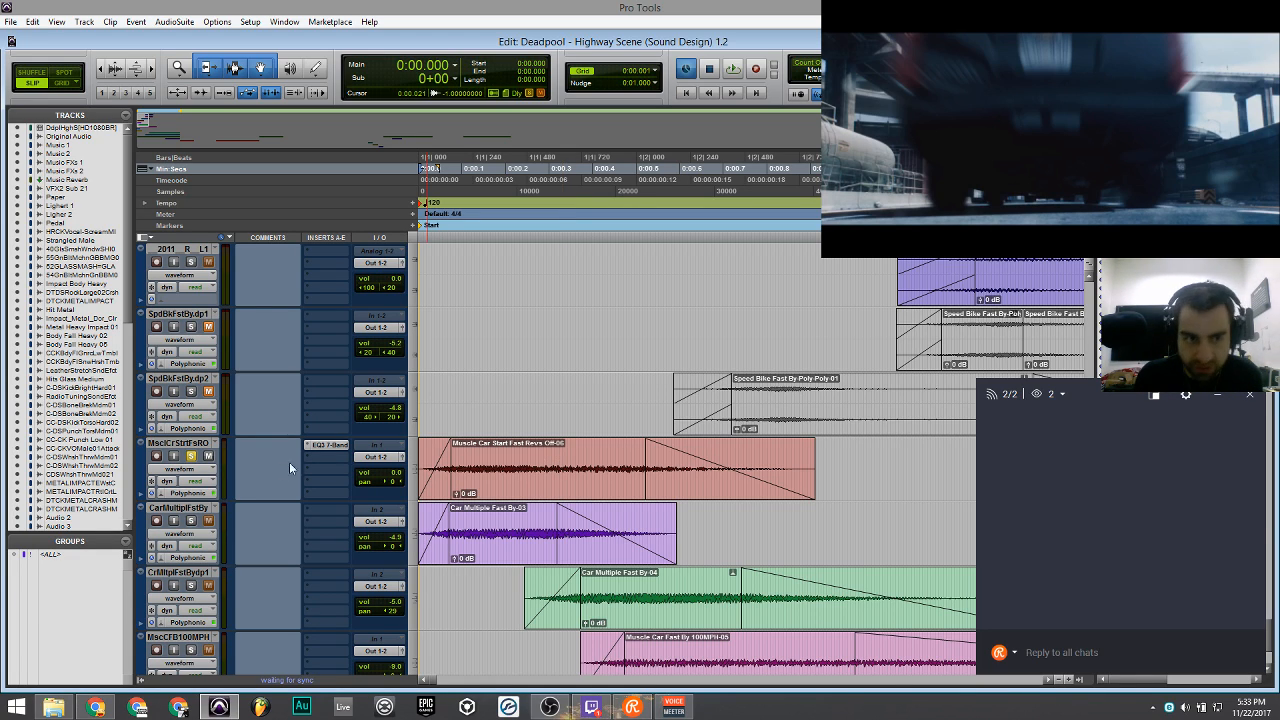
click(191, 520)
click(191, 456)
key(space)
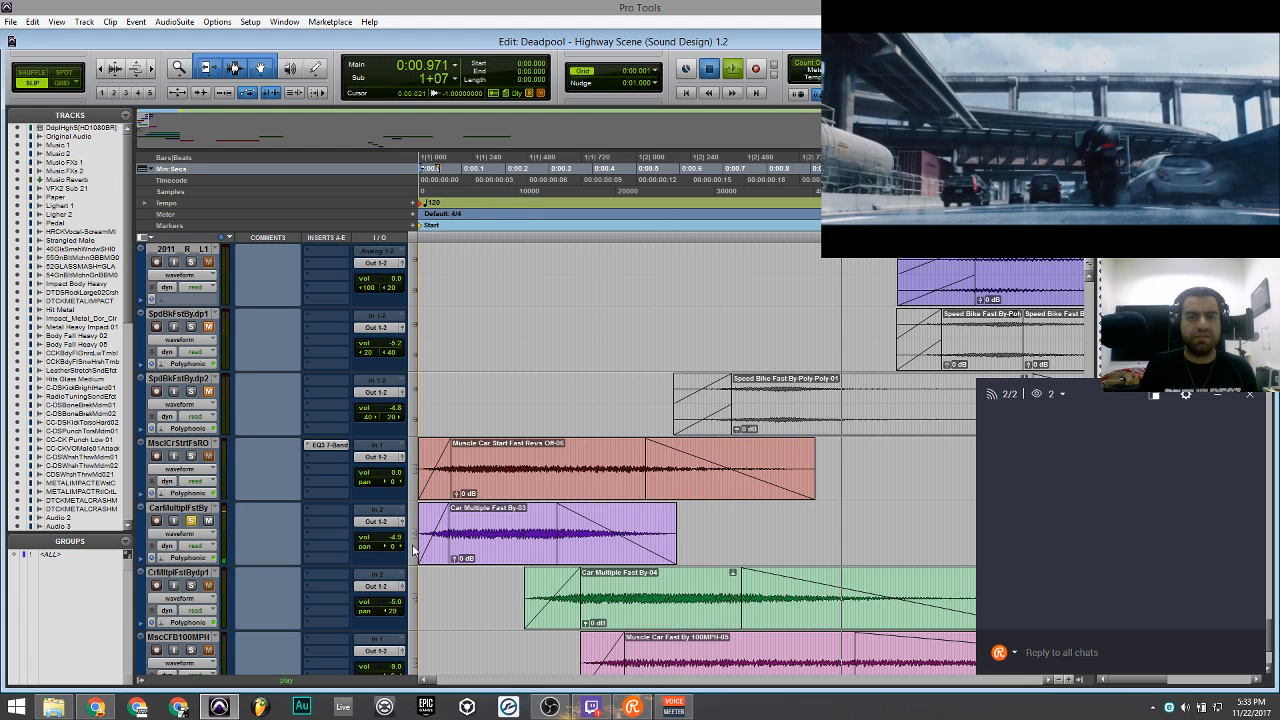
Solo CrMltplFstBydp1 in place of CarMultiplFstBy and play it from the session start.
key(ctrl+j)
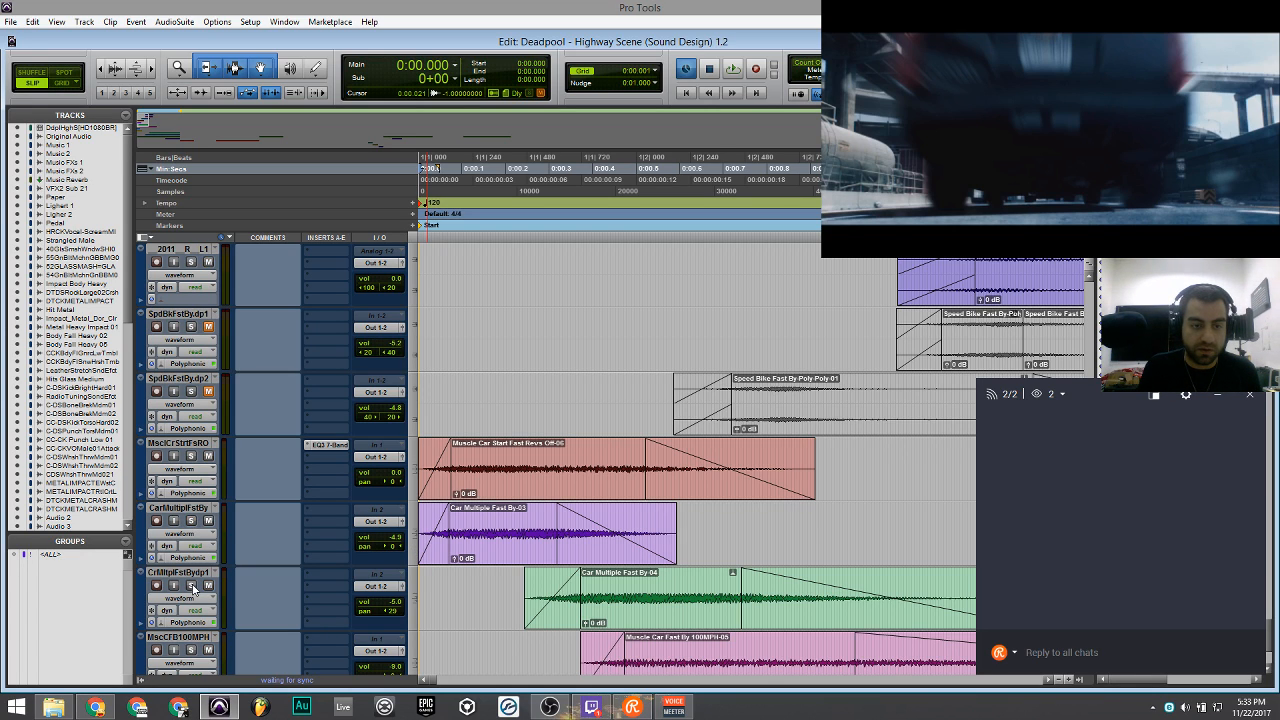
scroll(342, 574, down, 1)
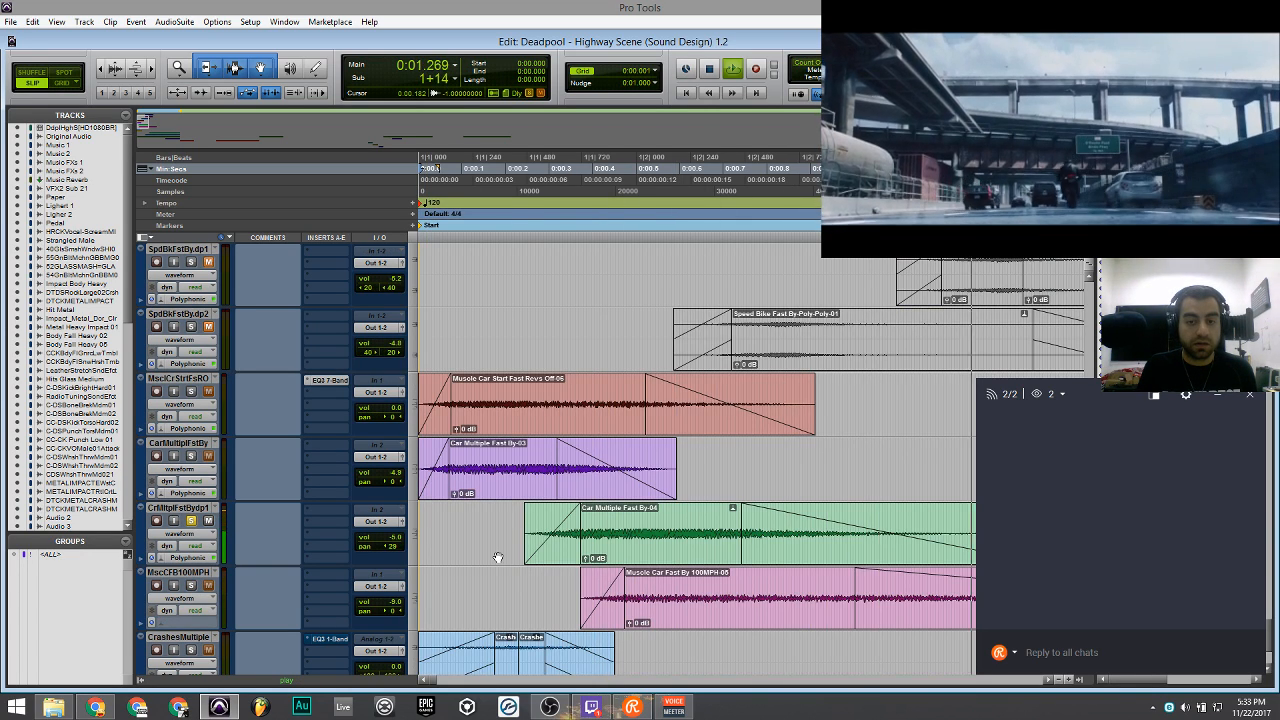
key(space)
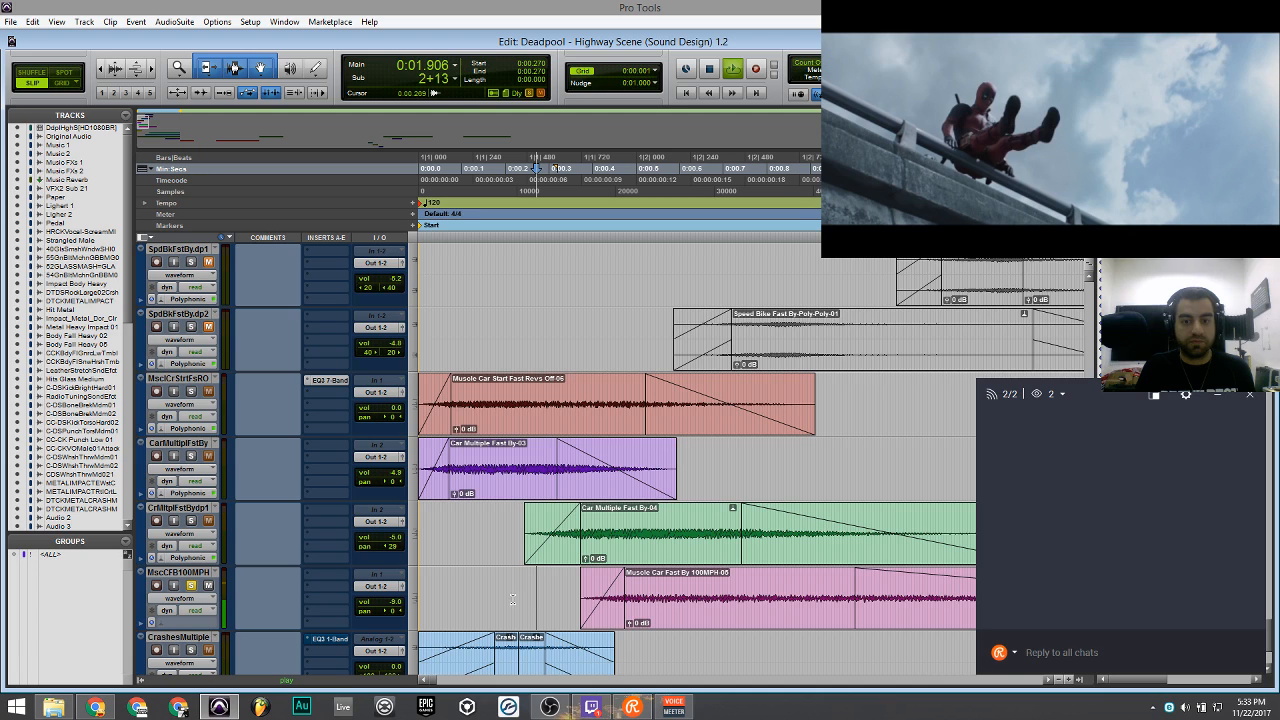
Solo the MscCFB100MPH track alone and play it from 0:00.140.
scroll(495, 588, down, 2)
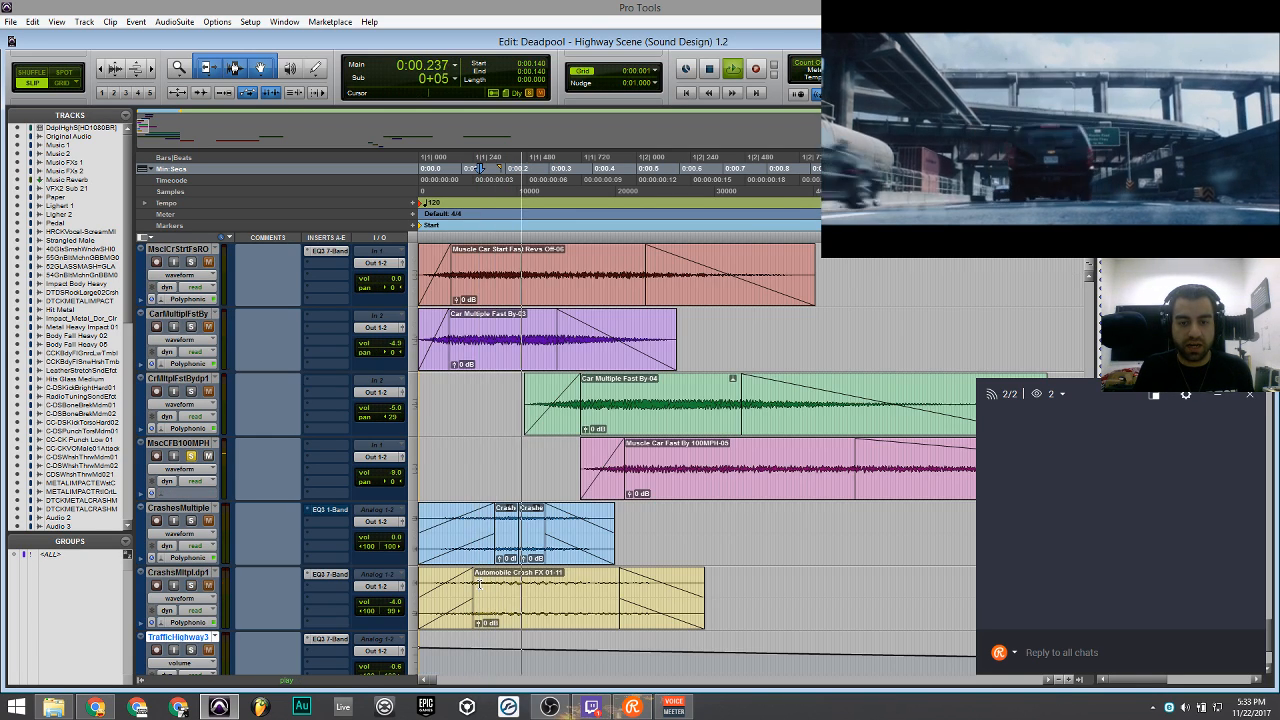
key(space)
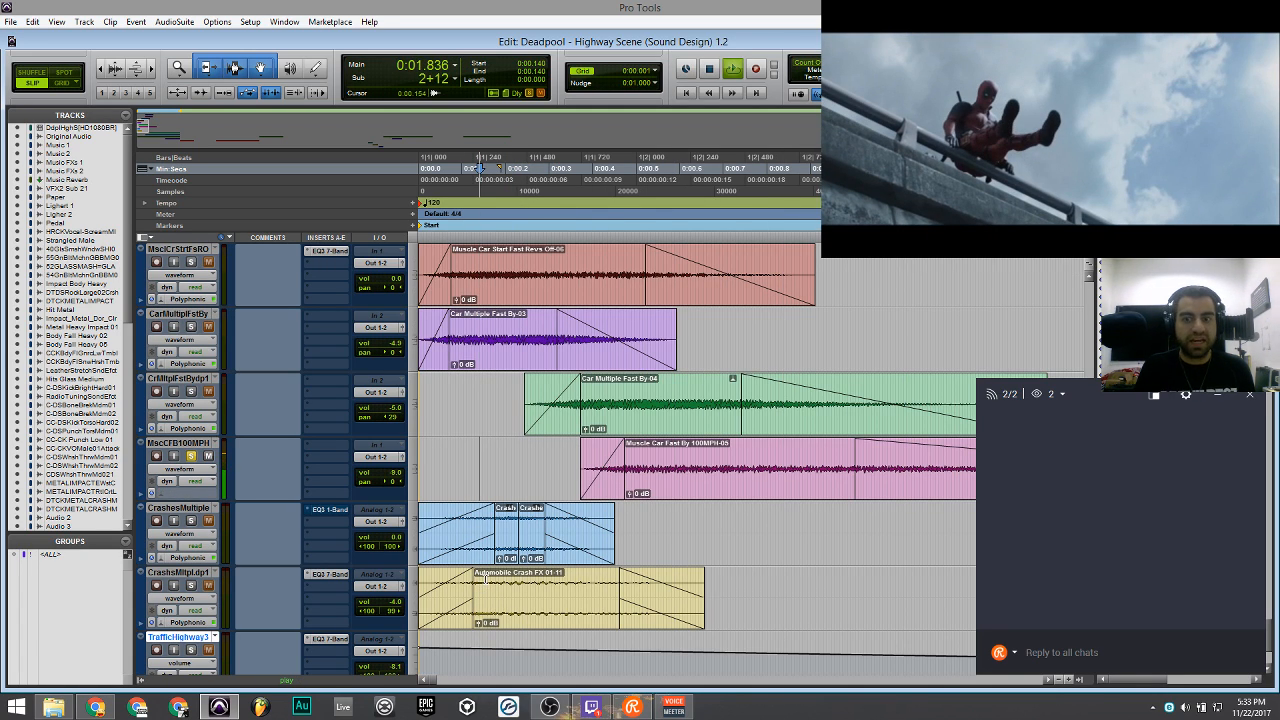
key(space)
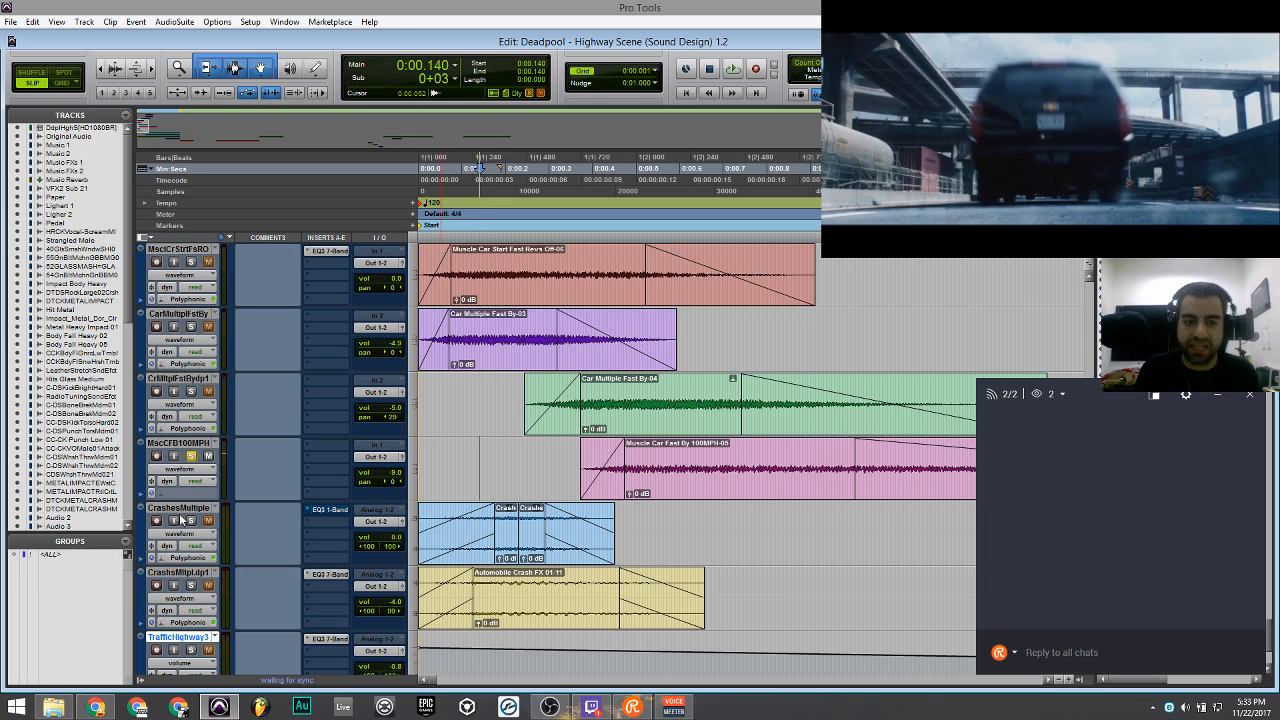
Solo CrashesMultiple instead of MscCFB100MPH and play it repeatedly from the session start.
click(191, 521)
click(688, 95)
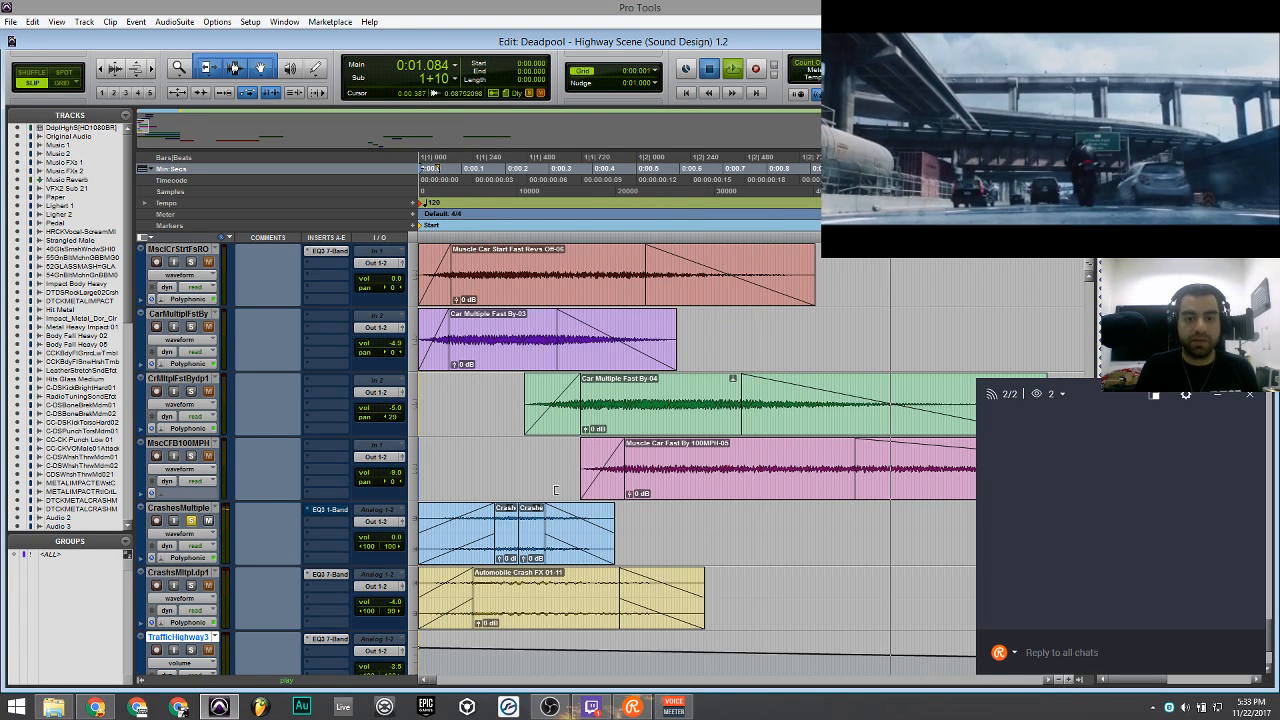
key(space)
key(space)
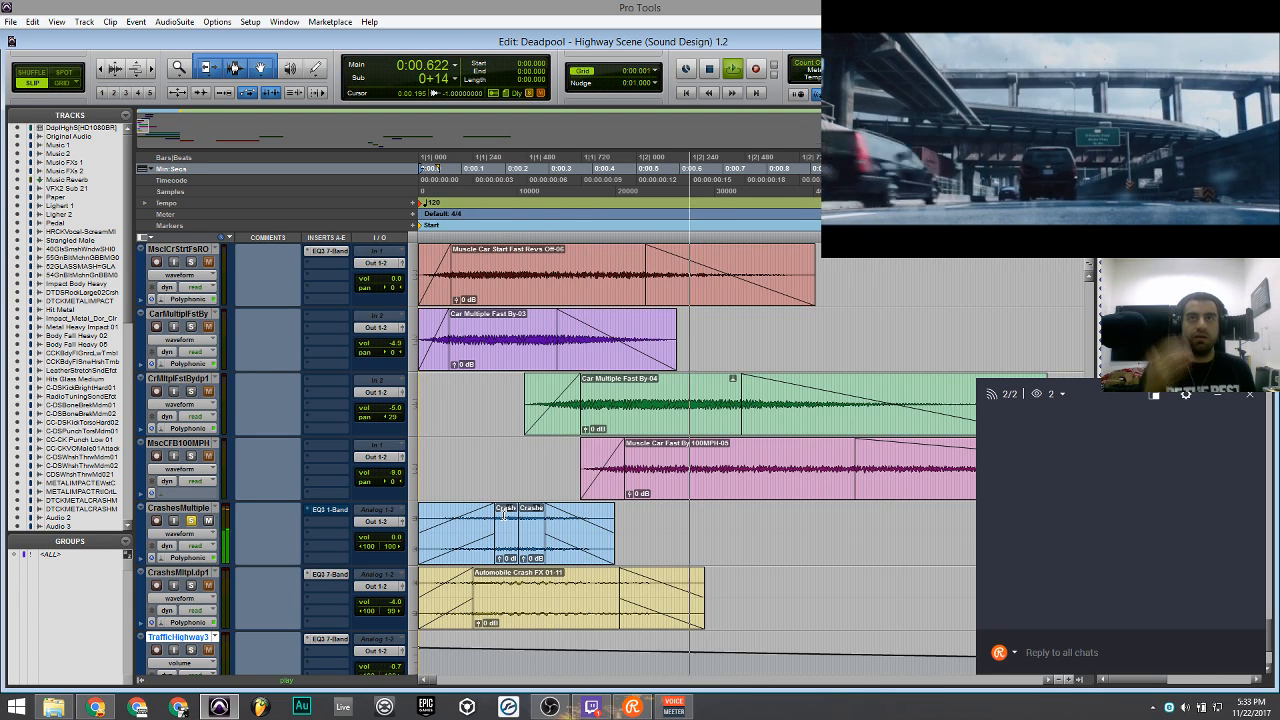
key(space)
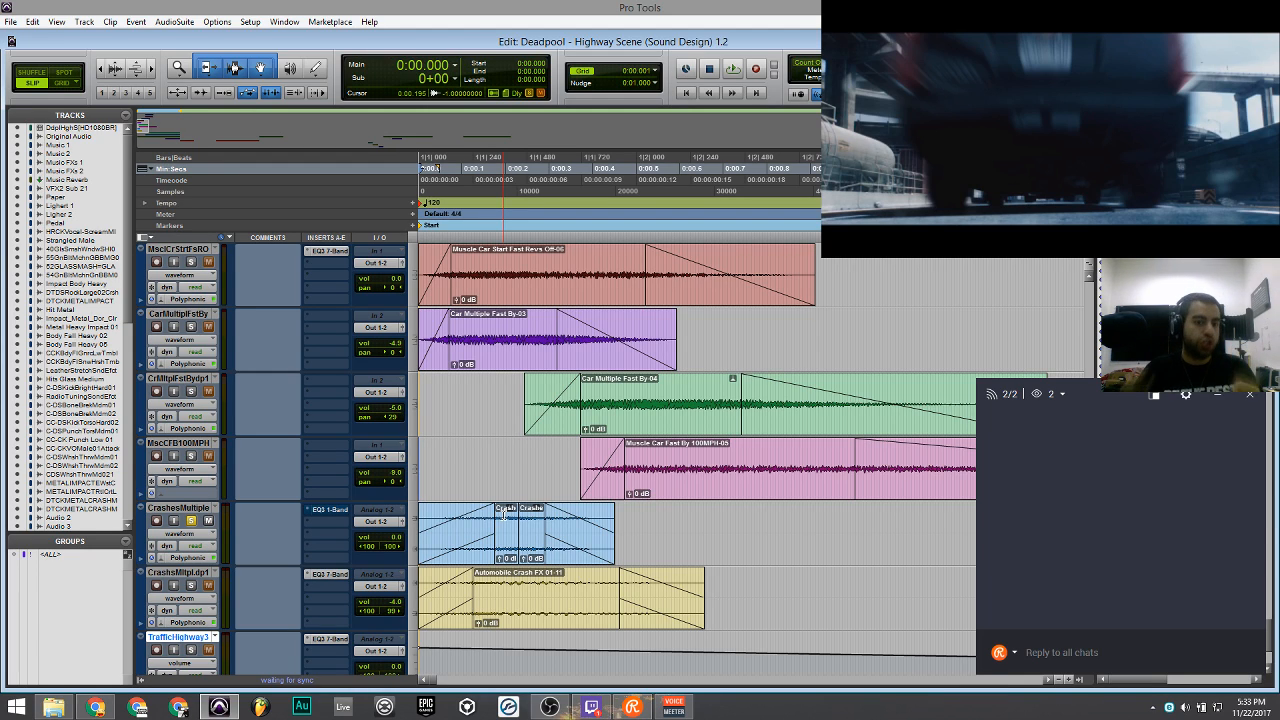
Solo CrashsMltpLdp1 instead of CrashesMultiple and play it from the session start.
click(191, 585)
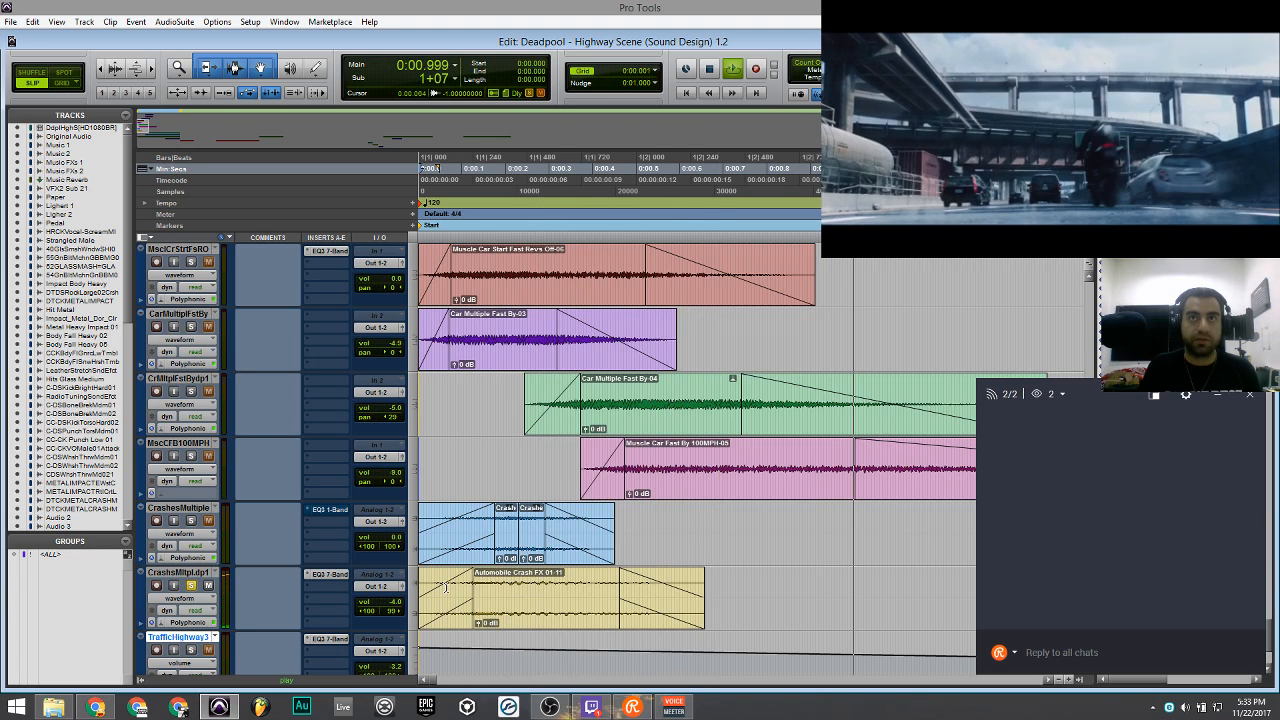
key(space)
key(space)
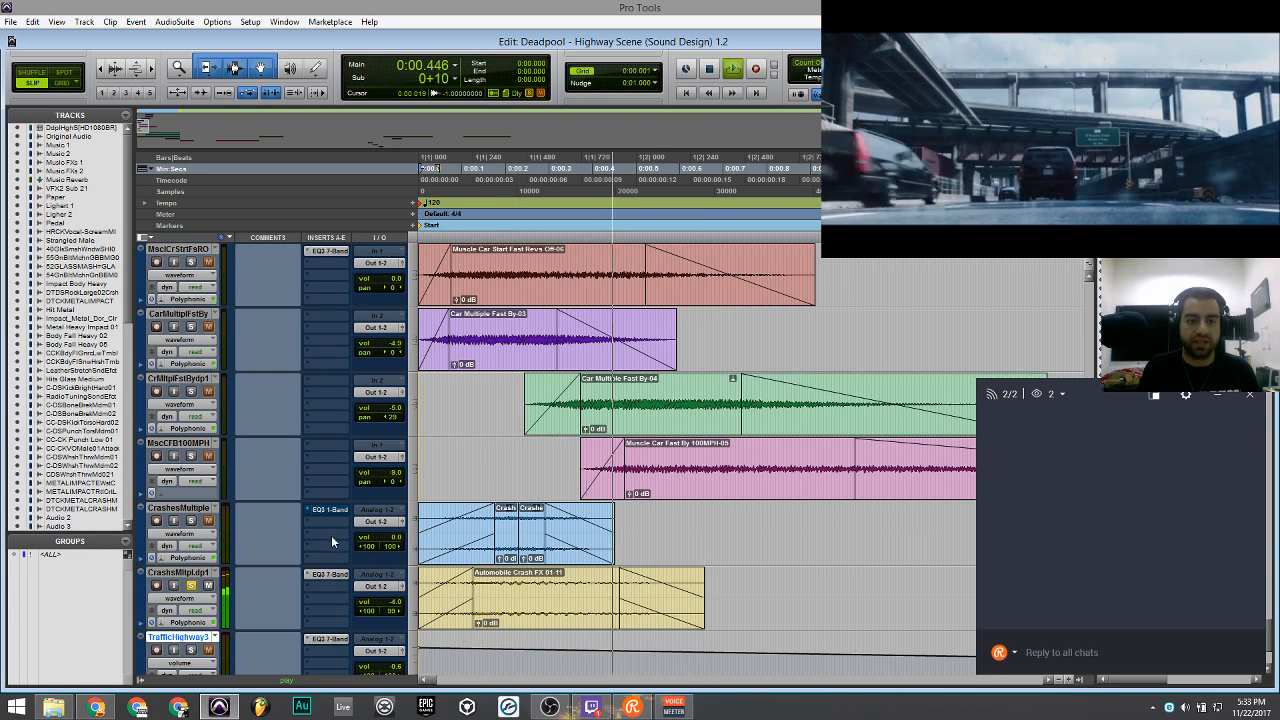
key(space)
Clear the remaining crash track solo and play all unmuted tracks together from the session start.
key(alt+space)
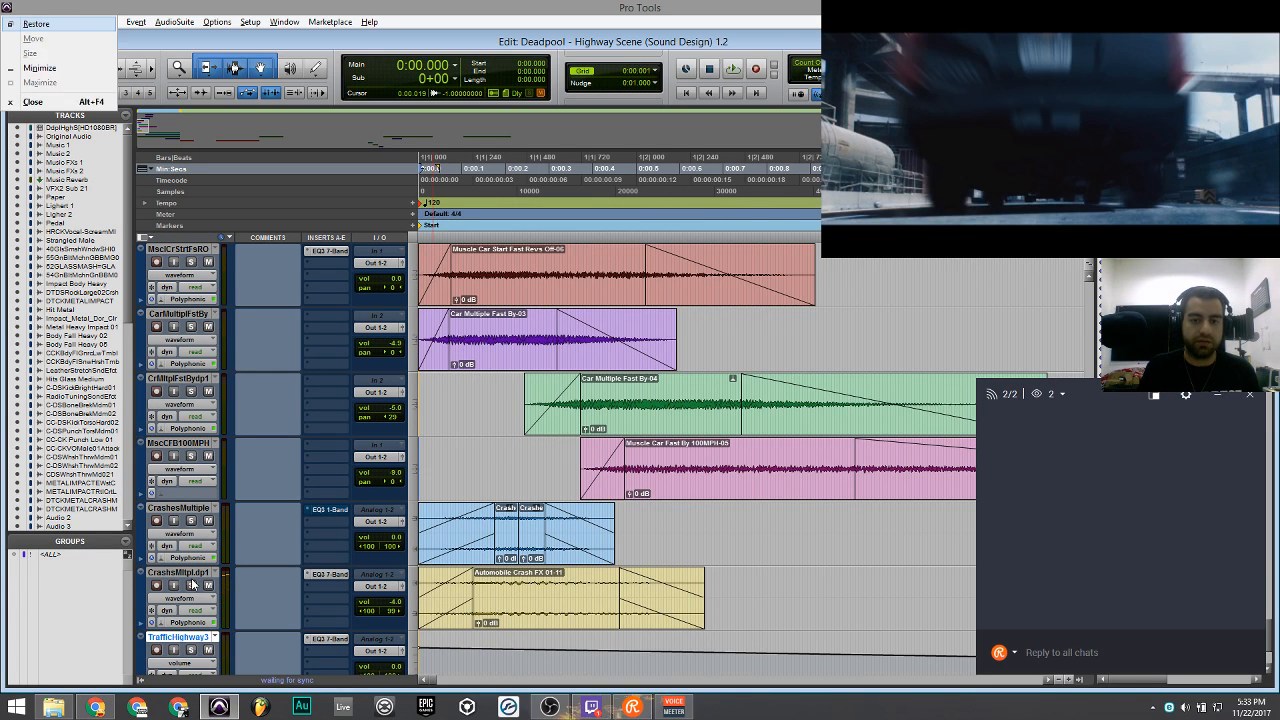
key(Escape)
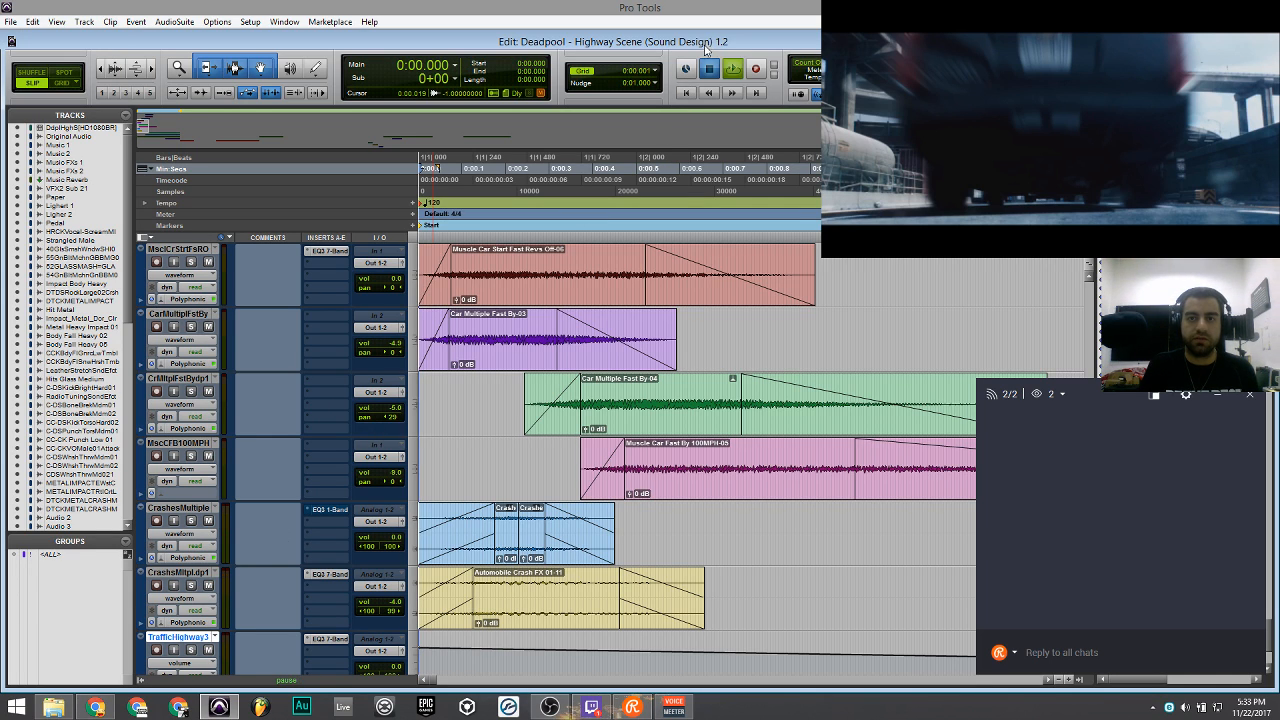
key(space)
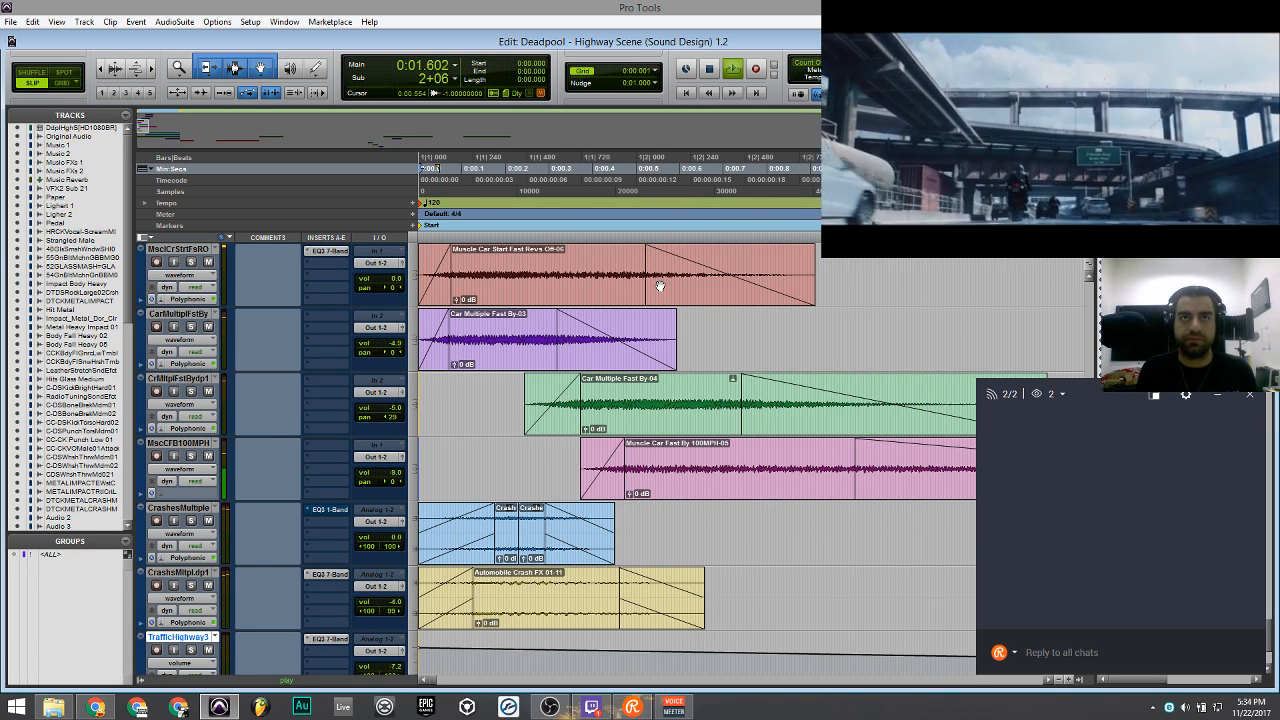
key(space)
key(space)
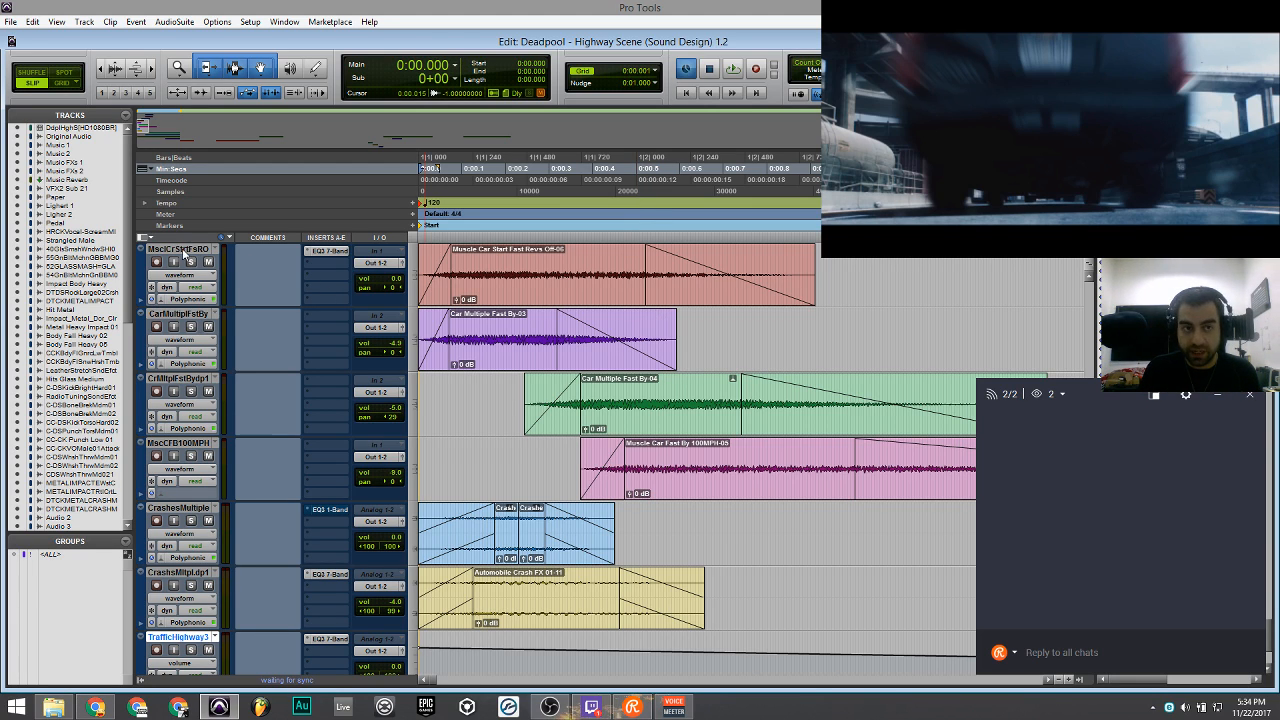
Examine the pan knob of the duplicated Car Multiple Fast By track in the Mix window, then return to the Edit window.
key(ctrl+equal)
drag(715, 682, 975, 680)
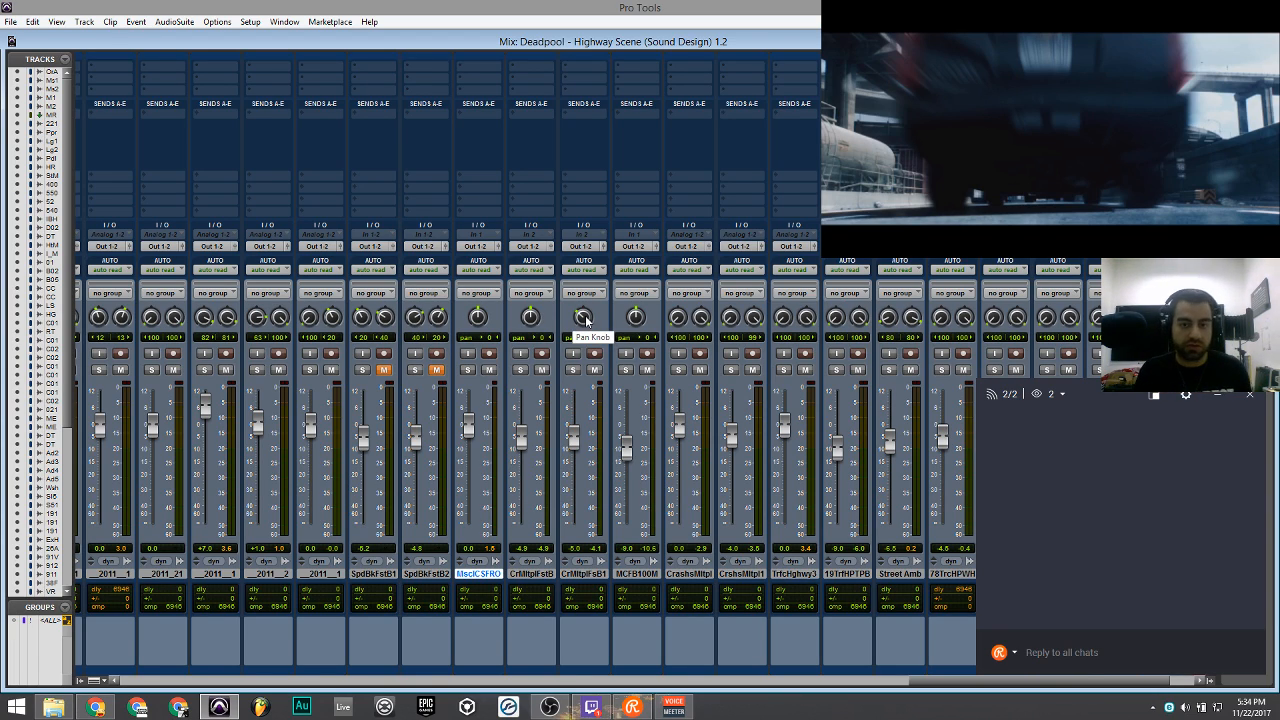
drag(586, 320, 596, 405)
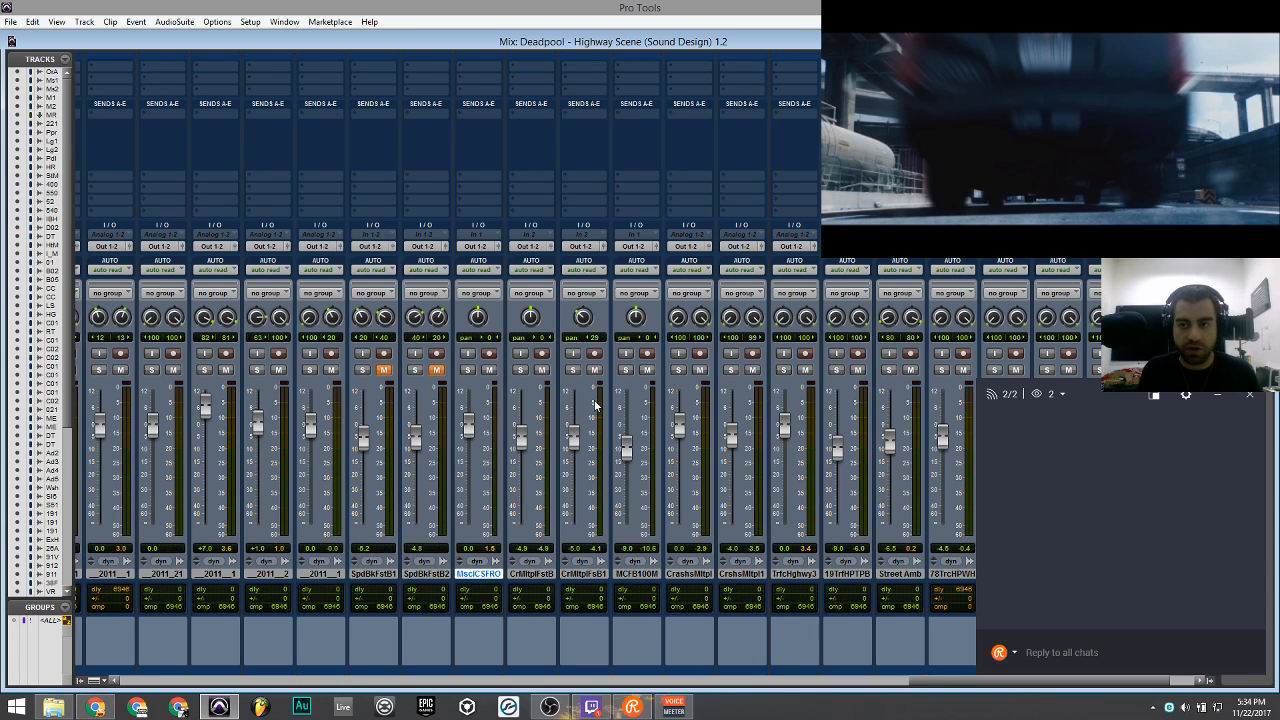
key(ctrl+equal)
Zoom out the timeline and locate the picture frames around 0:31.946, near the ducati_monster clips.
scroll(601, 428, down, 8)
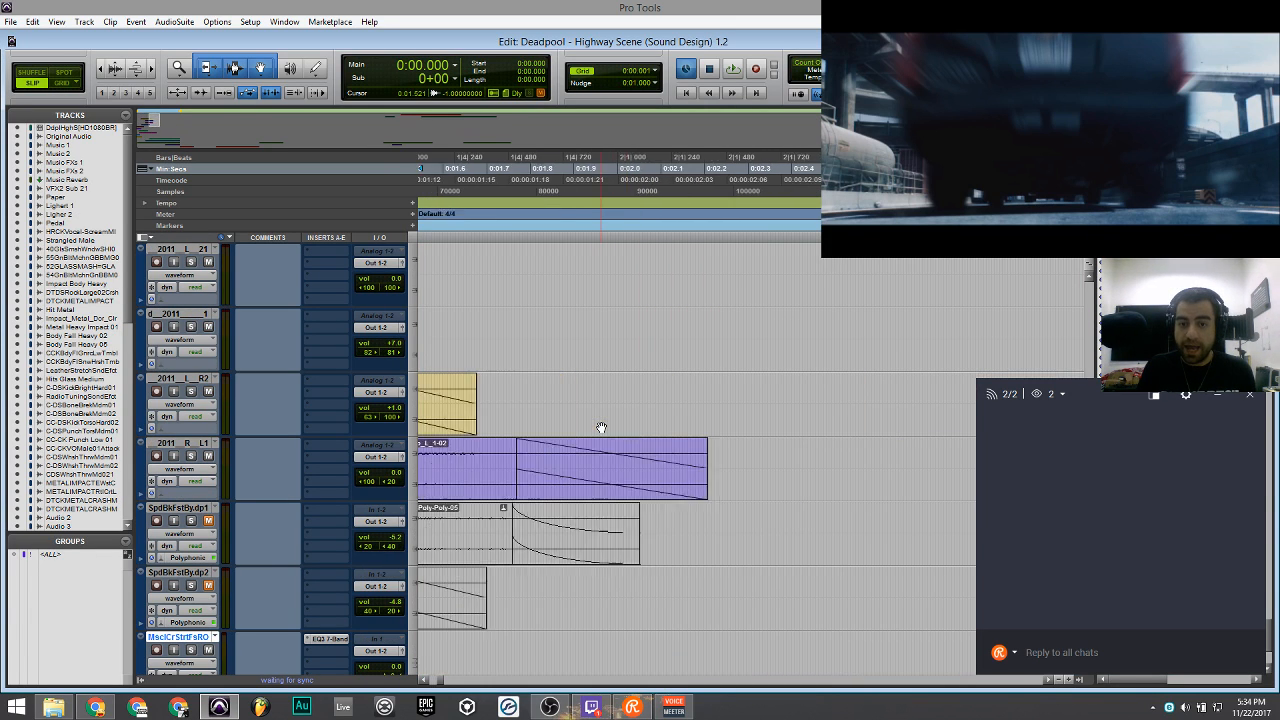
scroll(601, 428, down, 5)
scroll(602, 430, right, 5)
scroll(604, 435, down, 2)
scroll(605, 434, up, 6)
scroll(605, 434, right, 2)
click(620, 427)
click(818, 400)
scroll(768, 387, left, 2)
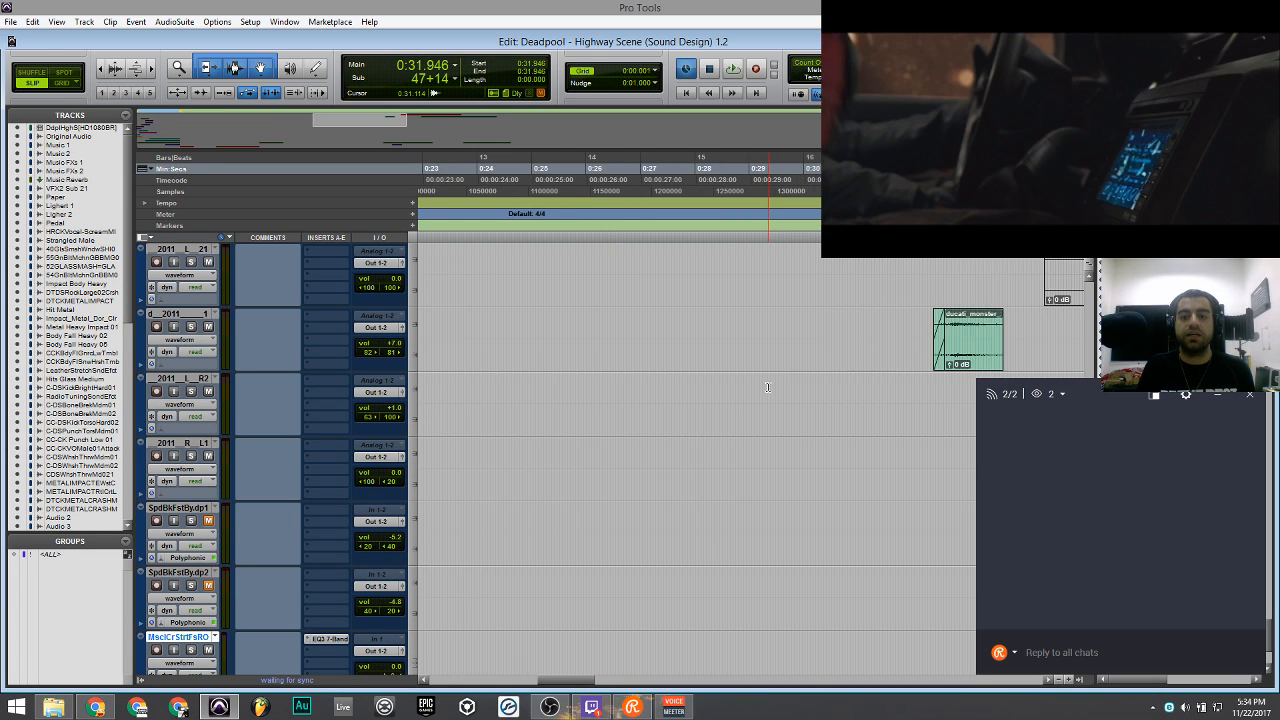
Examine the motorbike shot around the first ducati_monster clip, placing the edit cursor at 0:32.363.
scroll(768, 390, right, 7)
click(695, 398)
click(636, 400)
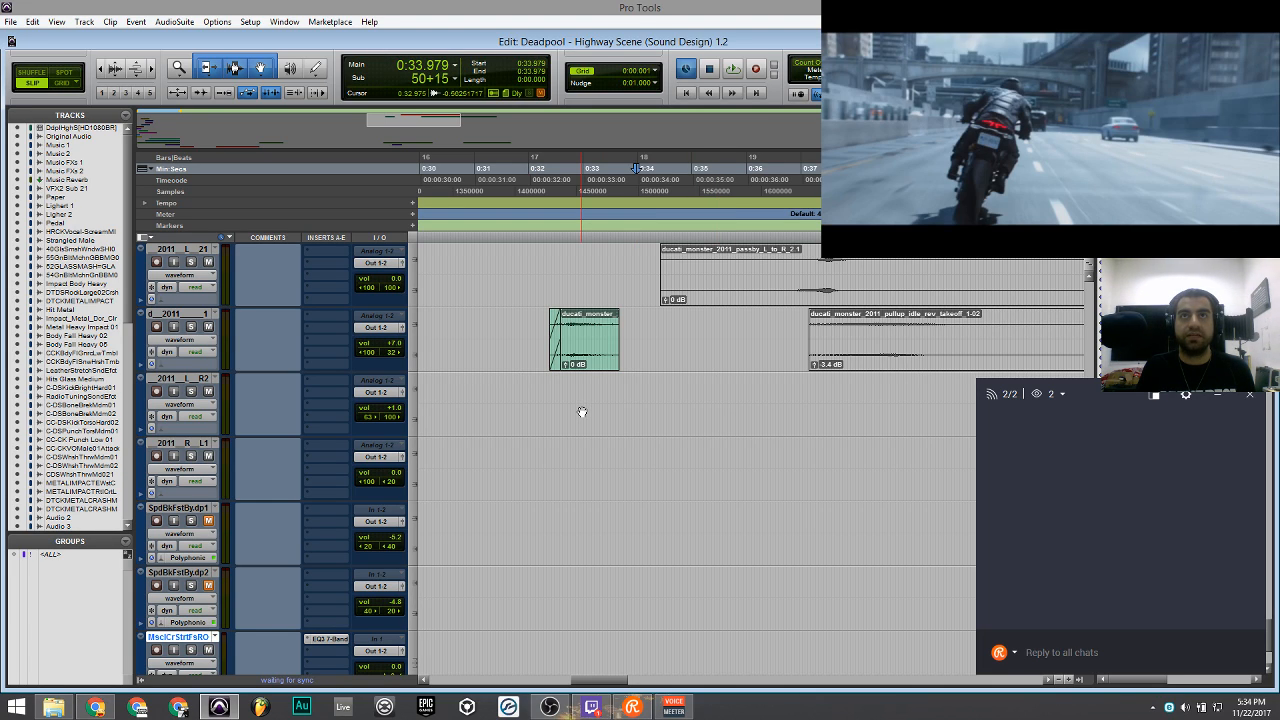
click(558, 414)
scroll(562, 415, down, 1)
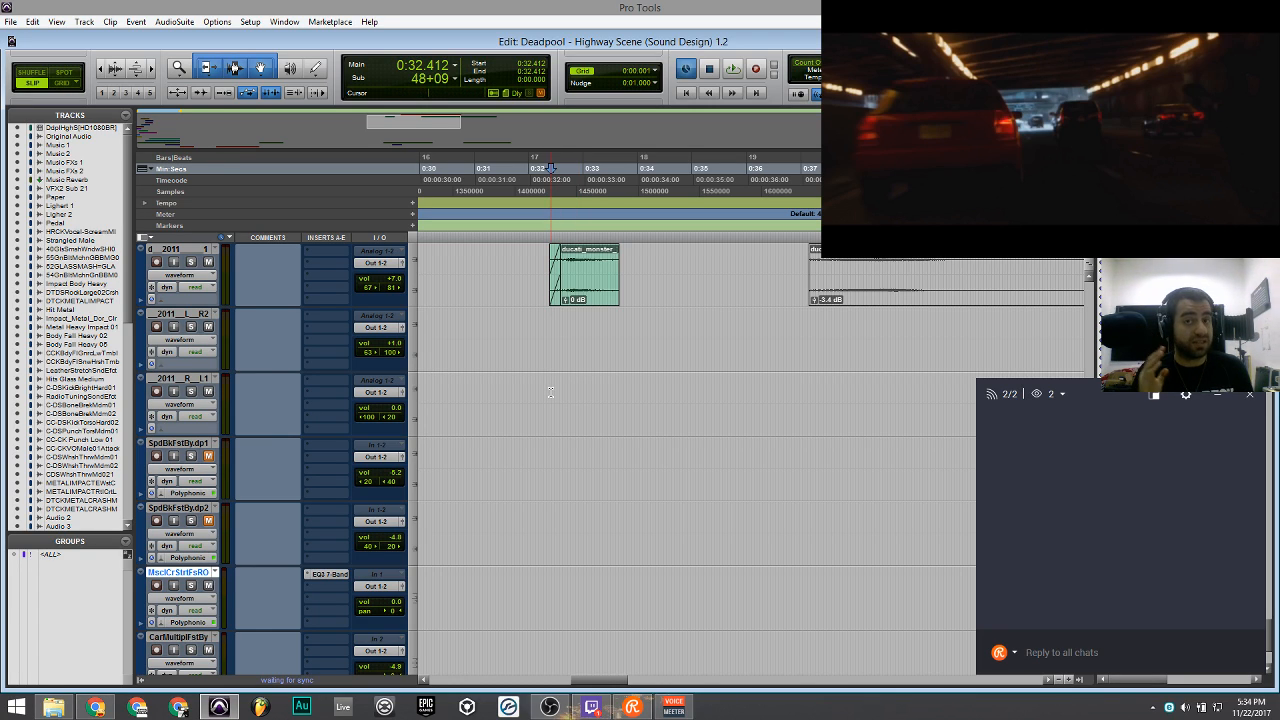
click(547, 391)
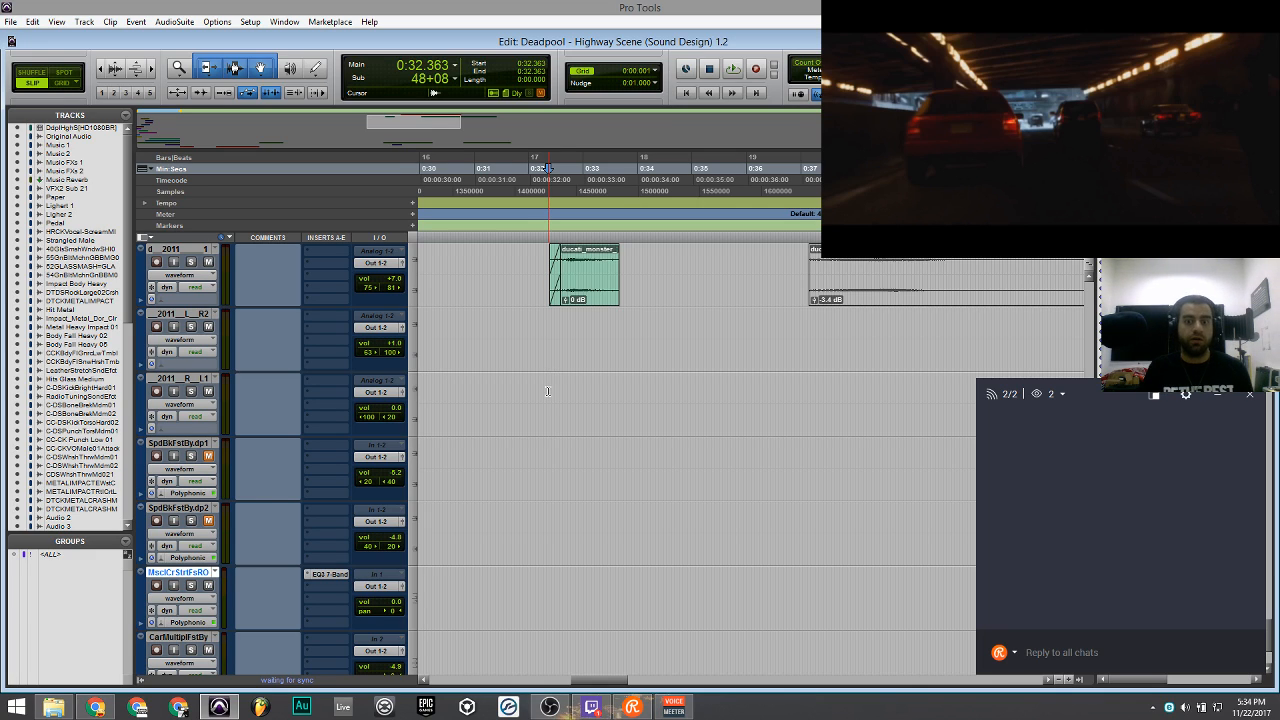
key(space)
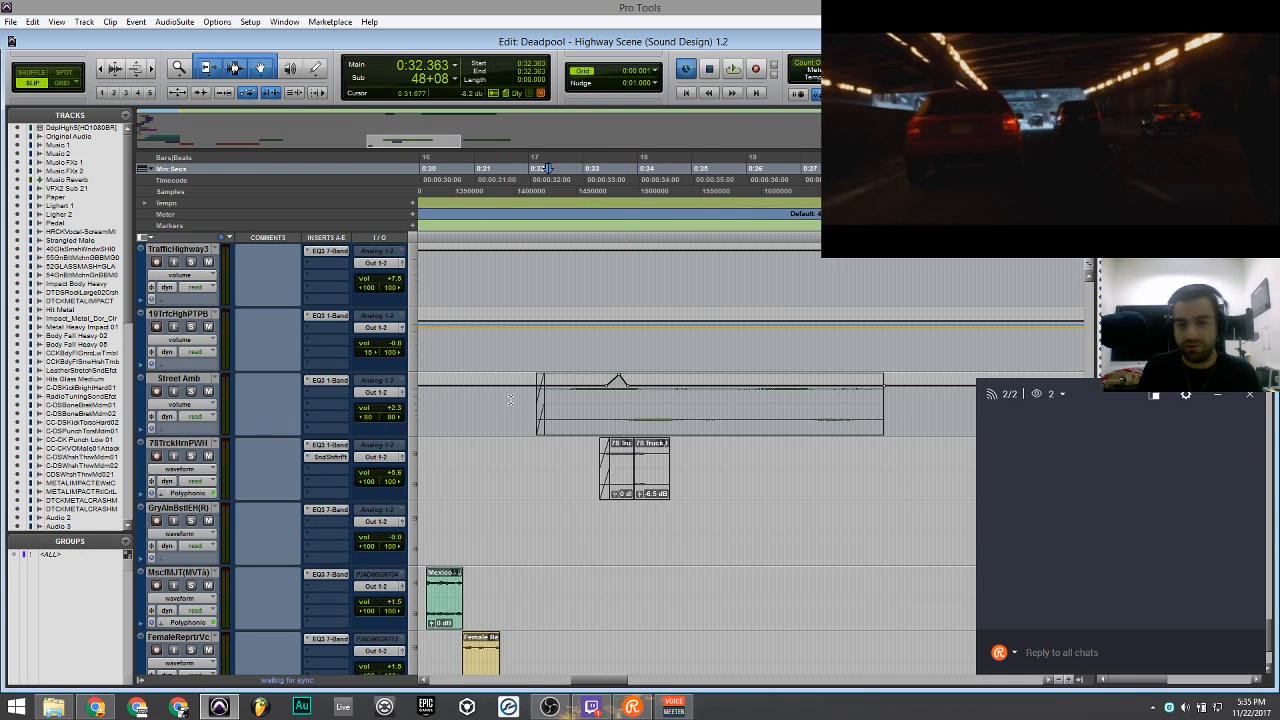
Examine the motorbike, fire truck and horn tracks around the tunnel exit, with the edit cursor at 0:32.632.
scroll(534, 471, down, 8)
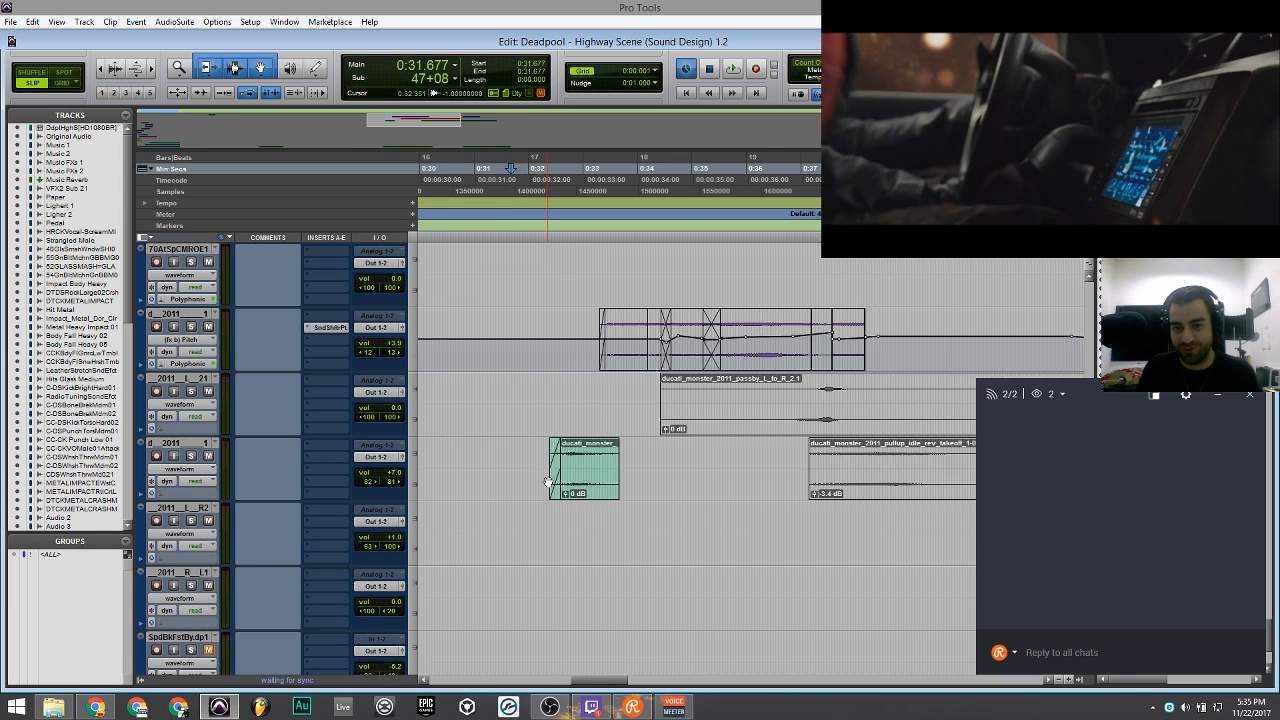
scroll(556, 503, down, 2)
click(577, 465)
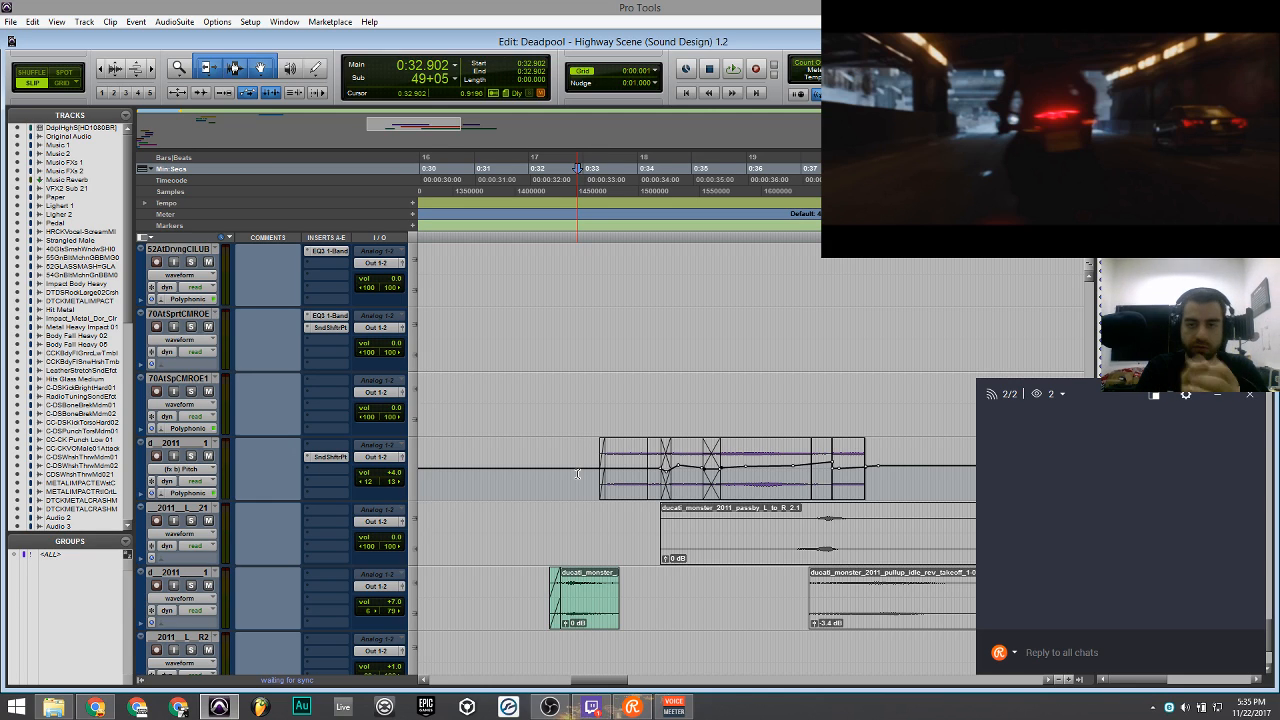
click(565, 470)
scroll(563, 468, up, 5)
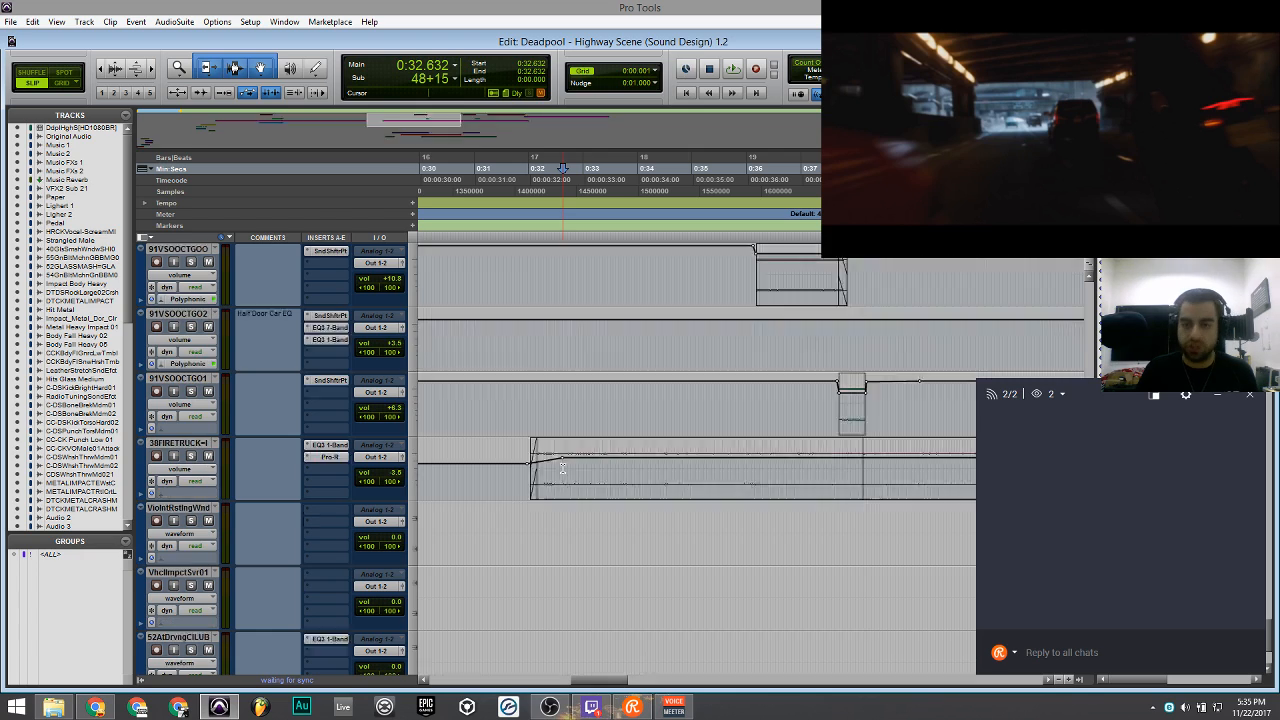
scroll(563, 468, up, 6)
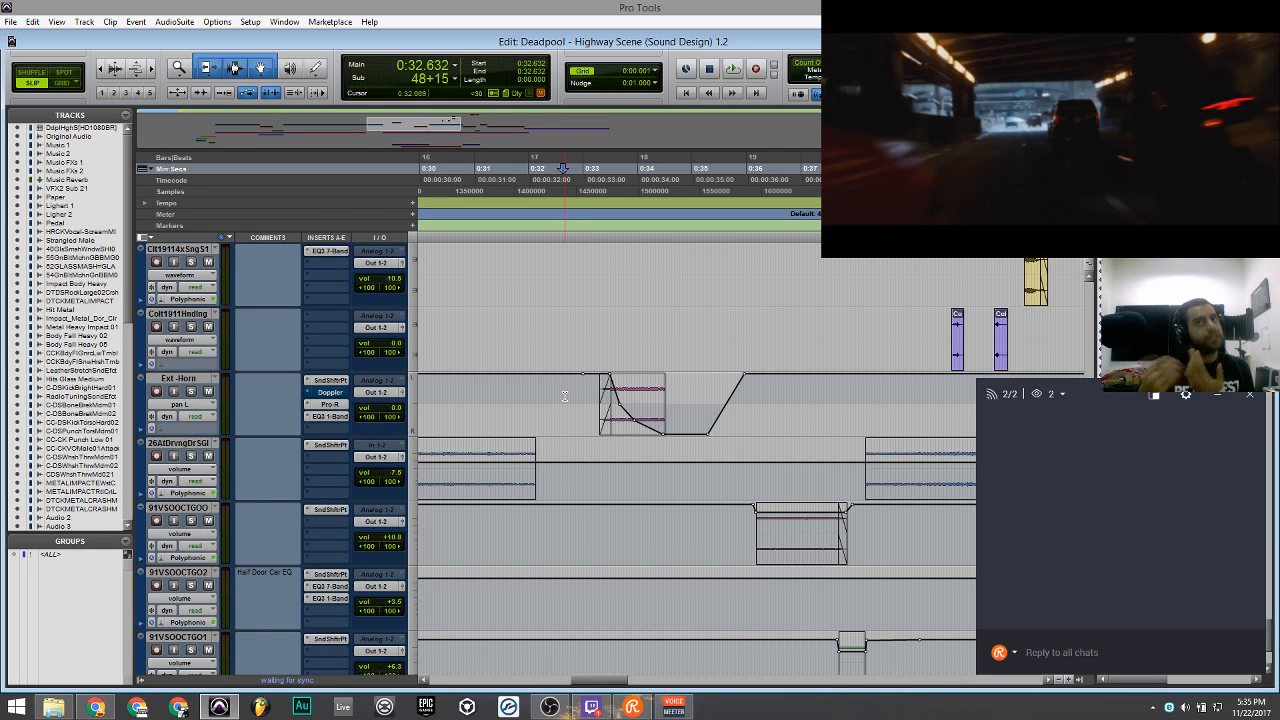
Solo the Ext-Horn track and zoom in on its clip, highlighting its pan automation from 0:32.614 to 0:34.132.
click(190, 392)
click(594, 392)
key(ctrl+])
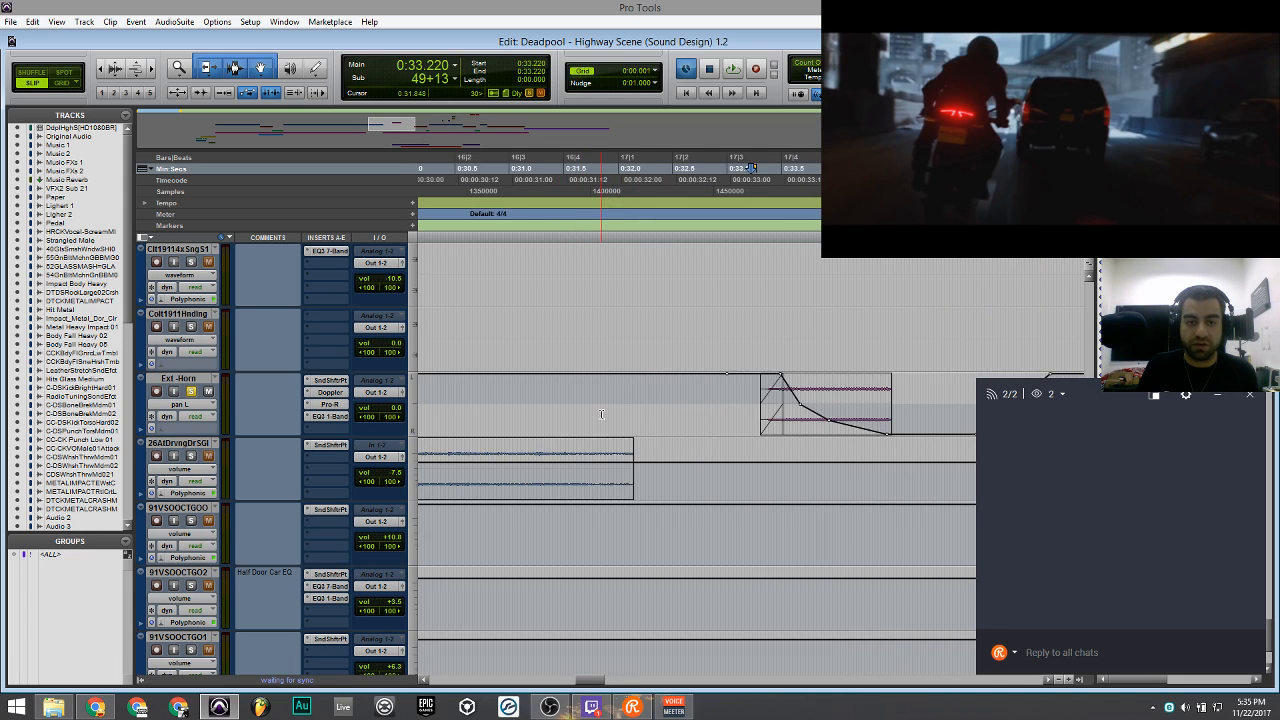
key(space)
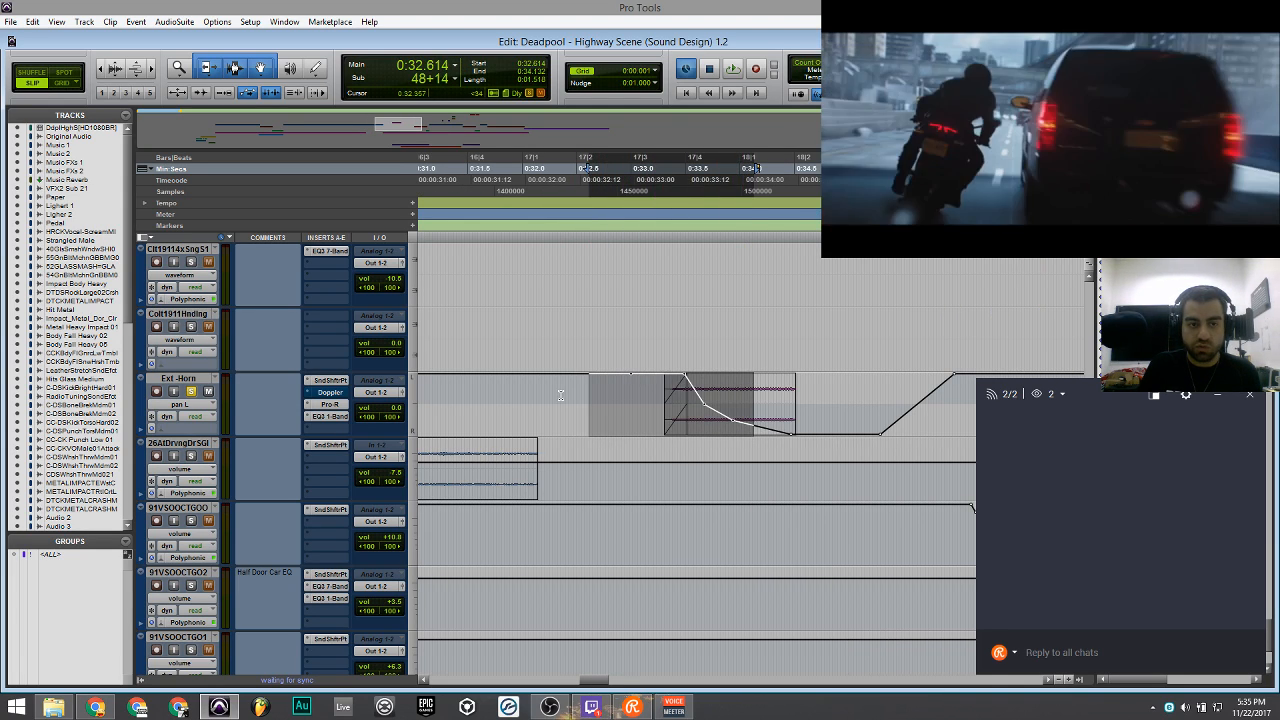
Check the Ext-Horn track's automation view choices, then play the horn from 0:32.938.
click(206, 404)
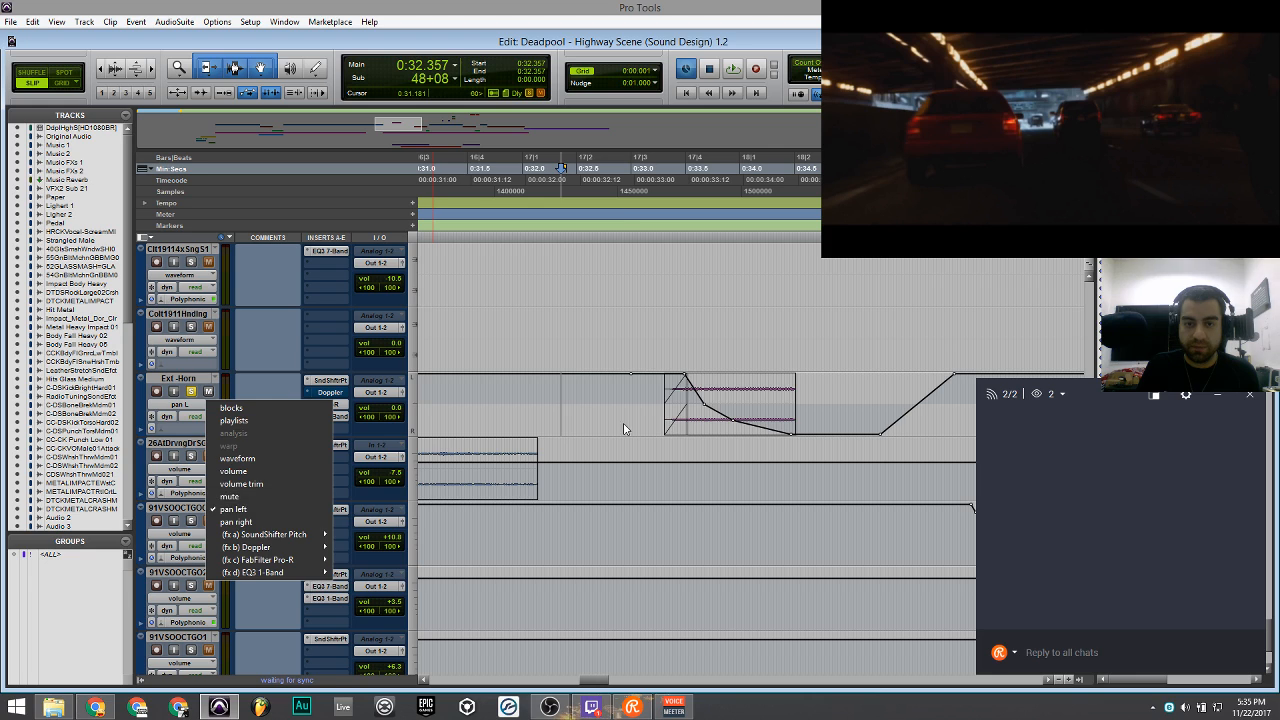
click(531, 396)
key(space)
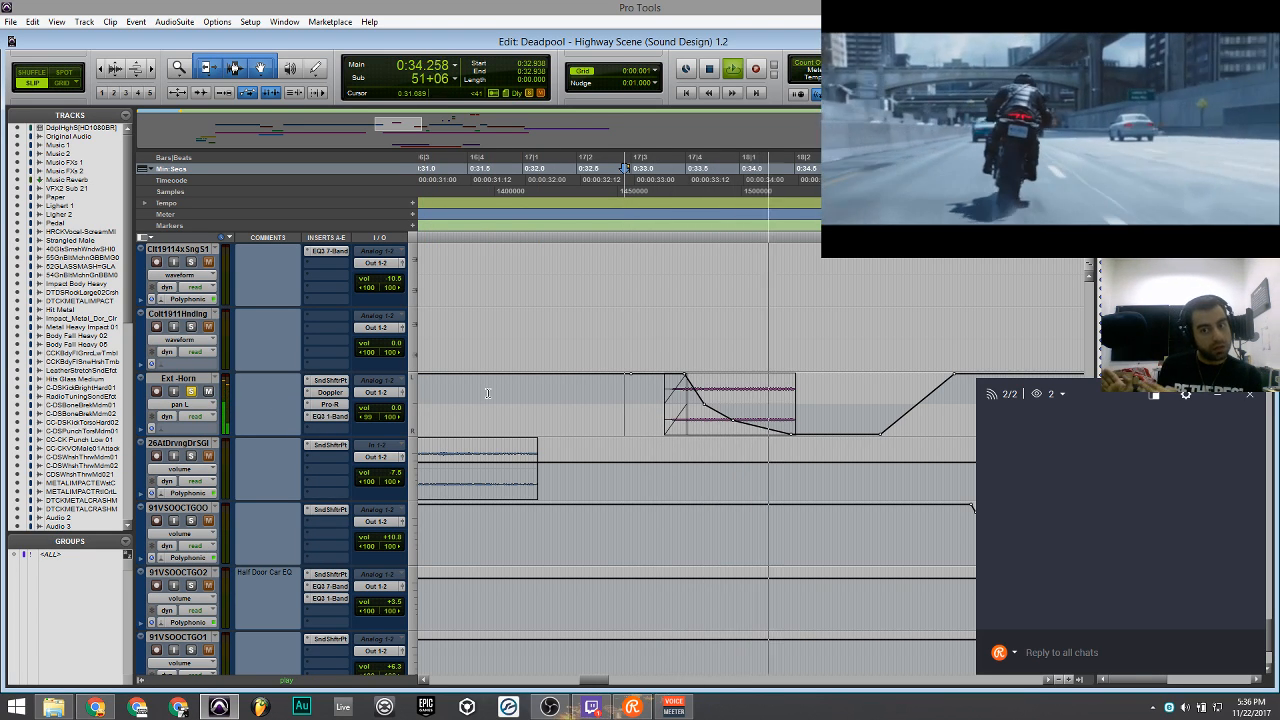
key(space)
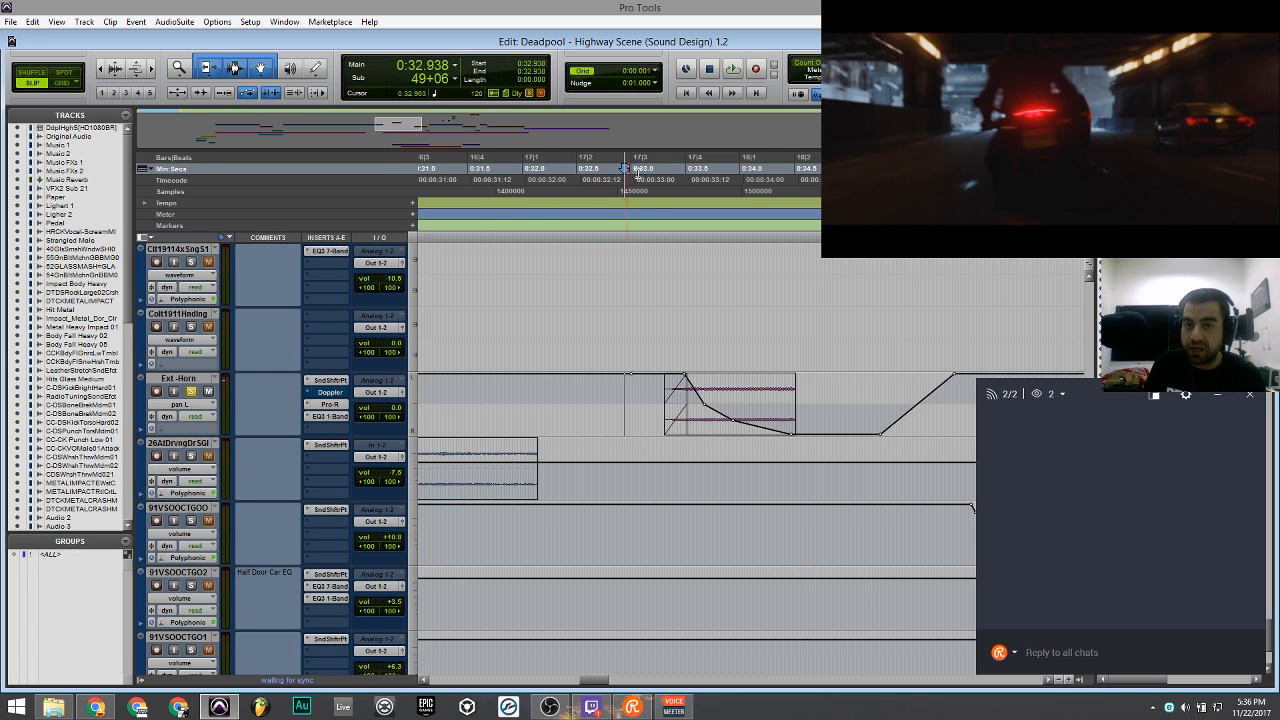
key(space)
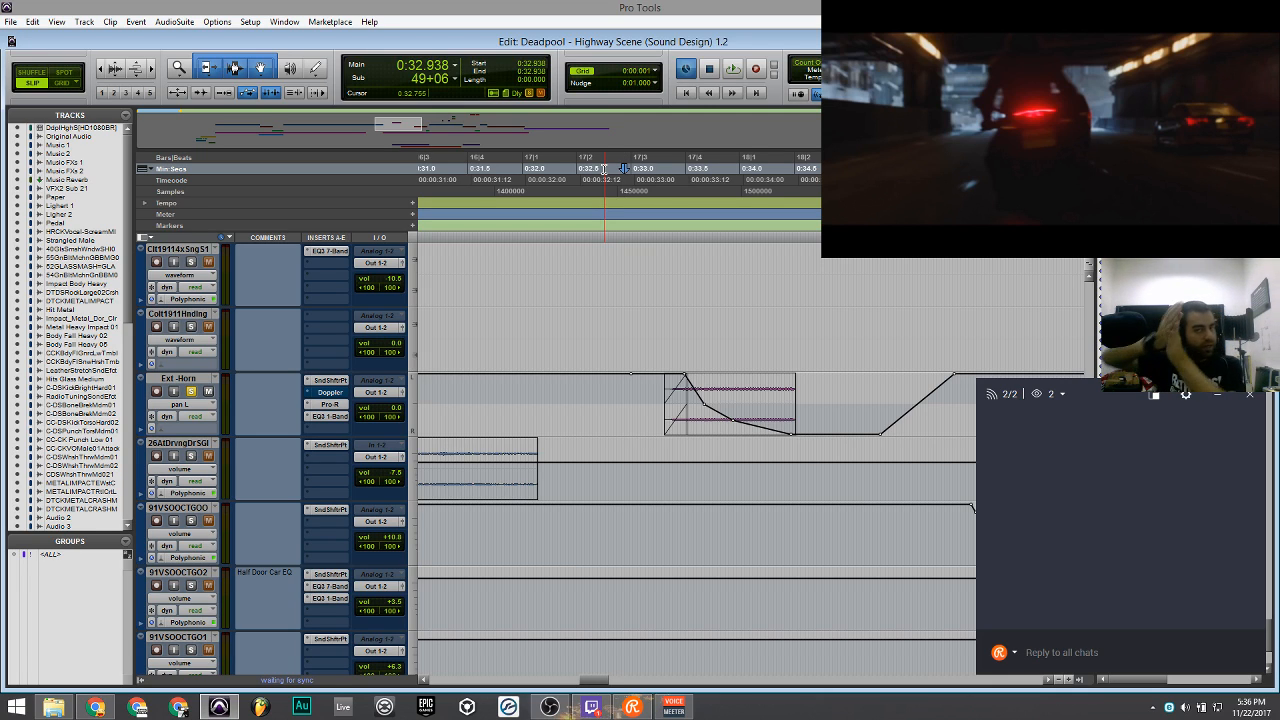
Play the horn from 0:32.810 without its pan automation, and compare the Ext-Horn track's pan right and pan left automation views.
click(593, 409)
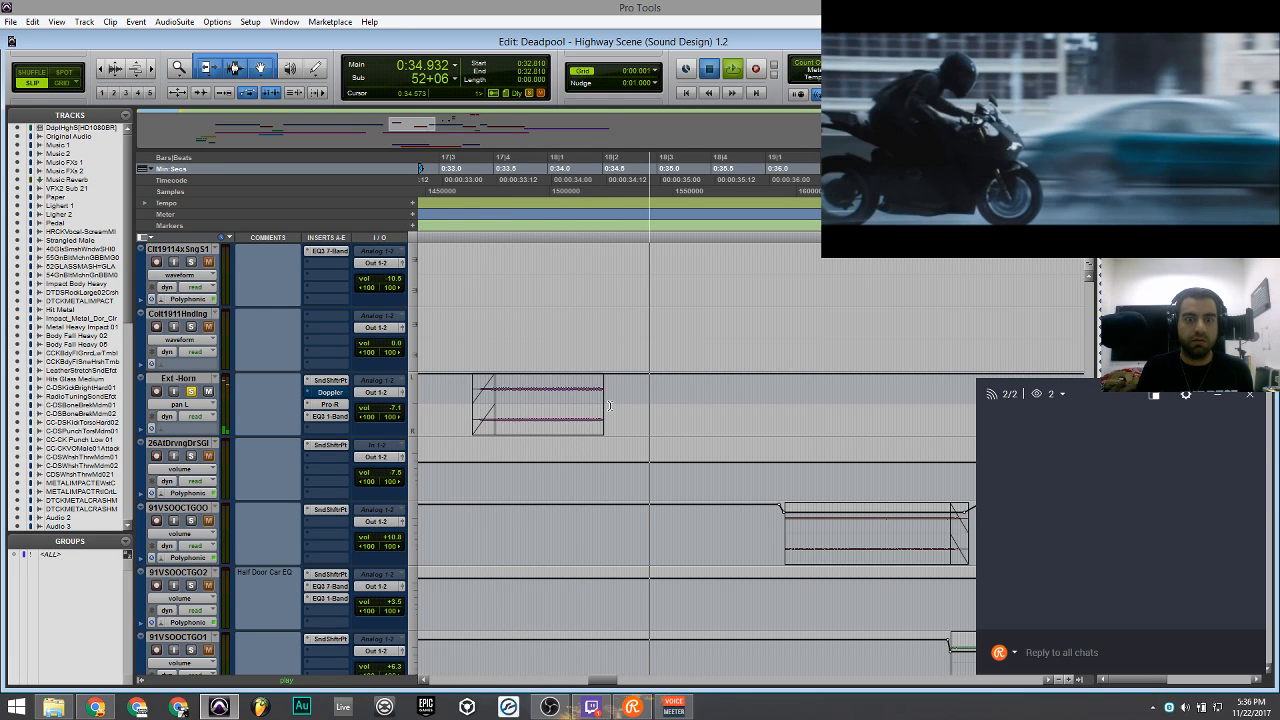
key(space)
click(206, 403)
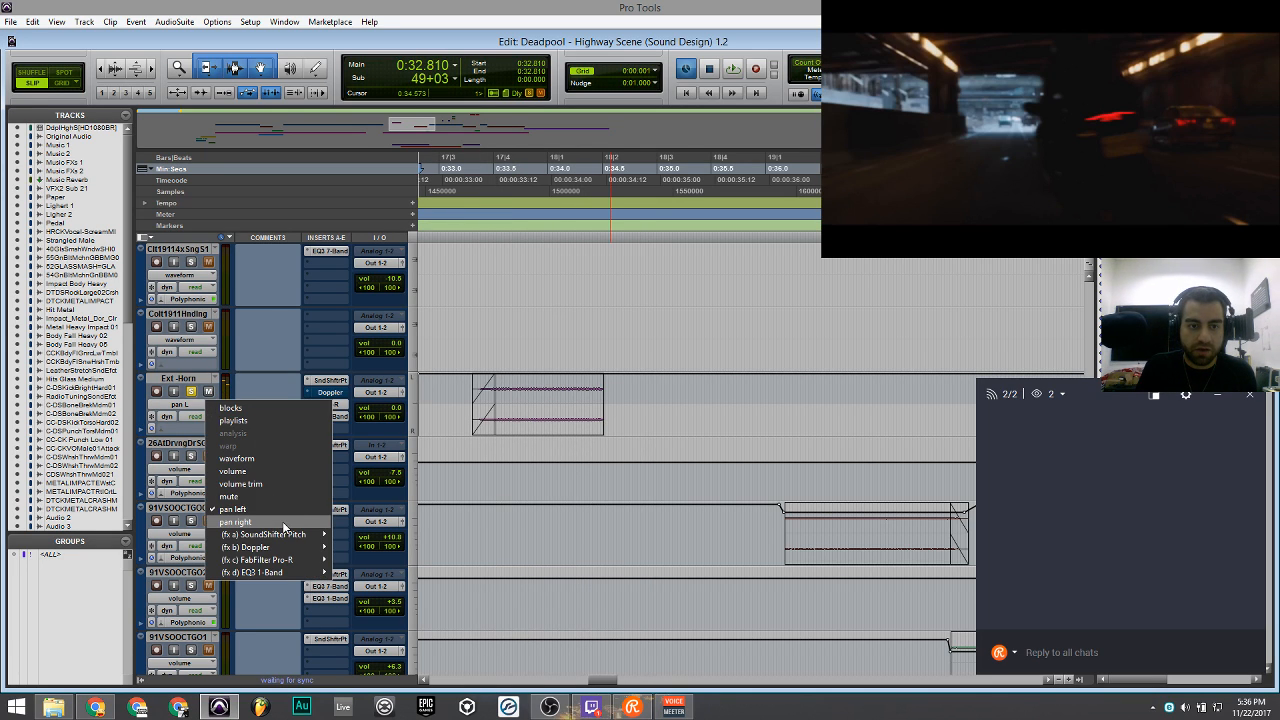
click(250, 523)
click(206, 403)
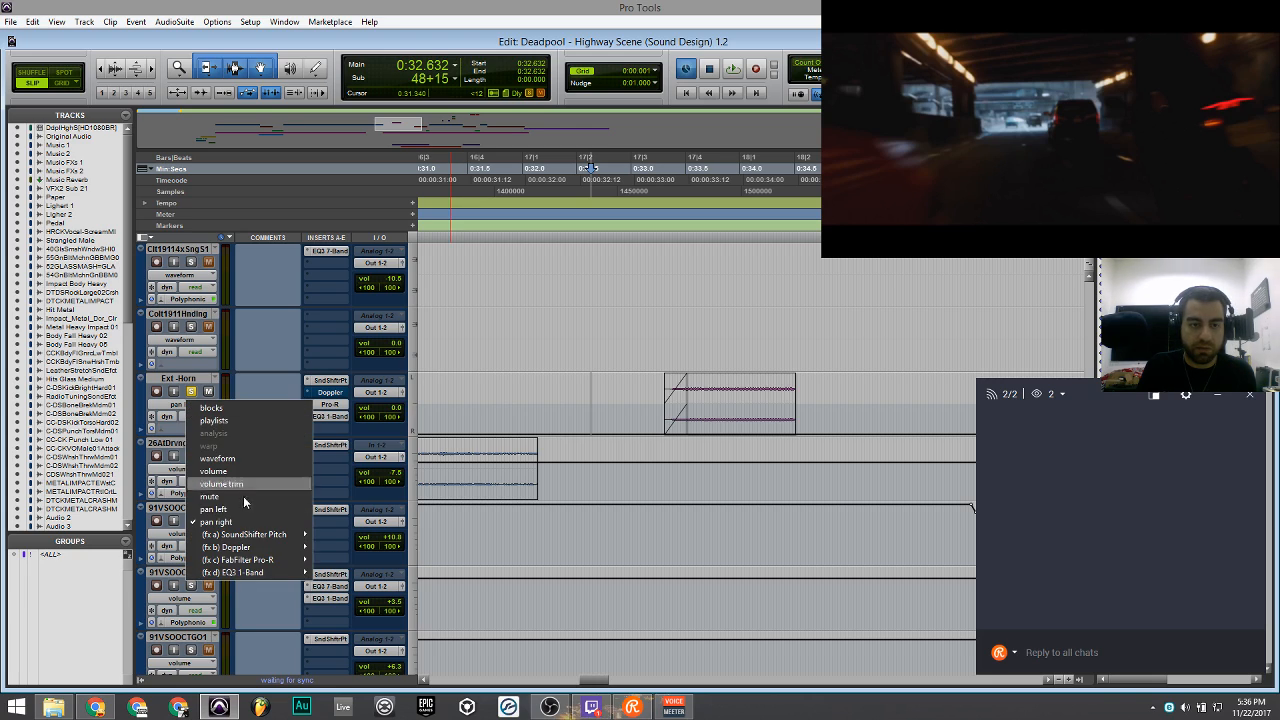
click(214, 510)
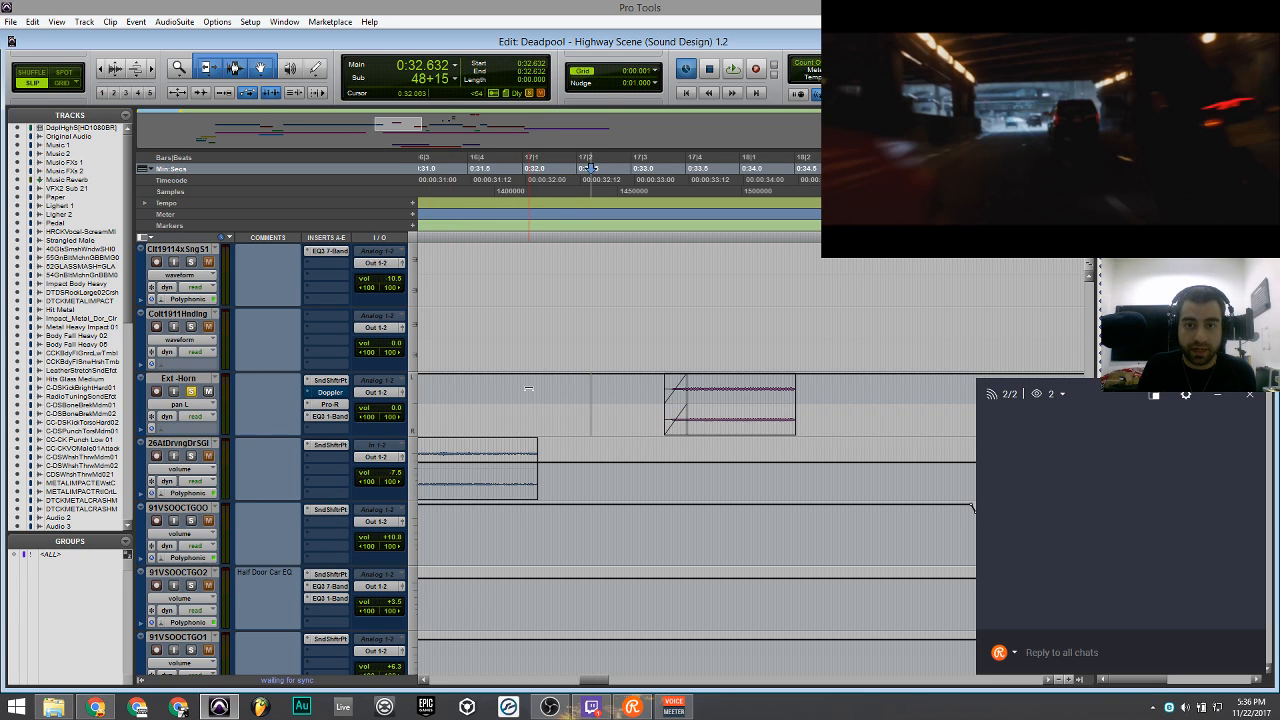
click(594, 390)
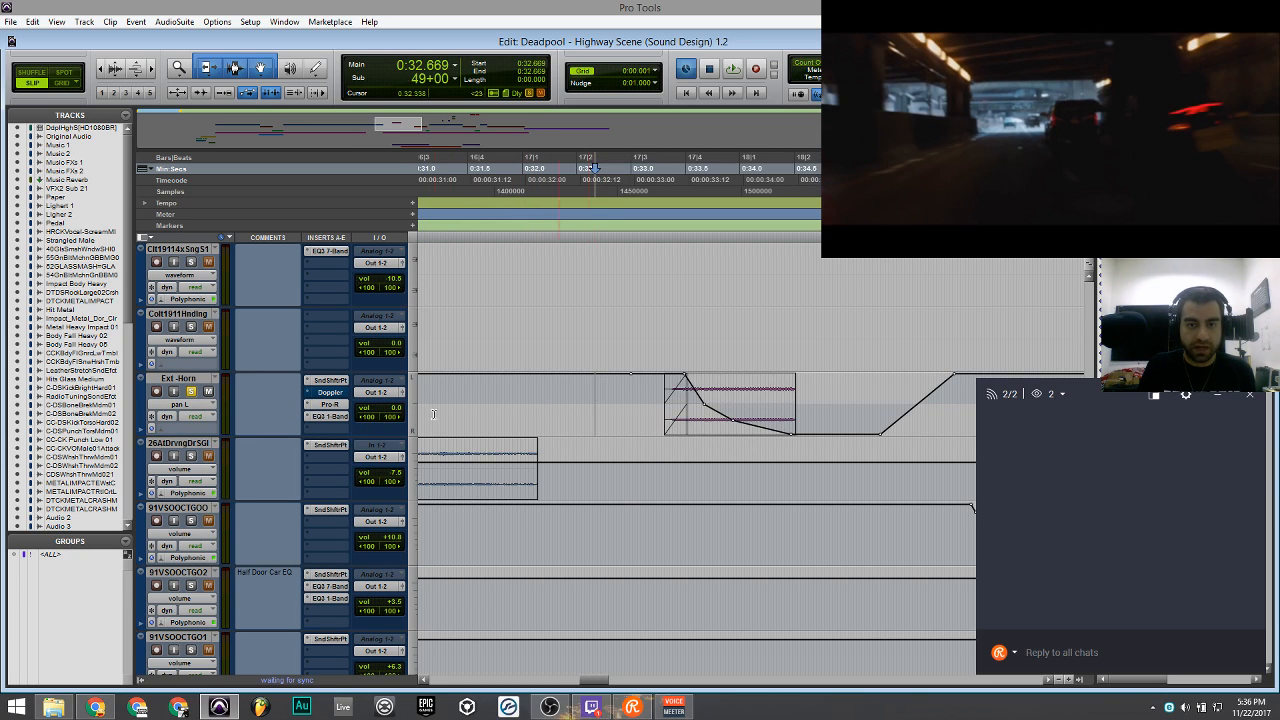
Delete the pan left automation around the Ext-Horn clip and make the track's Doppler insert inactive.
drag(583, 405, 980, 405)
key(Delete)
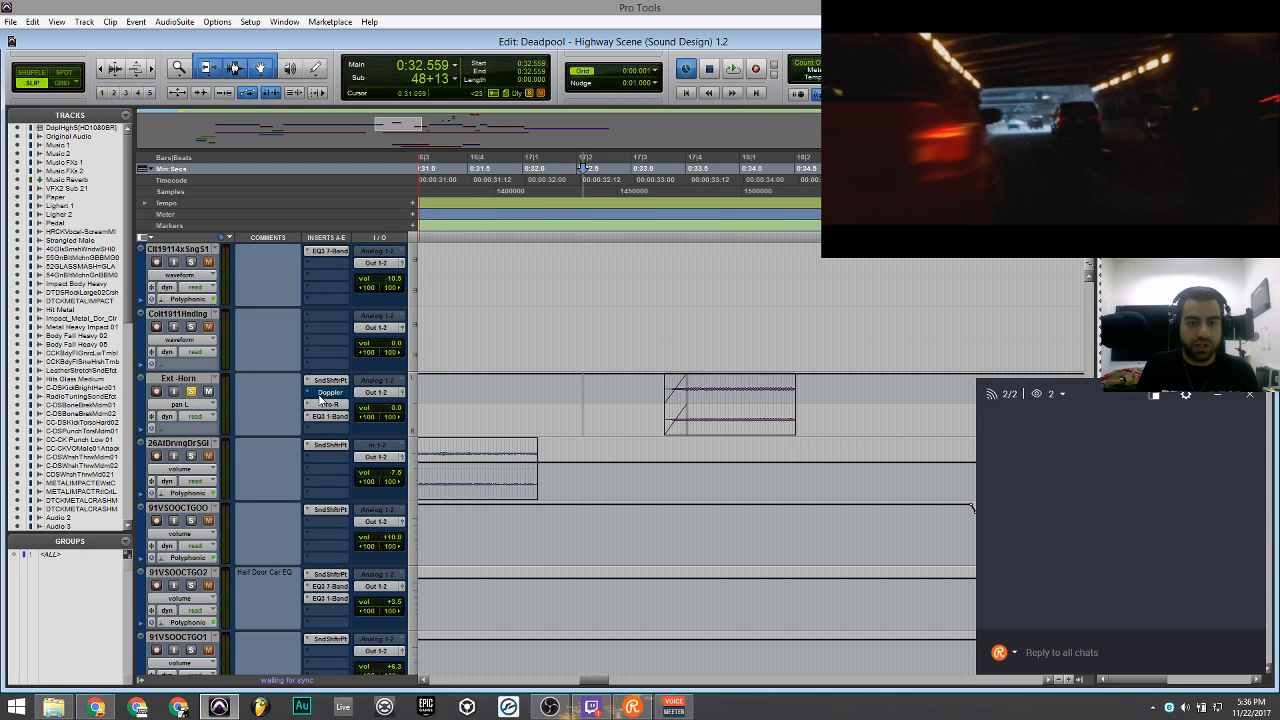
right_click(322, 392)
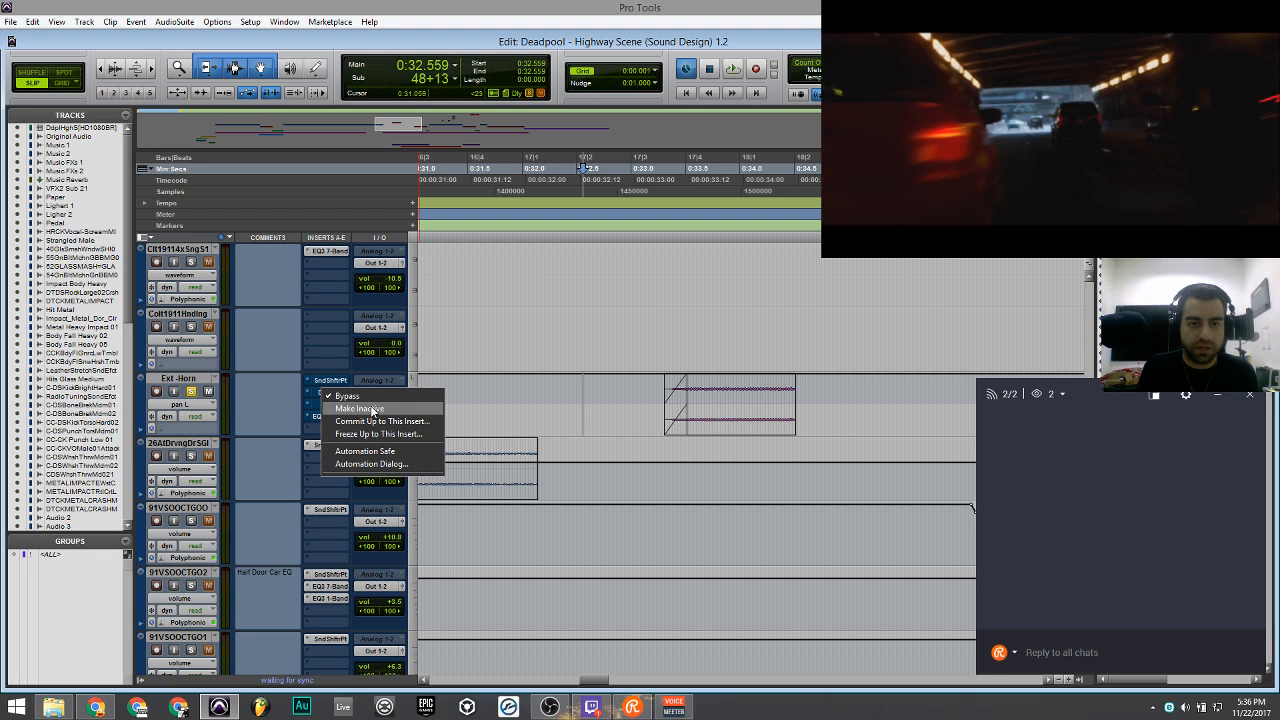
click(377, 410)
Place the edit cursor at 0:32.265 ahead of the horn clip and play the horn without Doppler.
click(567, 394)
click(540, 397)
click(547, 388)
key(space)
key(space)
Try extending the horn clip at both ends to span 0:32.265 to 0:35.485, and play it from 0:32.002.
key(a)
drag(789, 394, 901, 394)
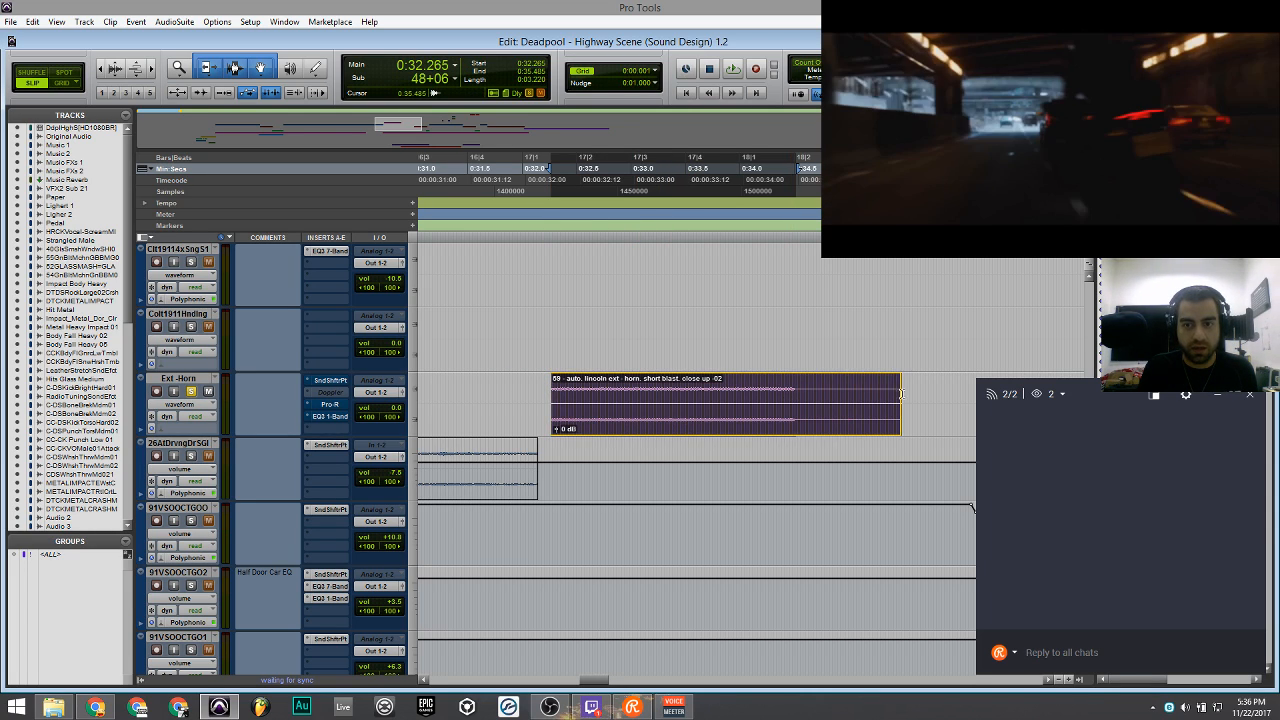
click(521, 383)
key(space)
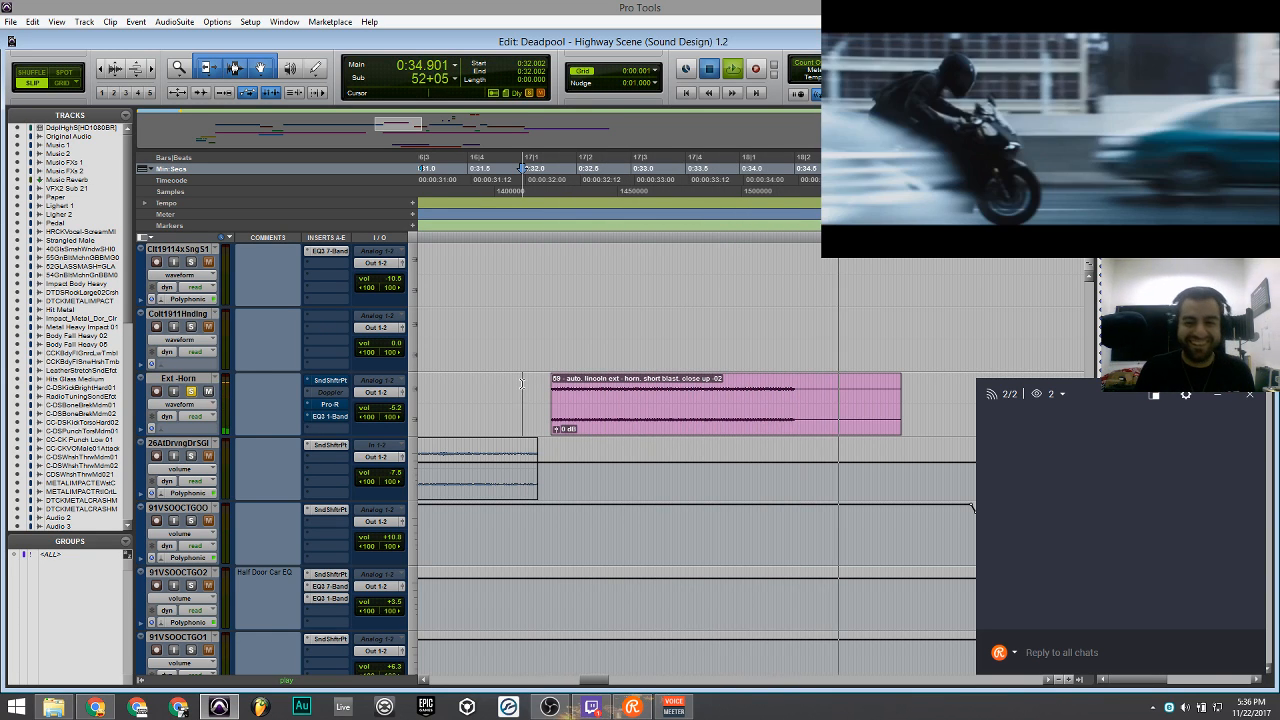
key(space)
key(ctrl+z)
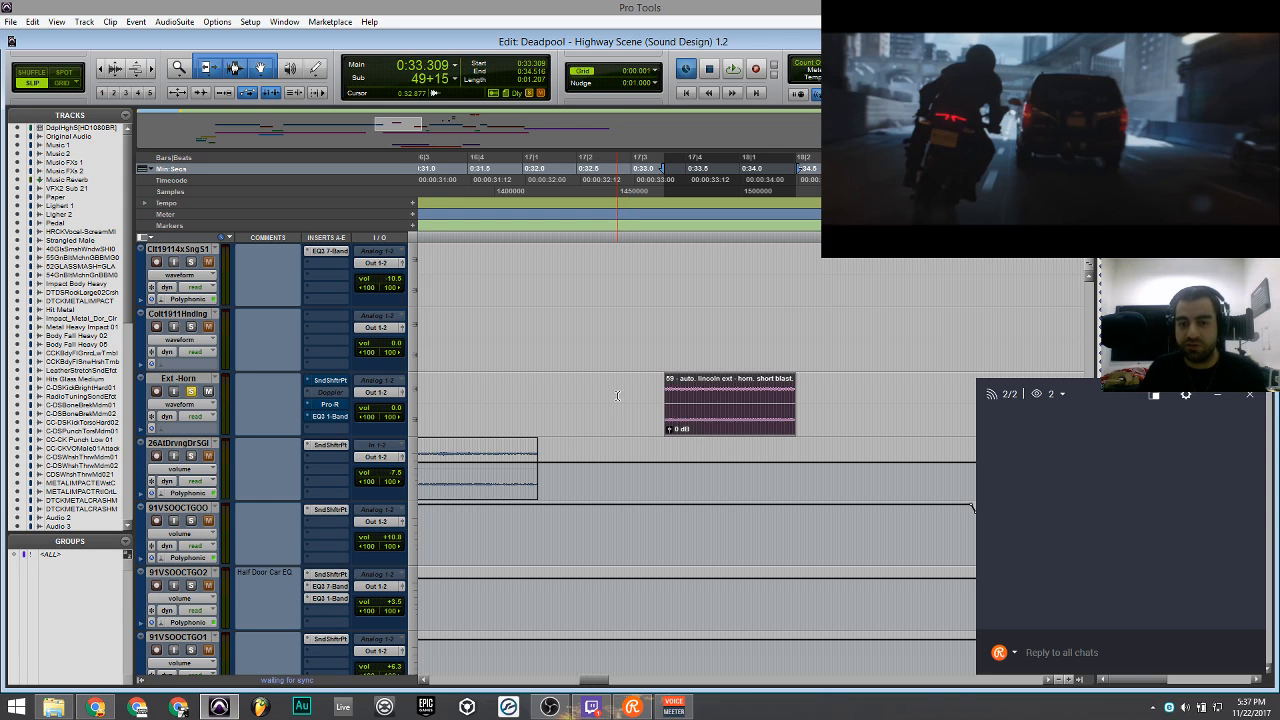
Inspect the start of the horn clip up close, and play the horn from 0:32.559 and again from 0:32.846.
drag(670, 389, 659, 397)
key(ctrl+])
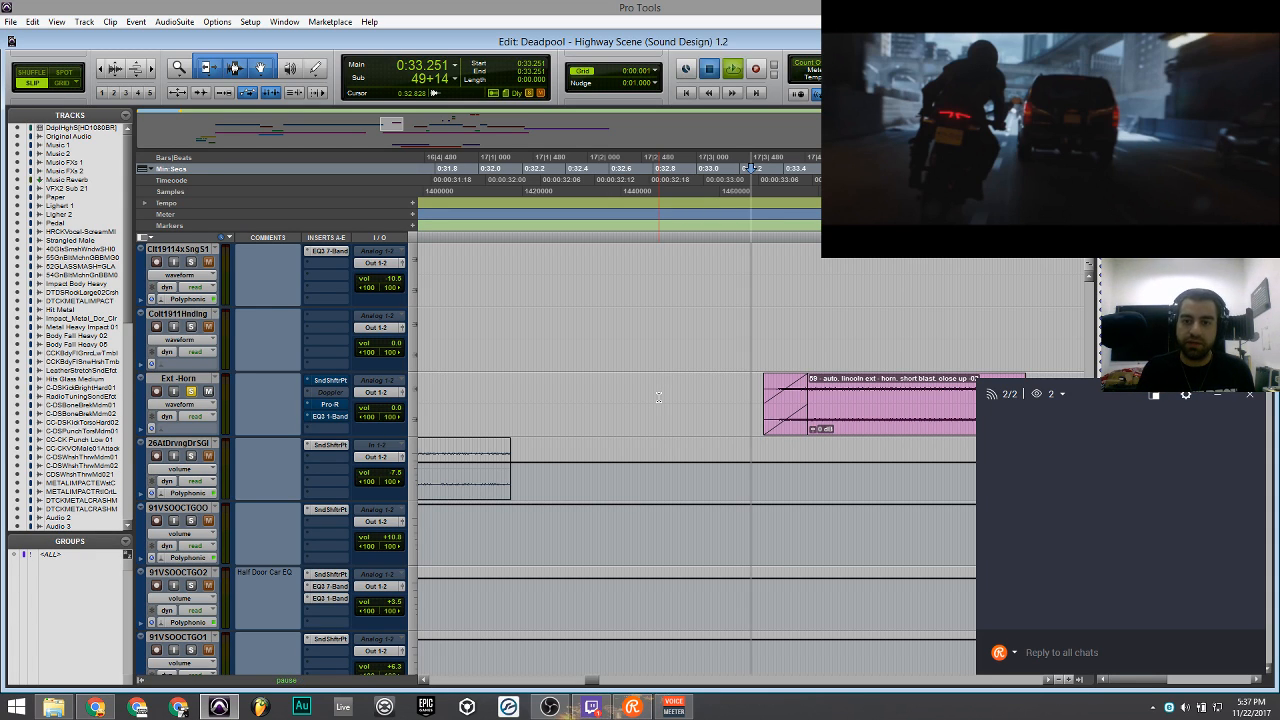
key(space)
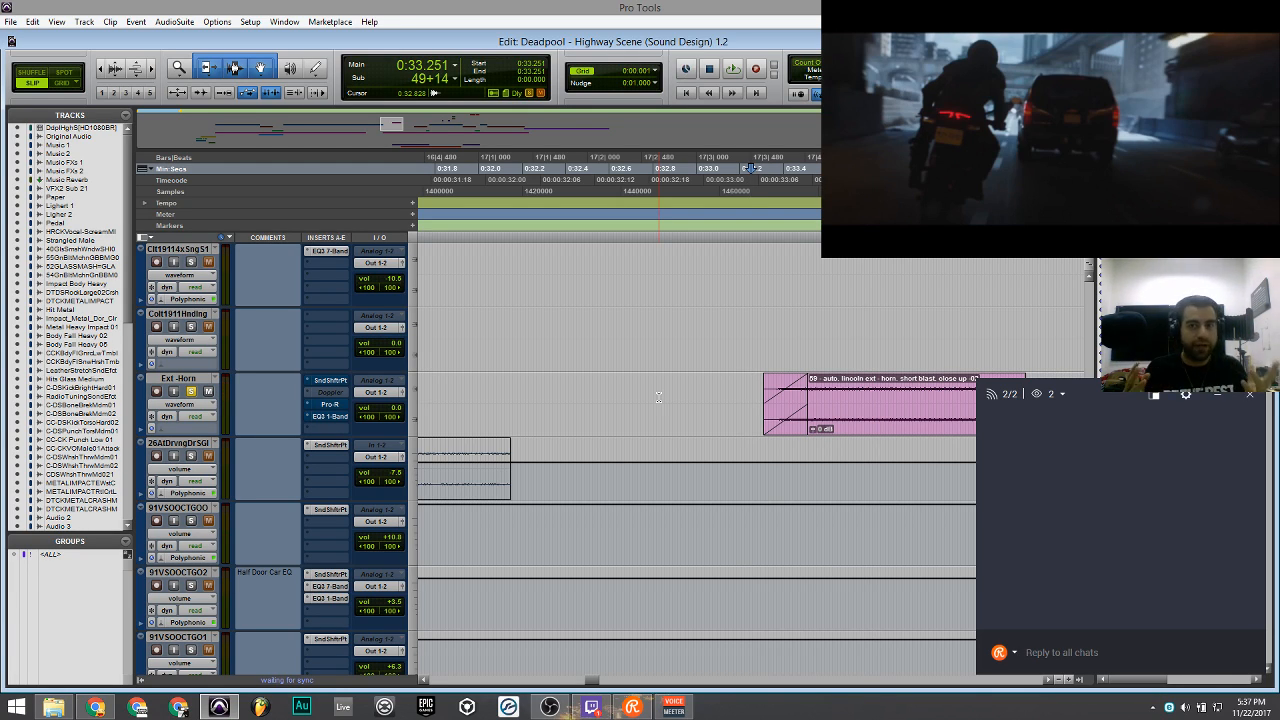
click(650, 397)
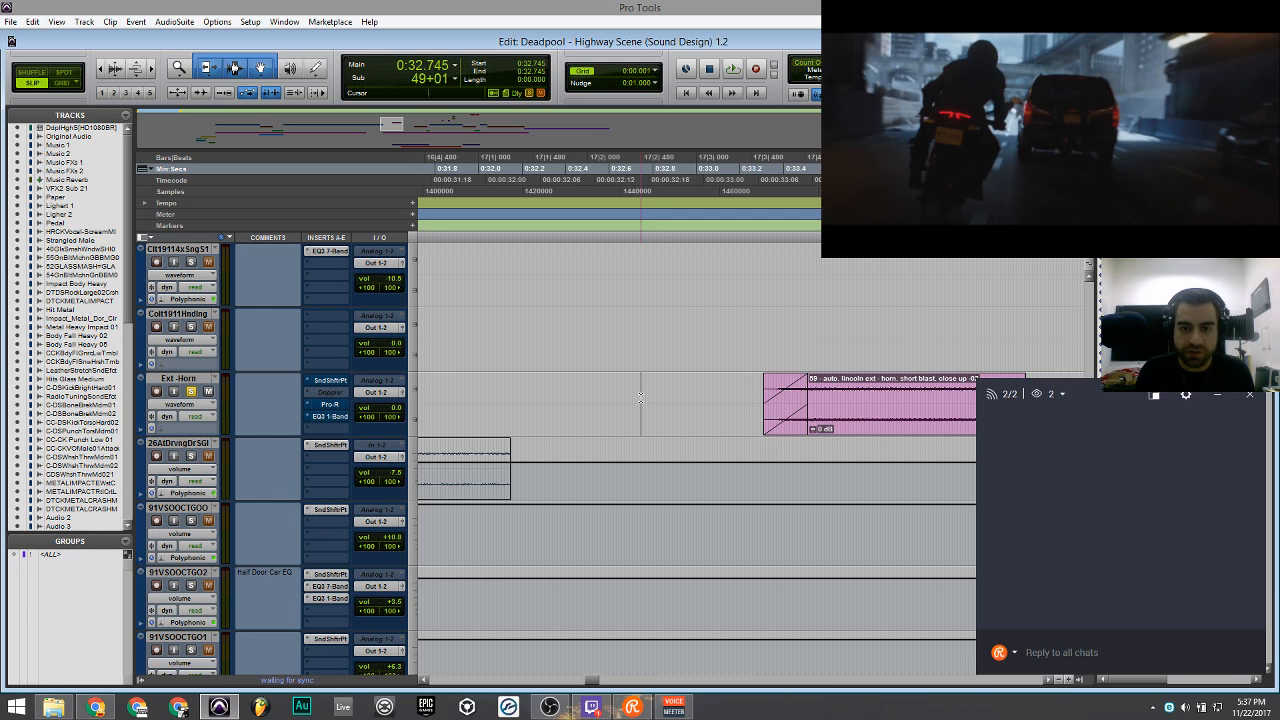
key(ctrl+bracketleft)
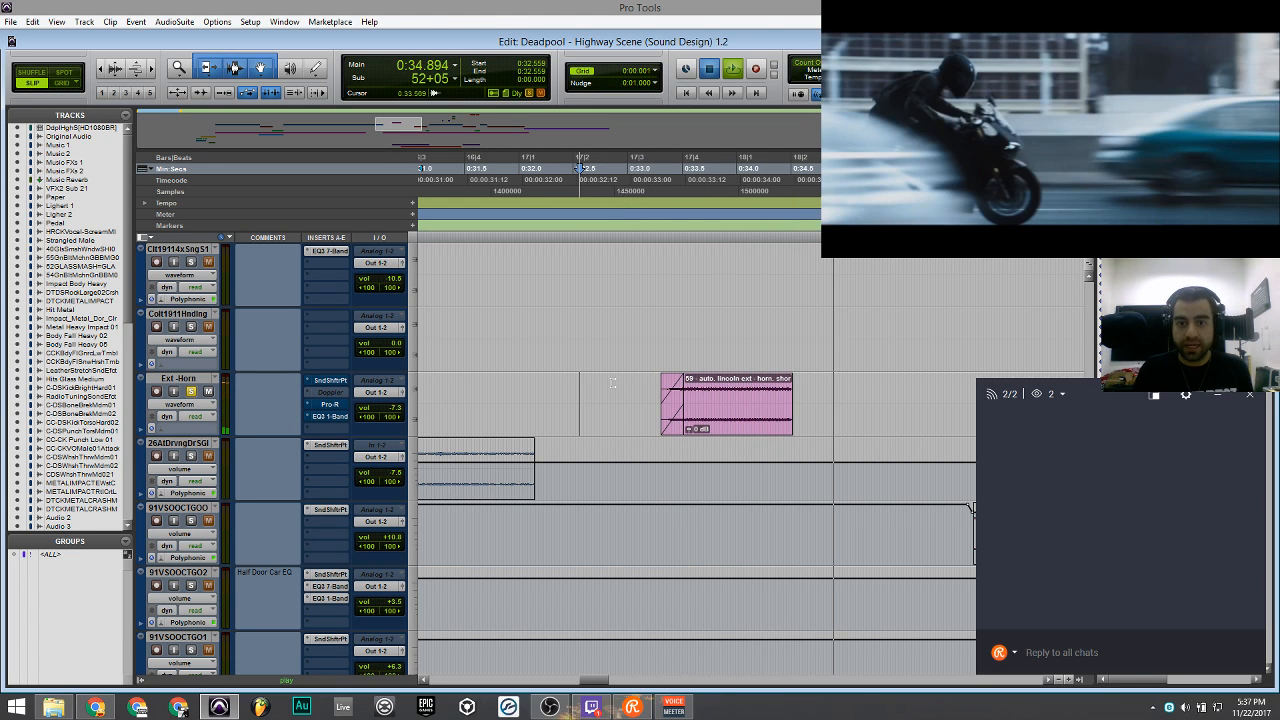
key(space)
click(611, 382)
key(space)
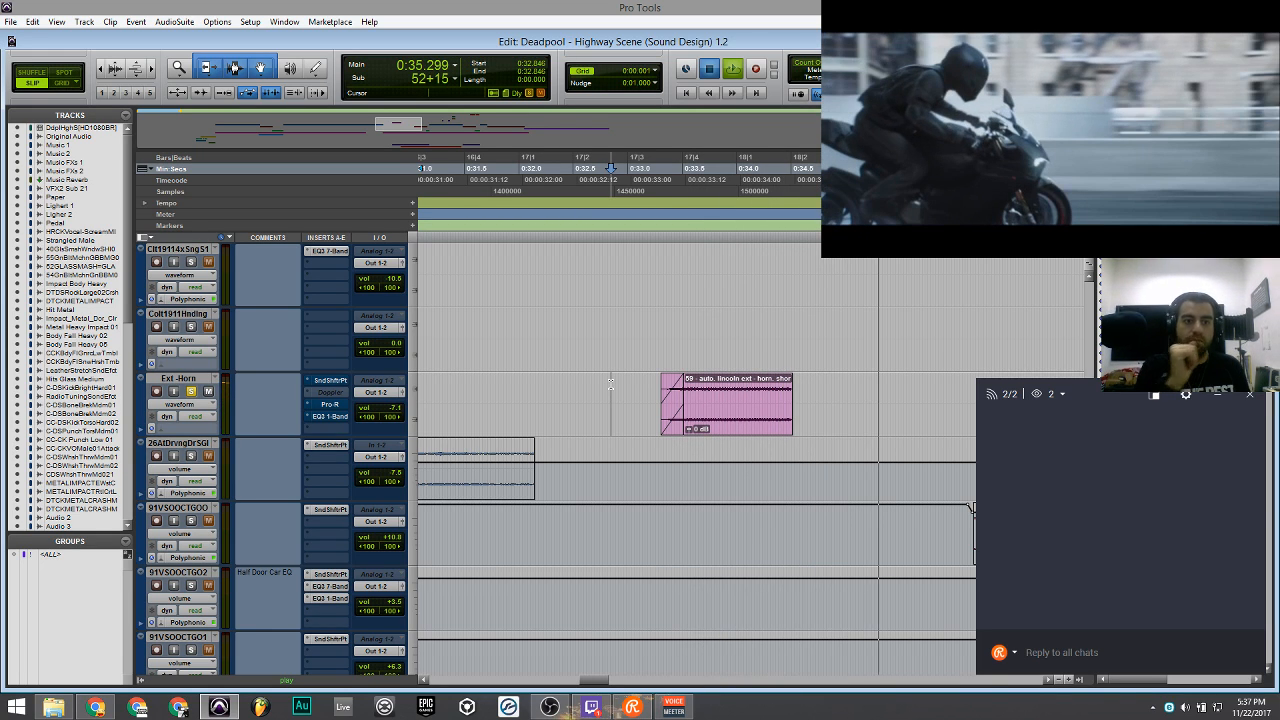
key(space)
Clear the Ext-Horn track's volume automation around the horn clip and play the horn from 0:32.589.
key(ctrl+minus)
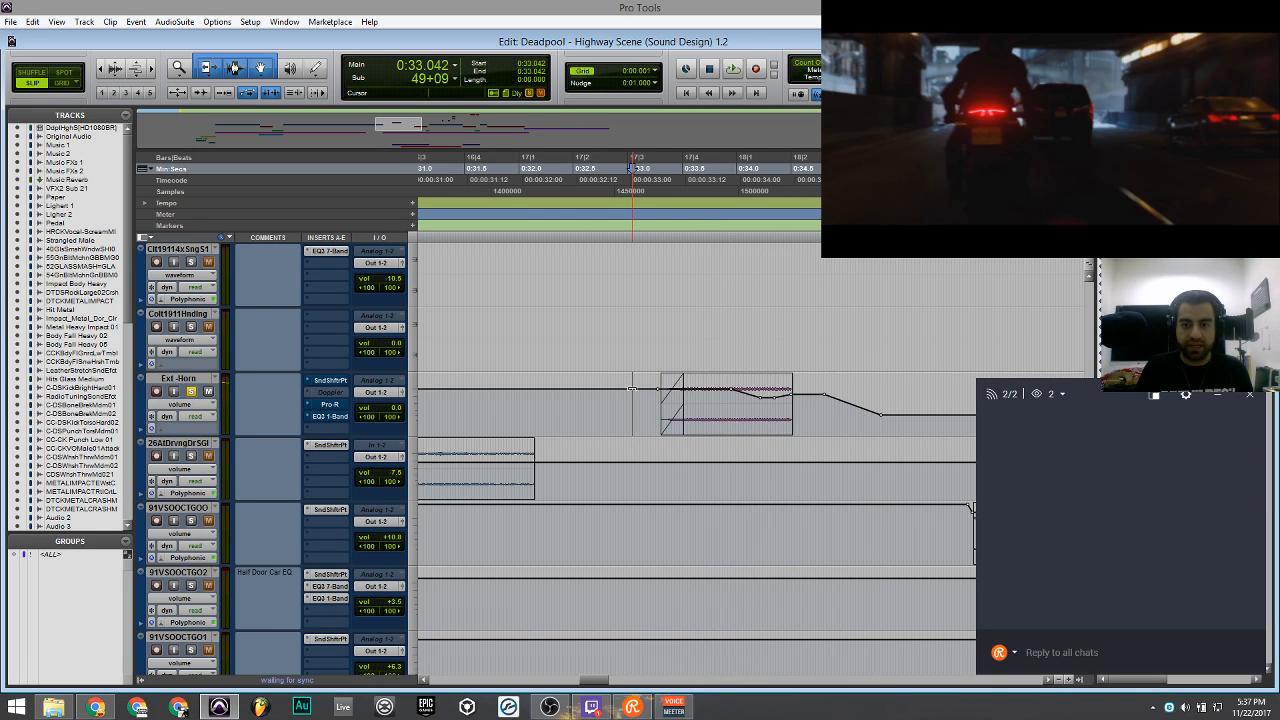
drag(611, 382, 893, 421)
click(583, 400)
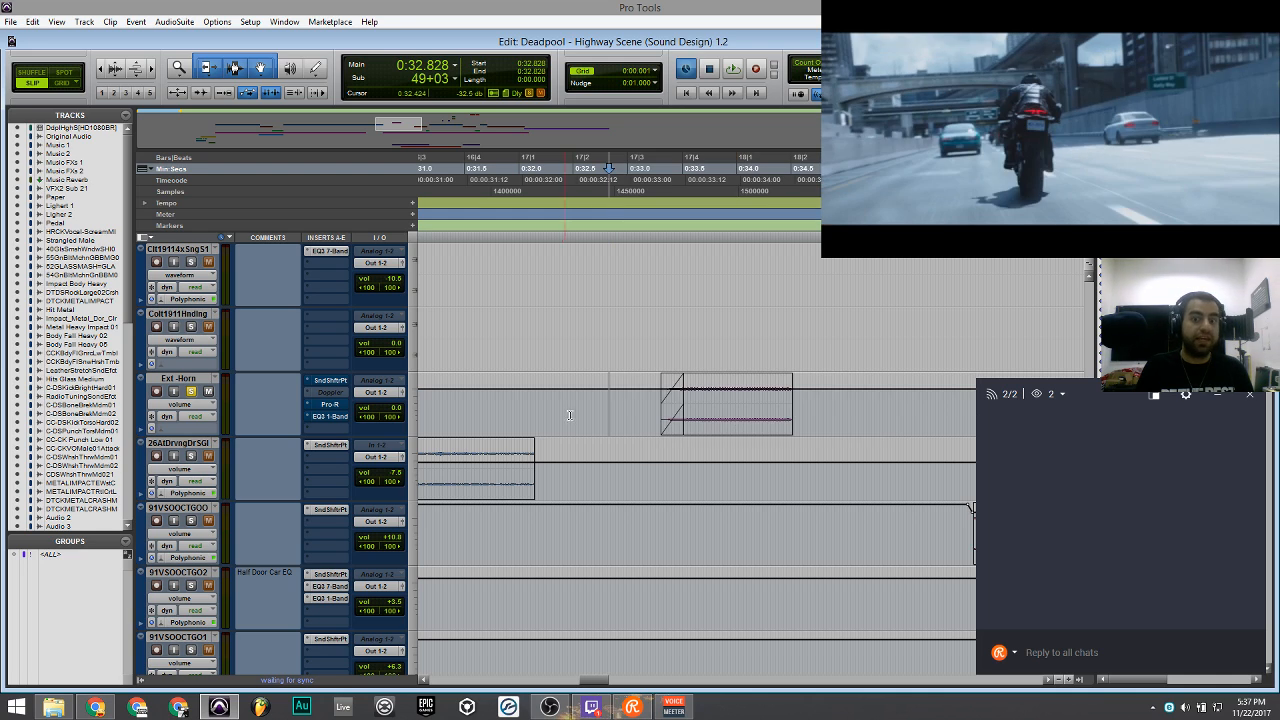
key(space)
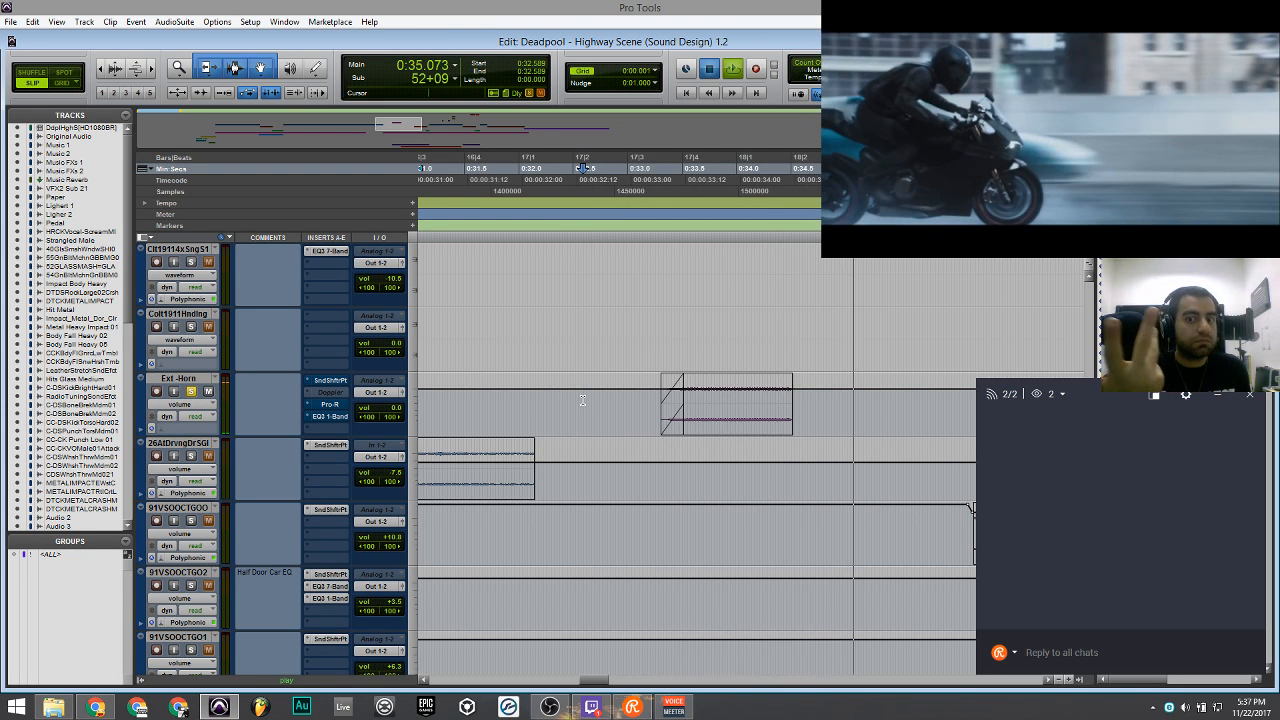
Undo the last volume automation change on the Ext-Horn track and play back the horn clip from just before its start.
key(space)
key(ctrl+z)
click(608, 402)
key(space)
click(658, 398)
click(657, 403)
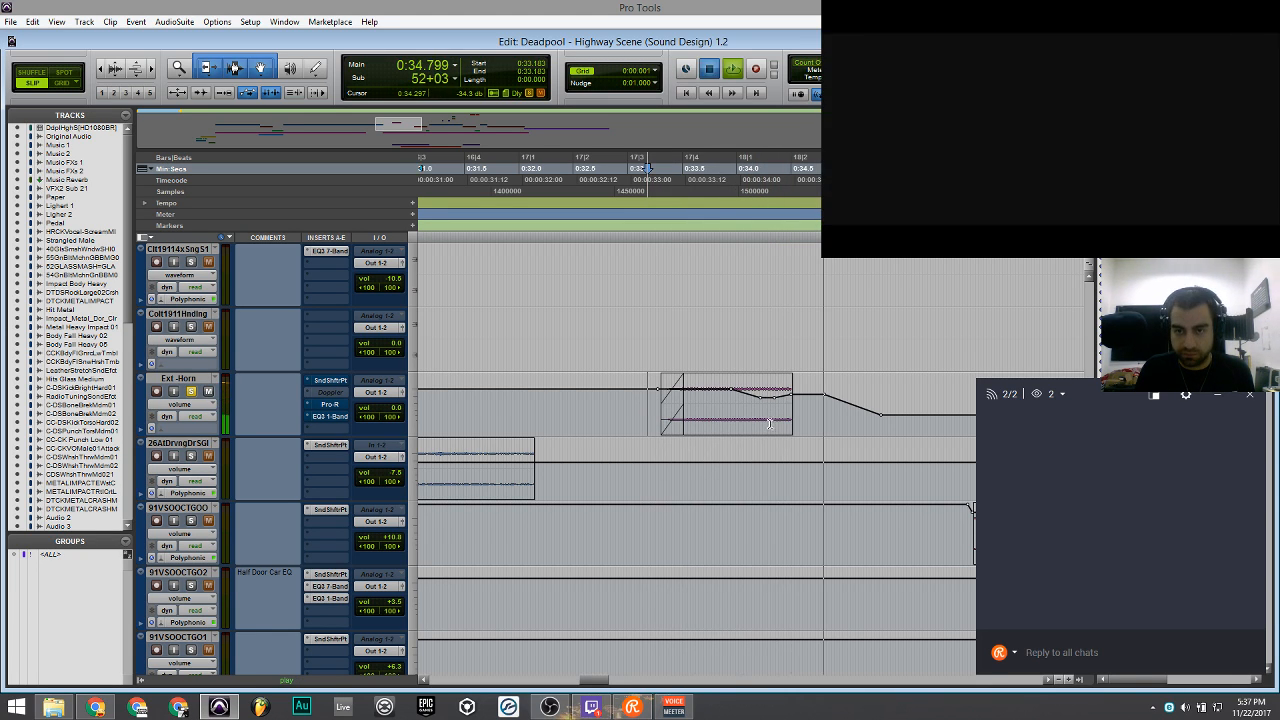
key(space)
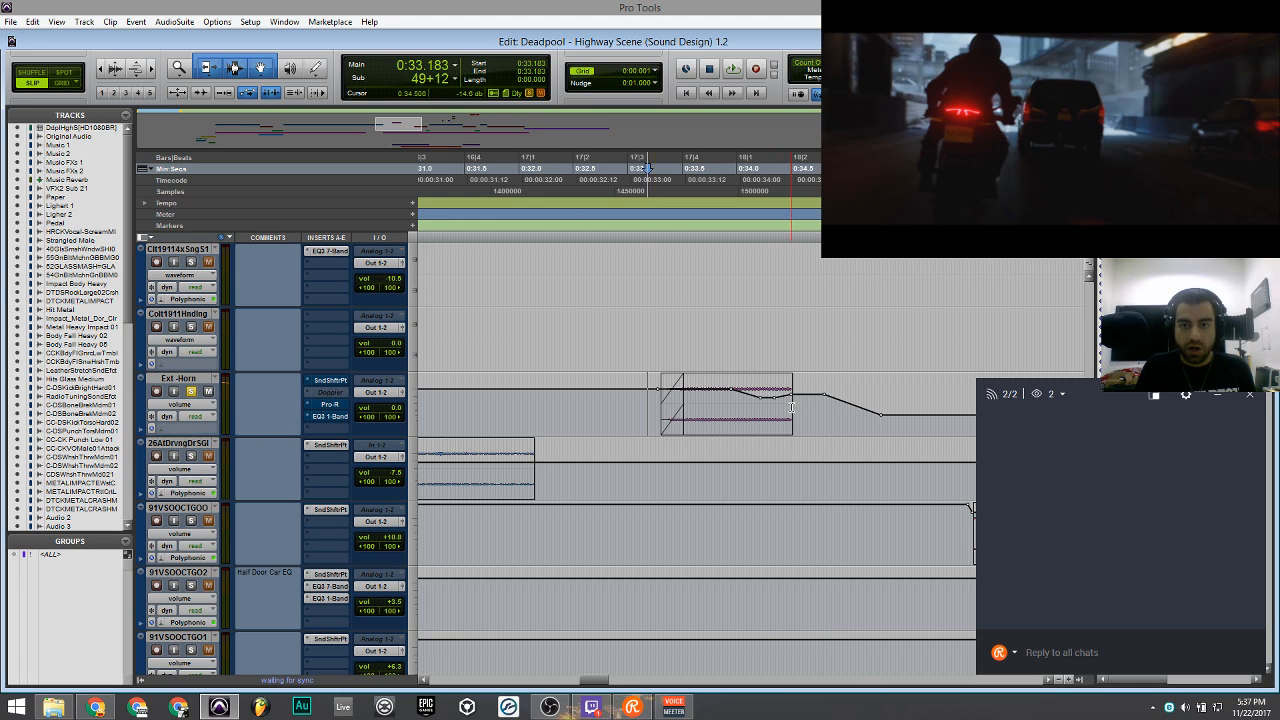
key(space)
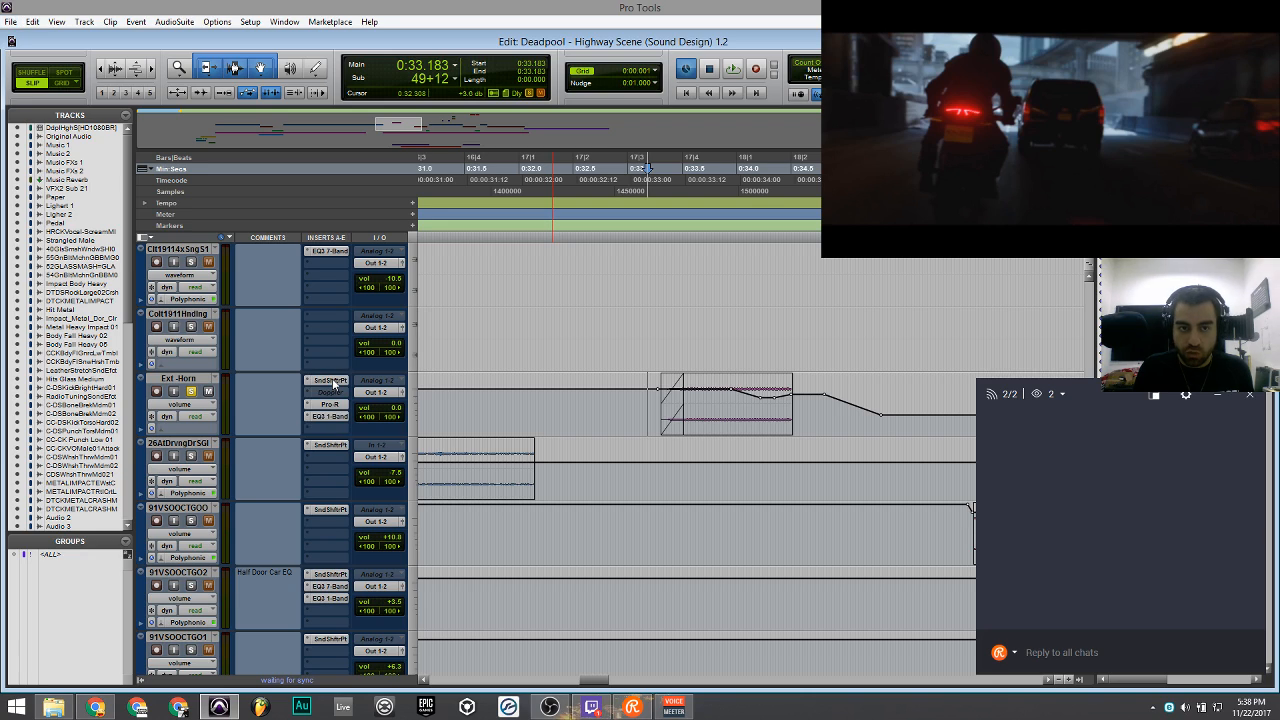
Review the Ext-Horn track's SoundShifter Pitch and Pro R inserts while playing back the horn from just before the clip.
click(623, 397)
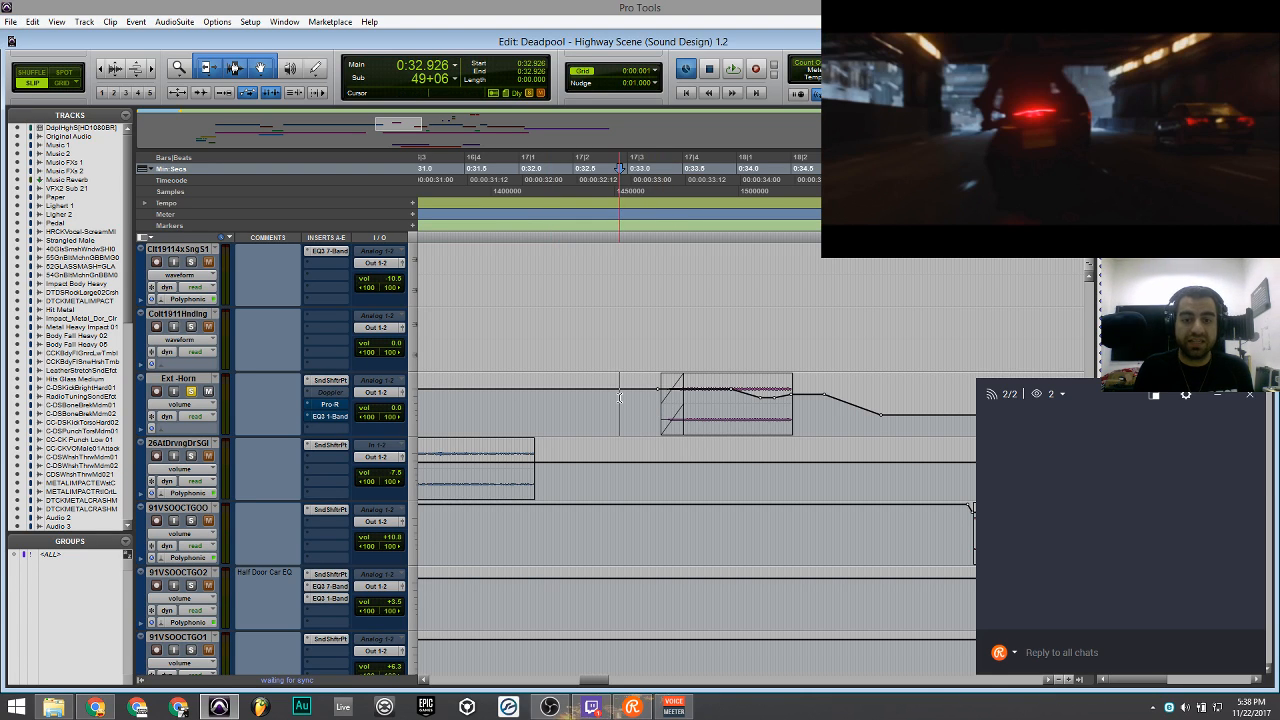
click(323, 388)
drag(700, 112, 173, 85)
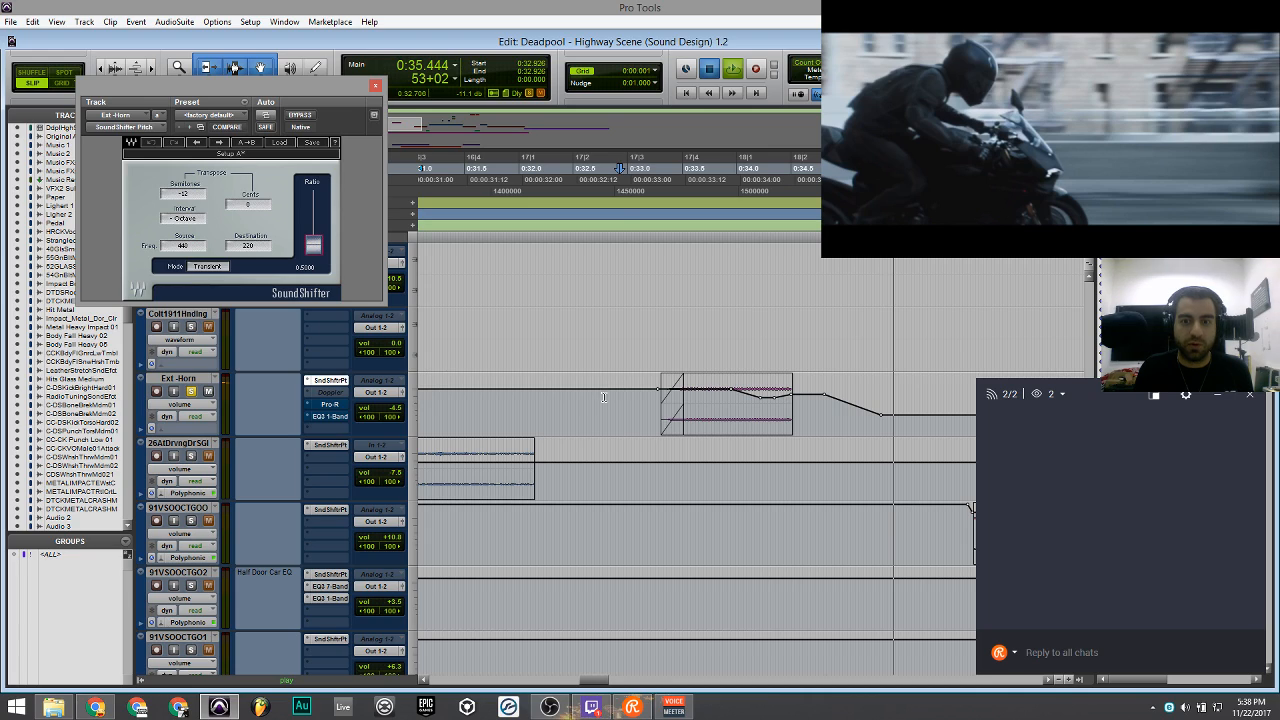
key(space)
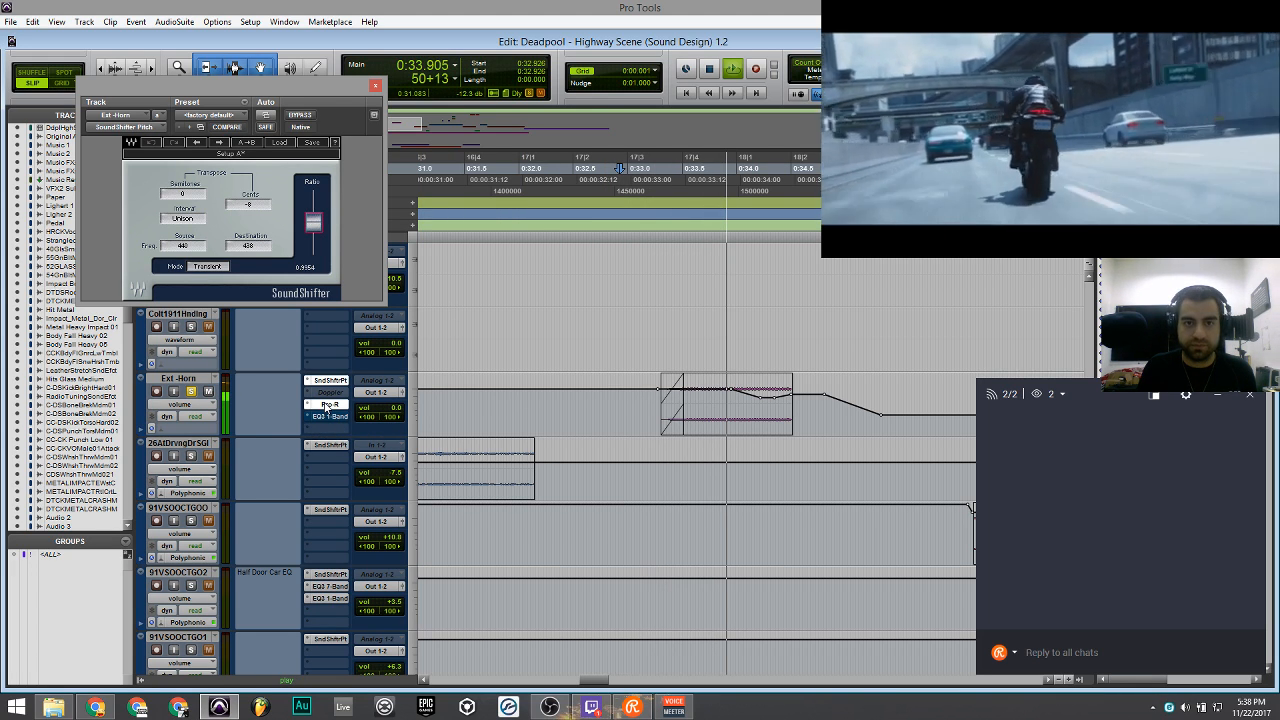
click(330, 404)
click(641, 87)
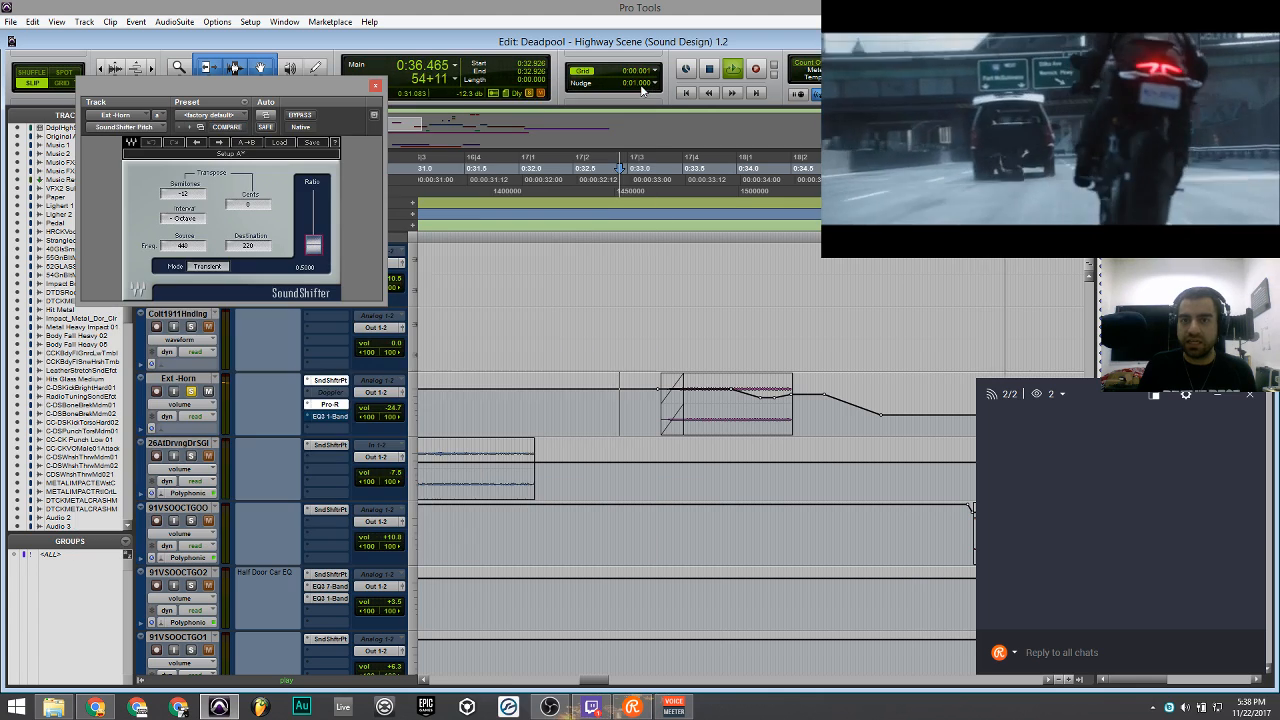
click(377, 87)
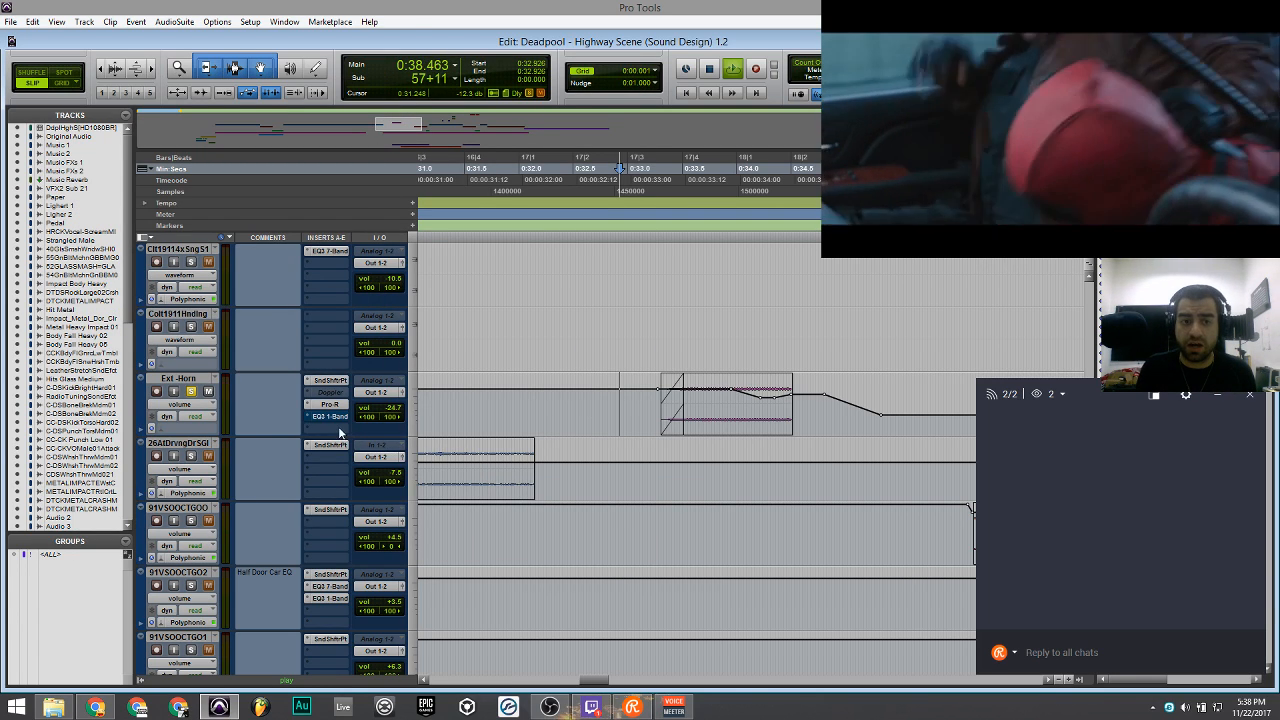
Examine the low-pass filter in the Ext-Horn track's EQ3 1-Band insert while playing back the horn.
click(333, 418)
key(ctrl+j)
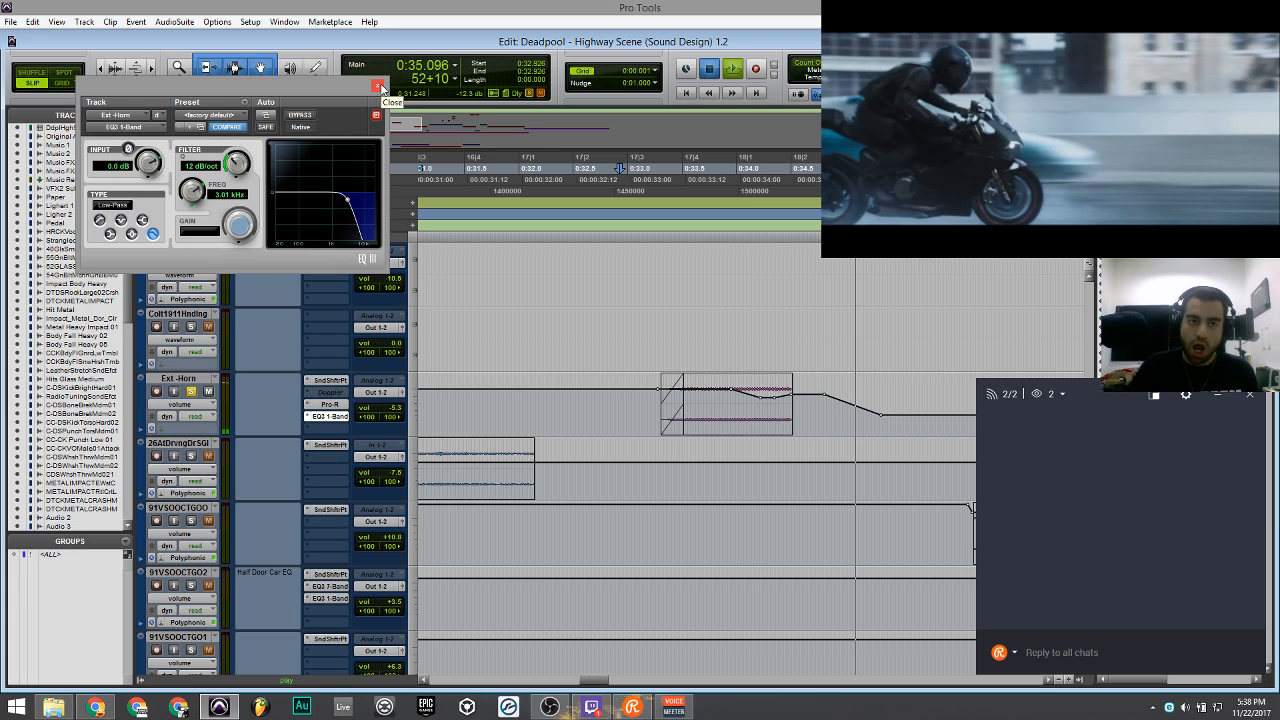
key(space)
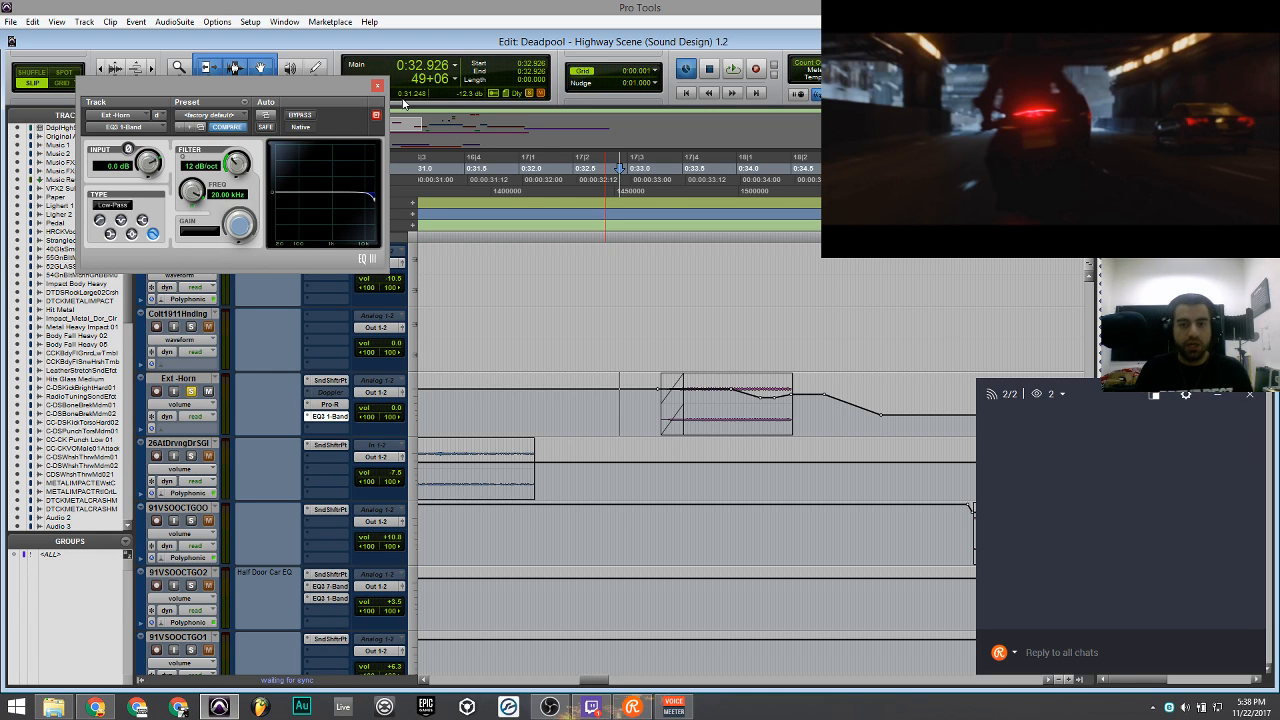
click(651, 405)
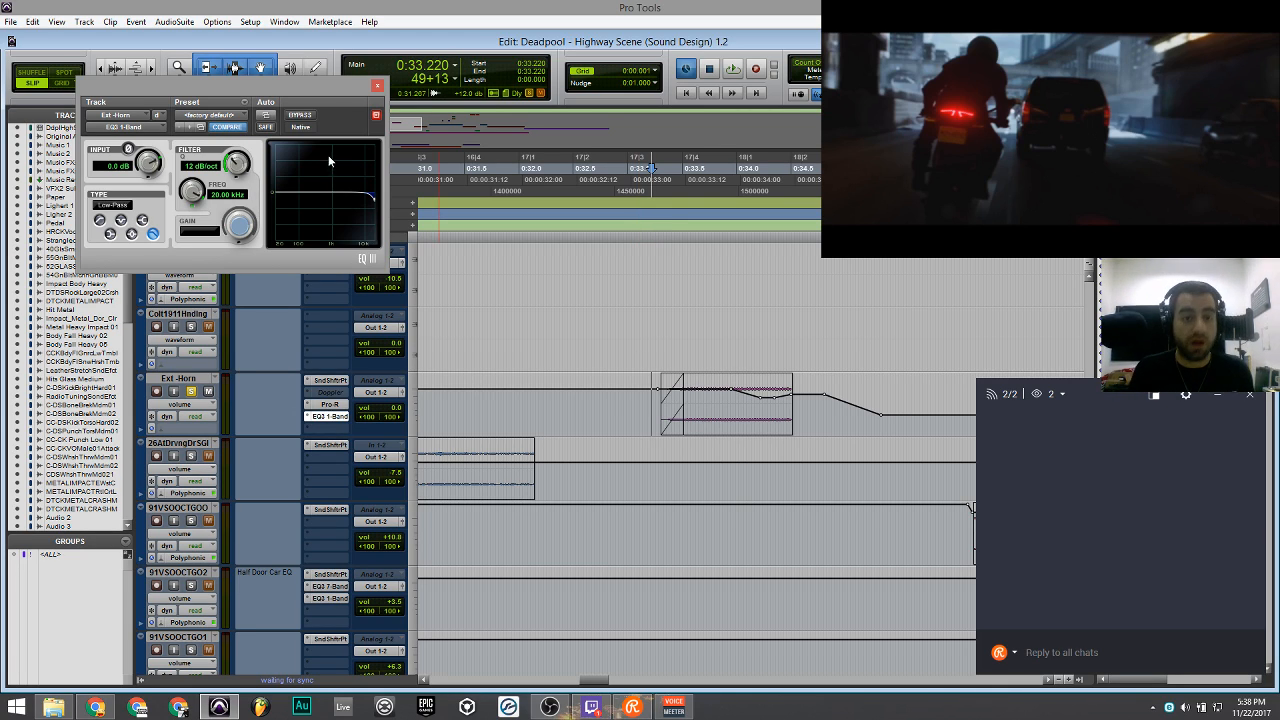
drag(350, 89, 376, 95)
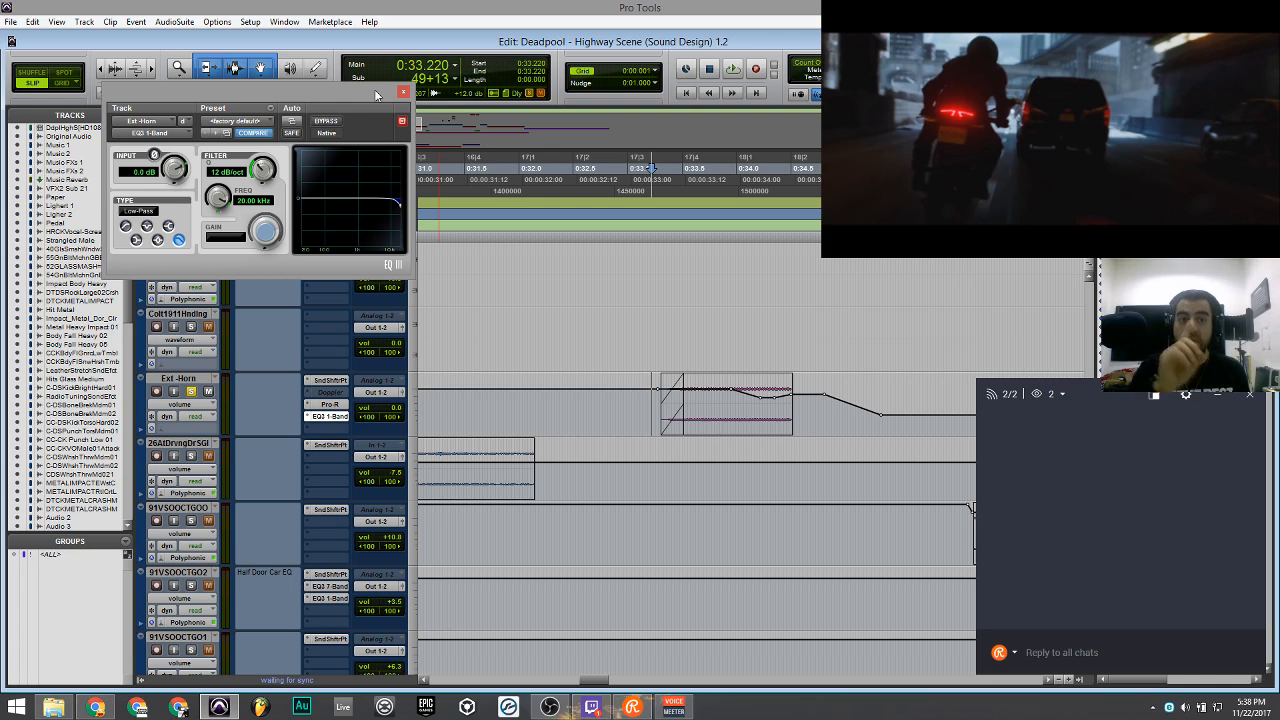
key(shift+s)
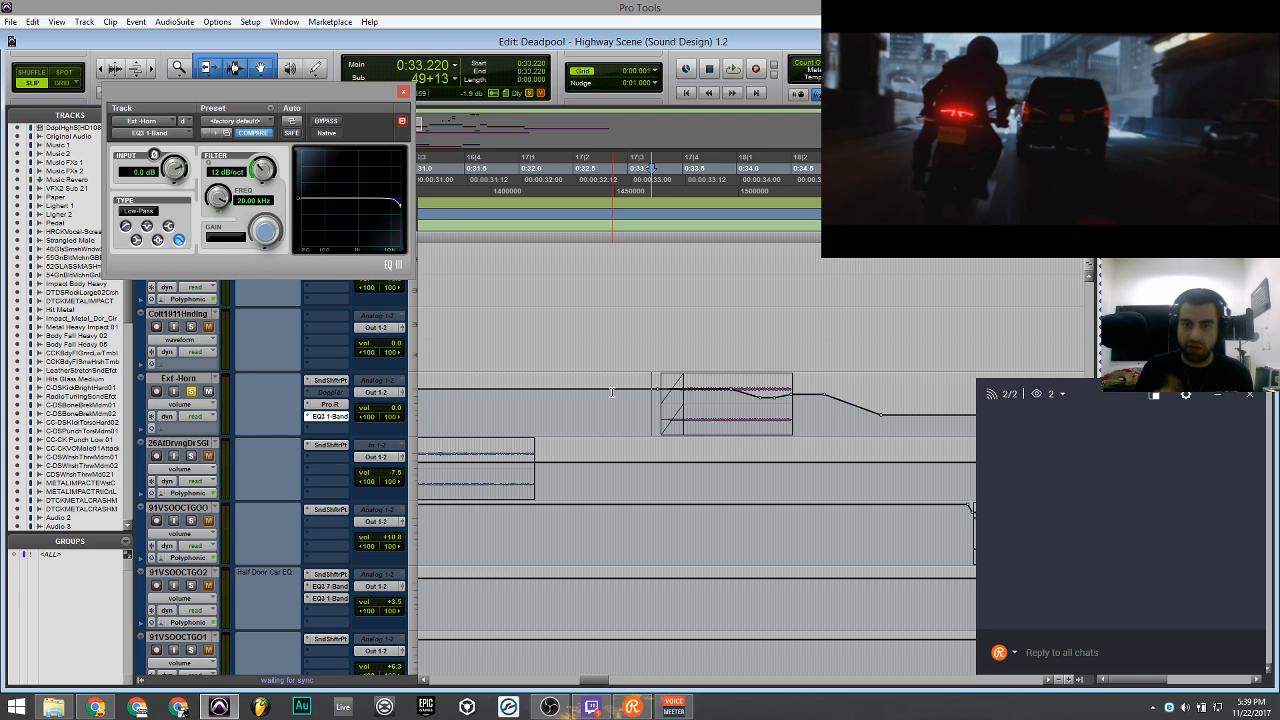
Make the Doppler insert on the Ext-Horn track active and open its settings clear of the clip.
right_click(338, 397)
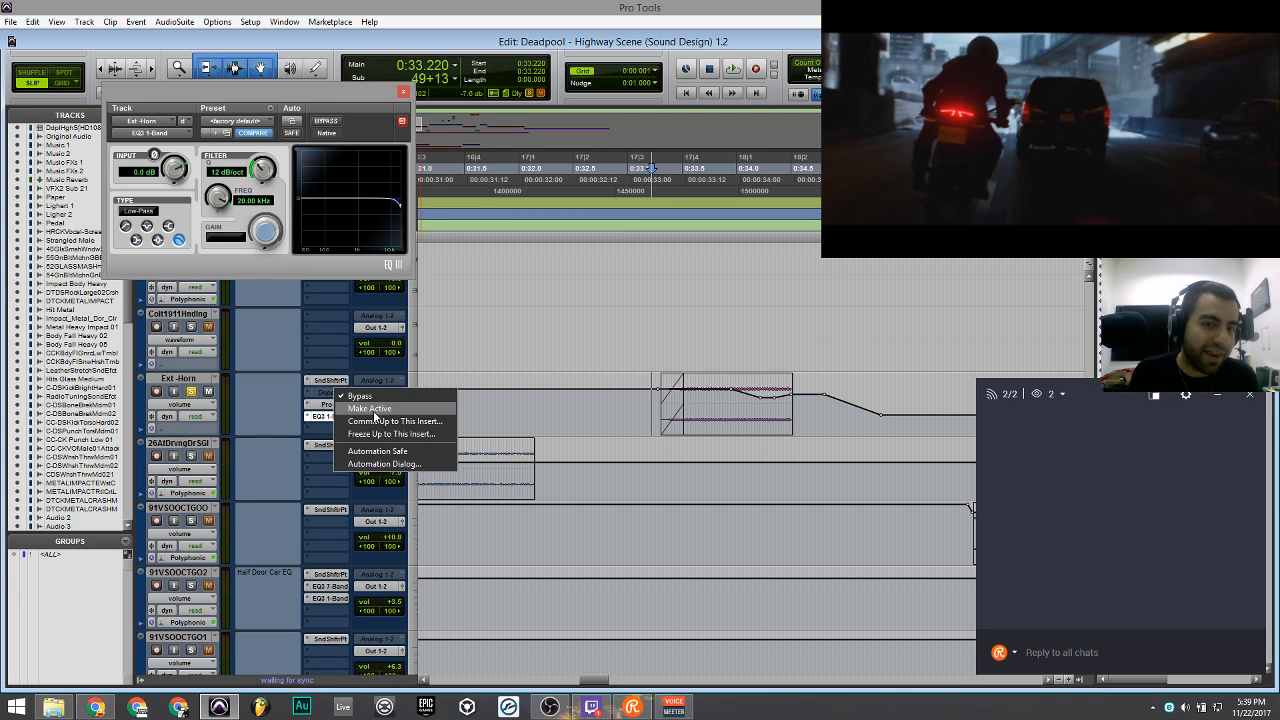
click(354, 405)
click(338, 395)
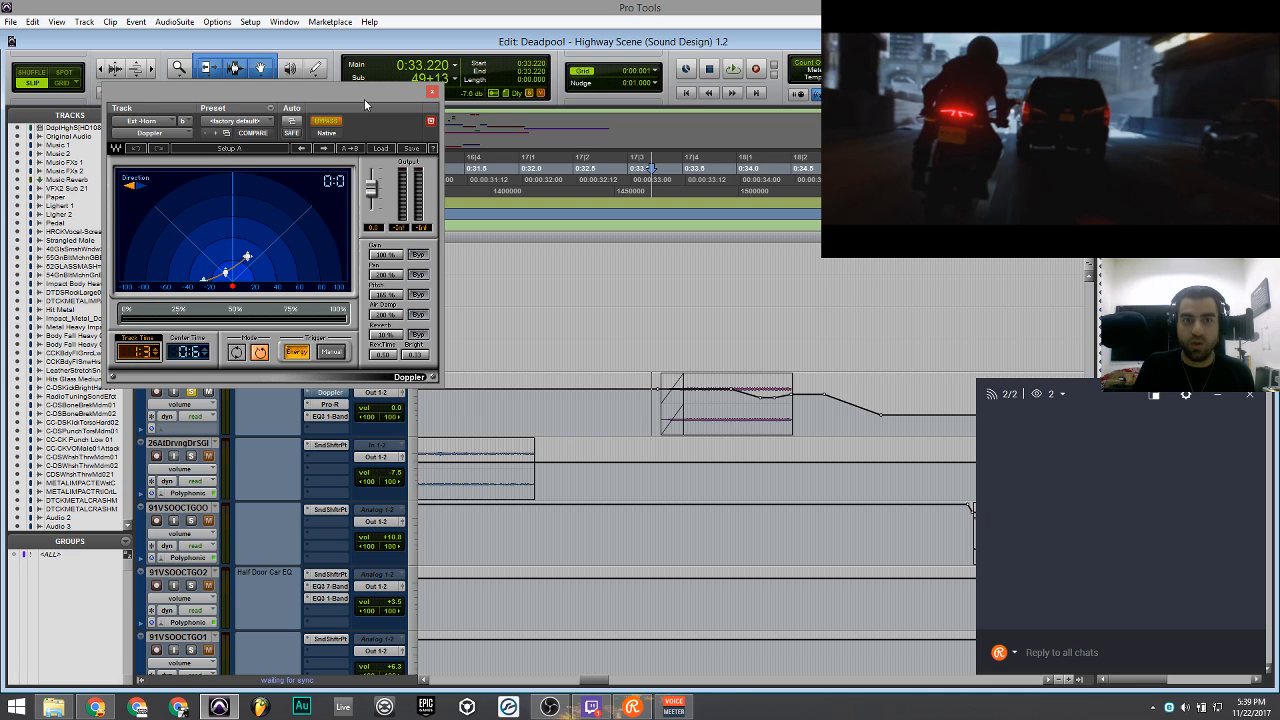
mouse_move(363, 98)
mouse_down()
mouse_move(399, 90)
mouse_move(362, 92)
mouse_up()
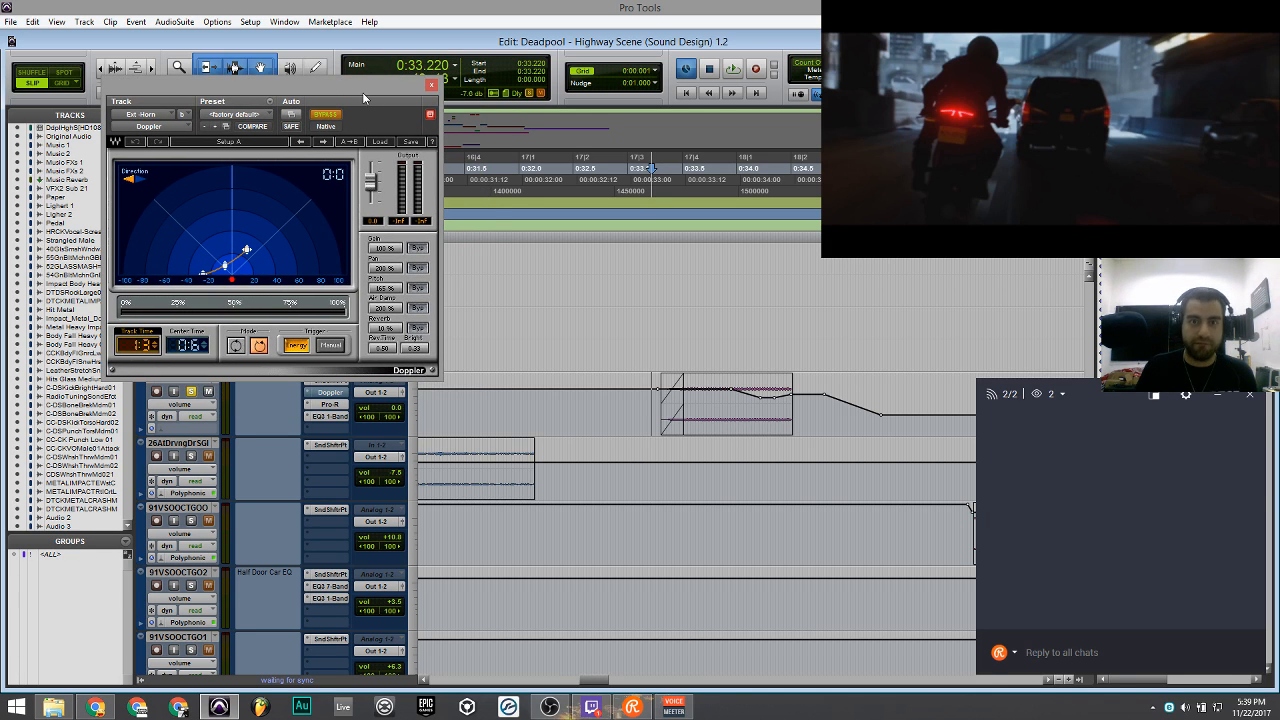
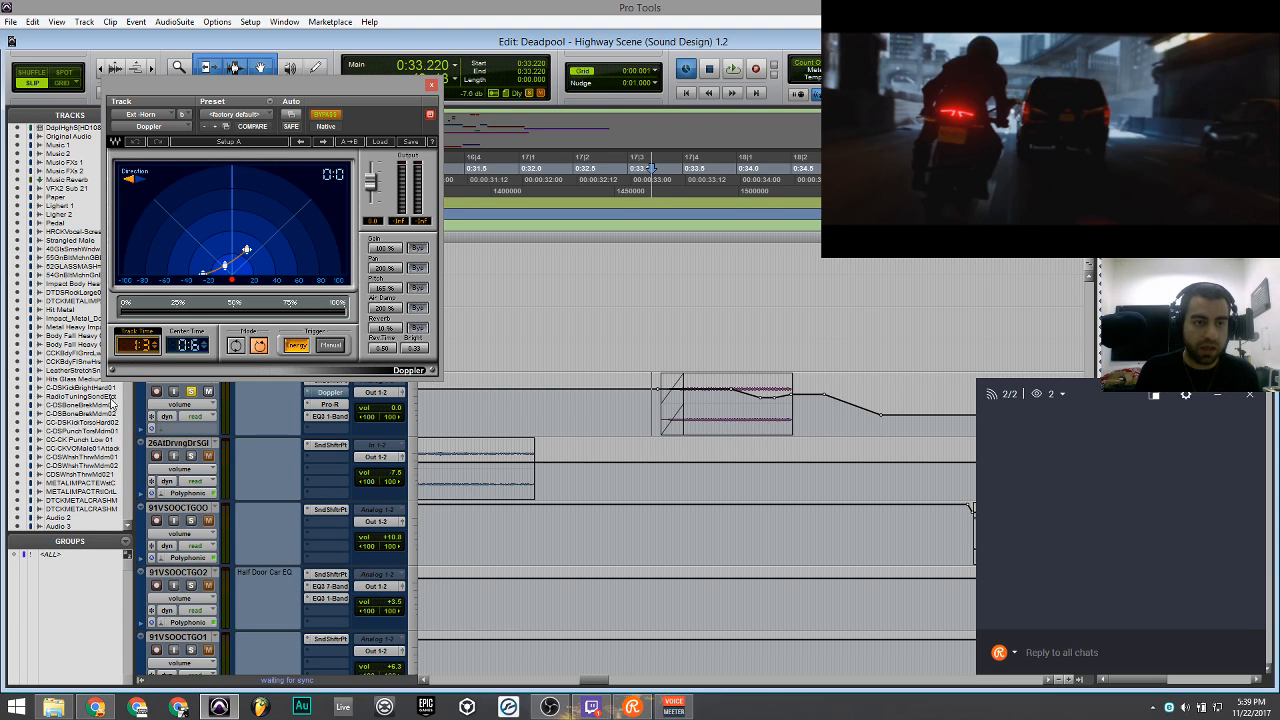
Audition the horn clip from just before its start while watching the sound's movement along the Doppler path.
click(627, 407)
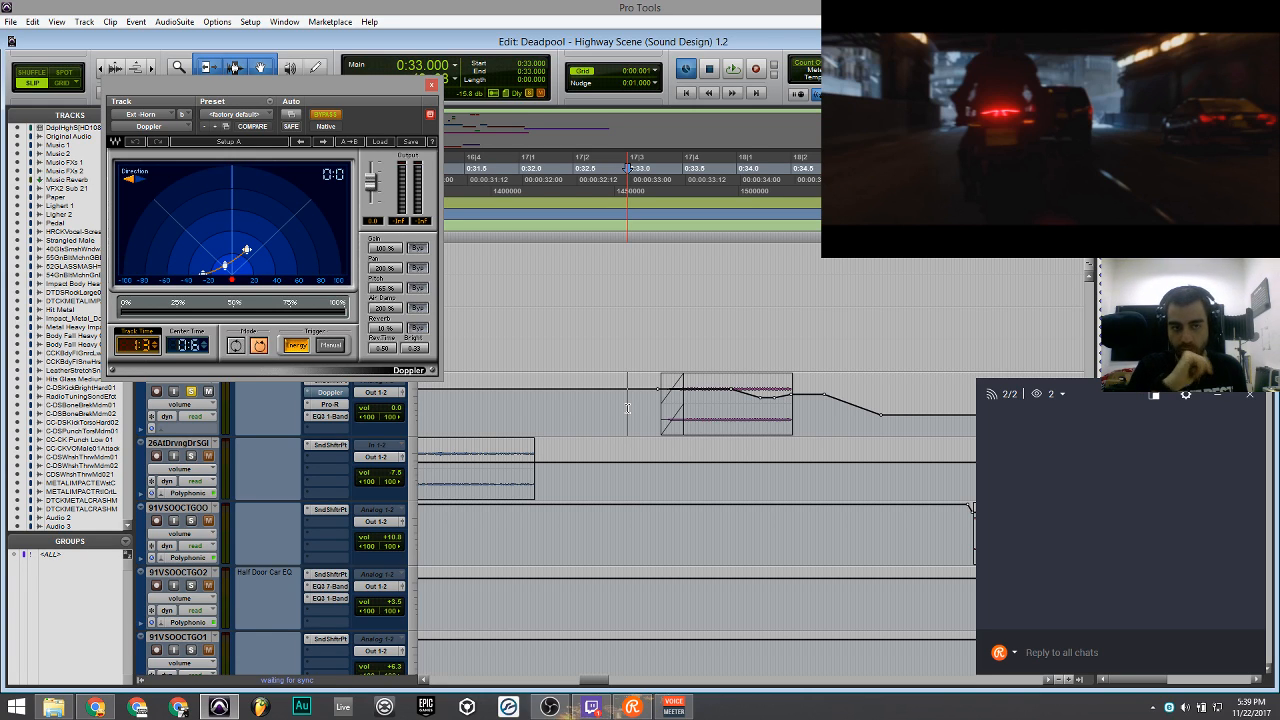
drag(384, 89, 375, 88)
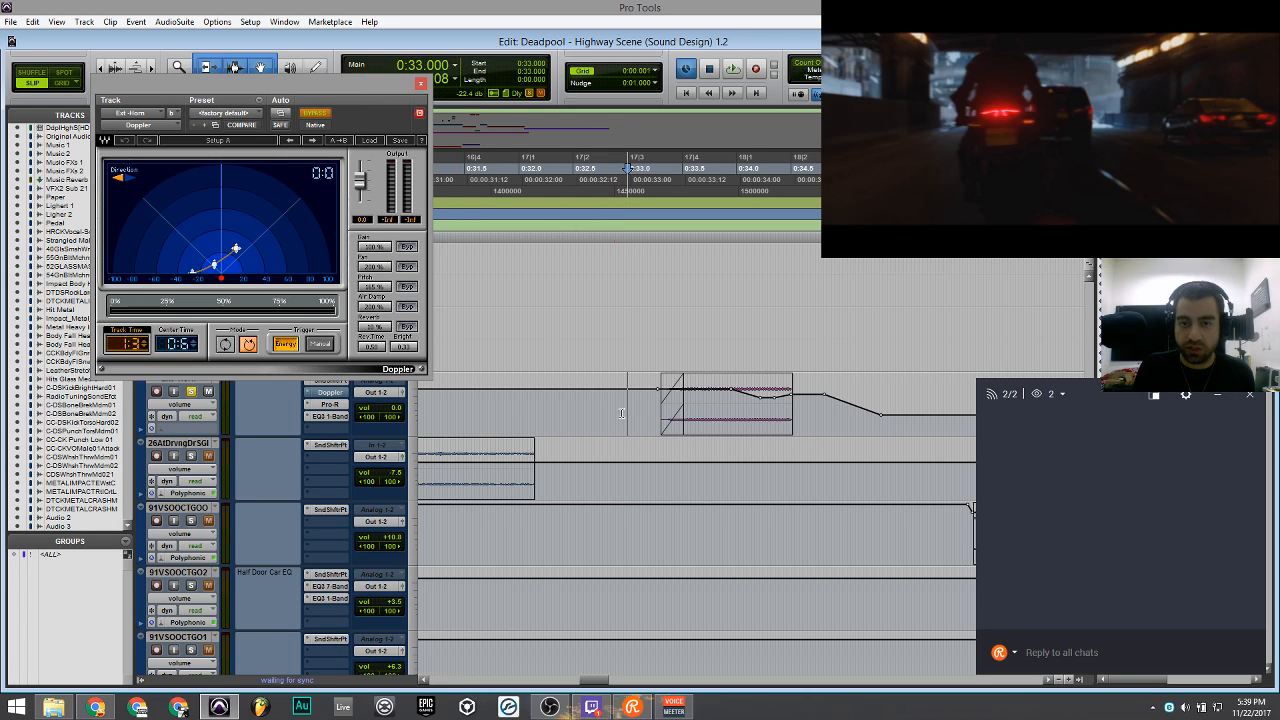
key(space)
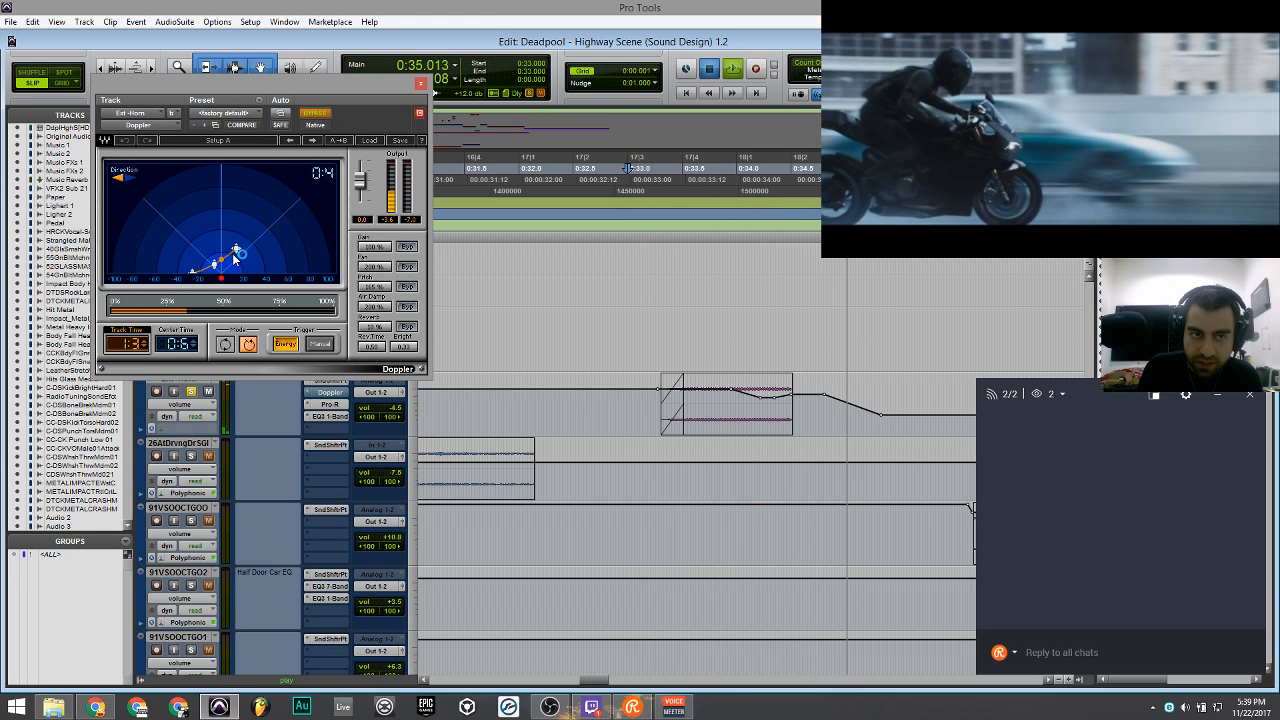
key(space)
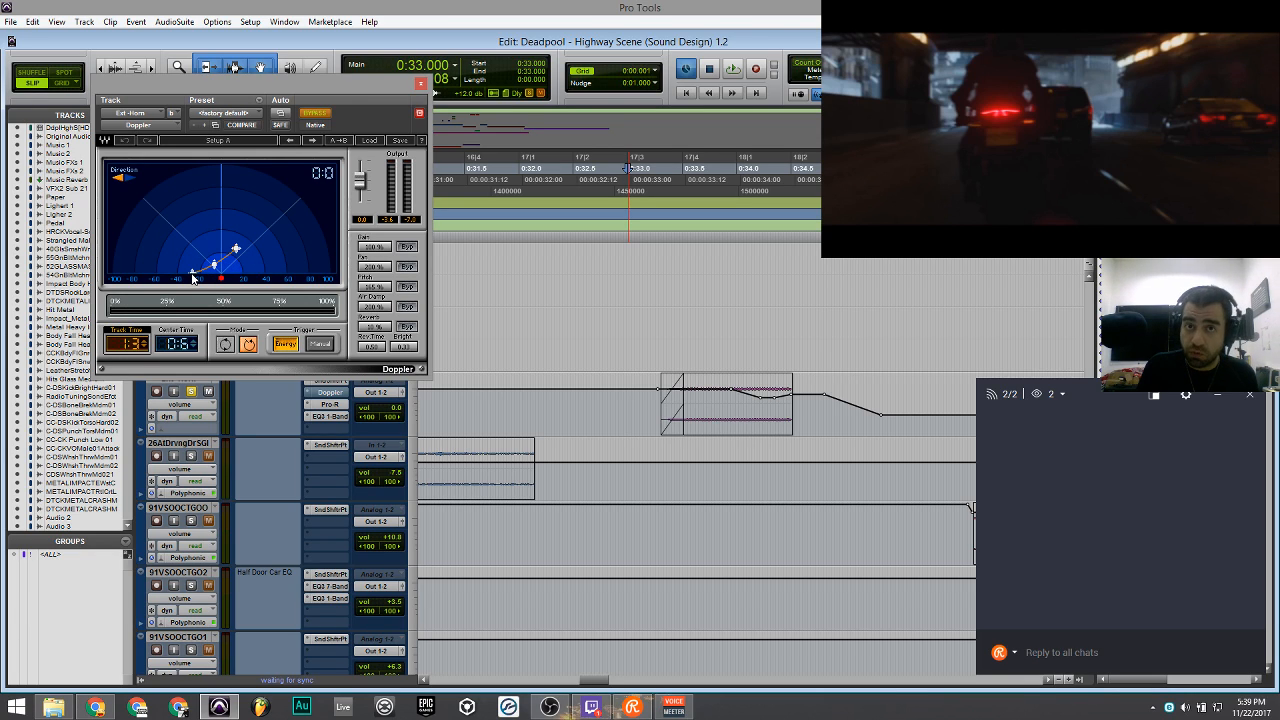
click(632, 393)
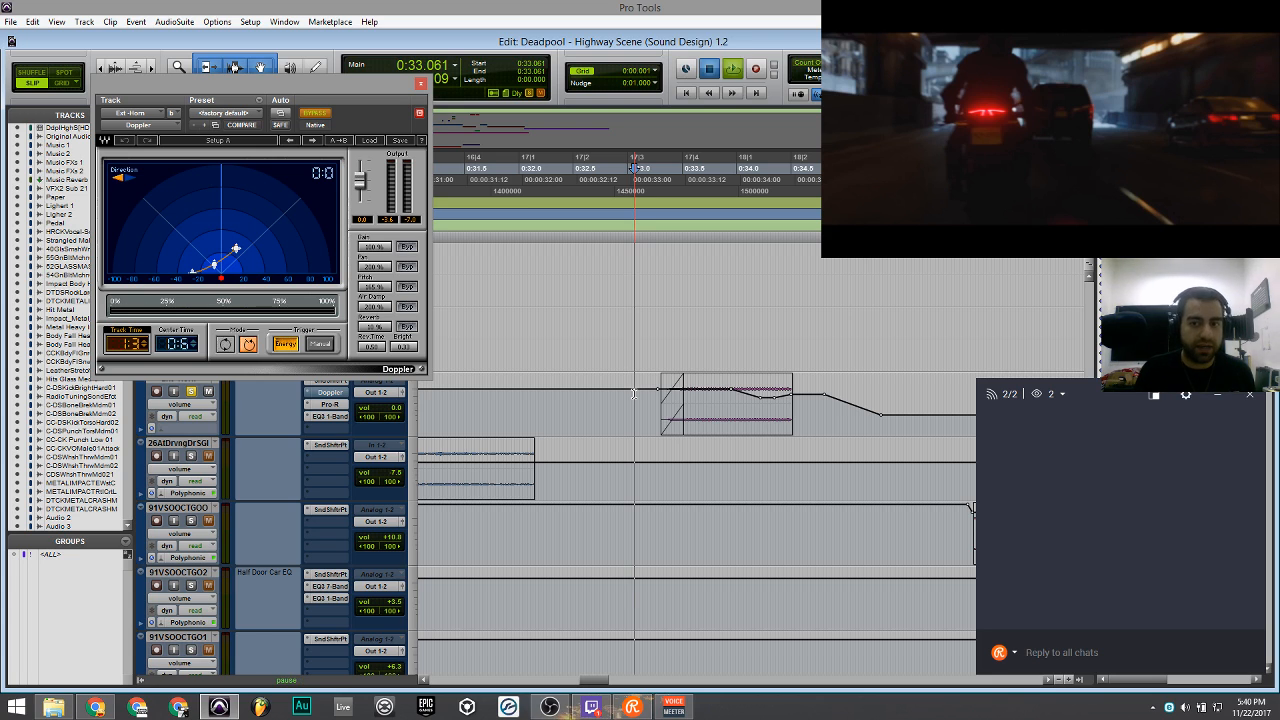
key(space)
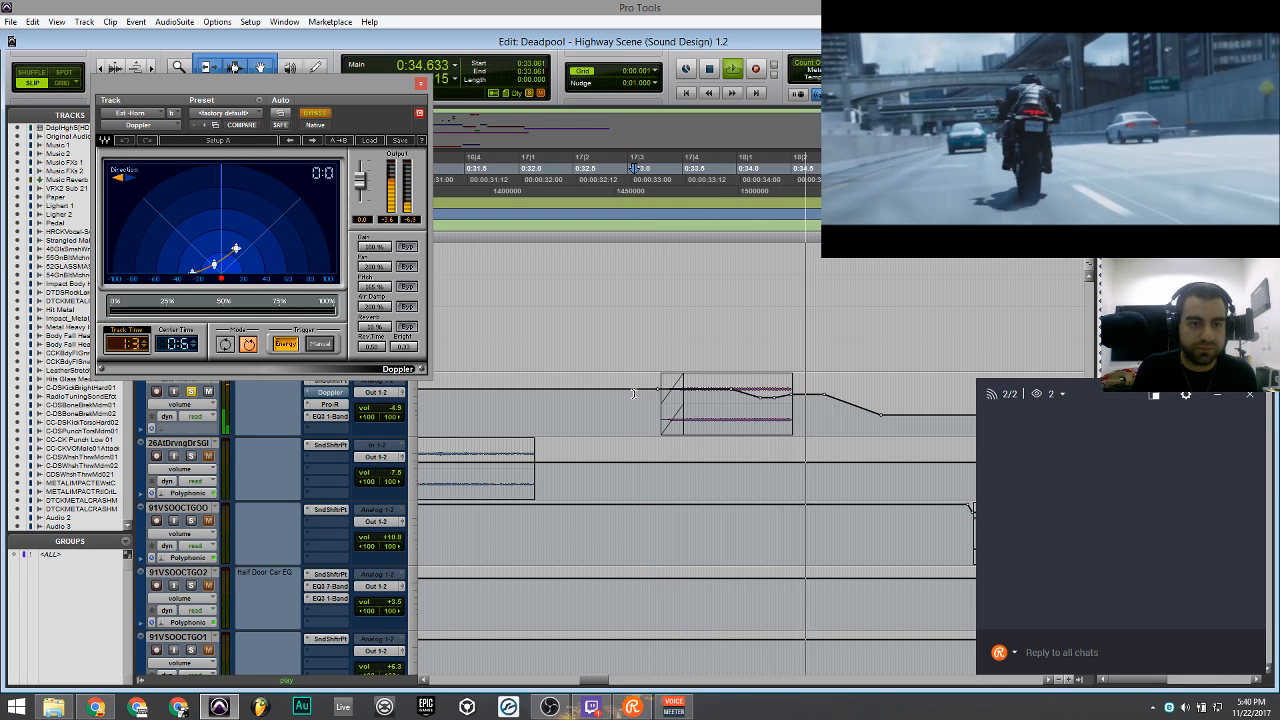
key(space)
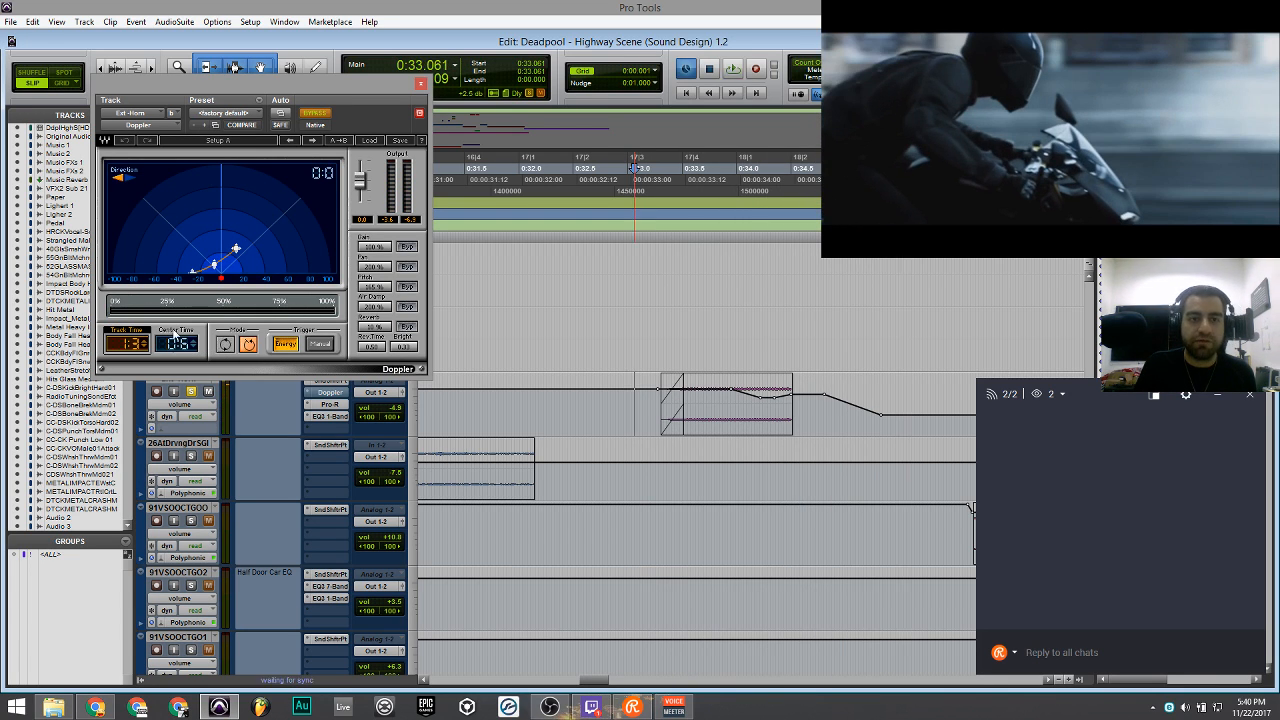
Adjust the Doppler Track Time to 1.3 with a Center Time of 0.7, playing back the horn.
drag(140, 355, 141, 350)
key(space)
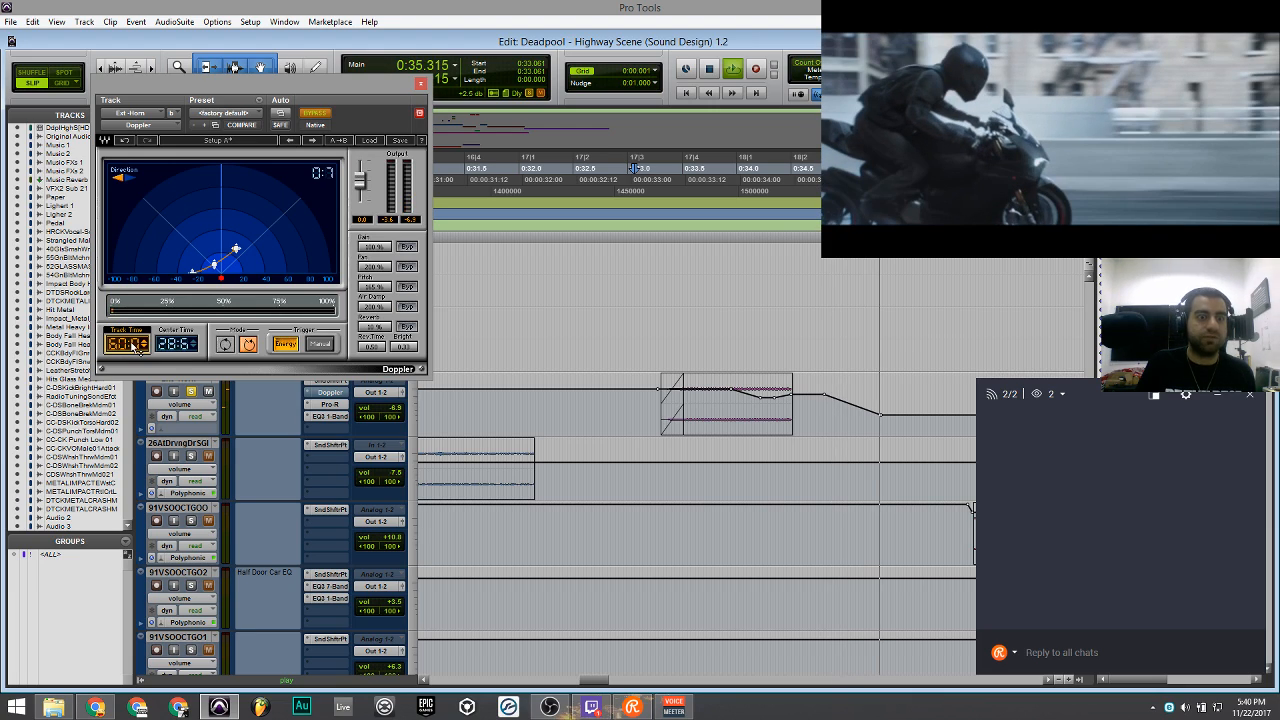
key(space)
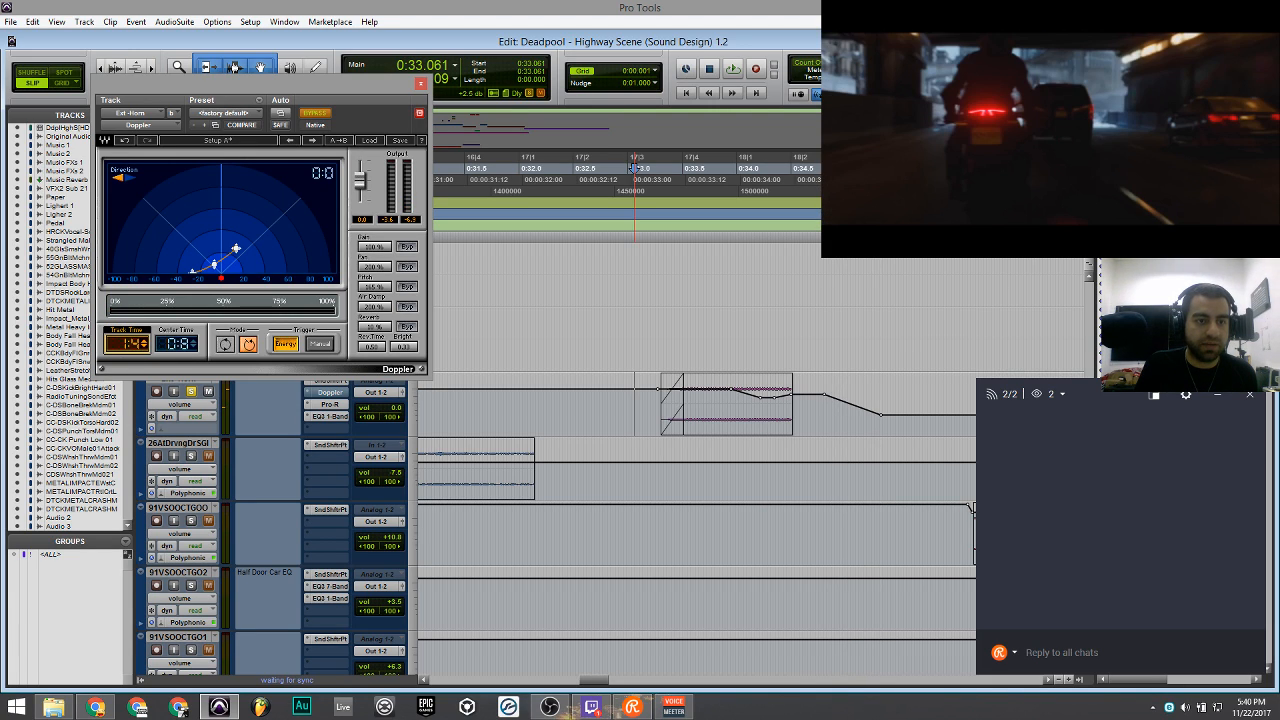
drag(127, 343, 127, 333)
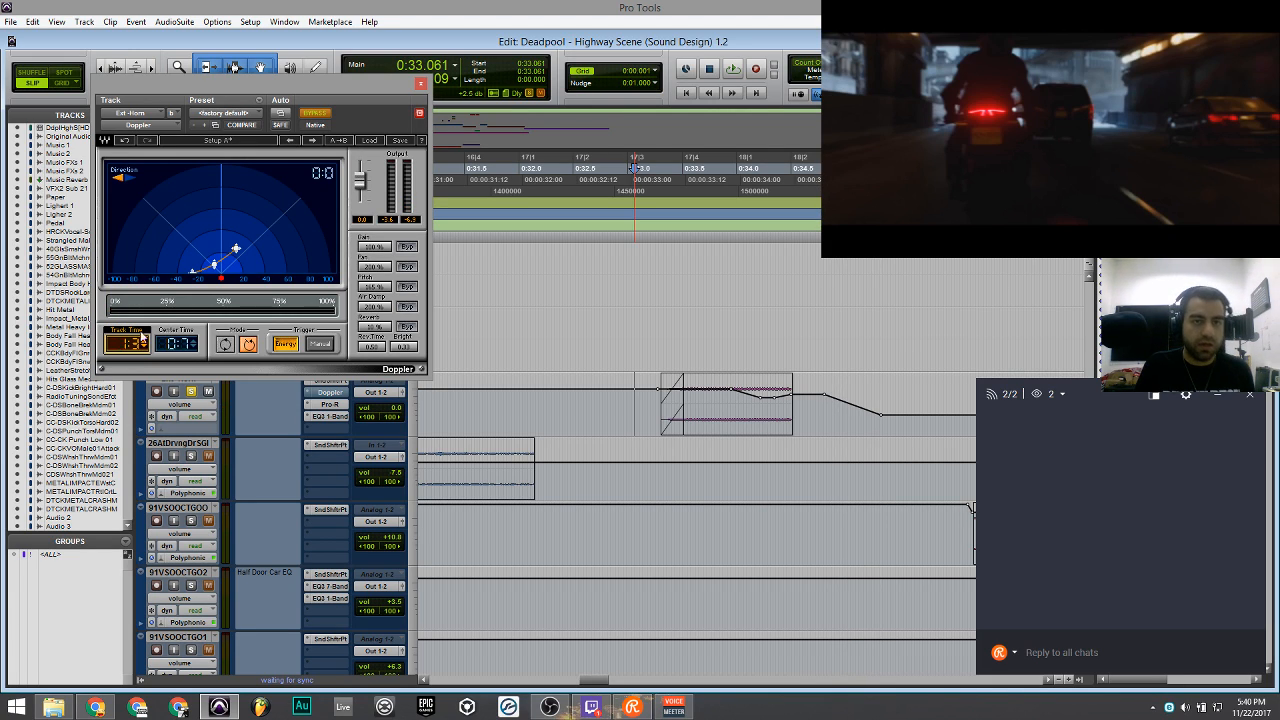
Try stretching the Doppler path's end point outward, up to about 90 on the right side, and audition each path.
key(space)
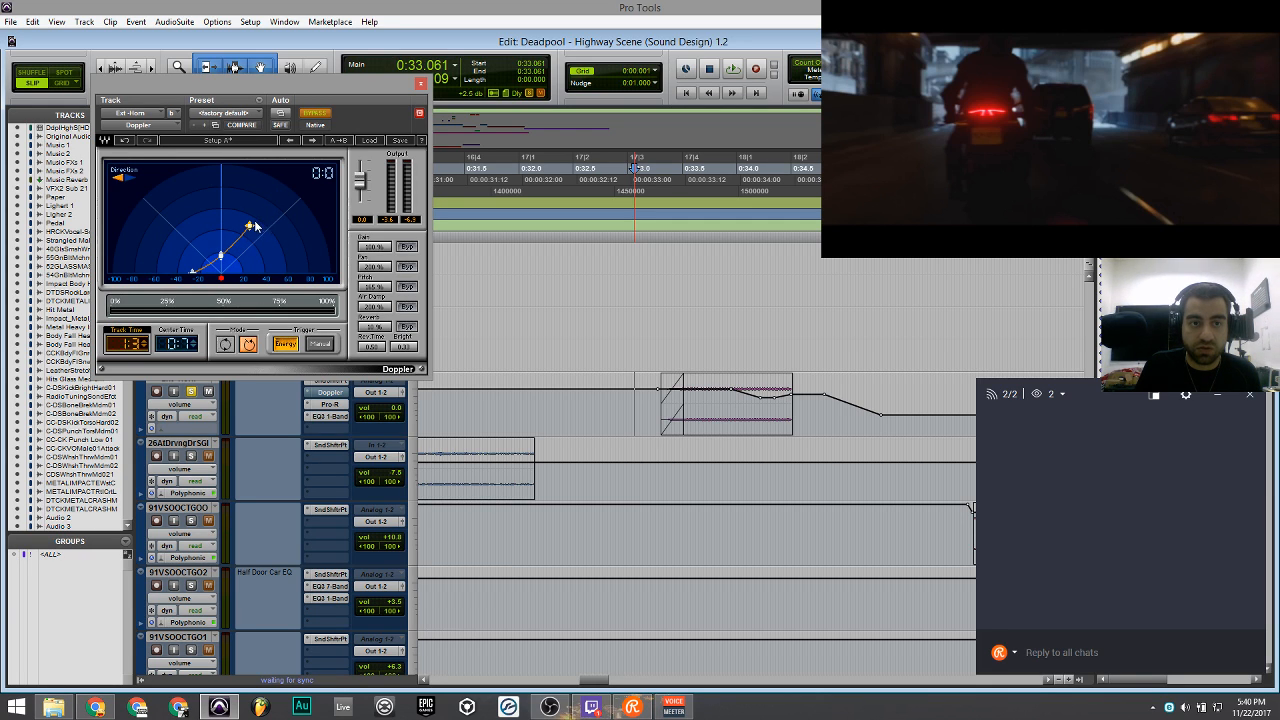
key(space)
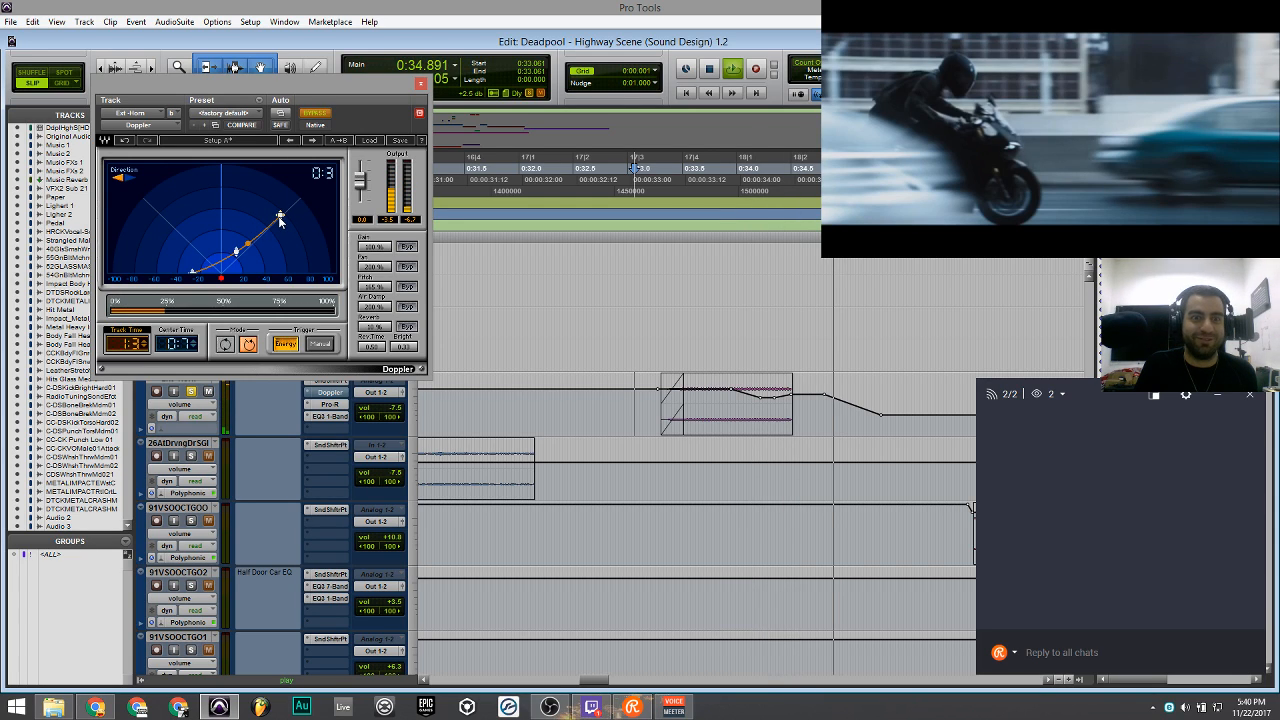
key(space)
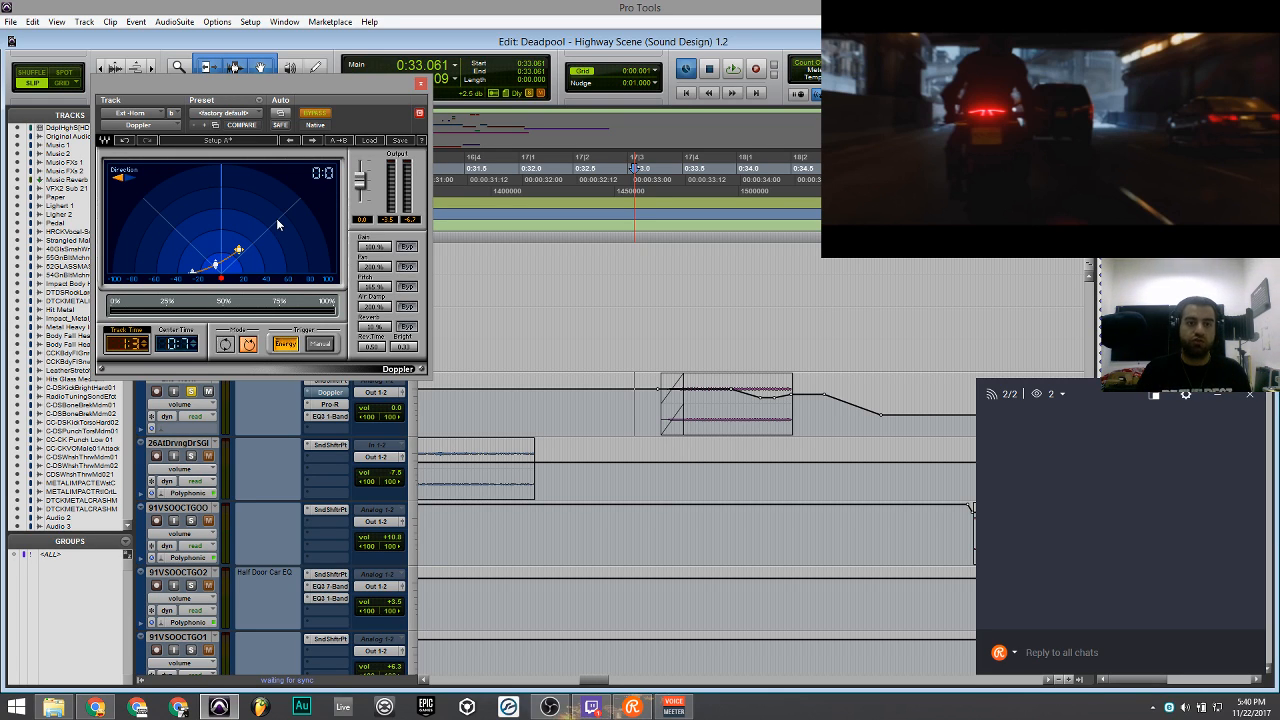
drag(240, 249, 322, 233)
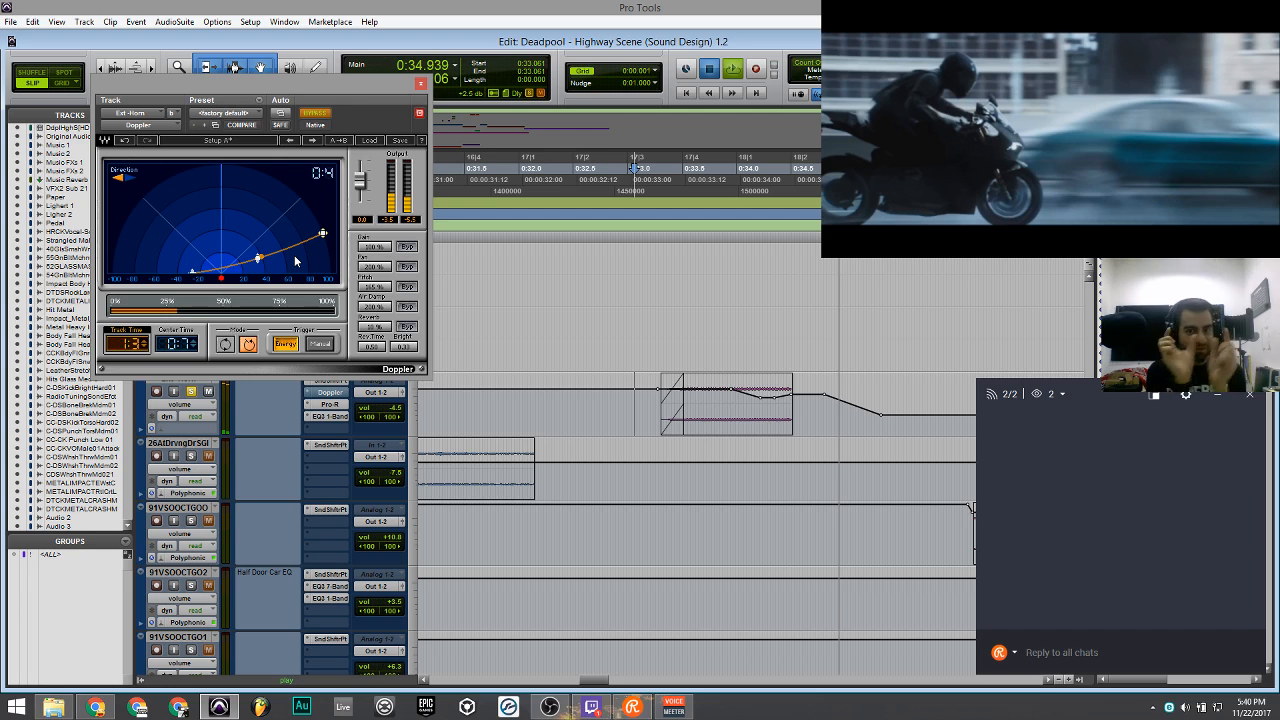
key(space)
key(space)
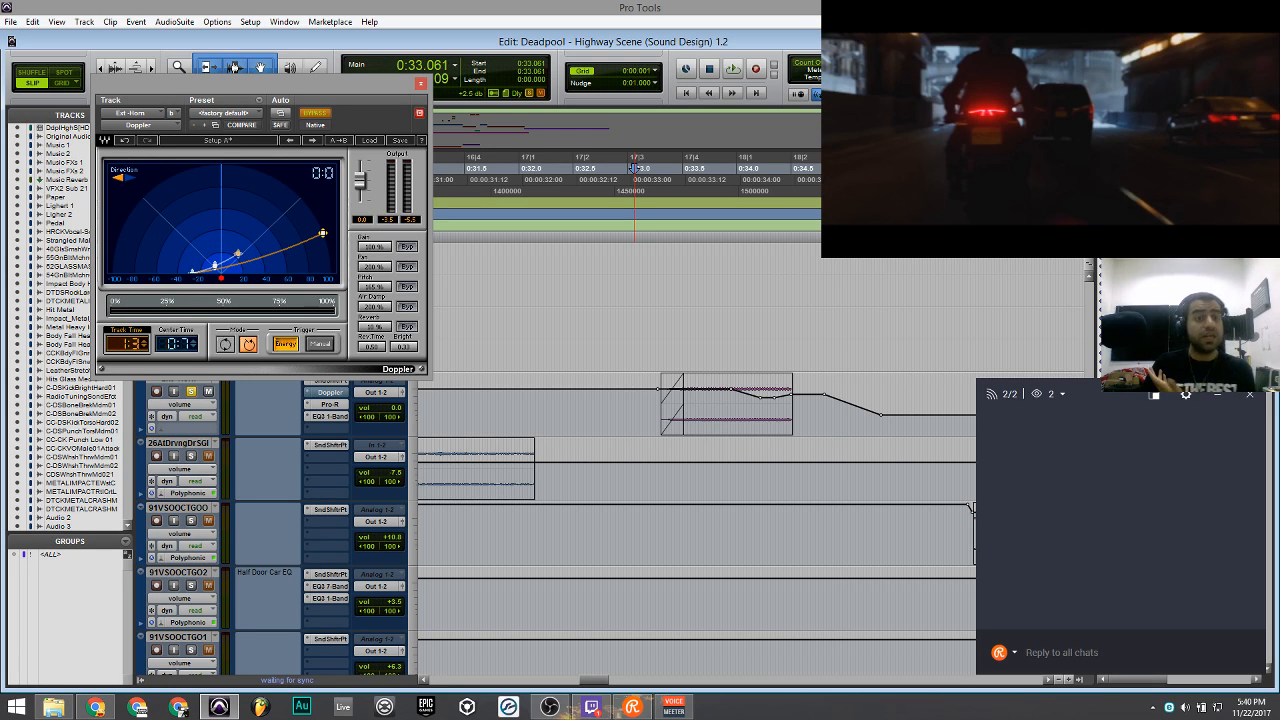
Shorten the Doppler path by placing its end point close to the listener, at about 10 on the right side, and audition it.
key(space)
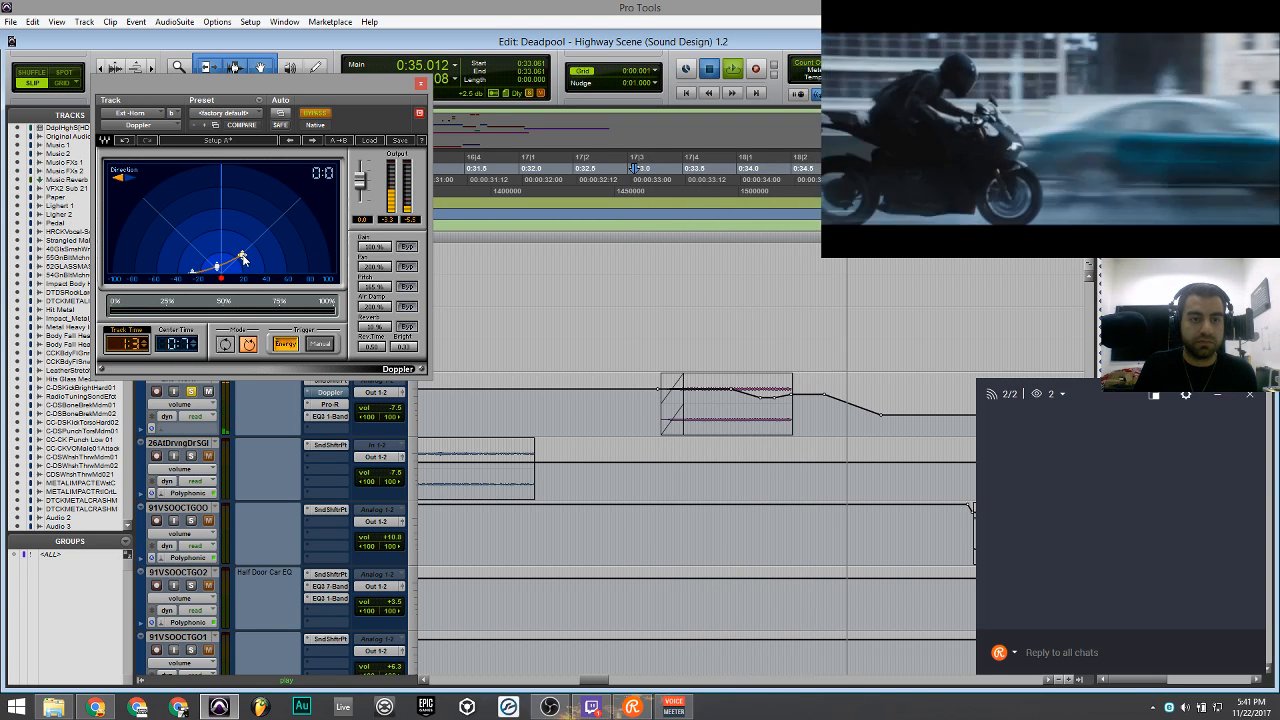
key(space)
key(space)
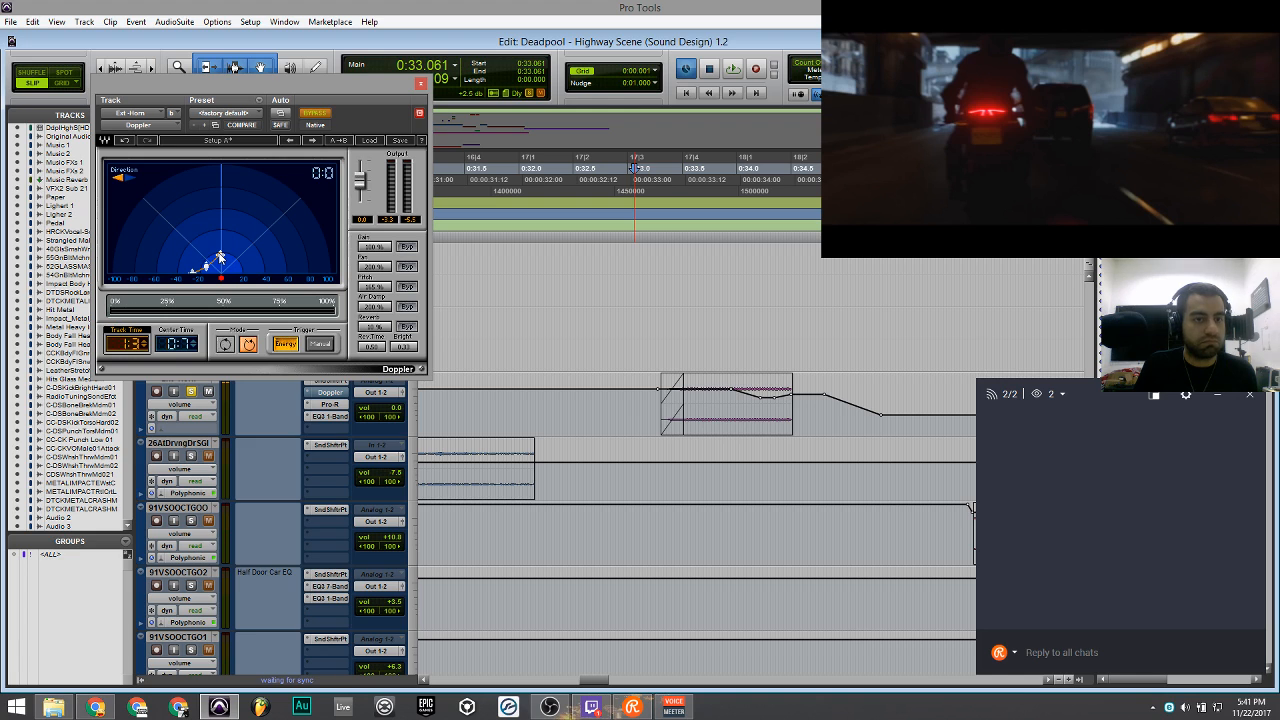
key(space)
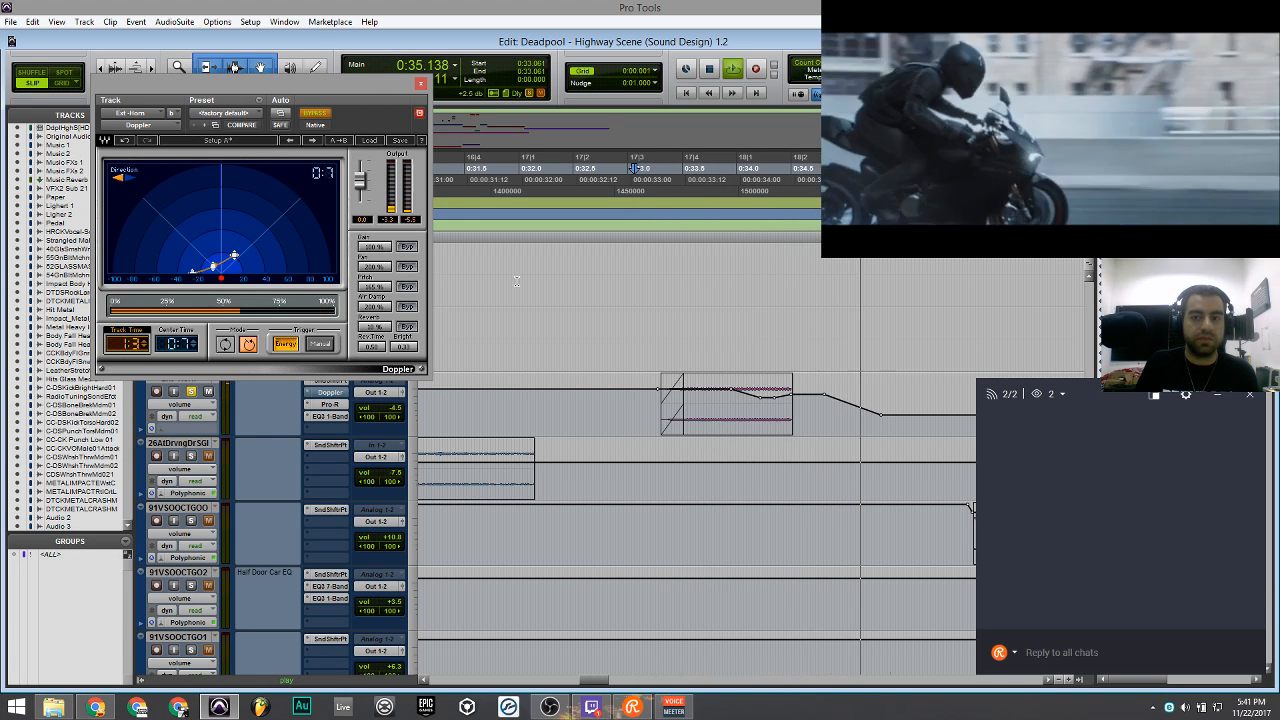
Take the Ext-Horn track out of solo and audition the scene's full mix from about 0:32.3, before the horn.
key(space)
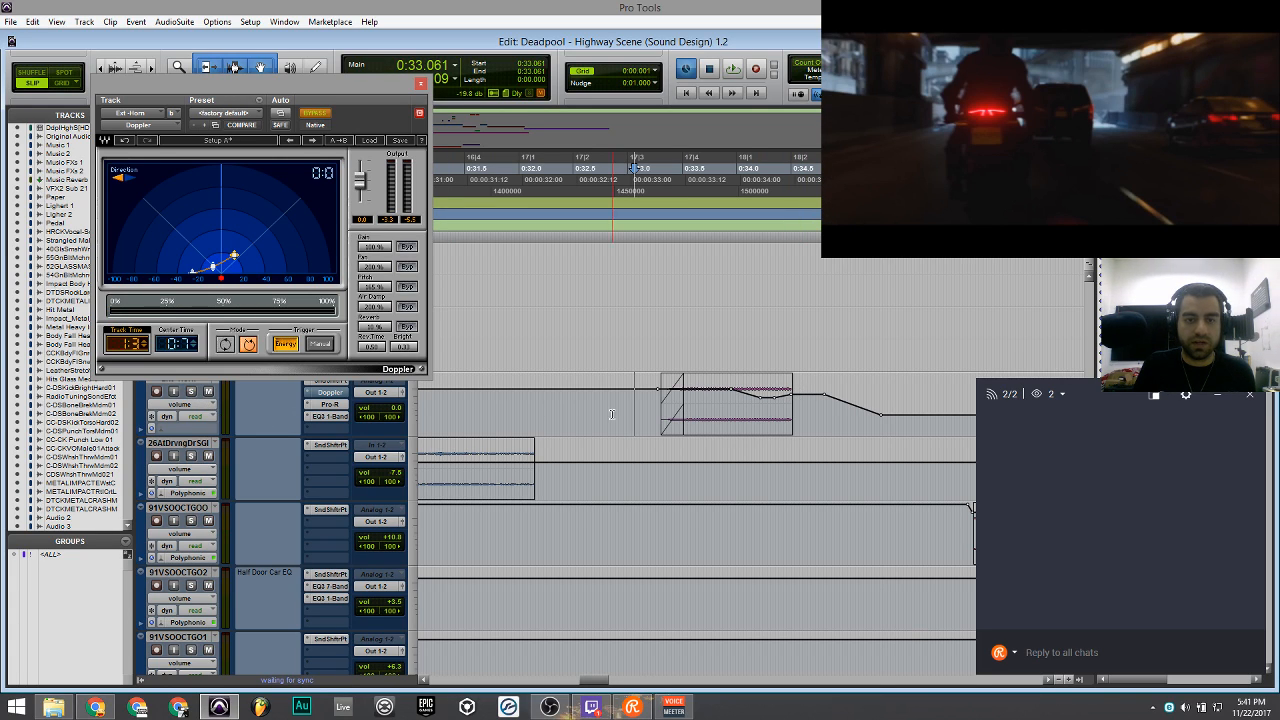
click(537, 407)
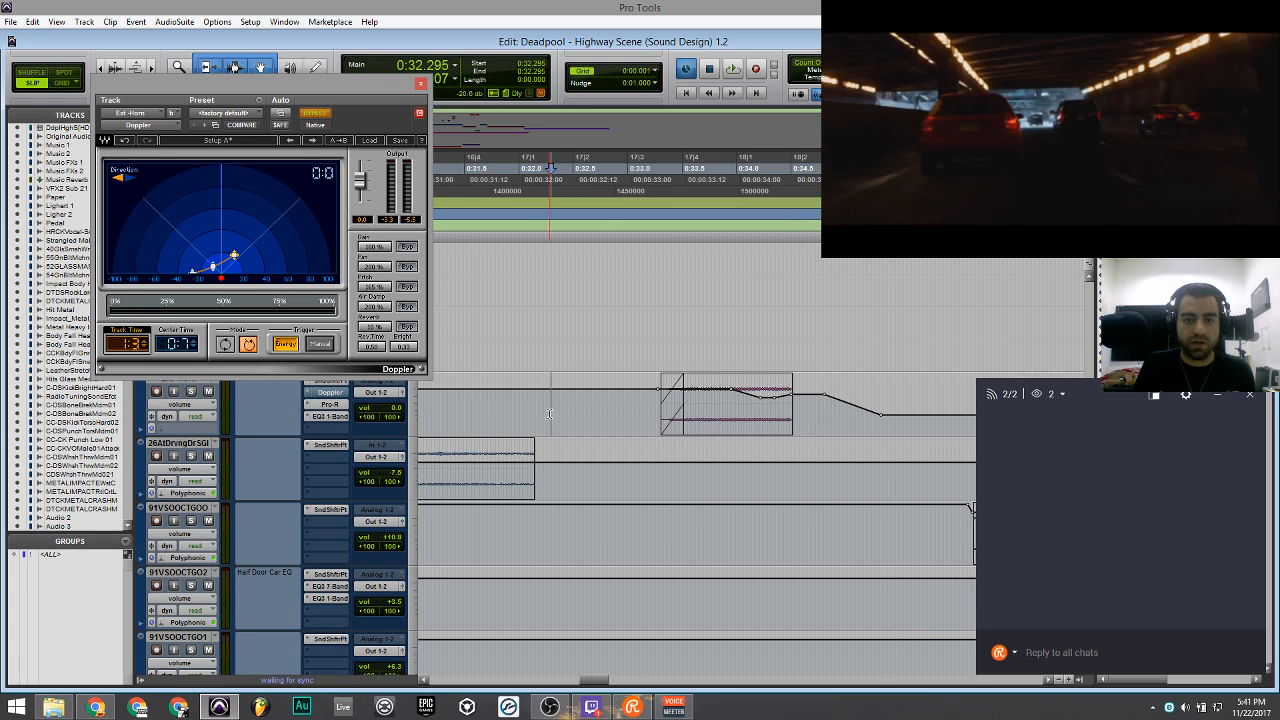
key(space)
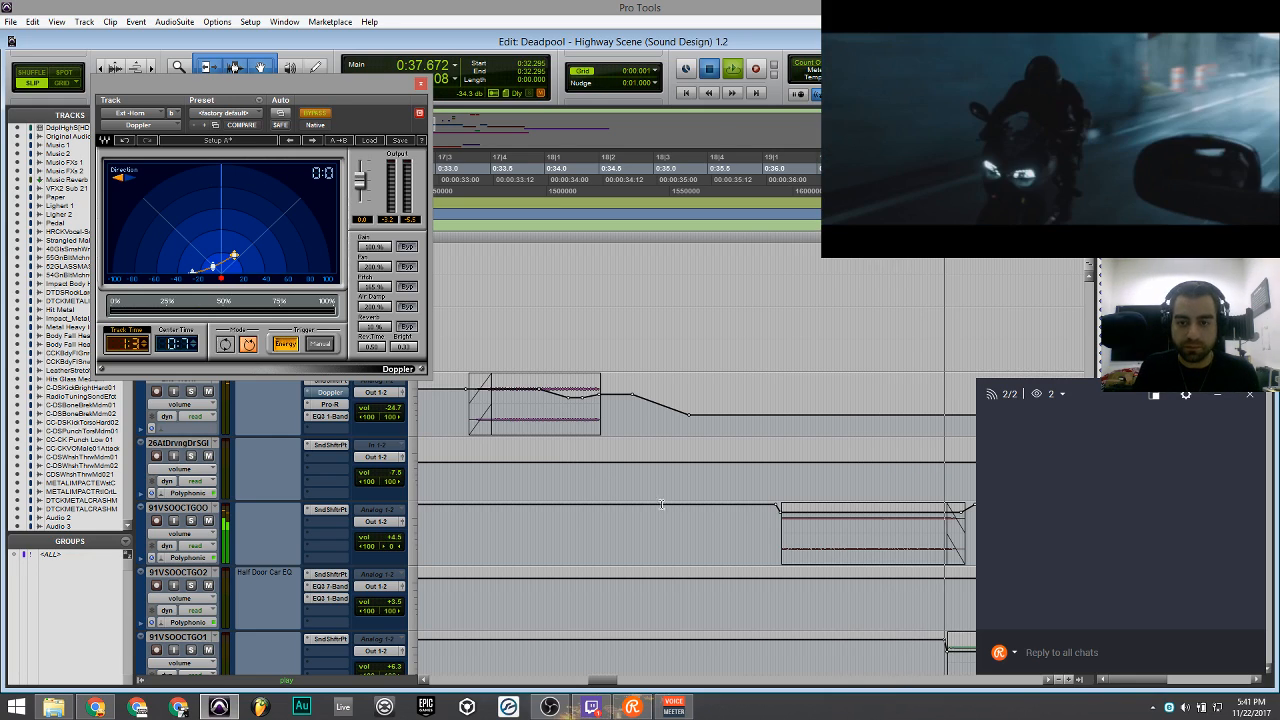
key(space)
Close the Doppler plug-in window and look through the tracks around the horn for the passing vehicle clips.
scroll(646, 505, down, 10)
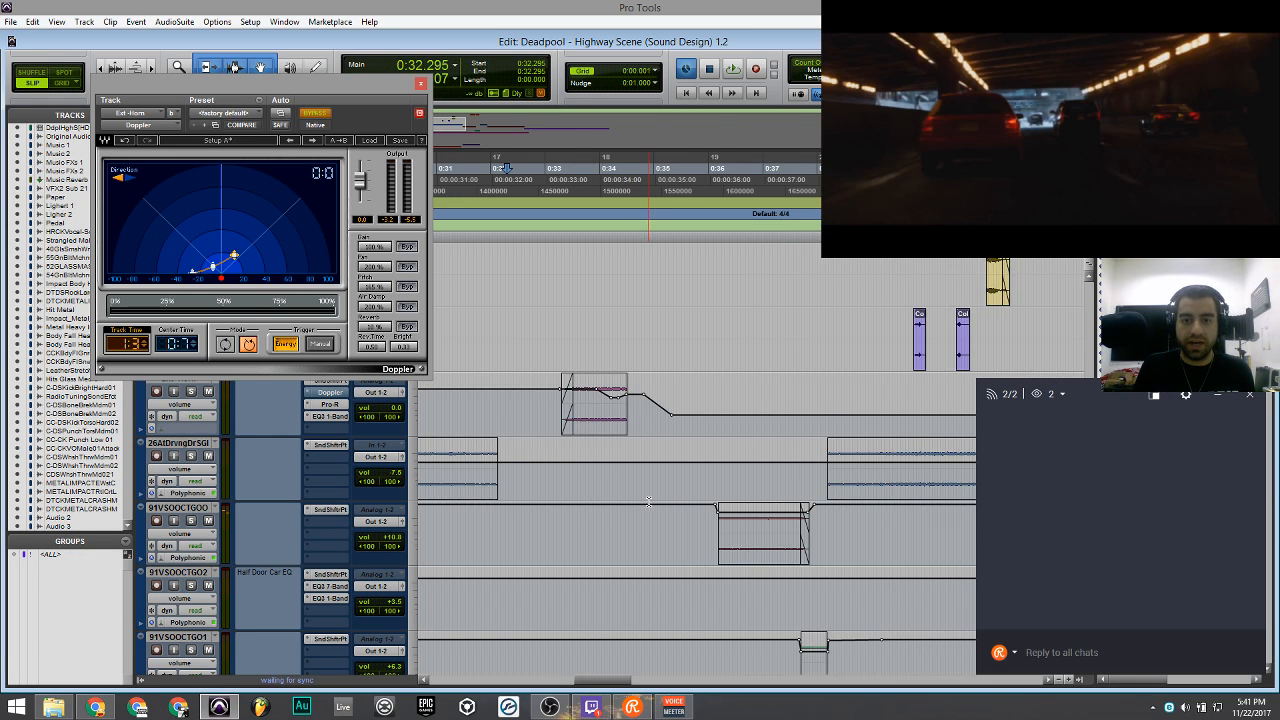
scroll(646, 493, down, 3)
key(space)
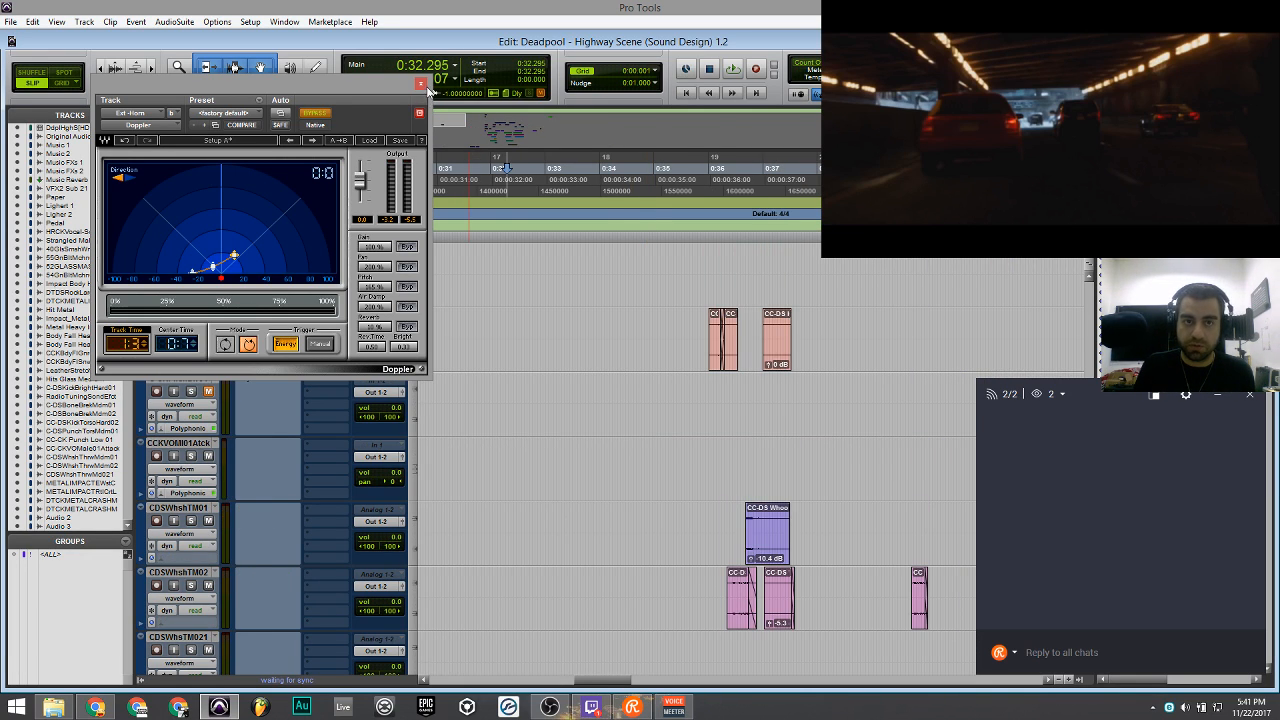
click(420, 84)
scroll(676, 458, down, 3)
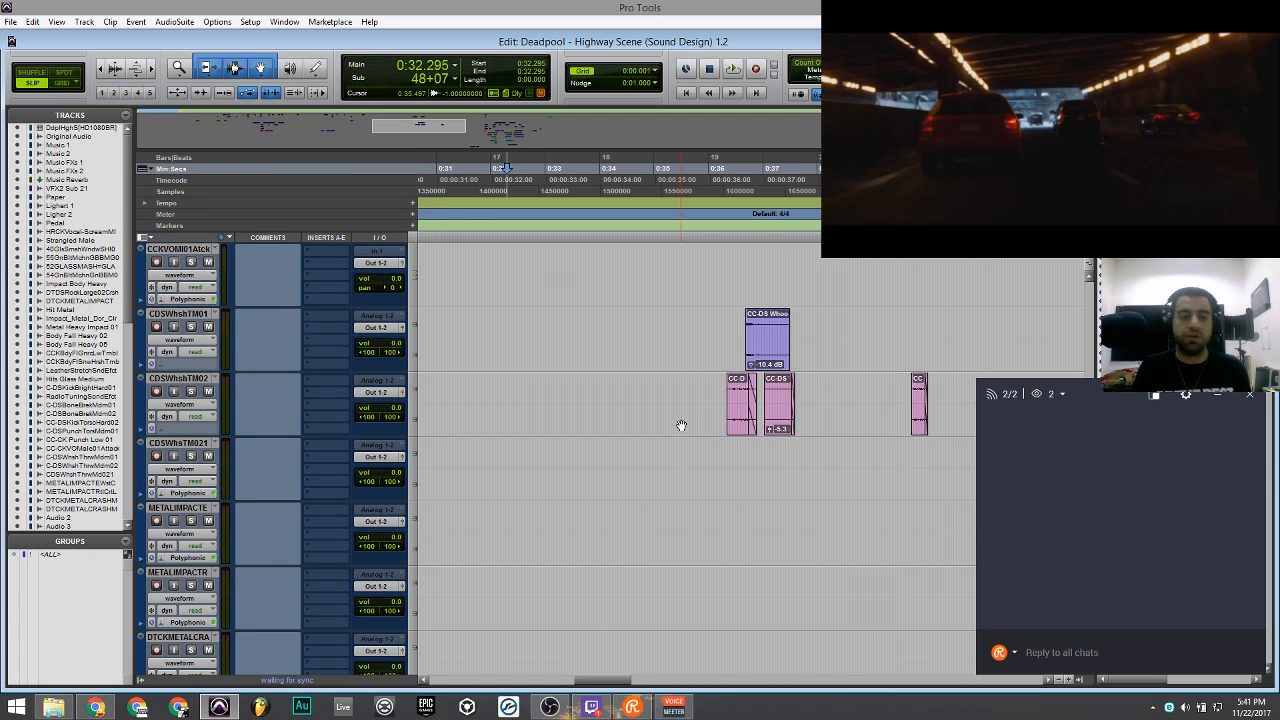
click(629, 391)
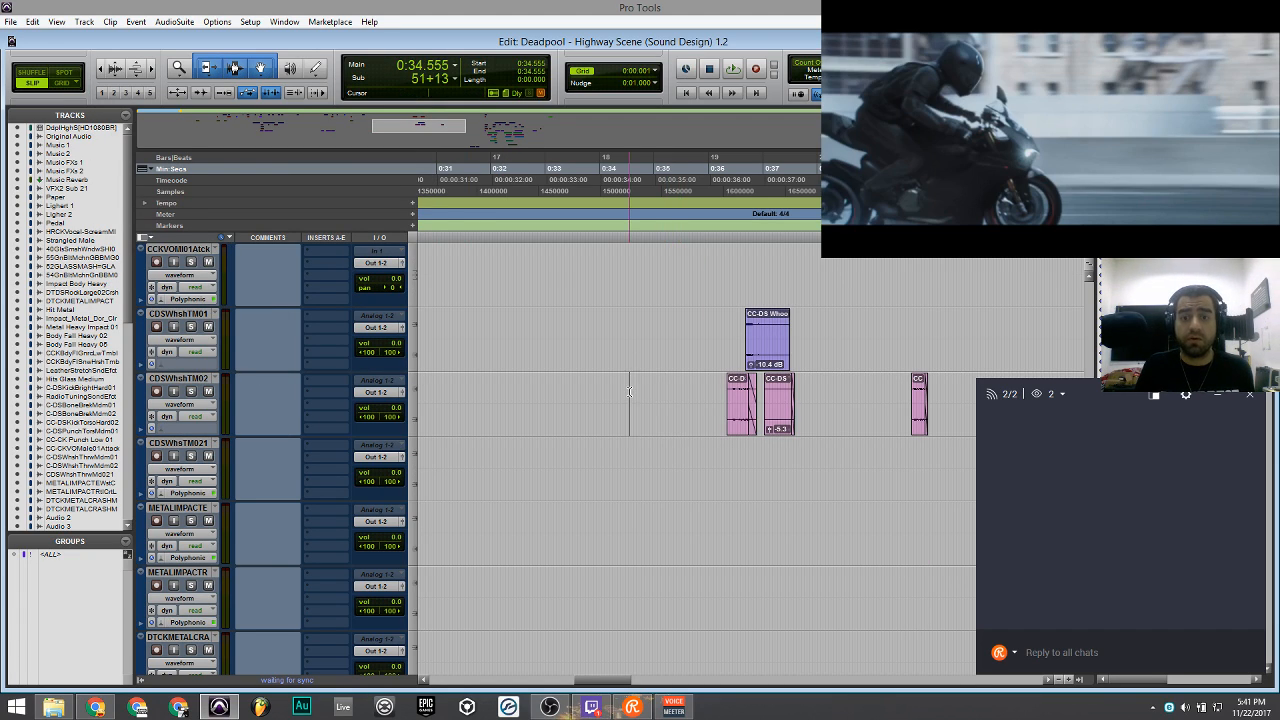
key(space)
key(ctrl+bracketright)
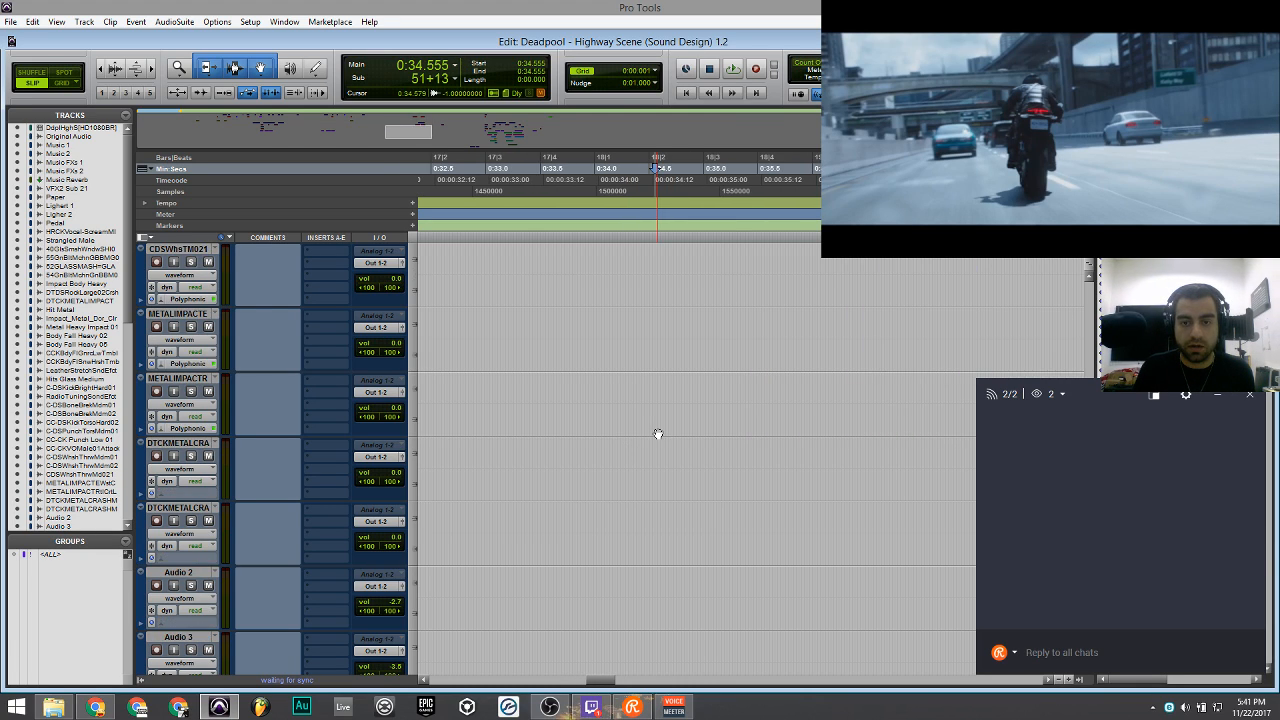
scroll(665, 466, up, 5)
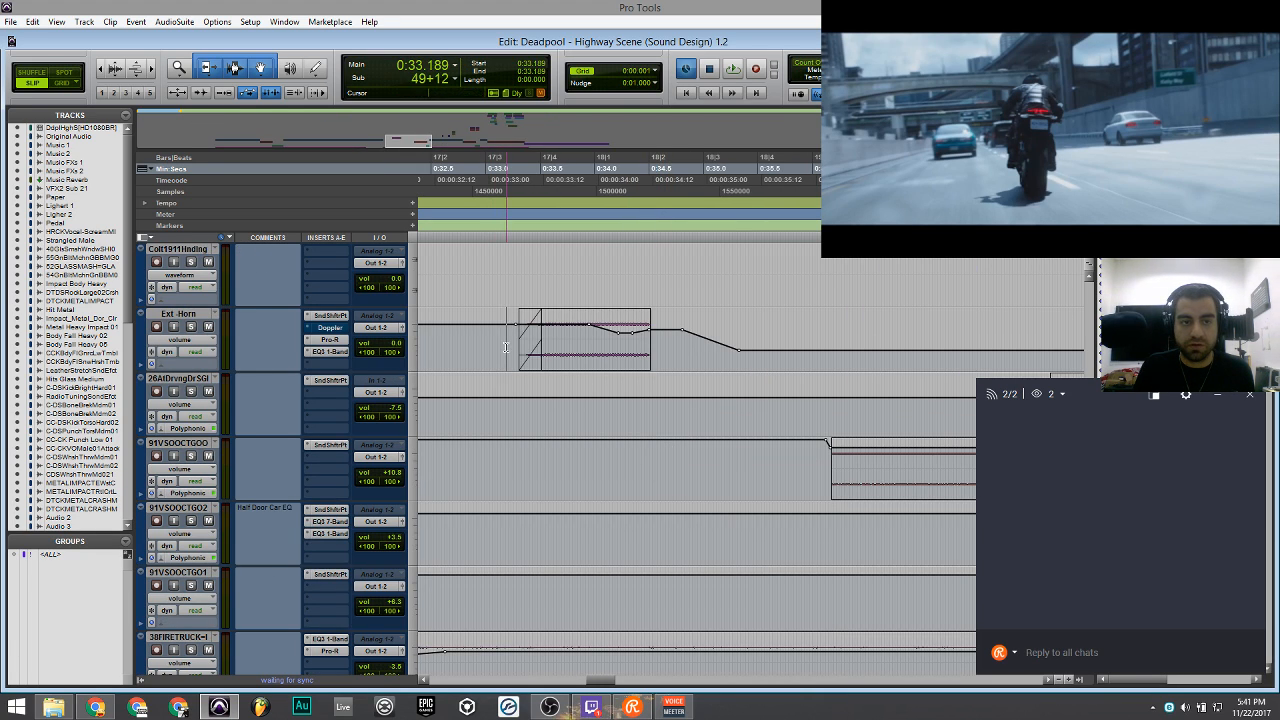
scroll(535, 352, down, 2)
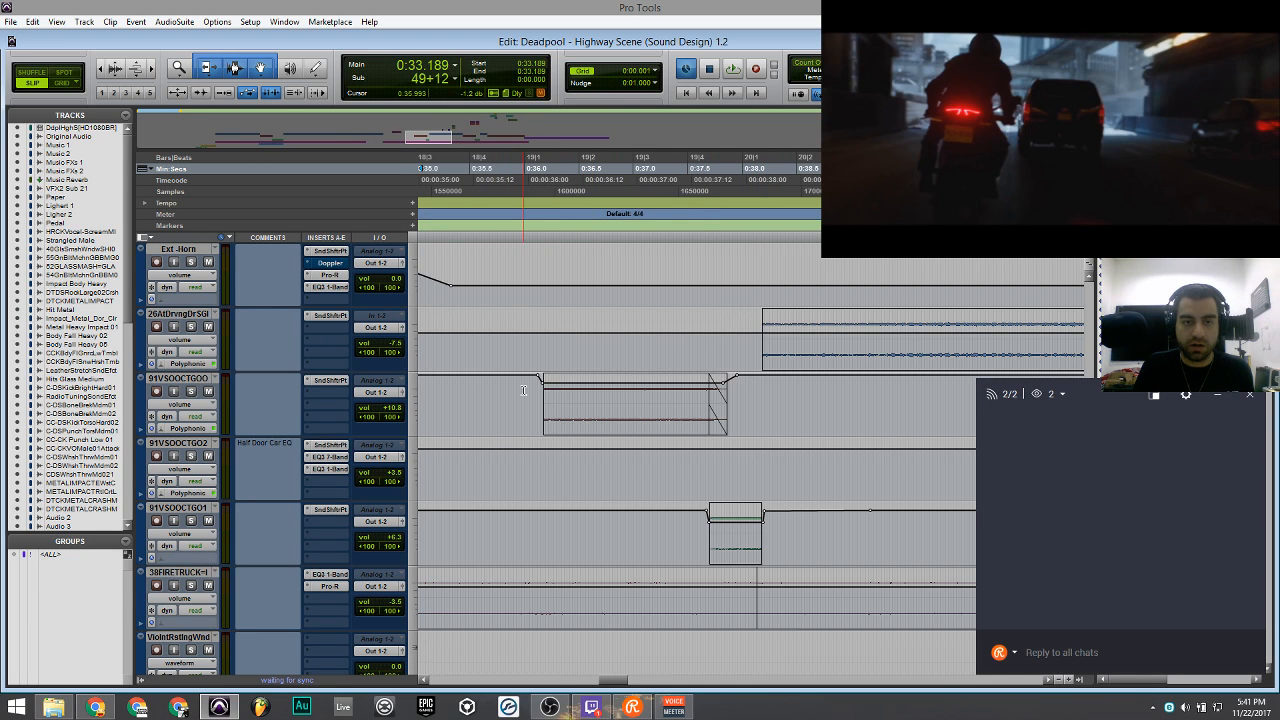
Solo the 91VSOOCTGOO and 26AtDrvngDrSGI tracks and audition them together from about 0:36.0.
click(522, 390)
key(space)
click(191, 391)
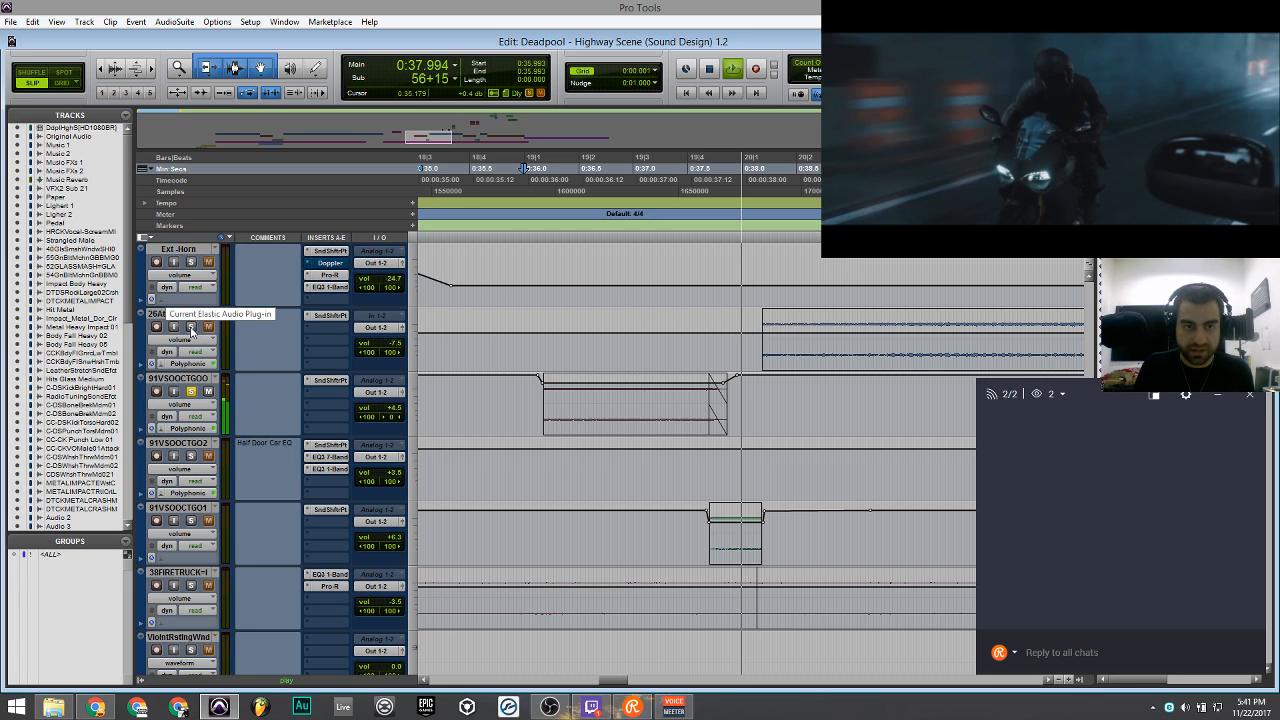
click(191, 327)
key(space)
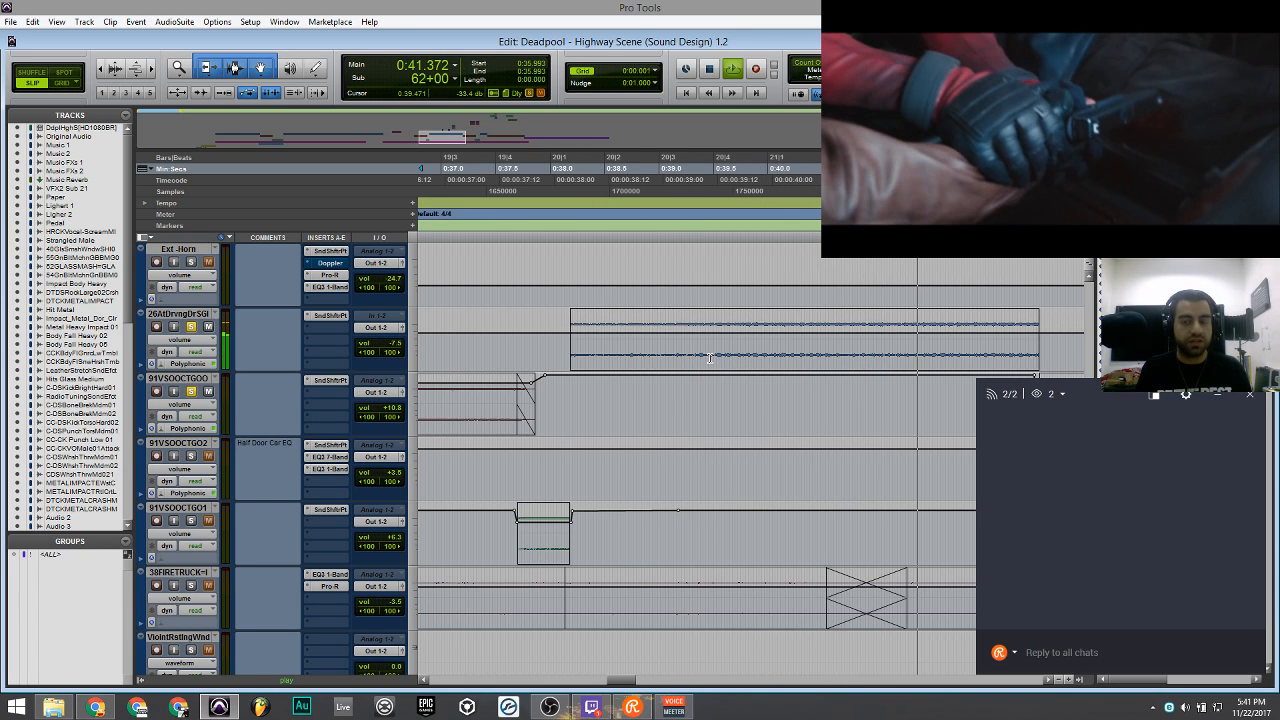
key(space)
key(space)
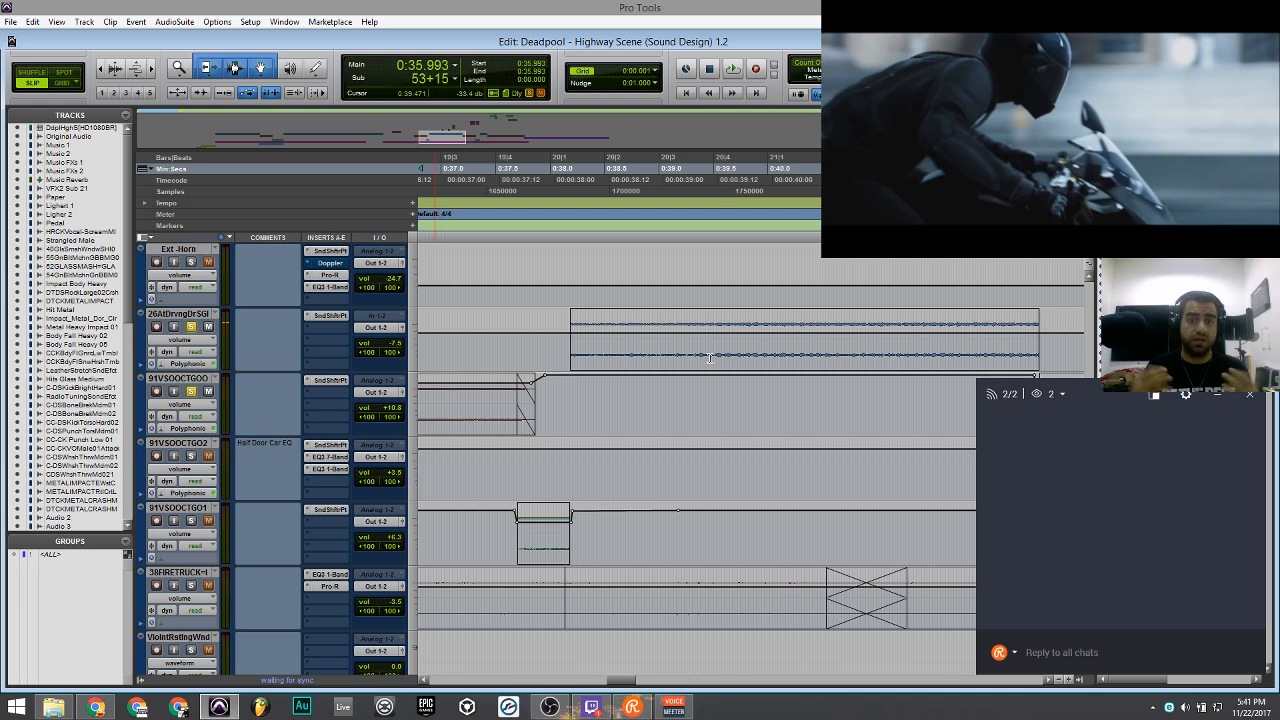
Replay the soloed vehicle tracks from about 0:35.7, following the transition between their clips.
scroll(654, 418, up, 2)
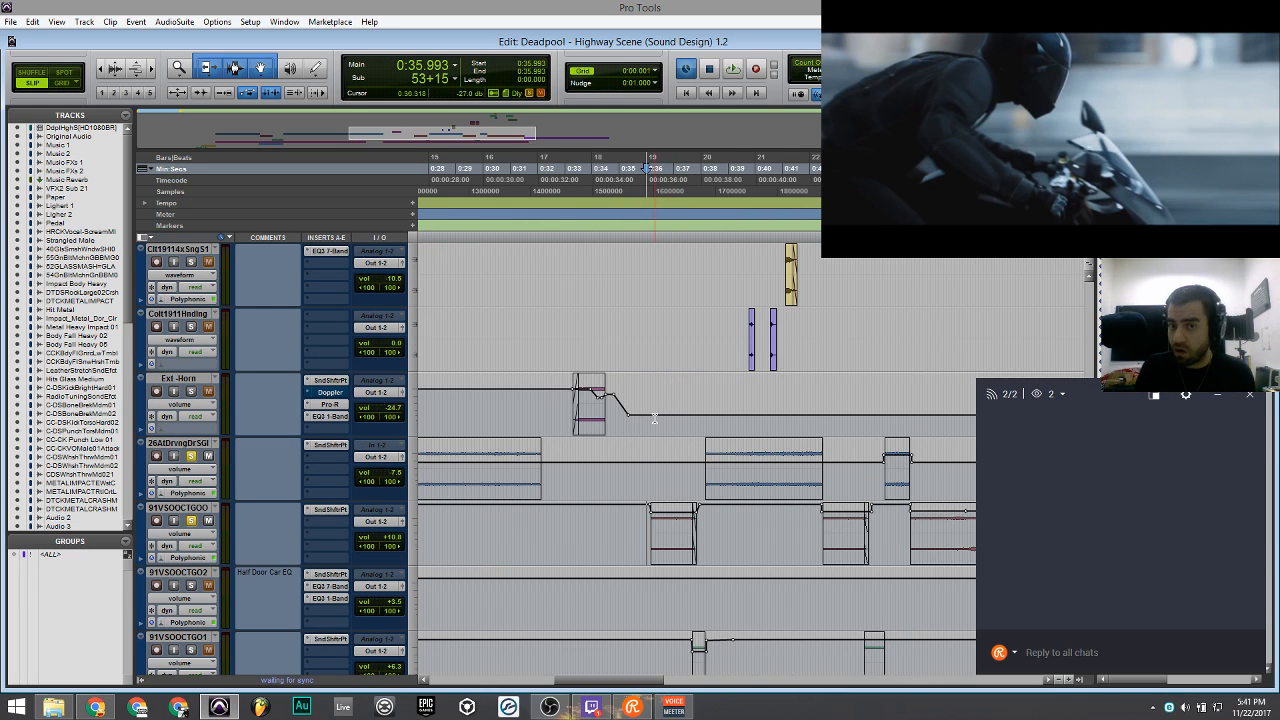
scroll(644, 474, left, 5)
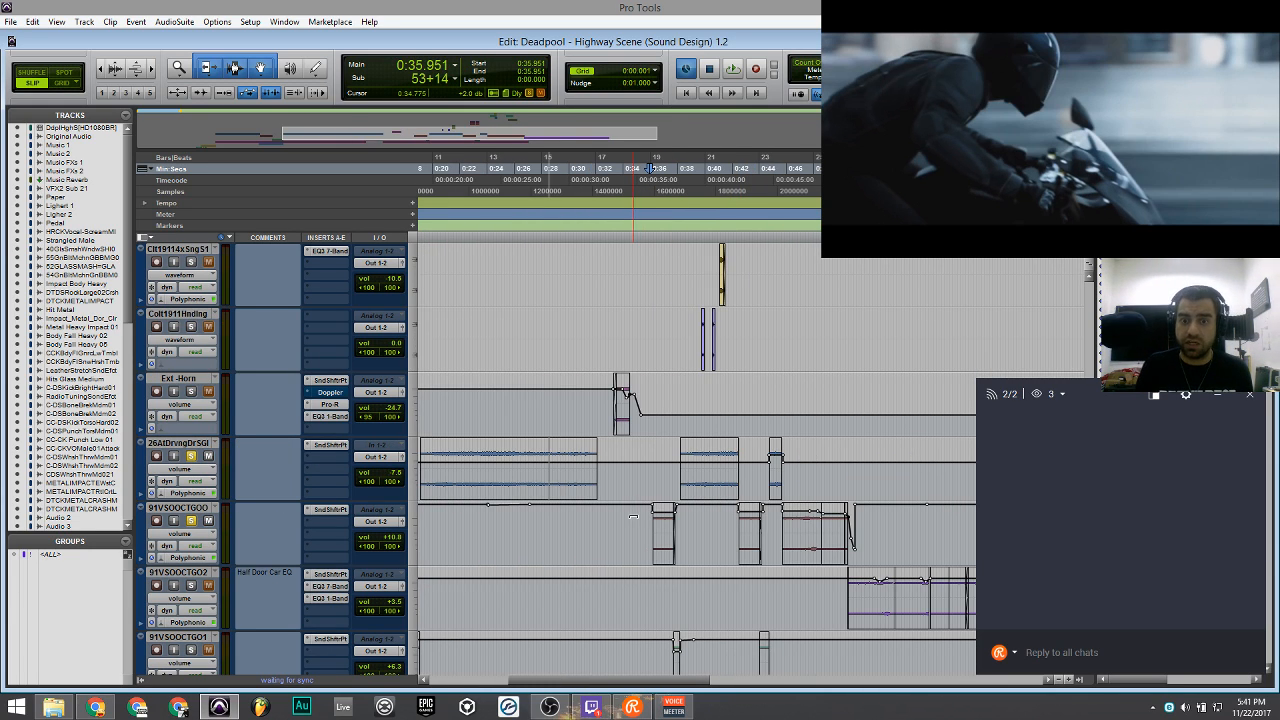
scroll(653, 529, up, 3)
scroll(655, 529, down, 3)
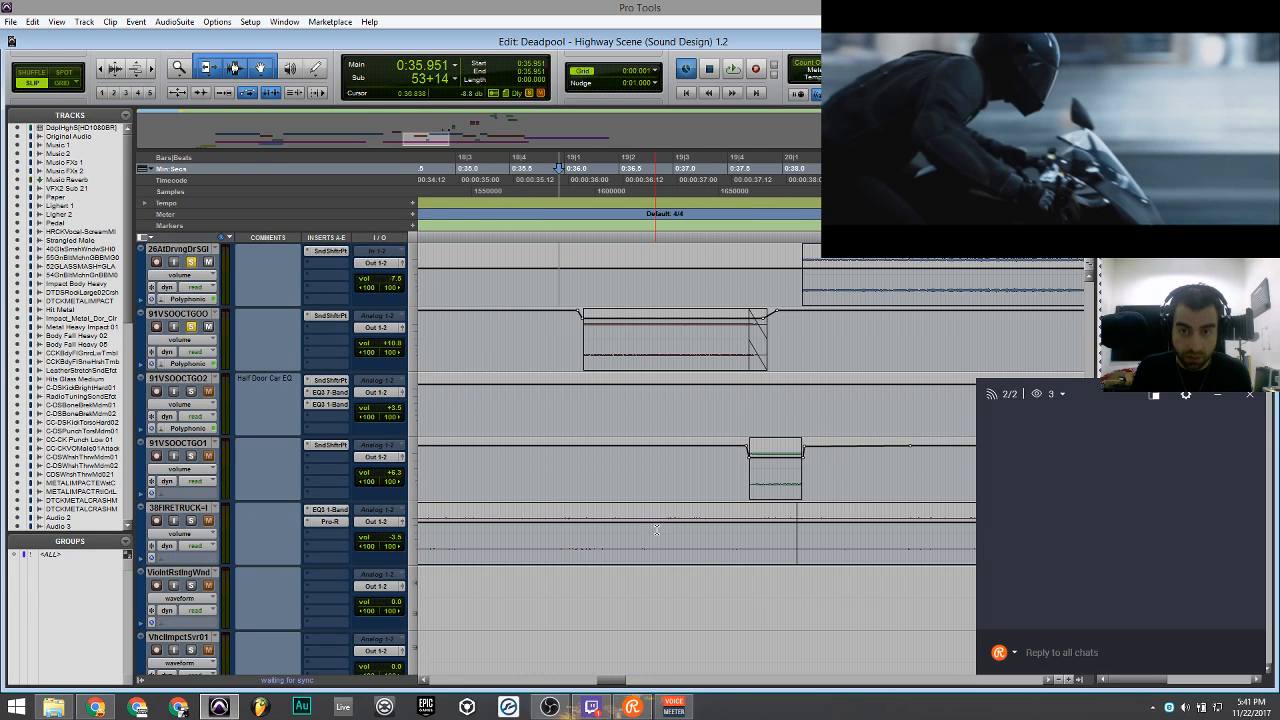
click(527, 332)
key(space)
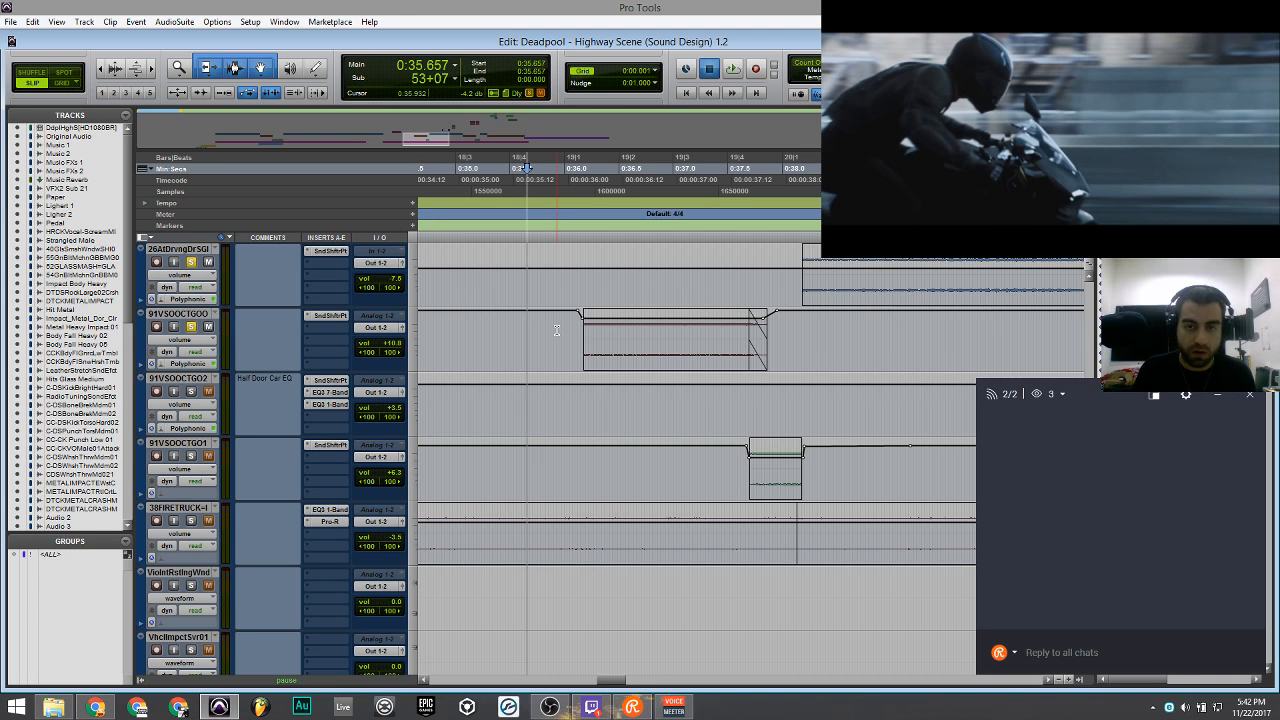
scroll(654, 414, up, 4)
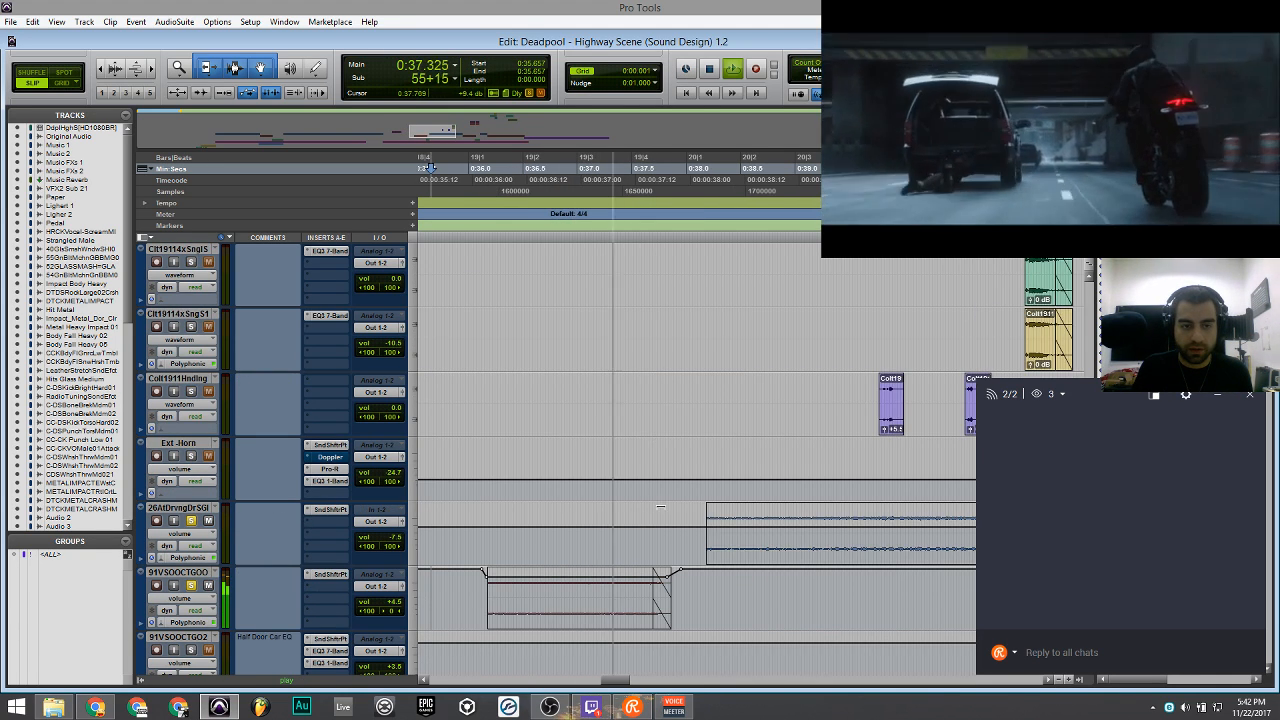
scroll(660, 440, down, 2)
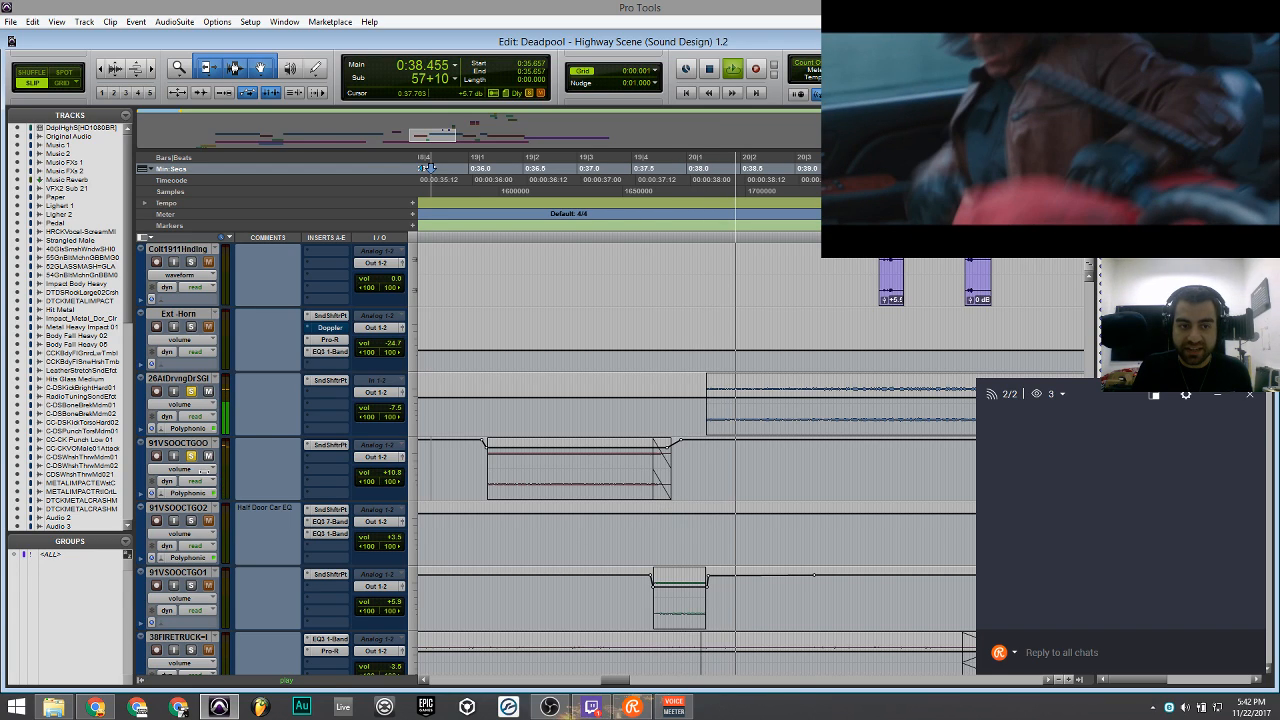
key(space)
Display the SoundShifter pitch automation on the 91VSOOCTGOO track and place the playback start just before its clip.
click(204, 470)
click(354, 602)
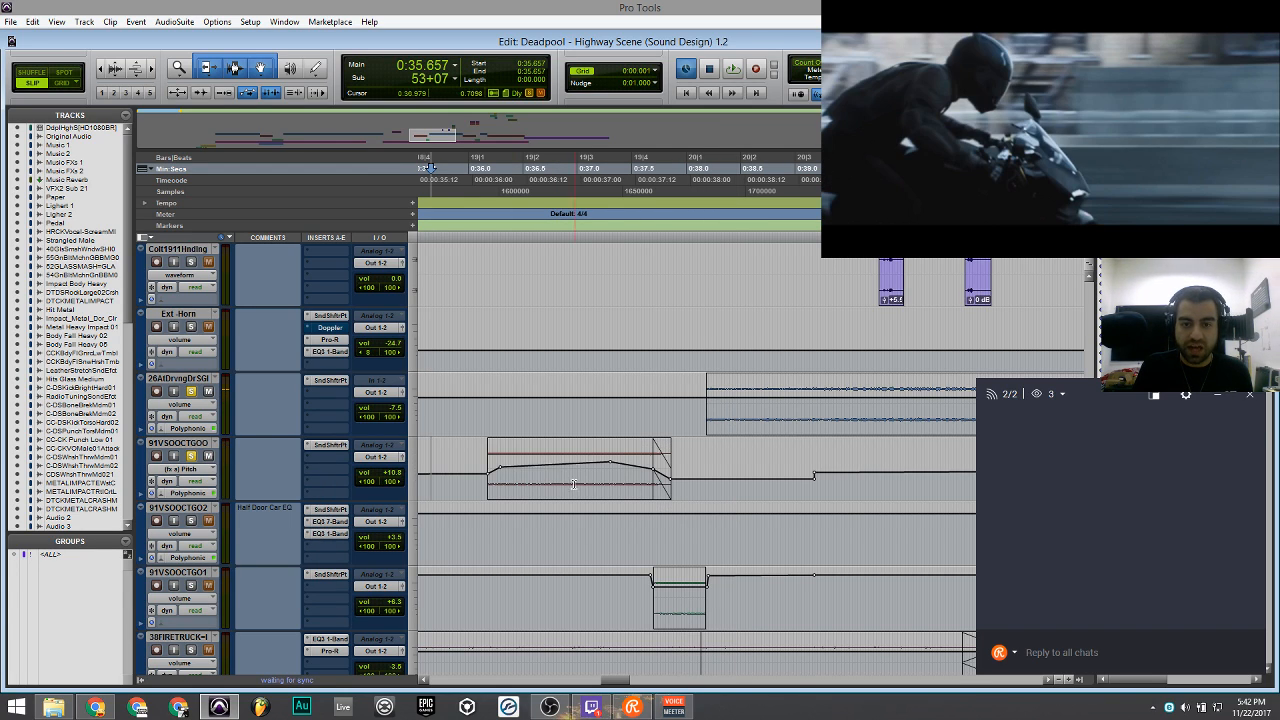
click(455, 487)
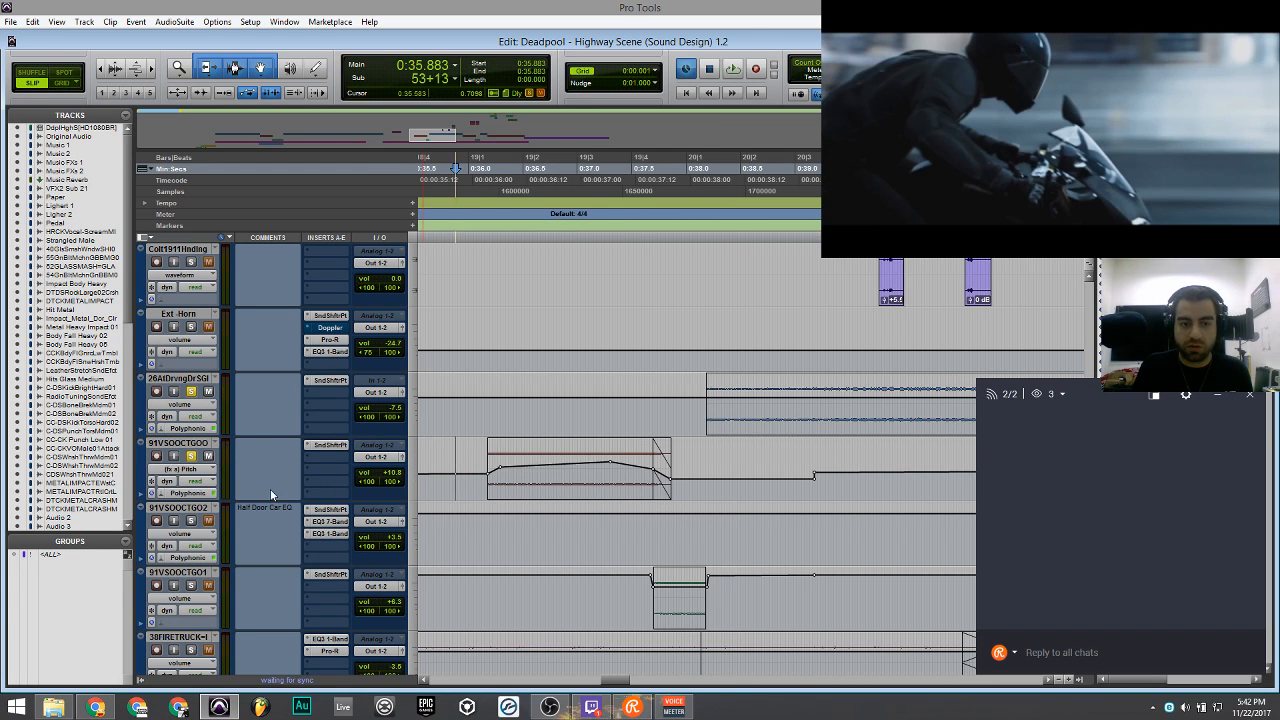
Deactivate the SoundShifter insert on the 91VSOOCTGOO track, audition the unprocessed clip from about 0:36.0, and reactivate the insert.
right_click(322, 445)
click(357, 463)
key(space)
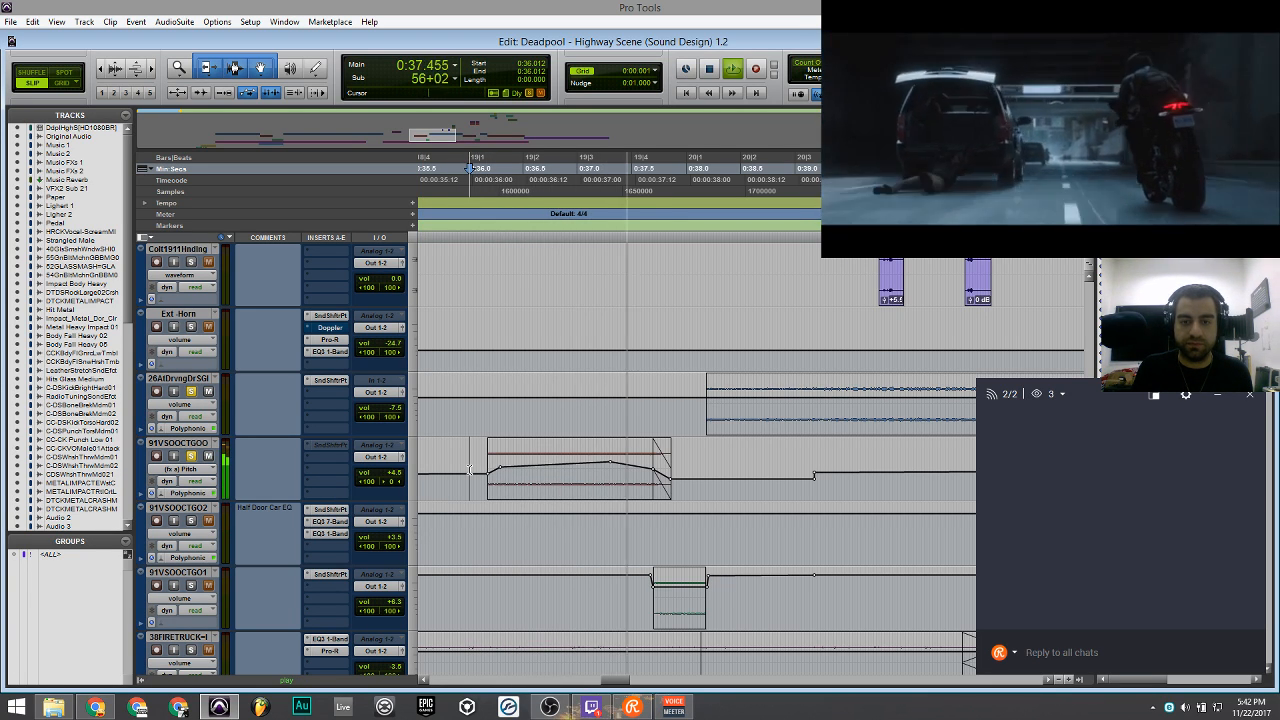
key(space)
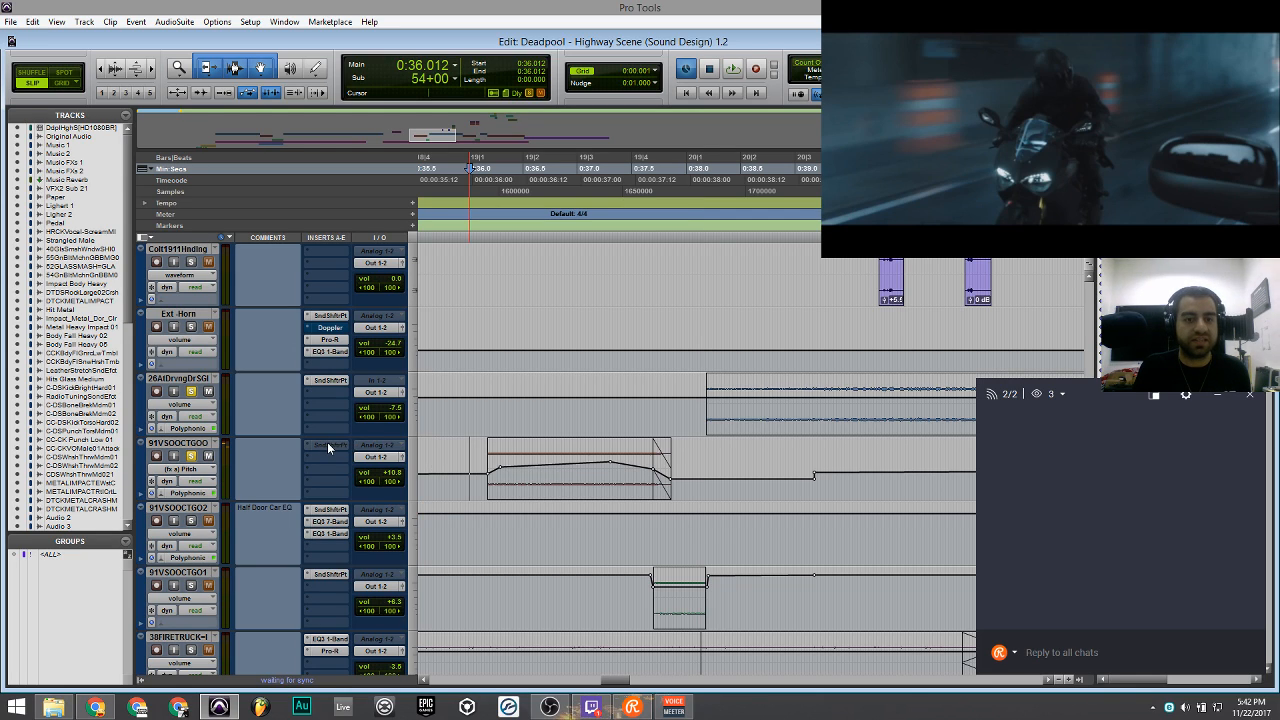
right_click(325, 446)
click(366, 461)
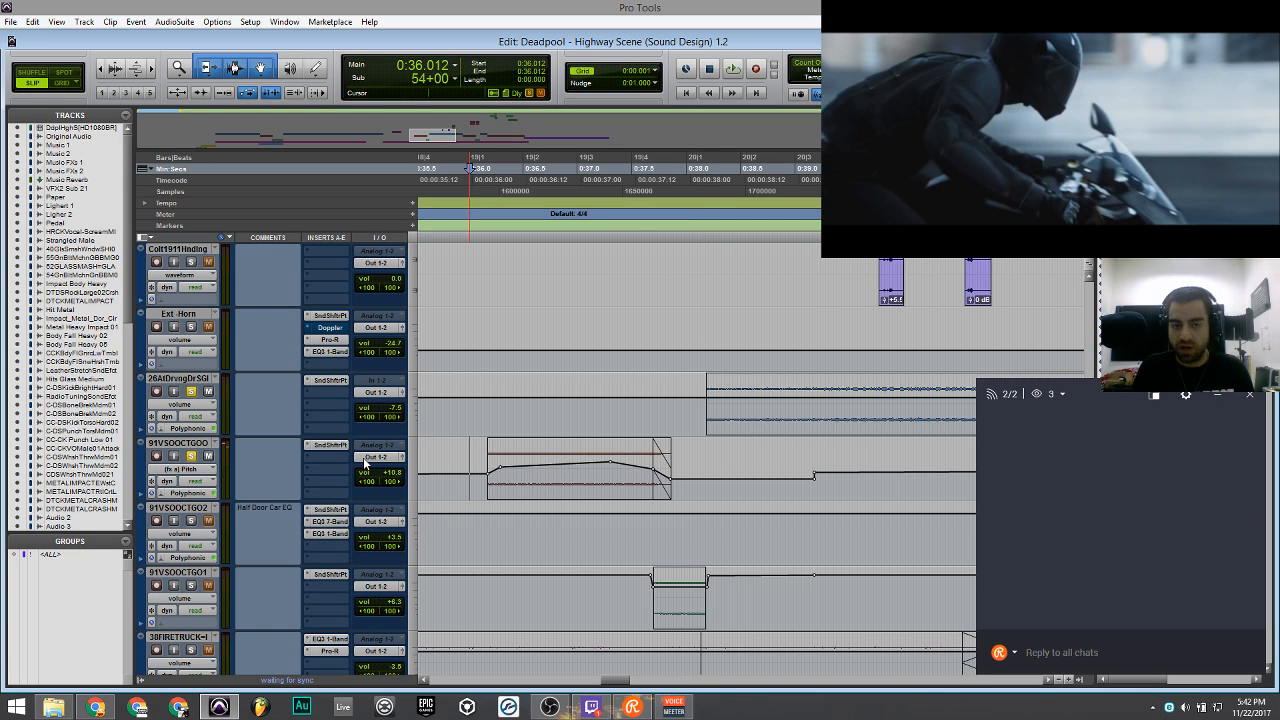
Open SoundShifter on the 91VSOOCTGOO track, watch its pitch values during playback from about 0:36.0, and close the plug-in.
click(330, 445)
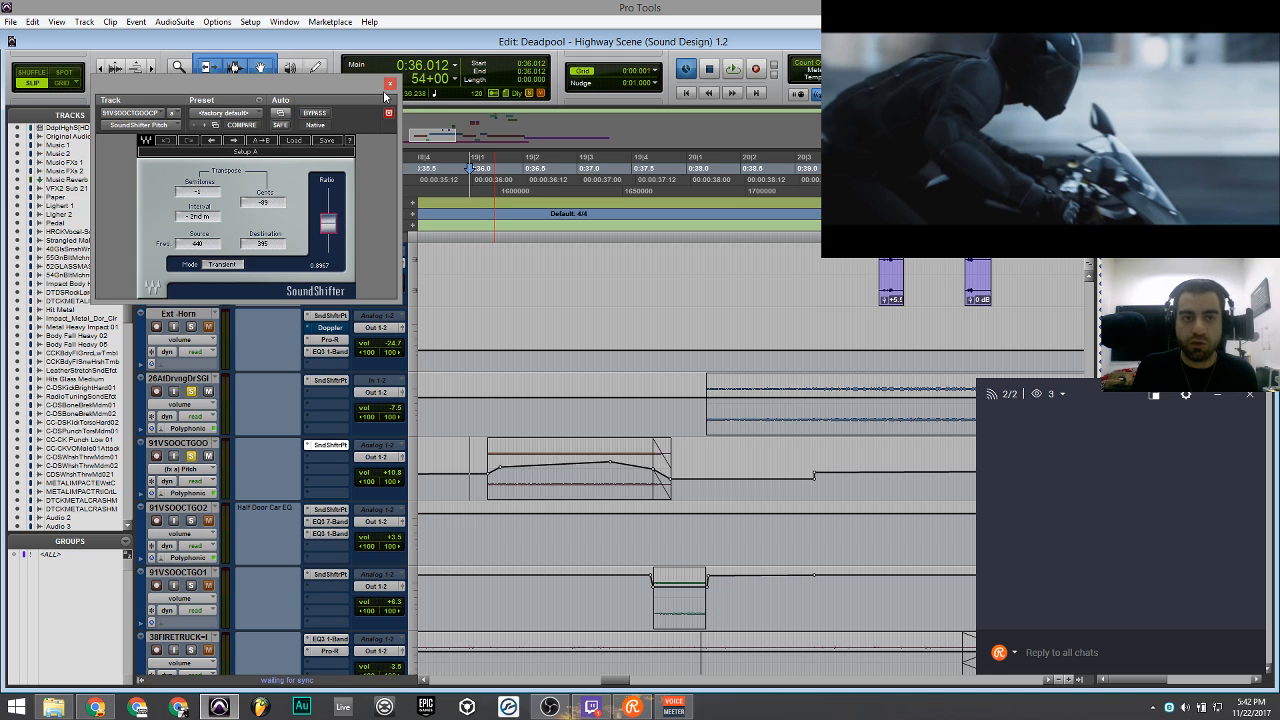
drag(368, 89, 322, 77)
key(space)
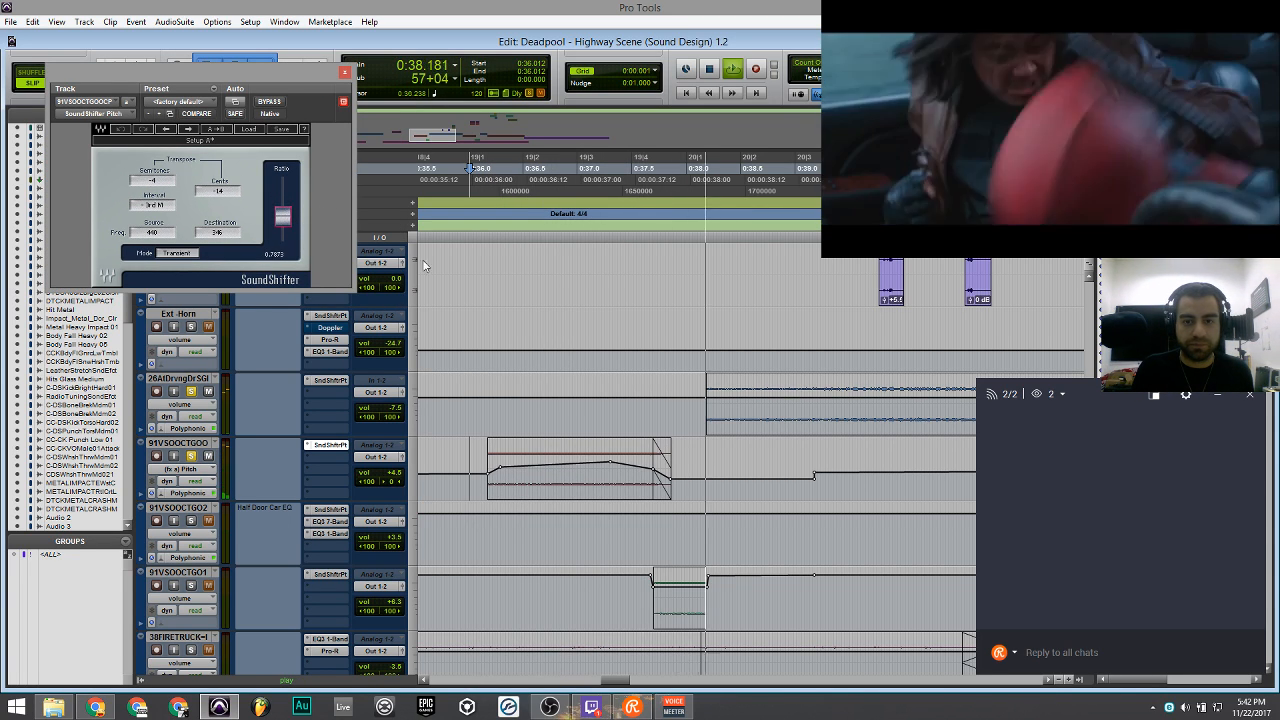
key(space)
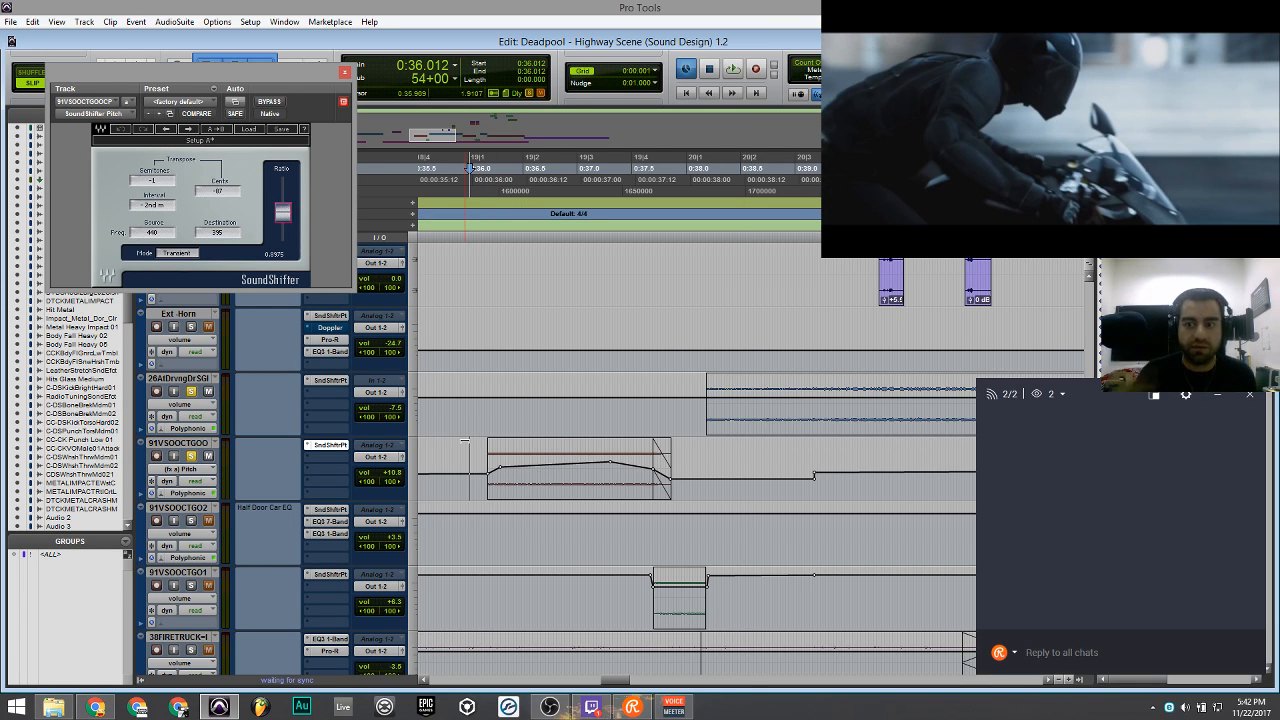
key(ctrl+w)
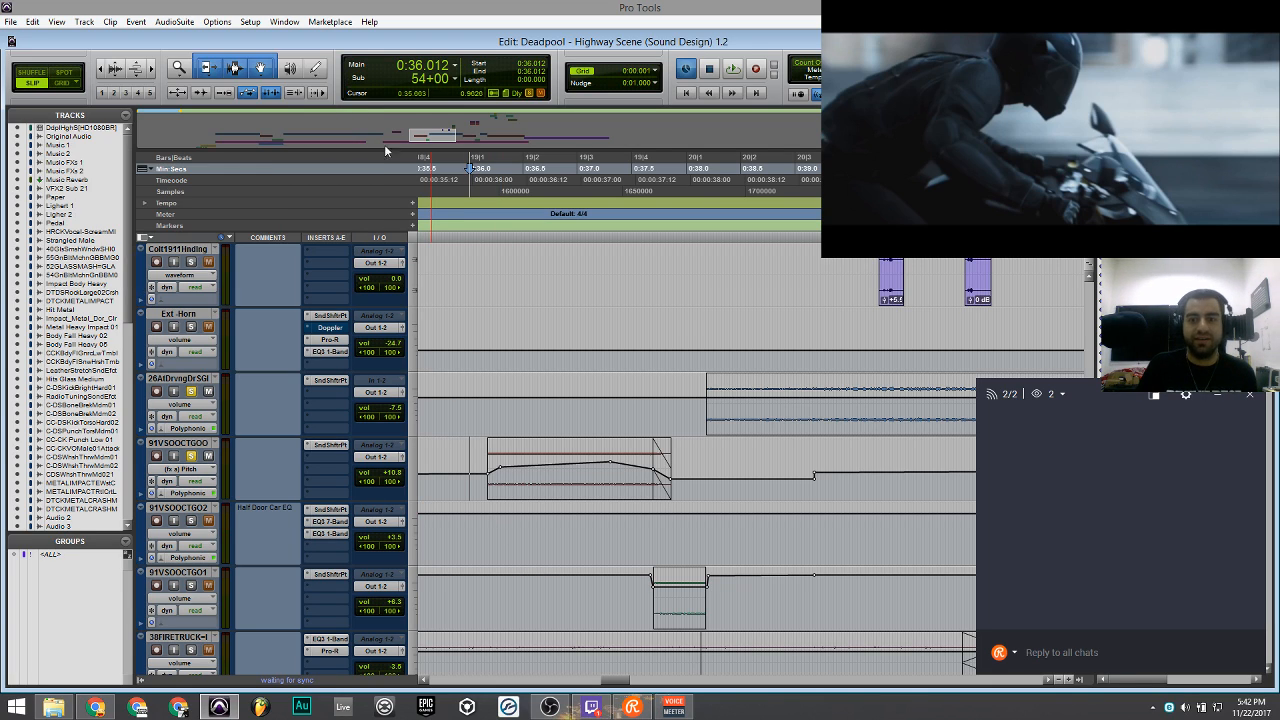
Add the 91VSOOCTGO1 track to the solo and audition its clip from about 0:37.5.
click(662, 392)
scroll(624, 487, down, 3)
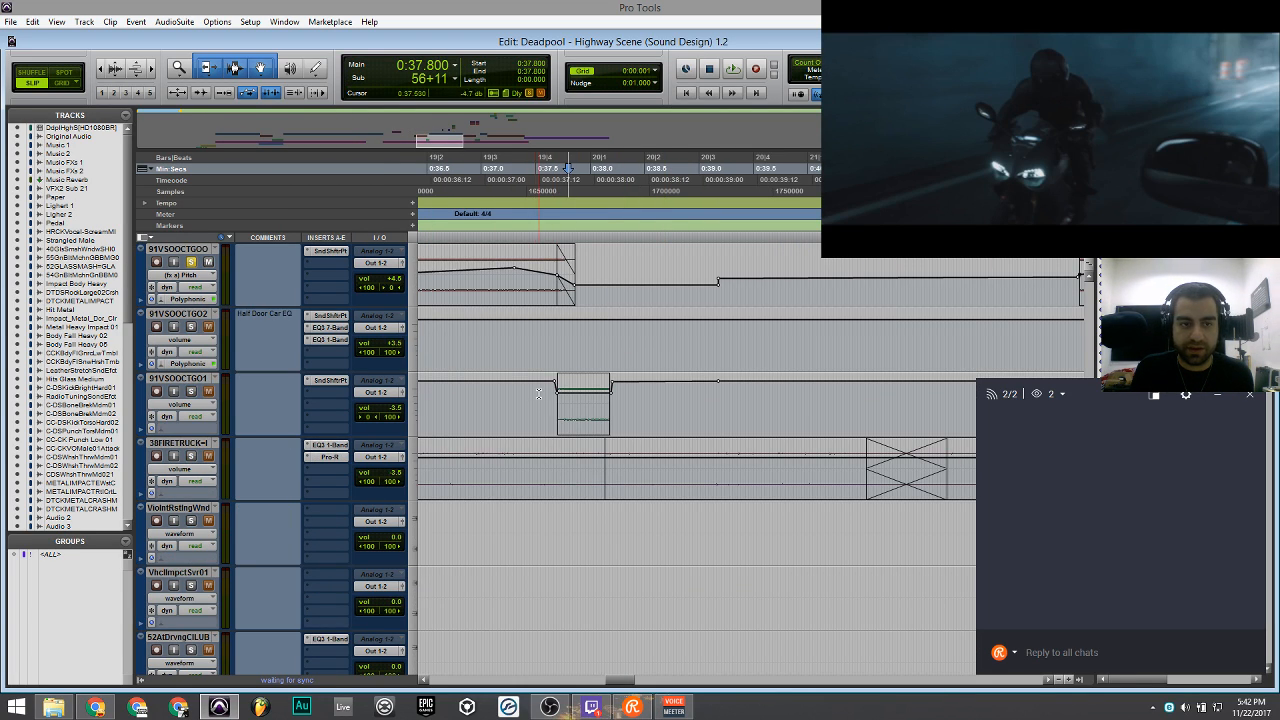
key(space)
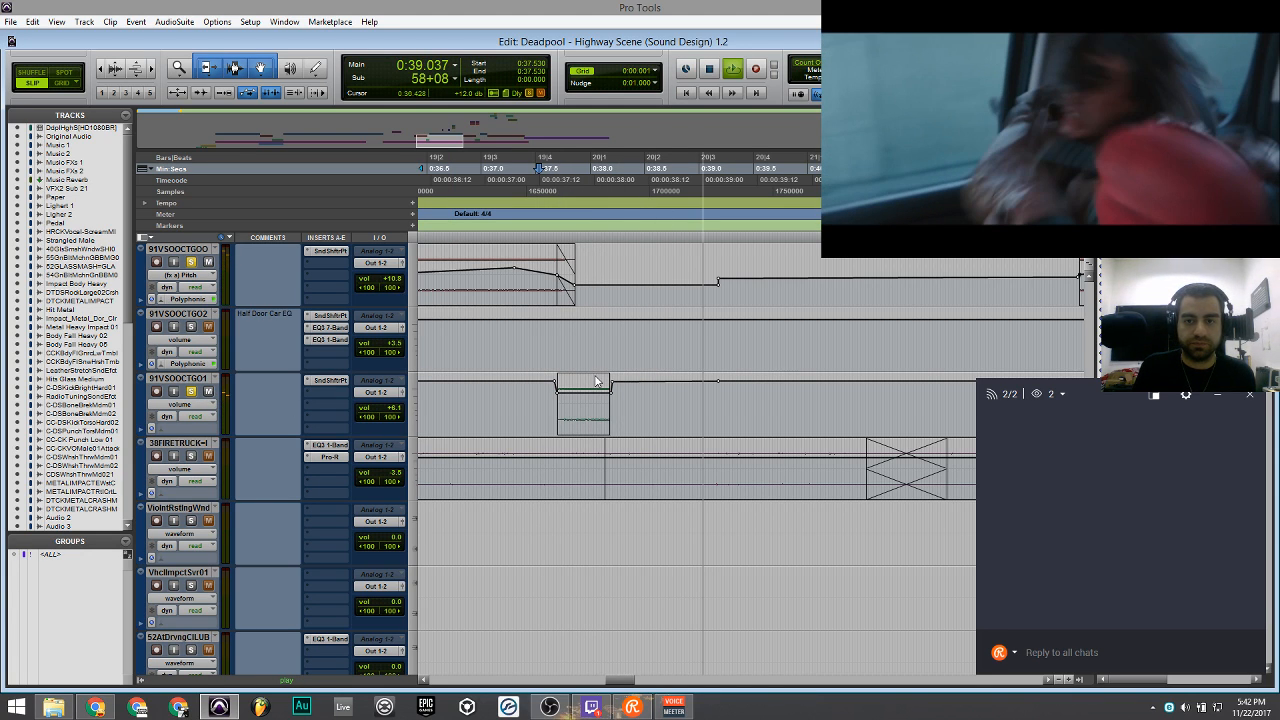
key(space)
Play the vehicle engine tracks together from about 0:37.5 and follow their clip transitions and automation up to about 0:50.
scroll(596, 381, up, 3)
key(space)
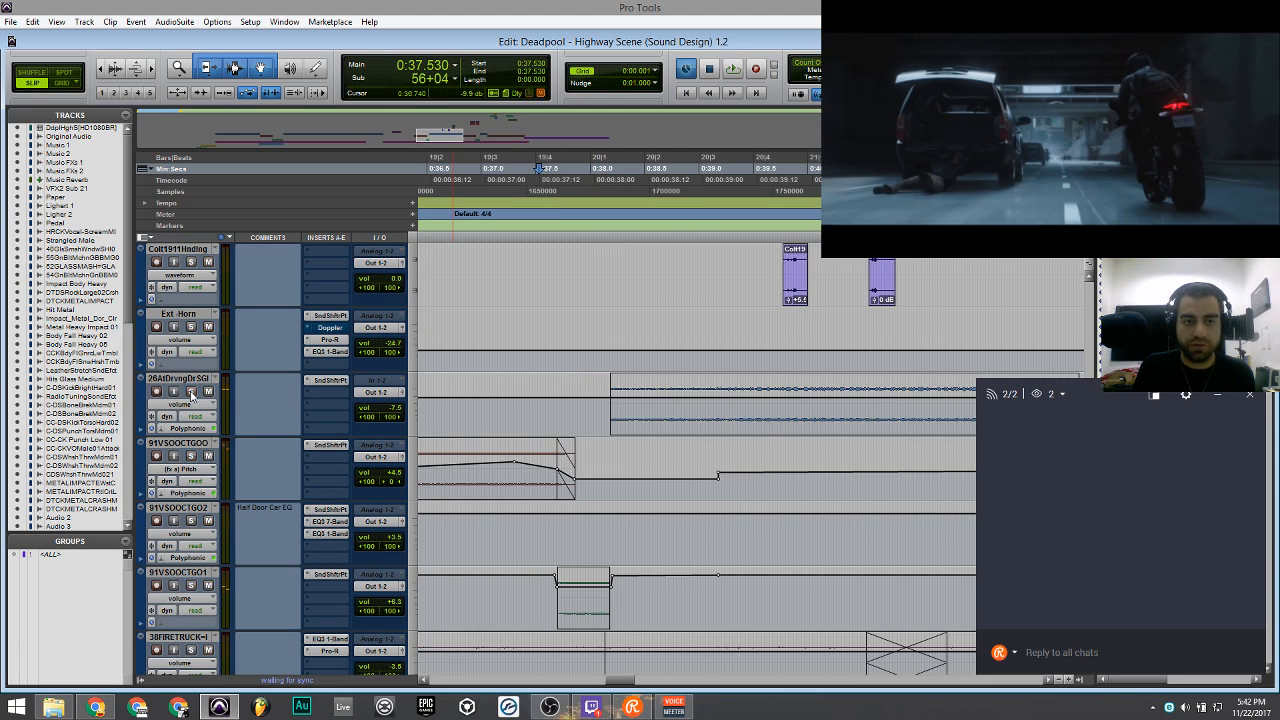
scroll(640, 463, down, 3)
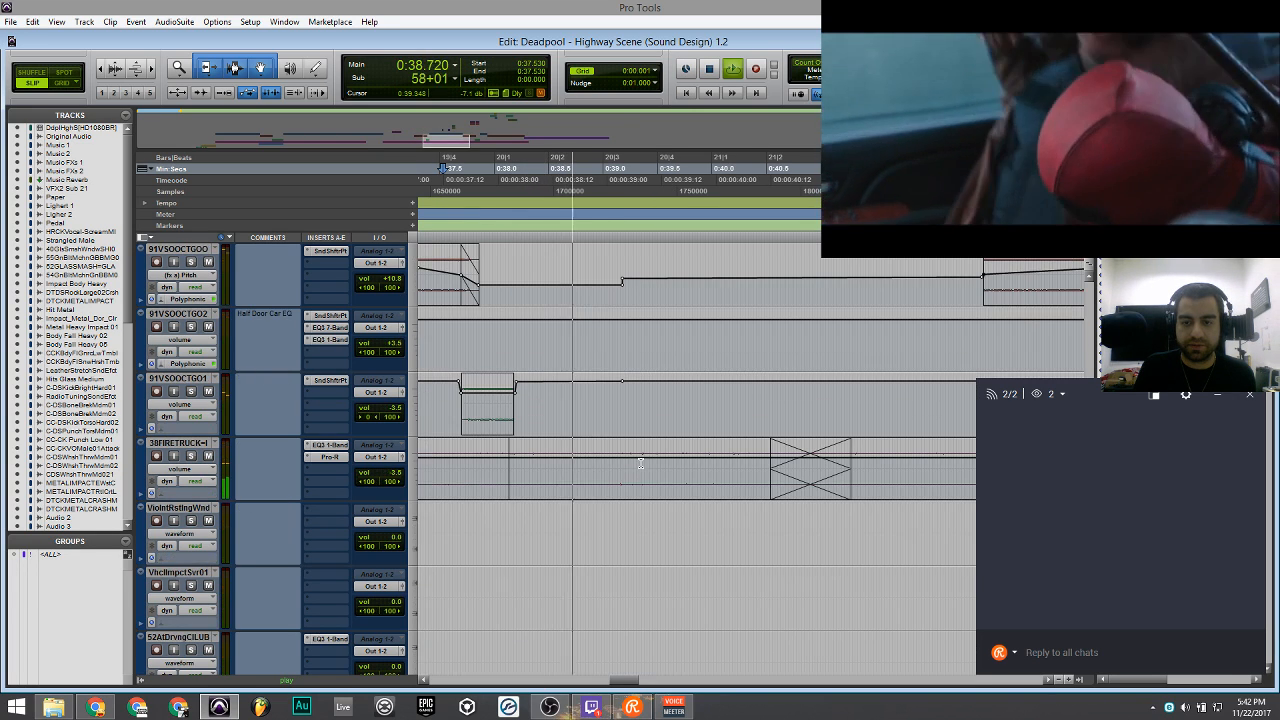
scroll(650, 430, up, 3)
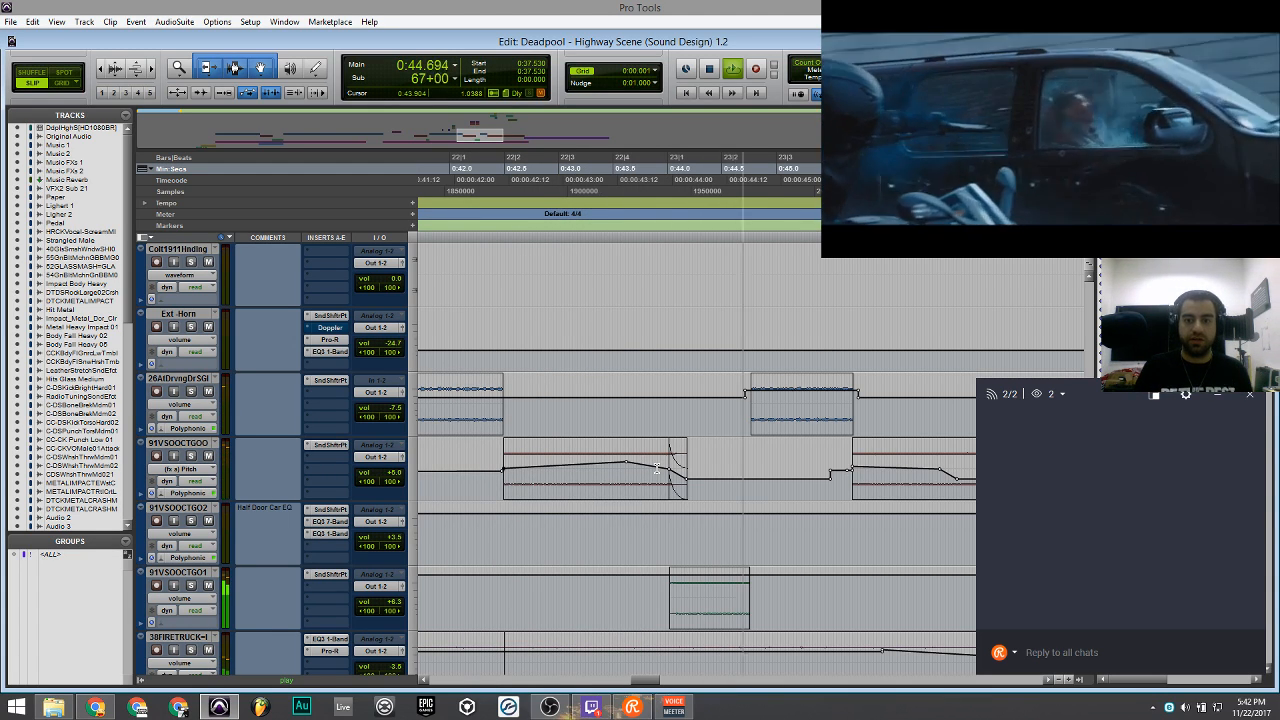
scroll(680, 500, down, 4)
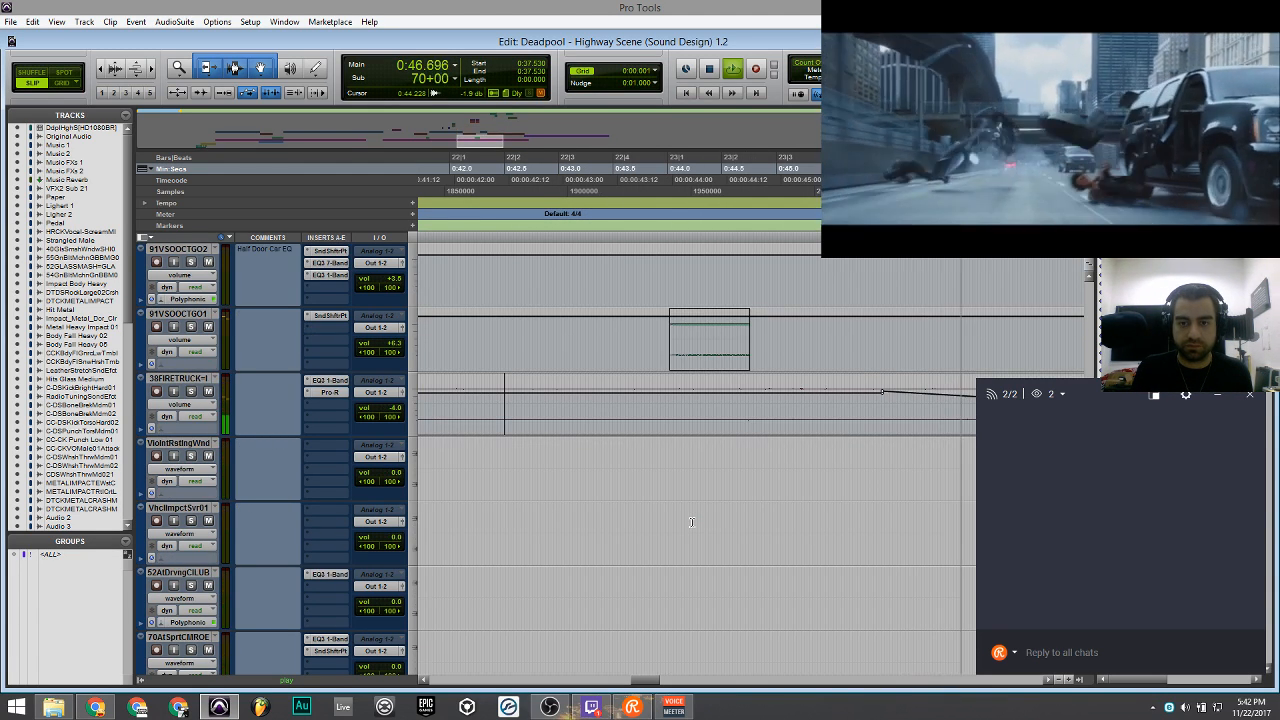
scroll(671, 387, up, 4)
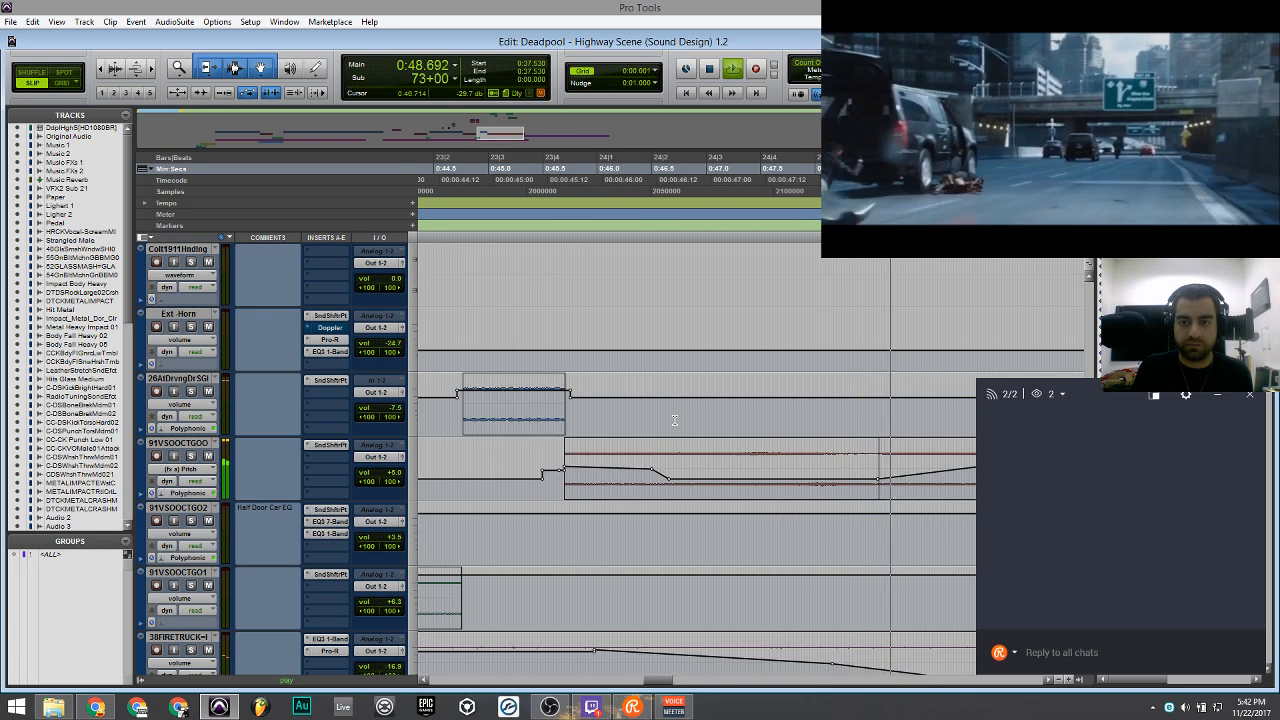
scroll(684, 419, left, 3)
scroll(684, 419, left, 3)
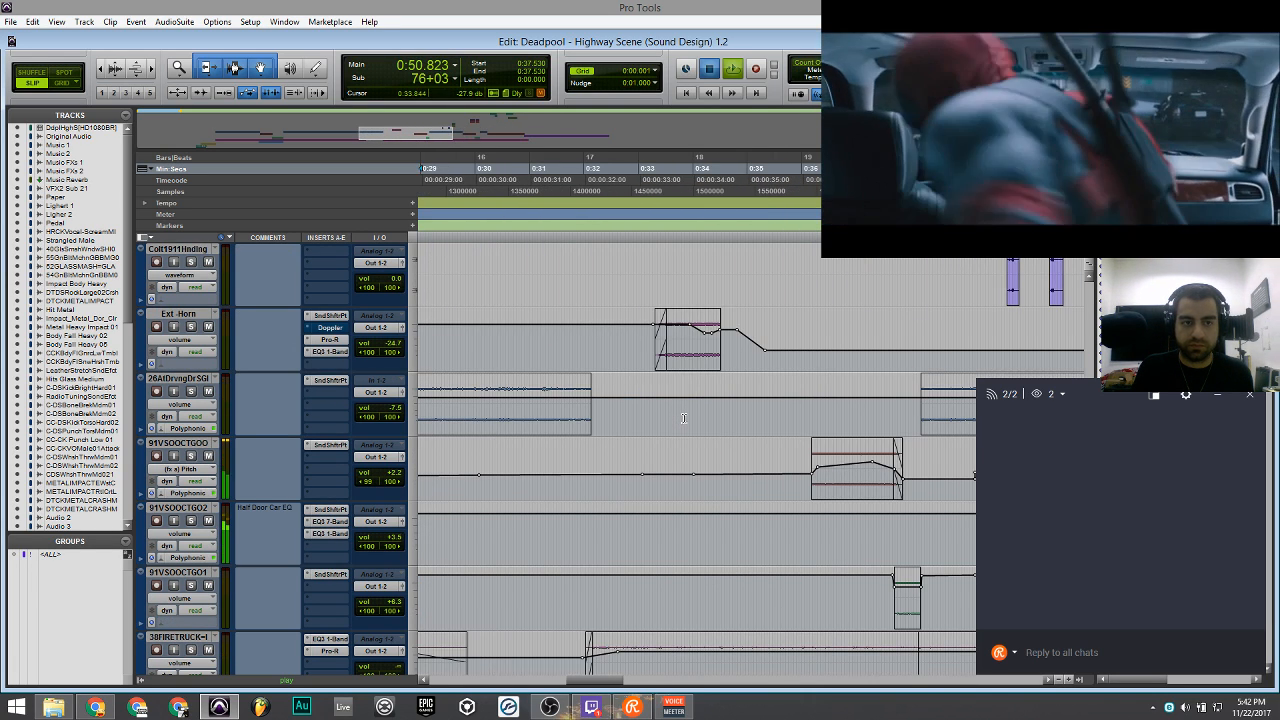
scroll(714, 407, left, 5)
key(space)
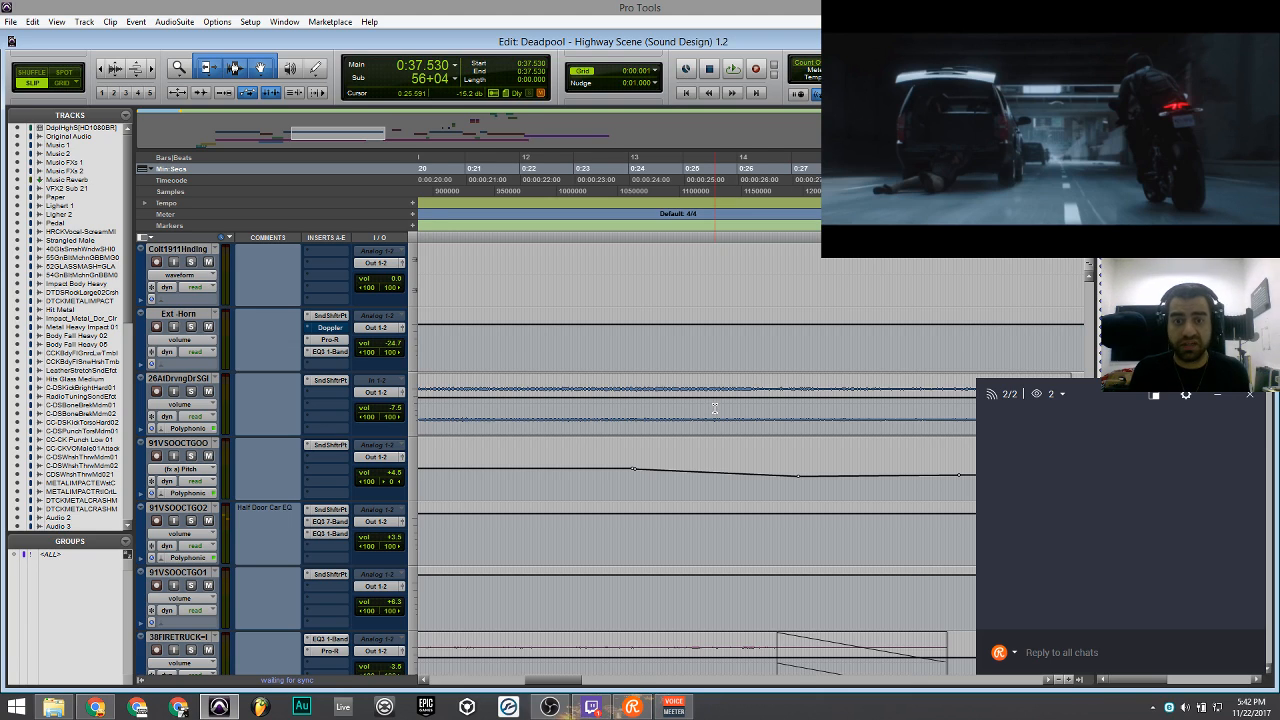
Solo the 38FIRETRUCK track and audition its clip from about 0:09.4.
scroll(714, 407, down, 4)
scroll(563, 432, down, 2)
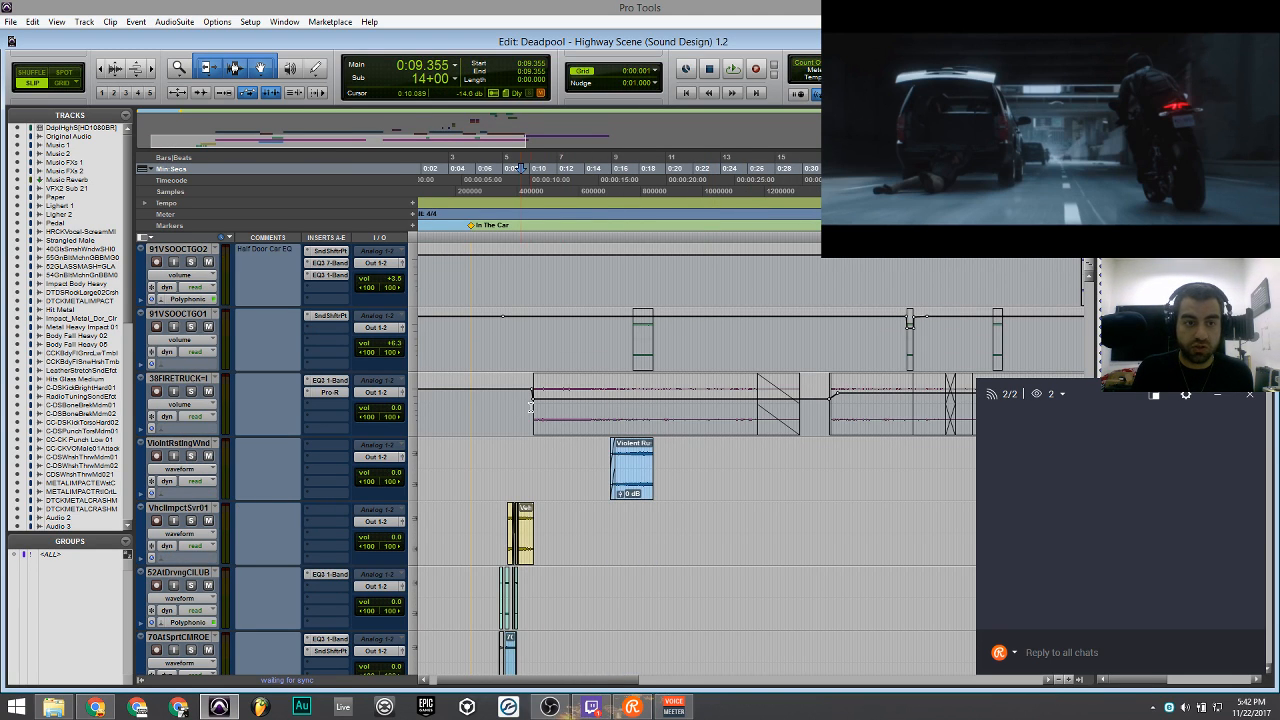
scroll(530, 407, up, 1)
scroll(584, 410, right, 2)
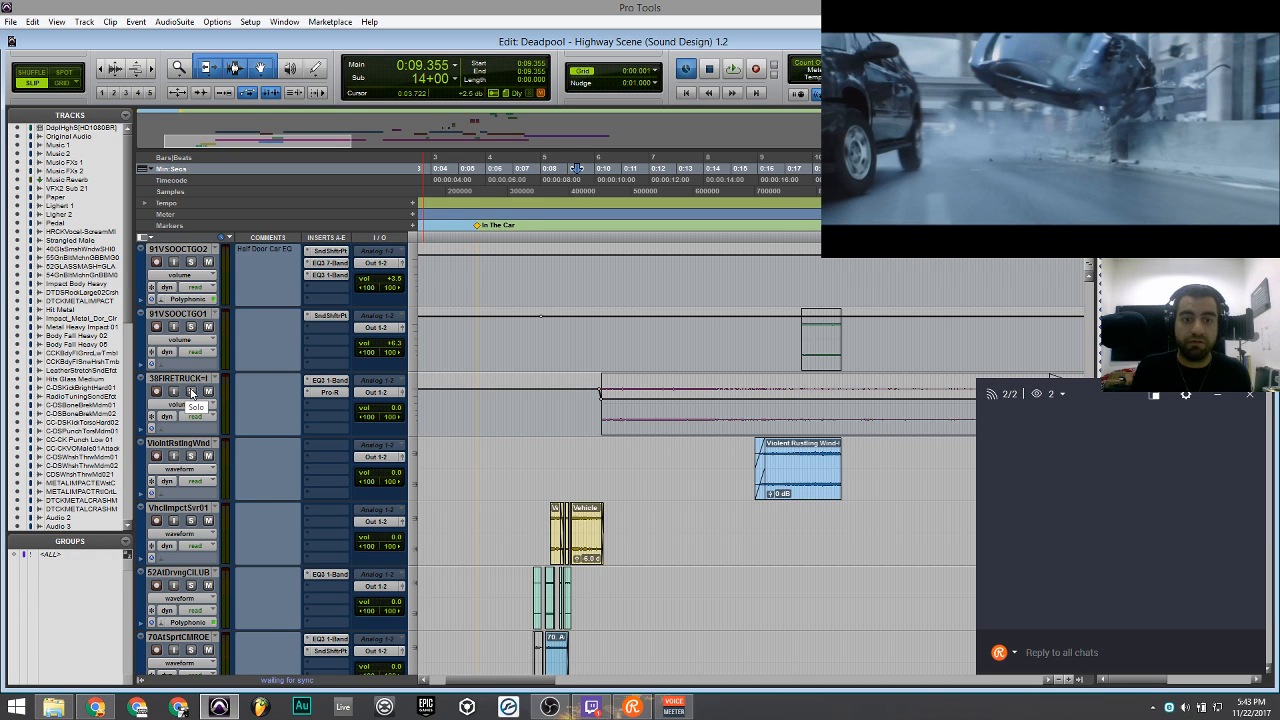
key(space)
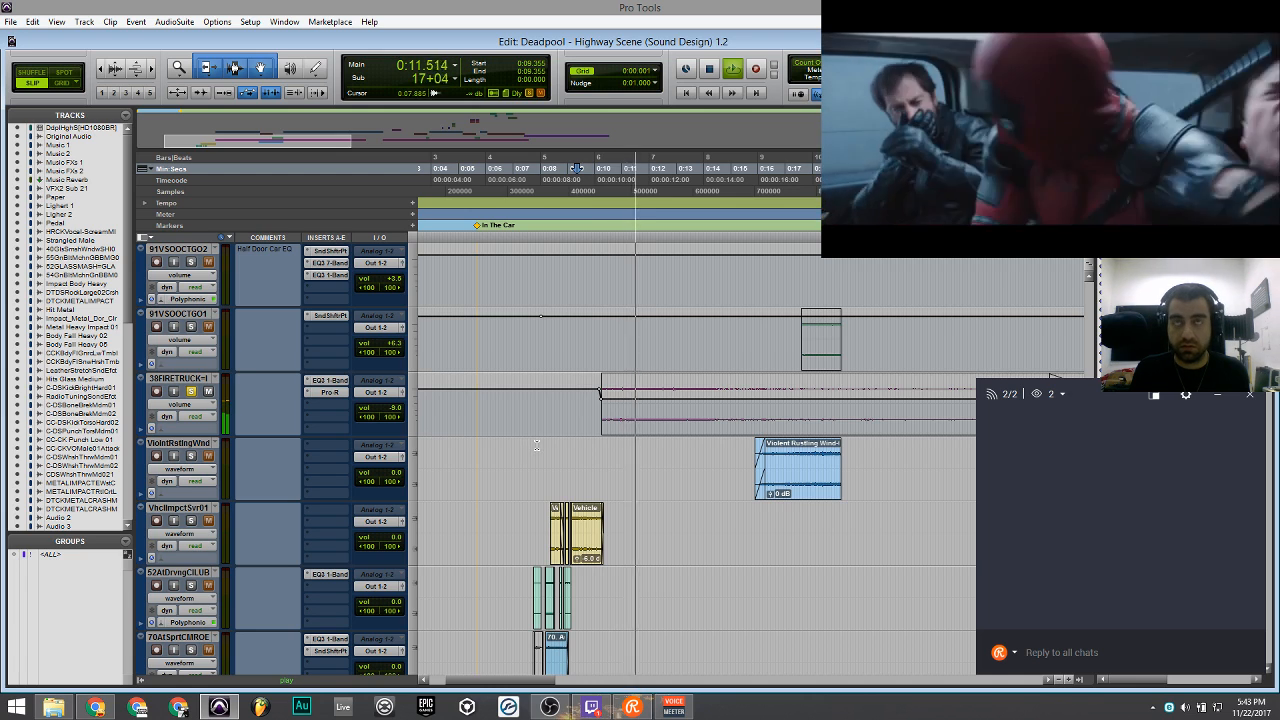
scroll(610, 398, right, 2)
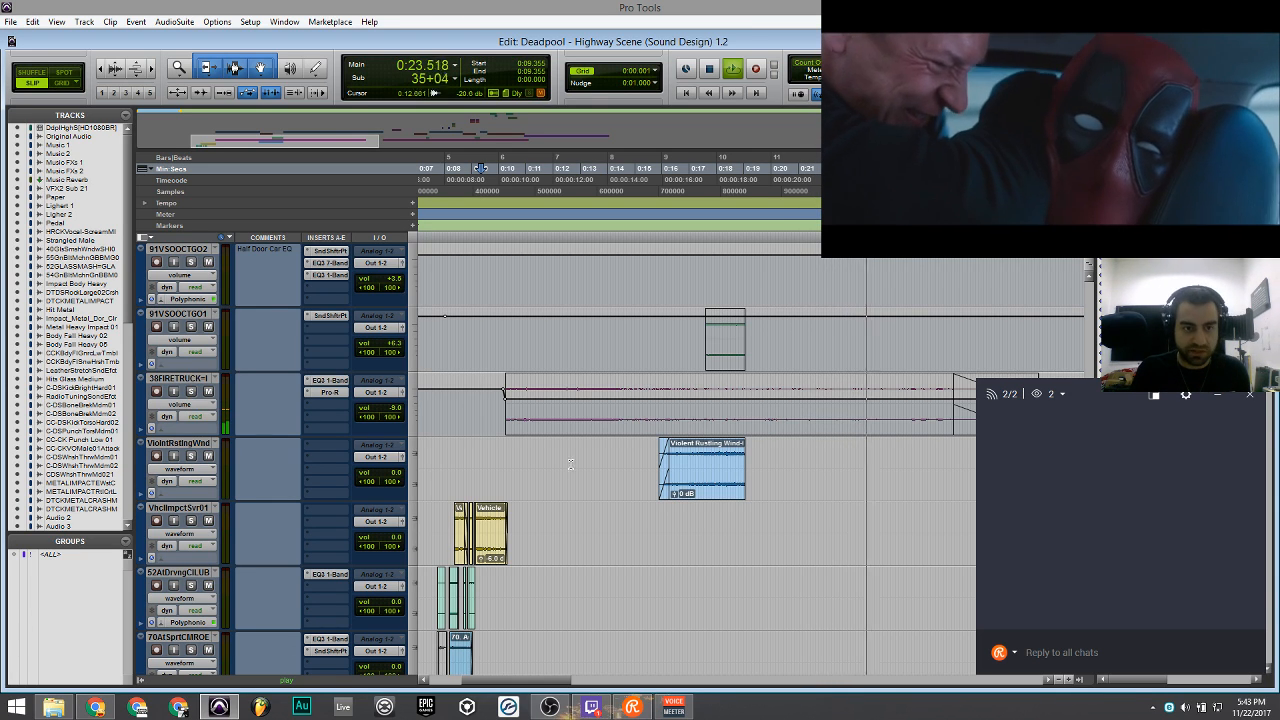
Continue the audition through the 26AtDrvngDrSGl engine clip around 0:25 and stop playback.
key(r)
scroll(573, 465, down, 3)
scroll(573, 465, down, 5)
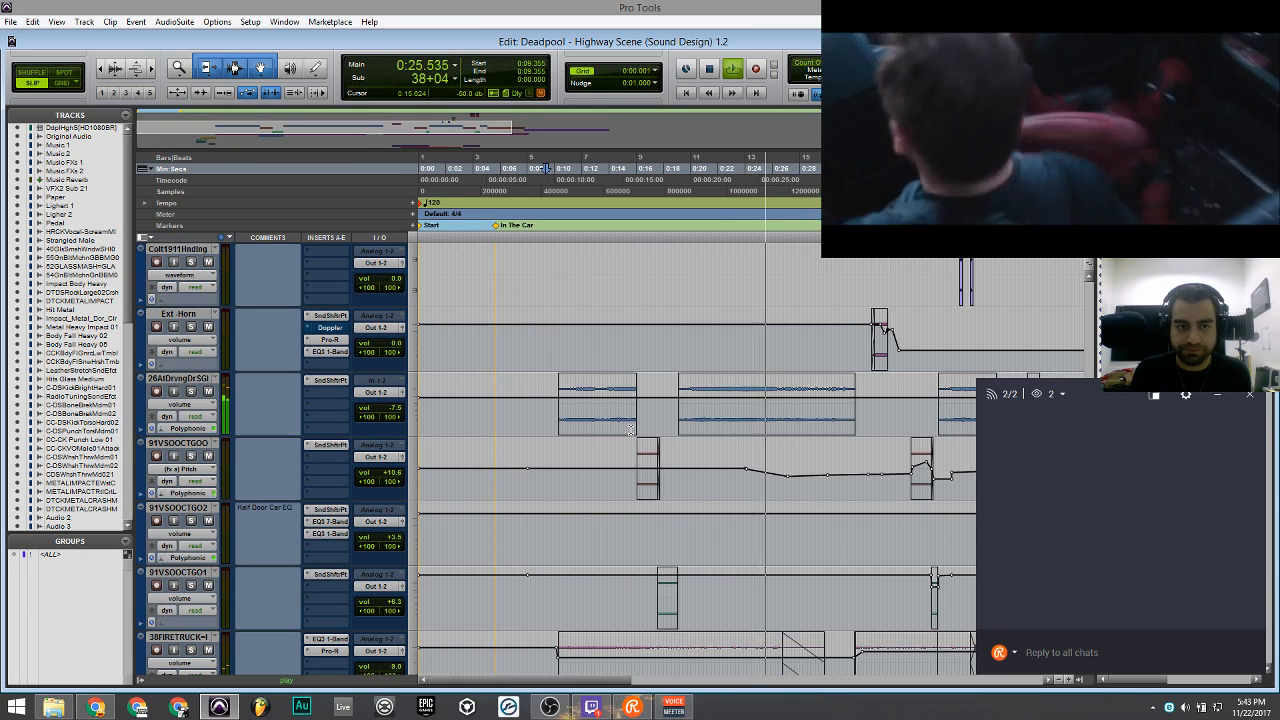
scroll(623, 429, right, 2)
scroll(623, 429, up, 6)
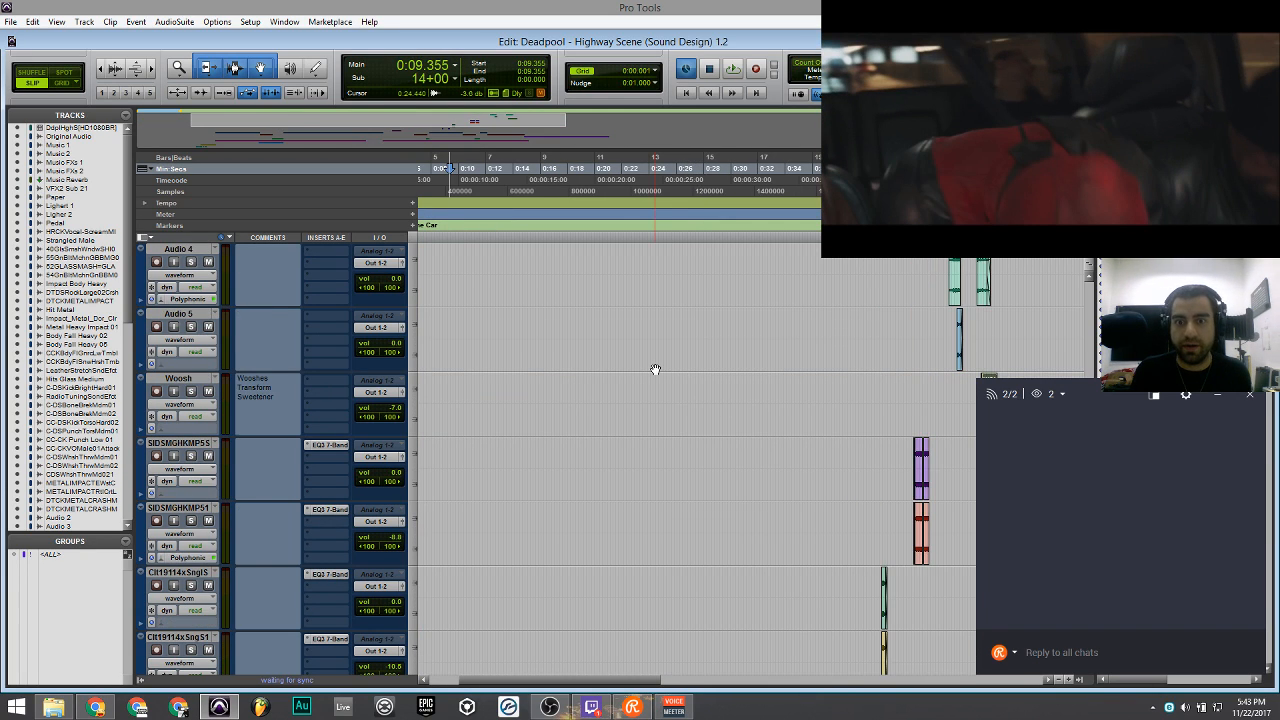
key(space)
Look through the whoosh, punch, body-fall and glass-hit tracks up to the Paper and lighter tracks.
scroll(690, 365, down, 6)
key(ctrl+j)
scroll(530, 380, up, 12)
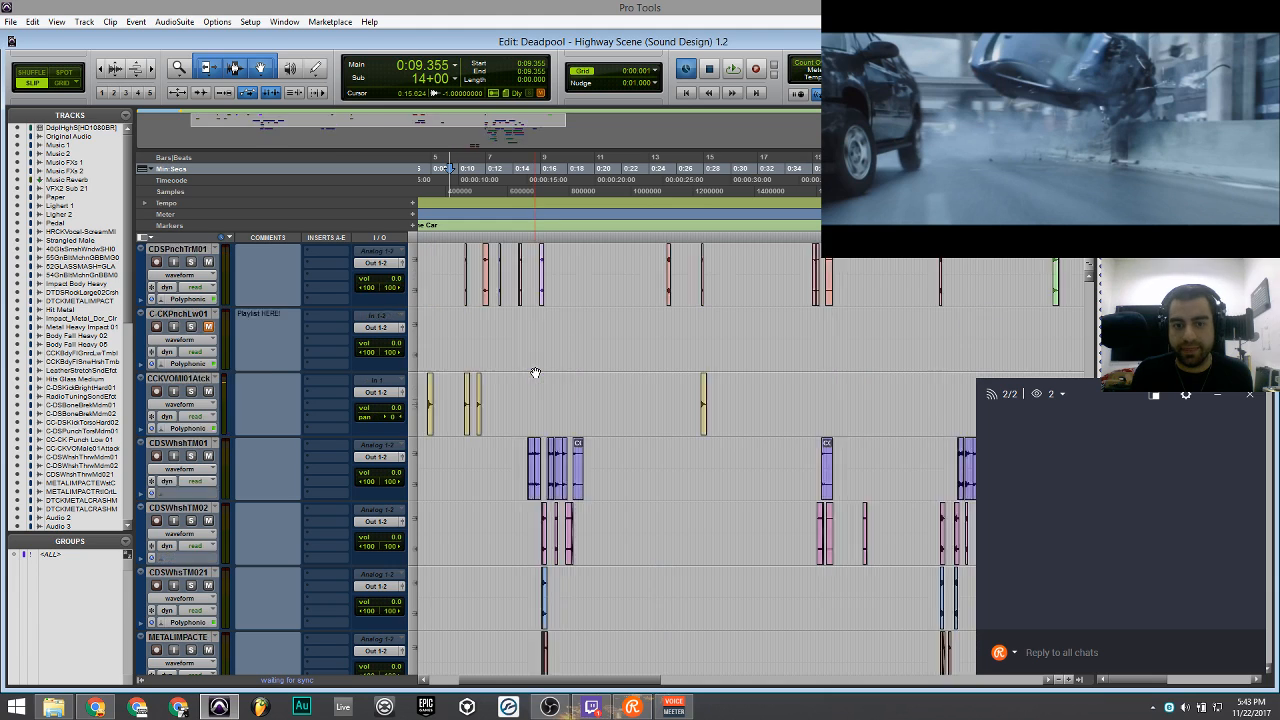
scroll(692, 427, up, 15)
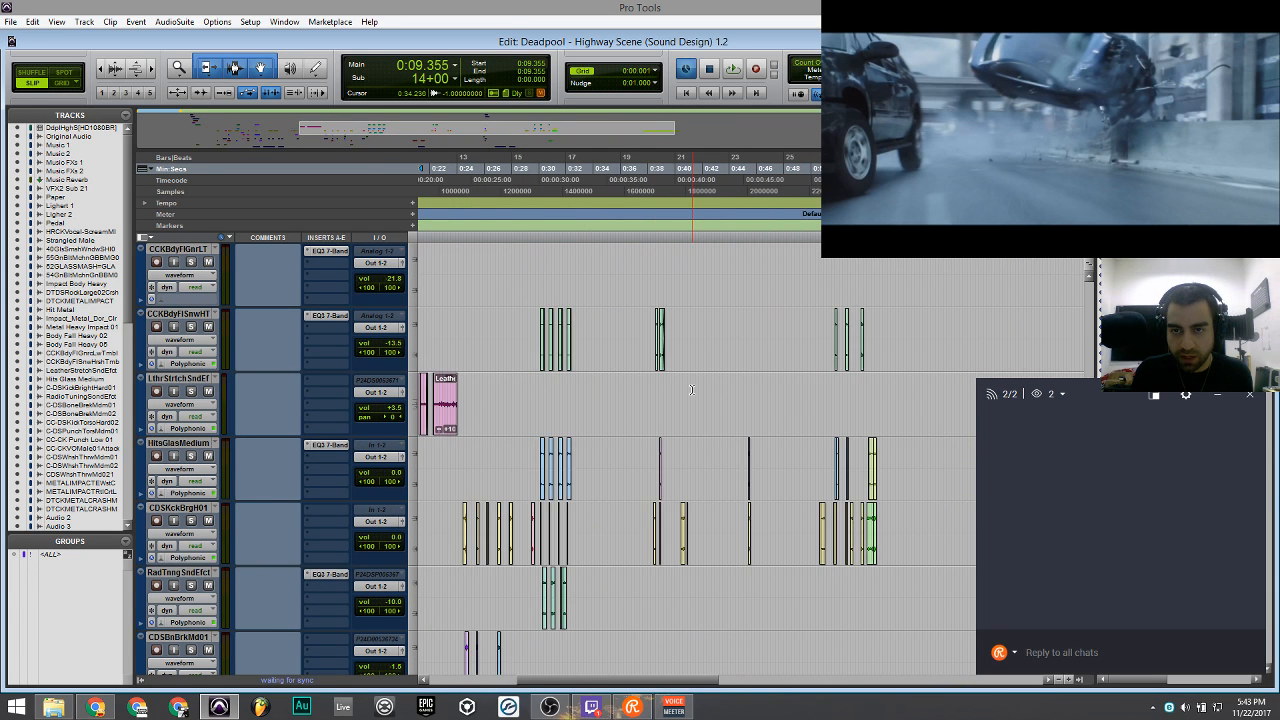
scroll(626, 366, right, 5)
scroll(642, 371, down, 2)
scroll(680, 400, up, 1)
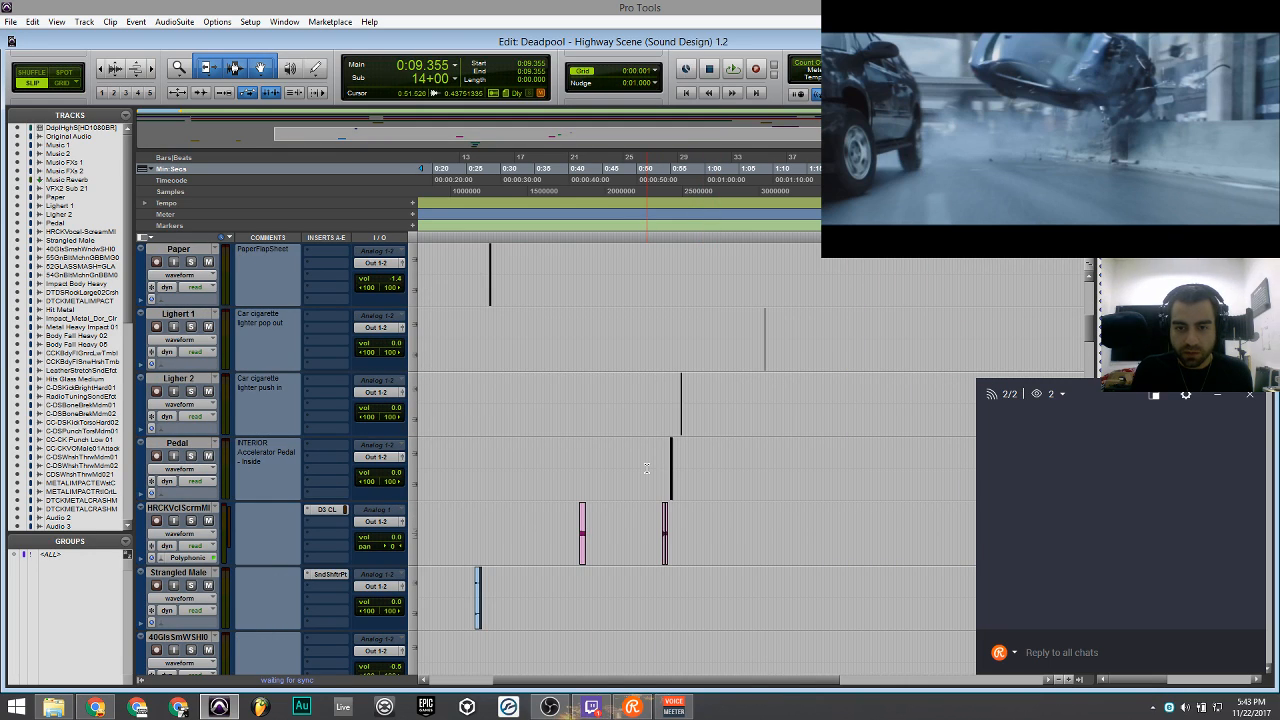
Play the scene from about 0:41.6 and review the bullet, glass-smash and metal-impact clips.
key(space)
scroll(614, 470, down, 3)
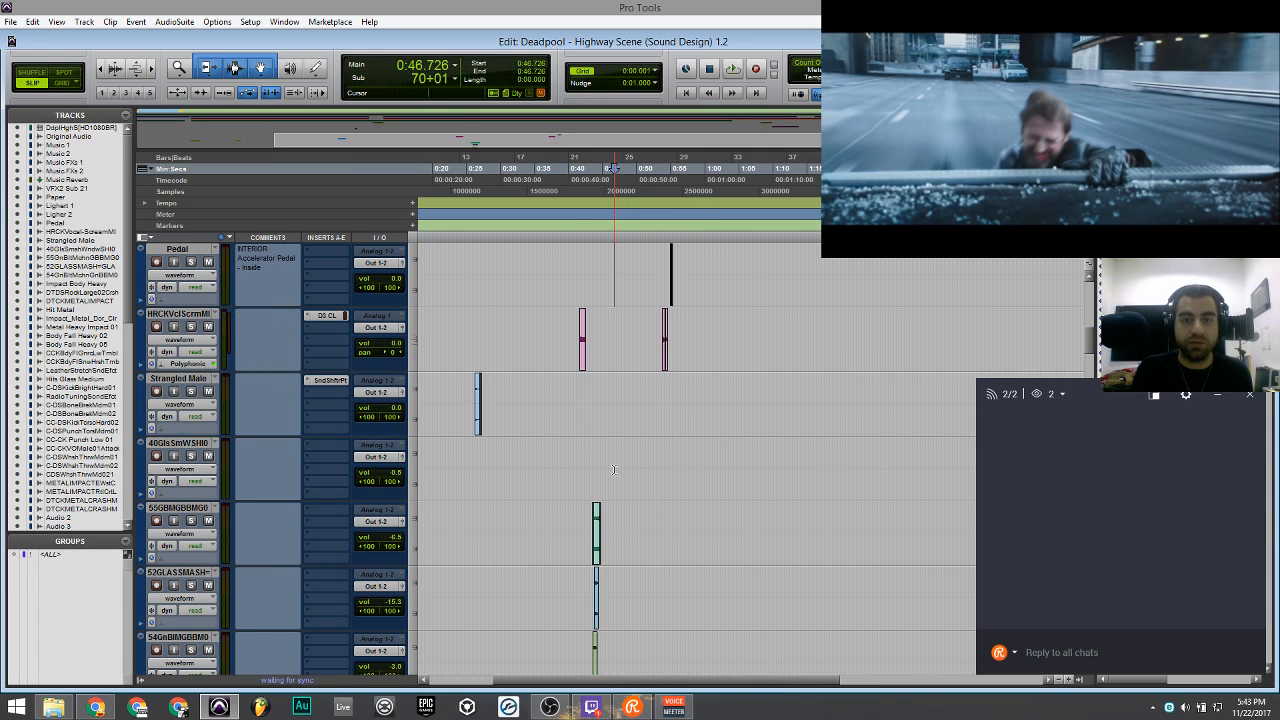
key(space)
scroll(640, 440, up, 4)
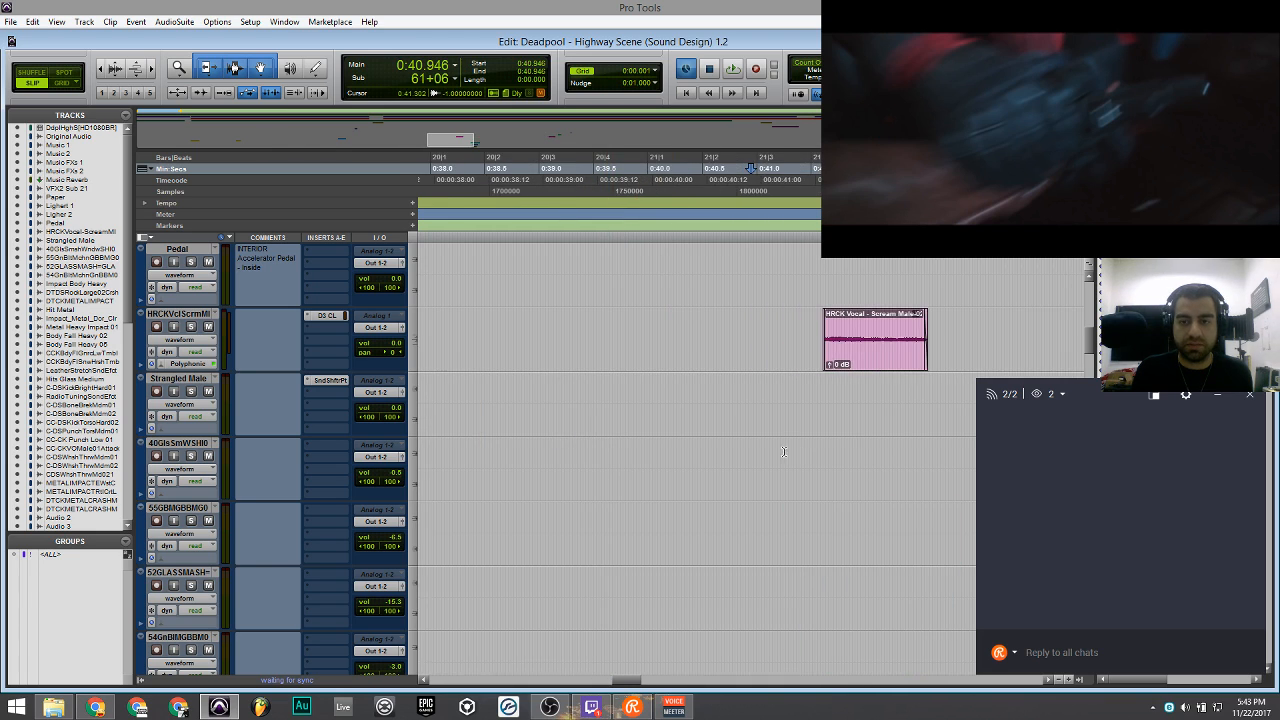
scroll(718, 483, down, 3)
key(space)
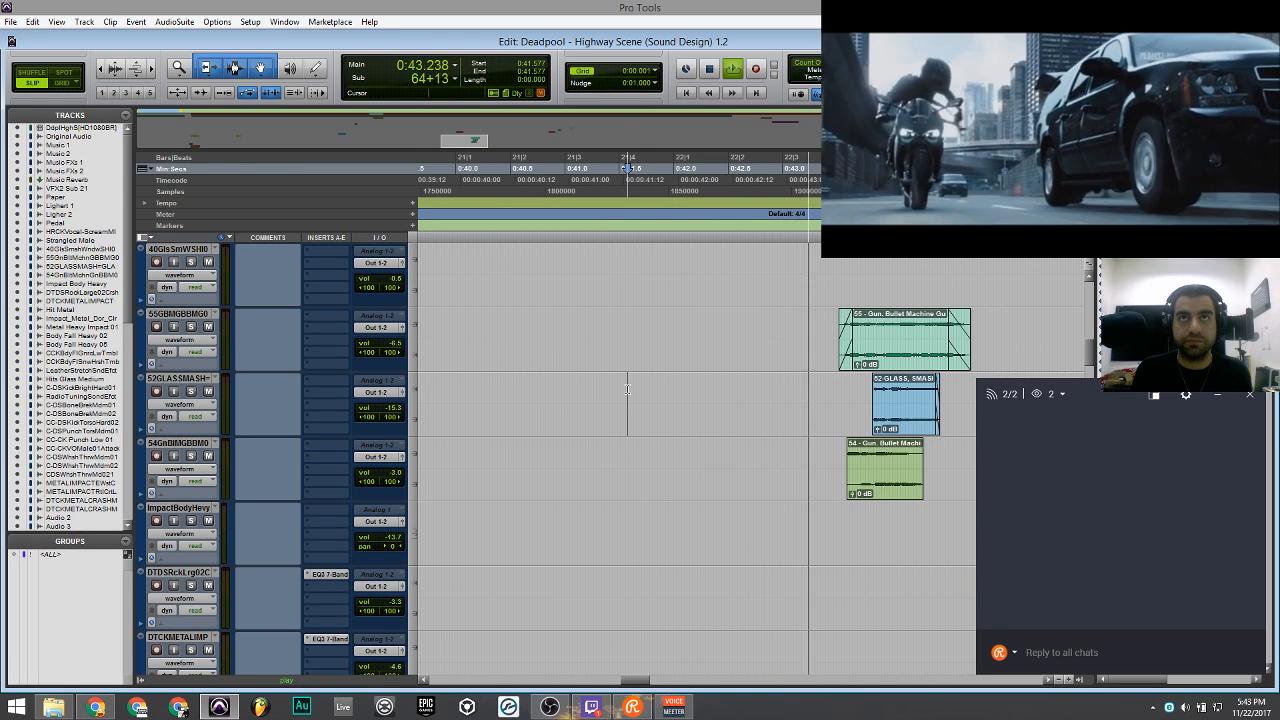
scroll(669, 422, down, 2)
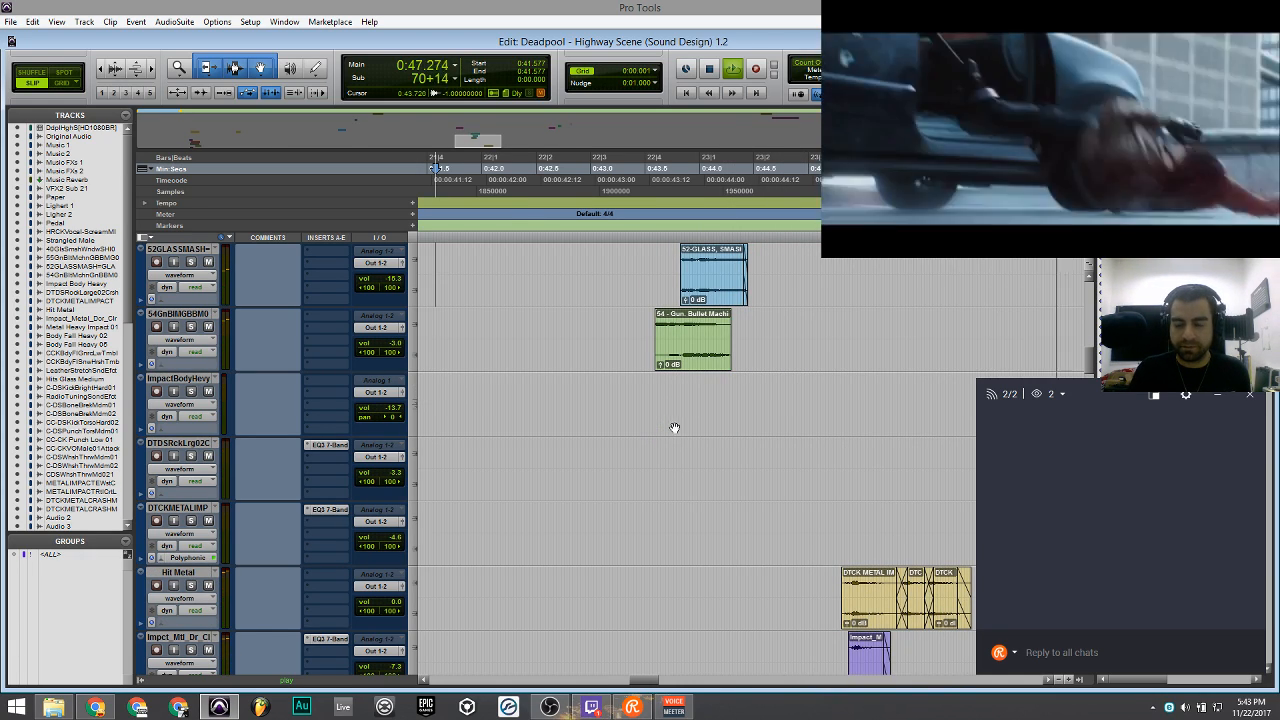
scroll(700, 450, down, 5)
scroll(693, 461, up, 7)
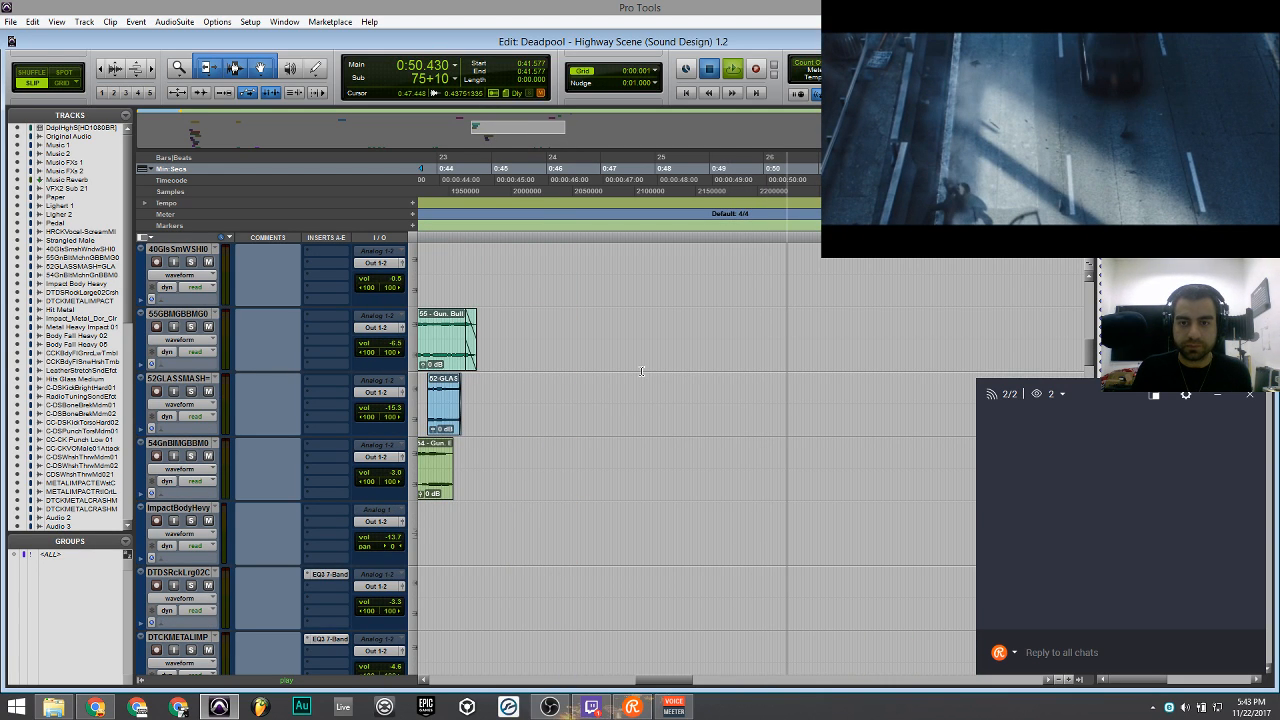
scroll(642, 371, up, 7)
key(space)
Locate the SIDSMGHKMP5S gun track, place the playback start before its clips at about 0:43.0, and solo the track.
scroll(640, 449, down, 19)
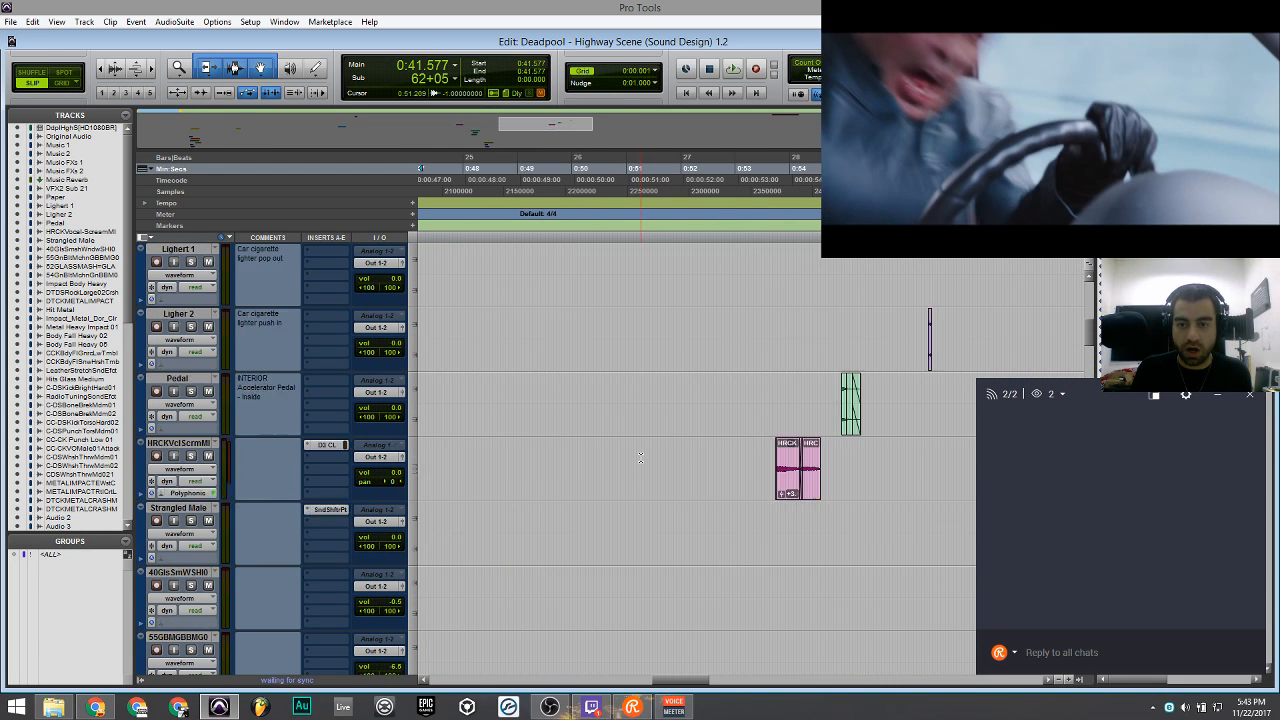
scroll(640, 456, down, 14)
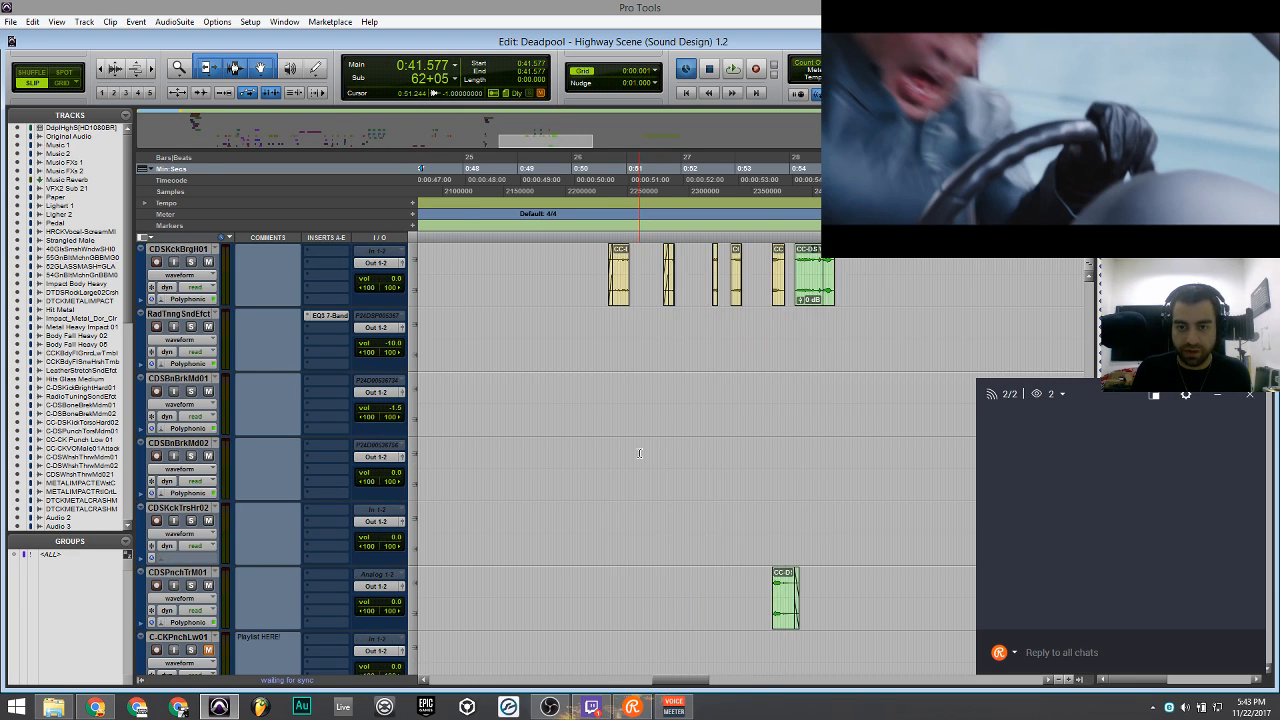
scroll(641, 454, left, 5)
scroll(642, 452, down, 4)
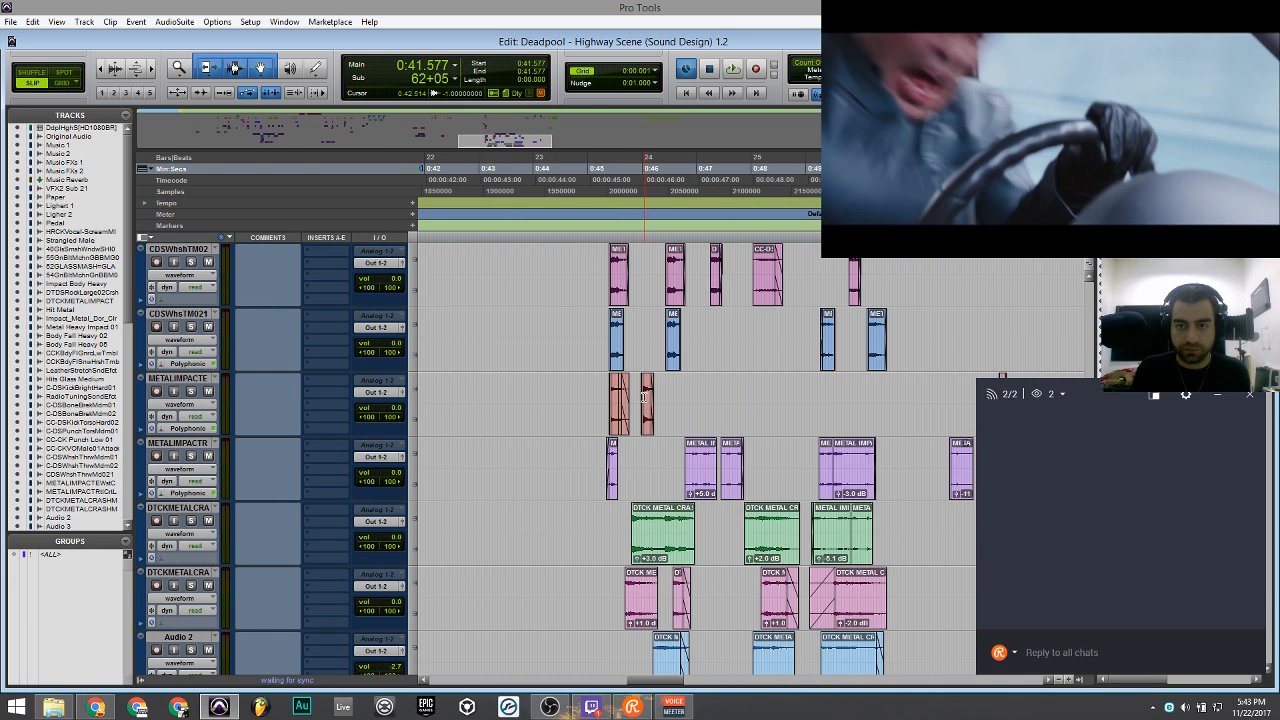
scroll(640, 430, down, 2)
scroll(664, 495, down, 3)
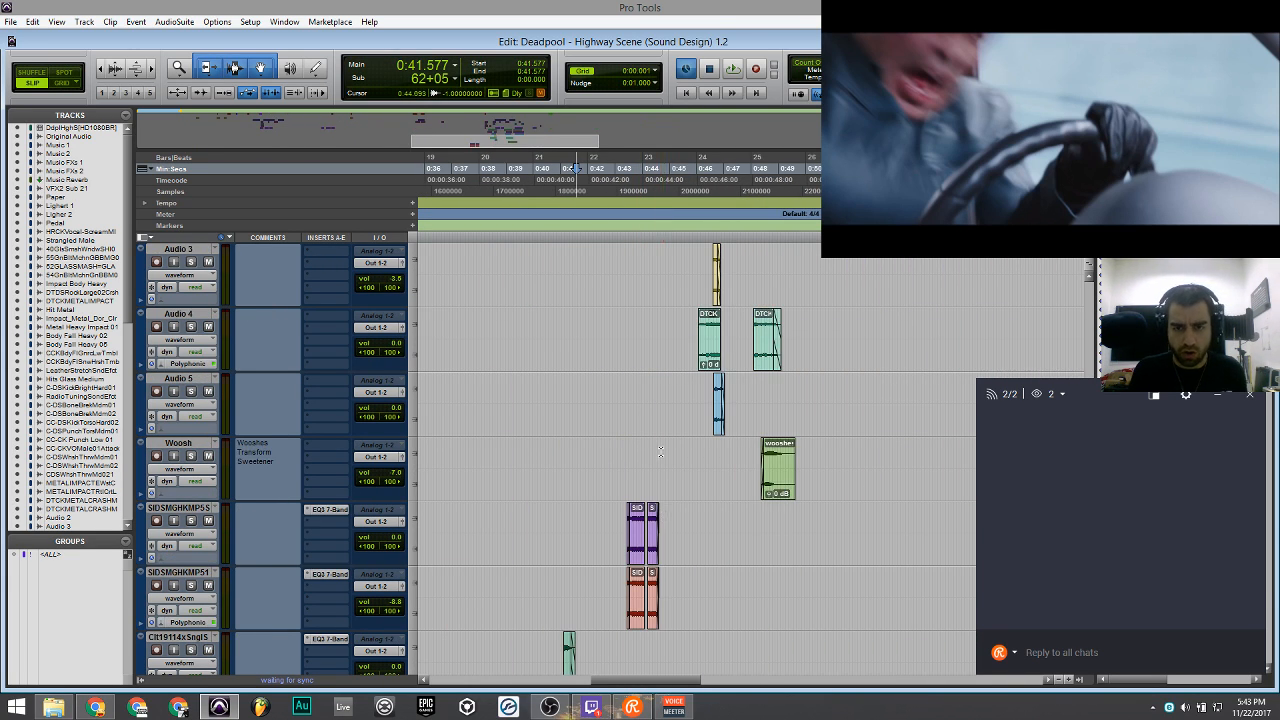
scroll(694, 402, up, 3)
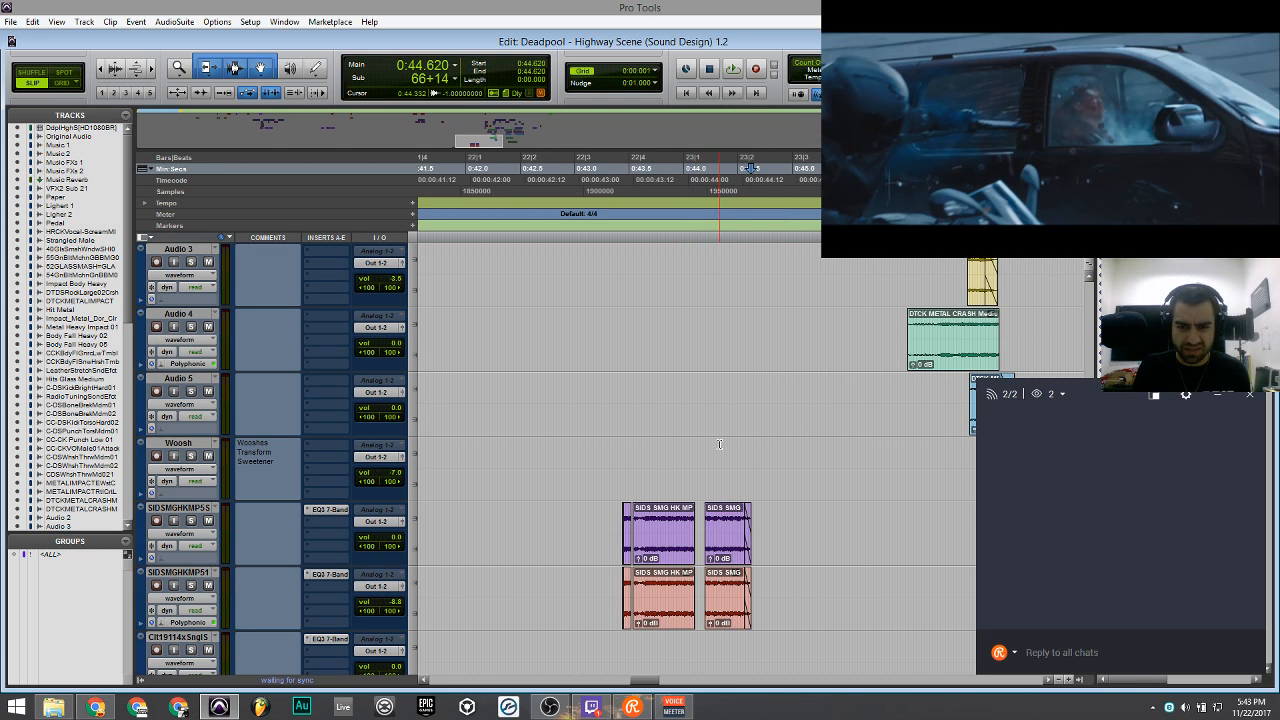
click(579, 531)
scroll(421, 528, down, 3)
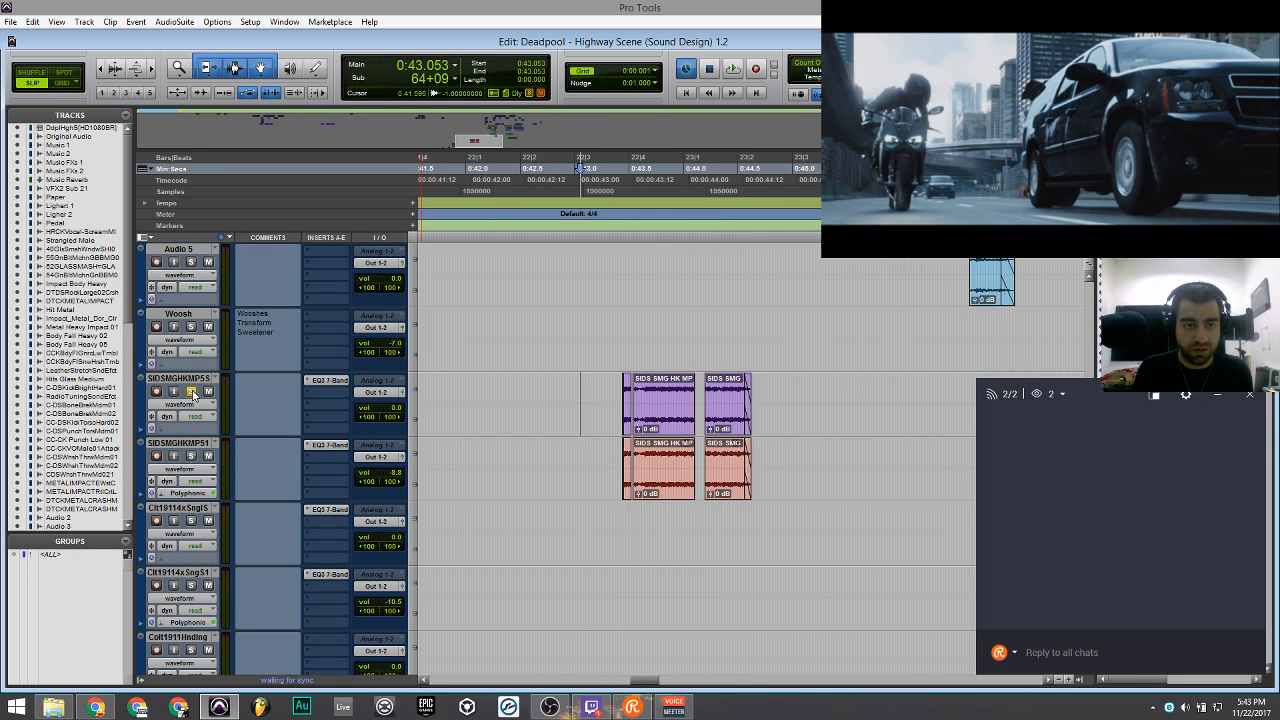
Open the EQ3 7-Band insert on the SIDSMGHKMP5S track, bypass it, and audition the unprocessed gunfire.
click(336, 381)
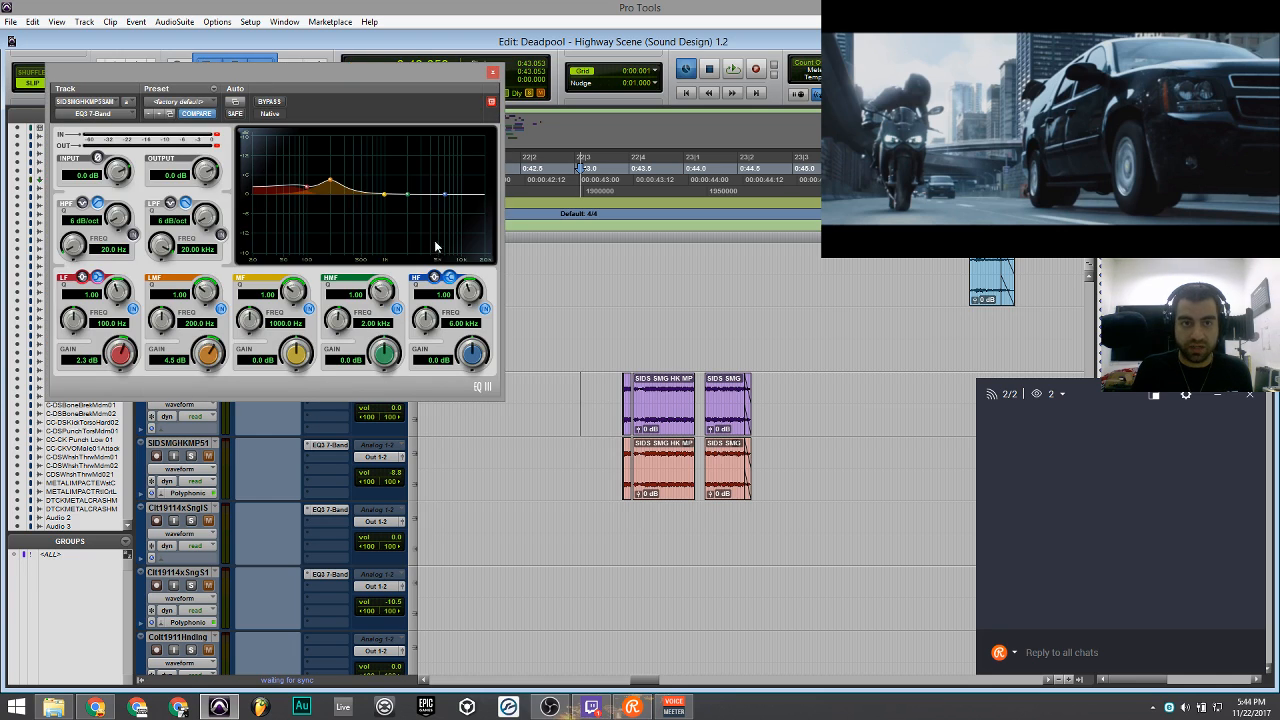
click(268, 107)
drag(319, 73, 373, 48)
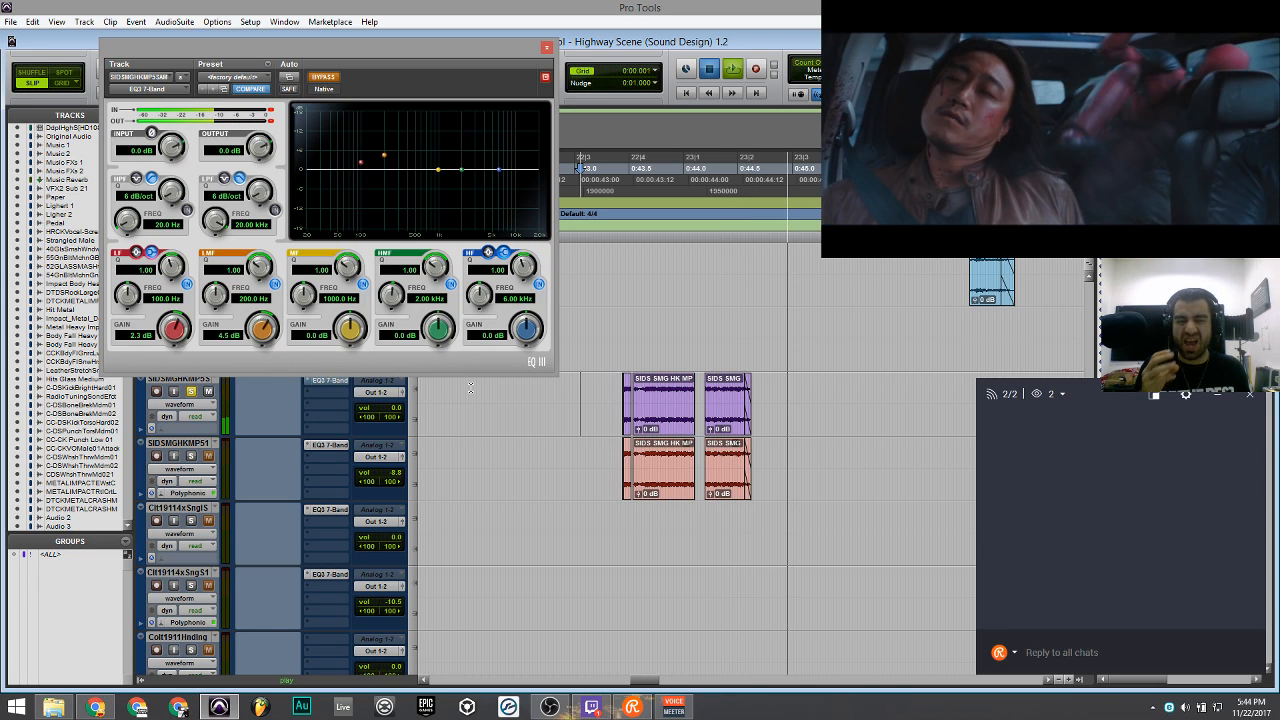
key(ctrl+j)
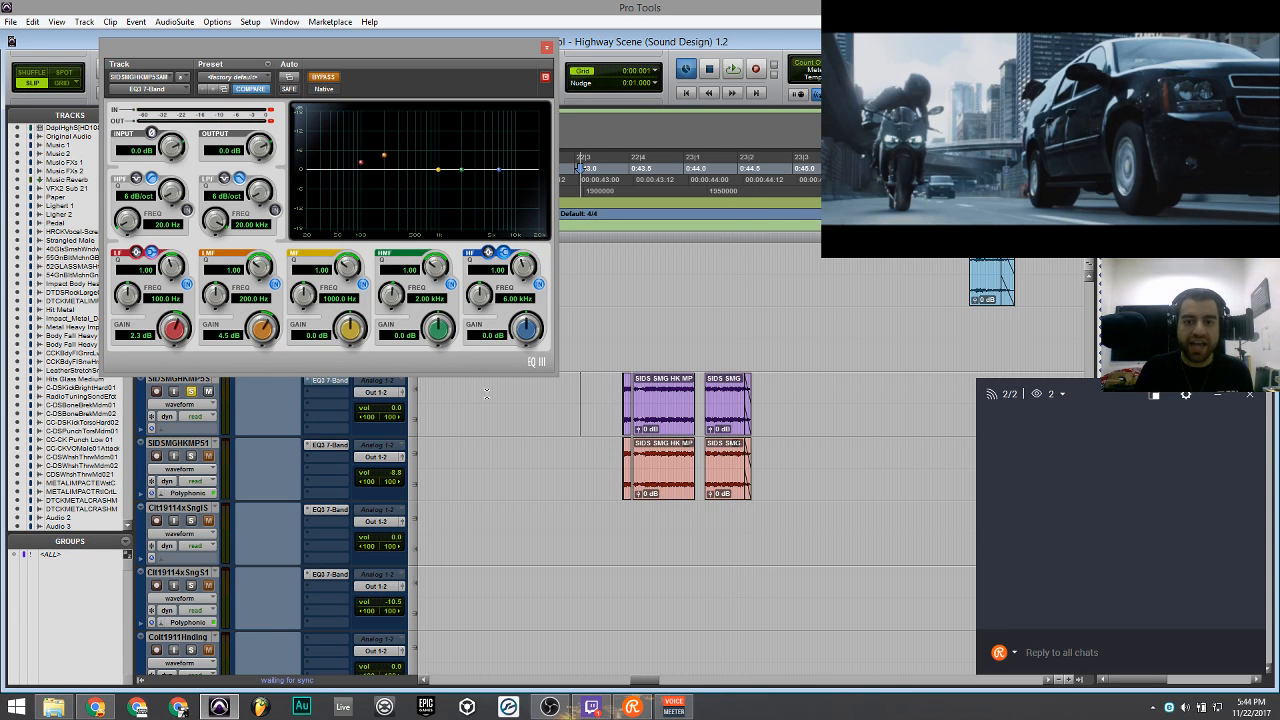
Check the full name of the longer SIDS SMG HK MP5 clip on the SIDSMGHKMP5S track and cancel the renaming.
double_click(650, 422)
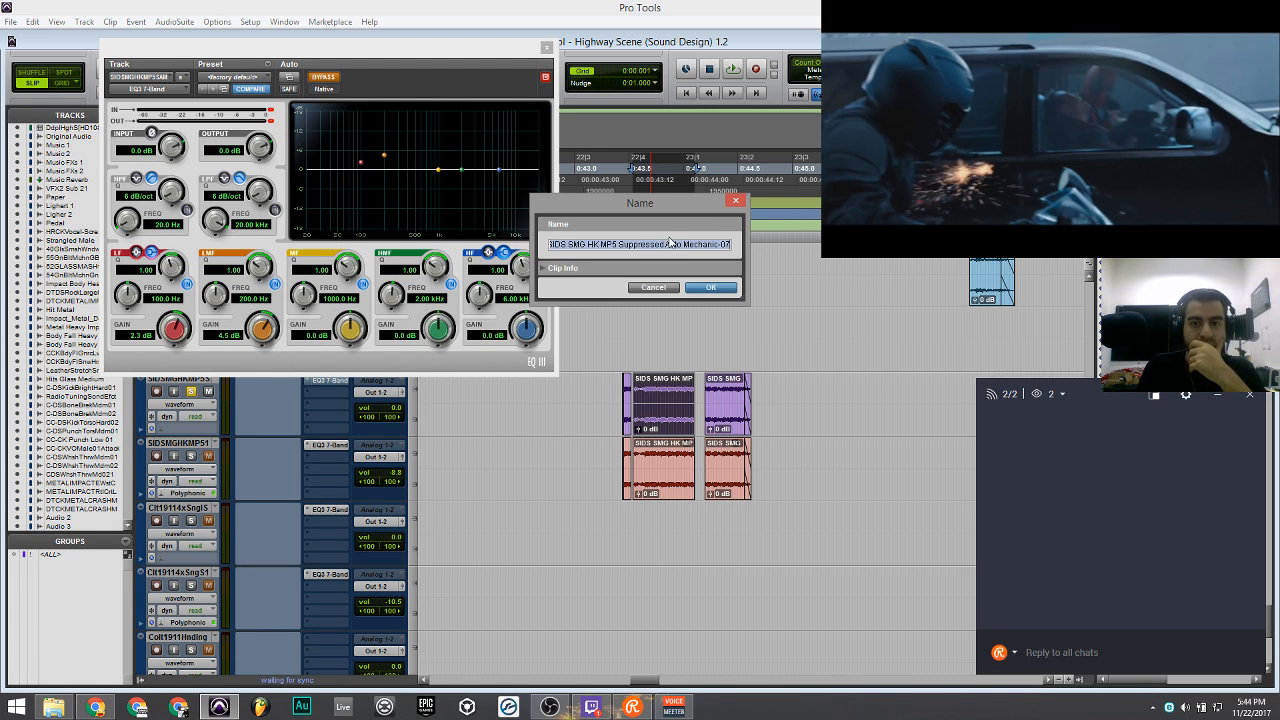
drag(664, 244, 552, 244)
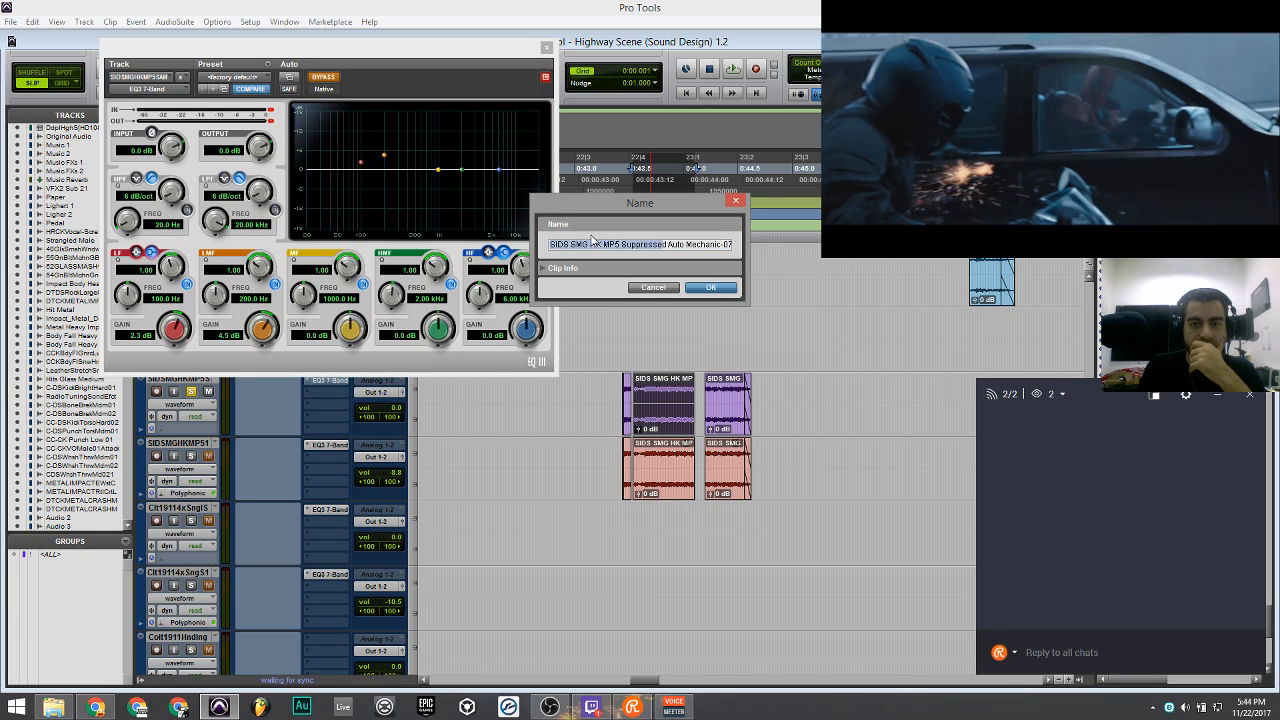
click(652, 288)
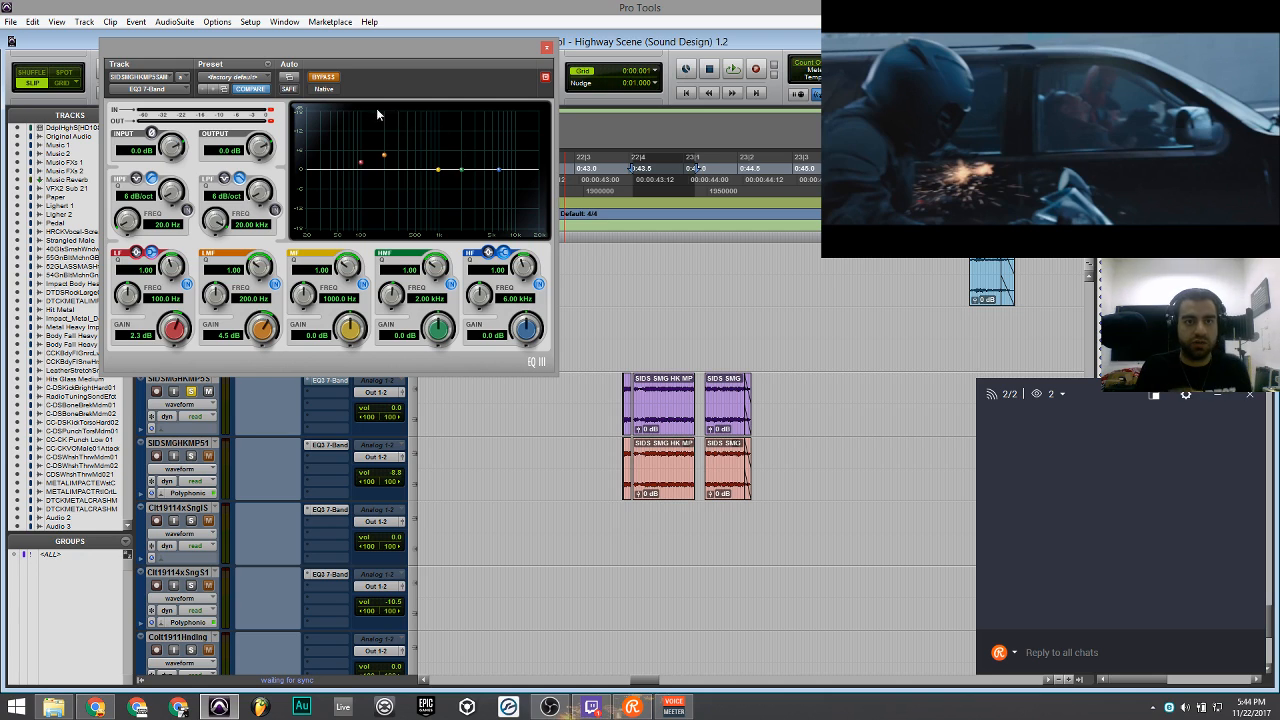
Take the EQ3 7-Band out of bypass and audition the equalized gunfire from just before the clips.
click(323, 80)
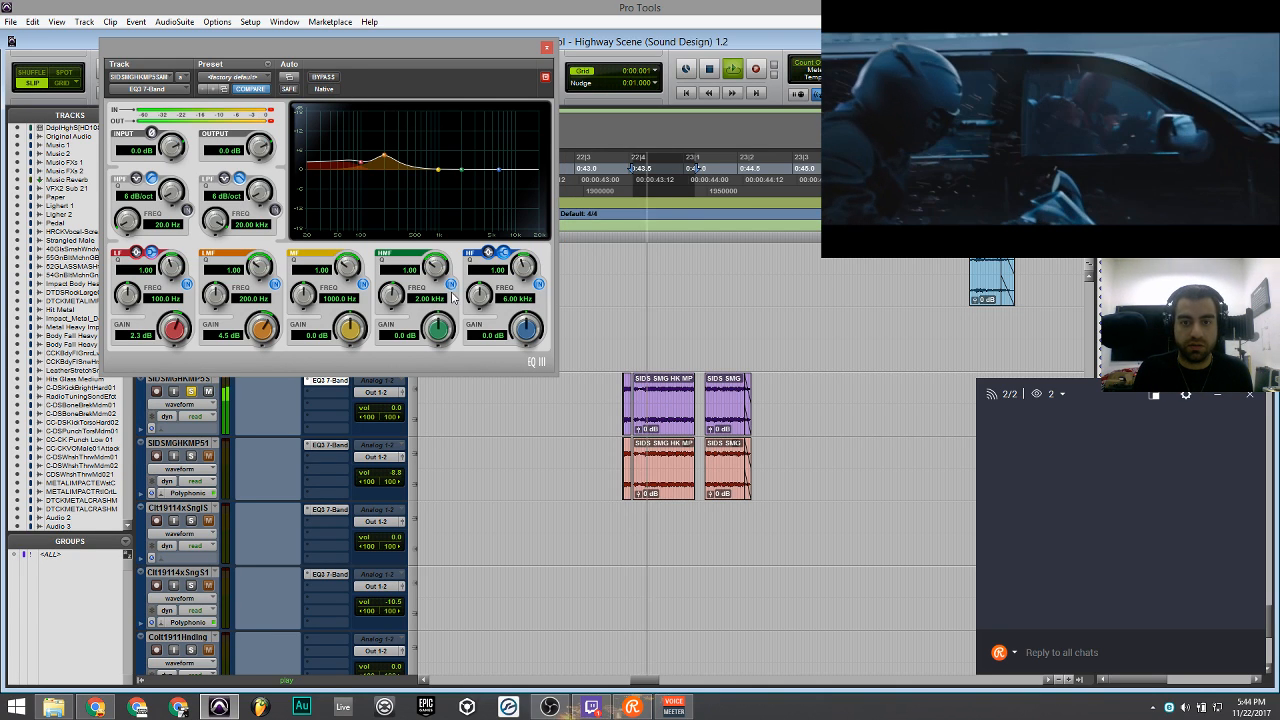
click(602, 404)
key(space)
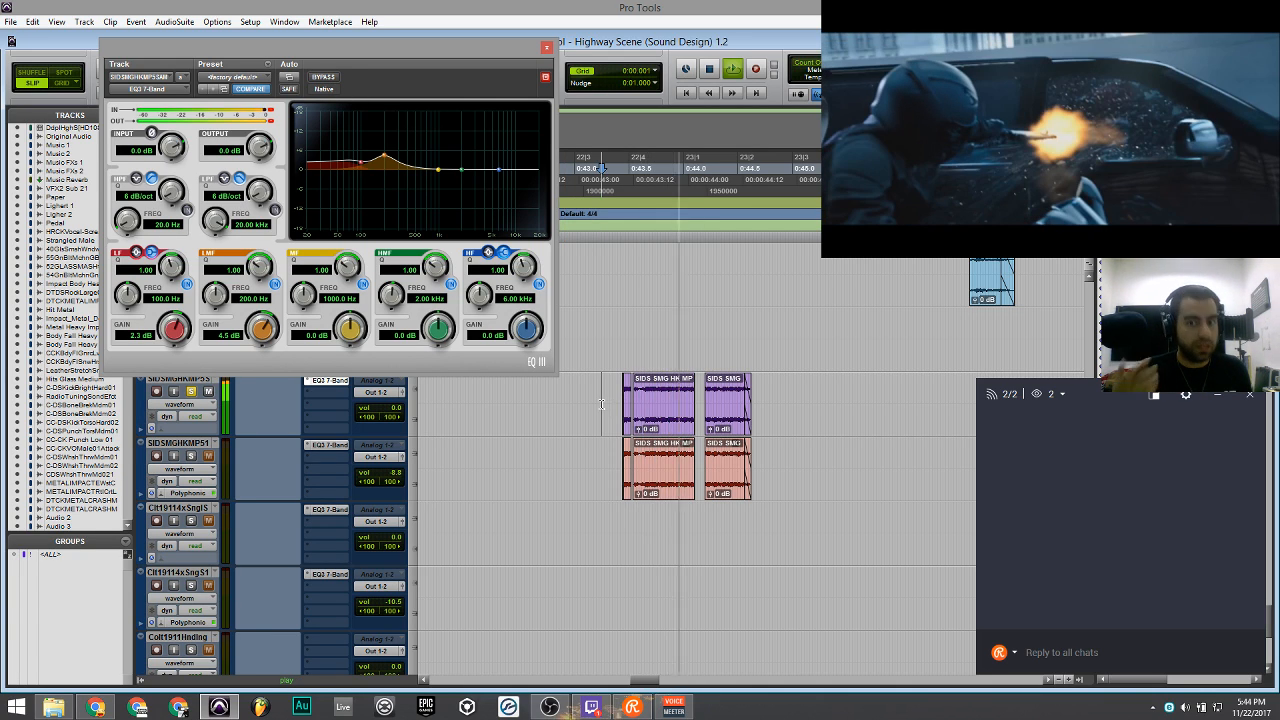
Compare the gunfire on the SIDSMGHKMP5S track with the EQ3 7-Band bypassed and active again.
key(space)
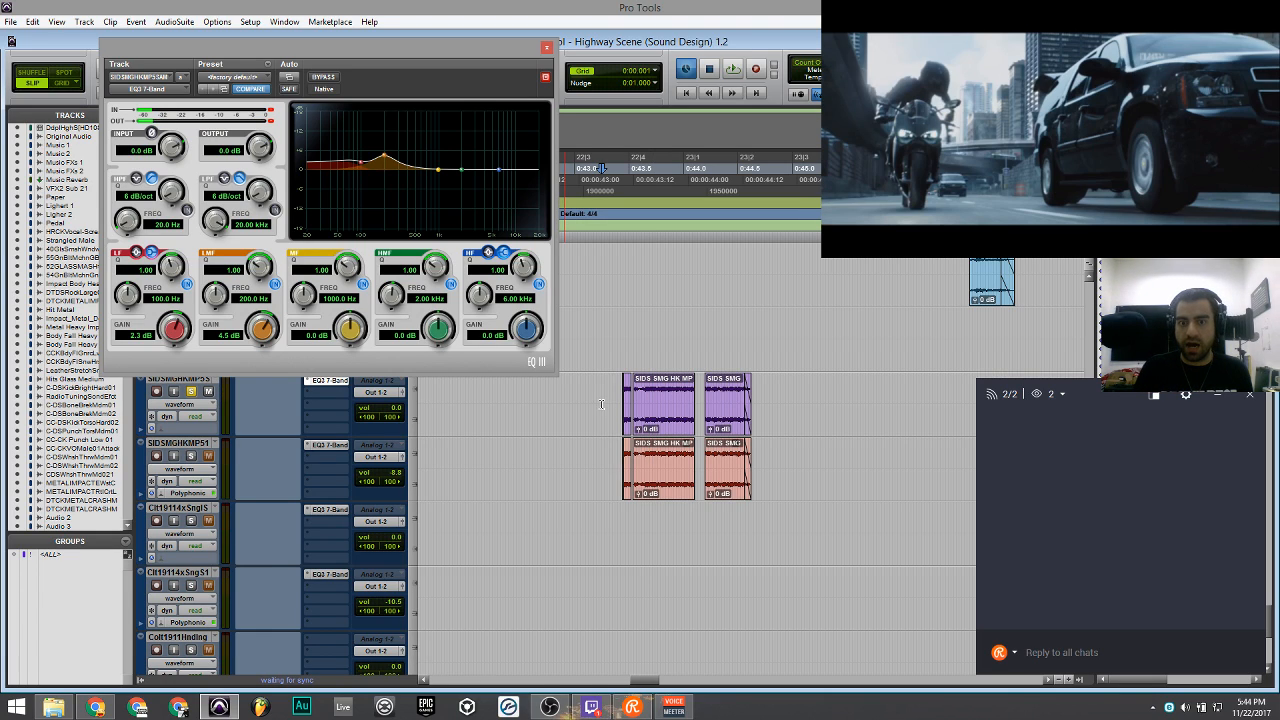
click(324, 78)
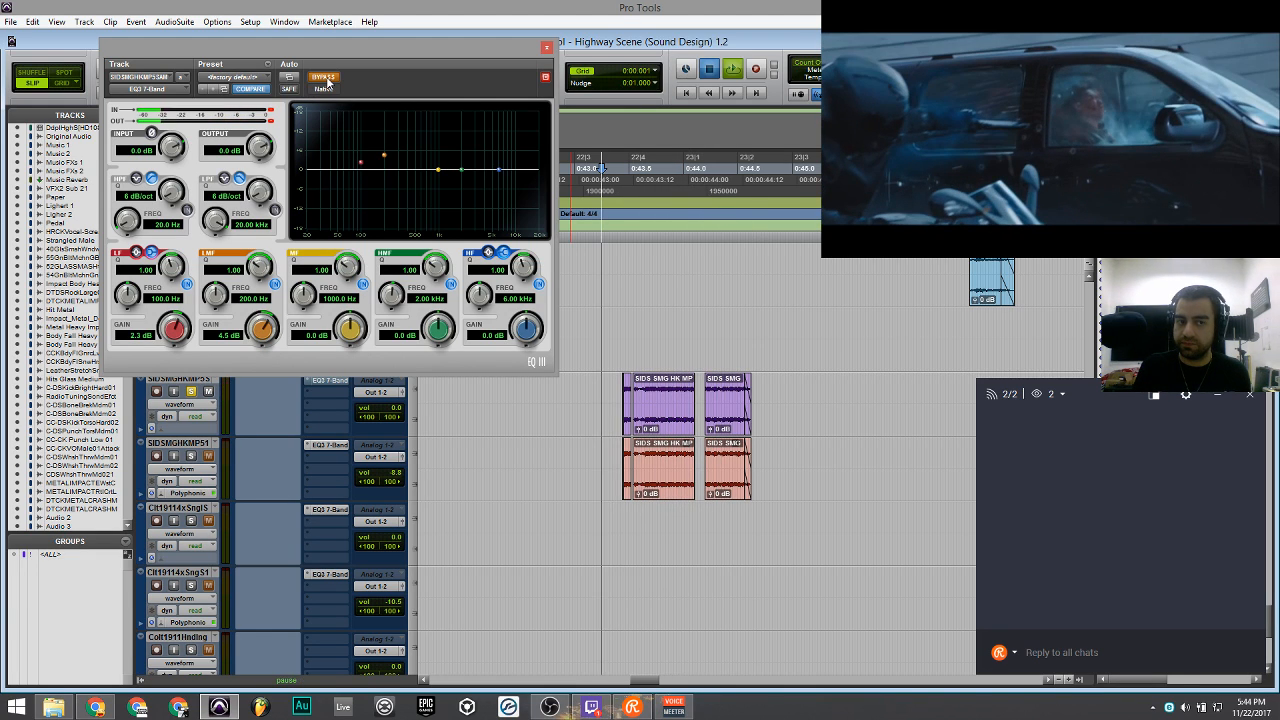
click(324, 78)
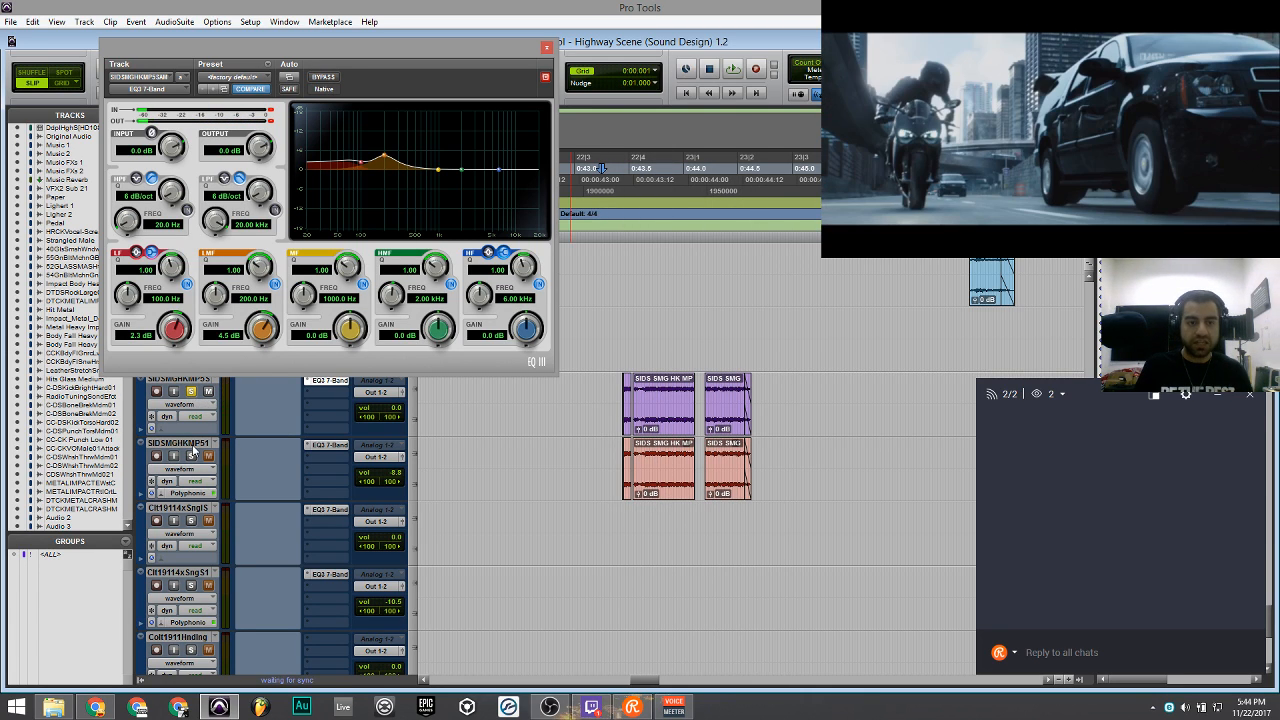
Solo the SIDSMGHKMP51 track in place of SIDSMGHKMP5S, open its EQ3 7-Band insert, and audition its gunfire.
click(190, 456)
click(192, 392)
click(334, 444)
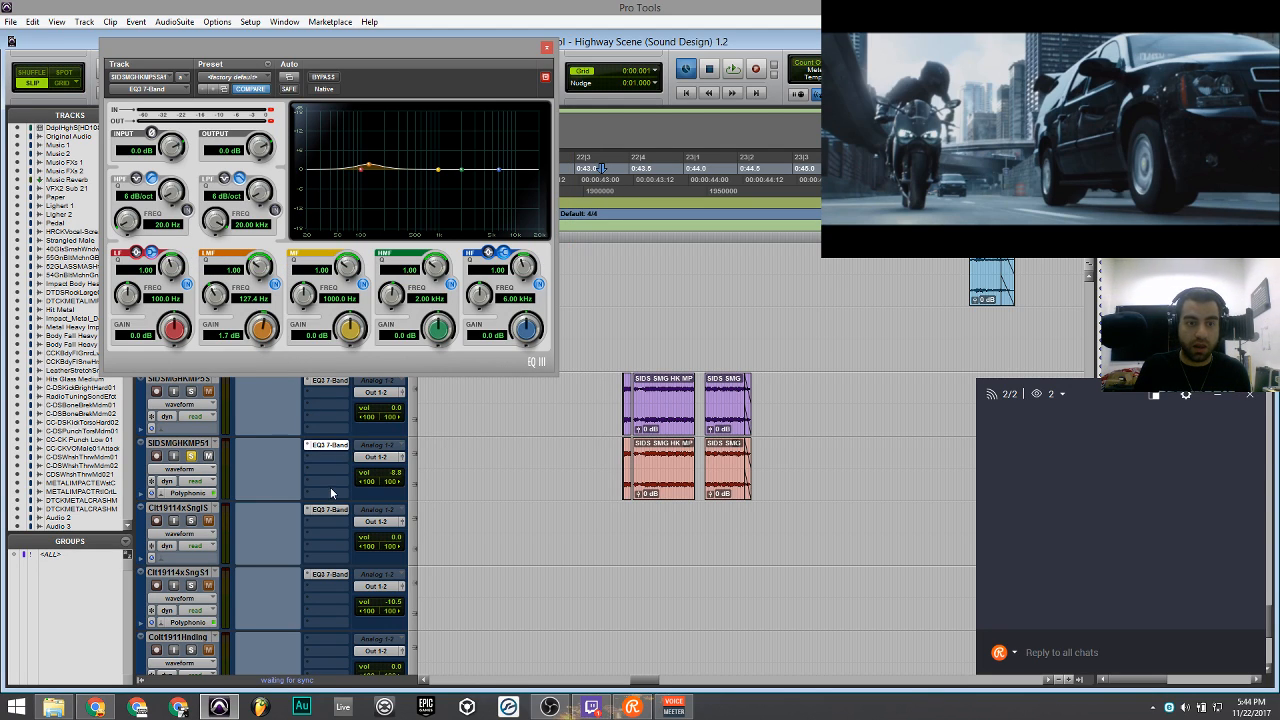
click(662, 484)
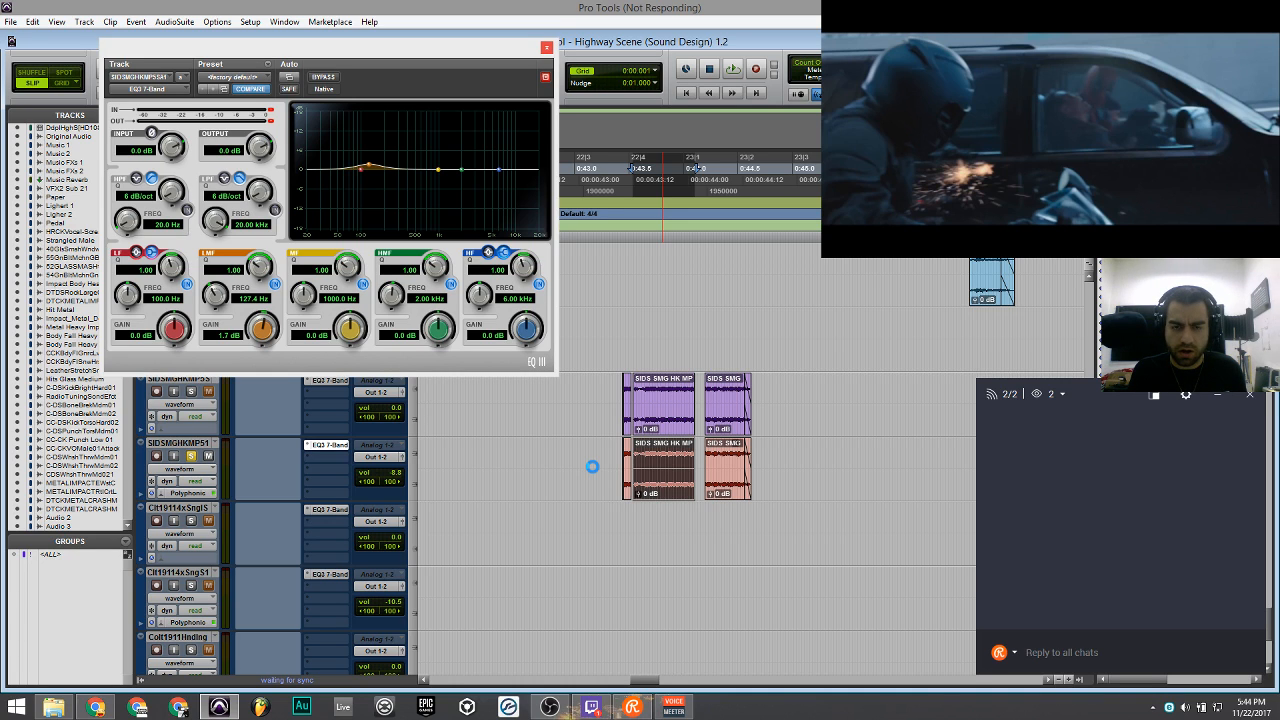
key(space)
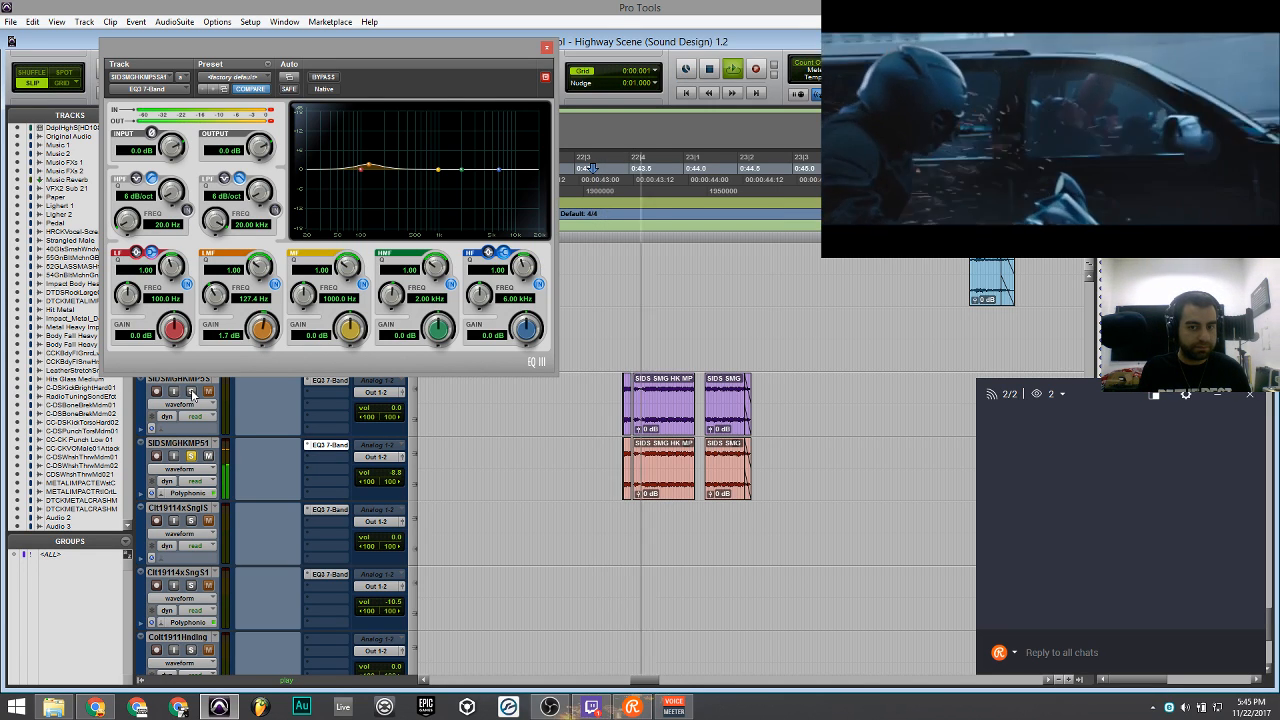
key(space)
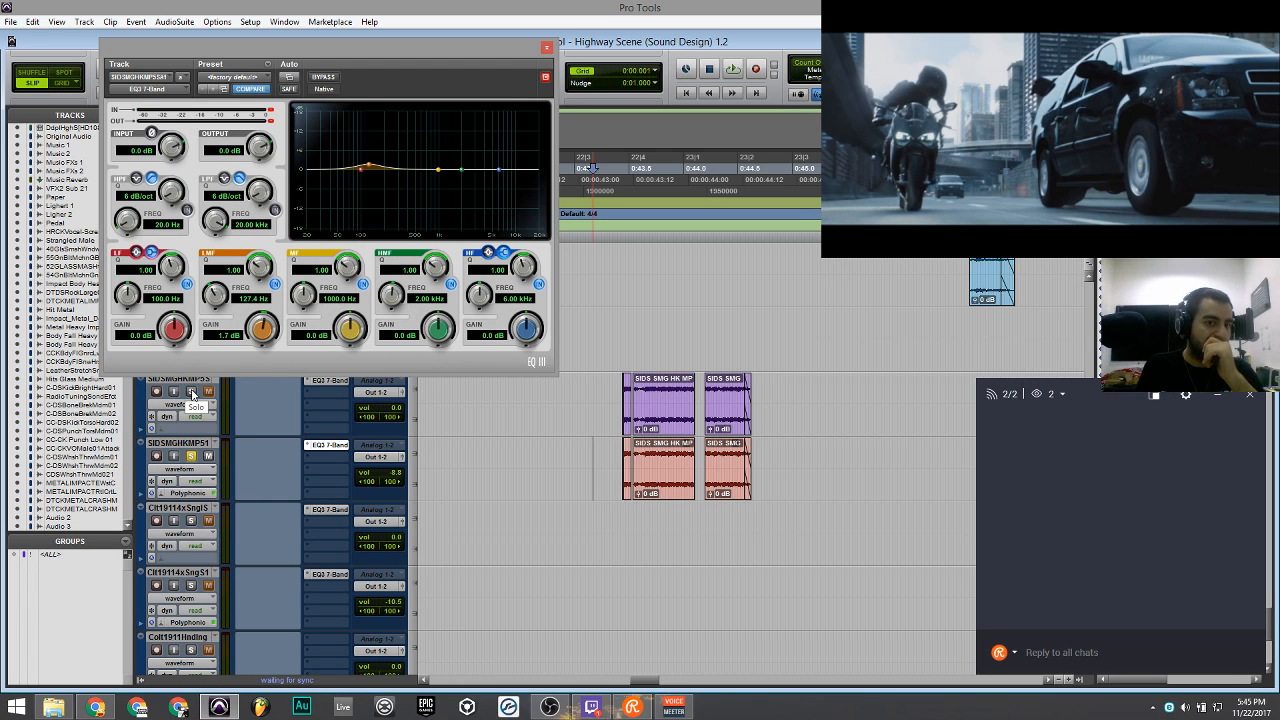
Solo SIDSMGHKMP5S together with SIDSMGHKMP51 and audition the two gun layers combined.
click(191, 391)
key(space)
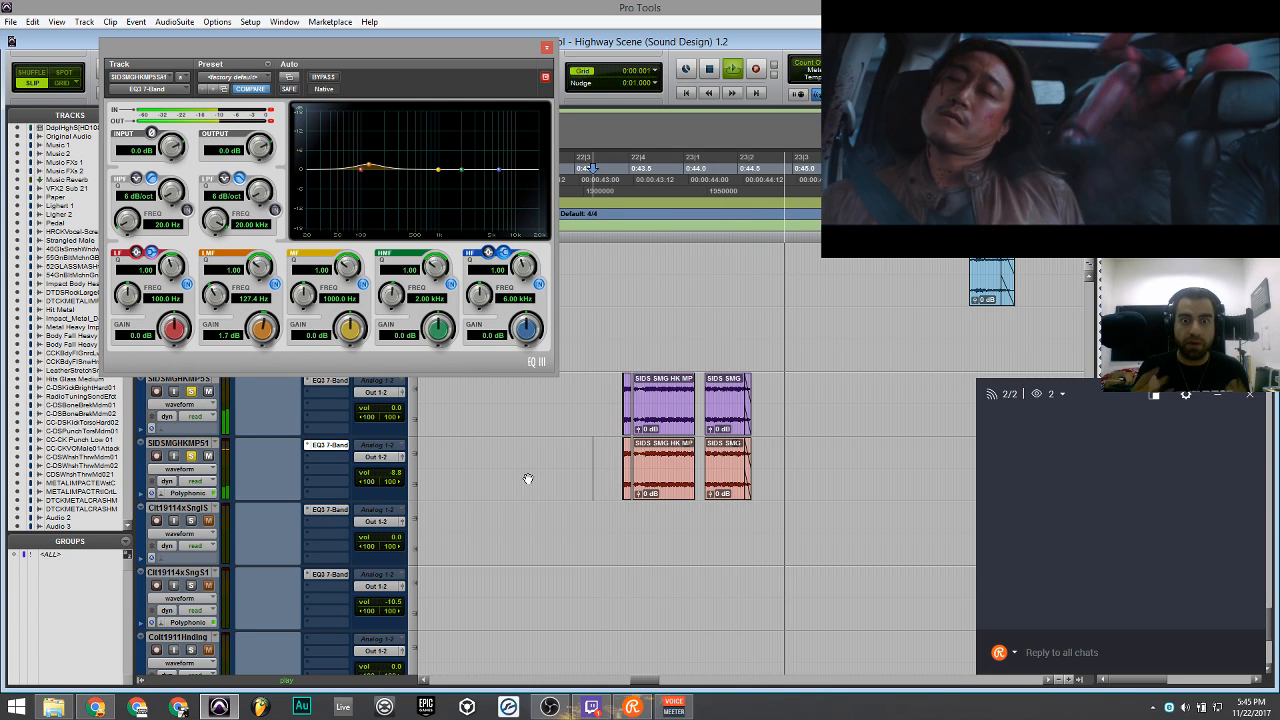
key(space)
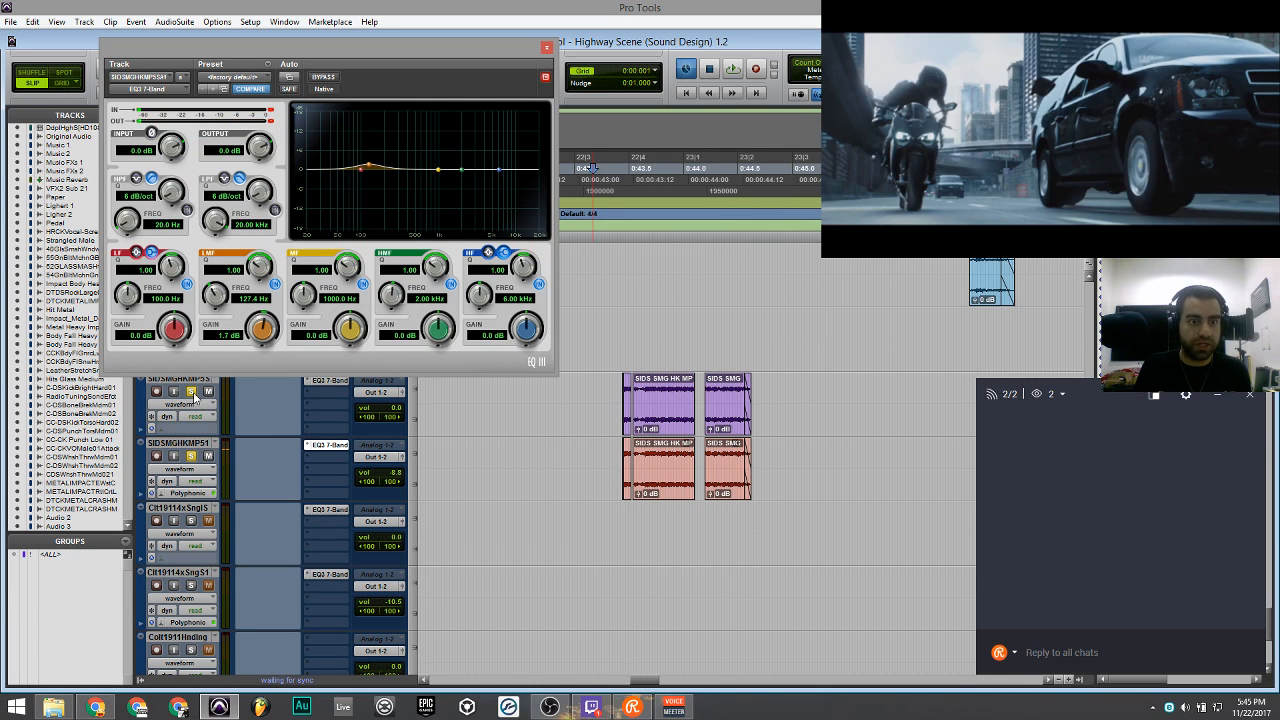
Close the EQ window and play the scene without the gun-track solos through the metal crash clips.
click(546, 47)
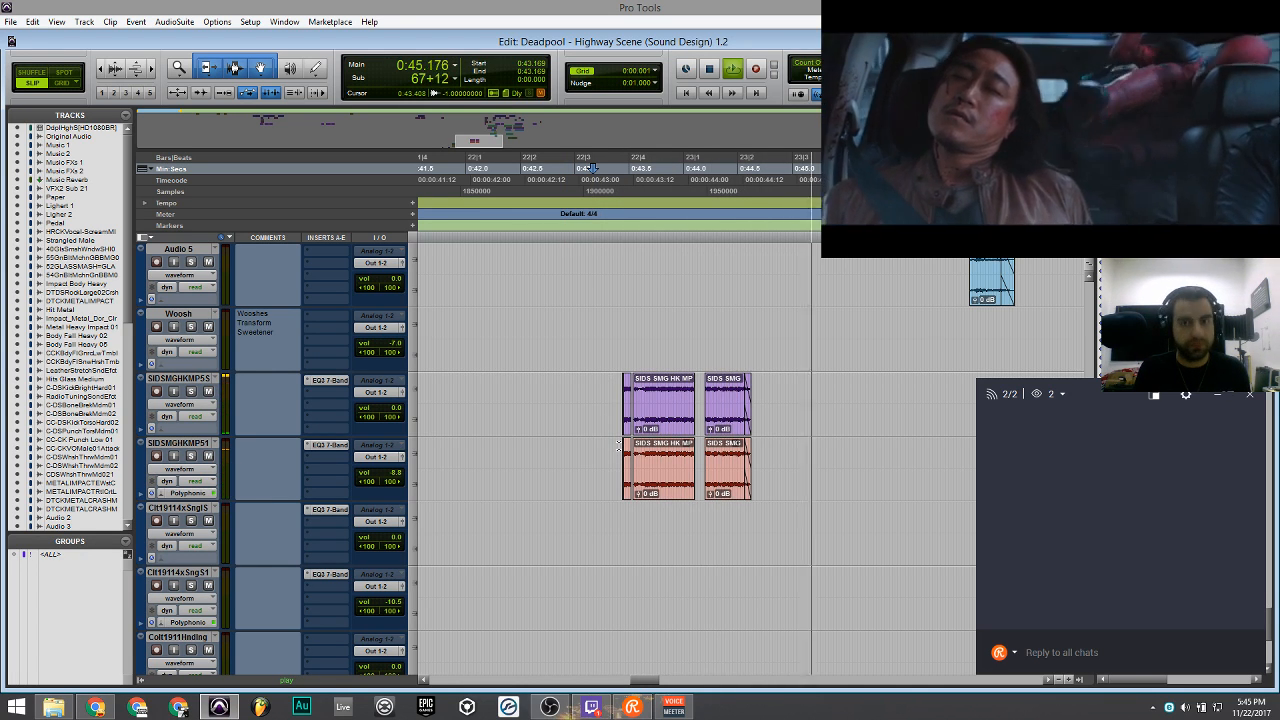
scroll(683, 423, down, 10)
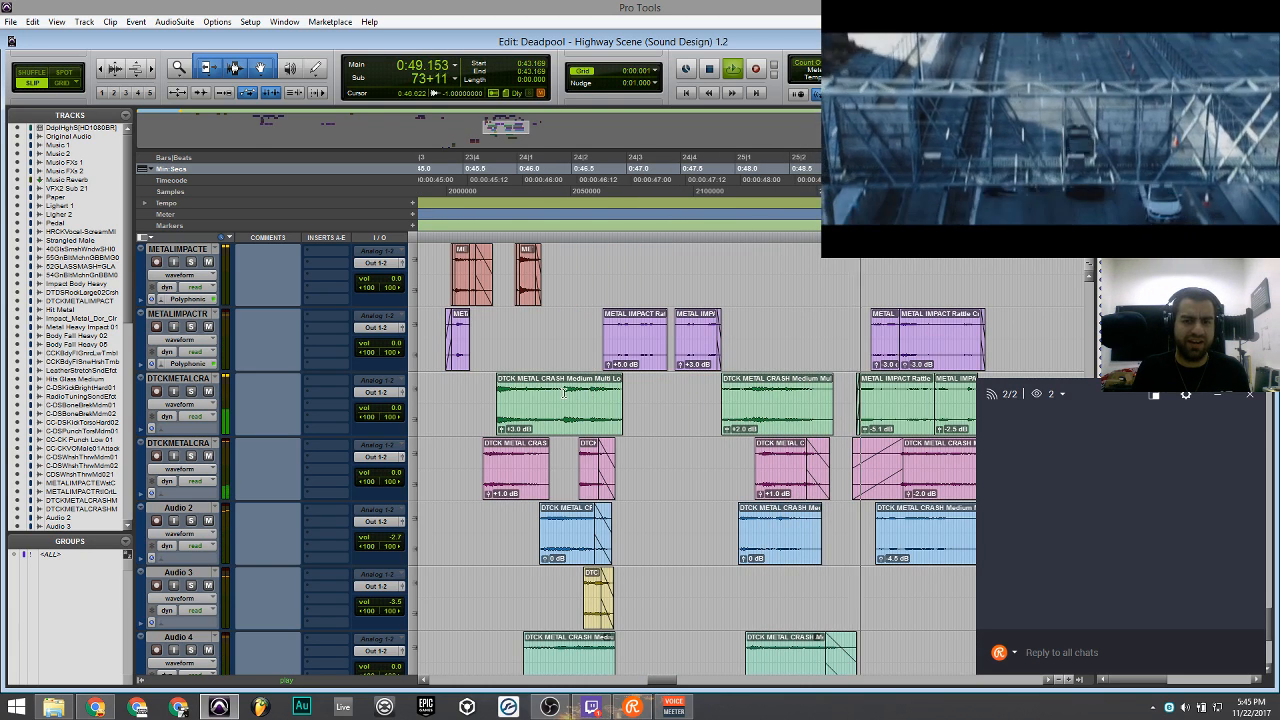
key(space)
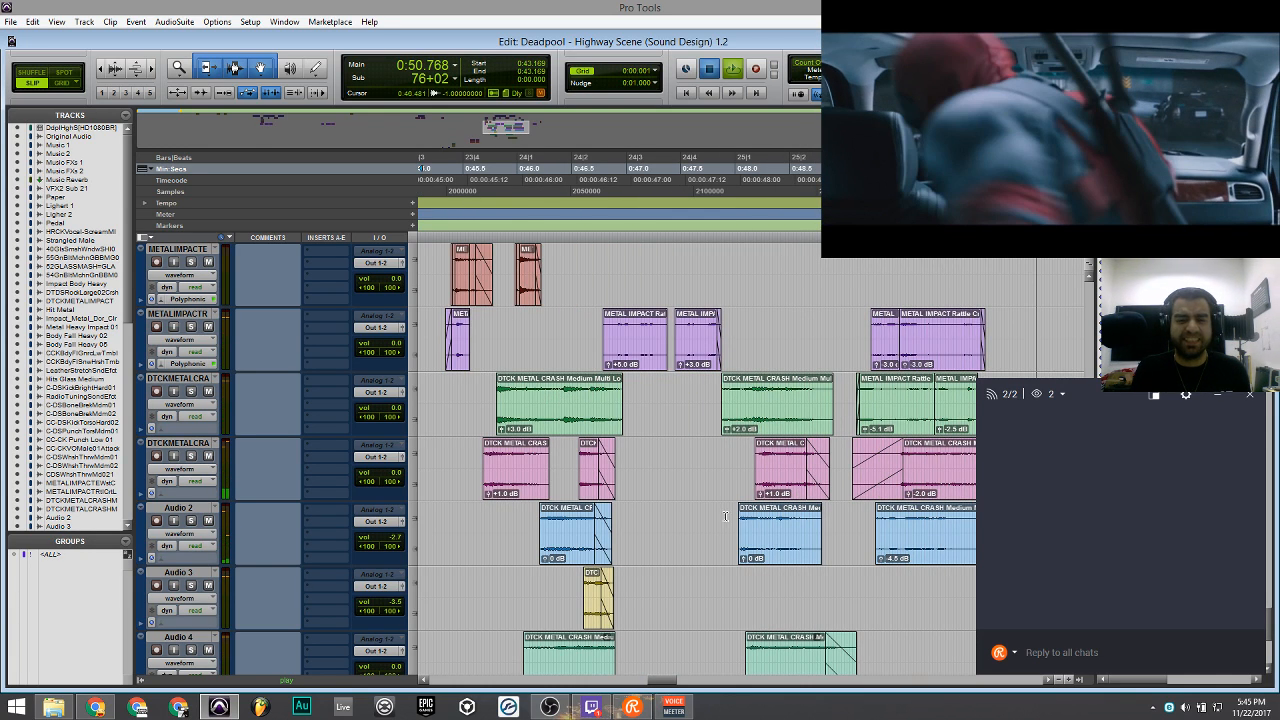
key(space)
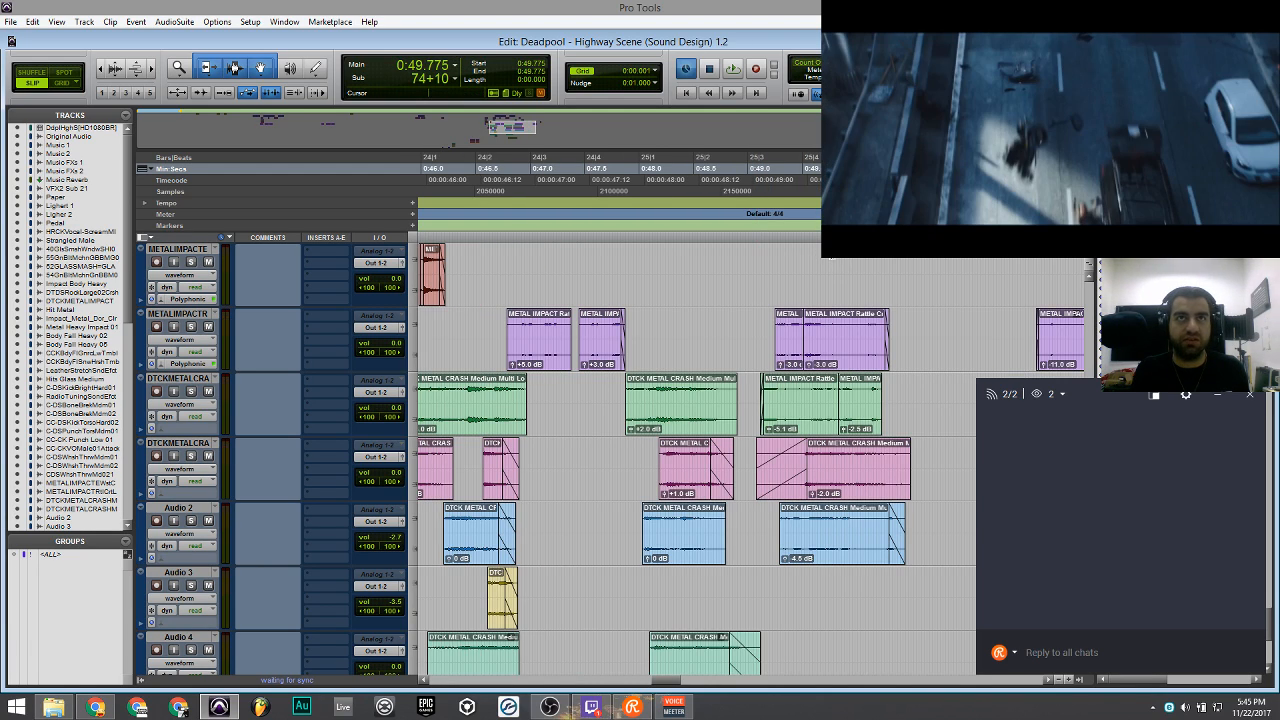
key(space)
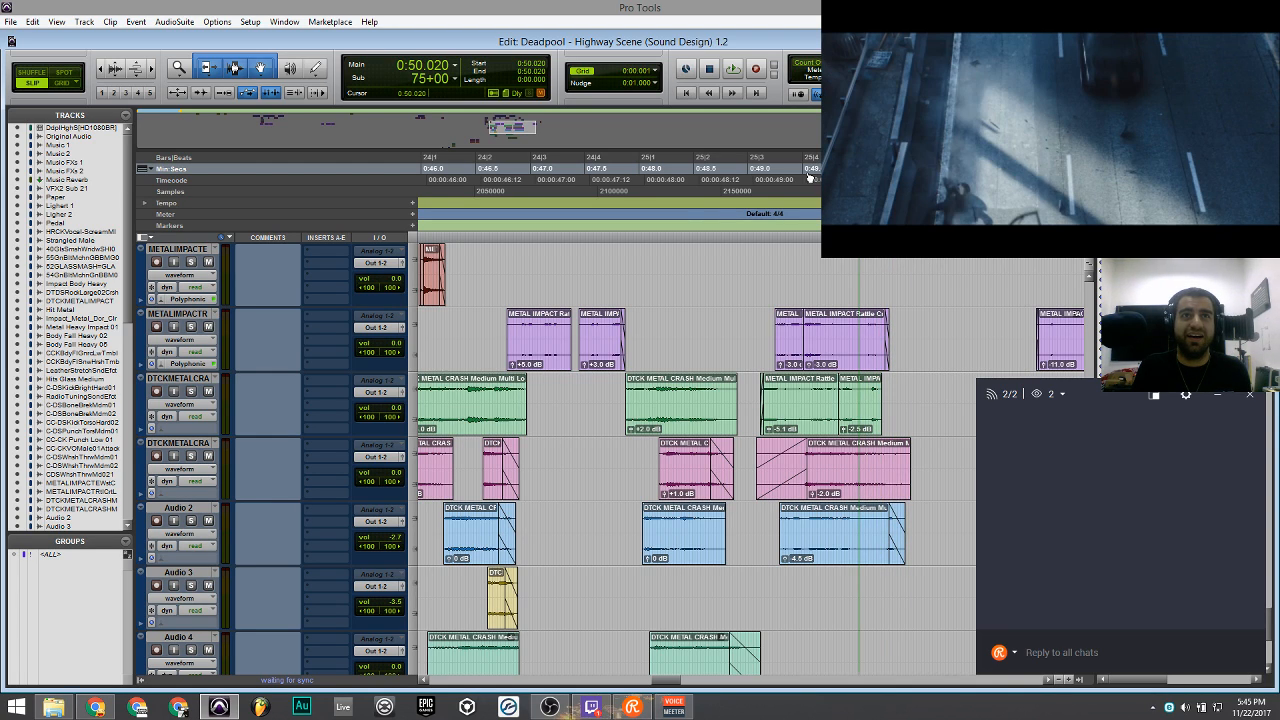
Place the playback start at about 0:45.0, before the metal impact clips, and audition the crash with every track.
scroll(605, 267, down, 2)
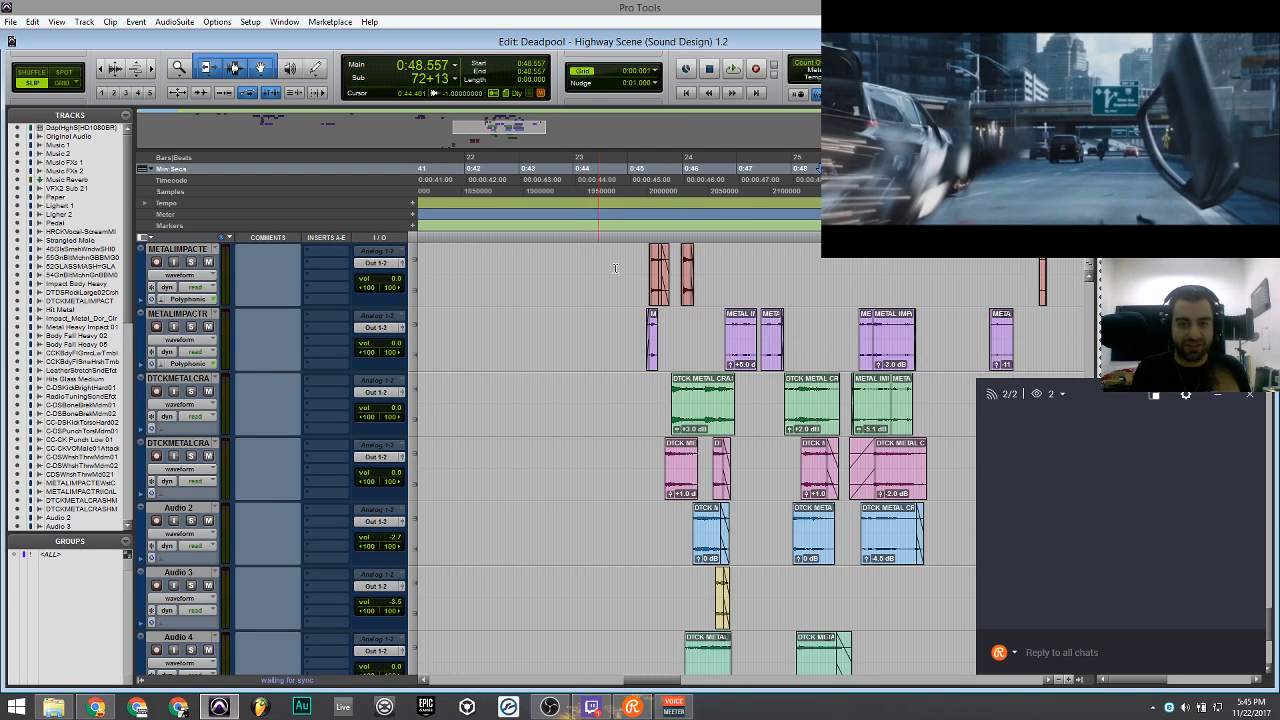
click(625, 265)
key(space)
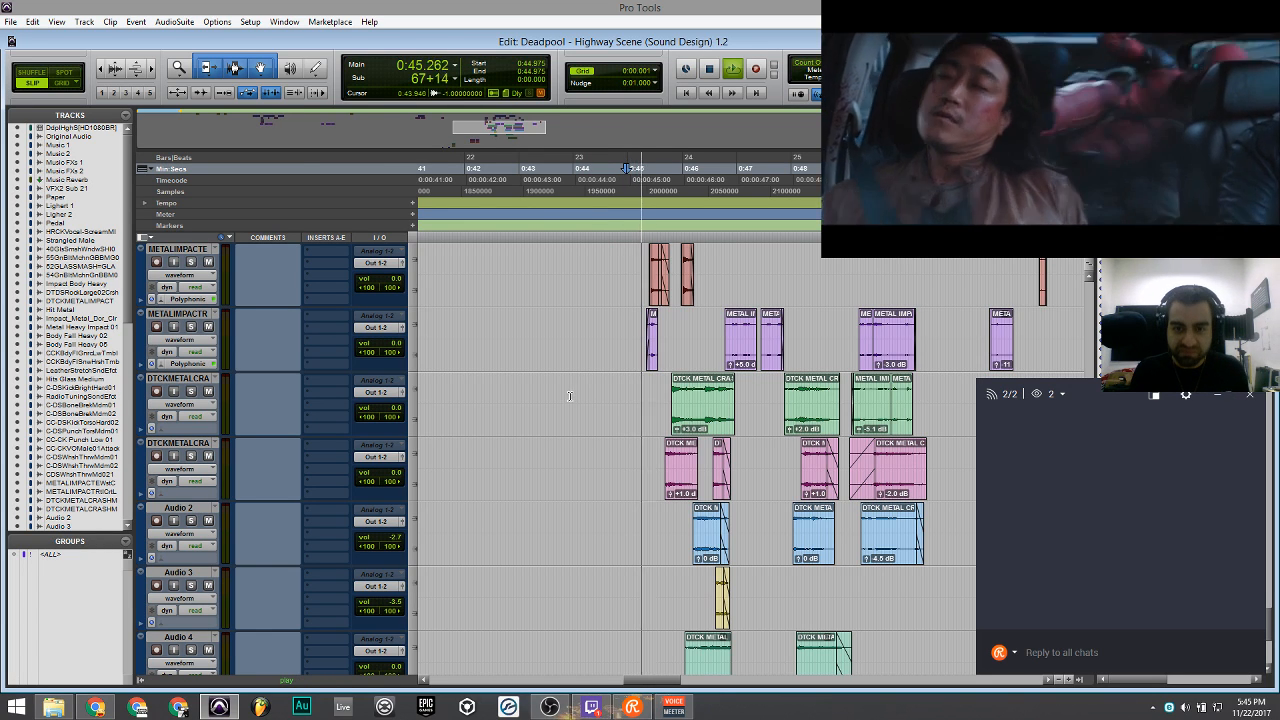
scroll(584, 392, up, 3)
scroll(600, 405, up, 2)
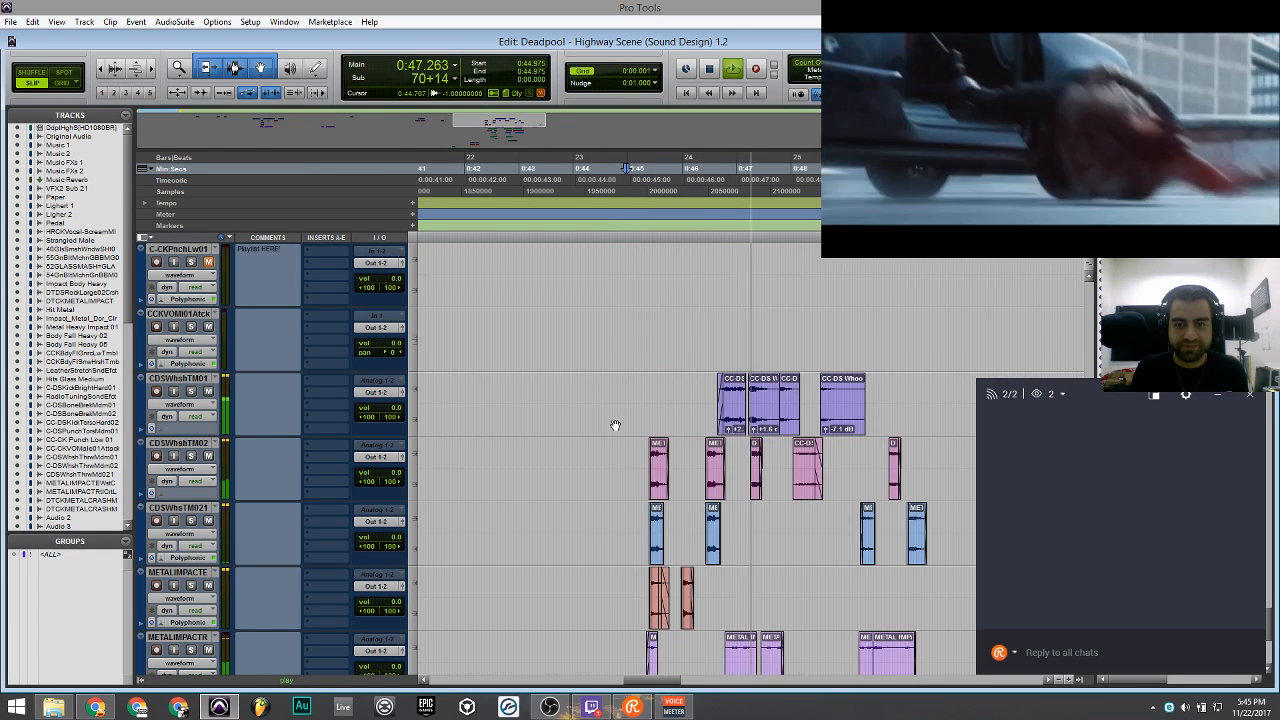
Solo the CDSWhshTM02 track in place of CDSWhshTM01 and audition it from about 0:44.95.
click(190, 391)
key(space)
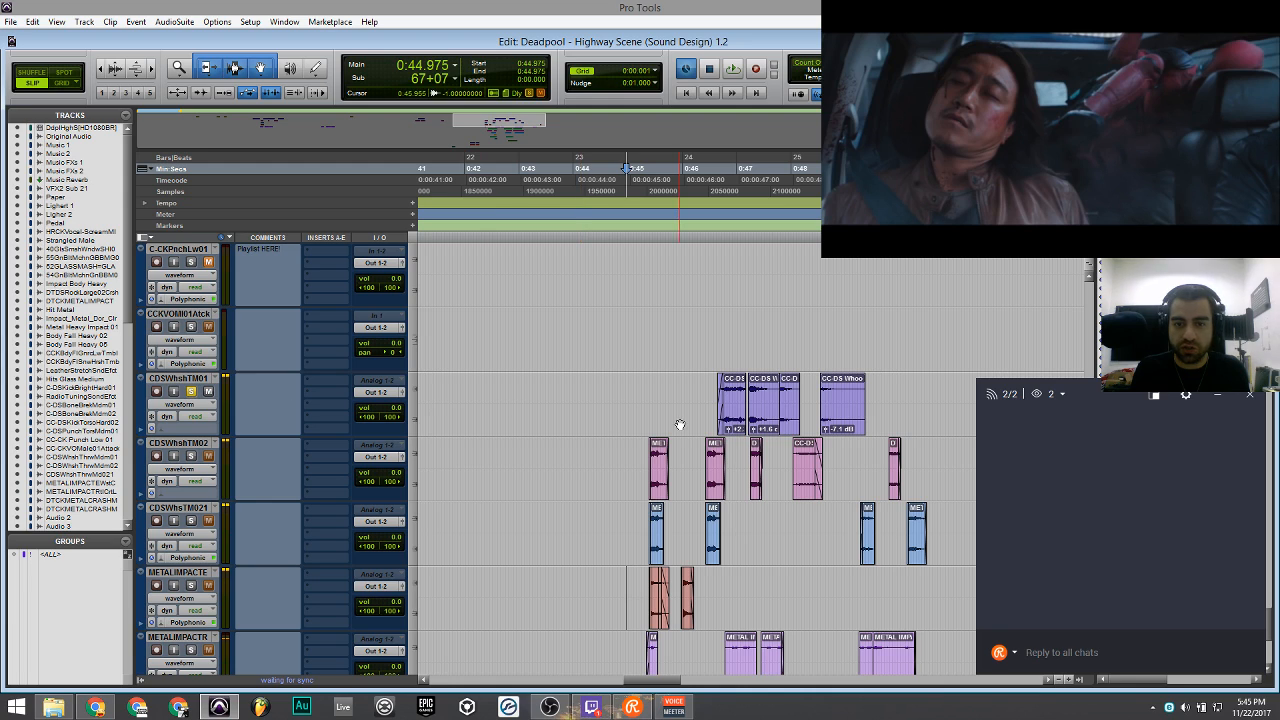
scroll(616, 403, down, 1)
click(191, 391)
click(191, 326)
key(space)
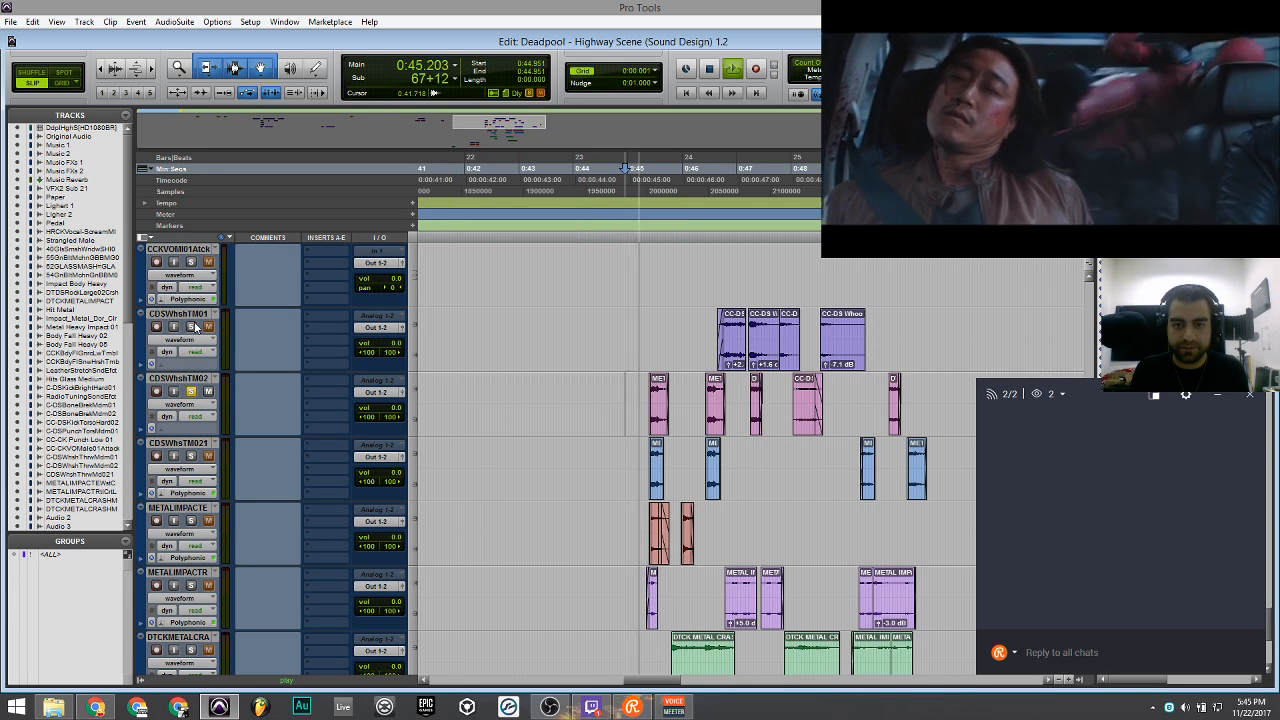
key(space)
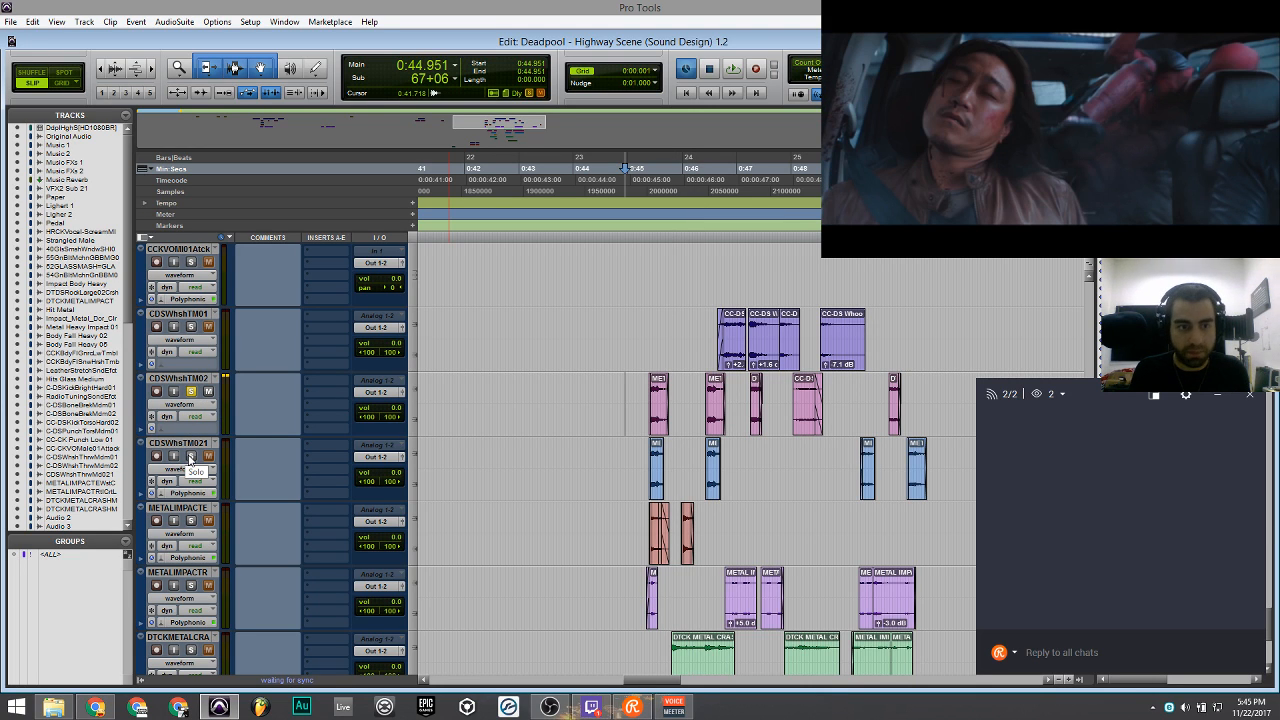
Add the CDSWhsTM021 track to the solo and audition it together with CDSWhshTM02.
click(191, 455)
key(space)
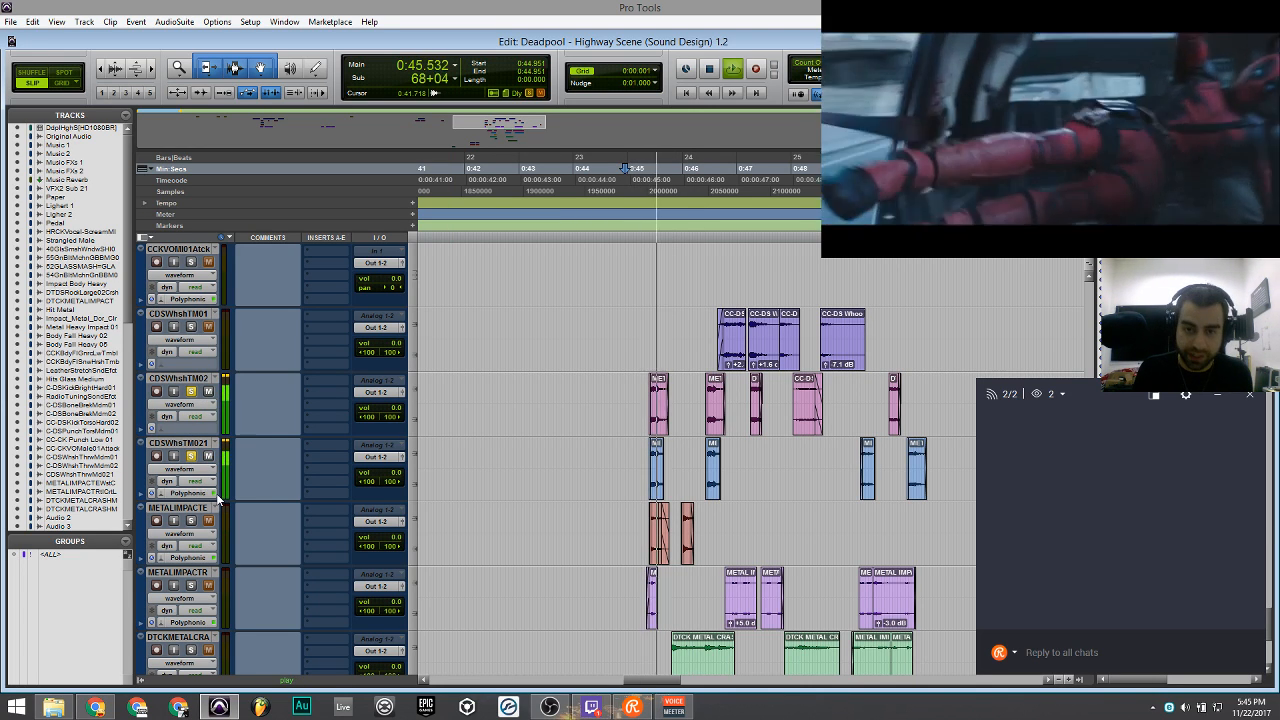
key(space)
Add the METALIMPACTE and METALIMPACTR tracks to the solo and audition the layered impacts.
click(191, 523)
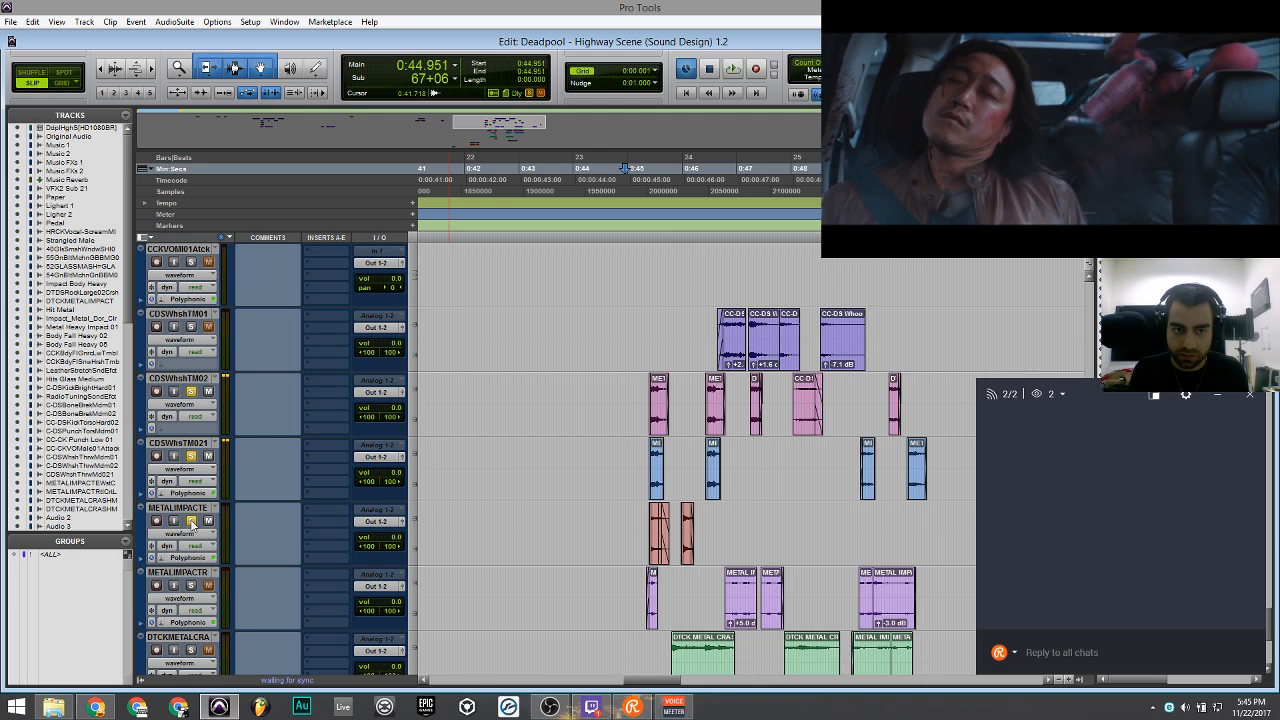
scroll(191, 490, down, 2)
key(space)
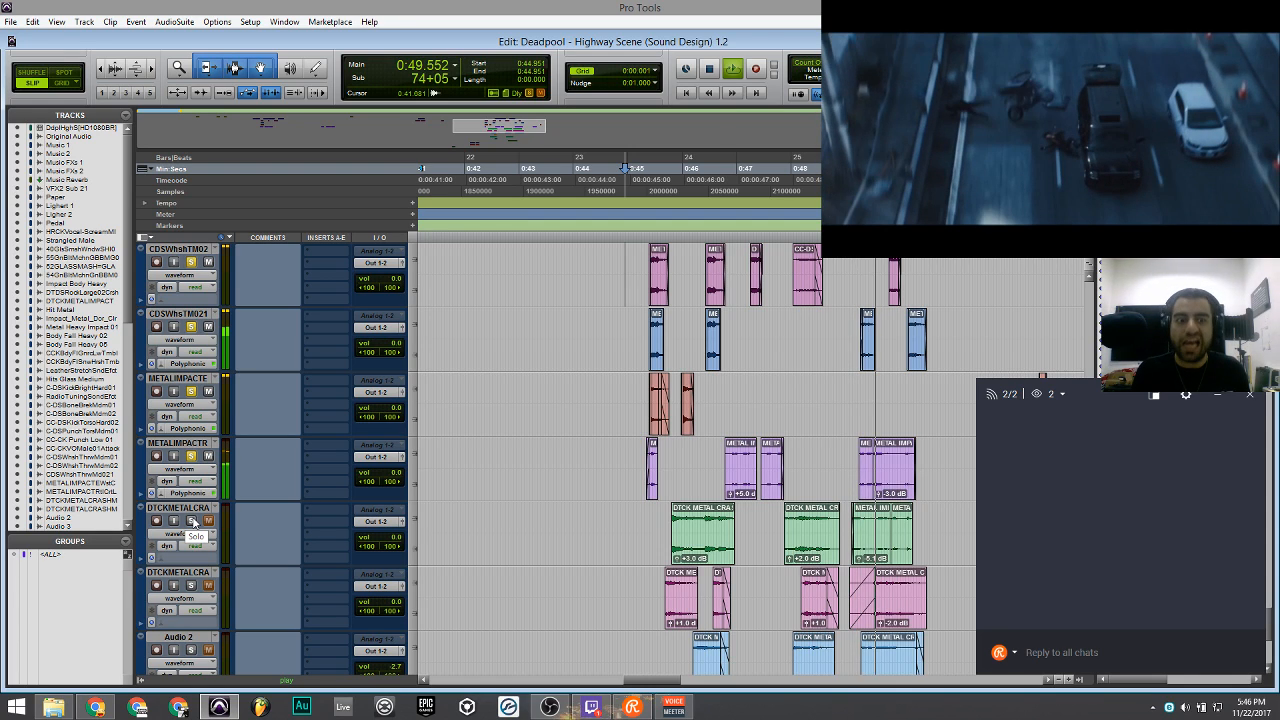
key(space)
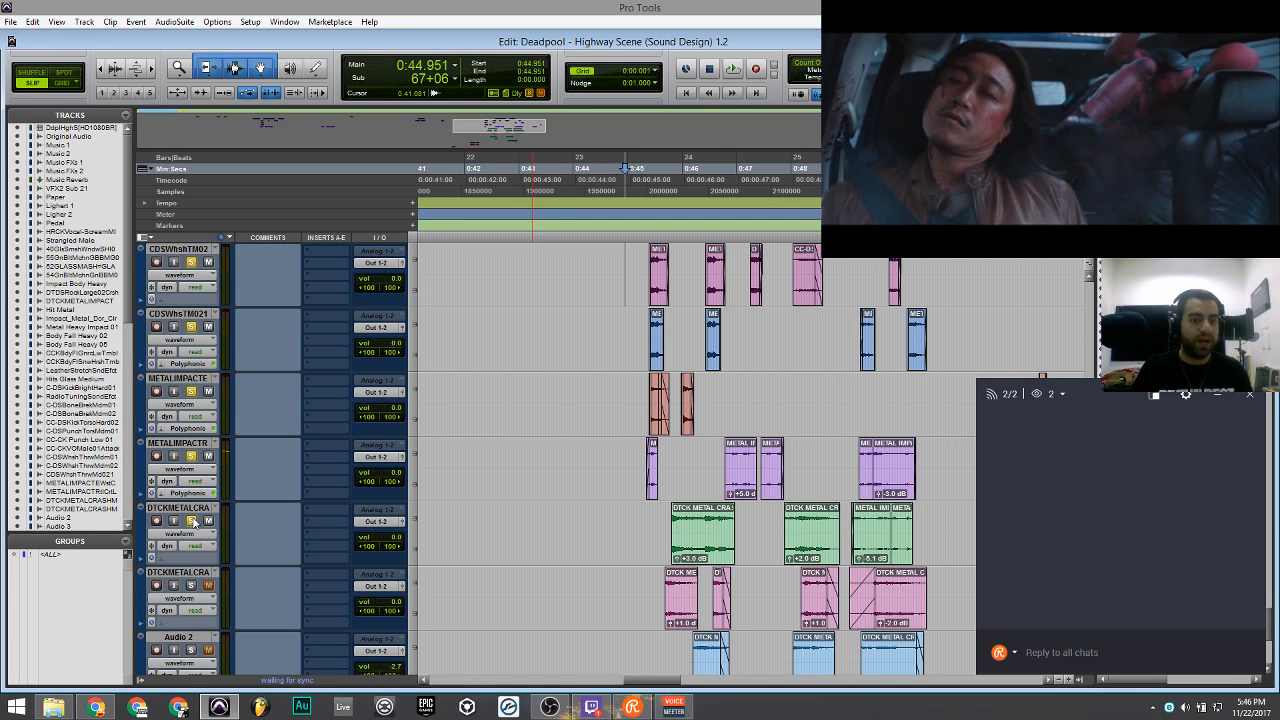
Add both DTCKMETALCRA tracks to the solo and audition the metal crash layers from about 0:44.95.
scroll(460, 523, down, 1)
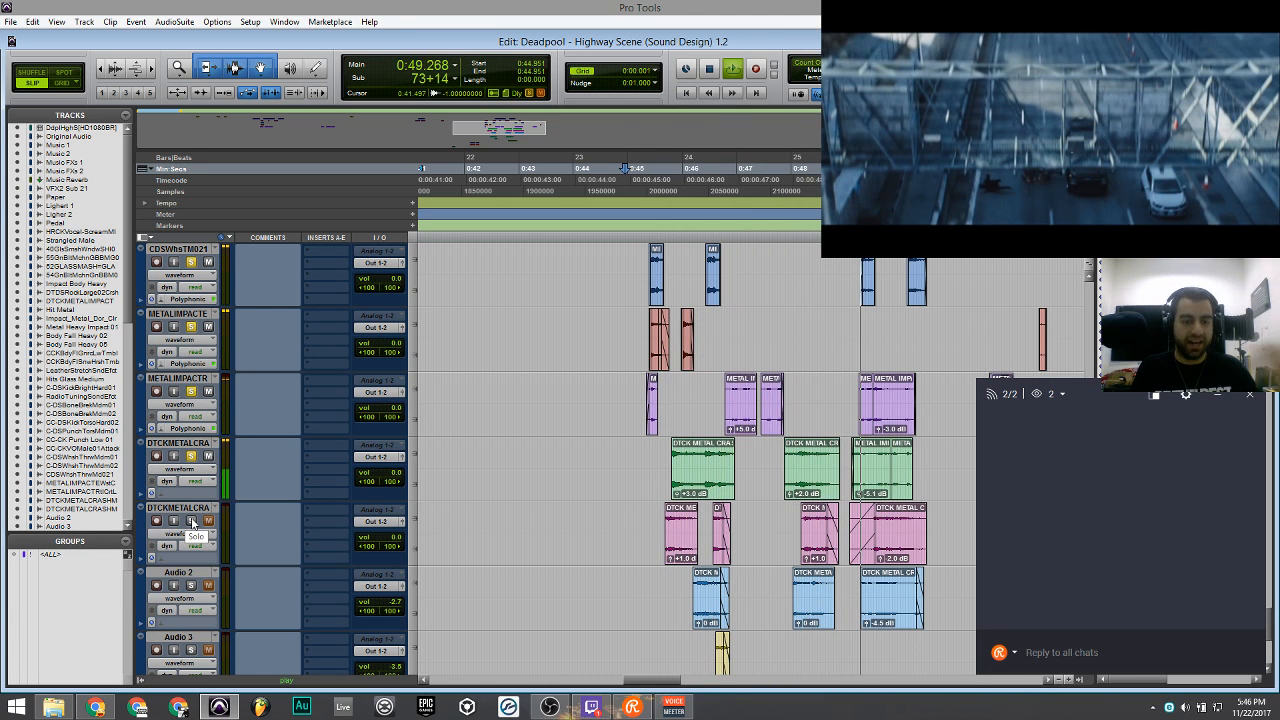
click(193, 521)
key(space)
key(space)
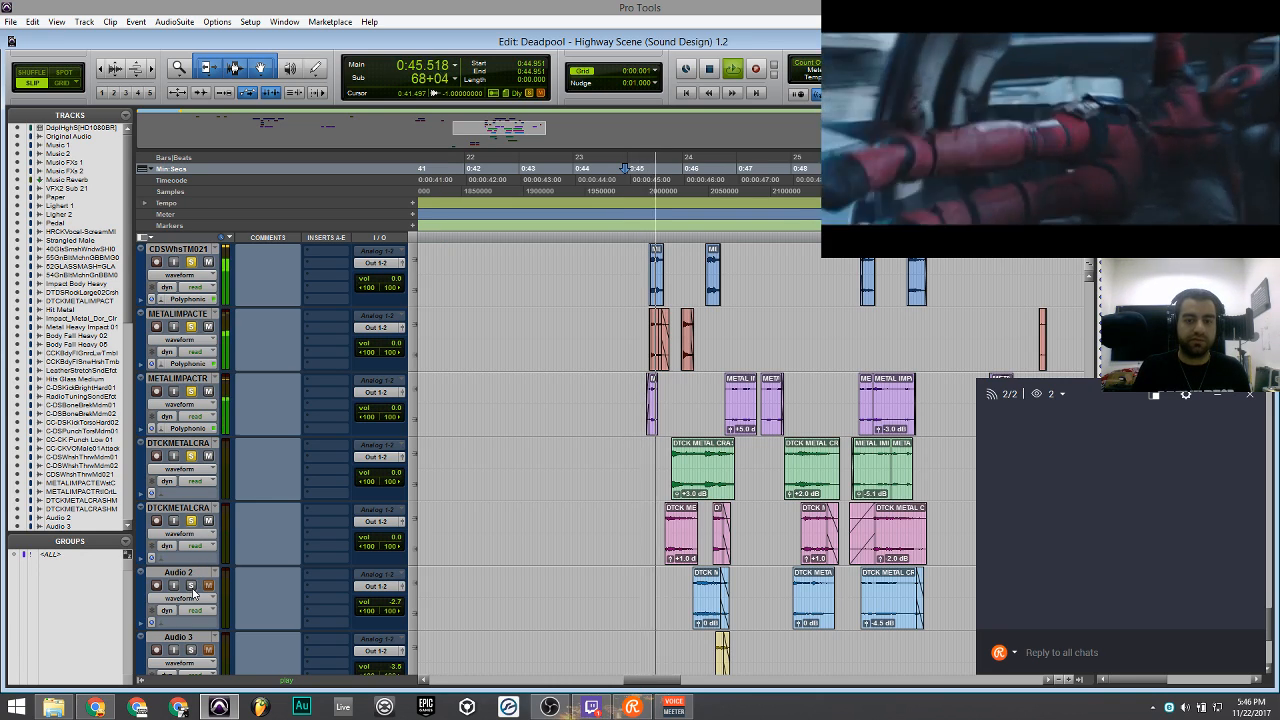
Add the Audio 2, Audio 3, Audio 4 and Audio 5 tracks to the solo and audition the combined crash.
scroll(200, 523, down, 2)
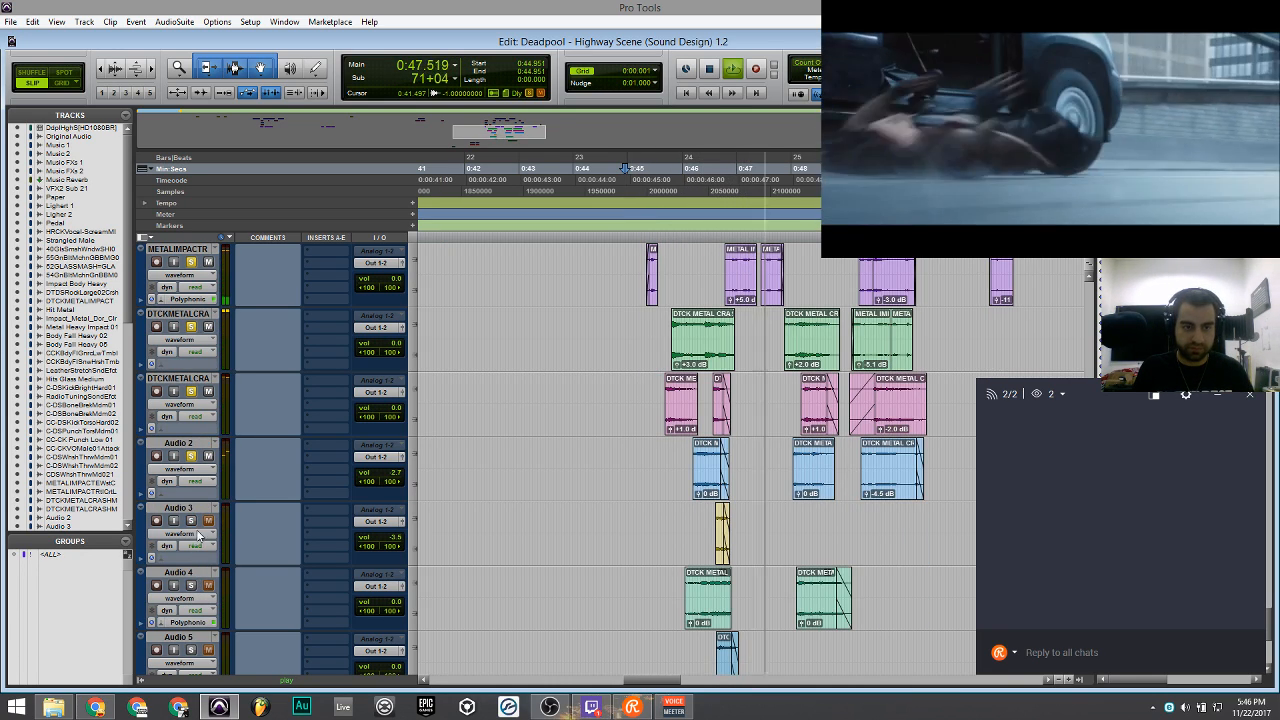
scroll(397, 537, down, 2)
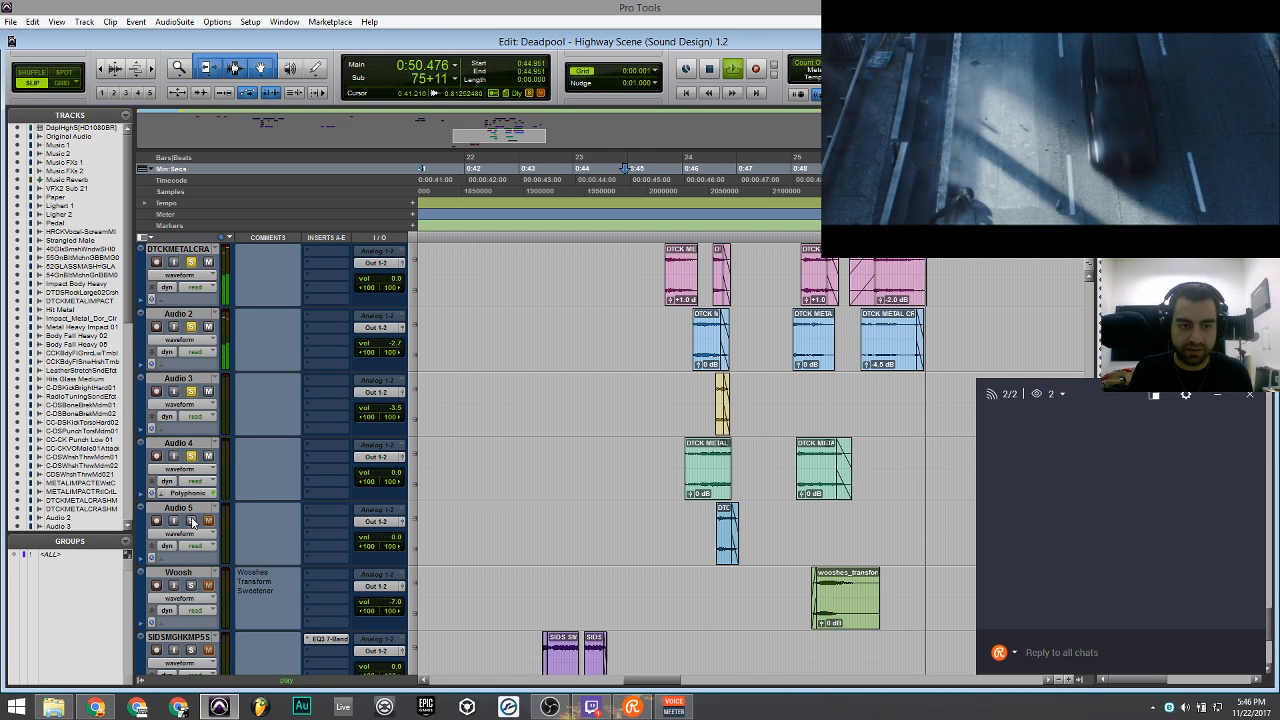
key(space)
key(space)
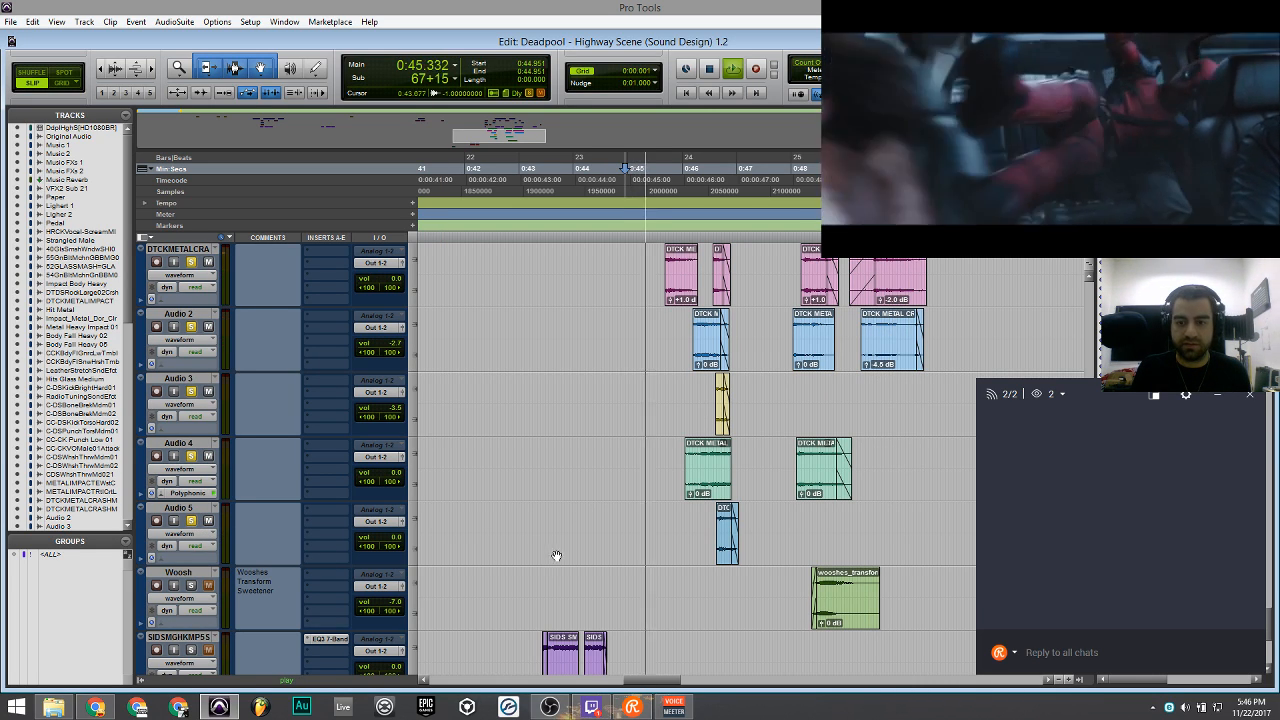
scroll(506, 489, up, 15)
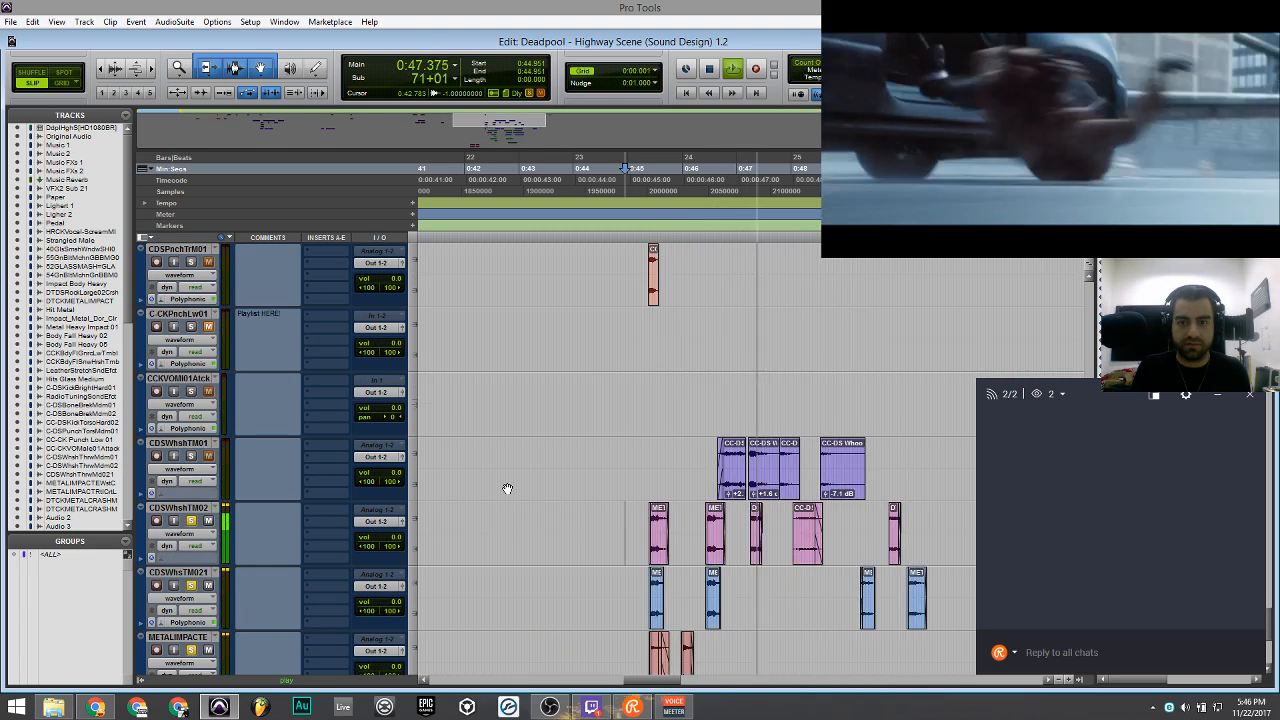
scroll(506, 489, down, 7)
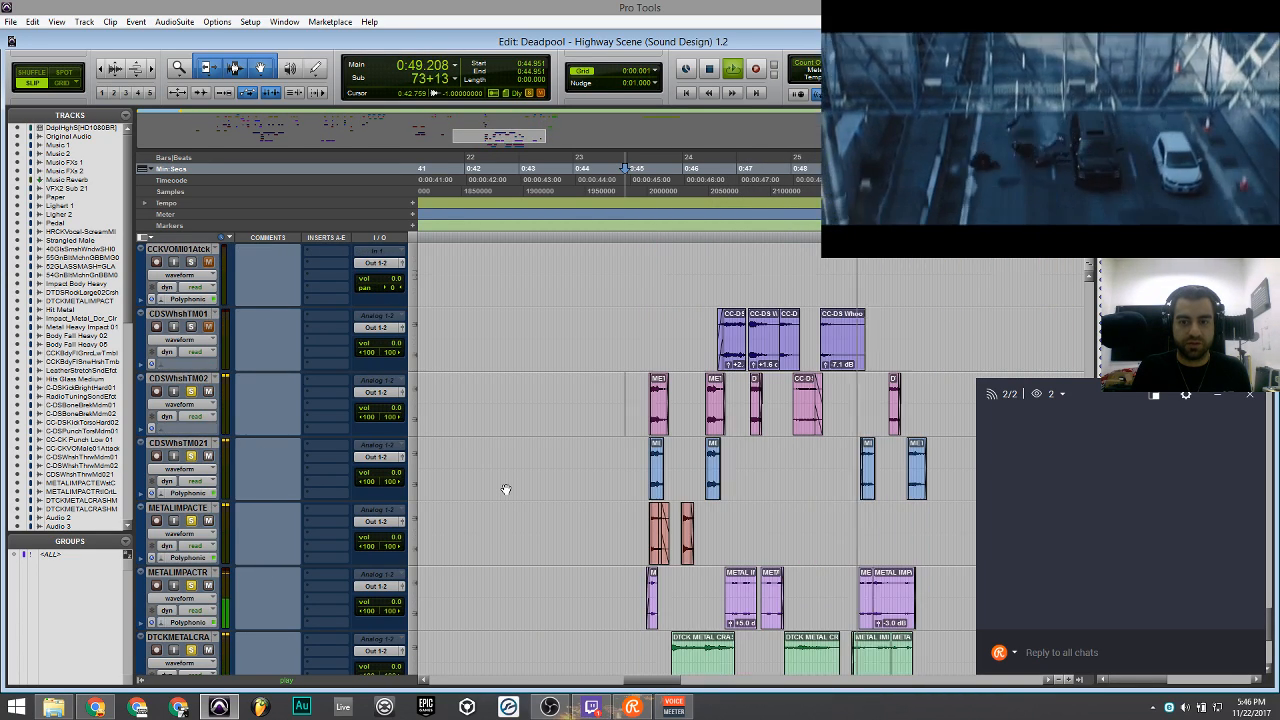
key(space)
Solo the Hit Metal, Impct_Mtl_Dr_Cl and MetlHvyImpct01 tracks and audition the metal hits from 0:44.951.
scroll(752, 473, up, 15)
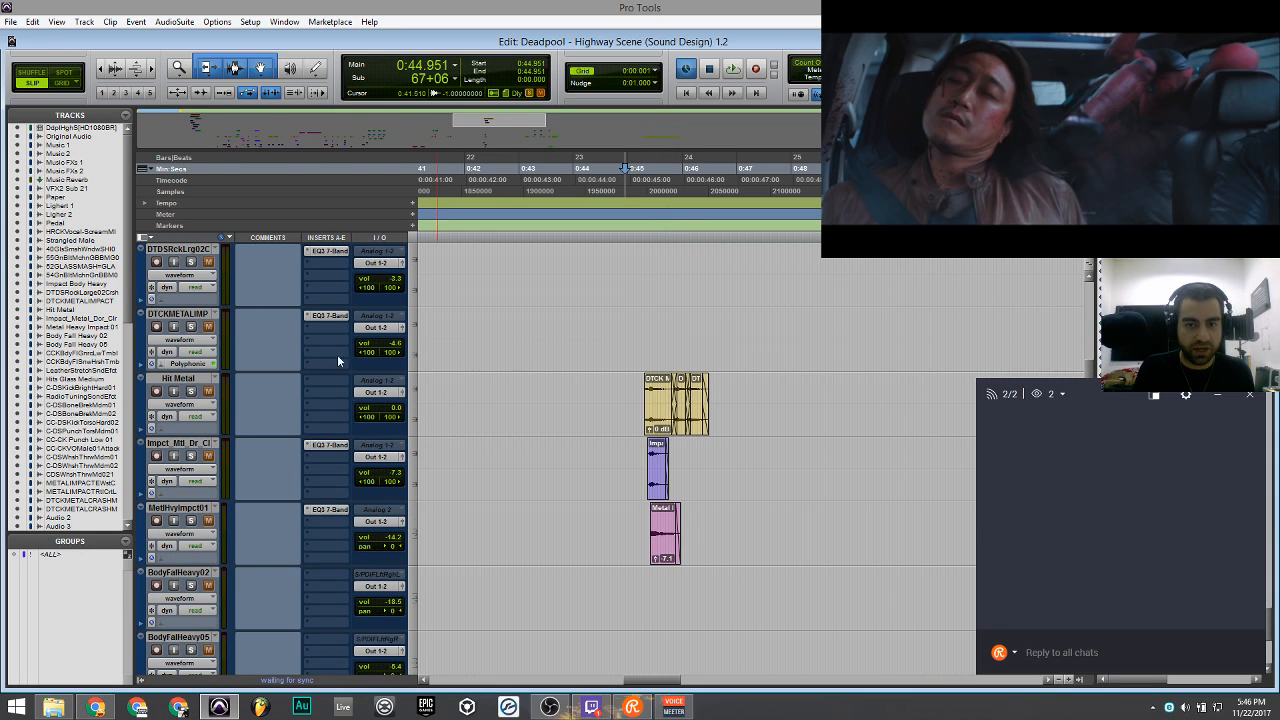
click(191, 456)
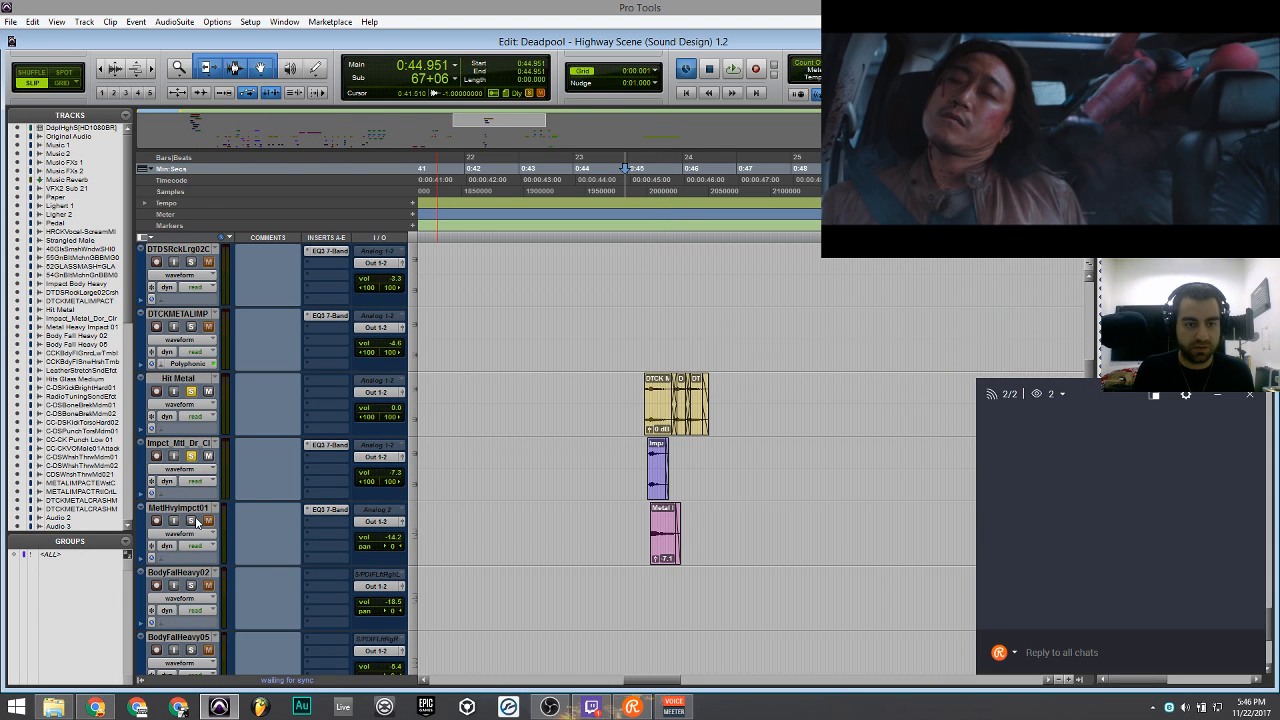
key(space)
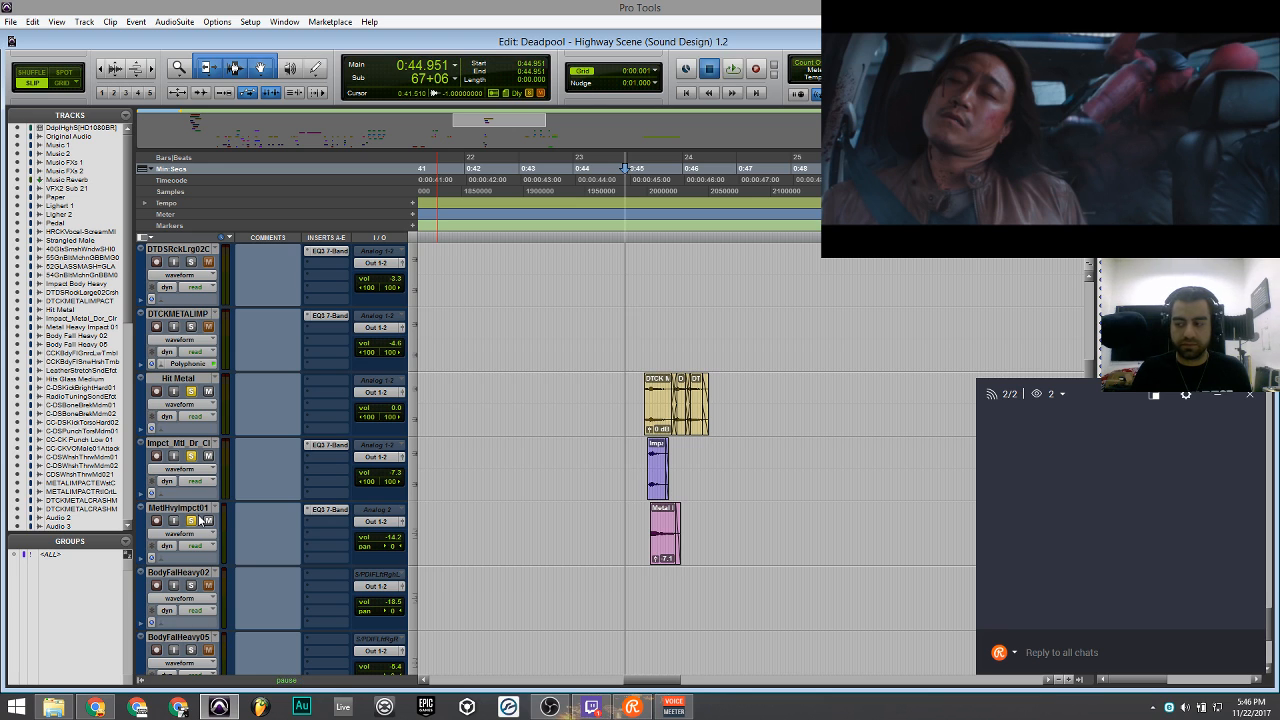
scroll(250, 520, down, 2)
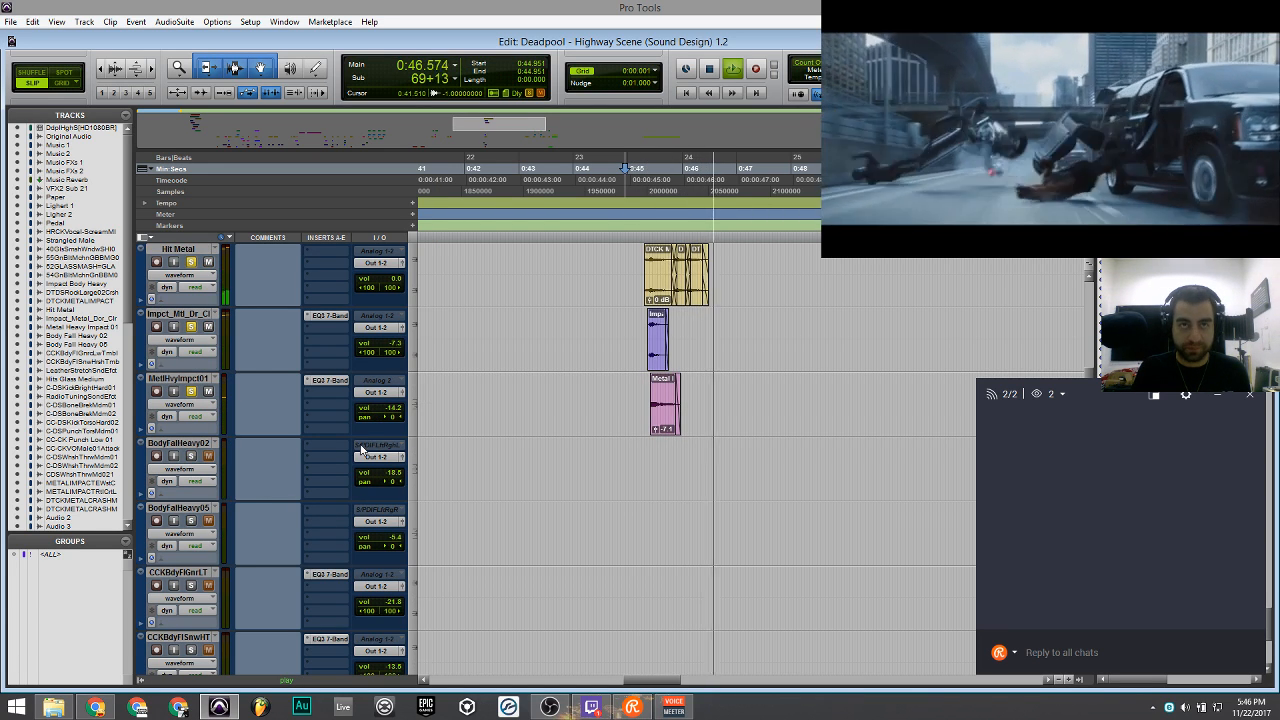
scroll(640, 505, down, 6)
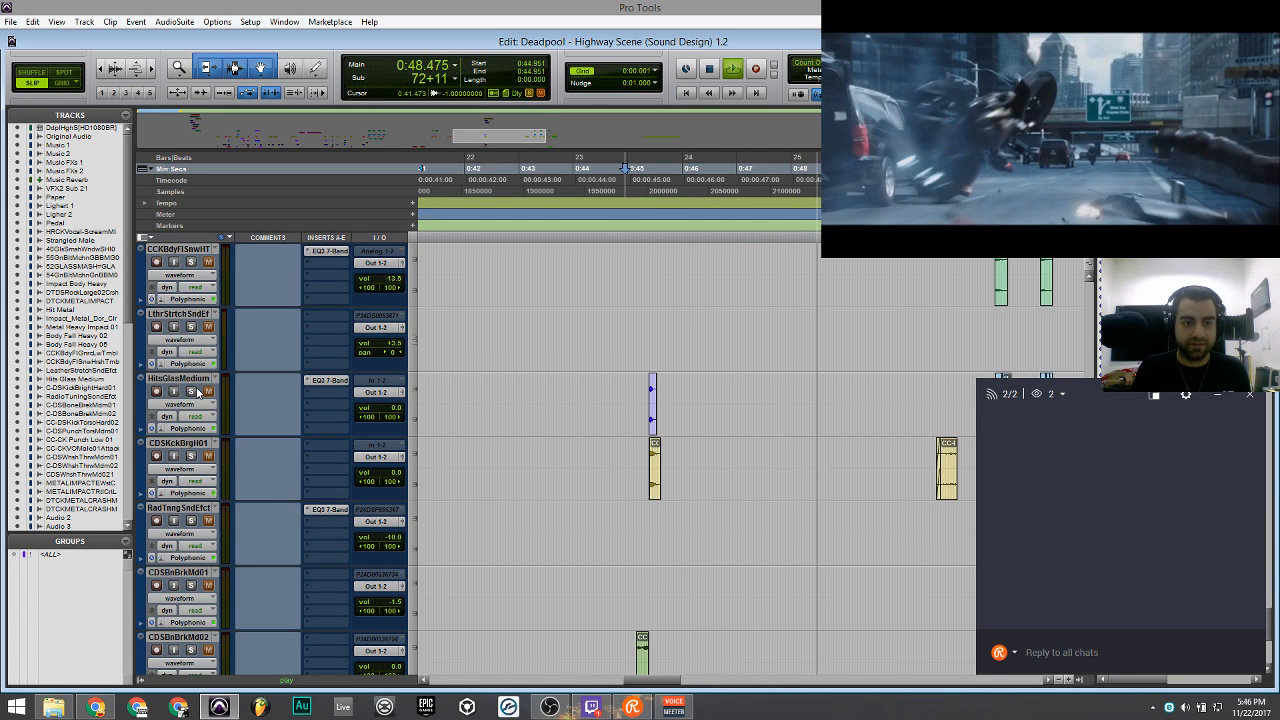
Clear the solos and play the full crash mix from 0:44.951 while reviewing the session's tracks.
key(space)
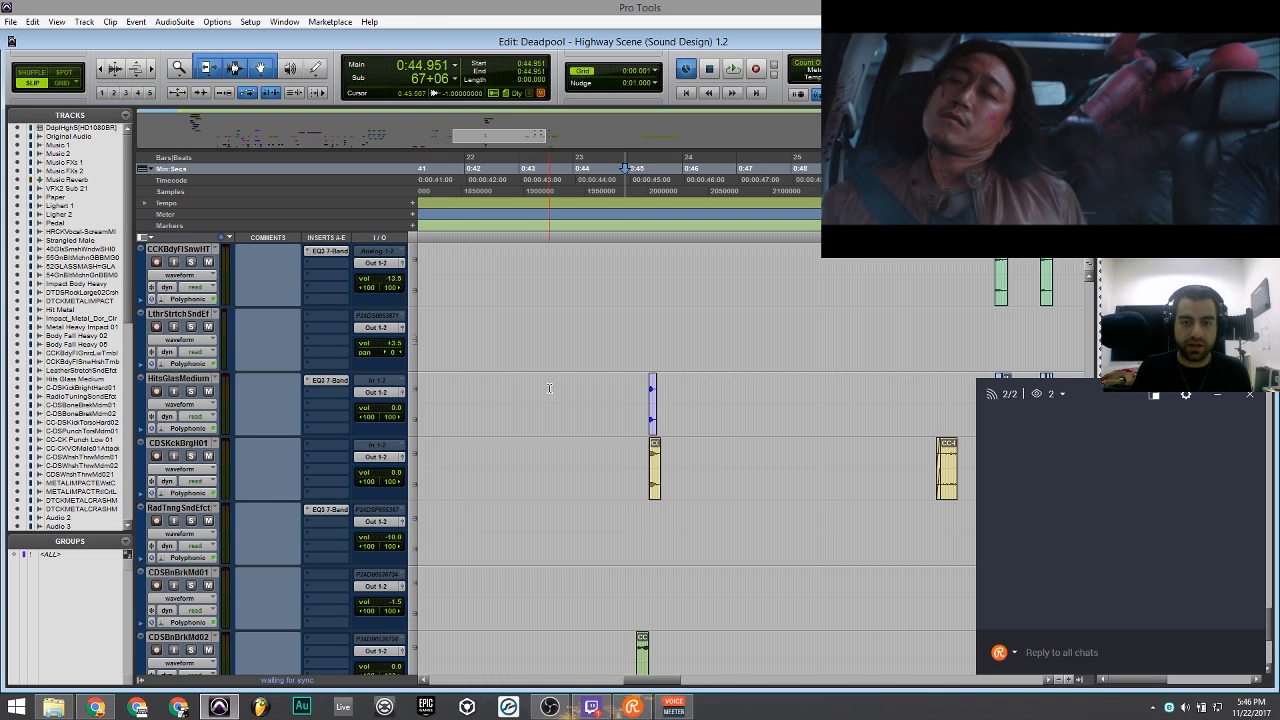
key(space)
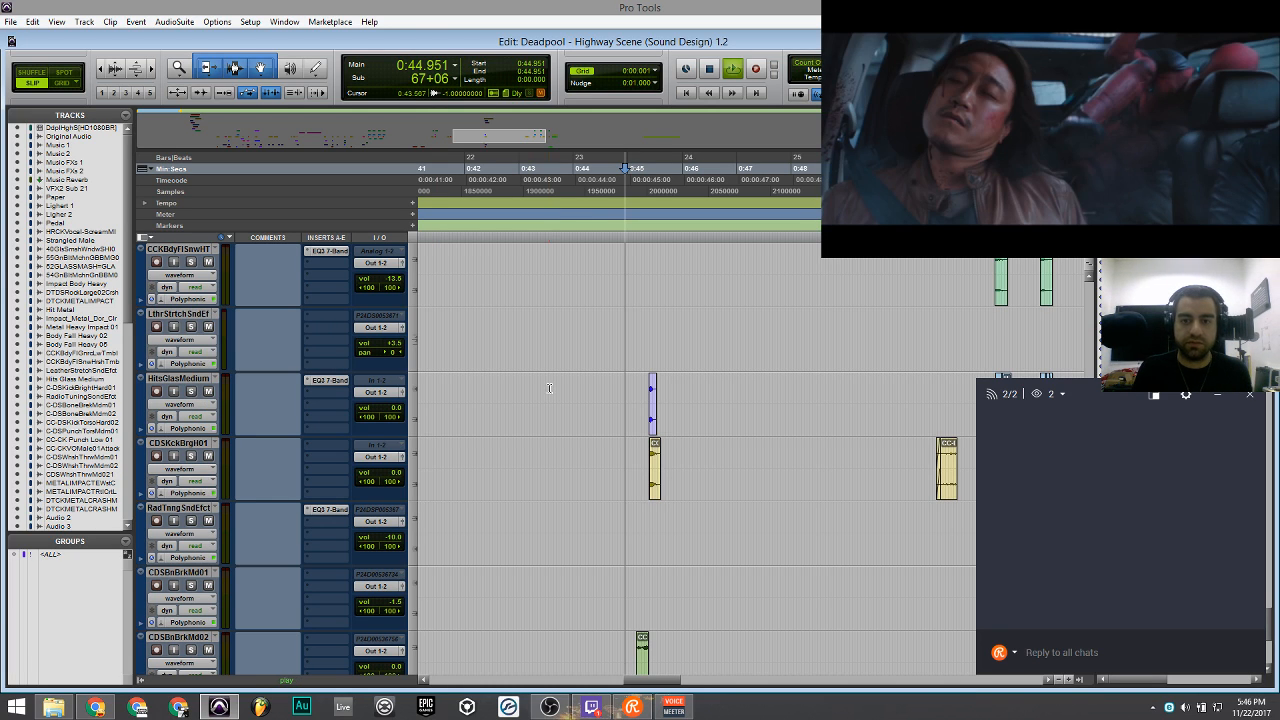
scroll(631, 423, down, 15)
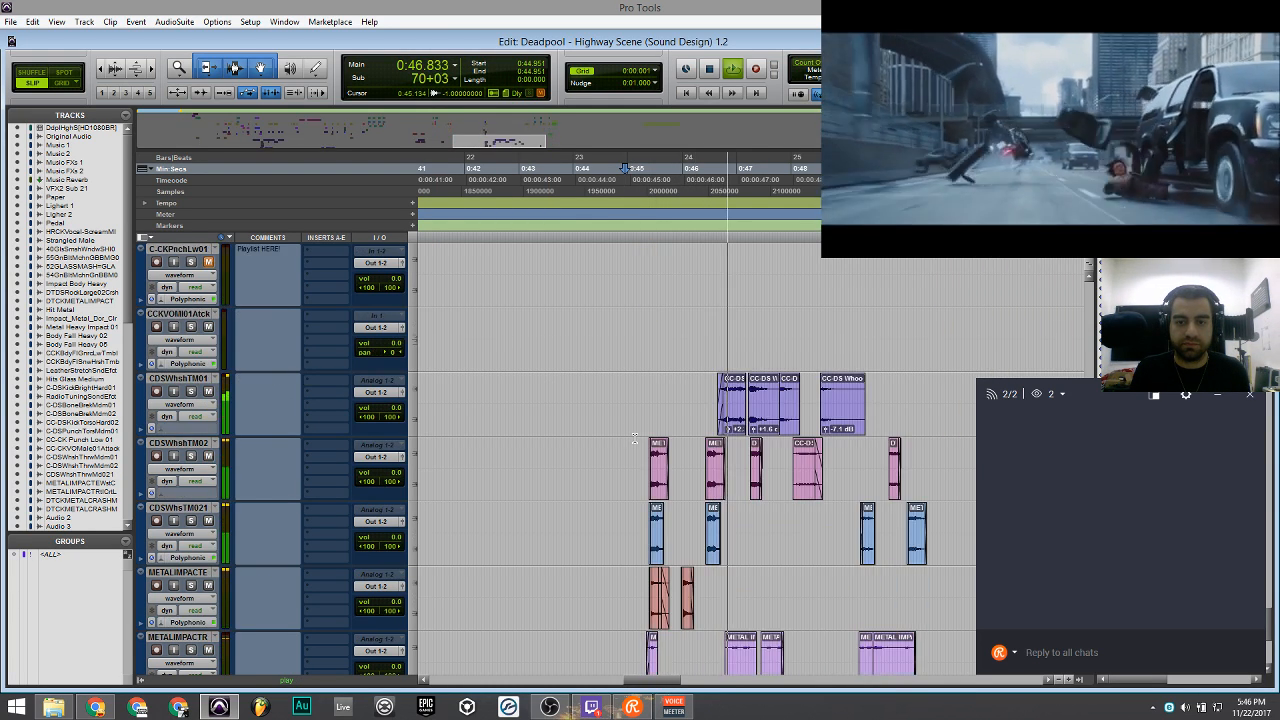
scroll(636, 438, down, 15)
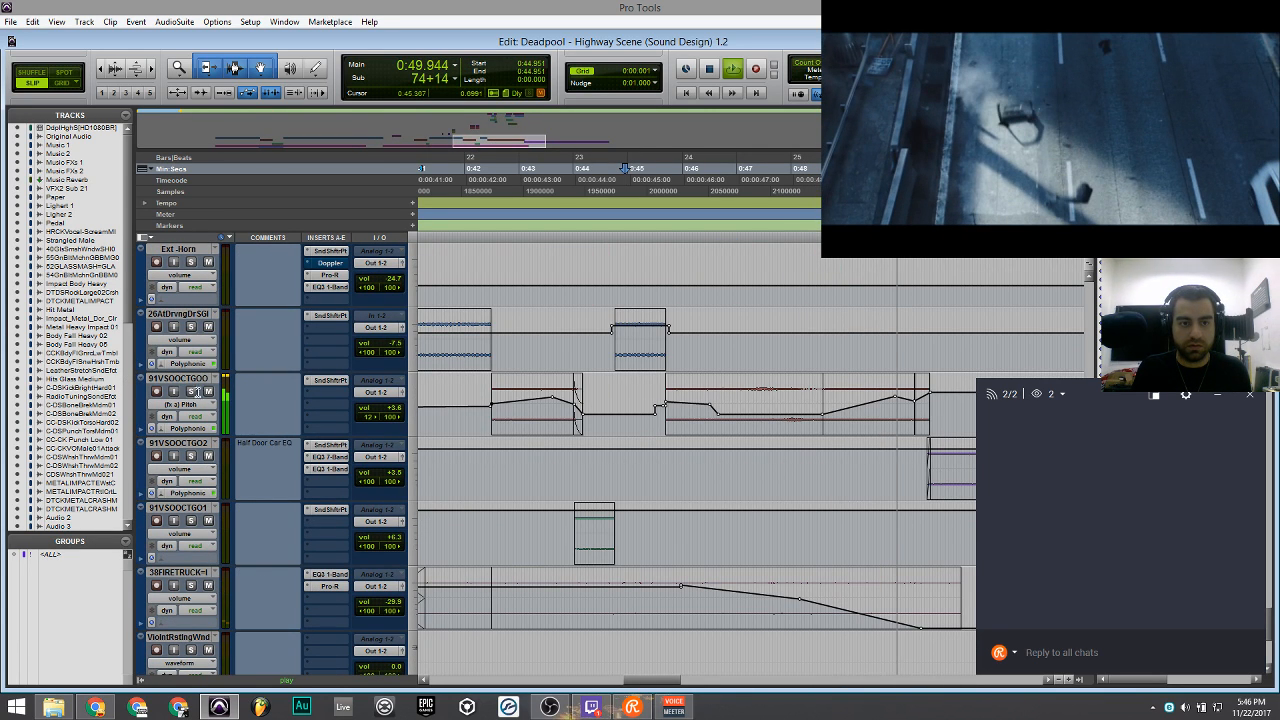
Solo the 91VSOOCTGOO engine track and audition its pitch automation from 0:45.330.
click(191, 390)
click(645, 400)
key(space)
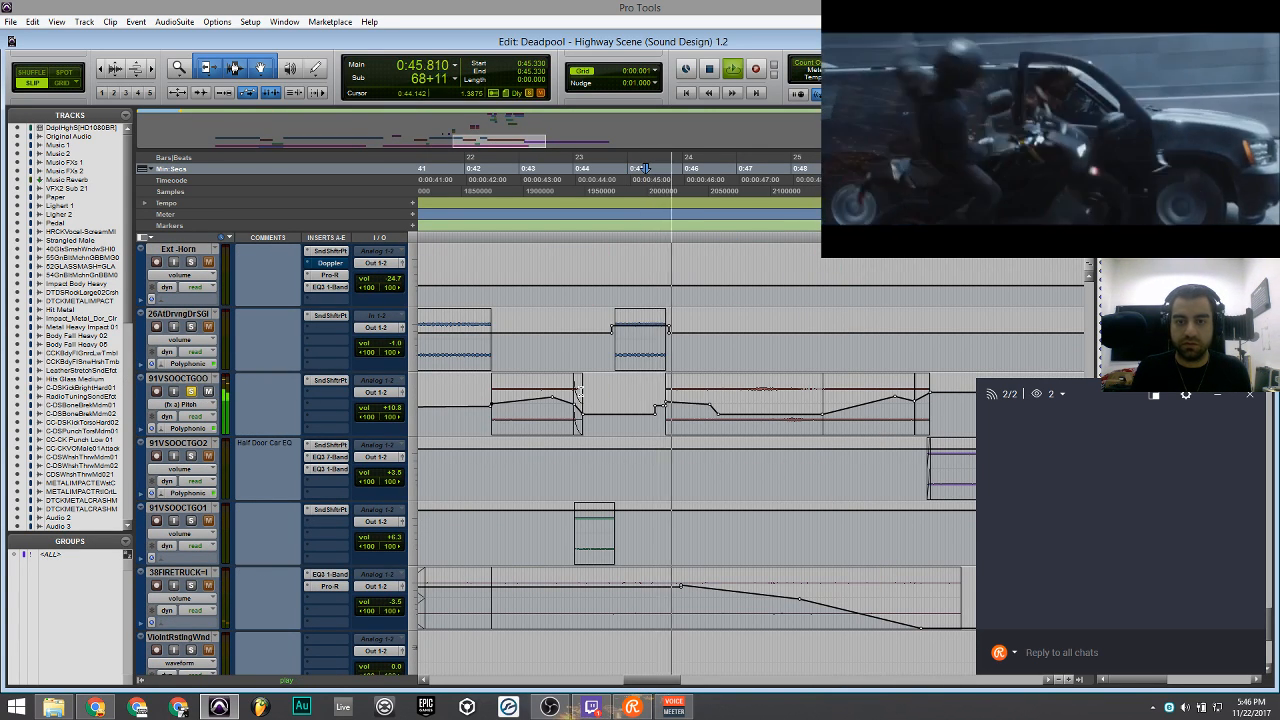
key(ctrl+bracketright)
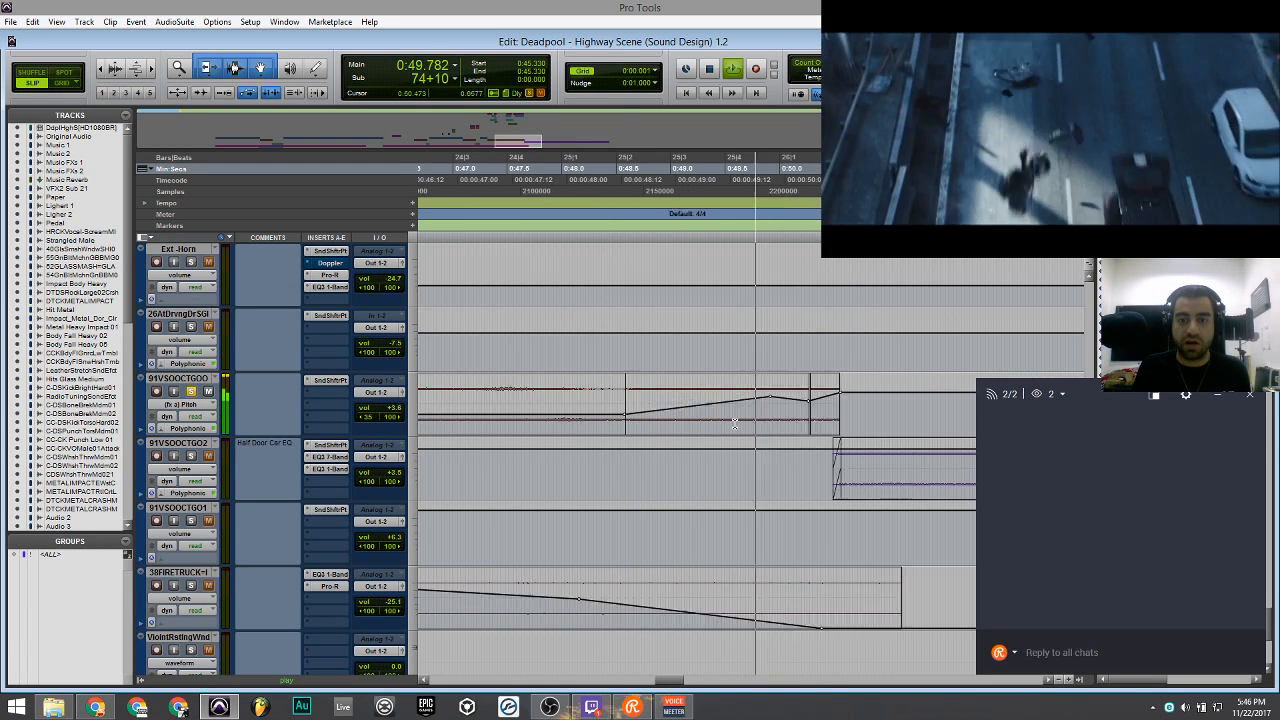
key(space)
Disable the SndShftrPt insert on the 91VSOOCTGOO track and audition the engine without the pitch effect from 0:44.859.
scroll(400, 478, up, 1)
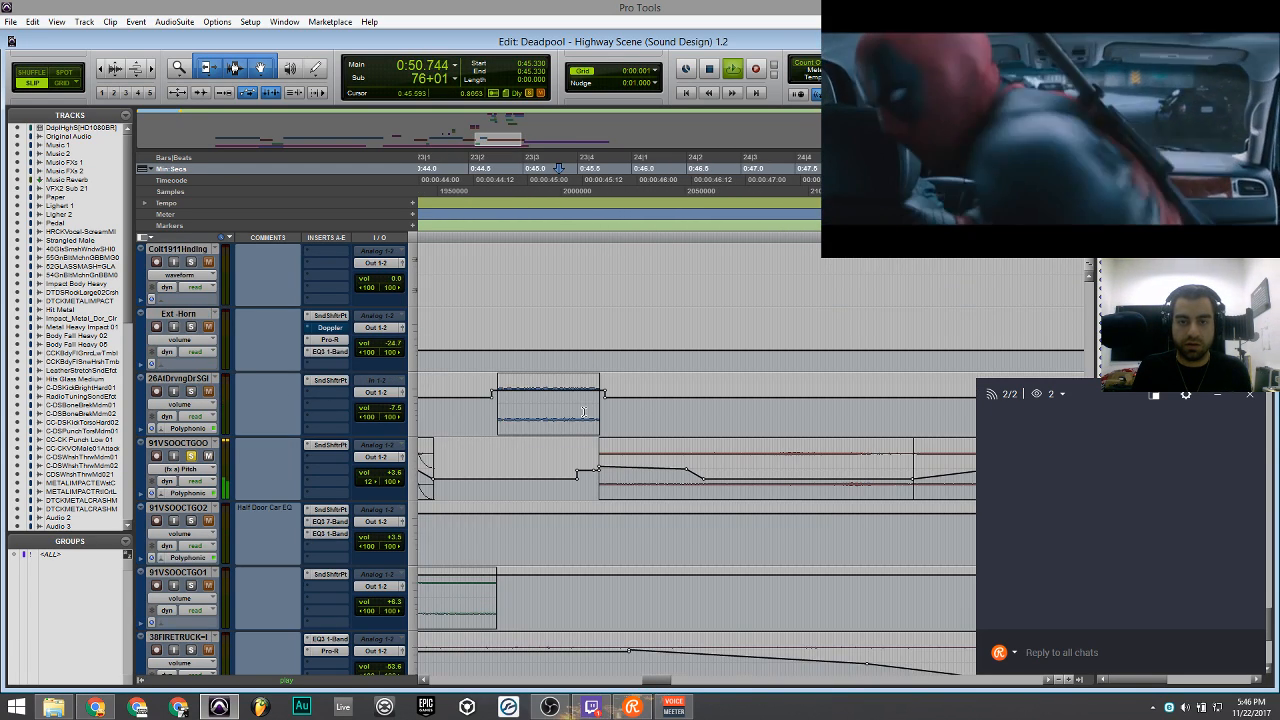
right_click(312, 444)
click(332, 459)
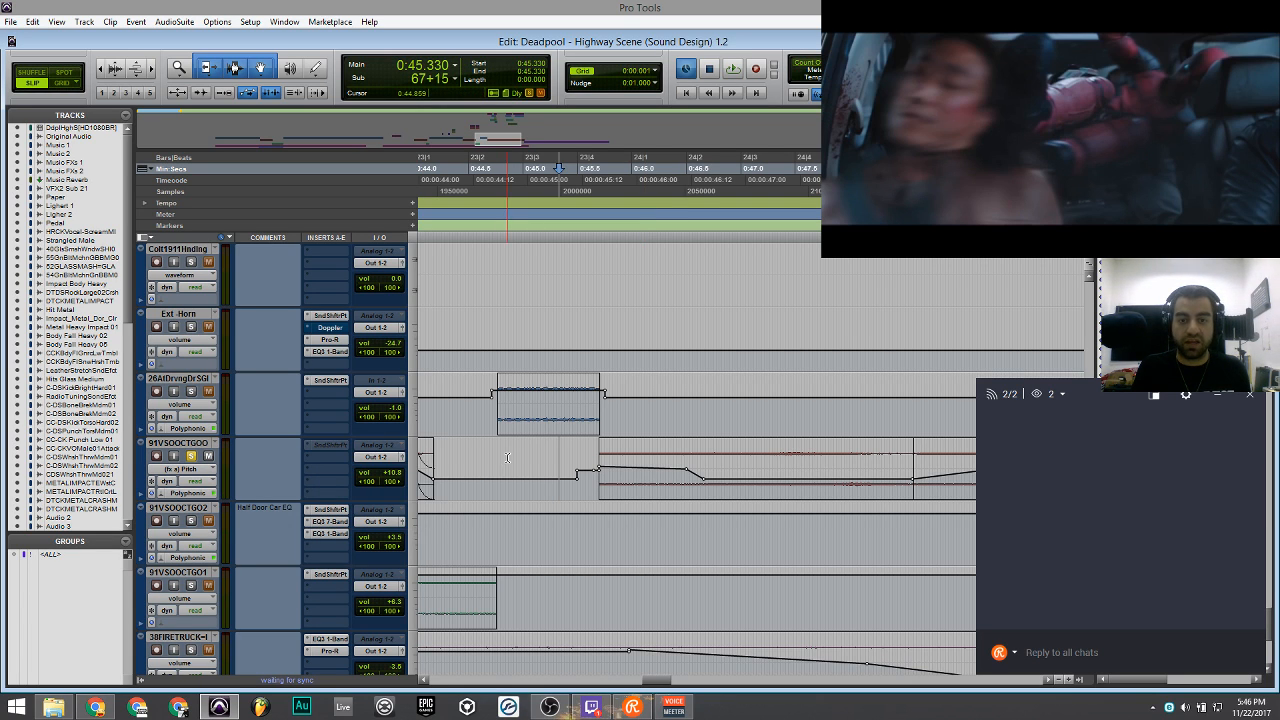
key(space)
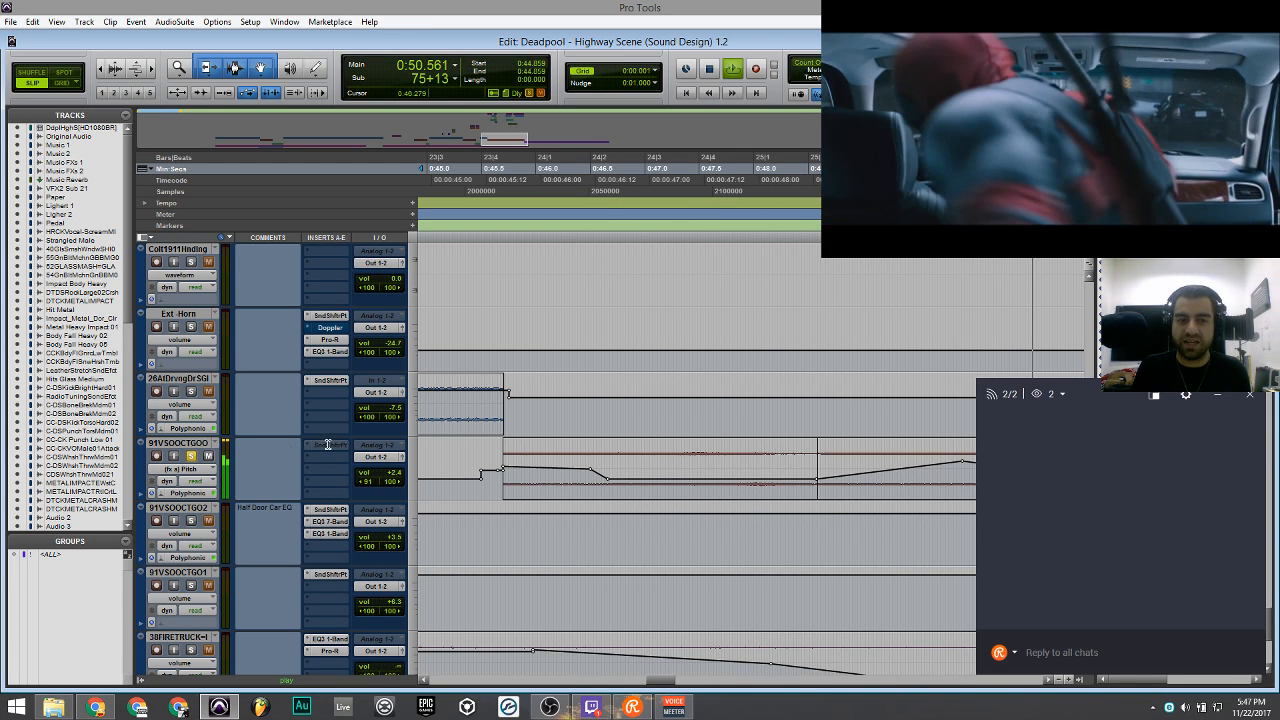
Re-enable the SndShftrPt insert on the 91VSOOCTGOO track and place the playback start at 0:45.342.
key(space)
right_click(327, 444)
click(340, 452)
click(463, 464)
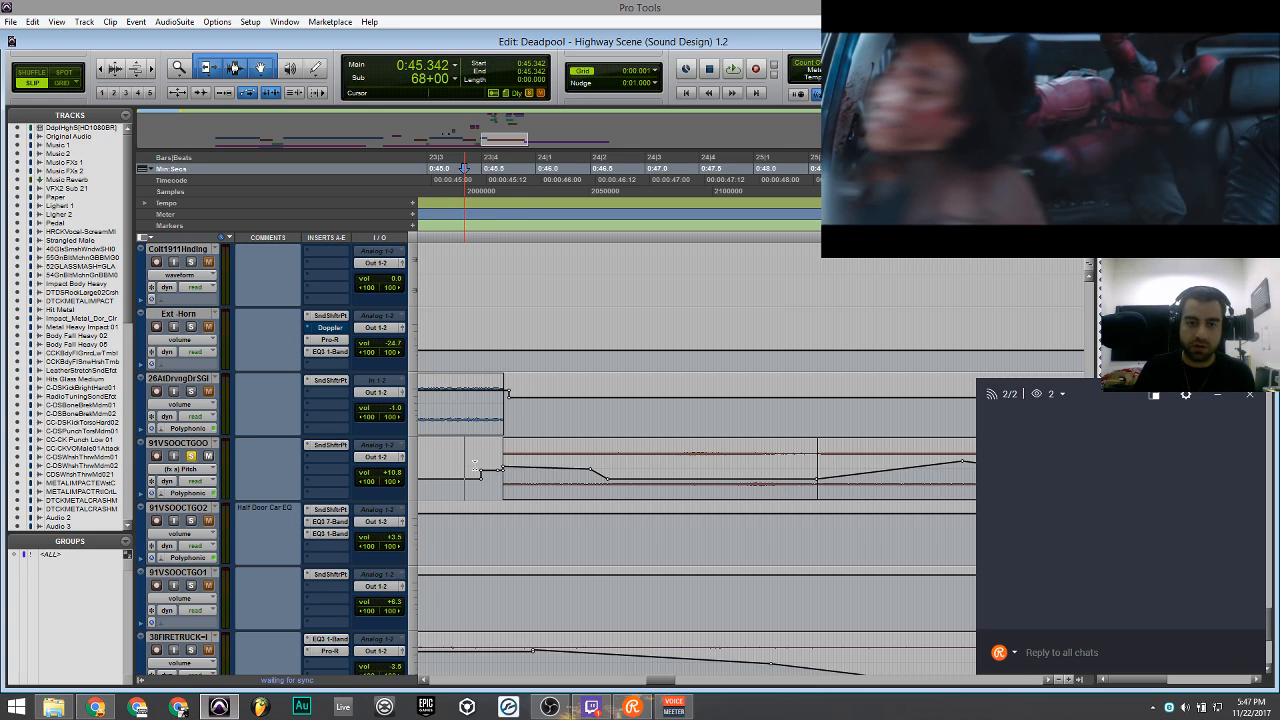
Try raising the 91VSOOCTGOO pitch automation from about 0:46.7 onward, and audition the change from 0:45.428.
scroll(466, 463, down, 2)
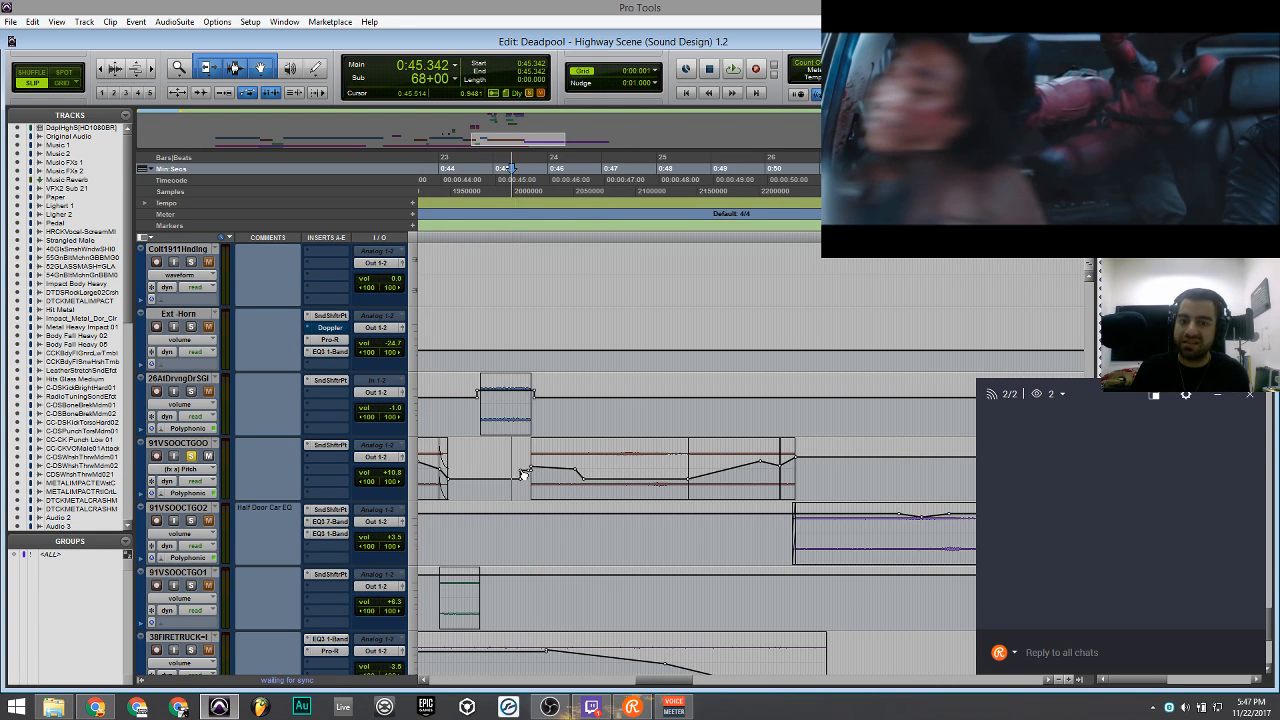
scroll(518, 471, up, 4)
drag(610, 482, 737, 454)
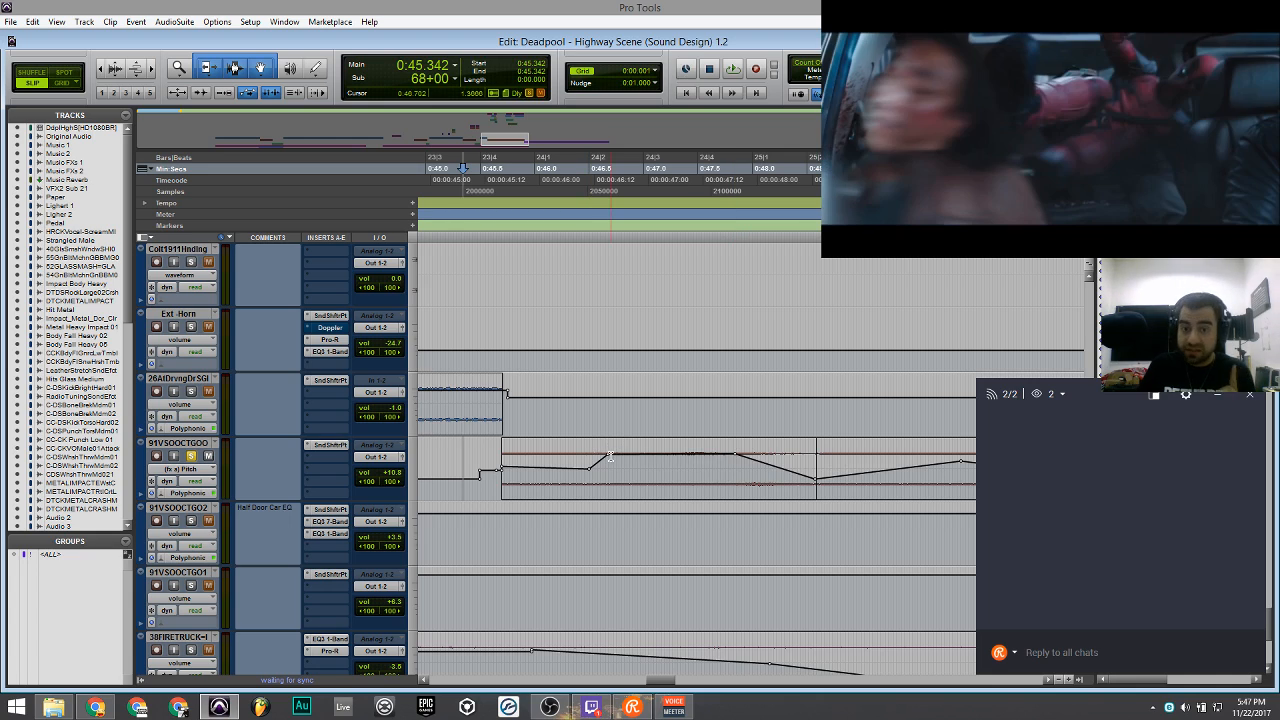
click(609, 457)
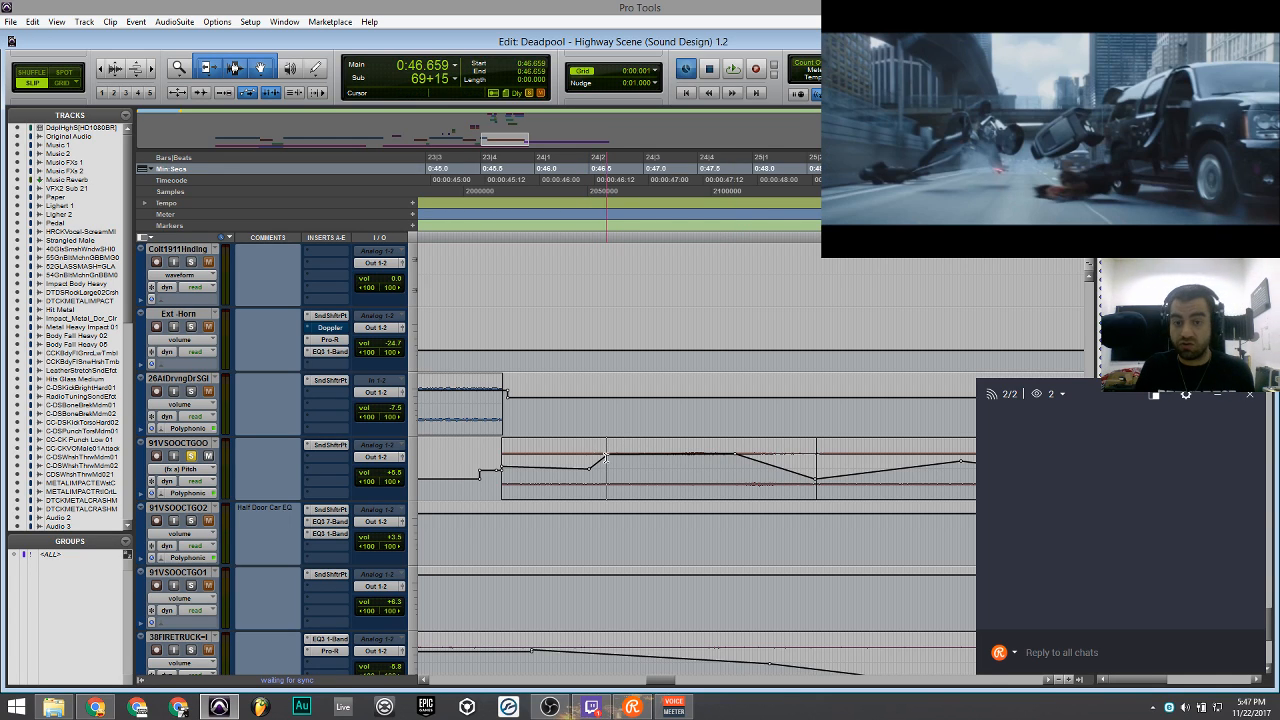
drag(604, 458, 613, 459)
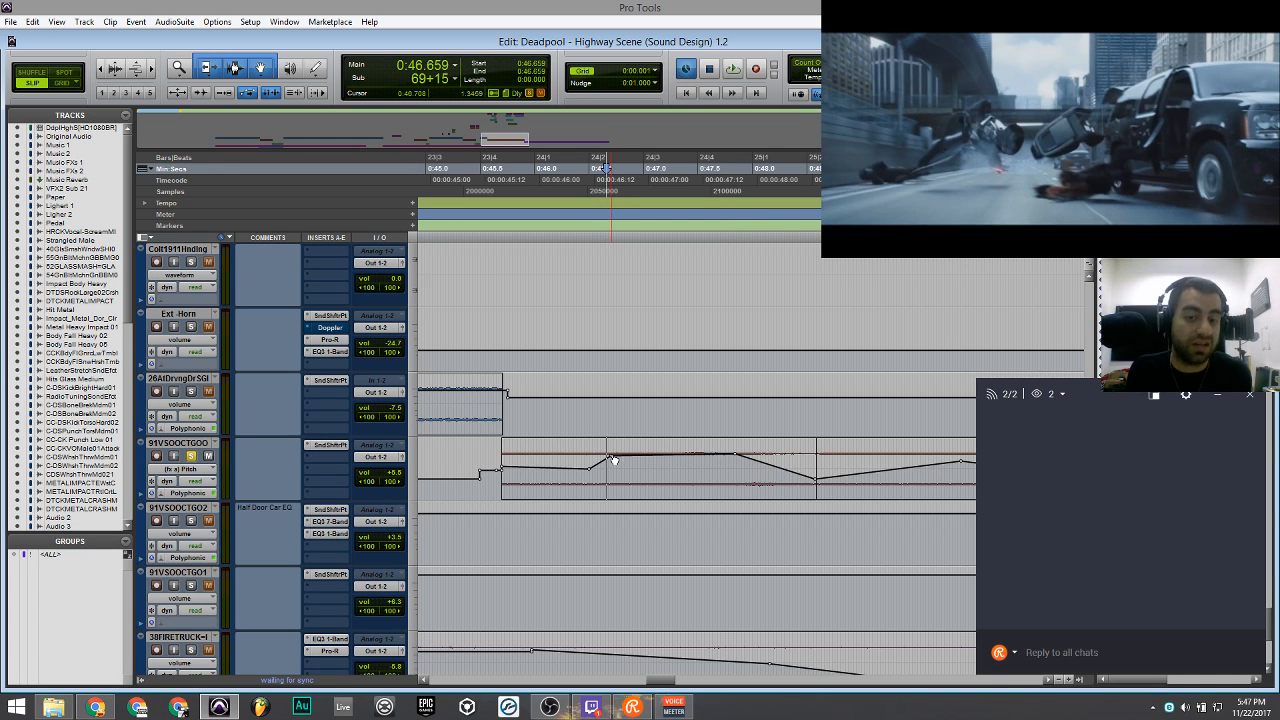
click(479, 475)
click(473, 476)
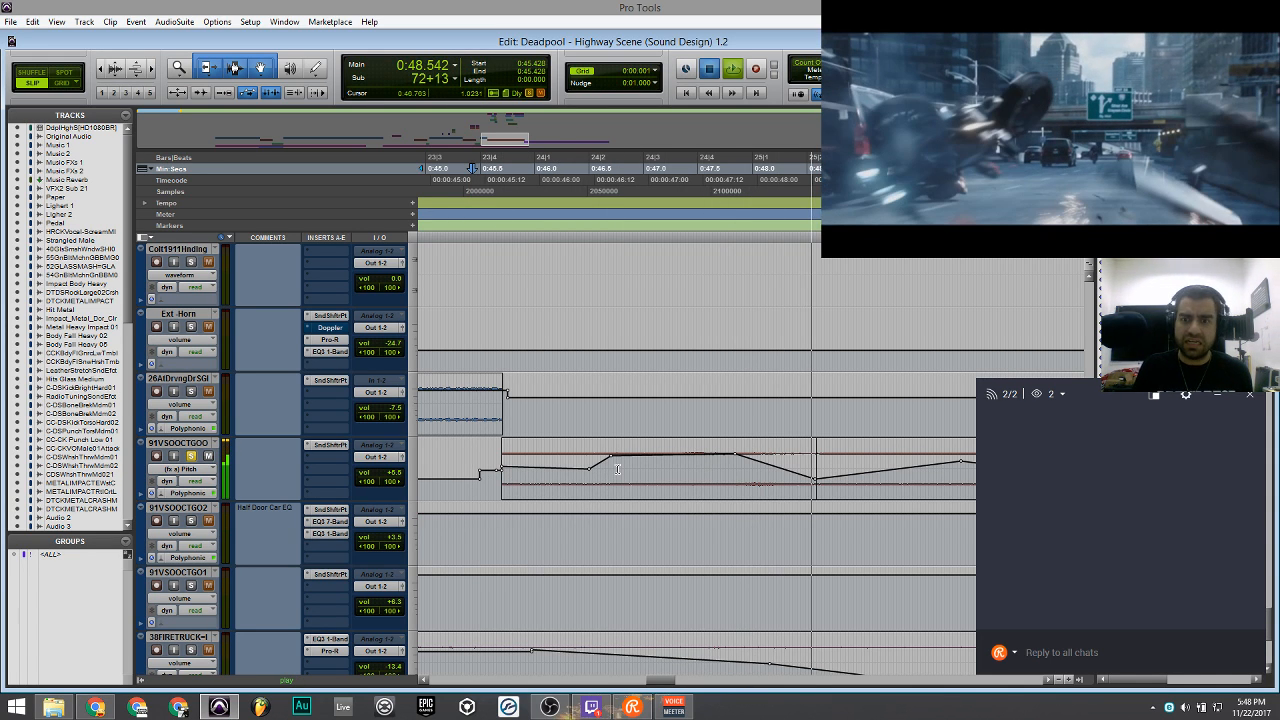
key(space)
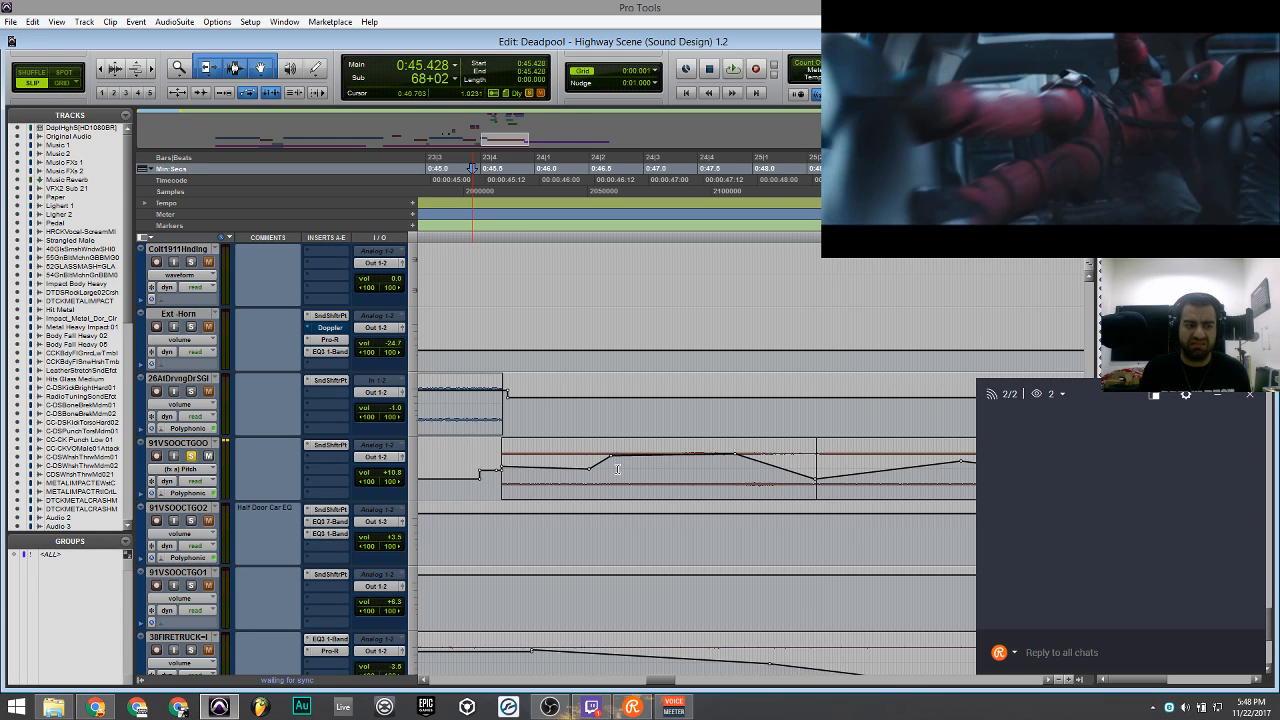
Undo the raised pitch automation edits on the 91VSOOCTGOO track.
key(ctrl+z)
key(ctrl+z)
key(ctrl+z)
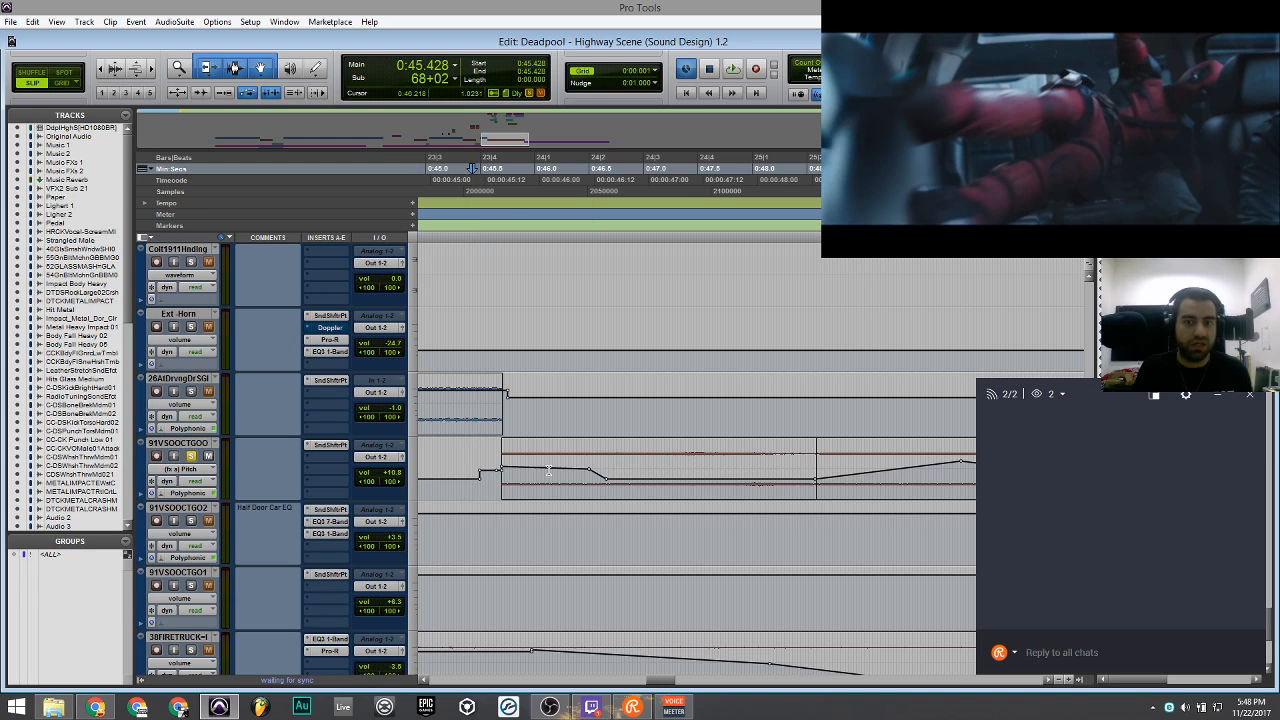
Try lowering the 91VSOOCTGOO pitch automation point near 0:46.7 to the bottom of the lane, and audition from 0:45.281.
click(457, 476)
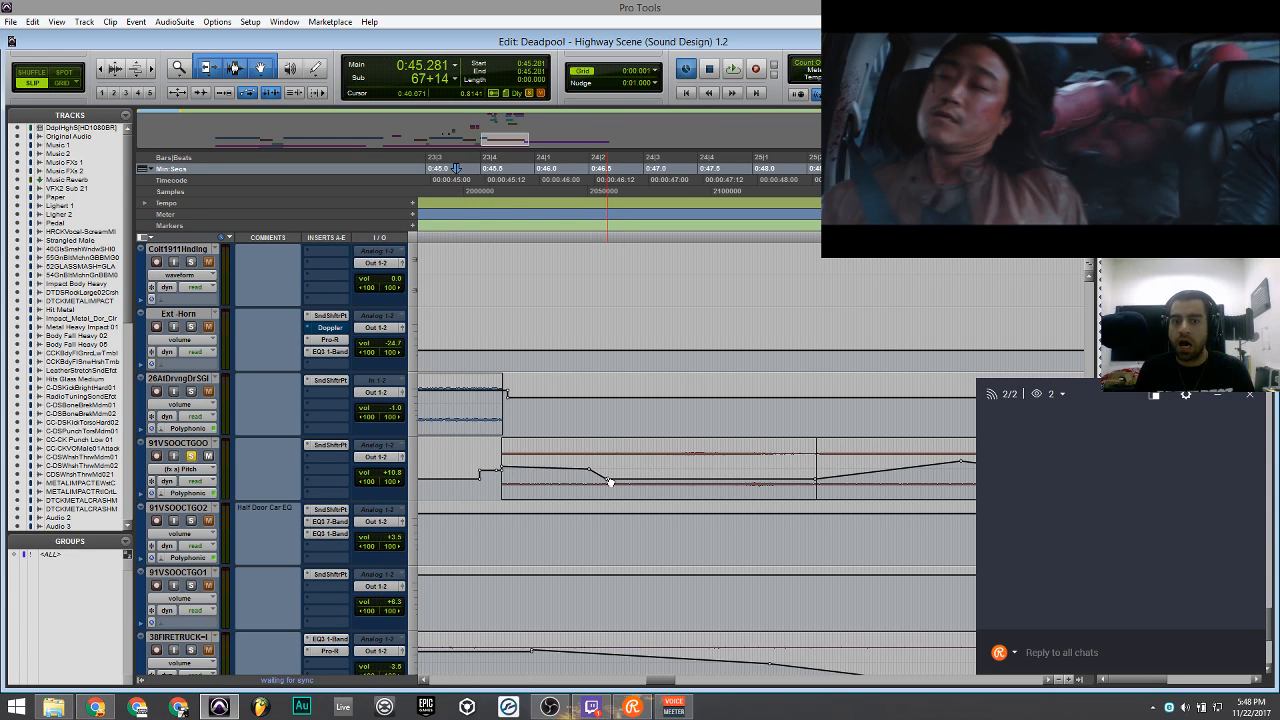
drag(610, 482, 610, 500)
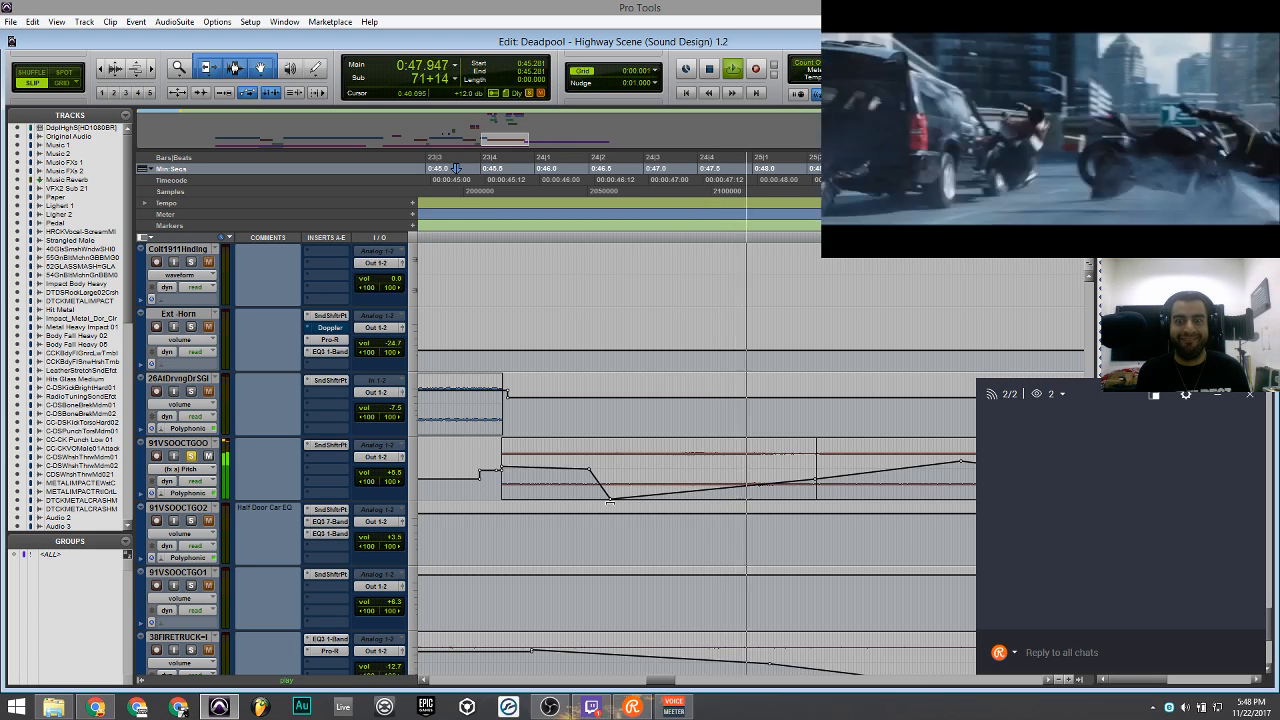
click(456, 168)
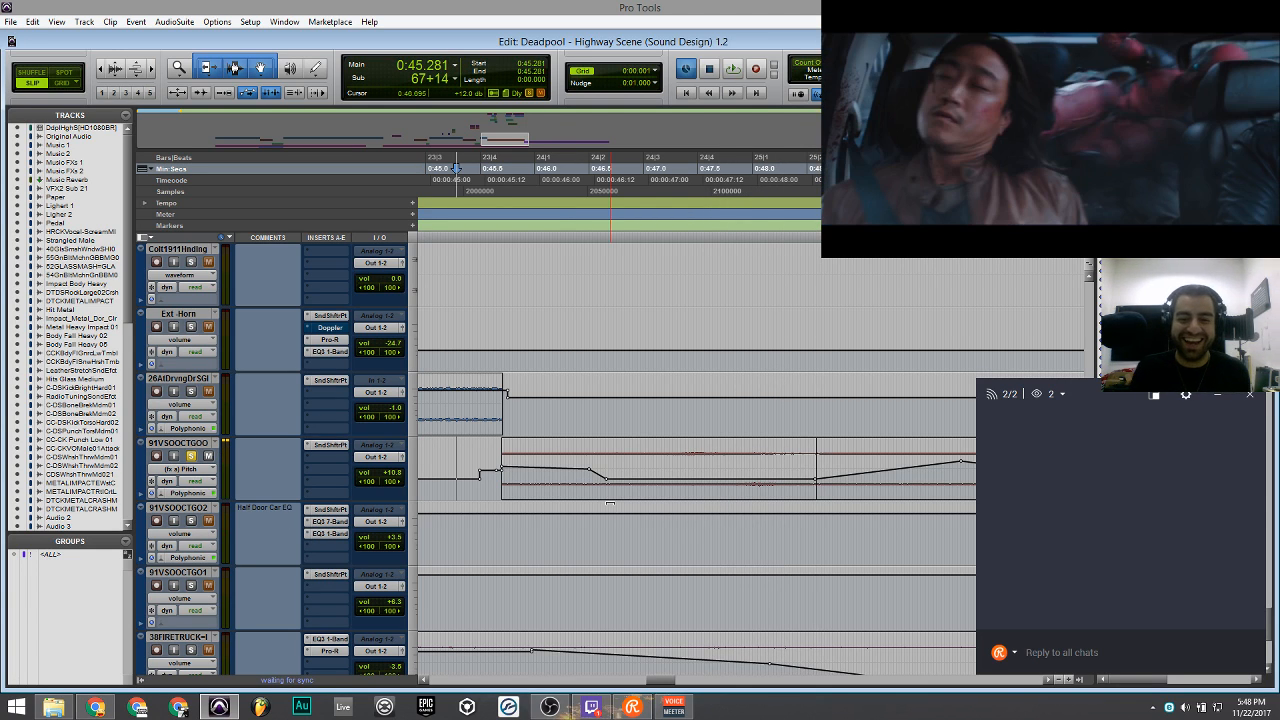
Add the 91VSOOCTGO2 track to the solo and audition the engine transition from 0:50.412.
key(r)
scroll(574, 497, right, 4)
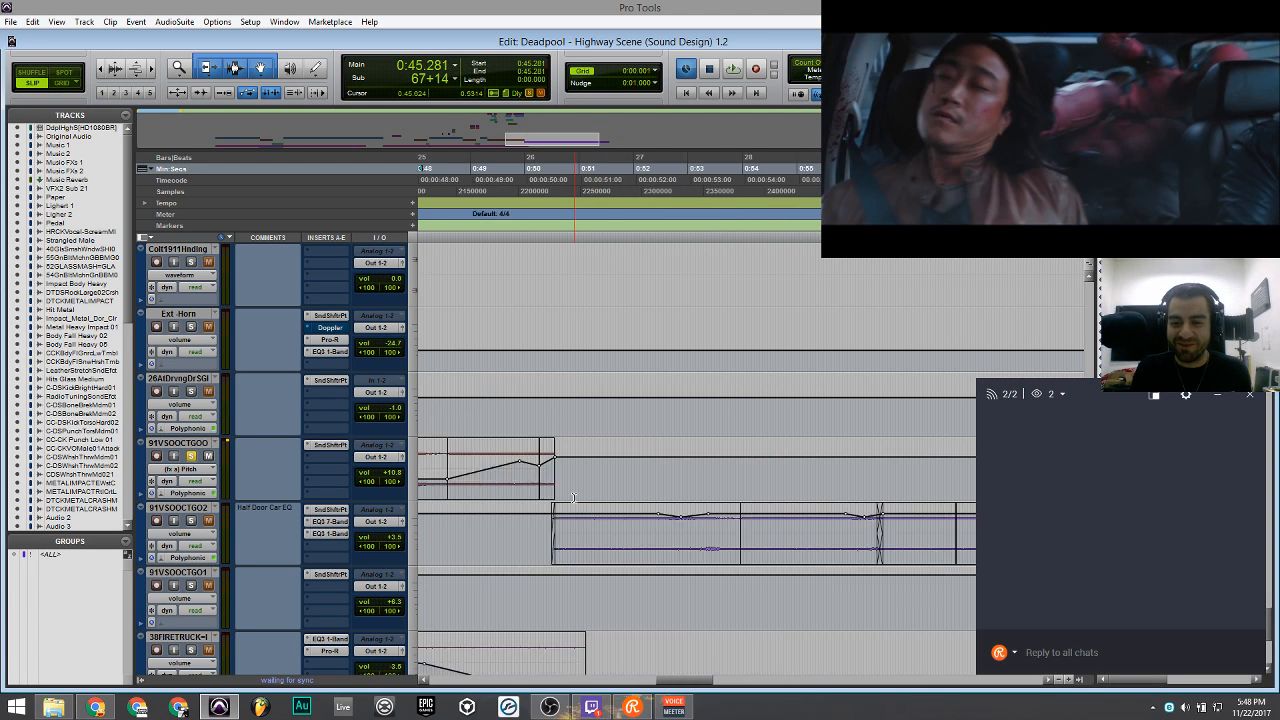
click(451, 517)
key(space)
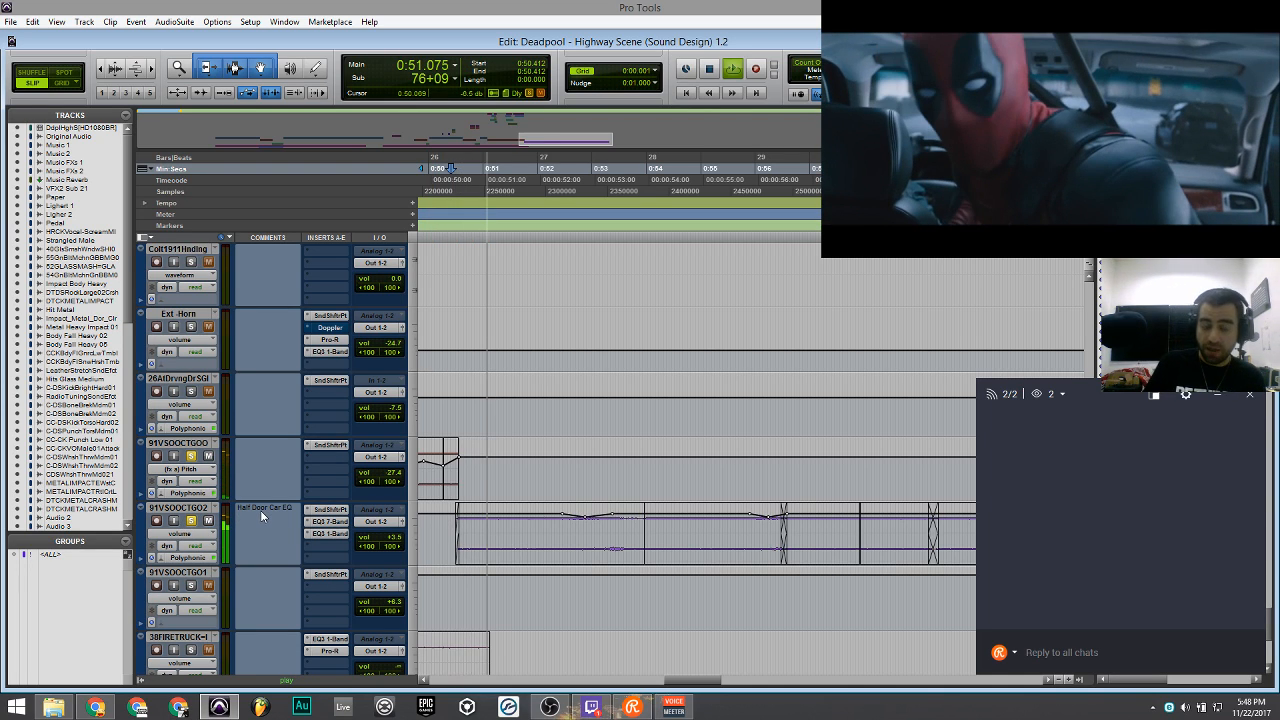
Remove 91VSOOCTGOO from the solo and audition 91VSOOCTGO2 alone from 0:50.289.
key(ctrl+j)
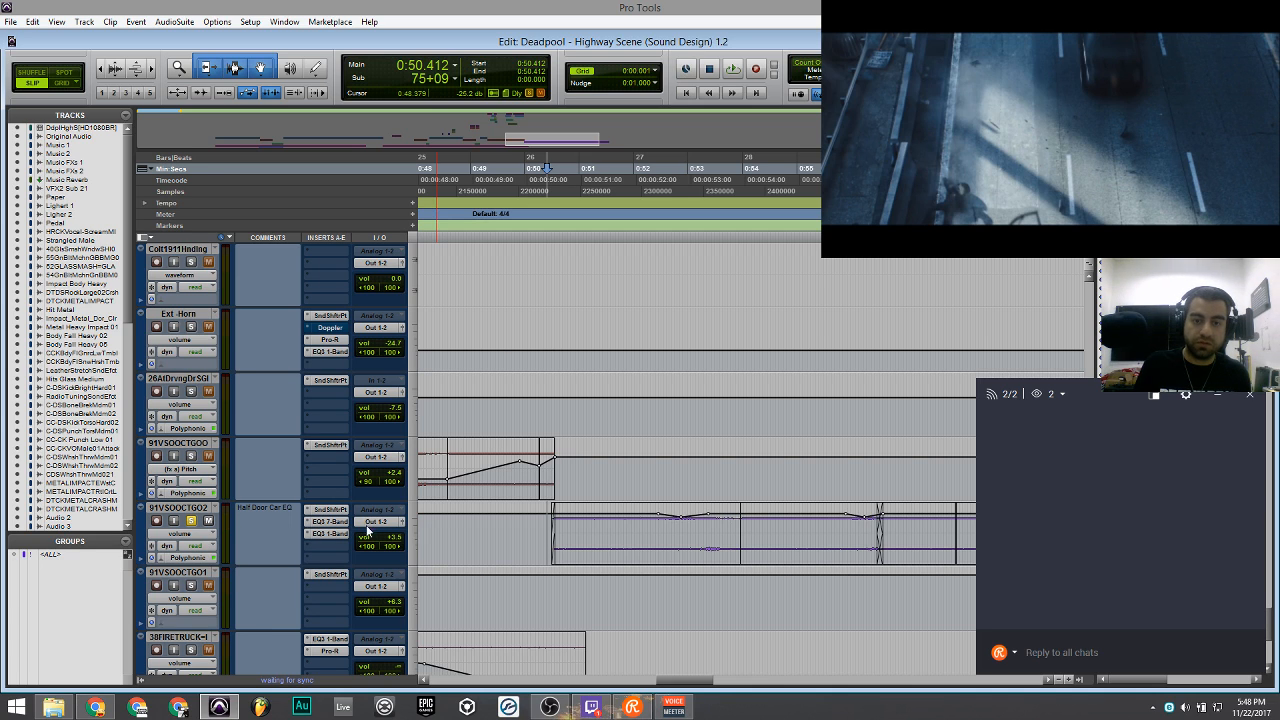
click(540, 538)
key(space)
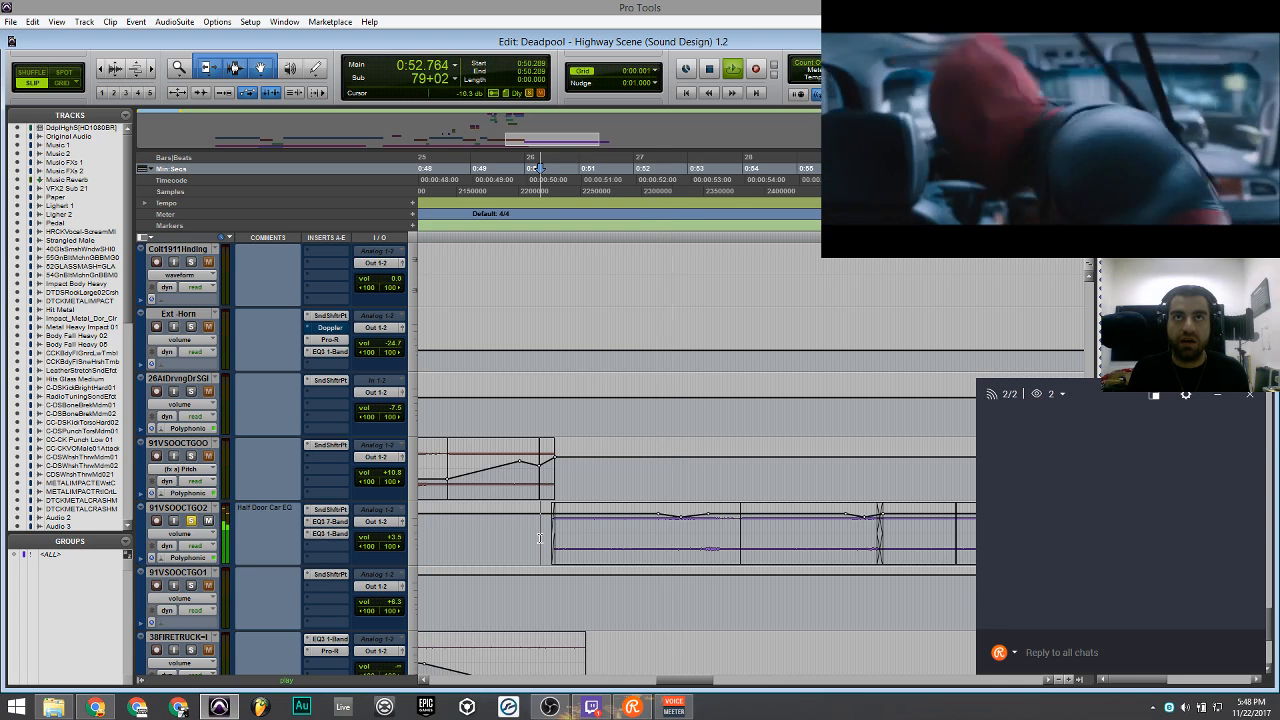
key(space)
Examine the EQ3 7-Band and EQ3 1-Band low-pass settings on the 91VSOOCTGO2 track.
click(330, 521)
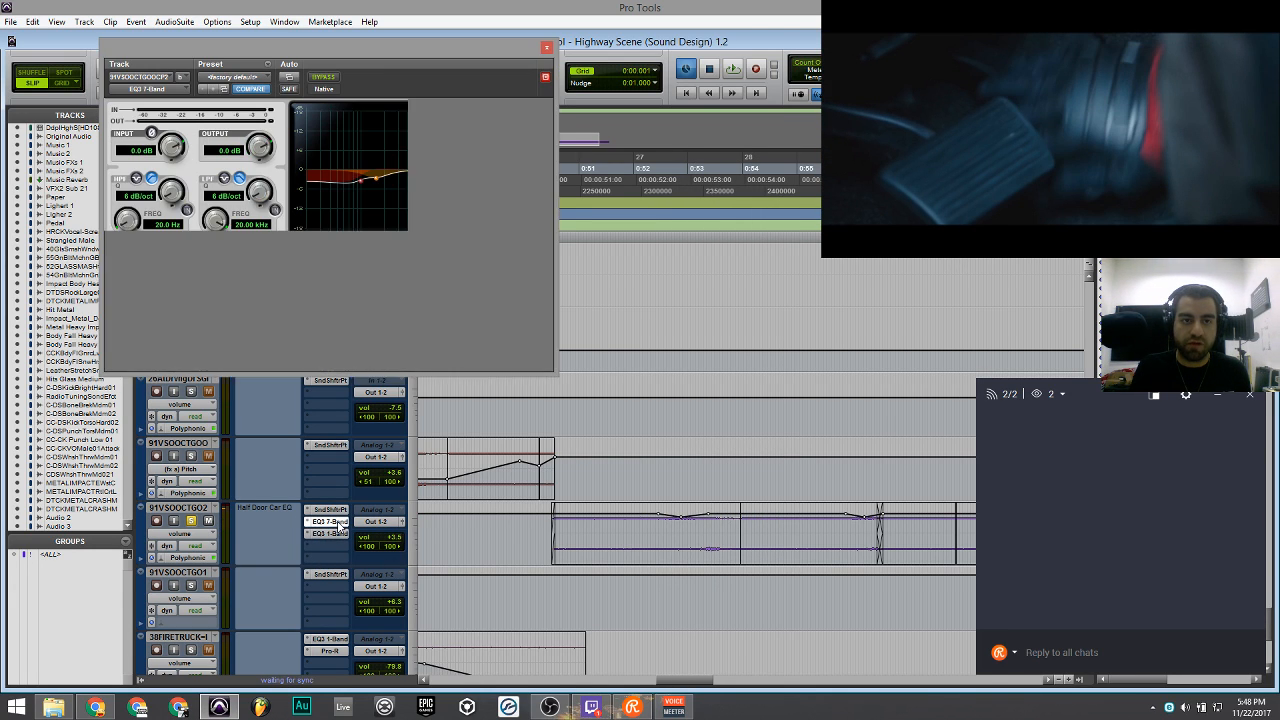
click(338, 533)
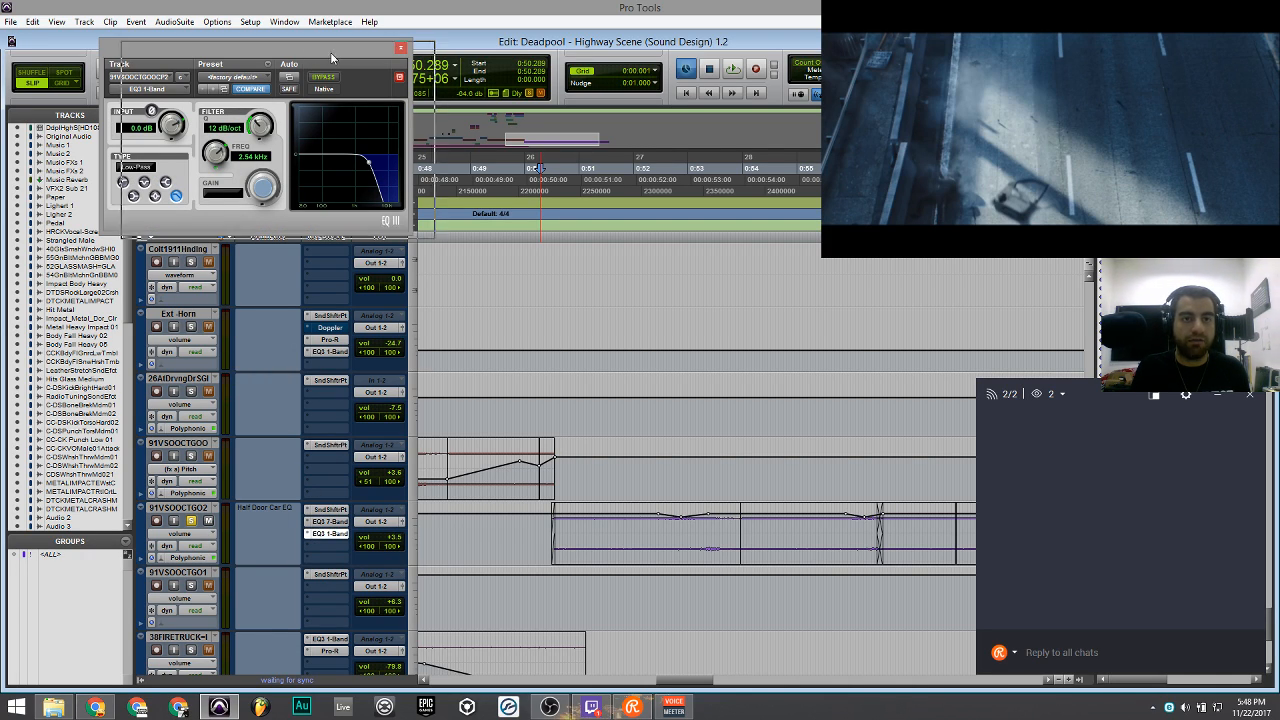
drag(160, 47, 182, 51)
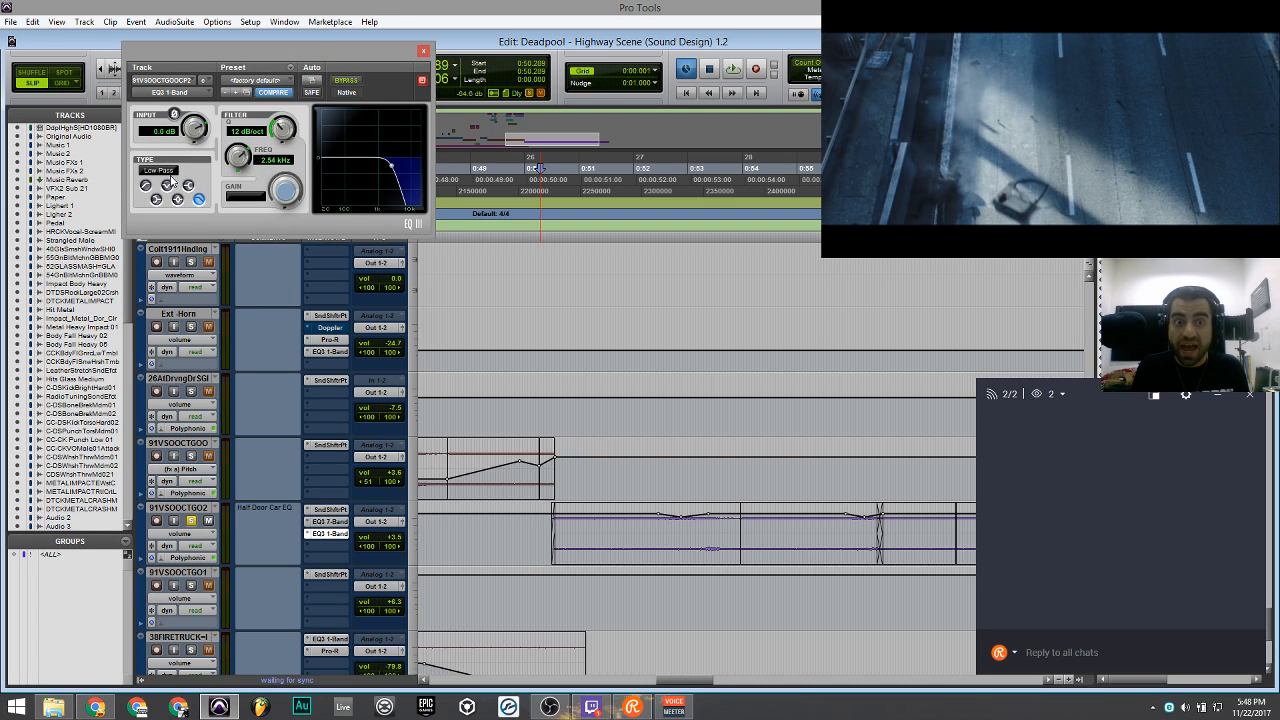
Compare the 91VSOOCTGO2 engine with both EQ3 inserts bypassed and re-enabled, keeping the 7-Band EQ window open.
click(330, 521)
mouse_move(453, 55)
mouse_down()
mouse_move(434, 53)
mouse_move(448, 51)
mouse_up()
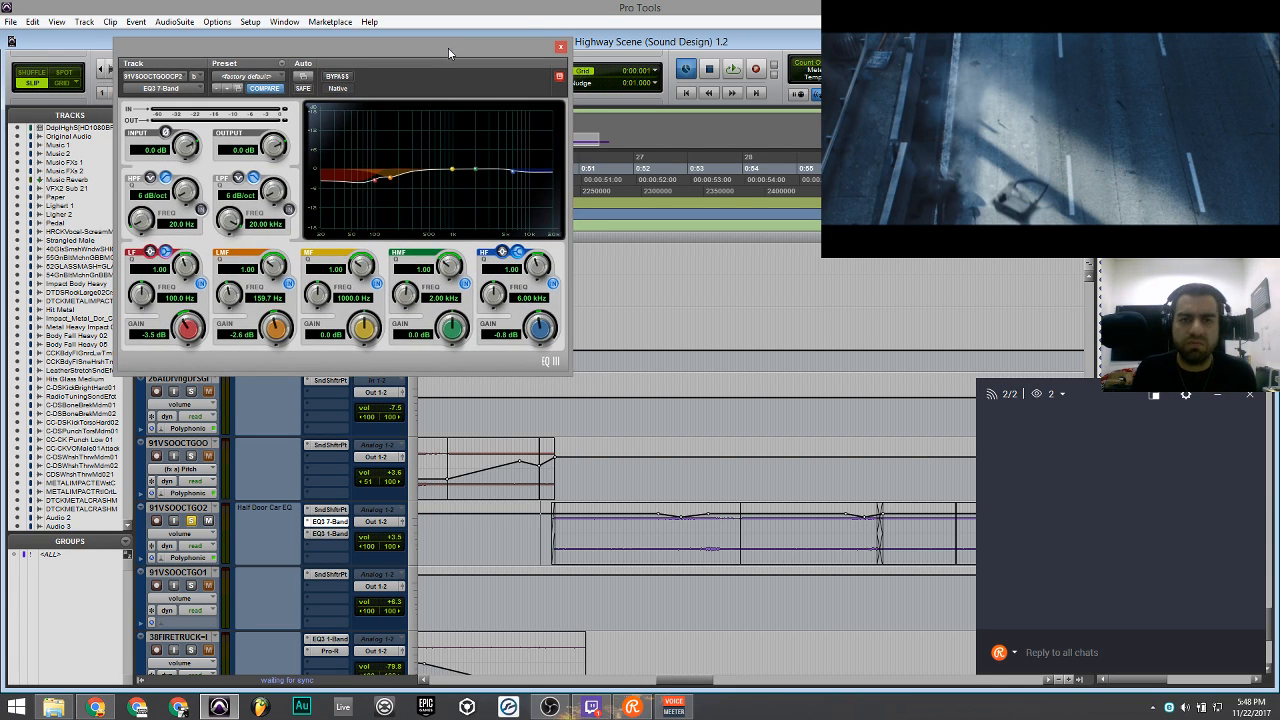
ctrl+click(325, 521)
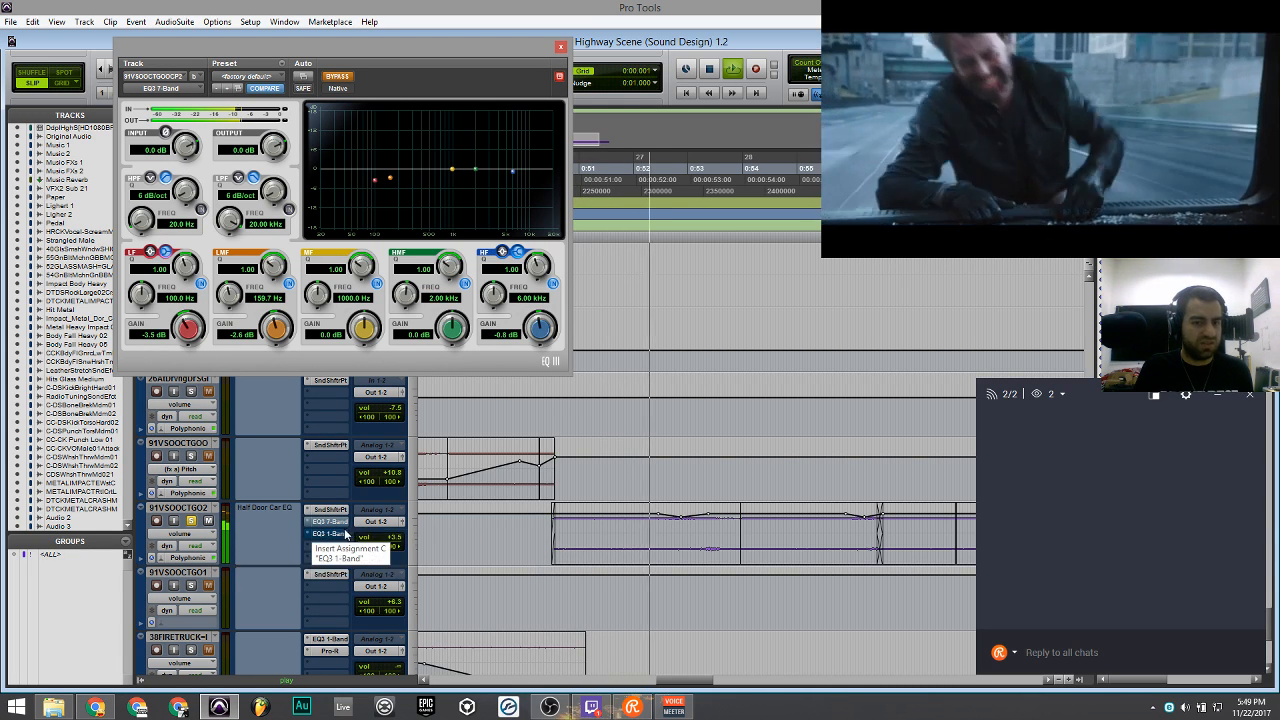
ctrl+click(328, 521)
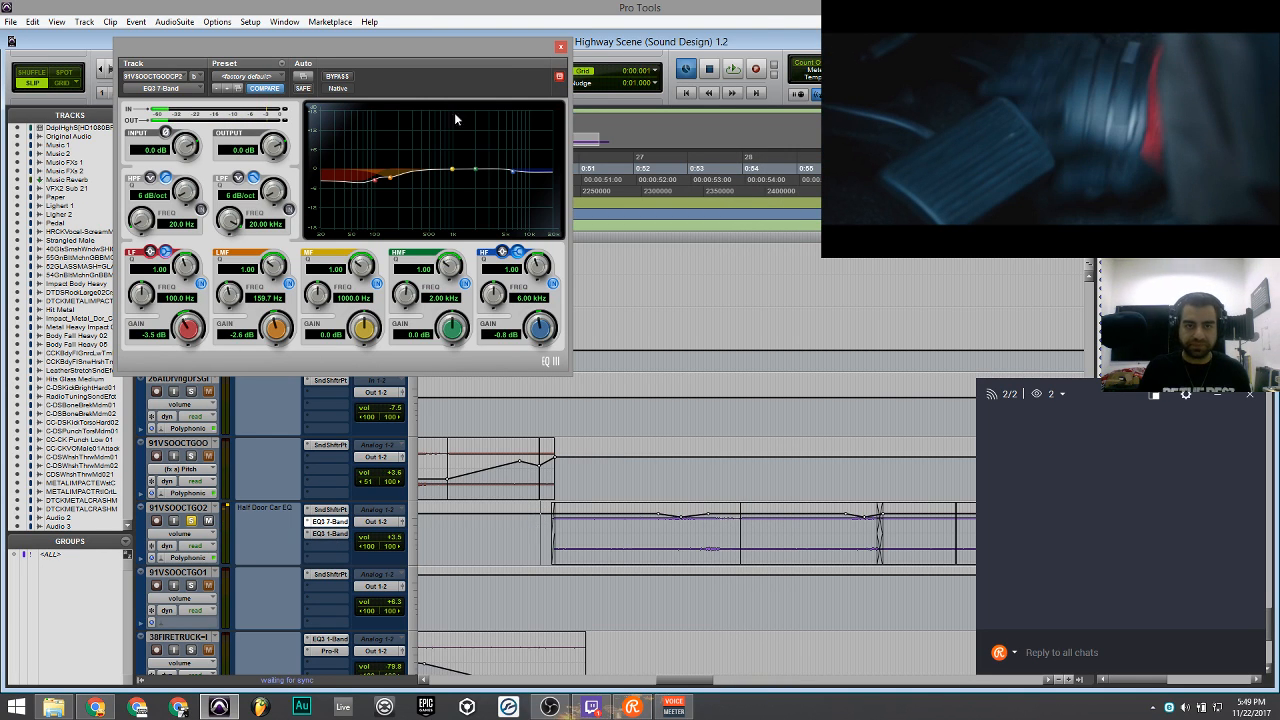
Close the EQ3 7-Band window and look over the session's tracks, from the impact layers to the music and fight effects.
click(560, 46)
key(ctrl+bracketleft)
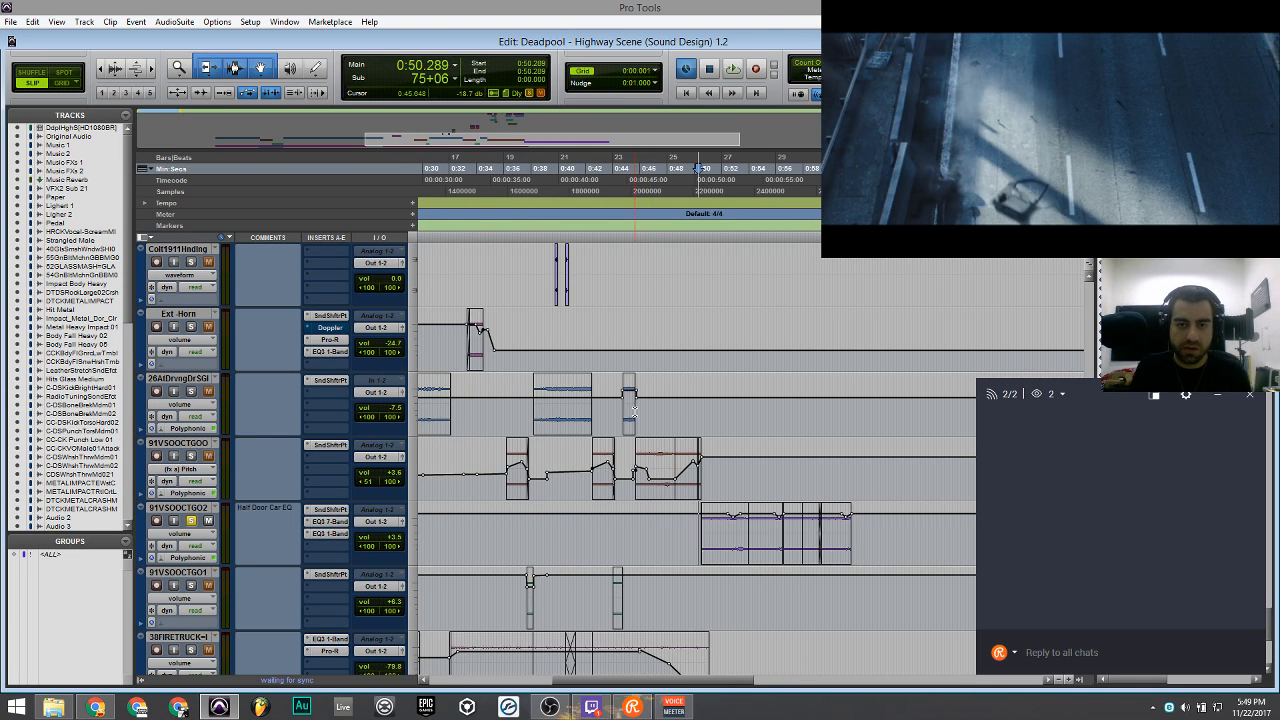
key(ctrl+bracketleft)
scroll(632, 413, up, 5)
scroll(632, 413, up, 10)
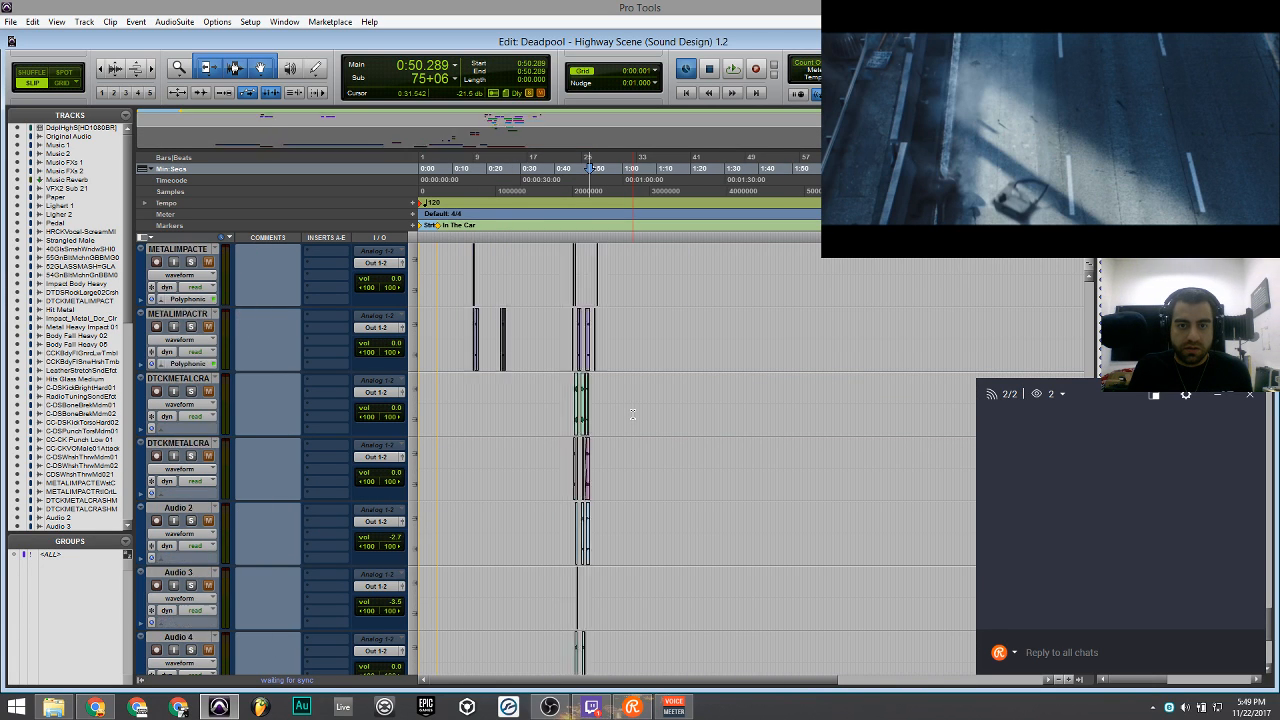
scroll(632, 413, up, 10)
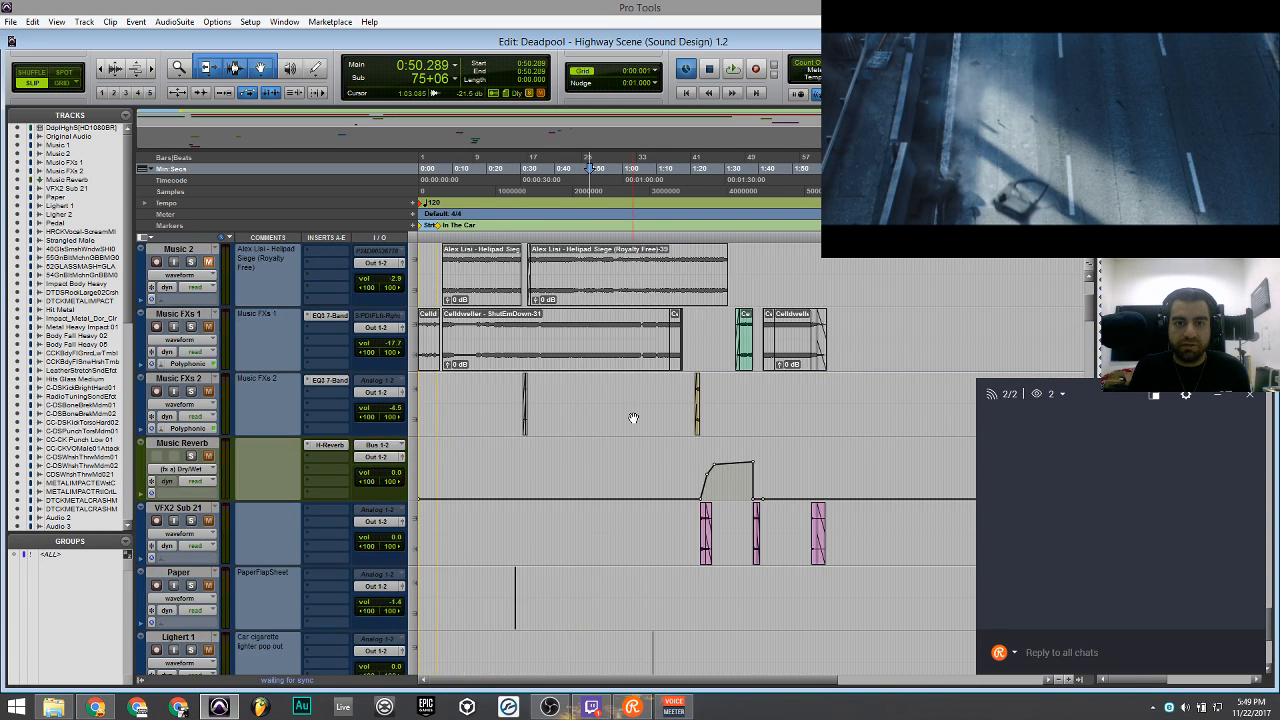
key(ctrl+bracketright)
key(ctrl+bracketright)
scroll(630, 397, left, 10)
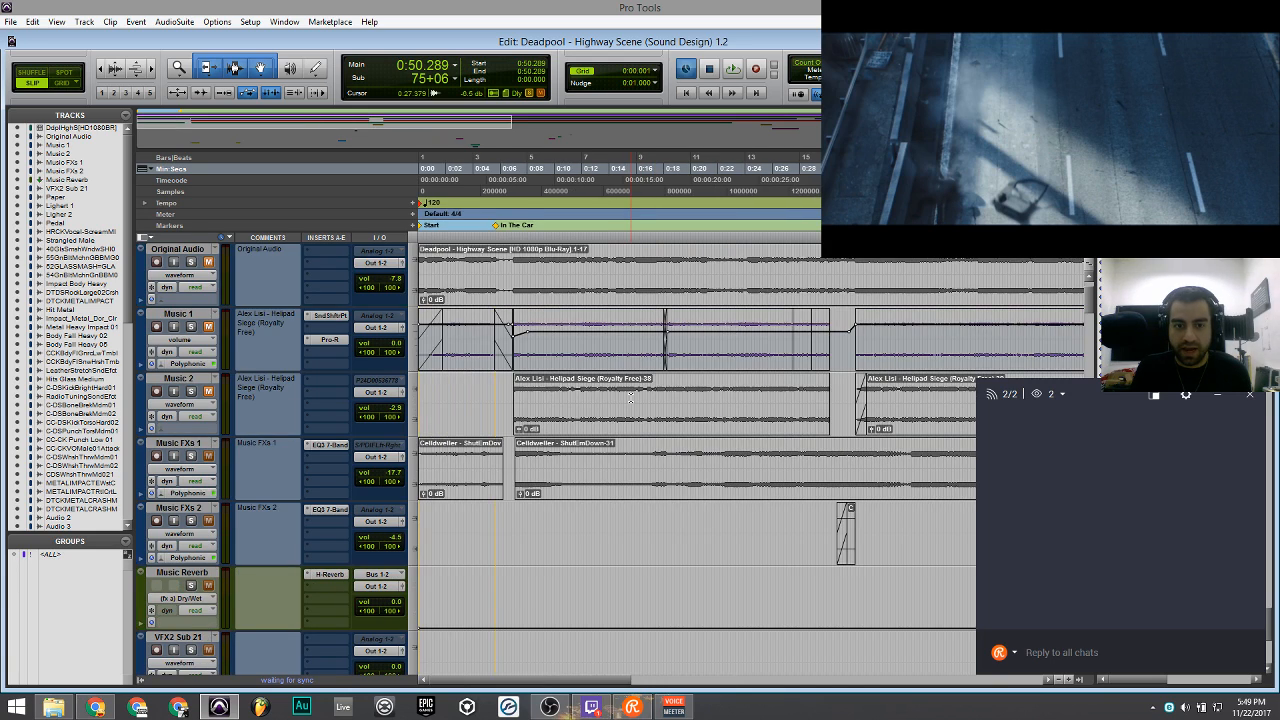
scroll(508, 471, down, 10)
scroll(508, 478, down, 5)
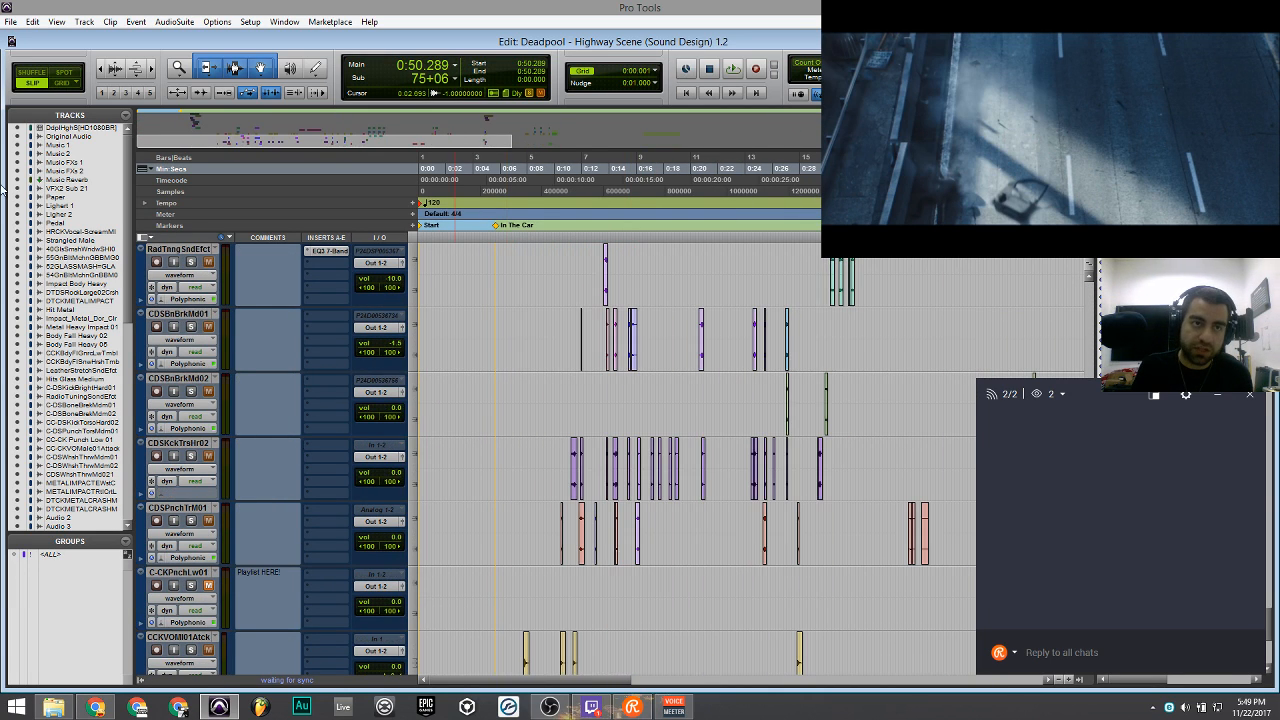
Show track numbers, read the number of the last track, and hide the numbering again.
click(57, 21)
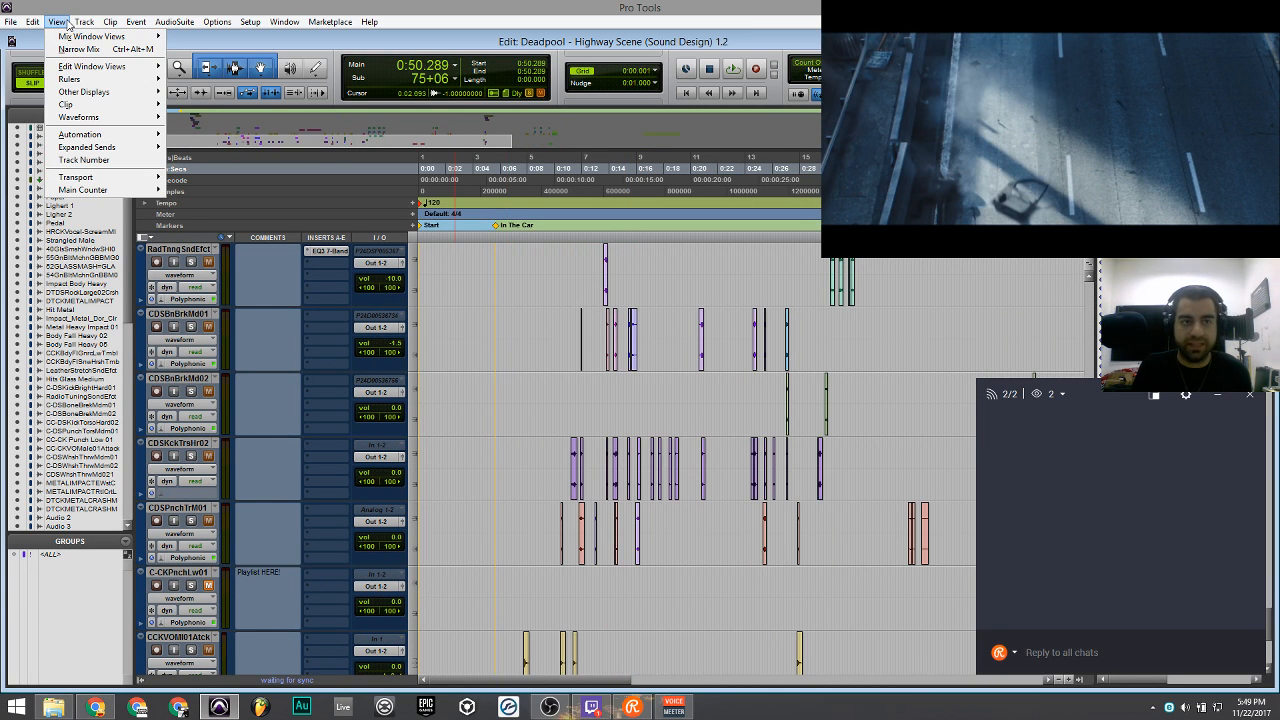
click(83, 160)
scroll(370, 383, down, 5)
scroll(370, 383, down, 12)
scroll(379, 403, down, 8)
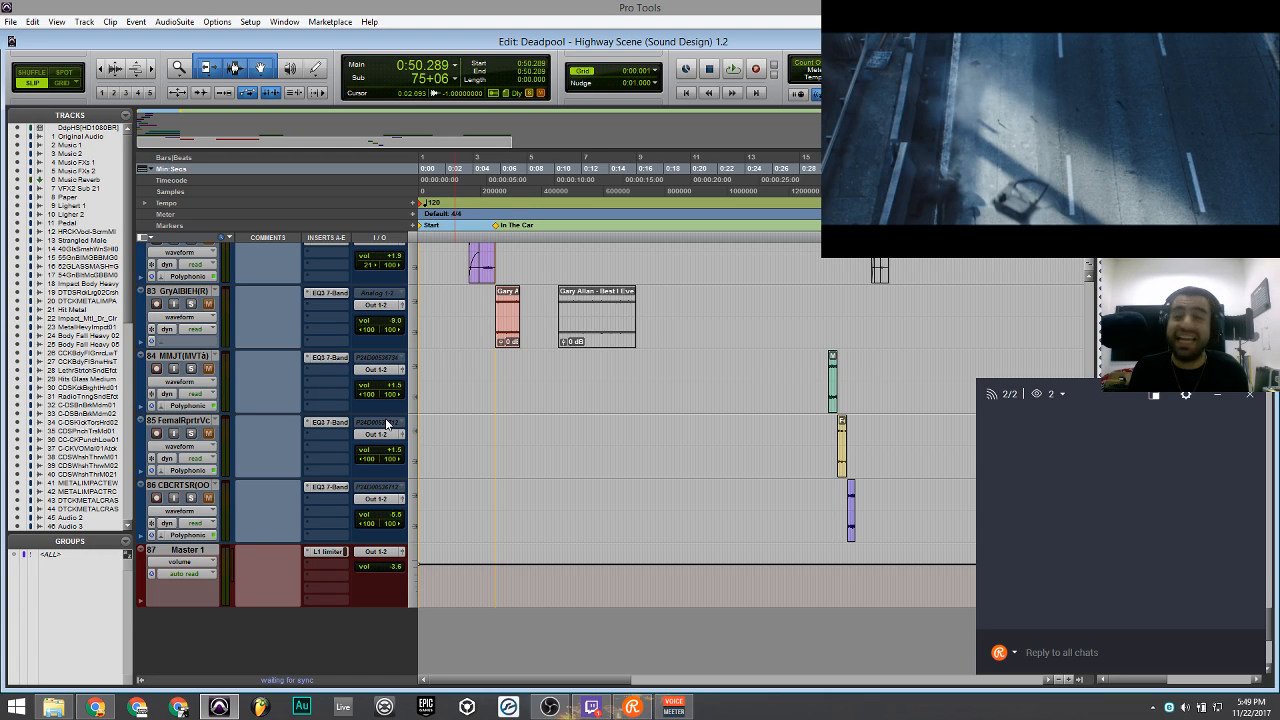
click(84, 22)
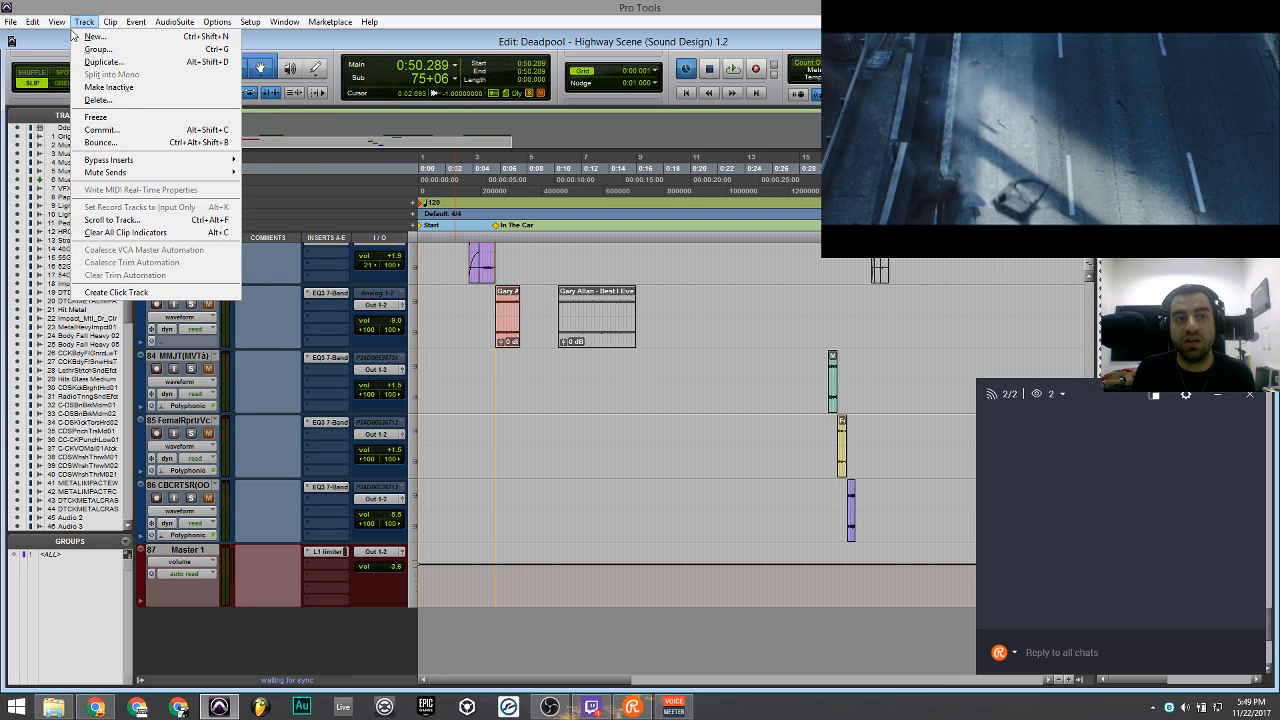
click(84, 160)
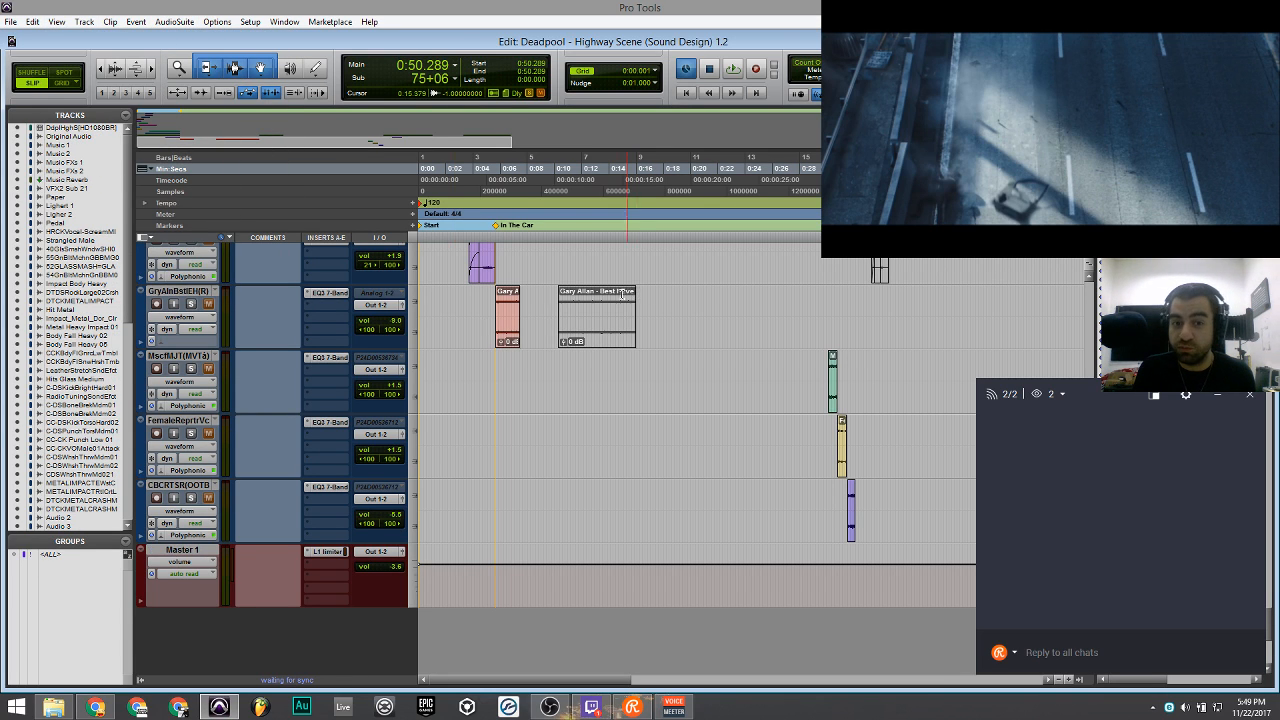
Examine the vehicle, gun, whoosh, metal impact, body fall and car interior tracks to review how the effects are organised.
scroll(627, 294, up, 3)
scroll(613, 294, right, 3)
scroll(613, 294, down, 10)
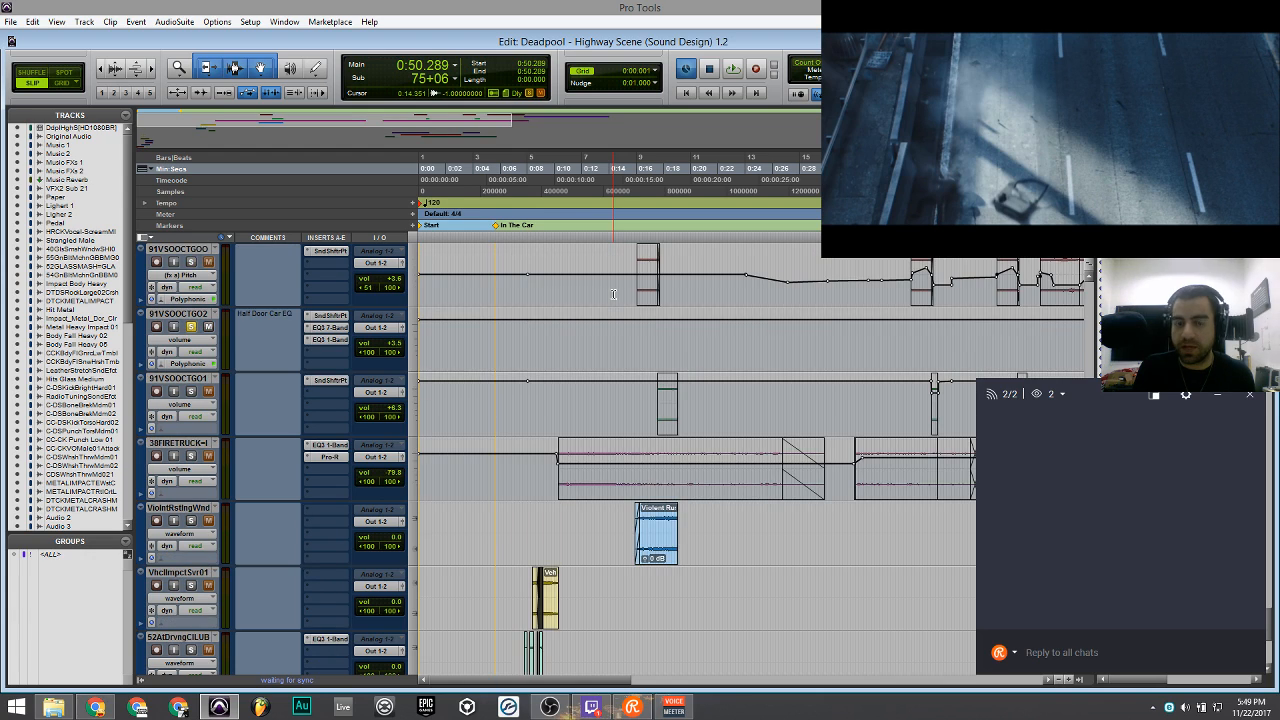
scroll(600, 300, down, 5)
scroll(590, 305, left, 5)
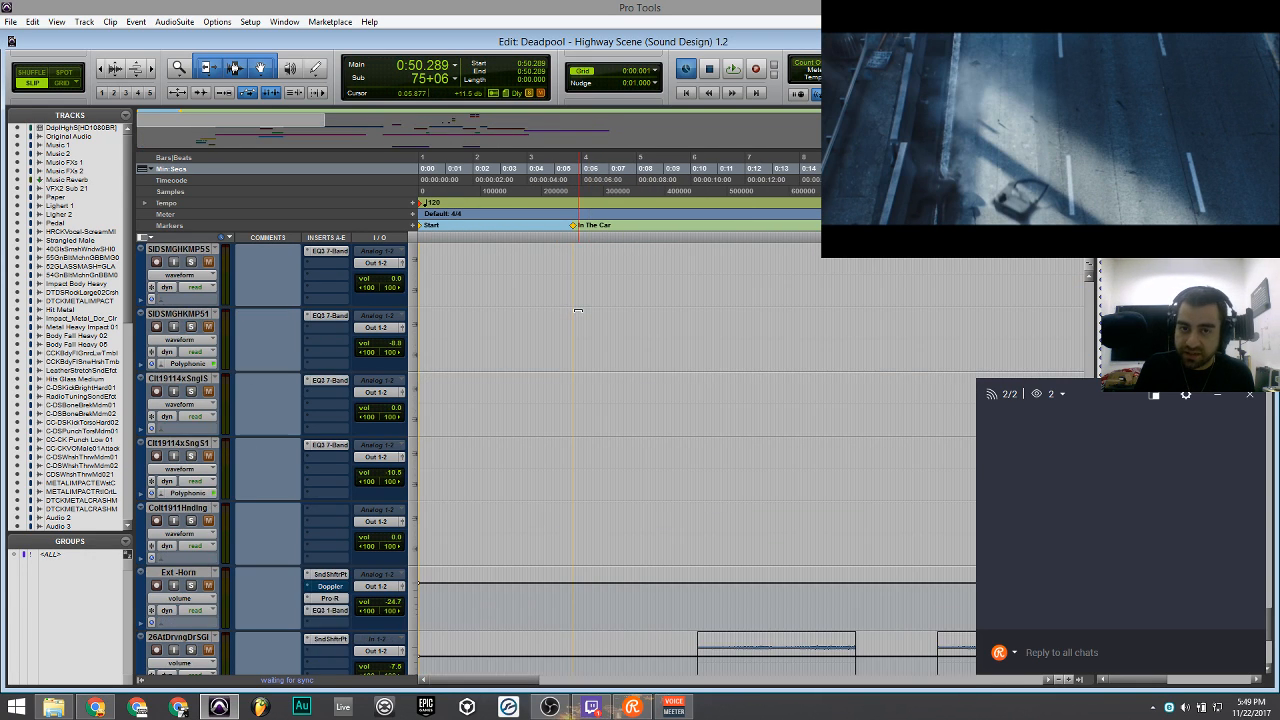
scroll(578, 311, down, 7)
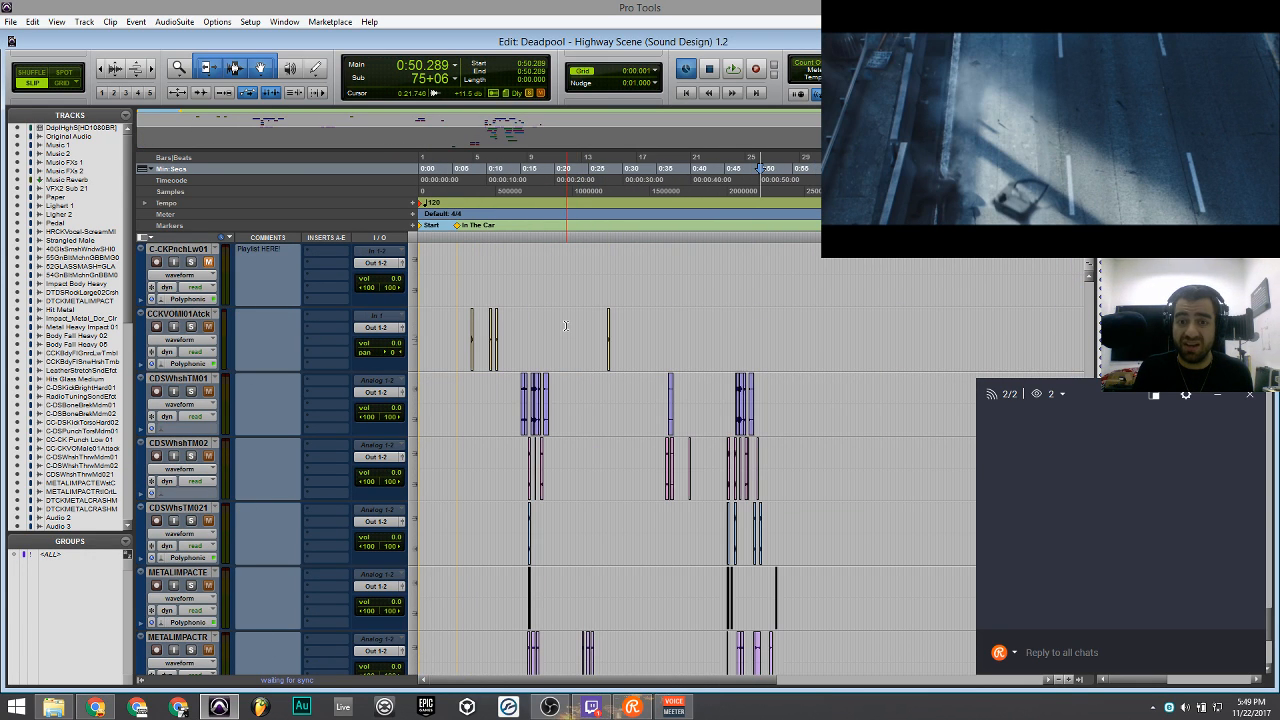
scroll(565, 327, up, 10)
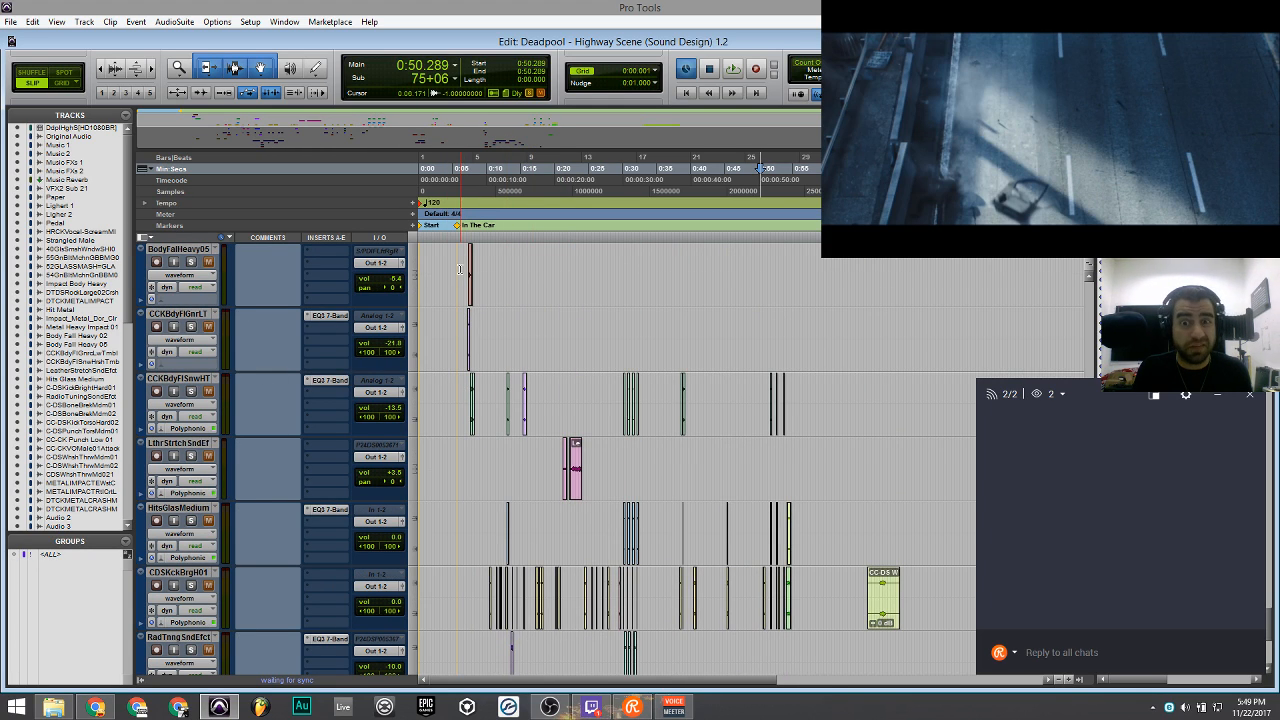
scroll(460, 269, up, 5)
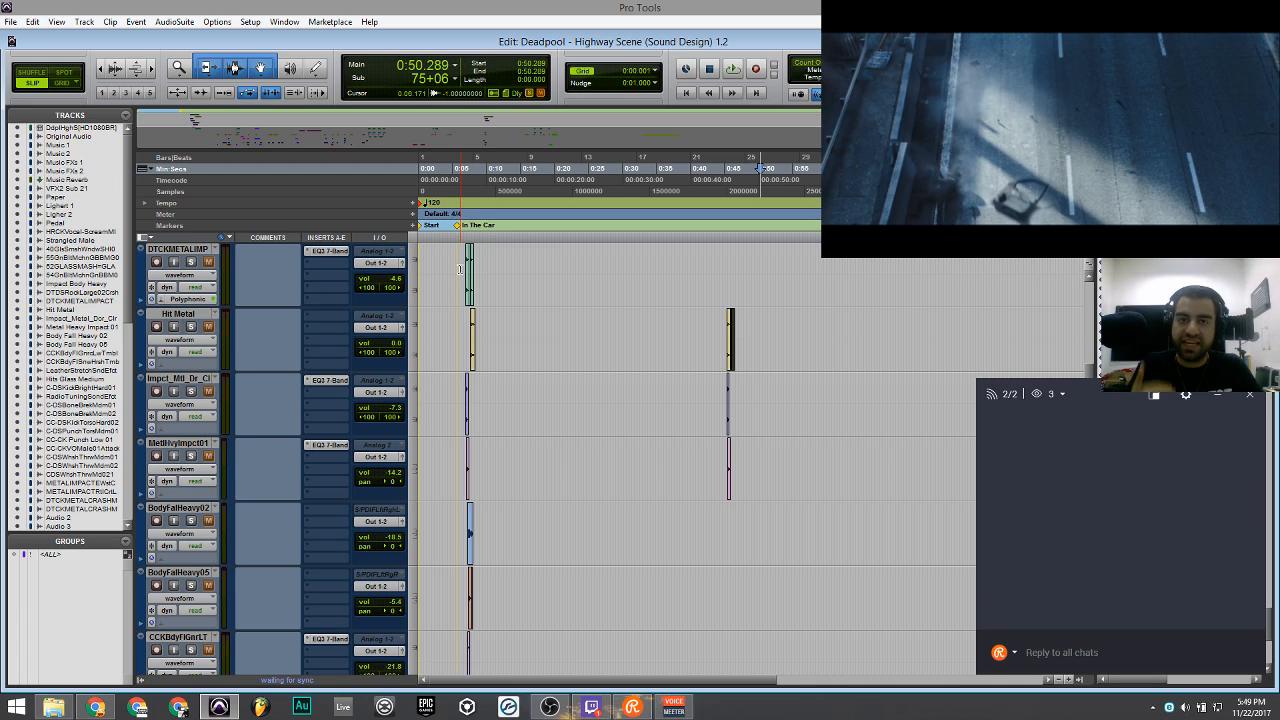
scroll(462, 270, up, 1)
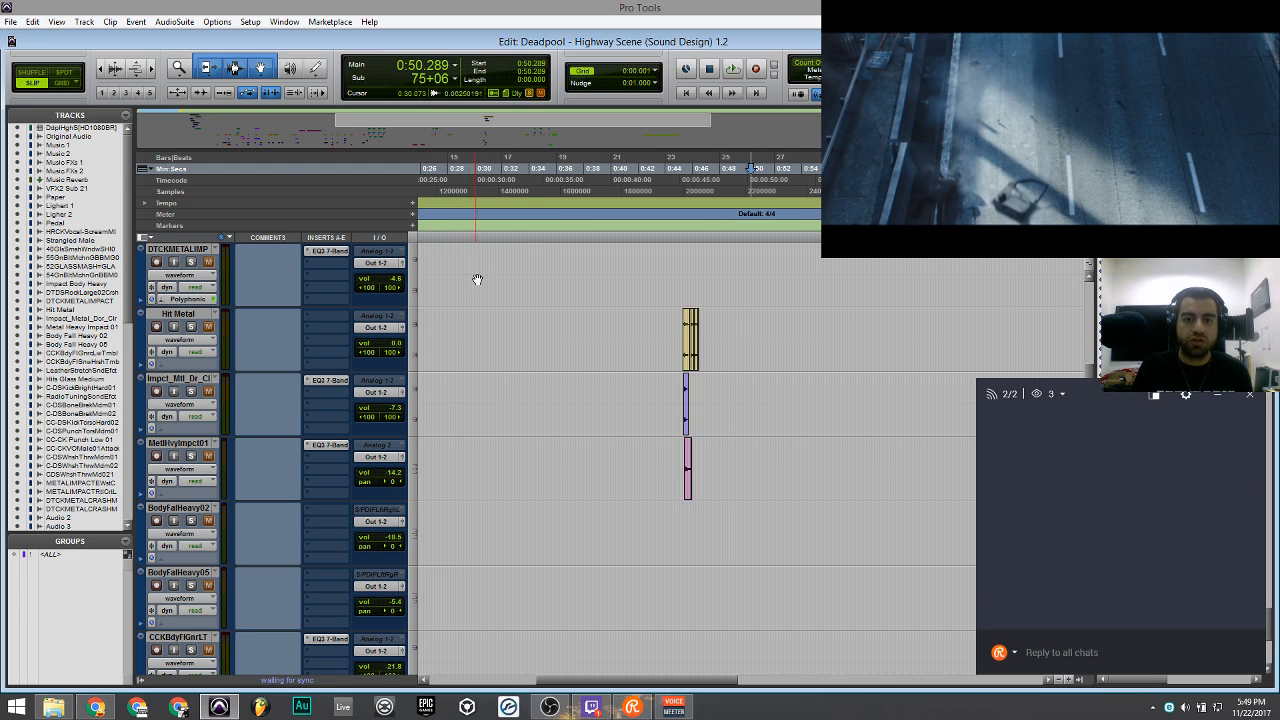
scroll(477, 276, left, 2)
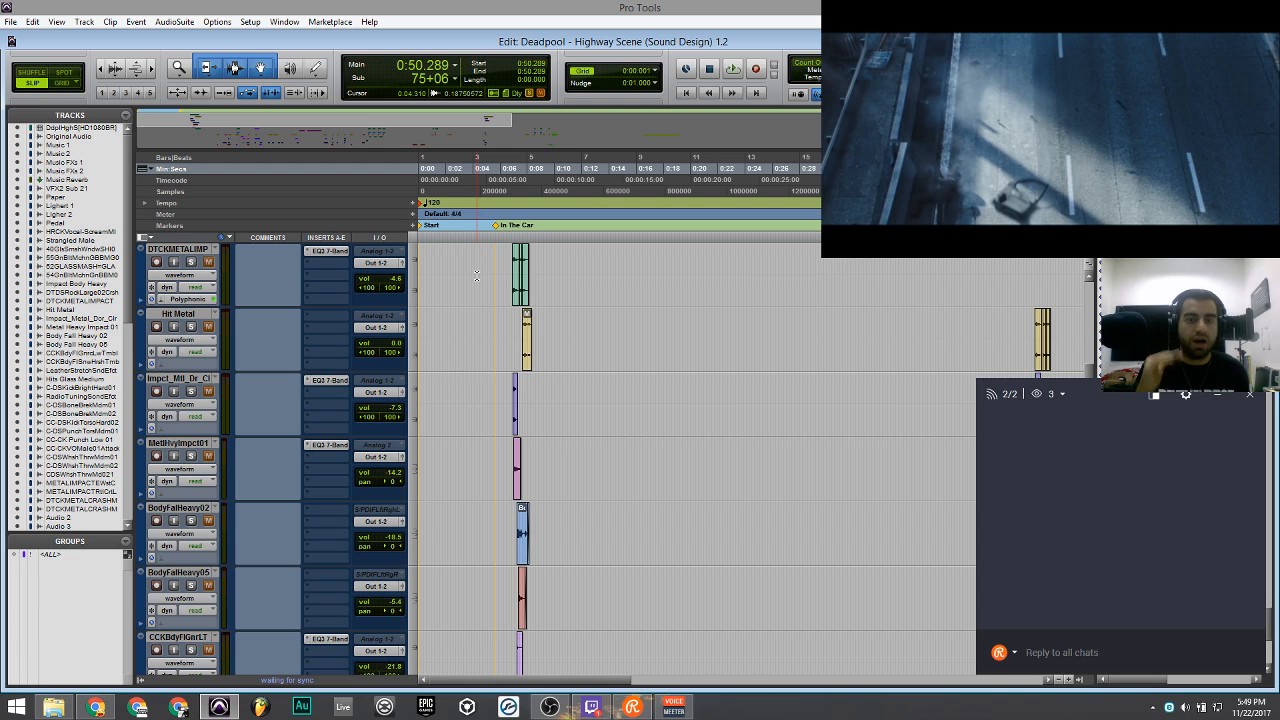
scroll(497, 309, up, 10)
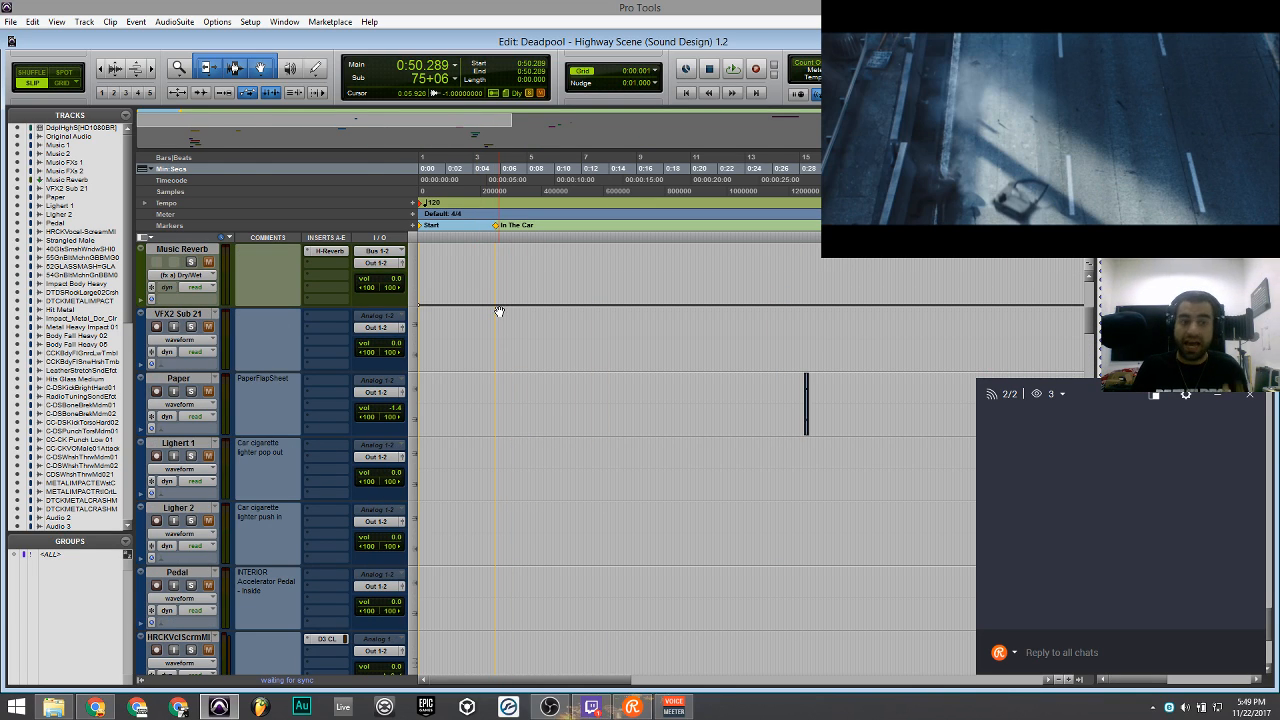
scroll(499, 312, down, 2)
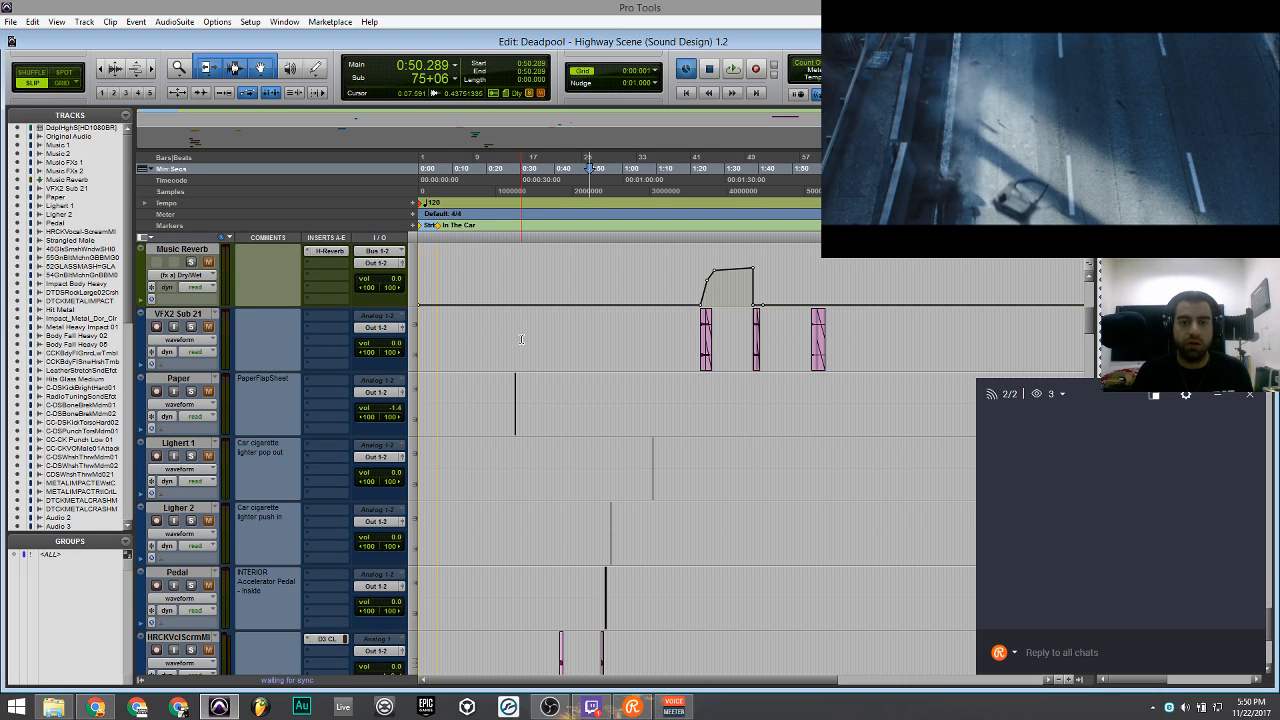
Look over the video and music tracks and place the edit cursor at 0:03.820 on Music 2.
key(ctrl+bracketleft)
scroll(510, 360, up, 10)
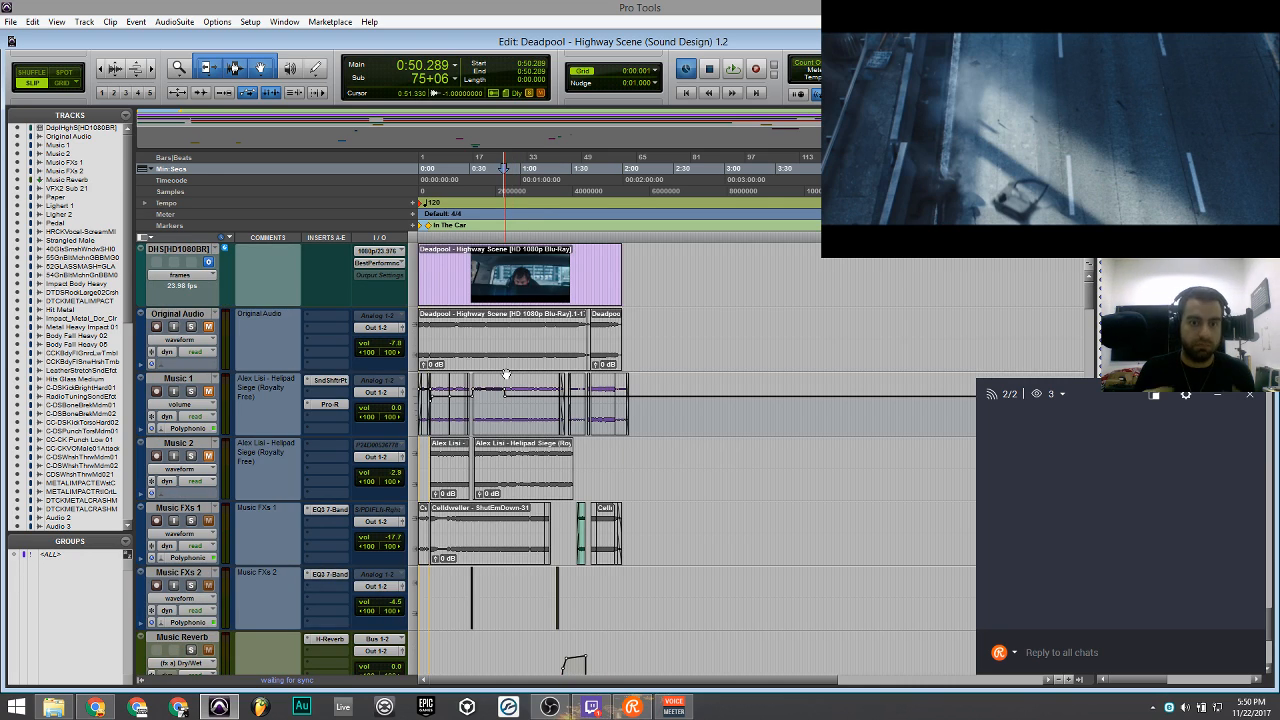
key(ctrl+bracketright)
key(ctrl+bracketright)
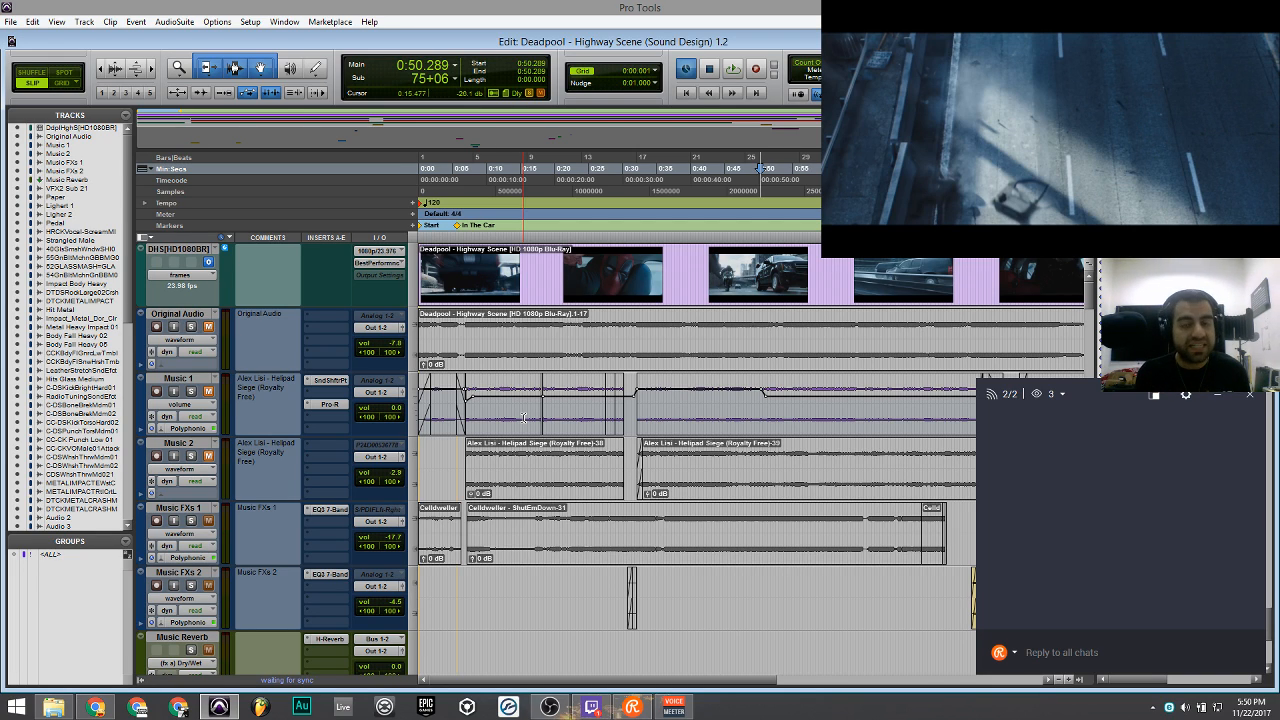
key(ctrl+bracketright)
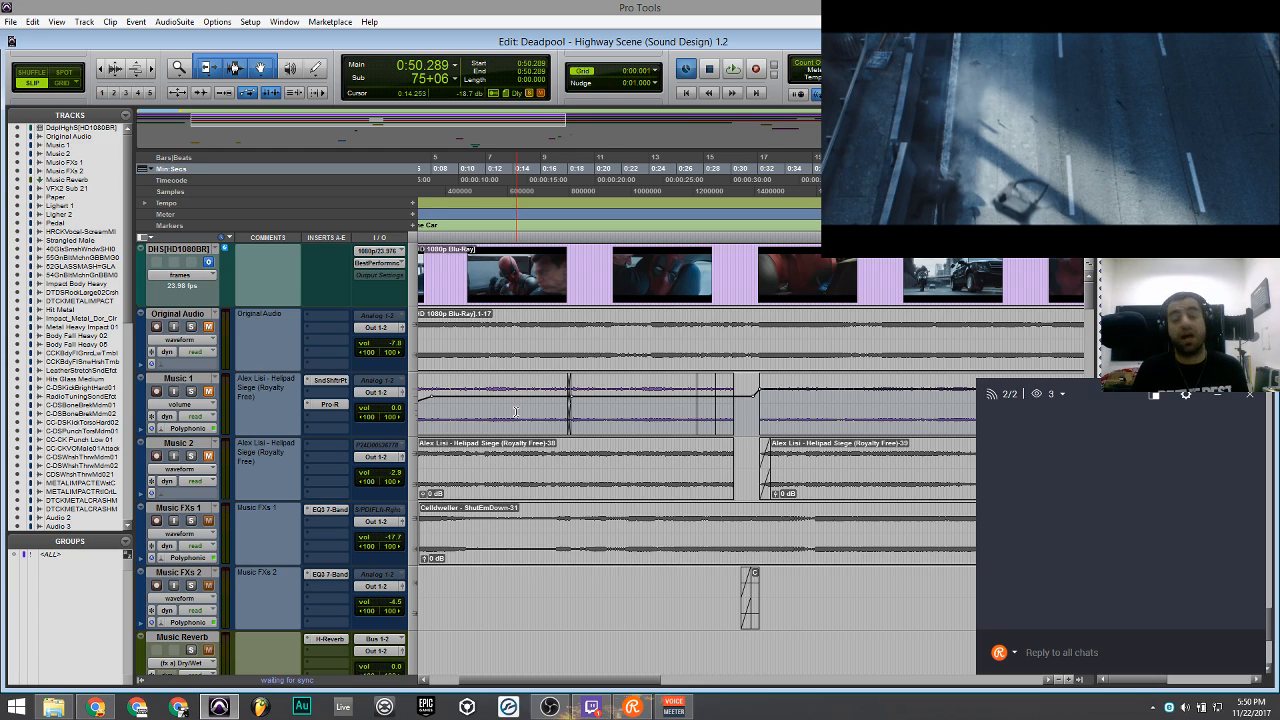
key(ctrl+bracketleft)
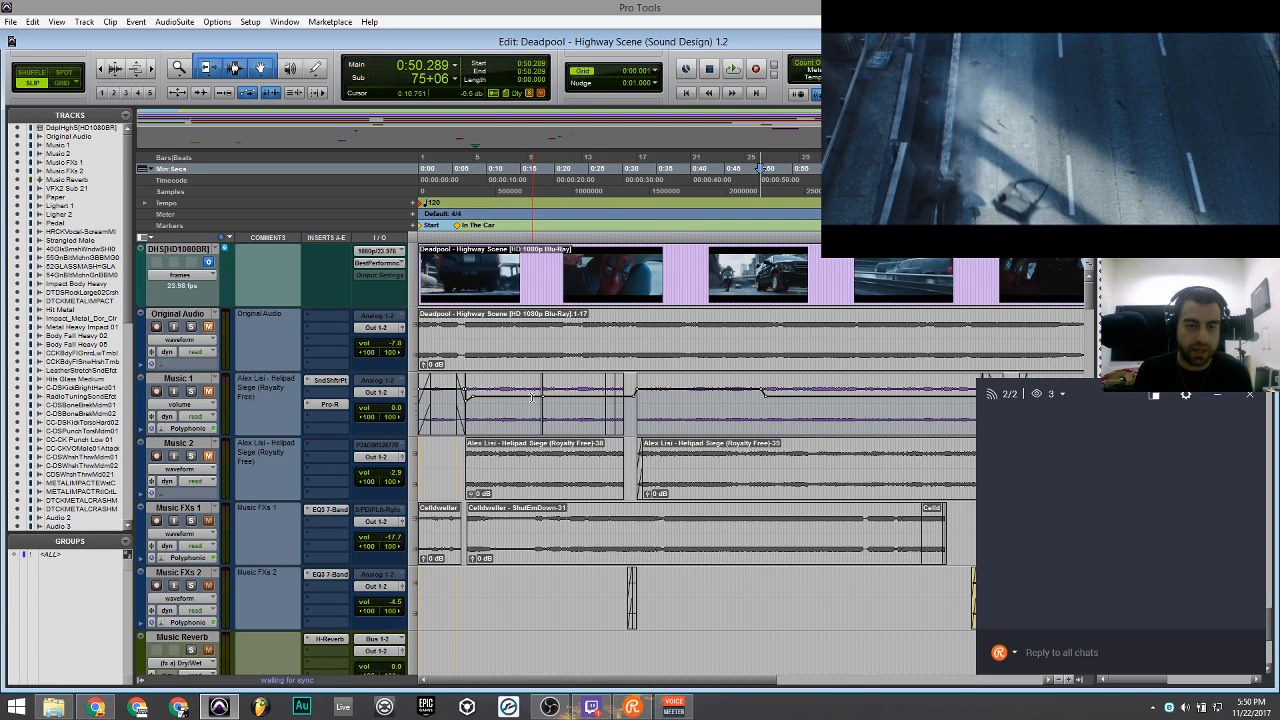
click(480, 420)
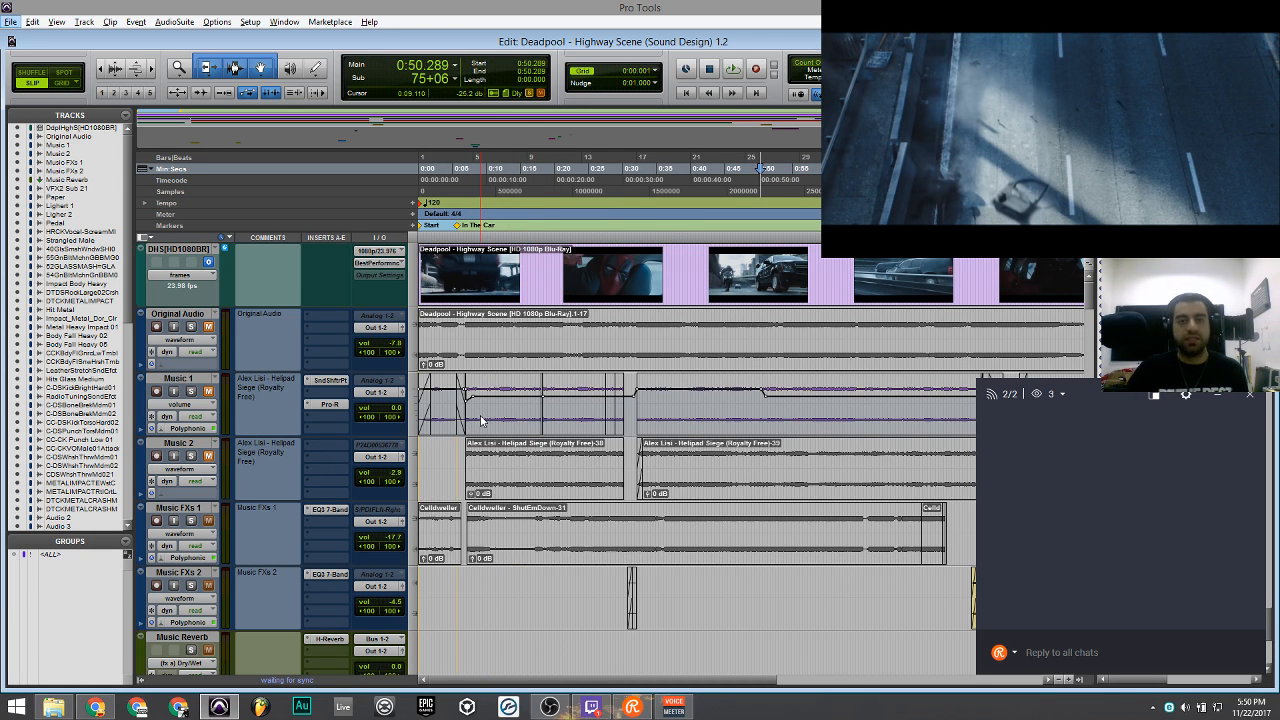
click(443, 458)
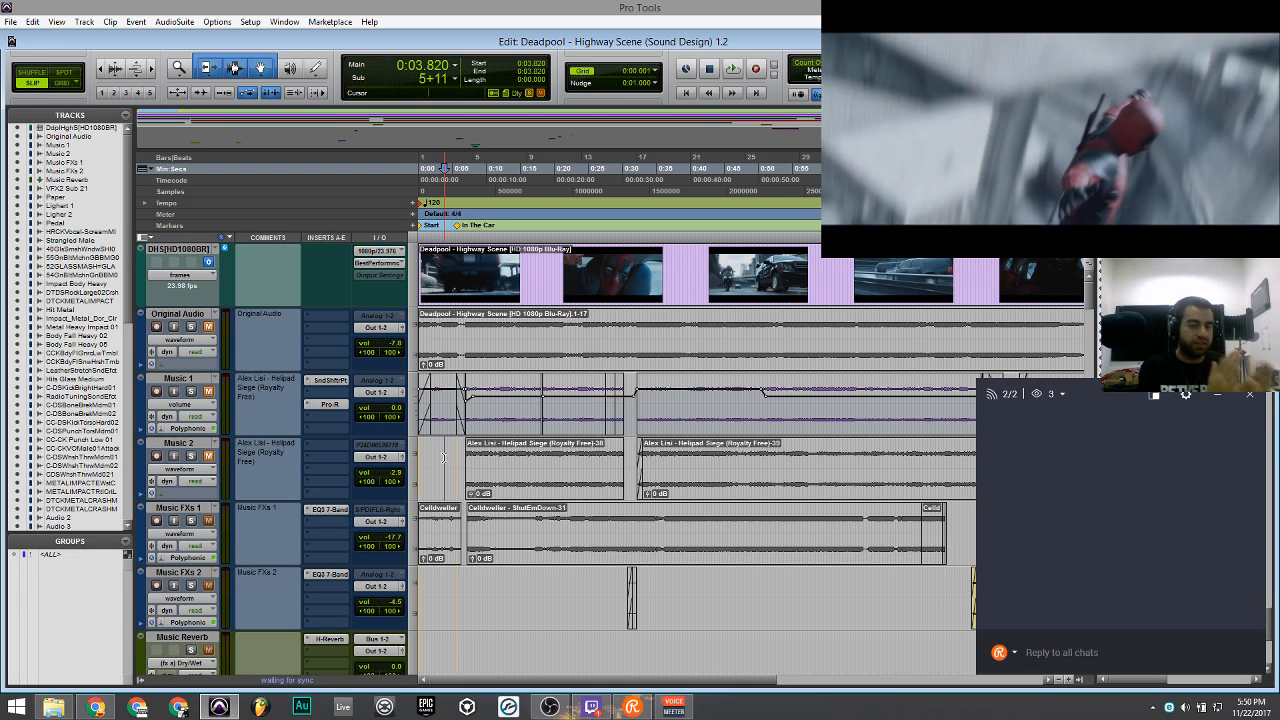
key(ctrl+])
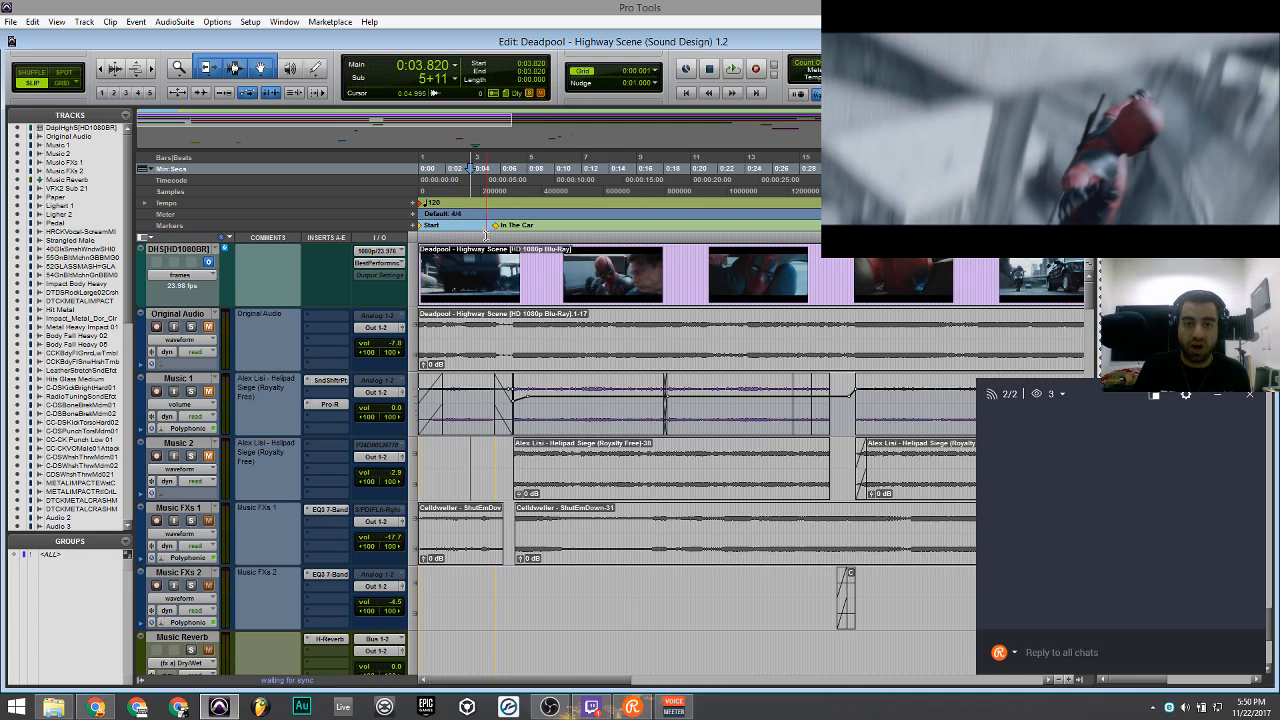
key(ctrl+])
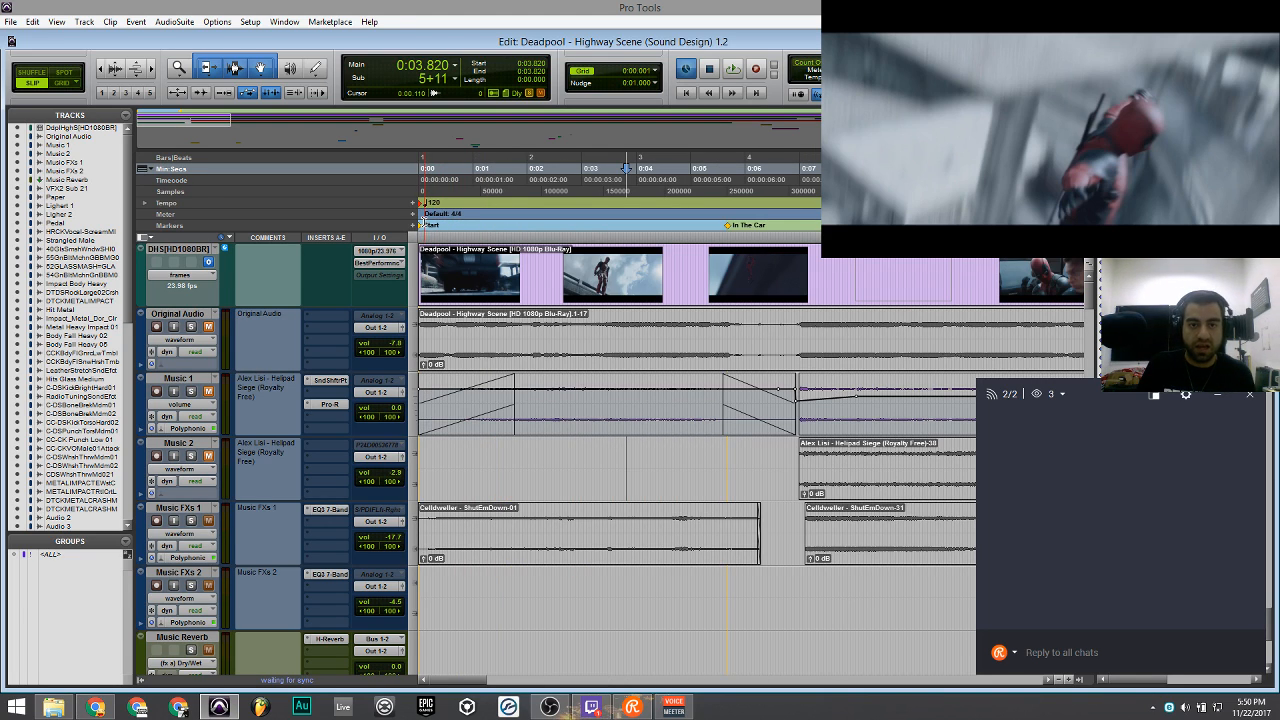
Jump to the Start and In The Car markers and check both in the Memory Locations list.
click(423, 228)
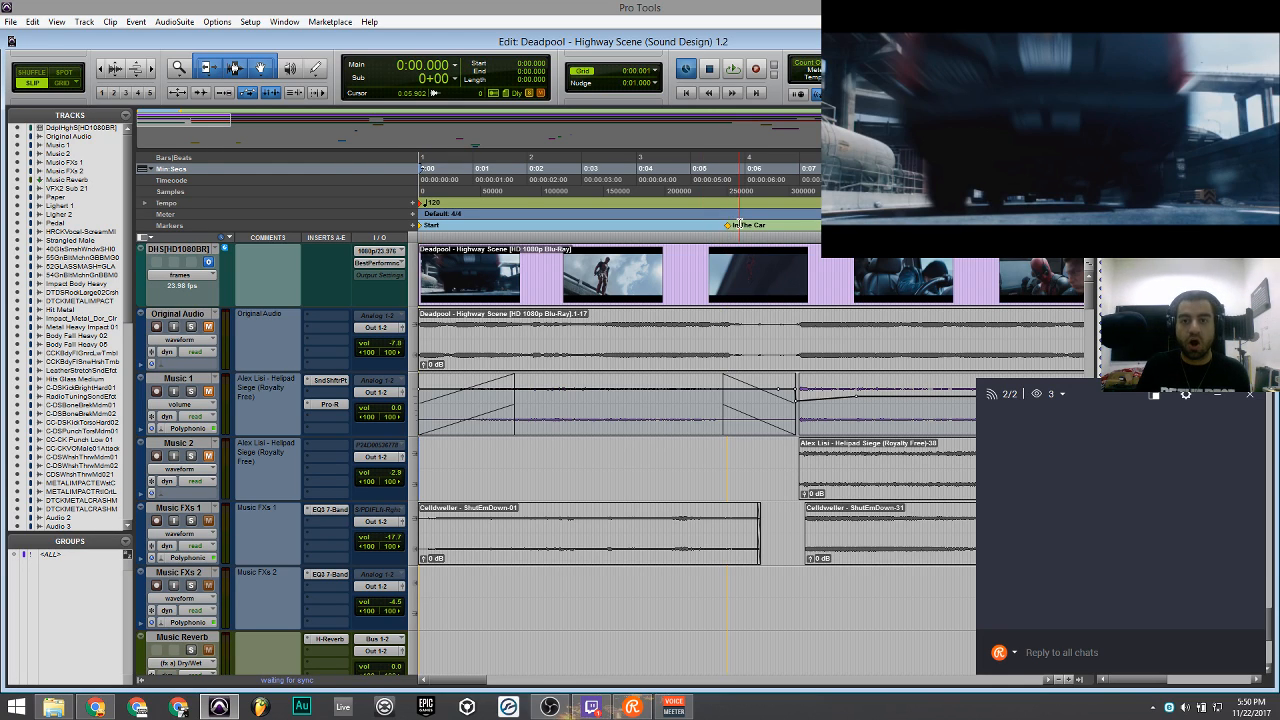
click(736, 225)
key(ctrl+5)
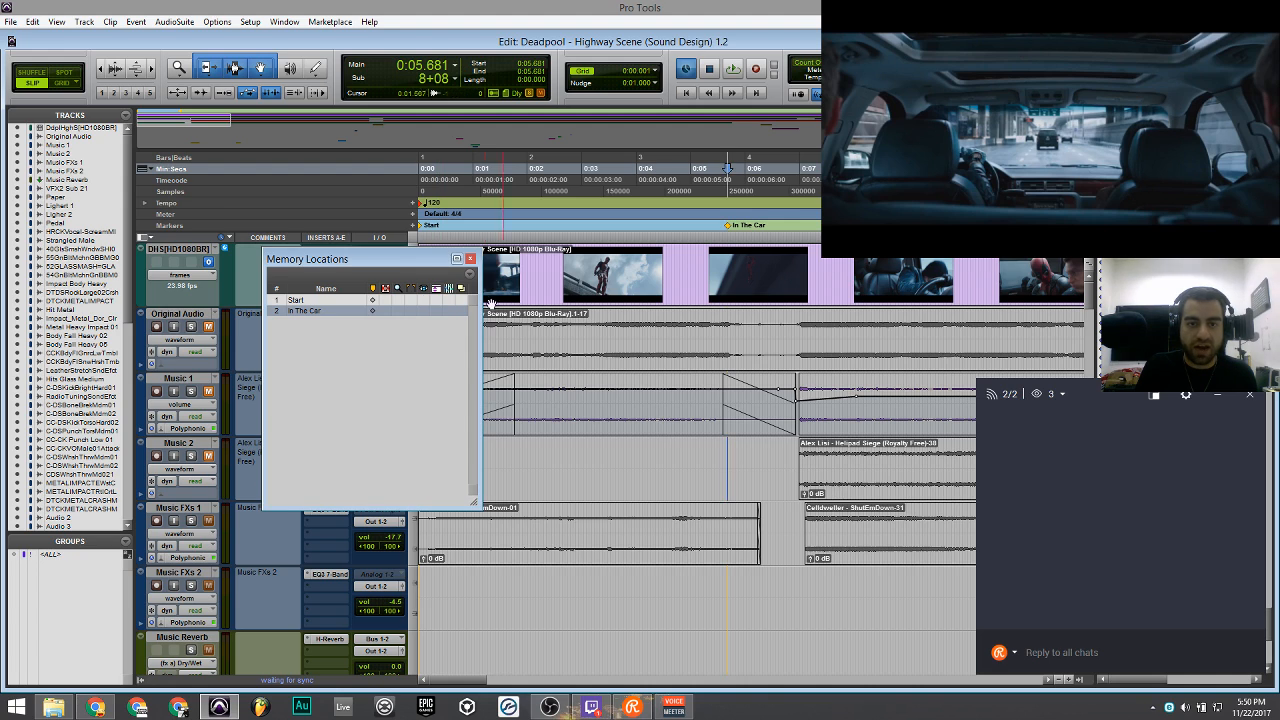
key(ctrl+5)
key(ctrl+bracketleft)
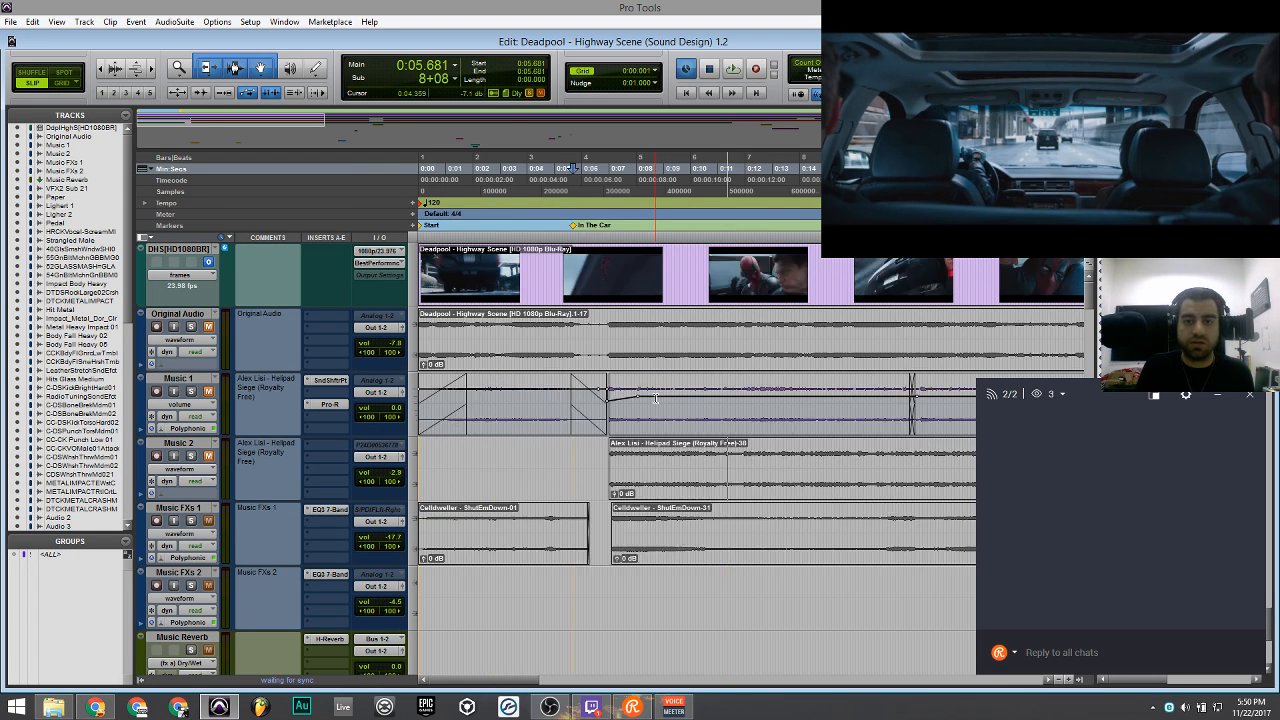
key(ctrl+bracketleft)
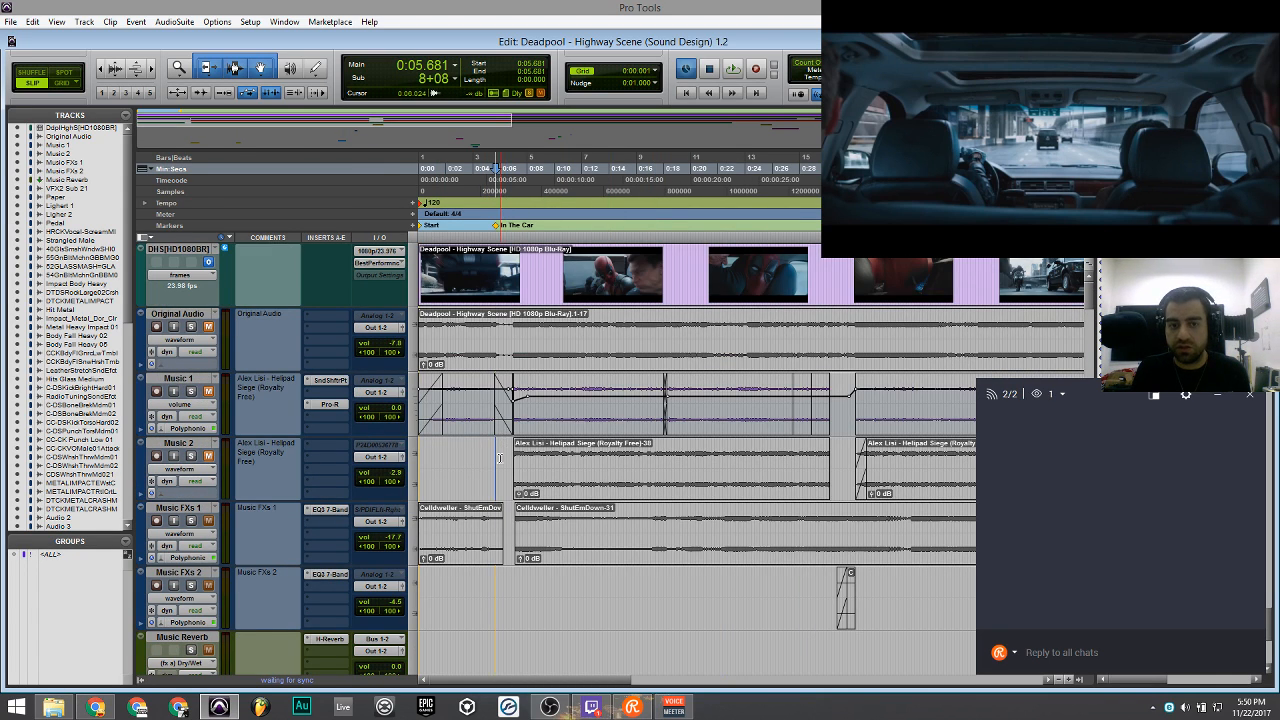
Place the edit cursor on Music 2 at 0:06.024 and at 0:03.955 to view the area around the In The Car marker.
click(500, 458)
key(ctrl+bracketright)
key(ctrl+bracketright)
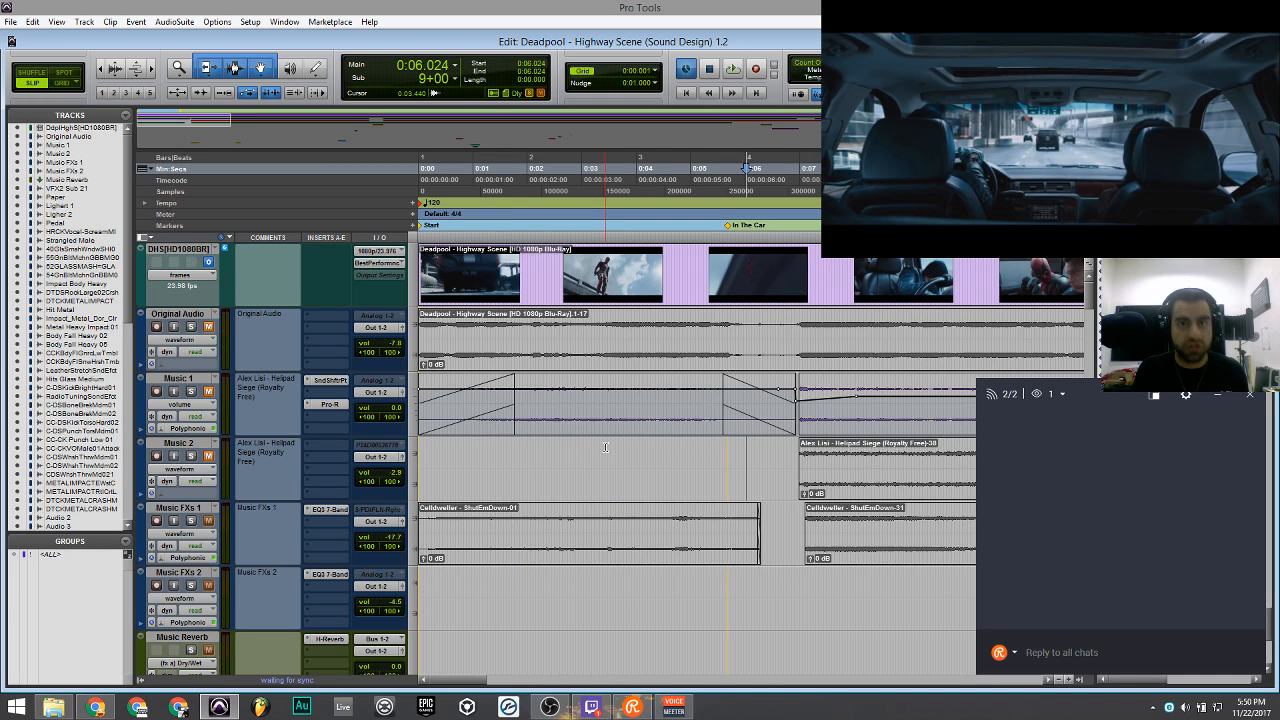
click(641, 470)
key(ctrl+bracketleft)
key(ctrl+bracketleft)
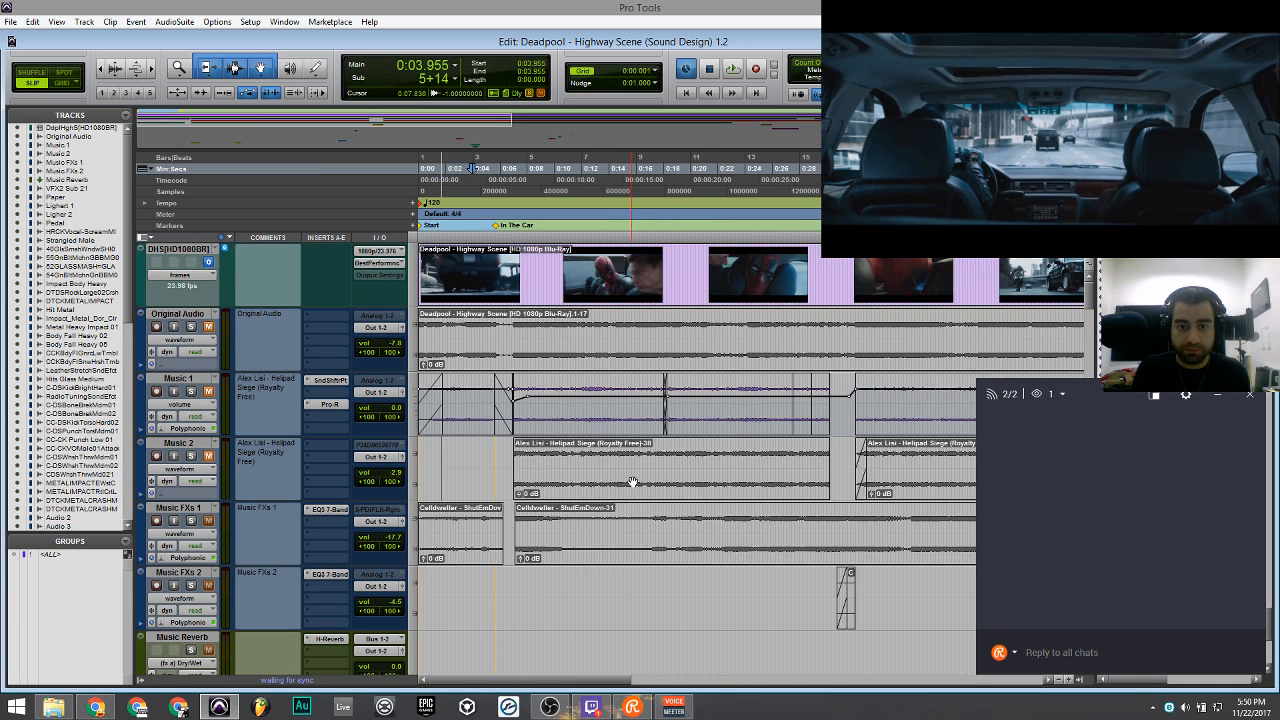
Inspect the music transition near the In The Car marker and place the edit cursor at 0:04.163 on Music 2.
scroll(620, 475, down, 3)
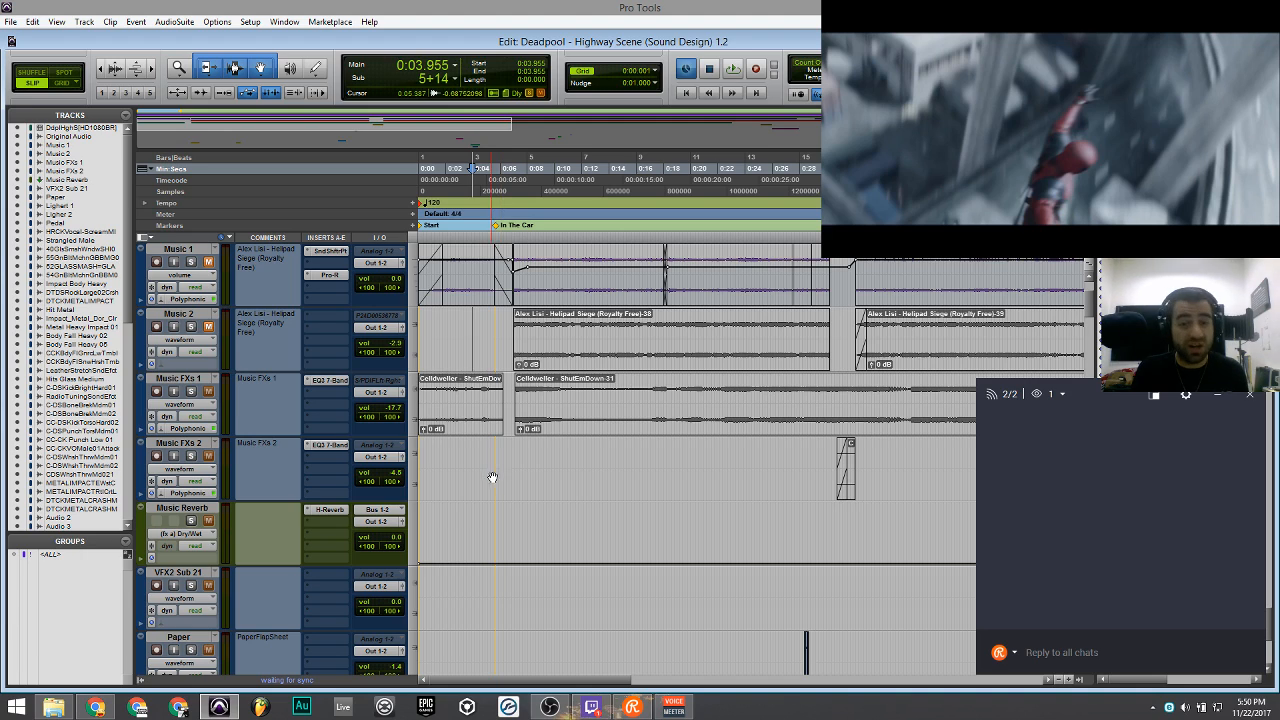
key(ctrl+bracketright)
key(ctrl+bracketright)
key(ctrl+bracketleft)
key(ctrl+bracketleft)
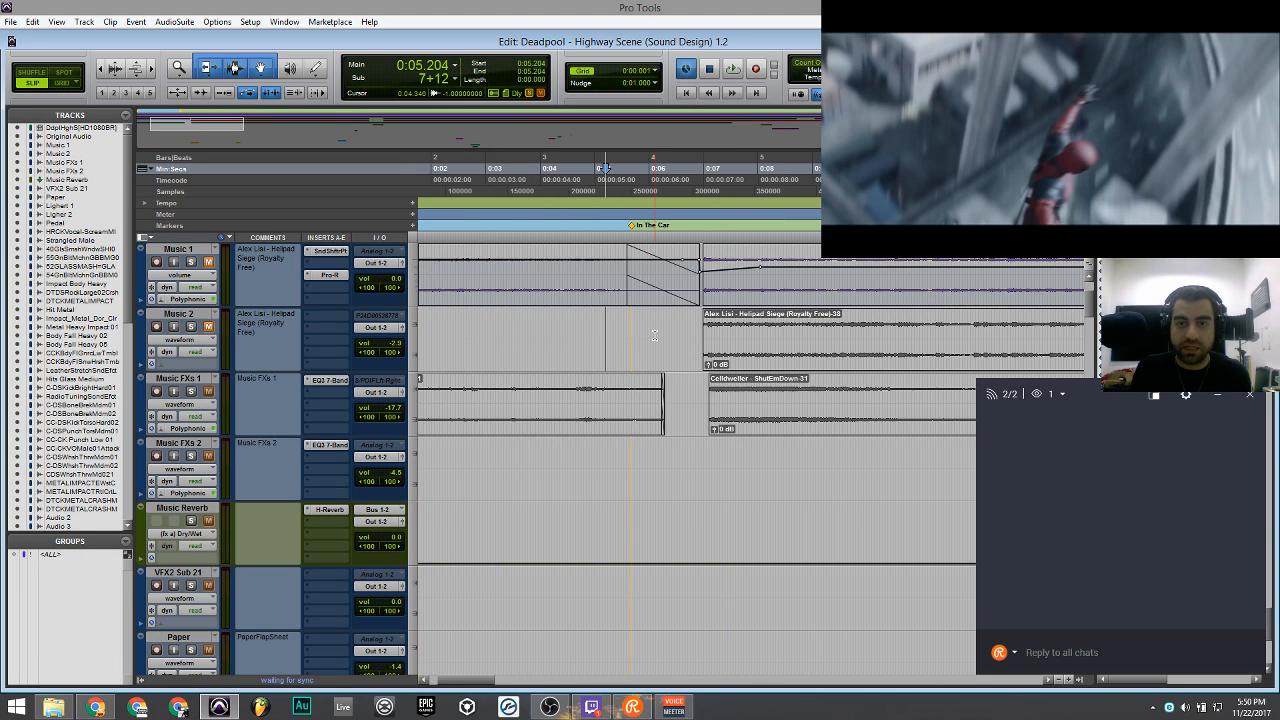
click(476, 328)
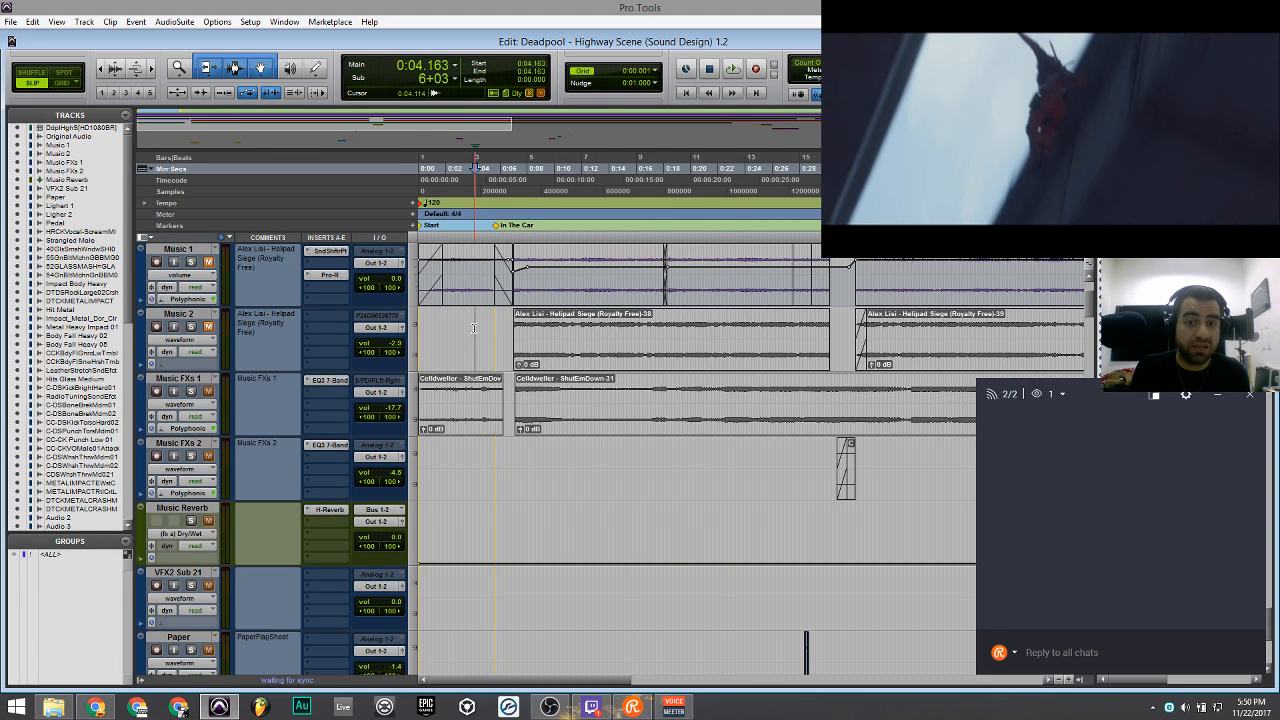
Switch the CC-CK Punch Low 01 track from waveform to playlists view.
scroll(490, 370, down, 2)
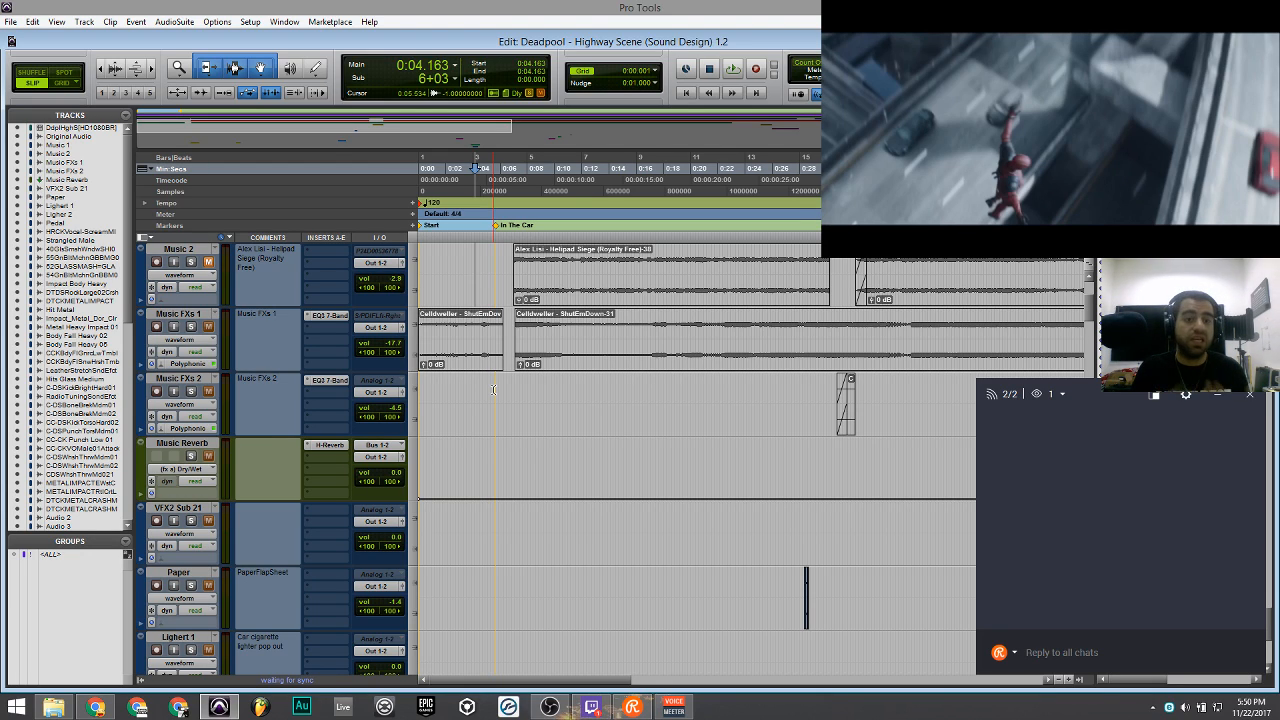
scroll(493, 395, down, 3)
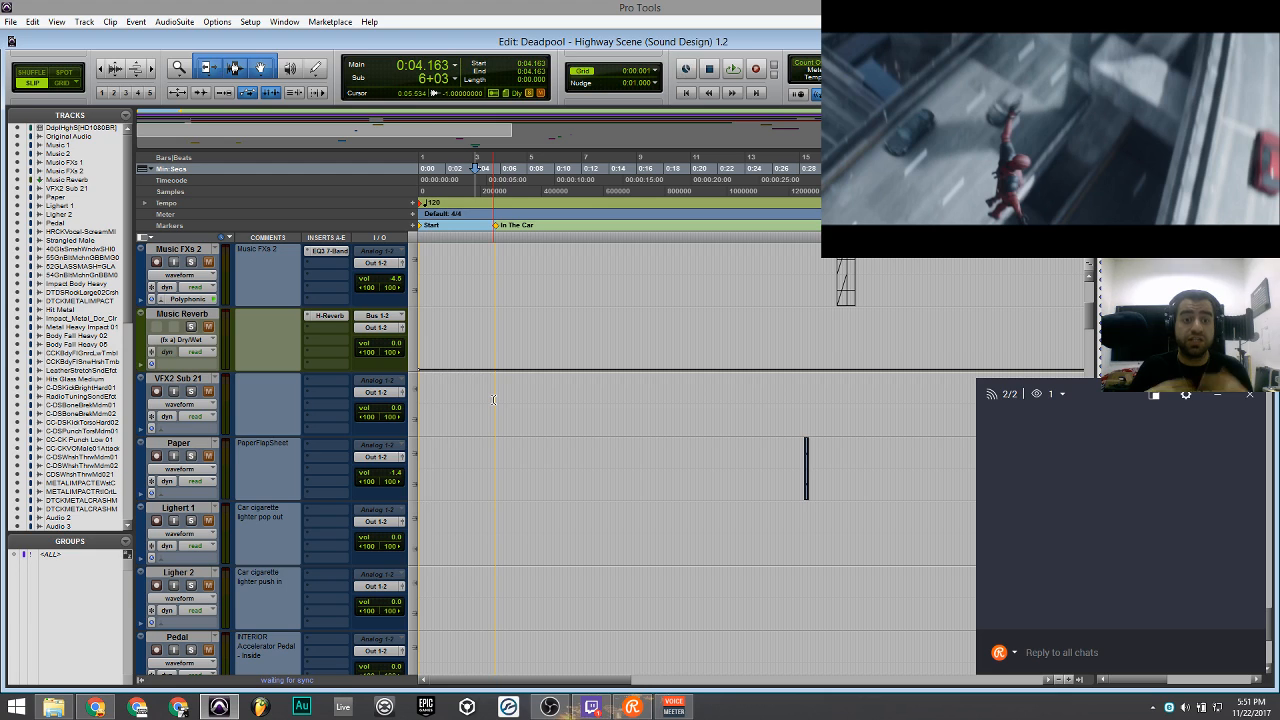
key(ctrl+bracketleft)
scroll(560, 428, down, 20)
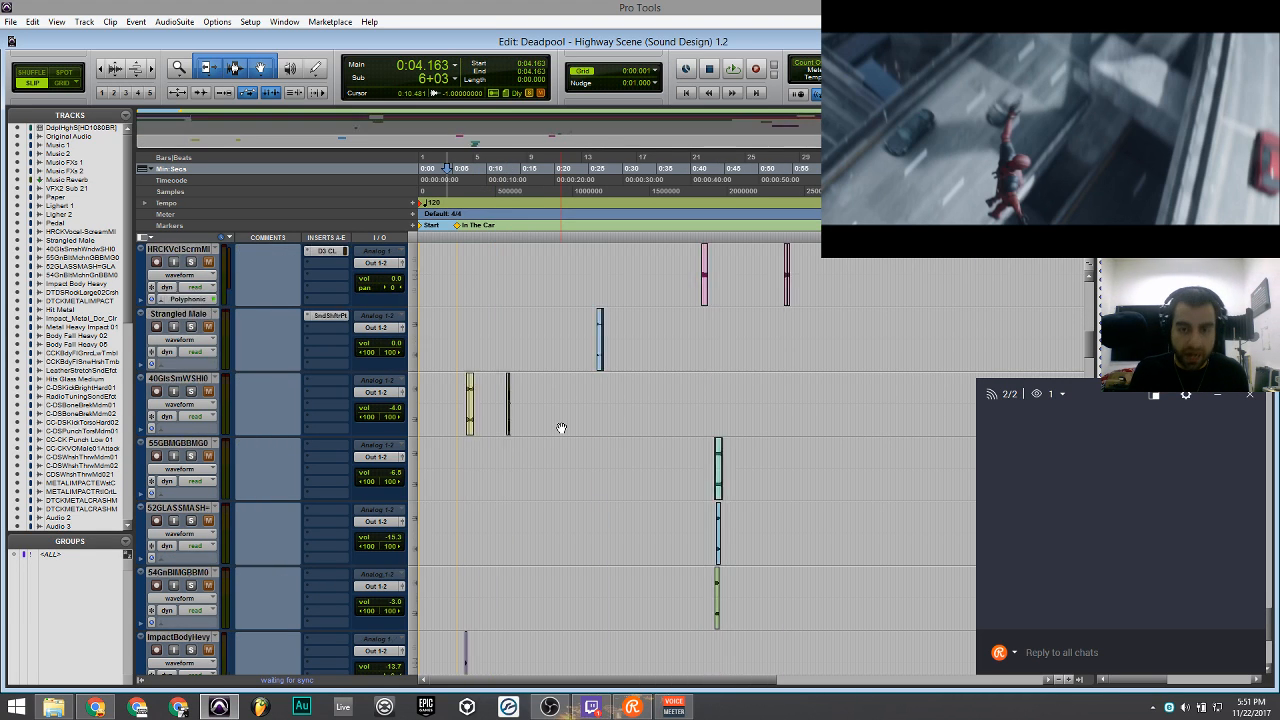
scroll(570, 427, down, 4)
scroll(570, 427, down, 10)
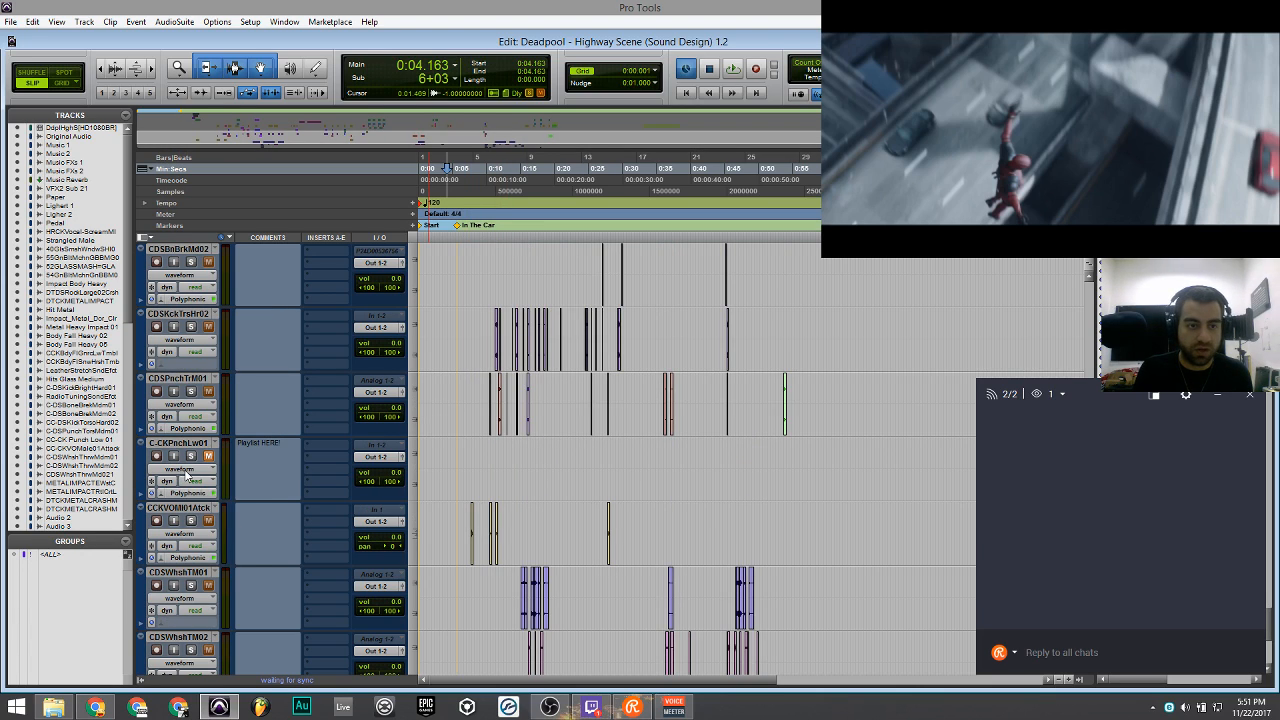
click(186, 470)
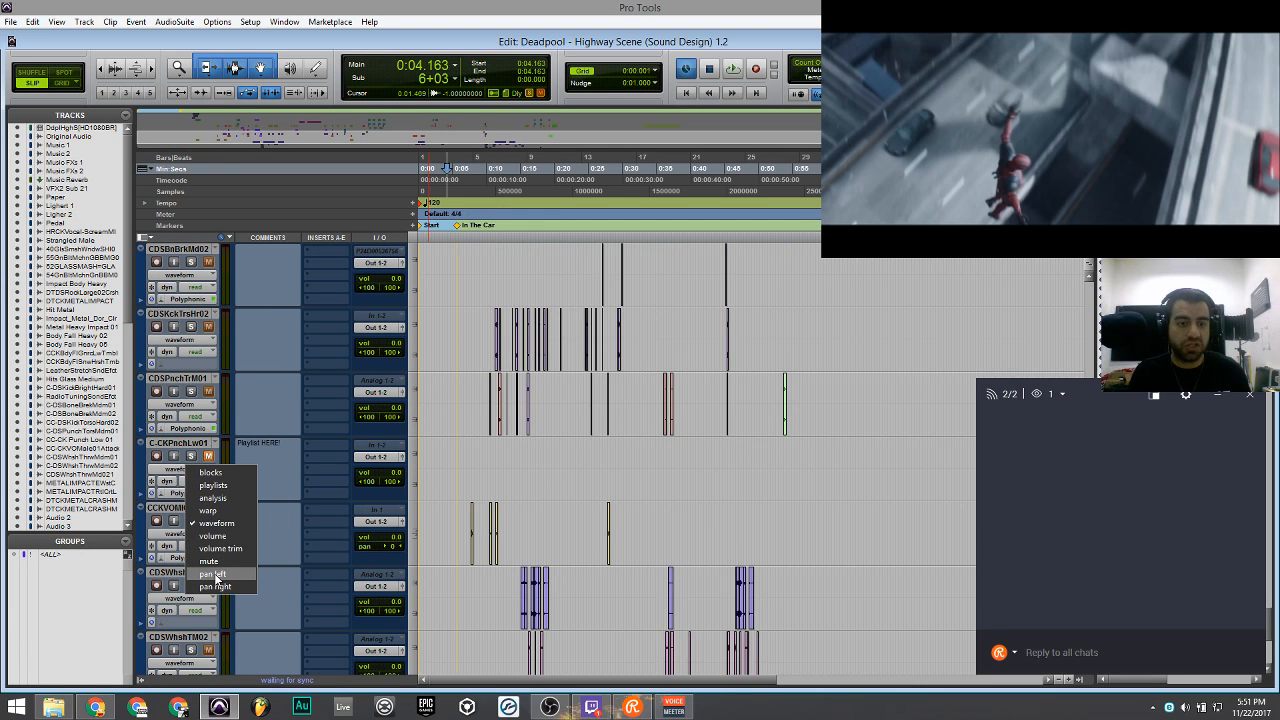
click(213, 485)
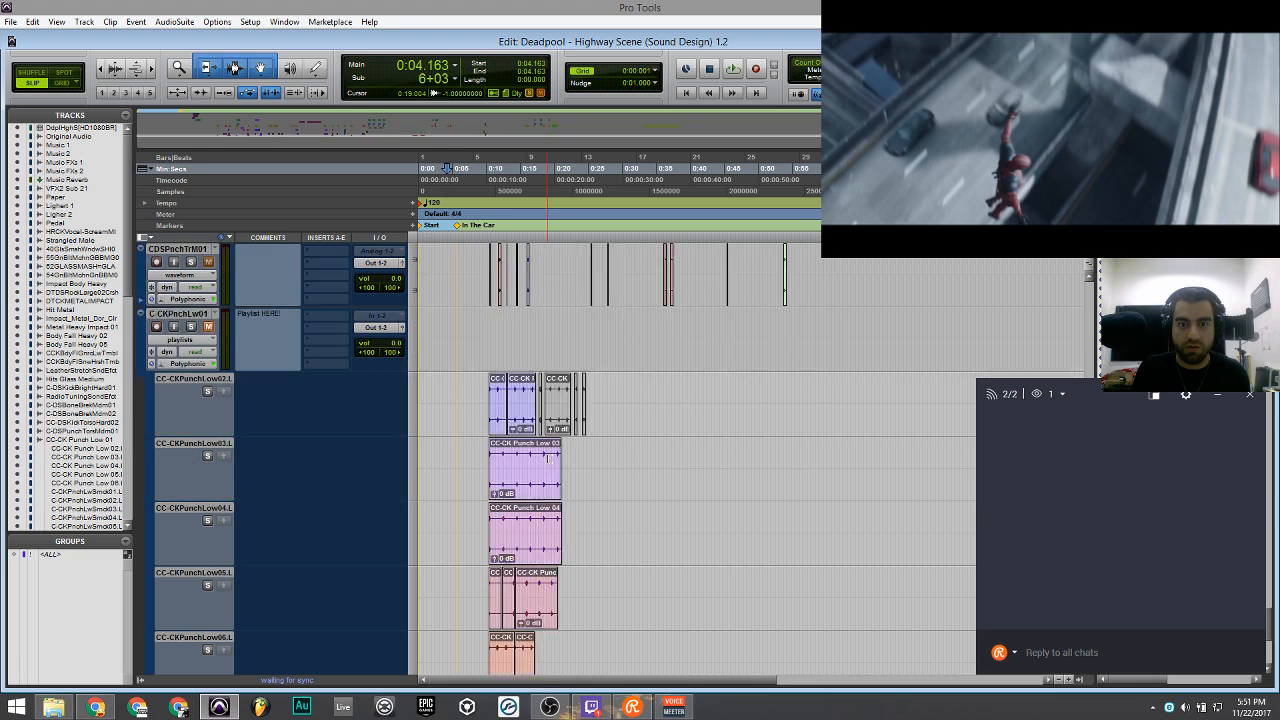
Look through the alternate punch, body-grab and whoosh playlists, and return the CC-CK Punch Low 01 track to waveform view.
scroll(547, 457, down, 15)
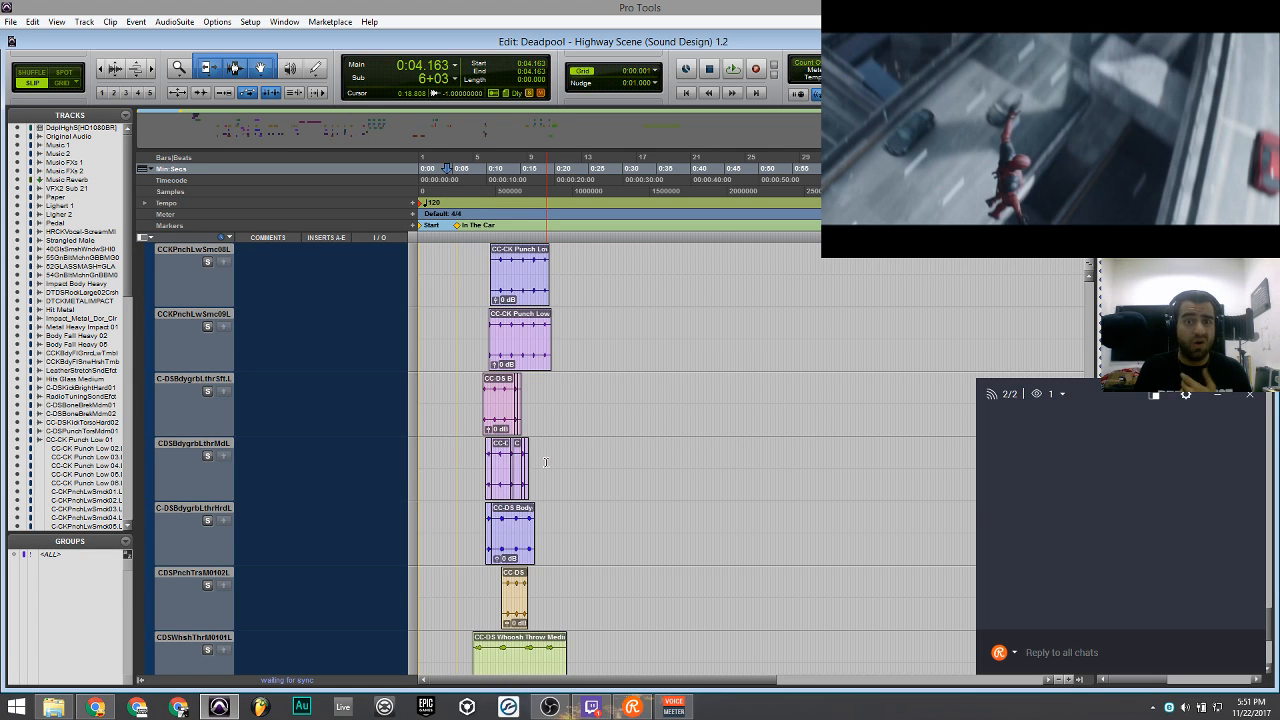
scroll(545, 462, down, 5)
scroll(548, 453, up, 10)
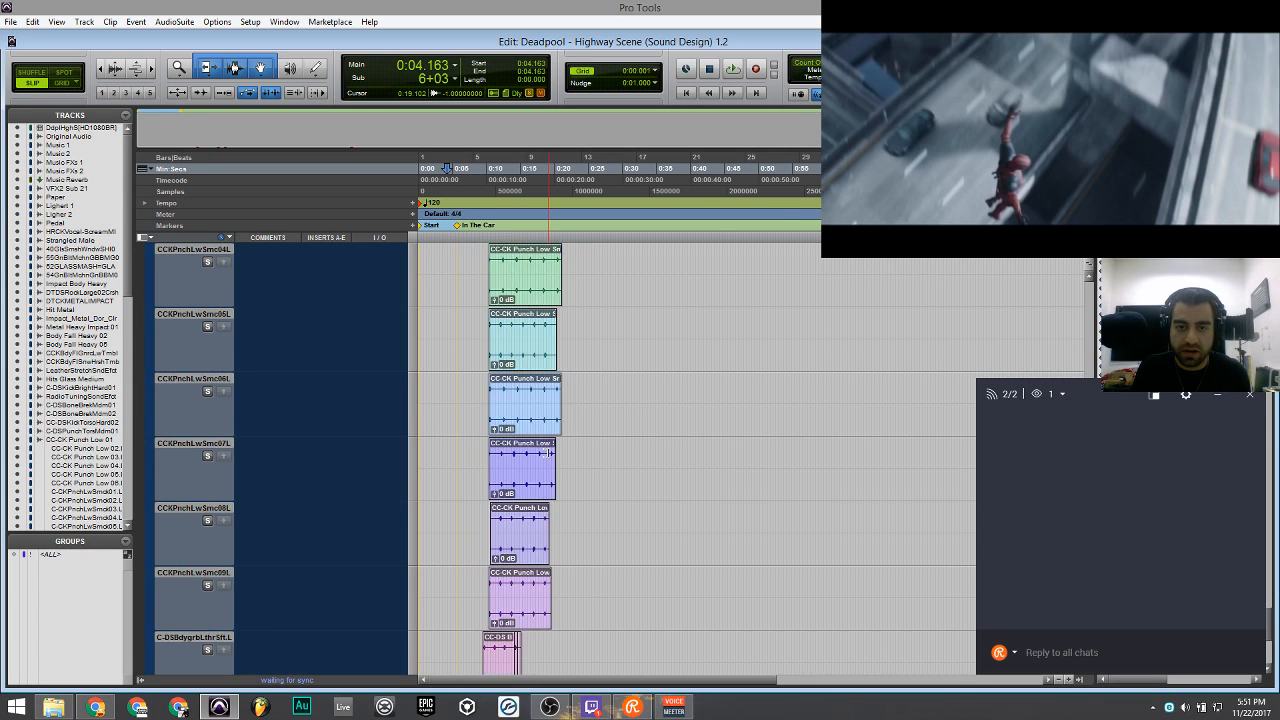
scroll(550, 480, up, 6)
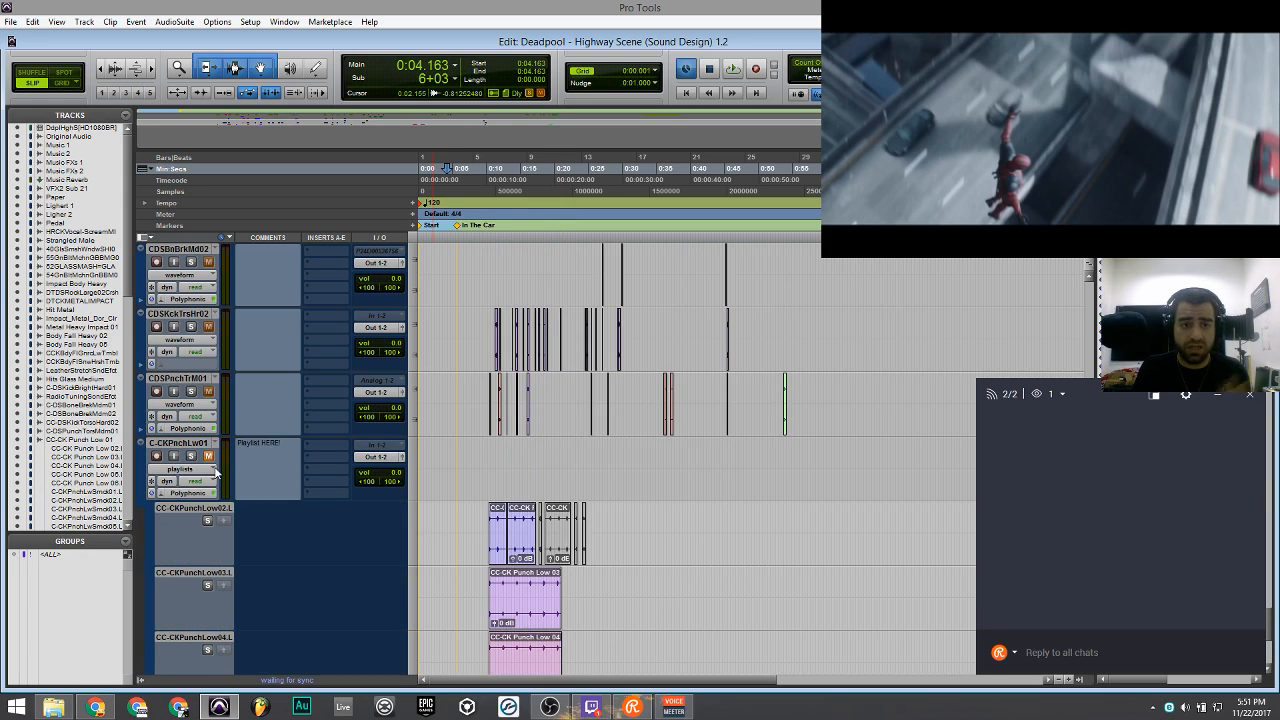
click(189, 469)
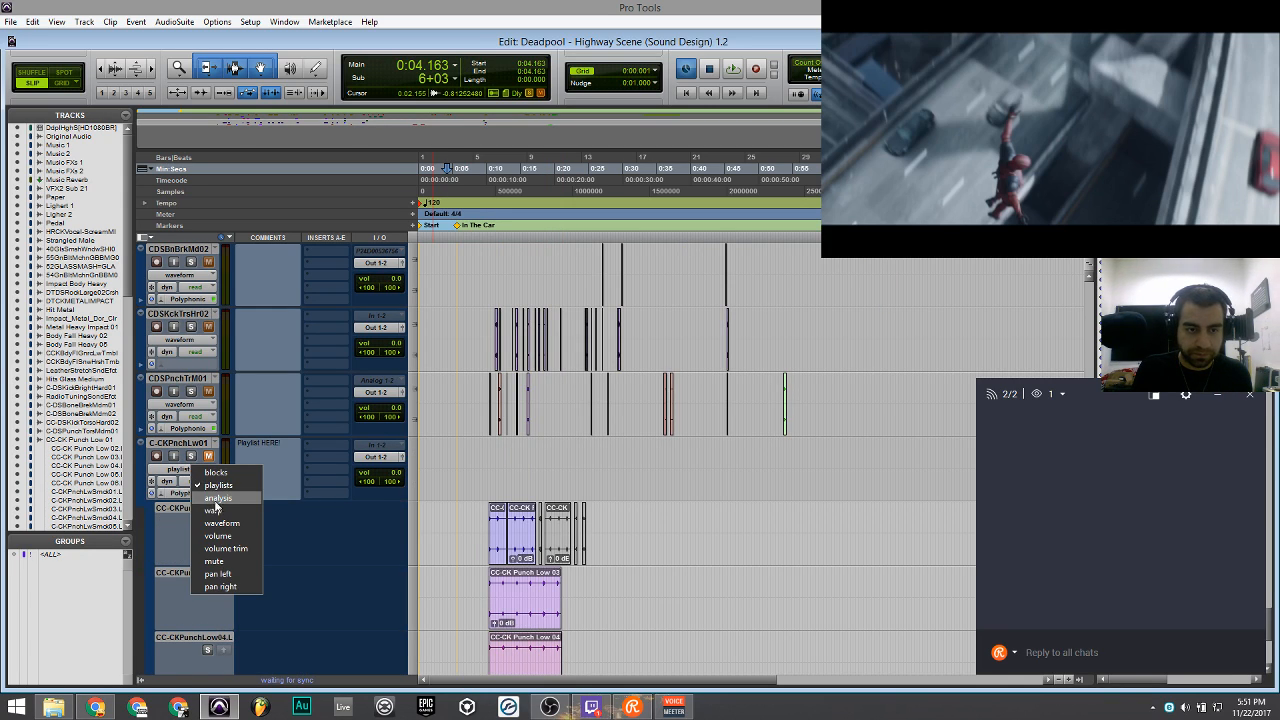
click(222, 523)
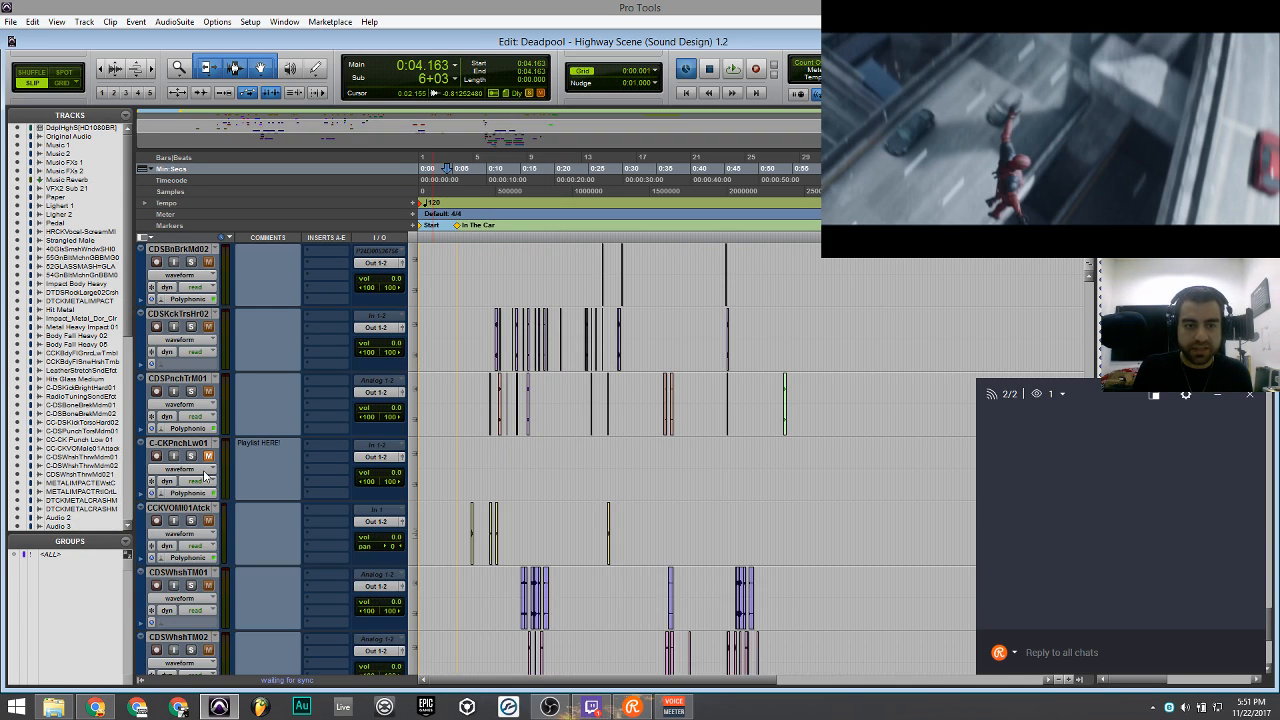
Return the session to zero and look over the video and music tracks across the whole timeline.
scroll(498, 322, up, 3)
scroll(498, 322, up, 2)
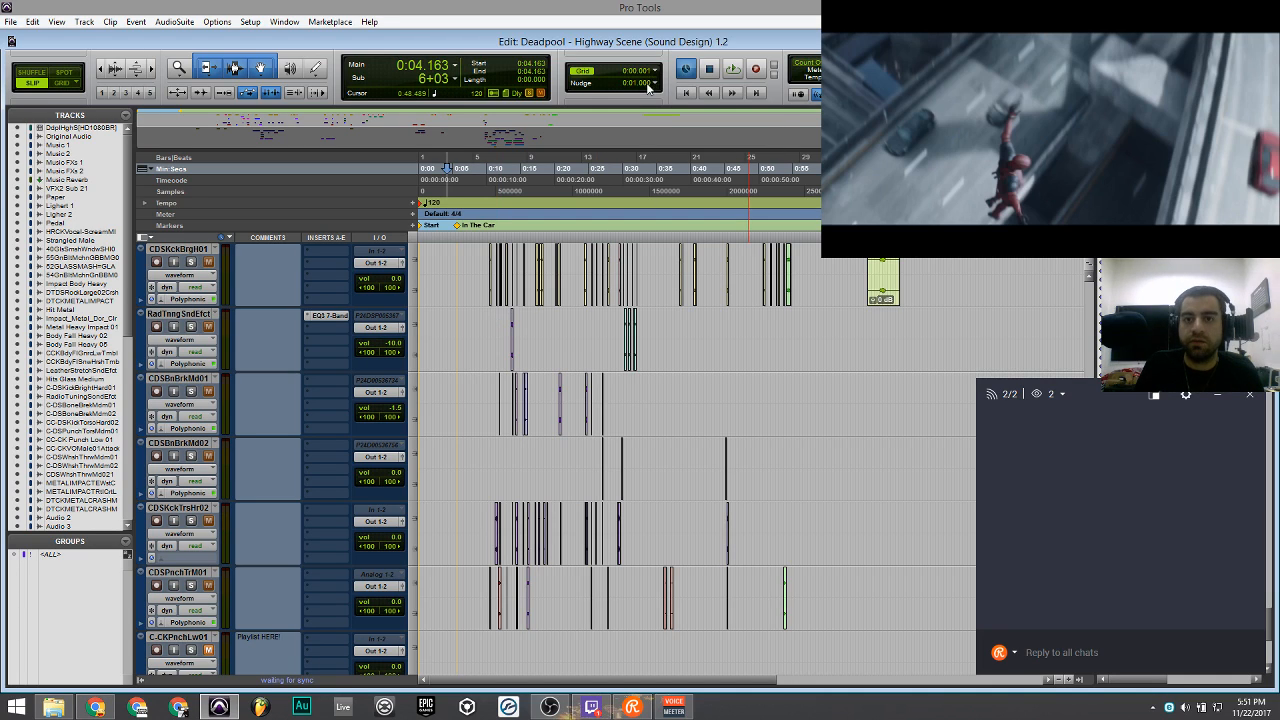
click(686, 93)
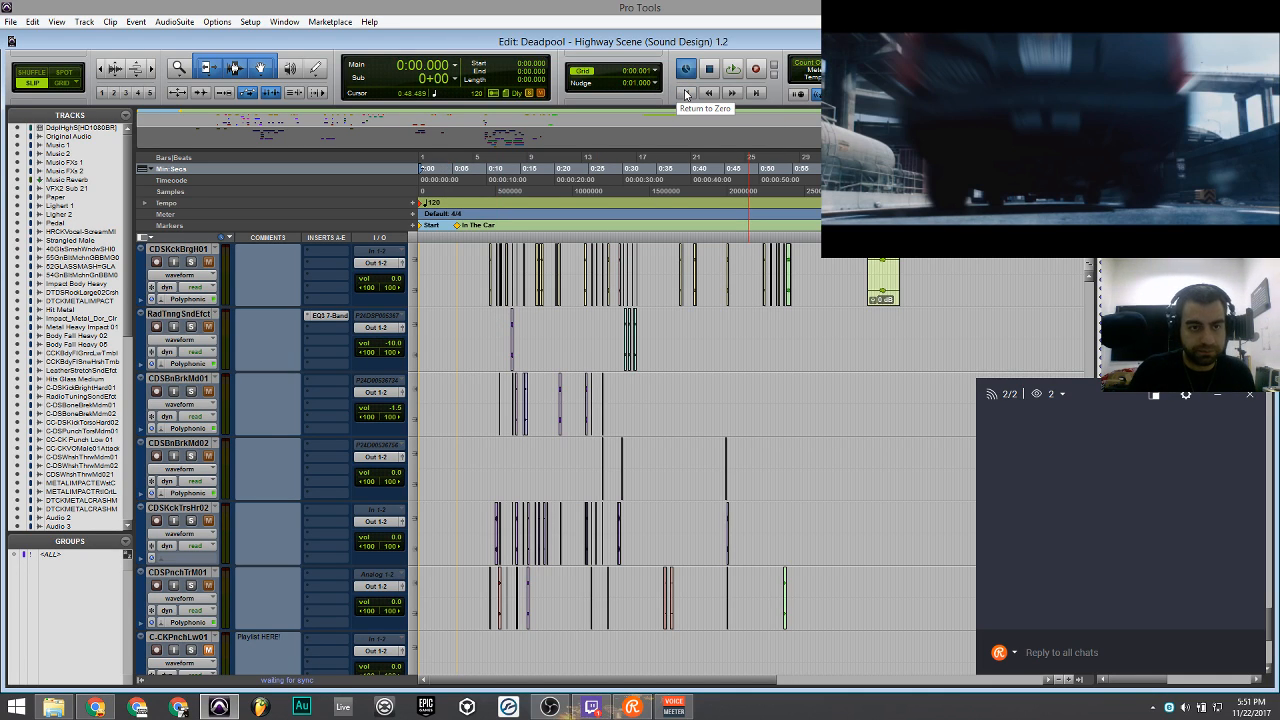
scroll(451, 270, up, 2)
scroll(451, 270, up, 5)
scroll(451, 270, up, 15)
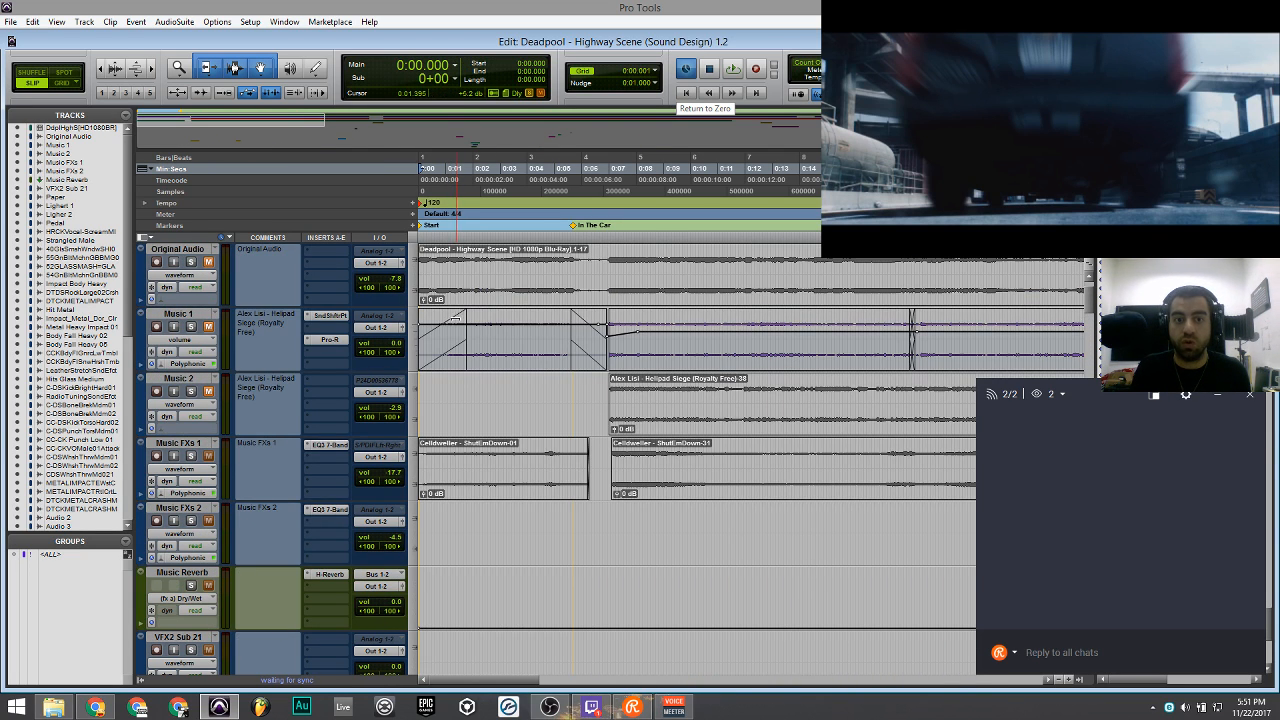
scroll(455, 318, up, 1)
scroll(455, 318, down, 4)
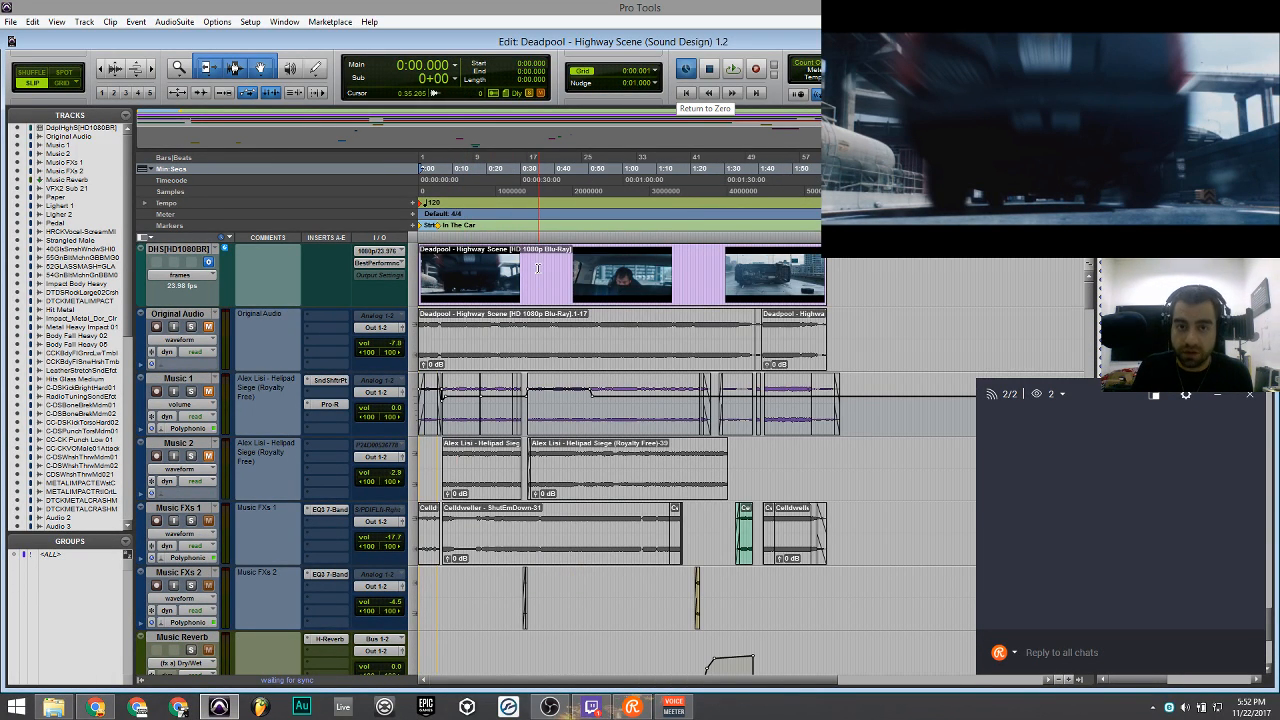
Place the edit cursor at 0:35.265 on the video track and play the scene, with the cursor also moved to 0:39.183.
click(537, 268)
scroll(540, 268, up, 1)
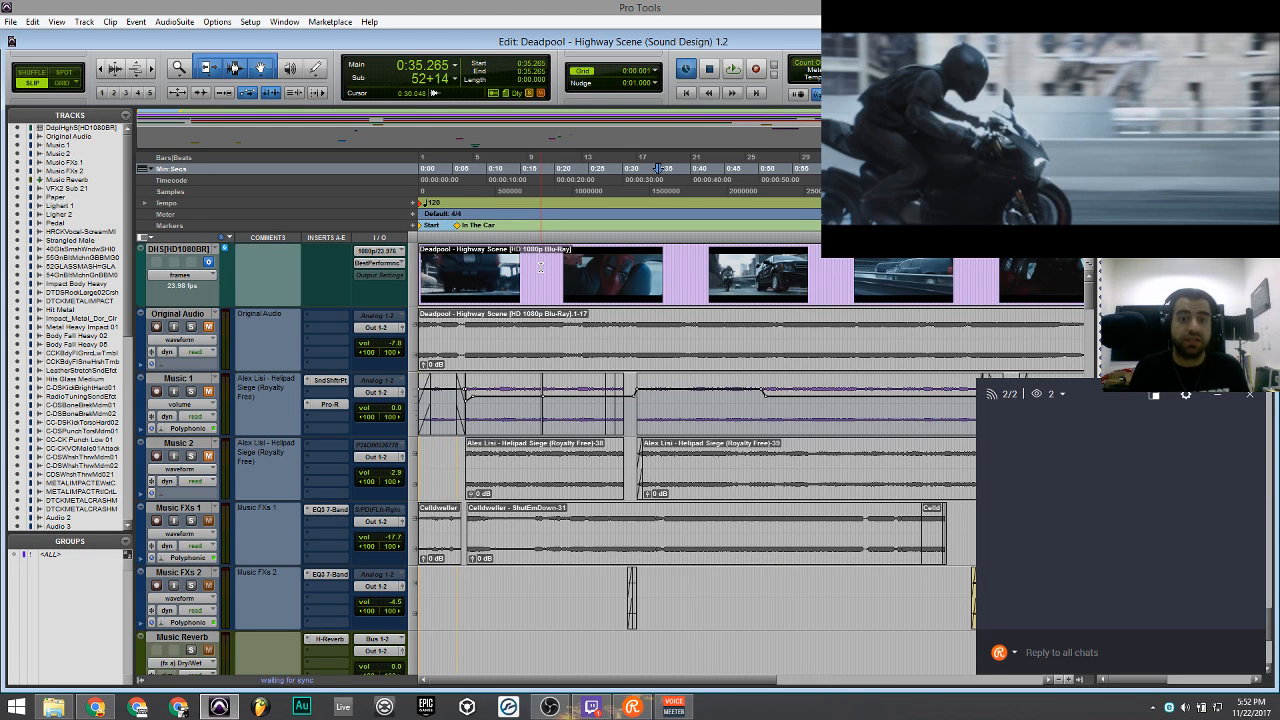
key(space)
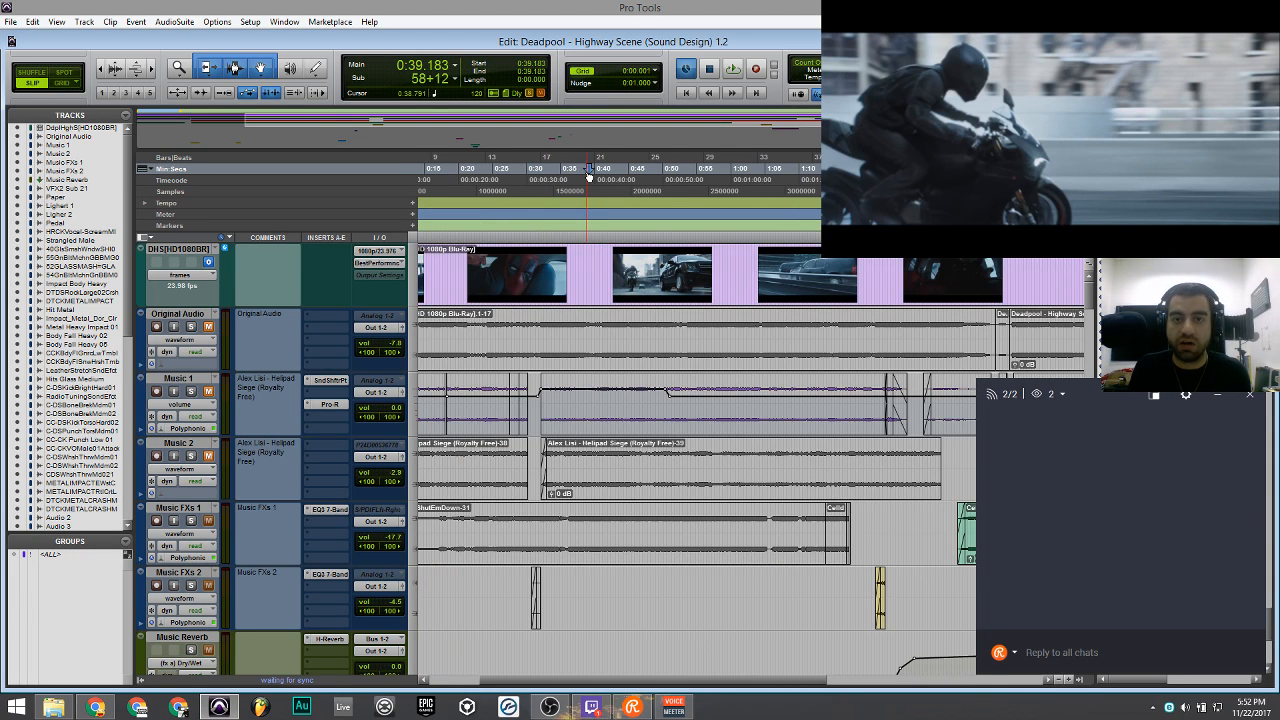
scroll(590, 267, down, 1)
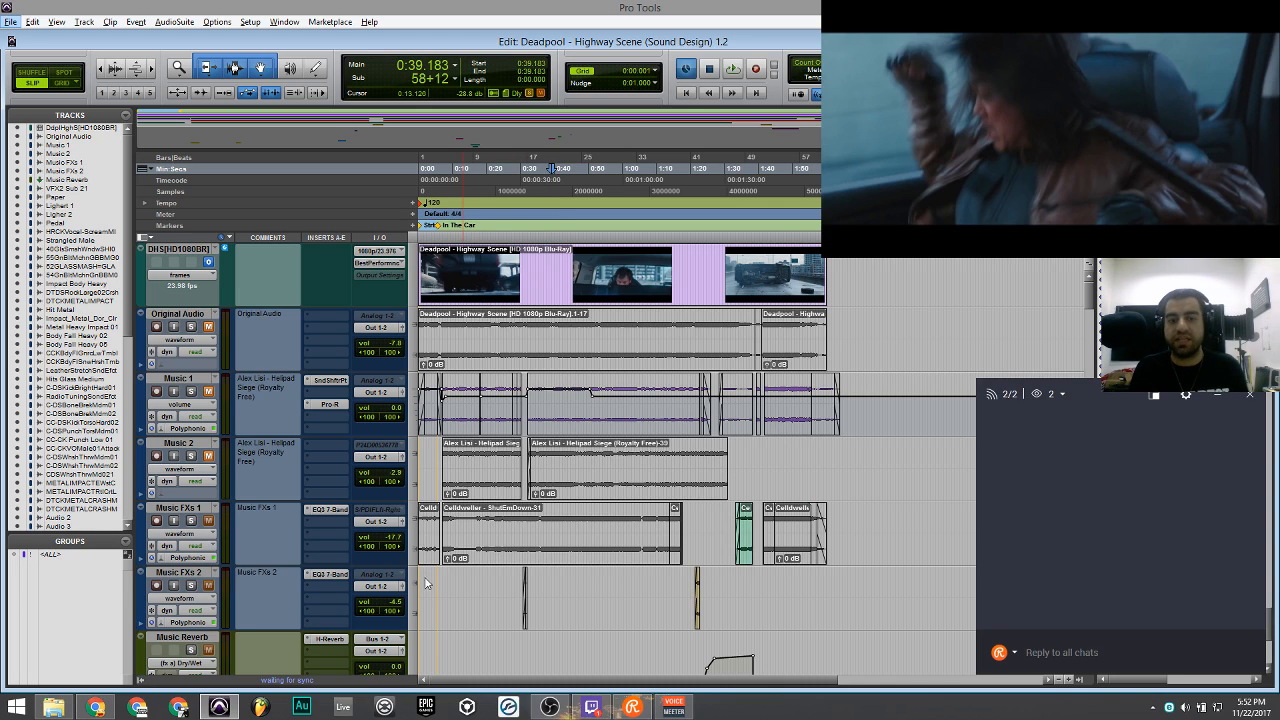
Place the edit cursor at 0:06.465 on Music FXs 2 and select the empty range from the session start to the track's first clip.
click(444, 608)
key(ctrl+])
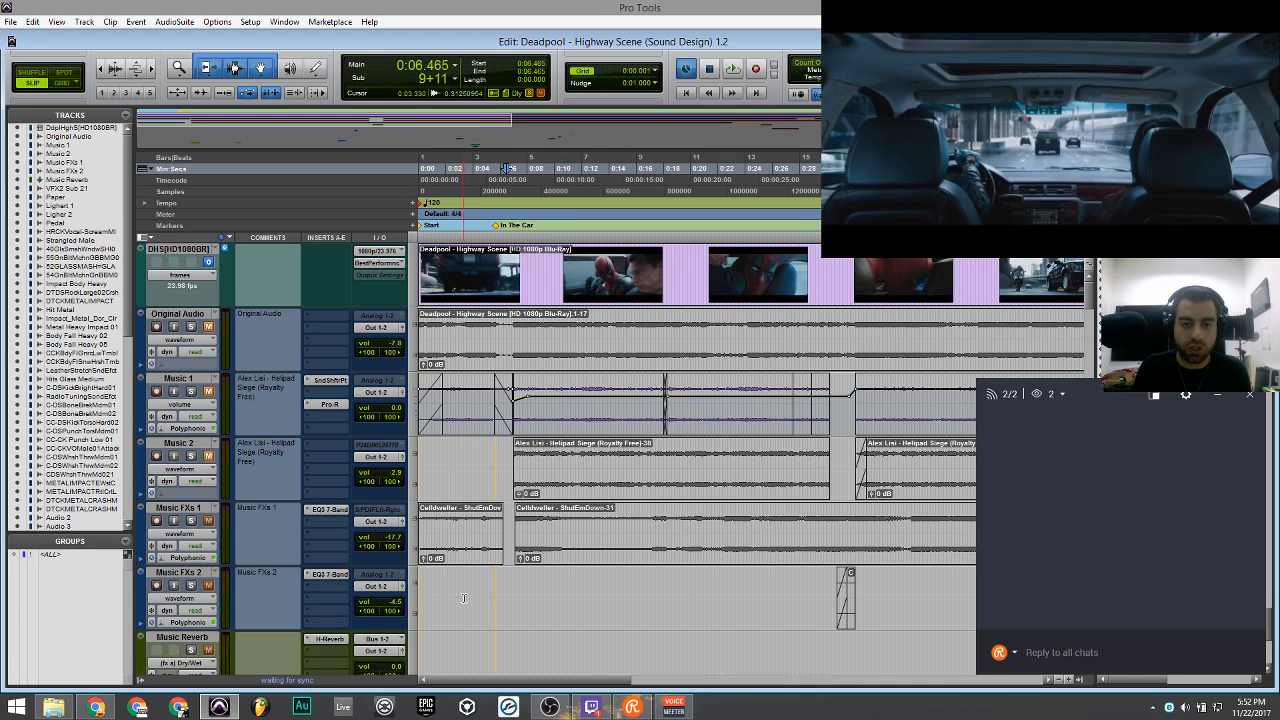
double_click(514, 590)
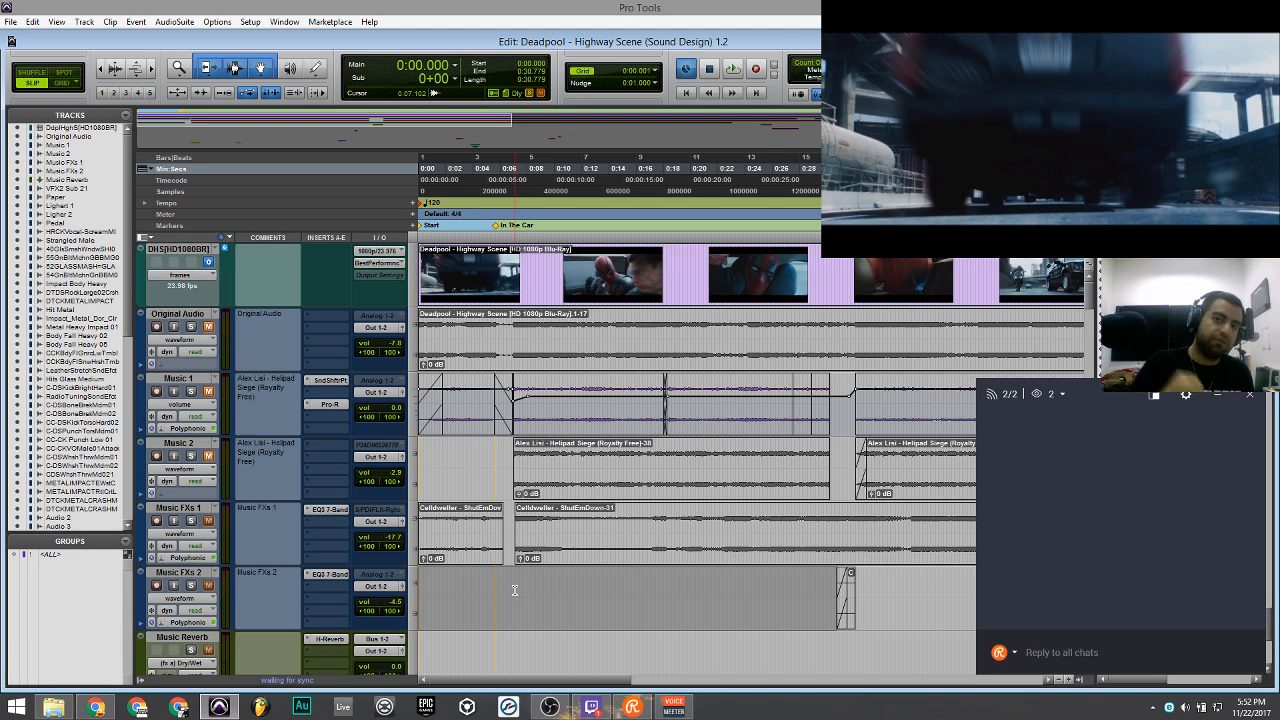
Check the About Pro Tools | HD information and dismiss it.
click(370, 21)
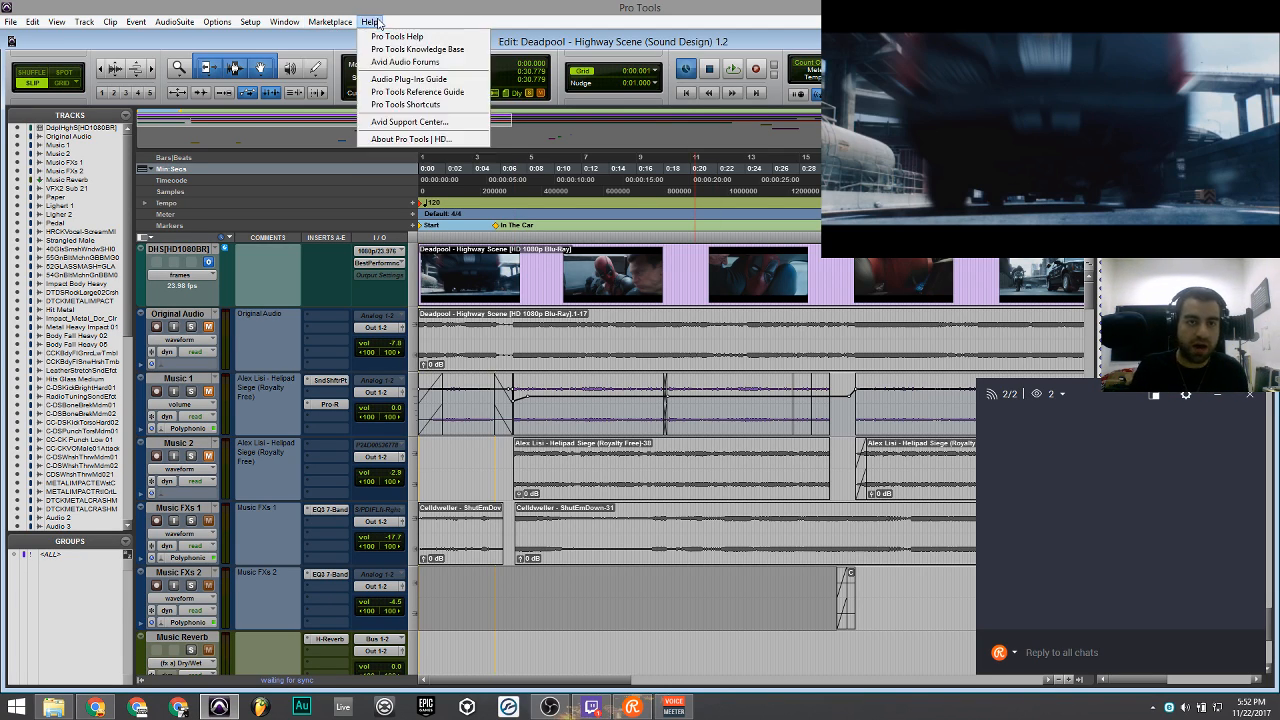
click(410, 139)
click(625, 333)
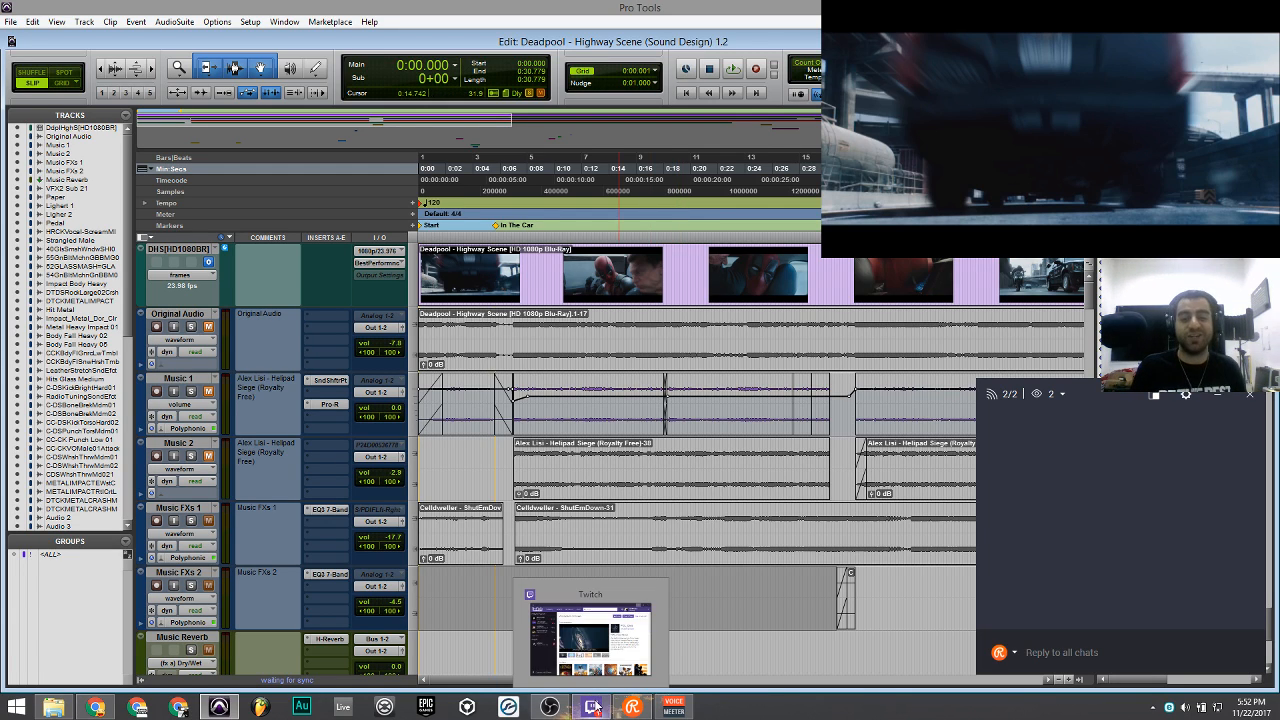
Switch to the OBS window.
mouse_move(548, 706)
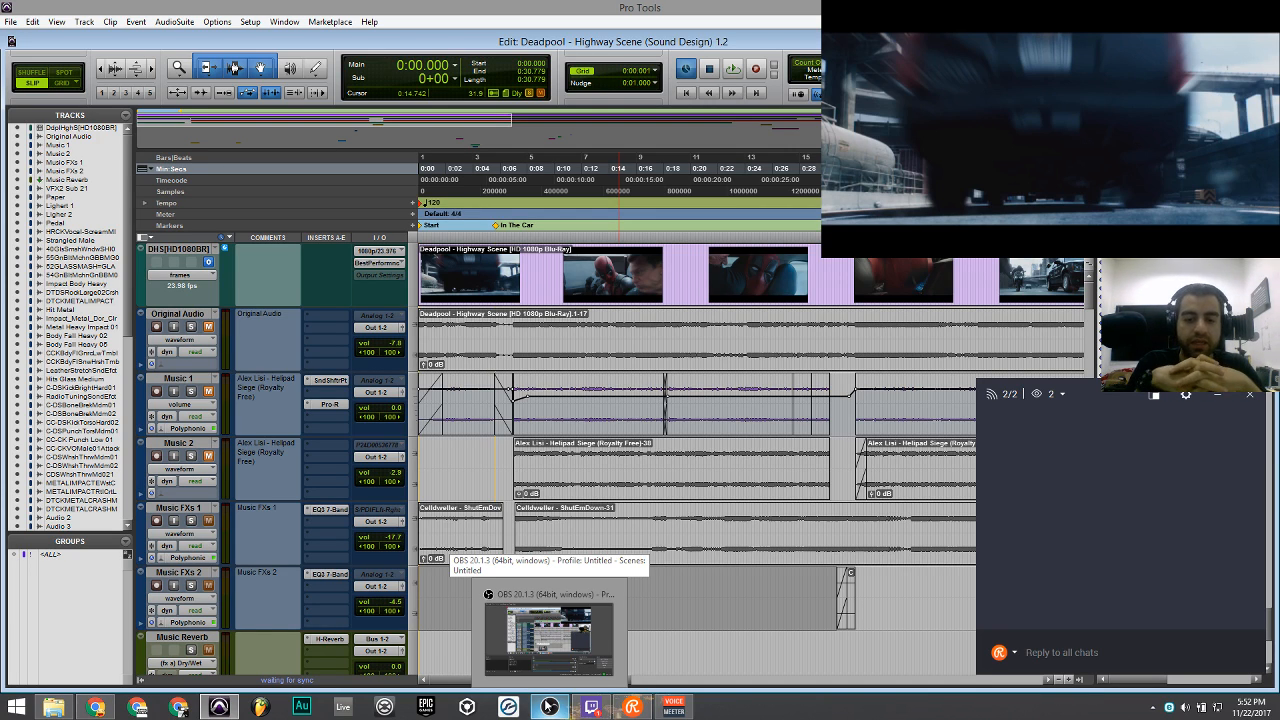
click(585, 628)
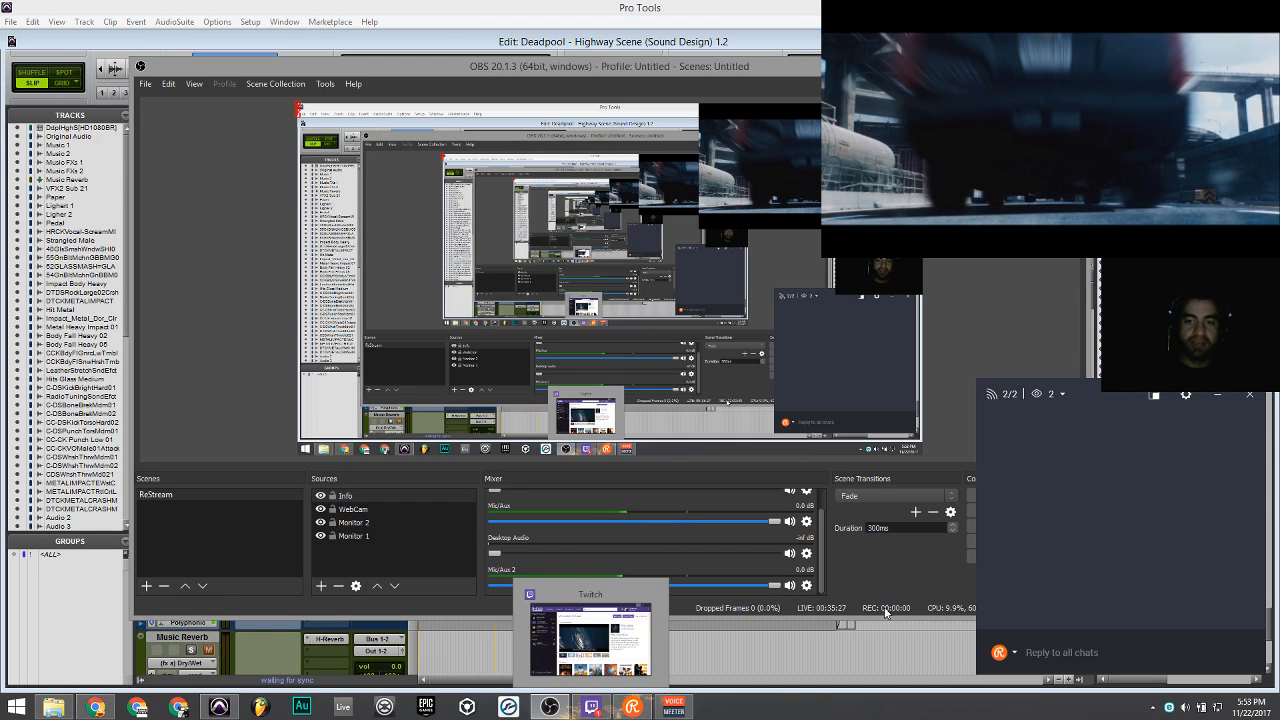